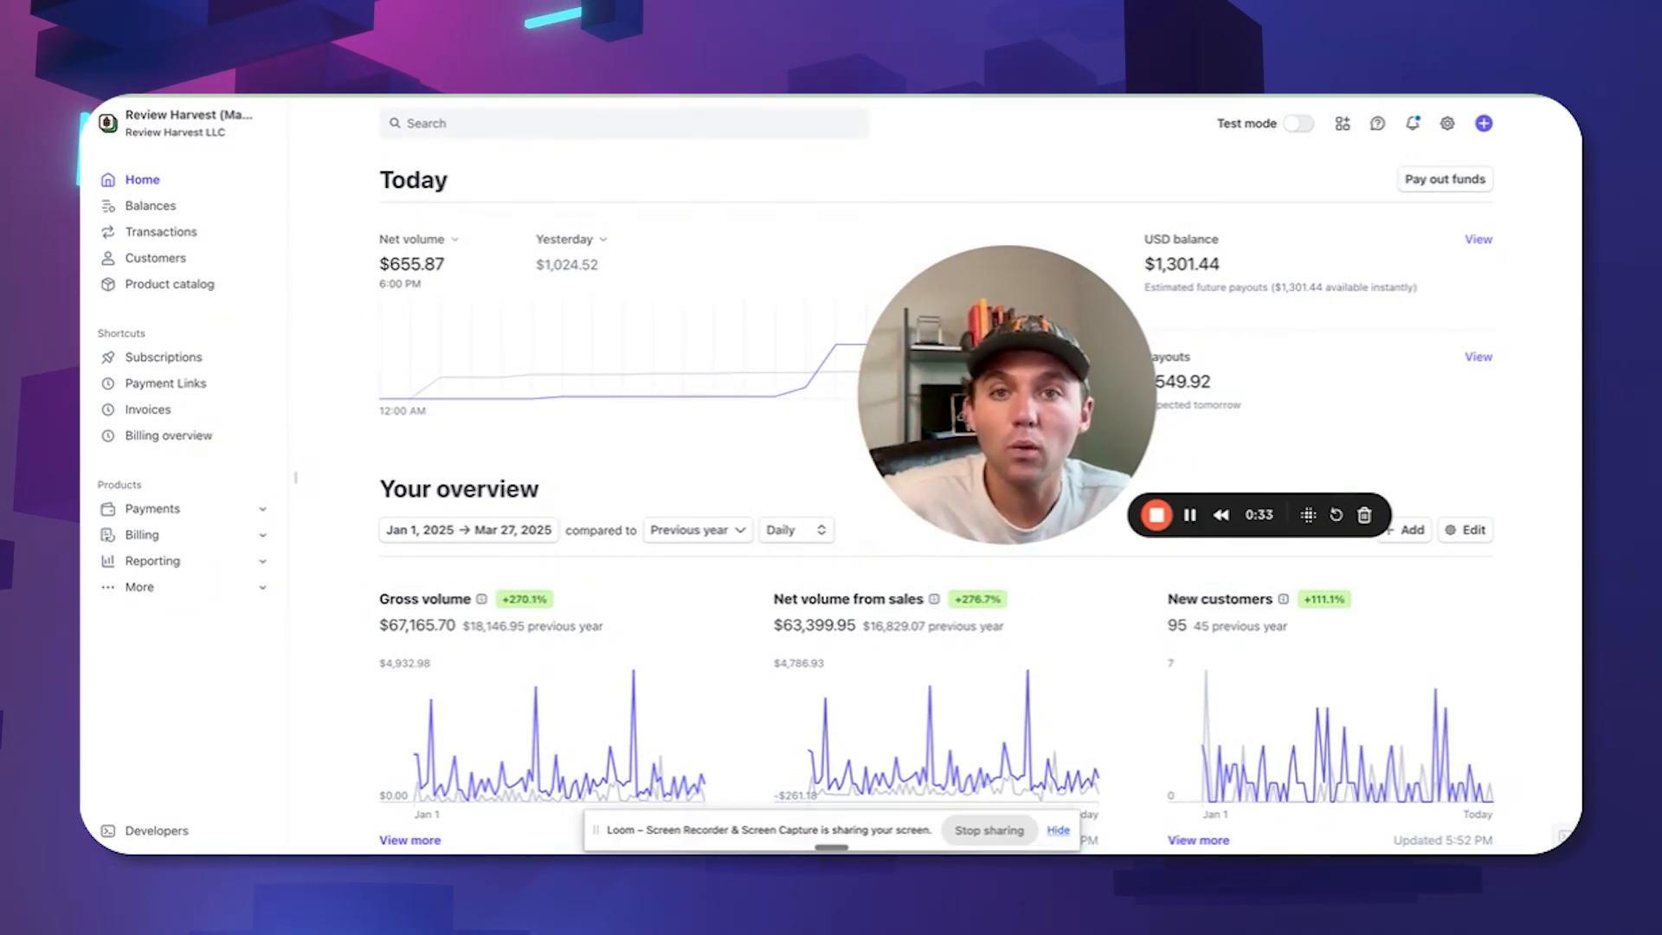
# Switch from the Stripe dashboard to the GoHighLevel Launchpad tab.
pyautogui.hotkey('ctrl', 'Tab')
pyautogui.moveTo(1030, 367); pyautogui.dragTo(1368, 346)
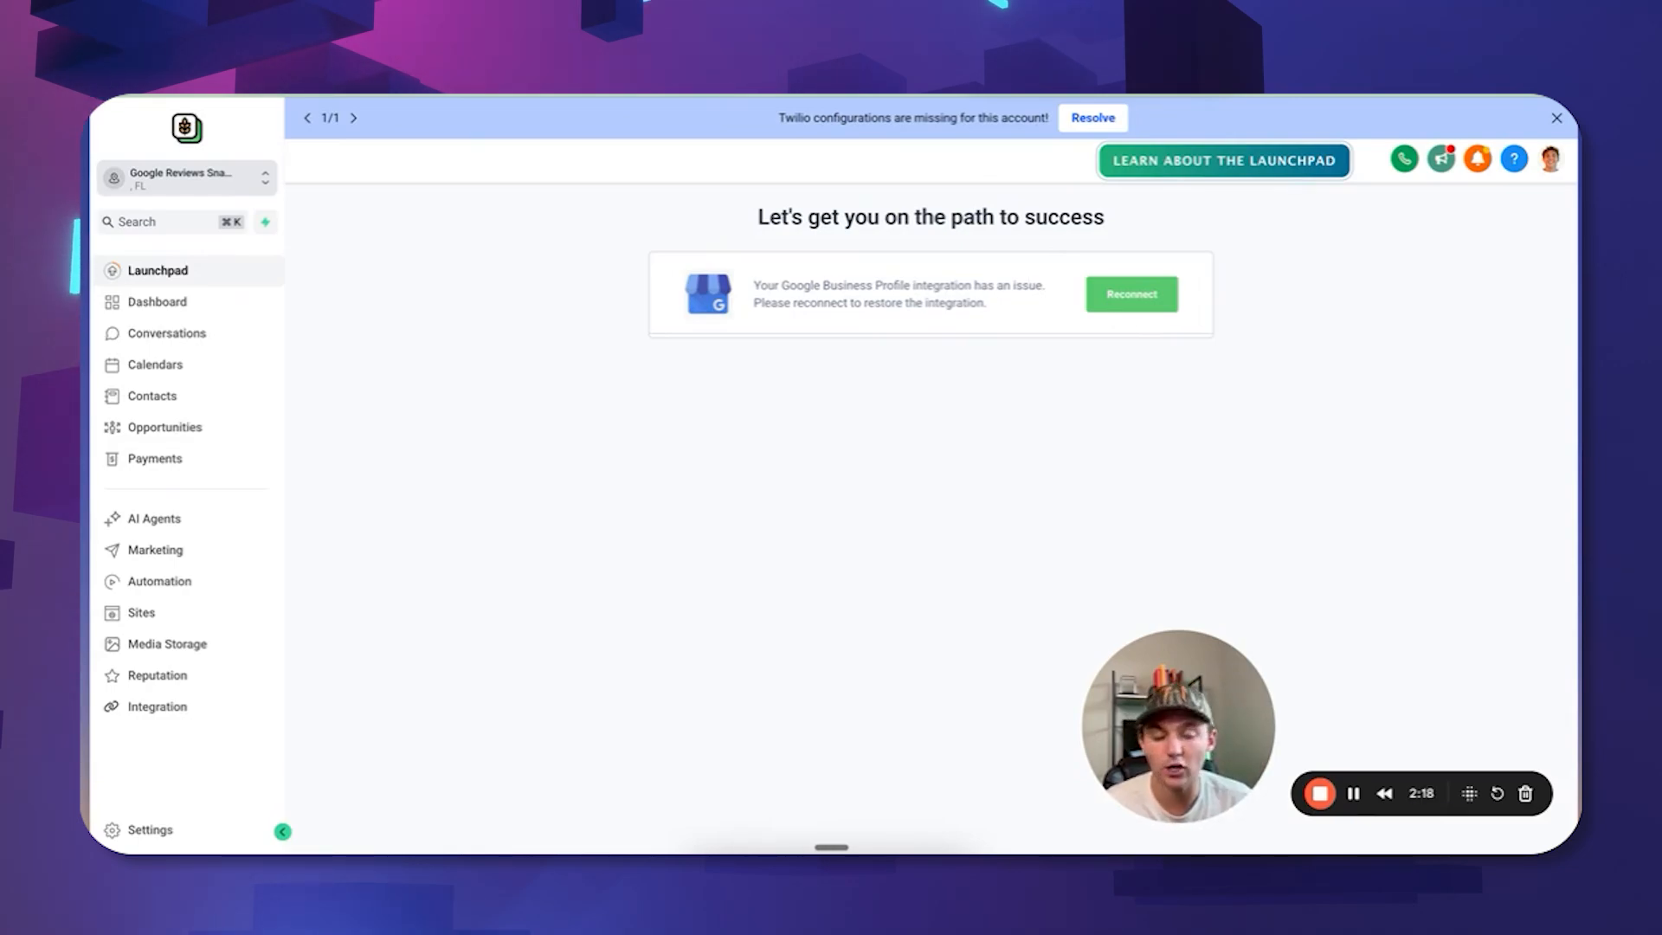
pyautogui.hotkey('ctrl', 'Tab')
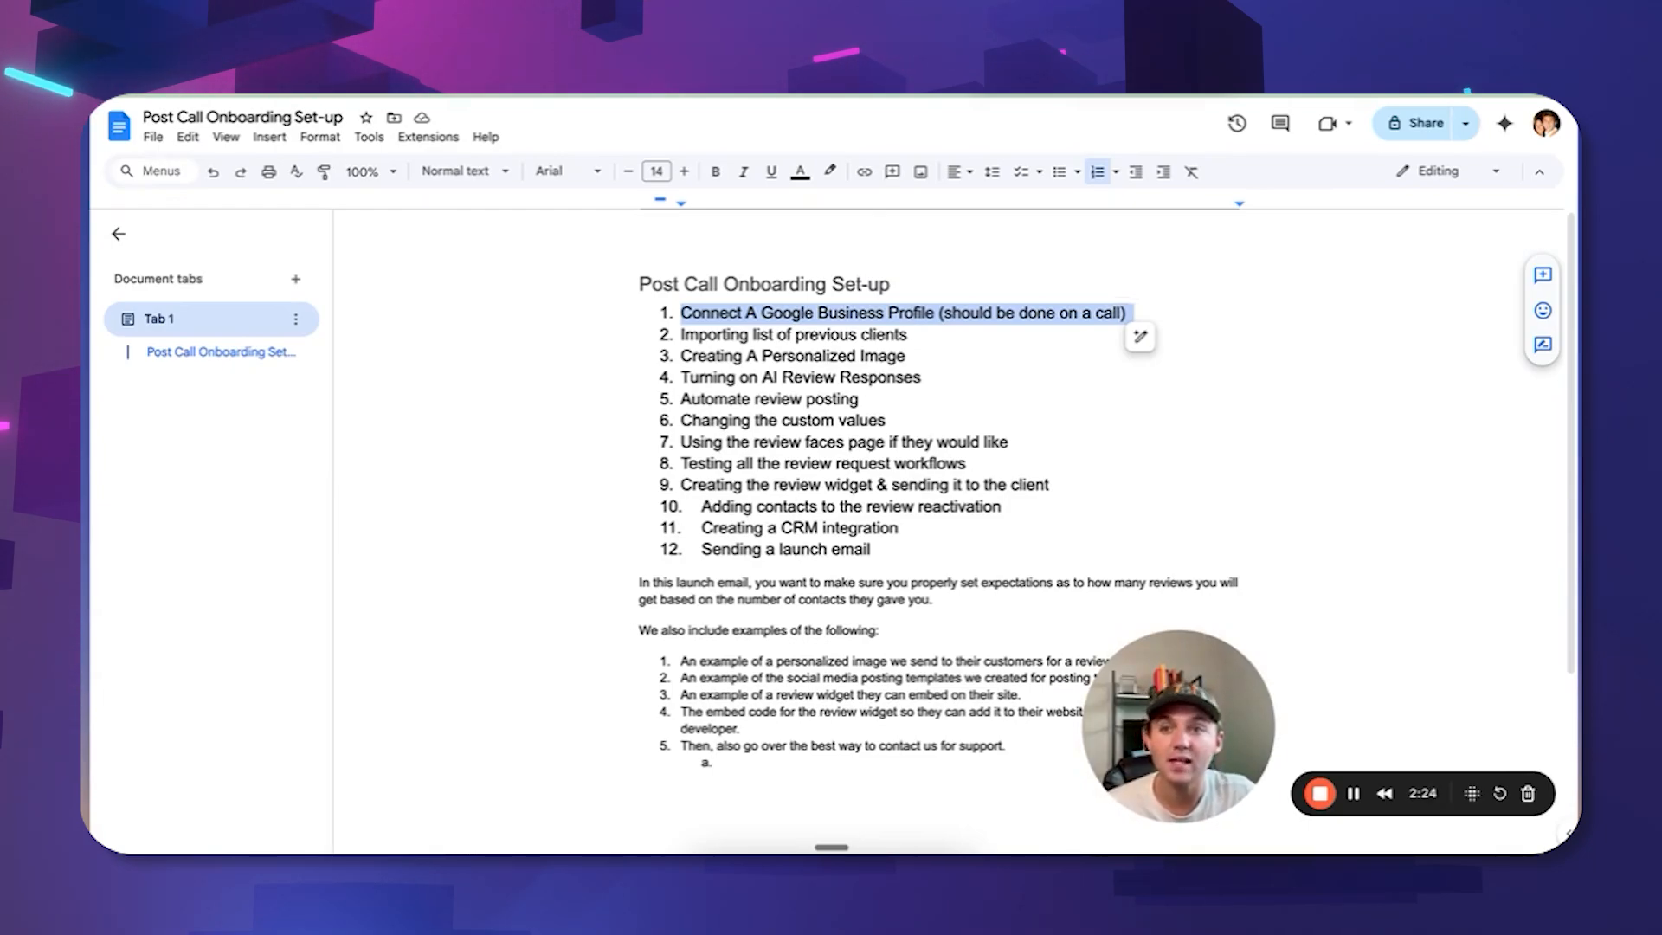
pyautogui.hotkey('ctrl', 'shift', 'Tab')
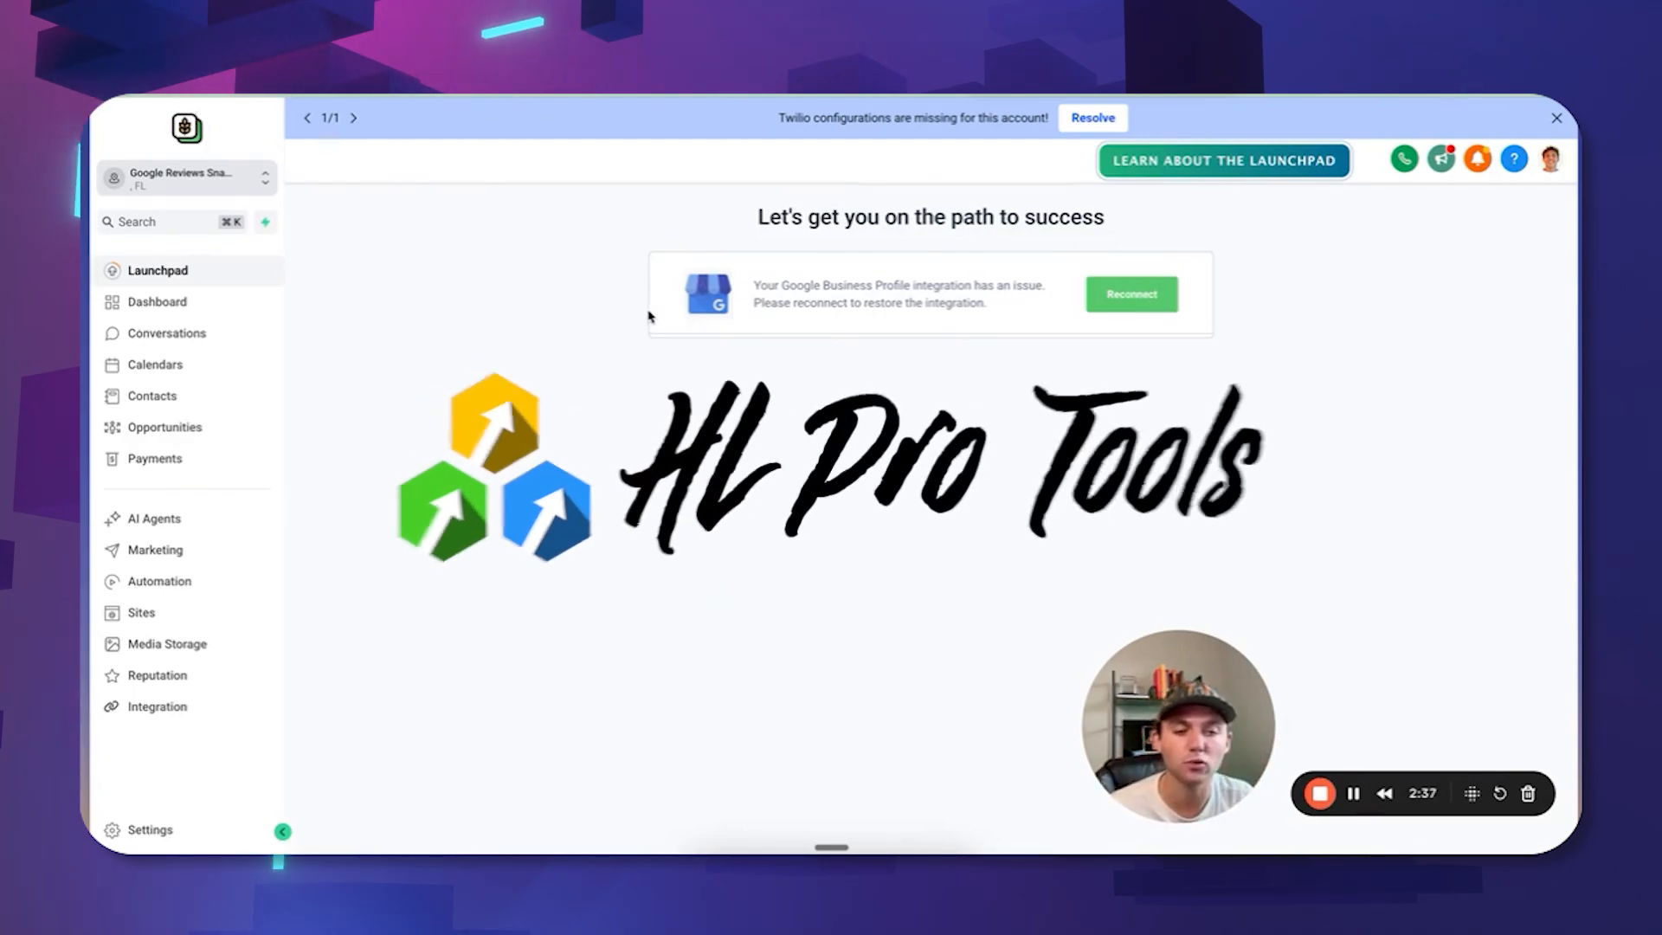
pyautogui.click(1129, 299)
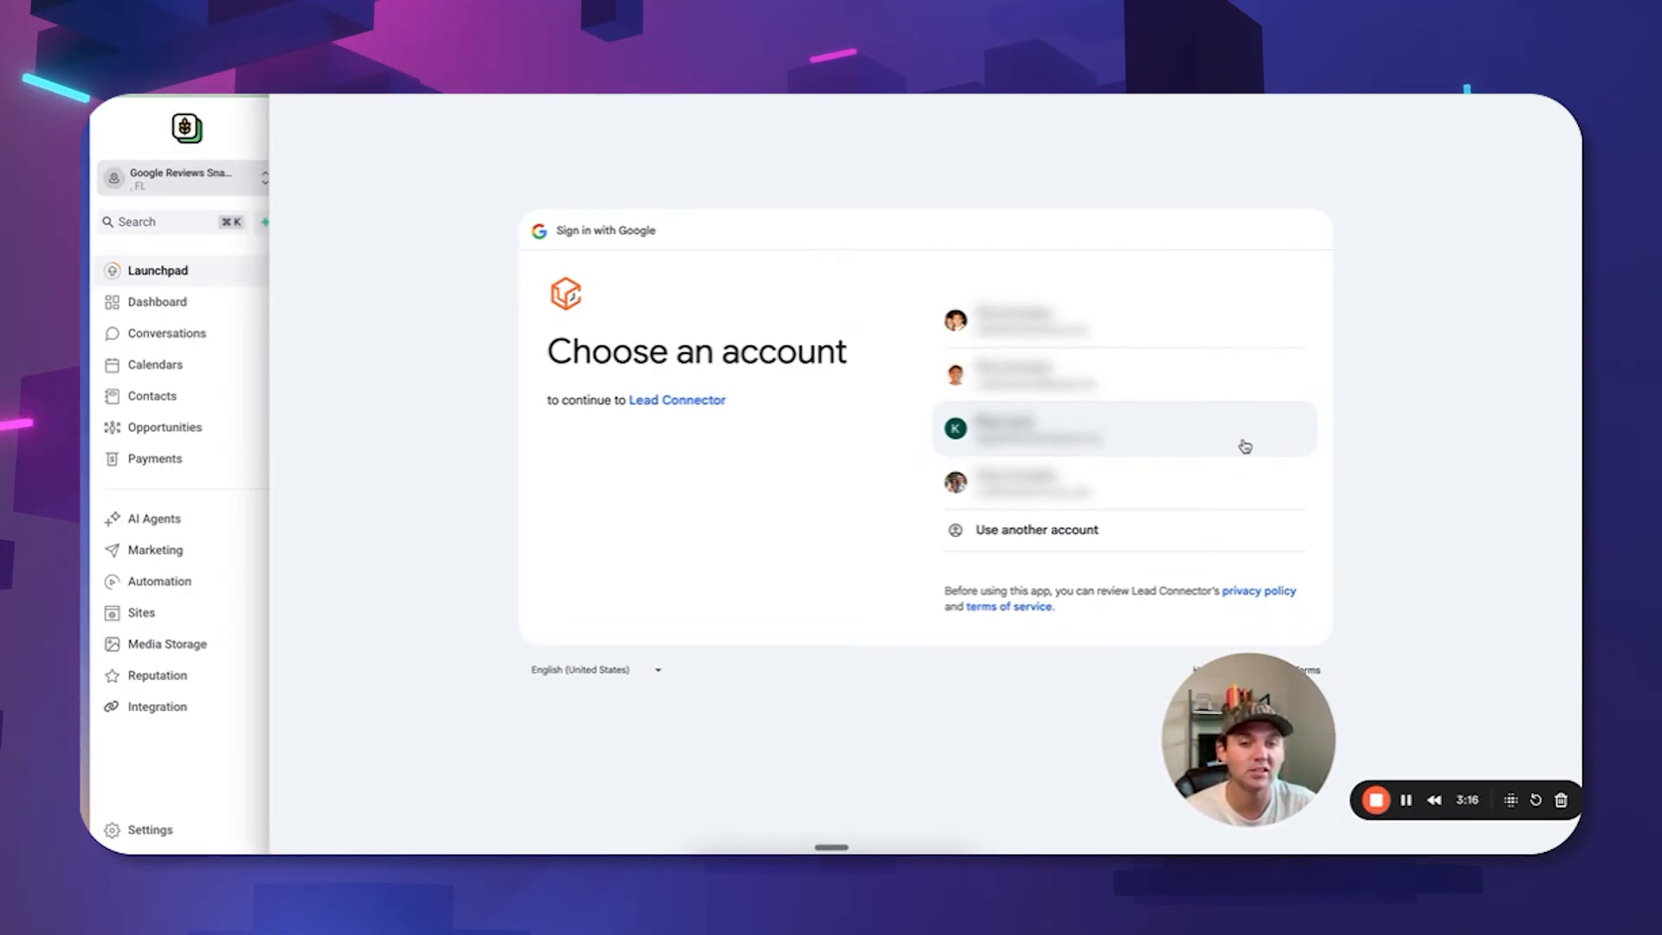
pyautogui.click(1174, 487)
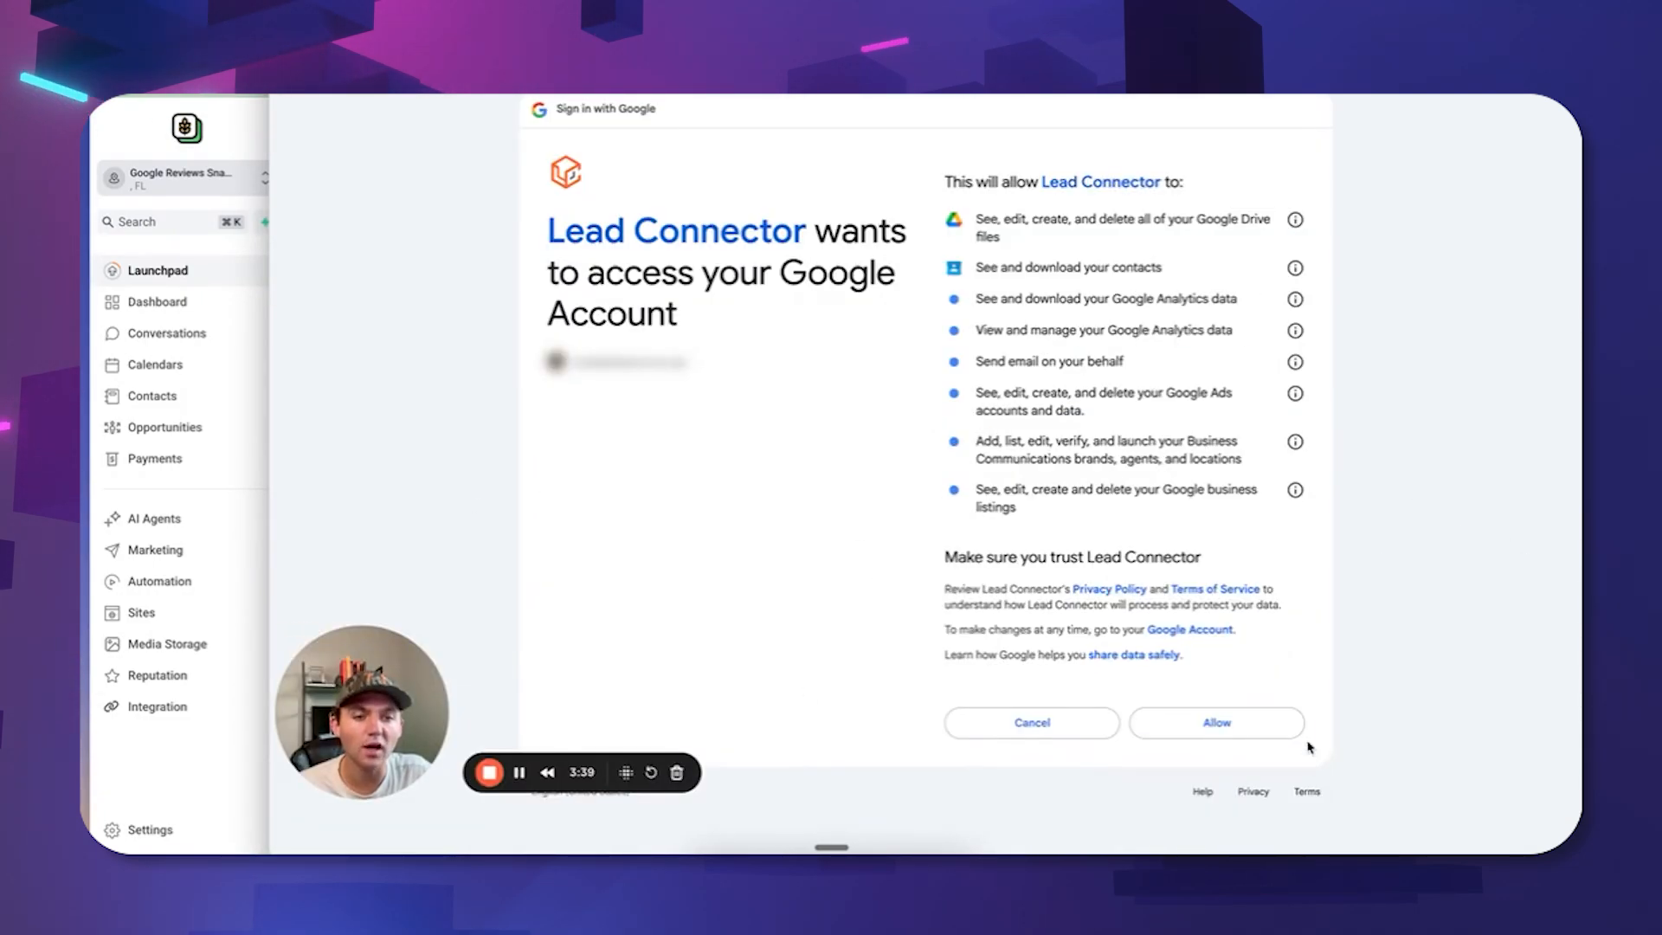
pyautogui.click(1258, 723)
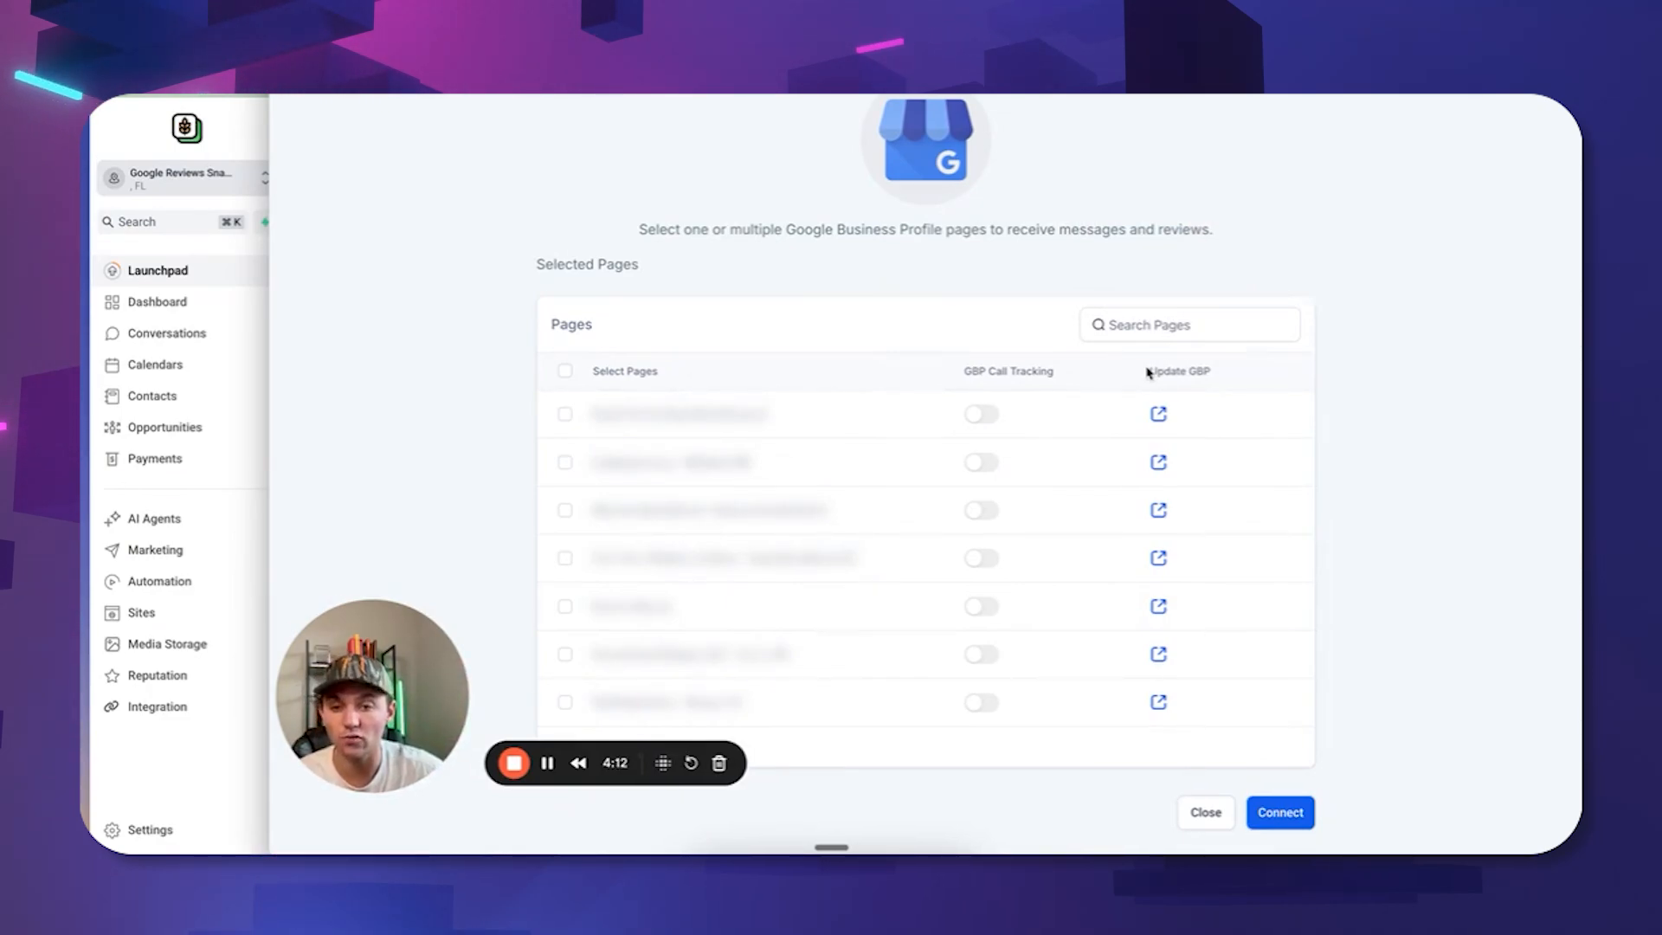
pyautogui.click(566, 416)
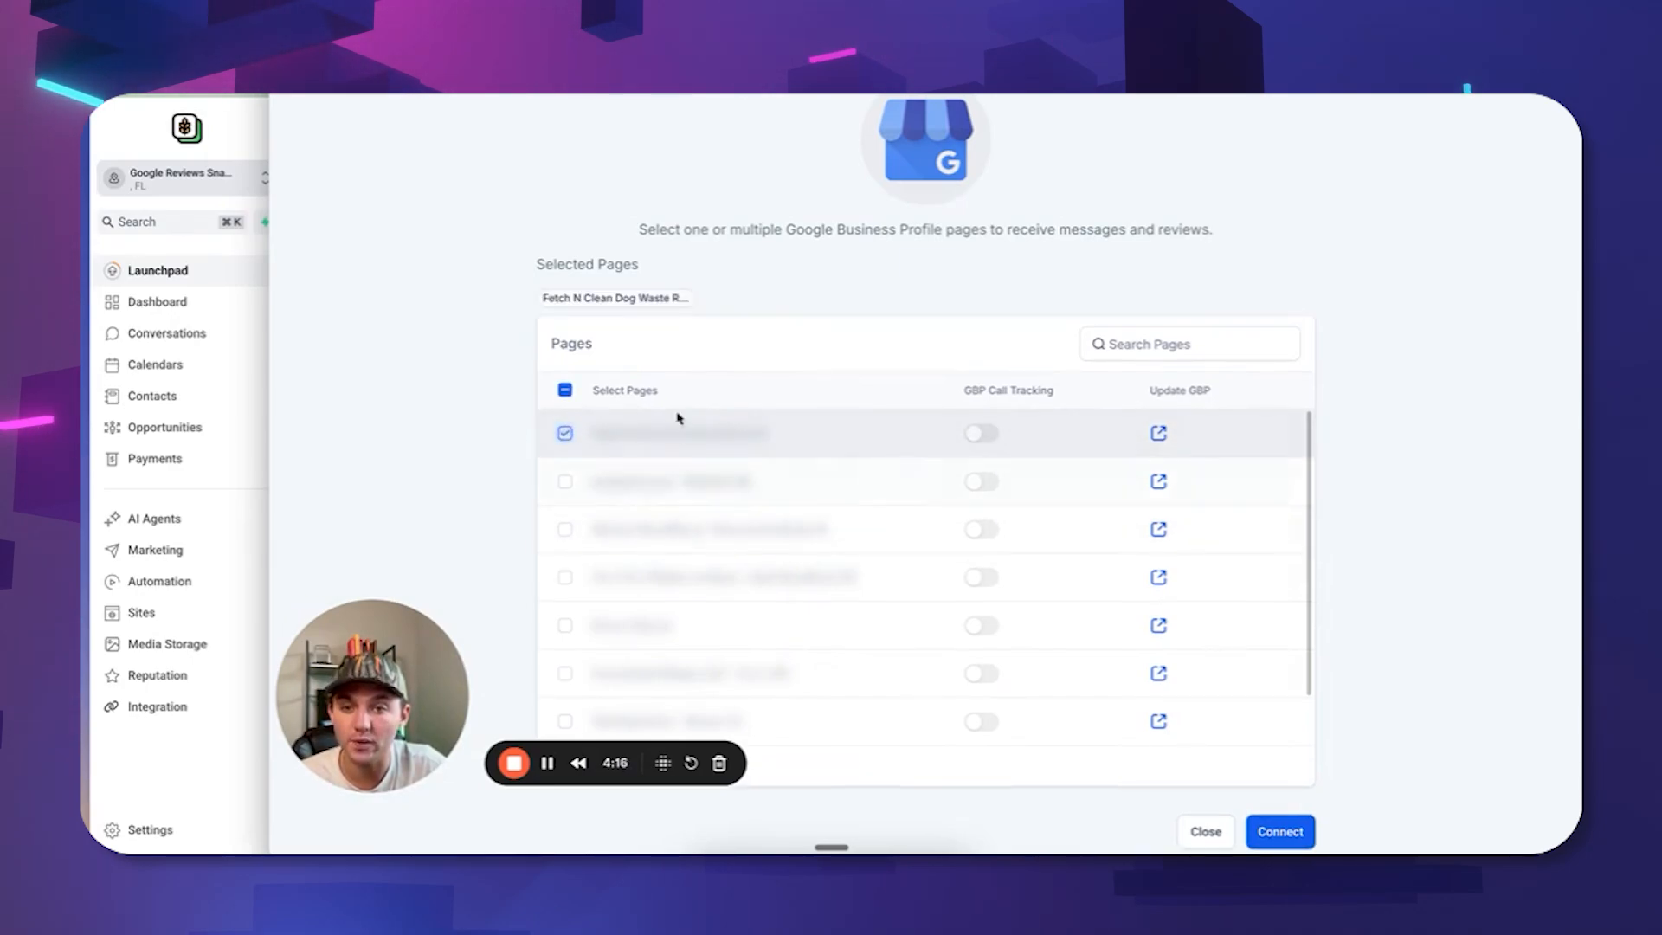
pyautogui.scroll(-2, 797, 556)
pyautogui.scroll(2, 562, 685)
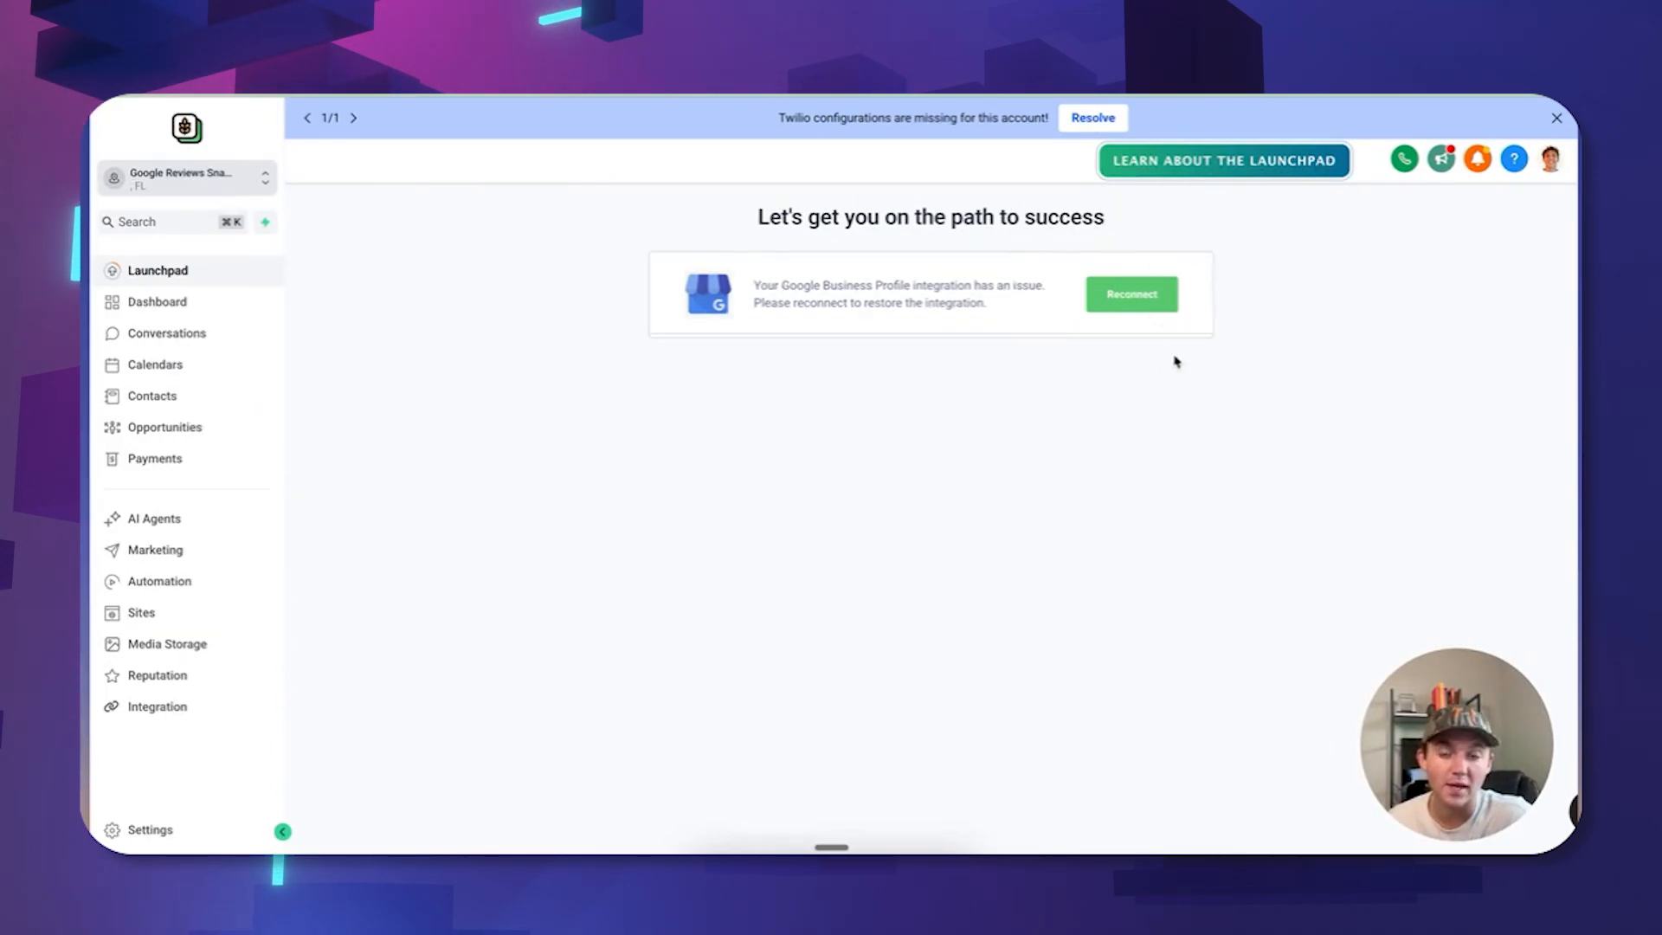
# Review the Reputation overview's 21 reviews and Review Link setup, then go to Business Profile Settings.
pyautogui.click(157, 675)
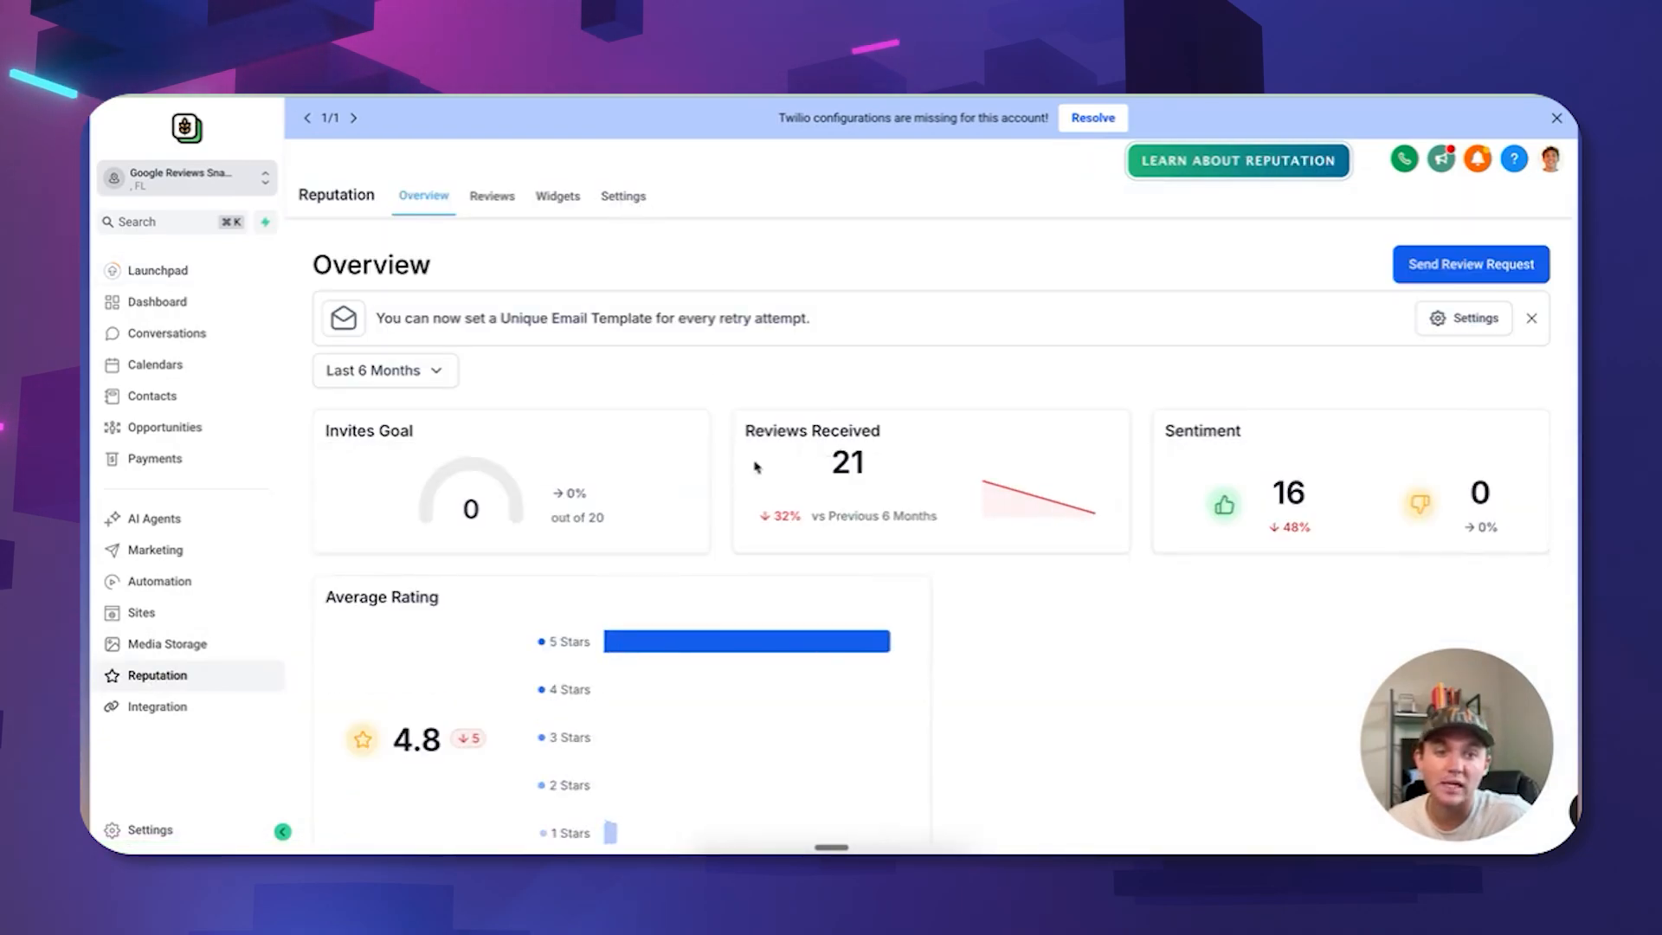
pyautogui.moveTo(754, 467); pyautogui.dragTo(923, 467)
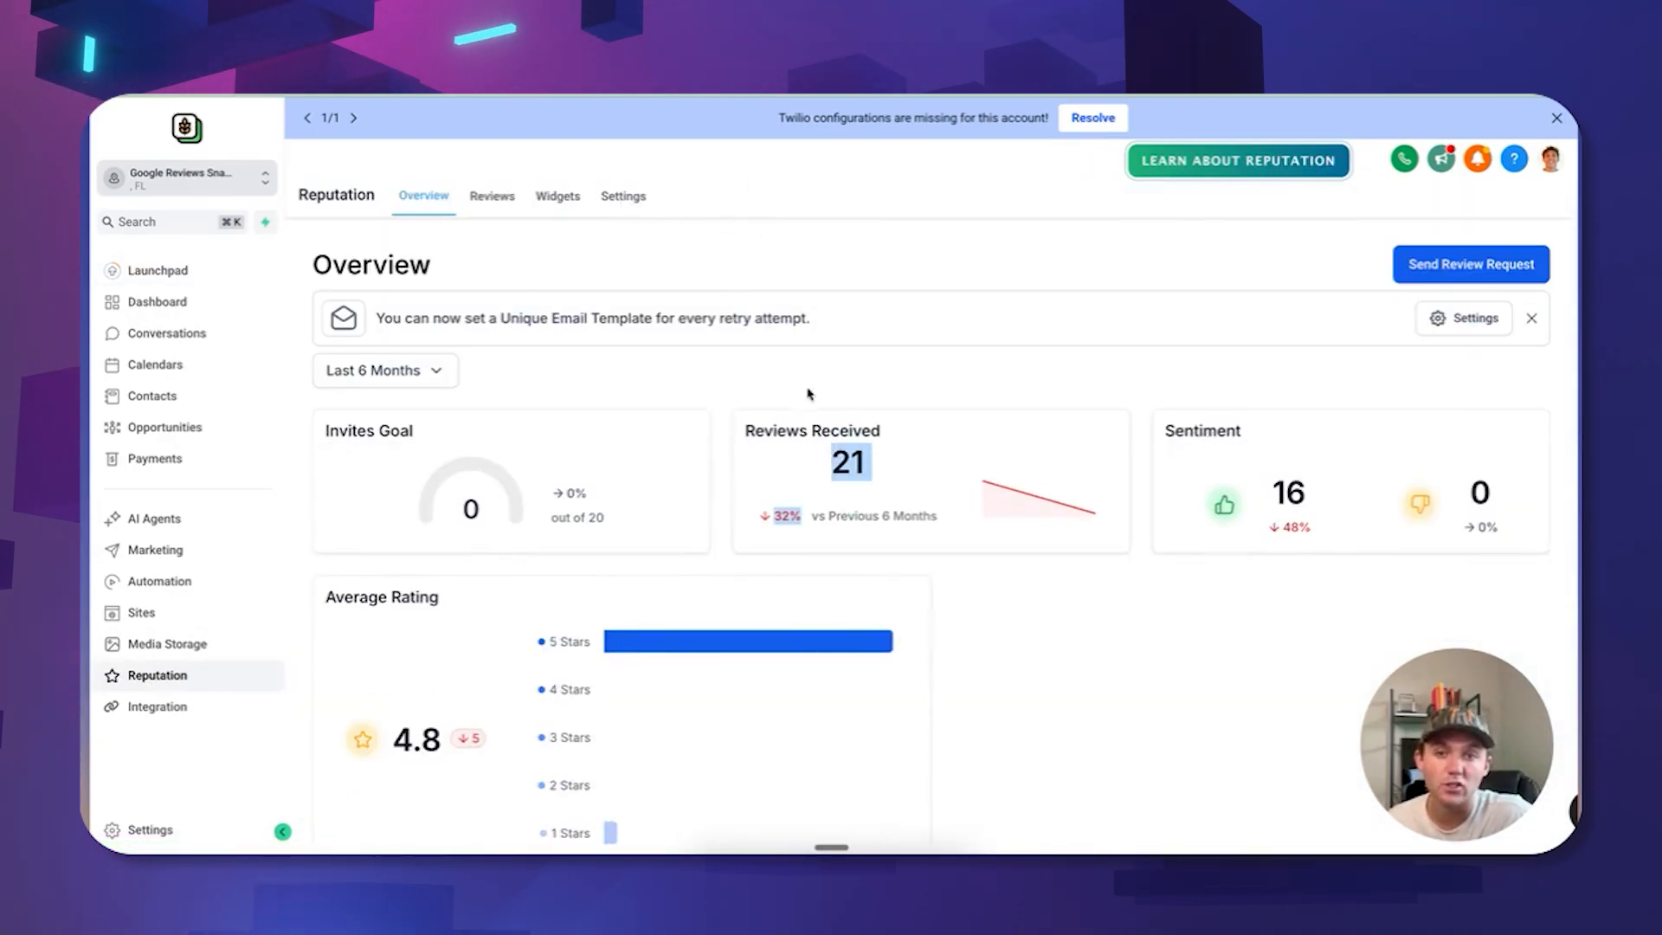
pyautogui.click(624, 198)
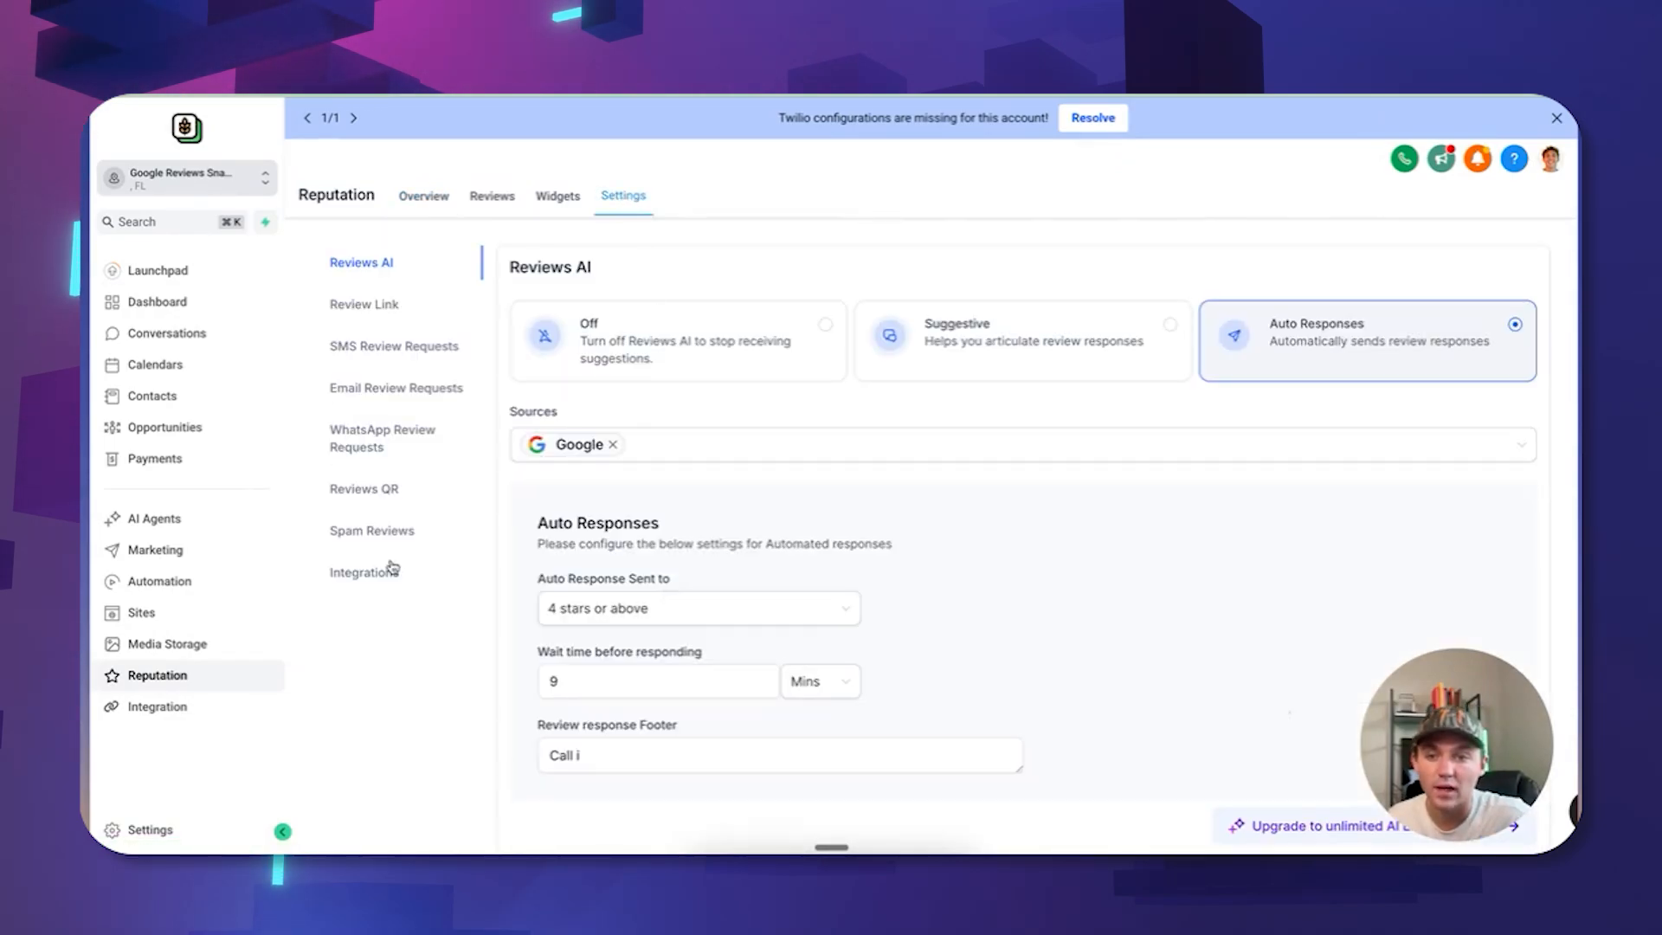
pyautogui.click(340, 303)
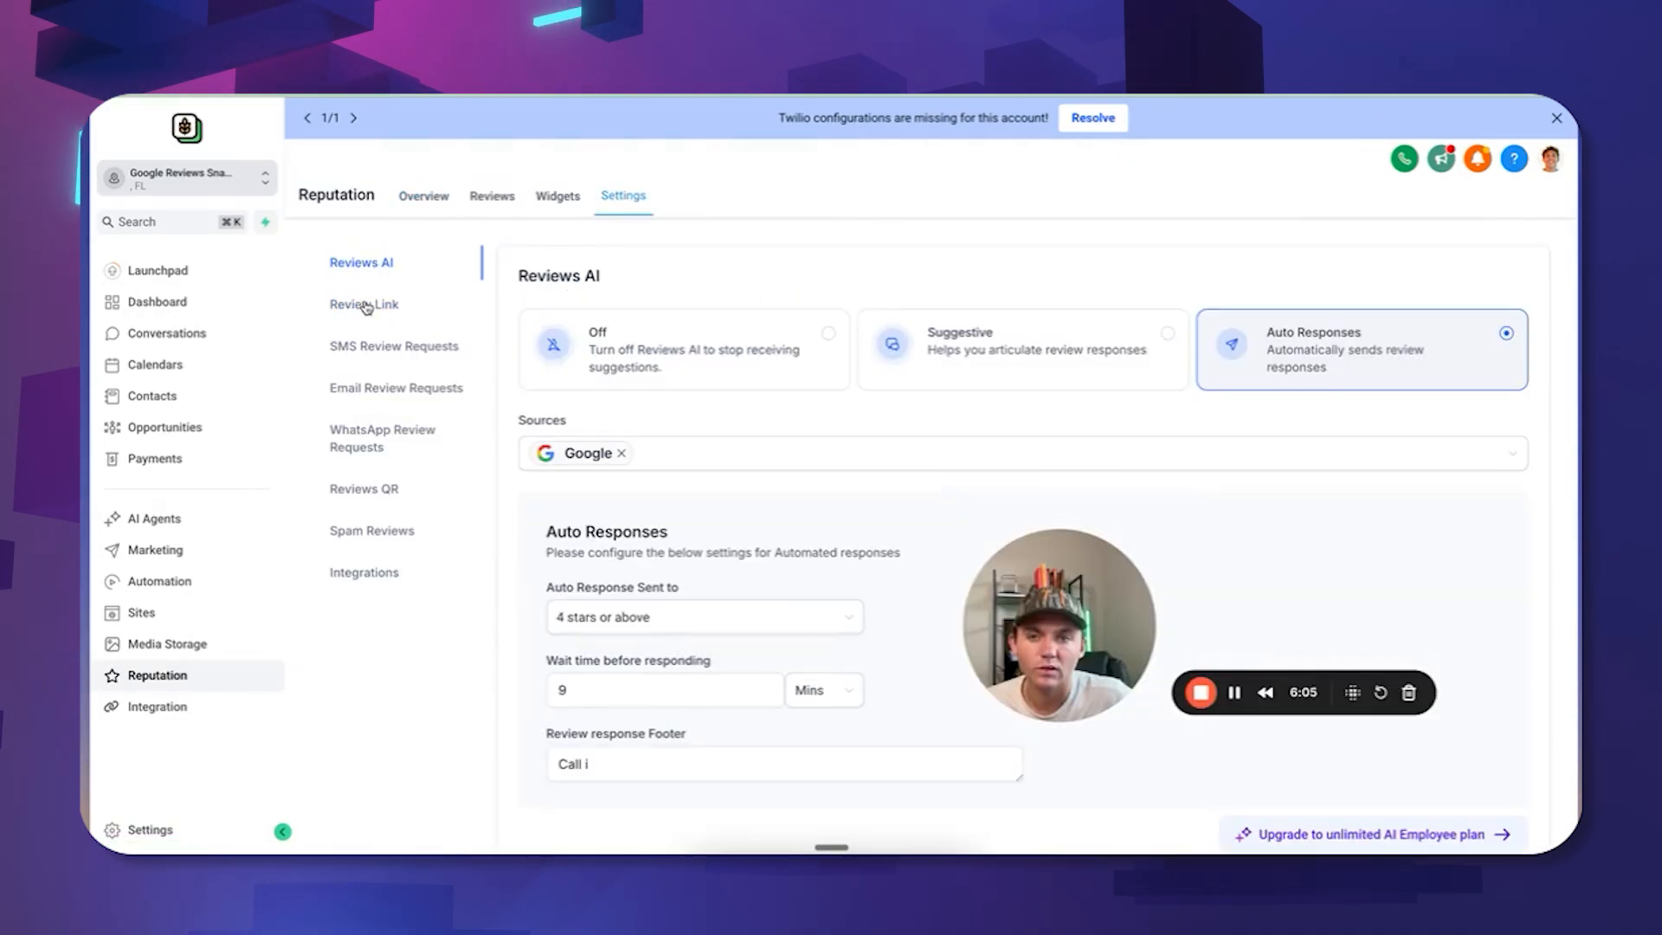
pyautogui.click(414, 305)
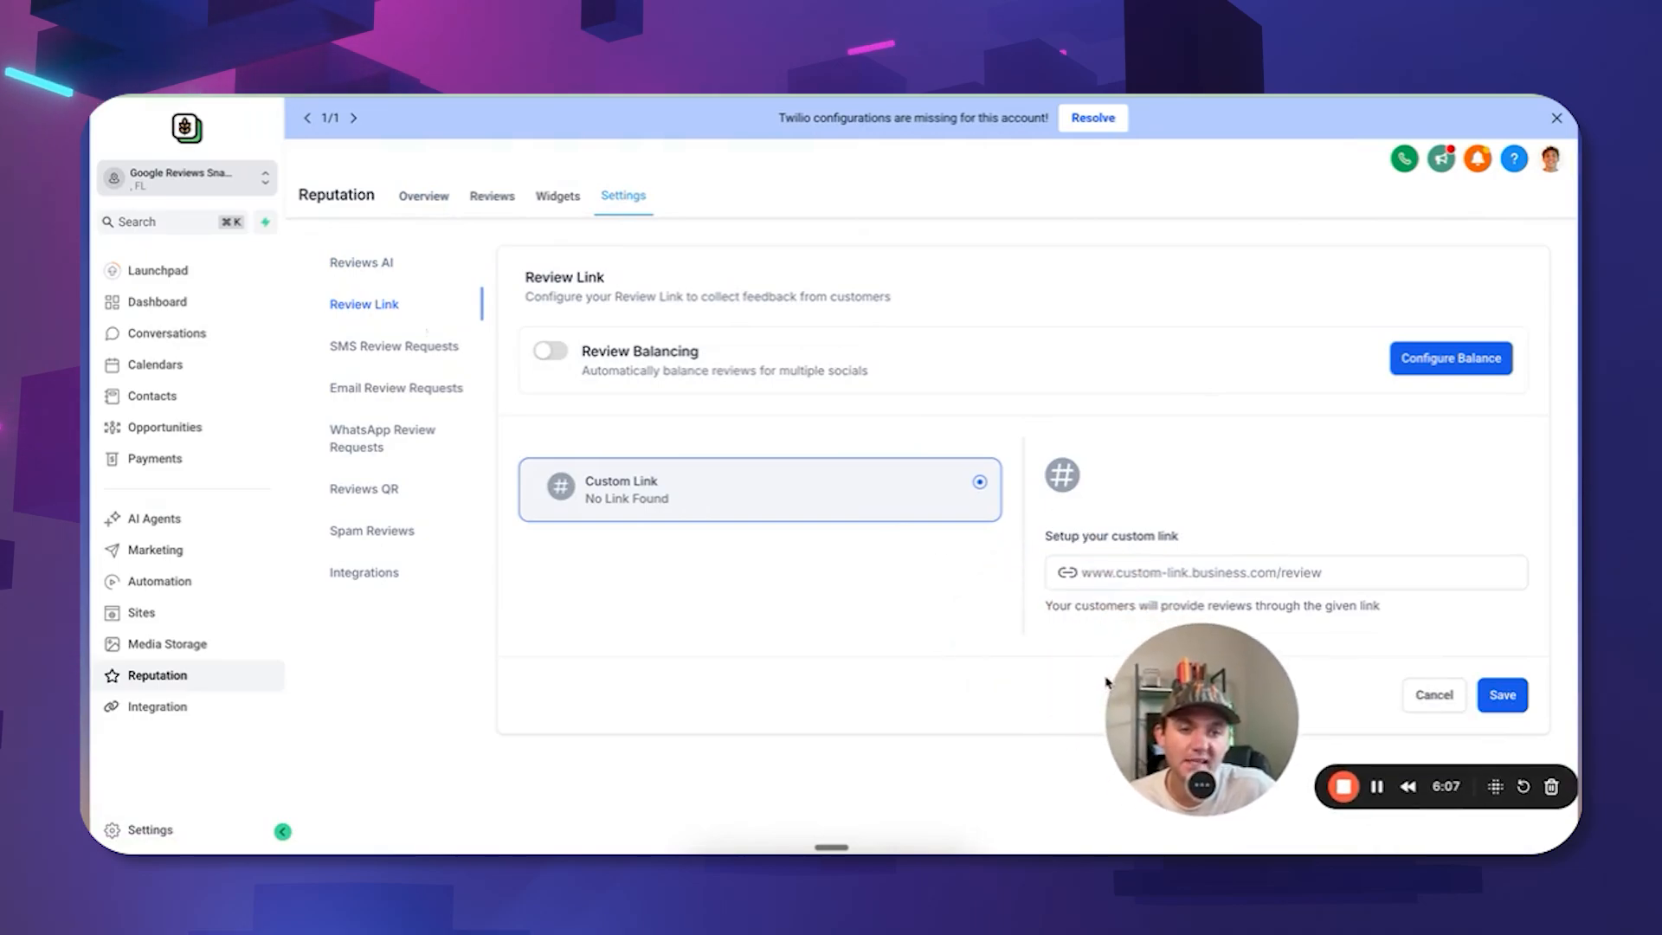
pyautogui.click(143, 829)
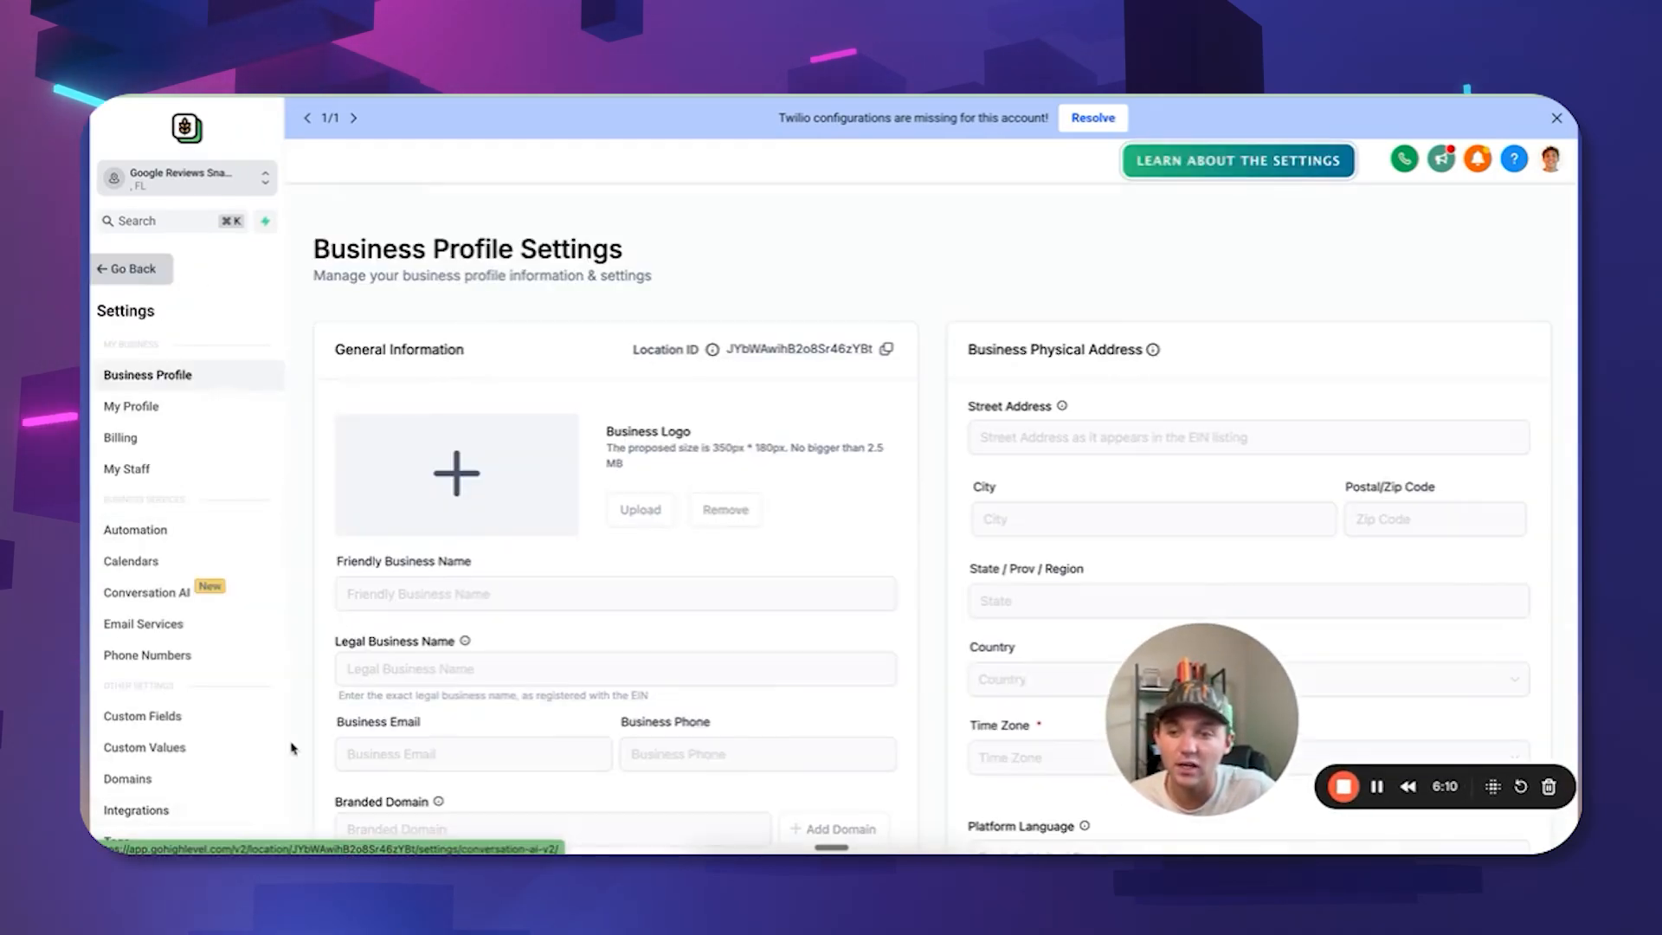
# Connect Google Business Profile to the Yard Guards On Doody page, then return to Review Link settings.
pyautogui.click(184, 811)
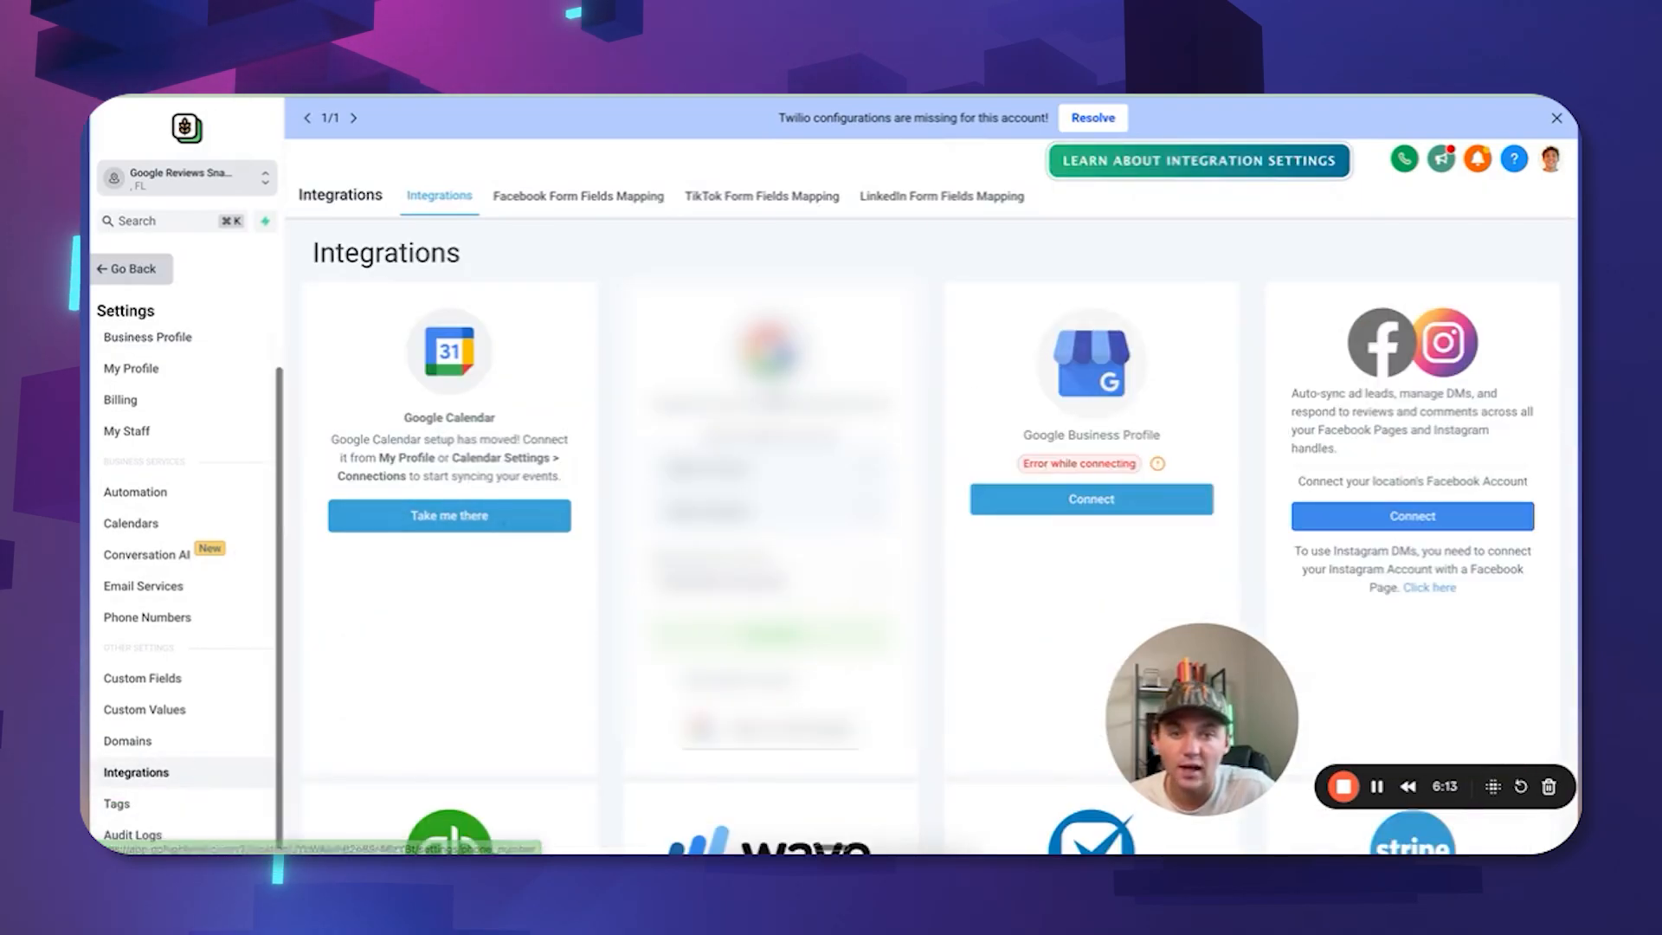
pyautogui.scroll(-1, 816, 613)
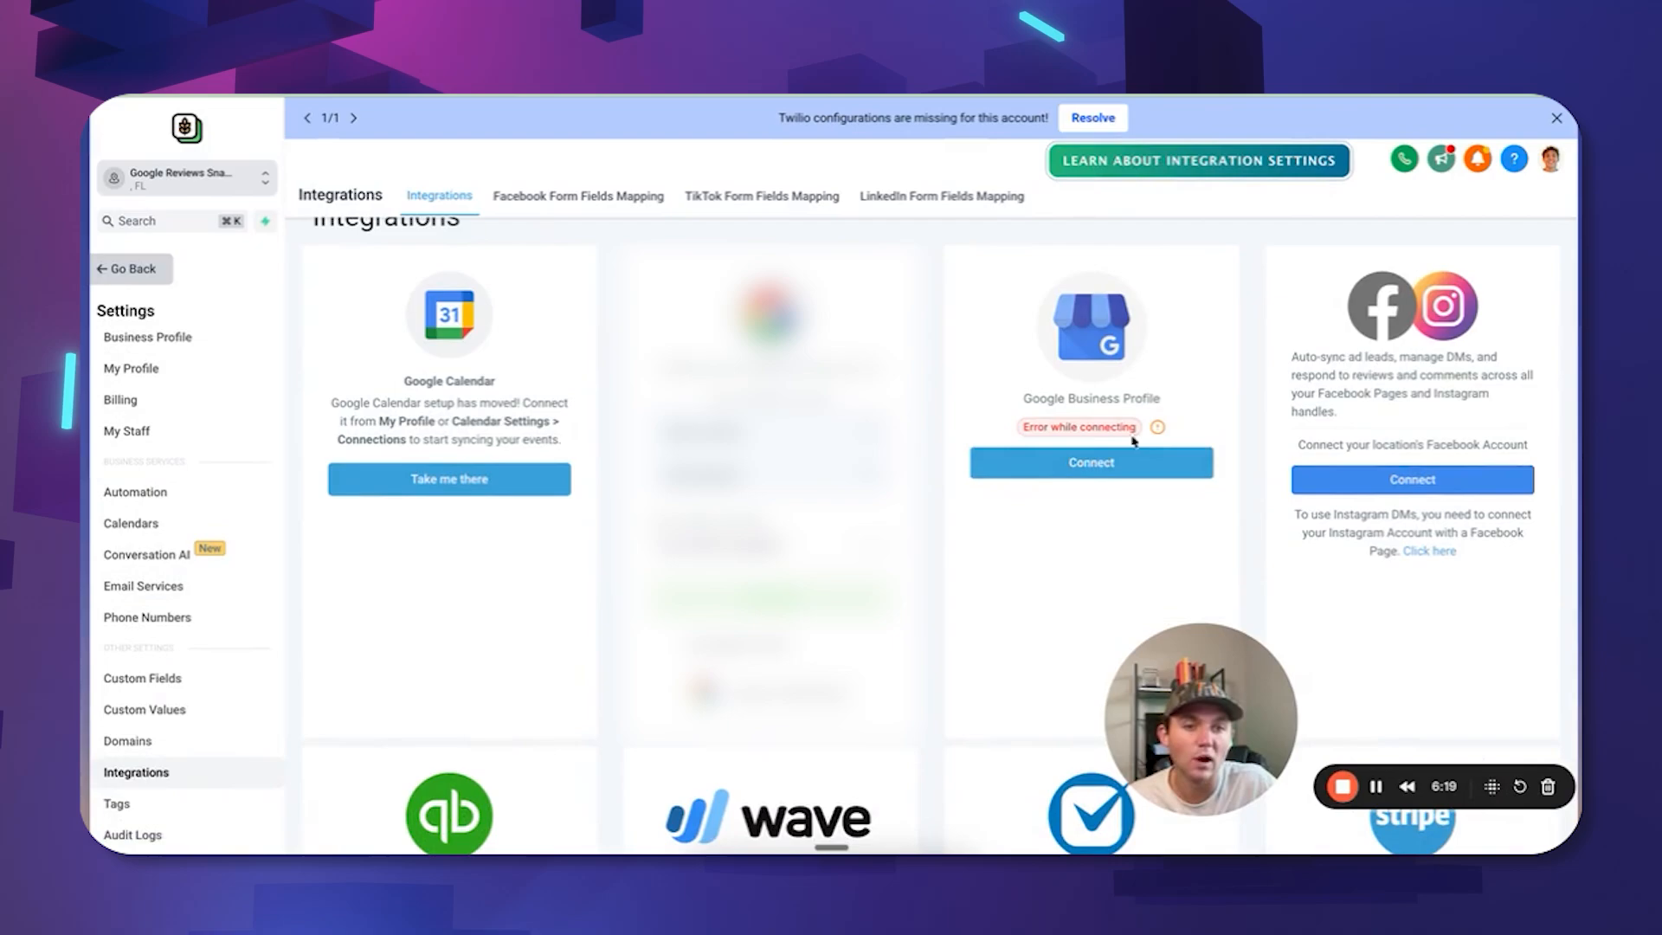
pyautogui.click(1090, 466)
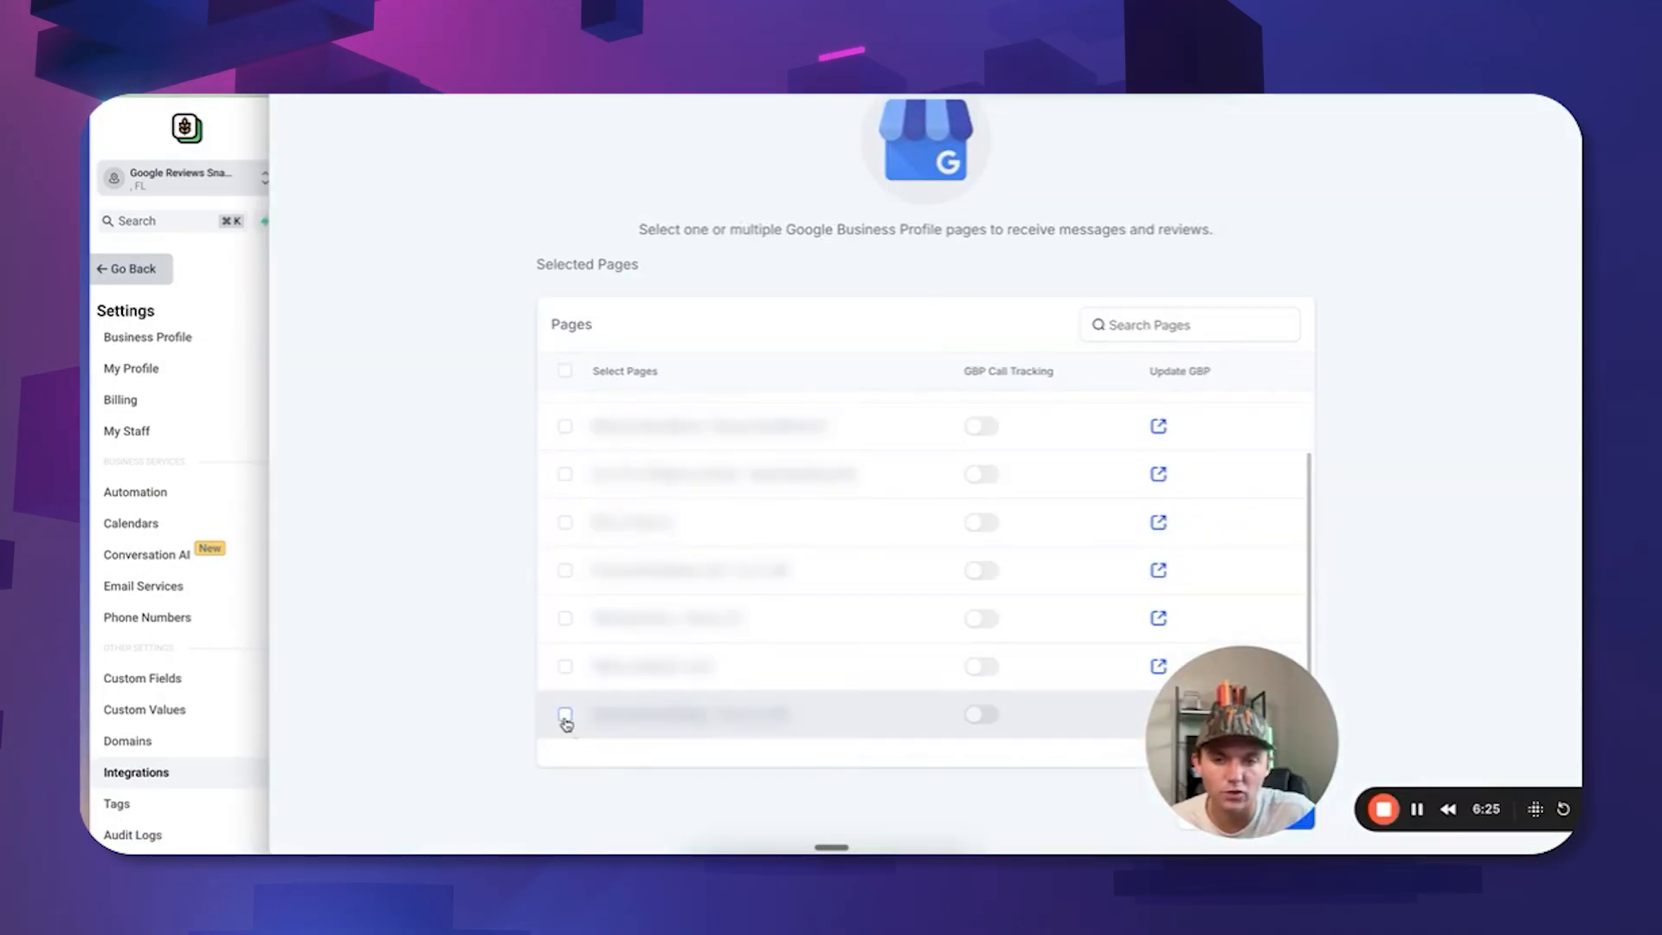
pyautogui.click(565, 716)
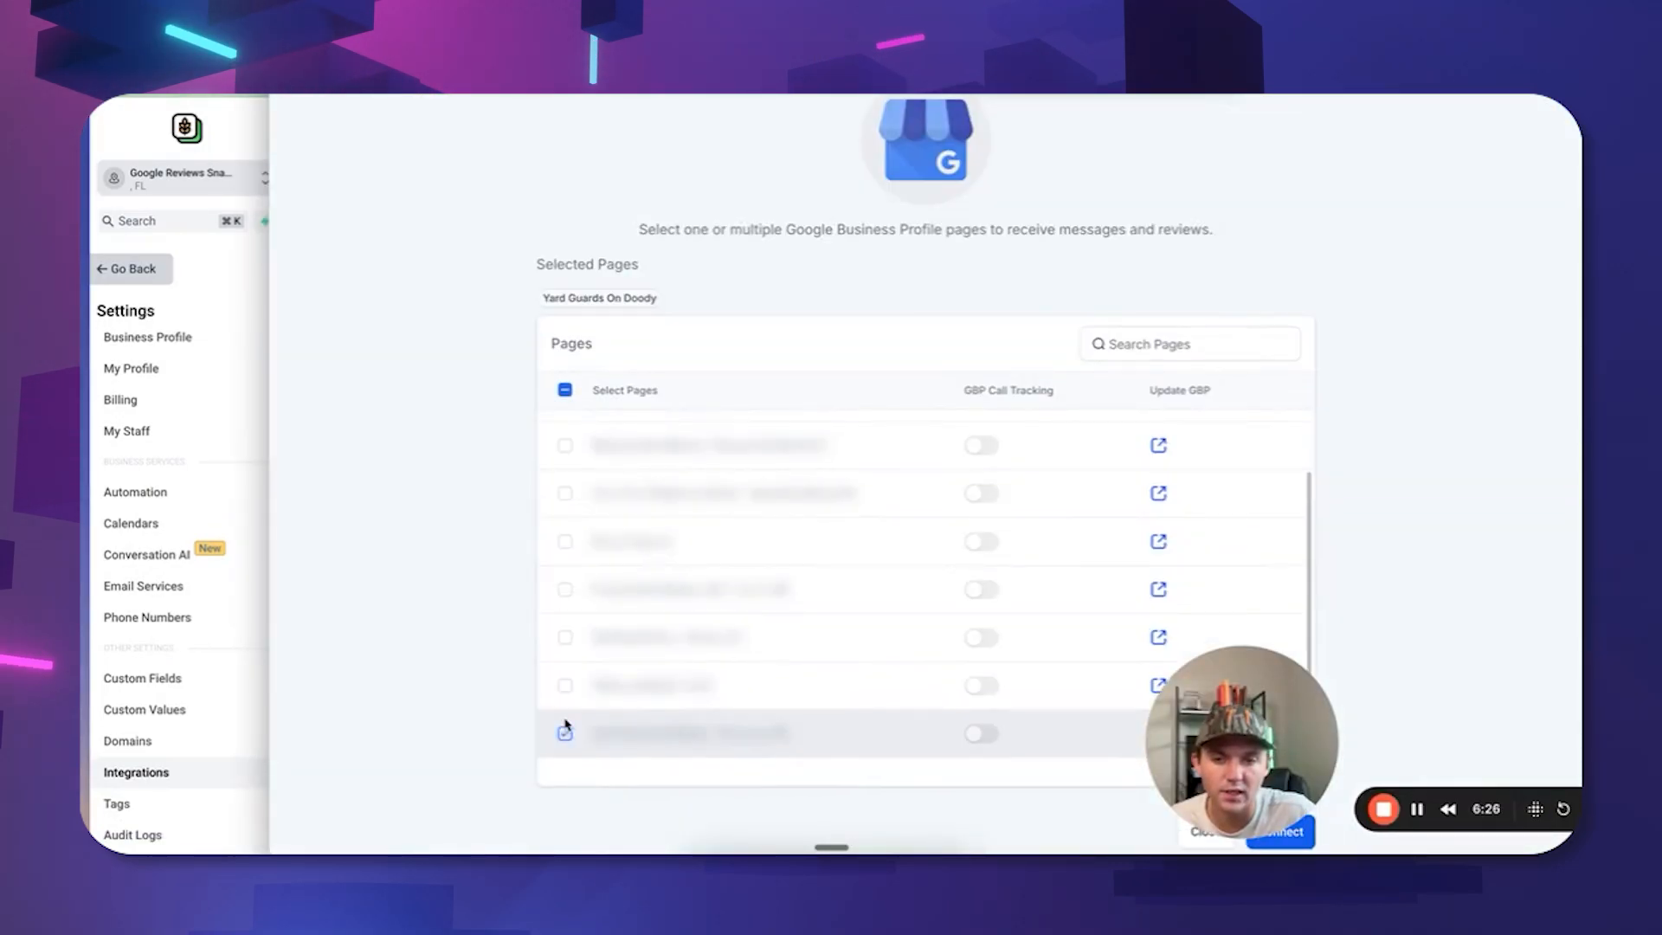
pyautogui.click(1298, 833)
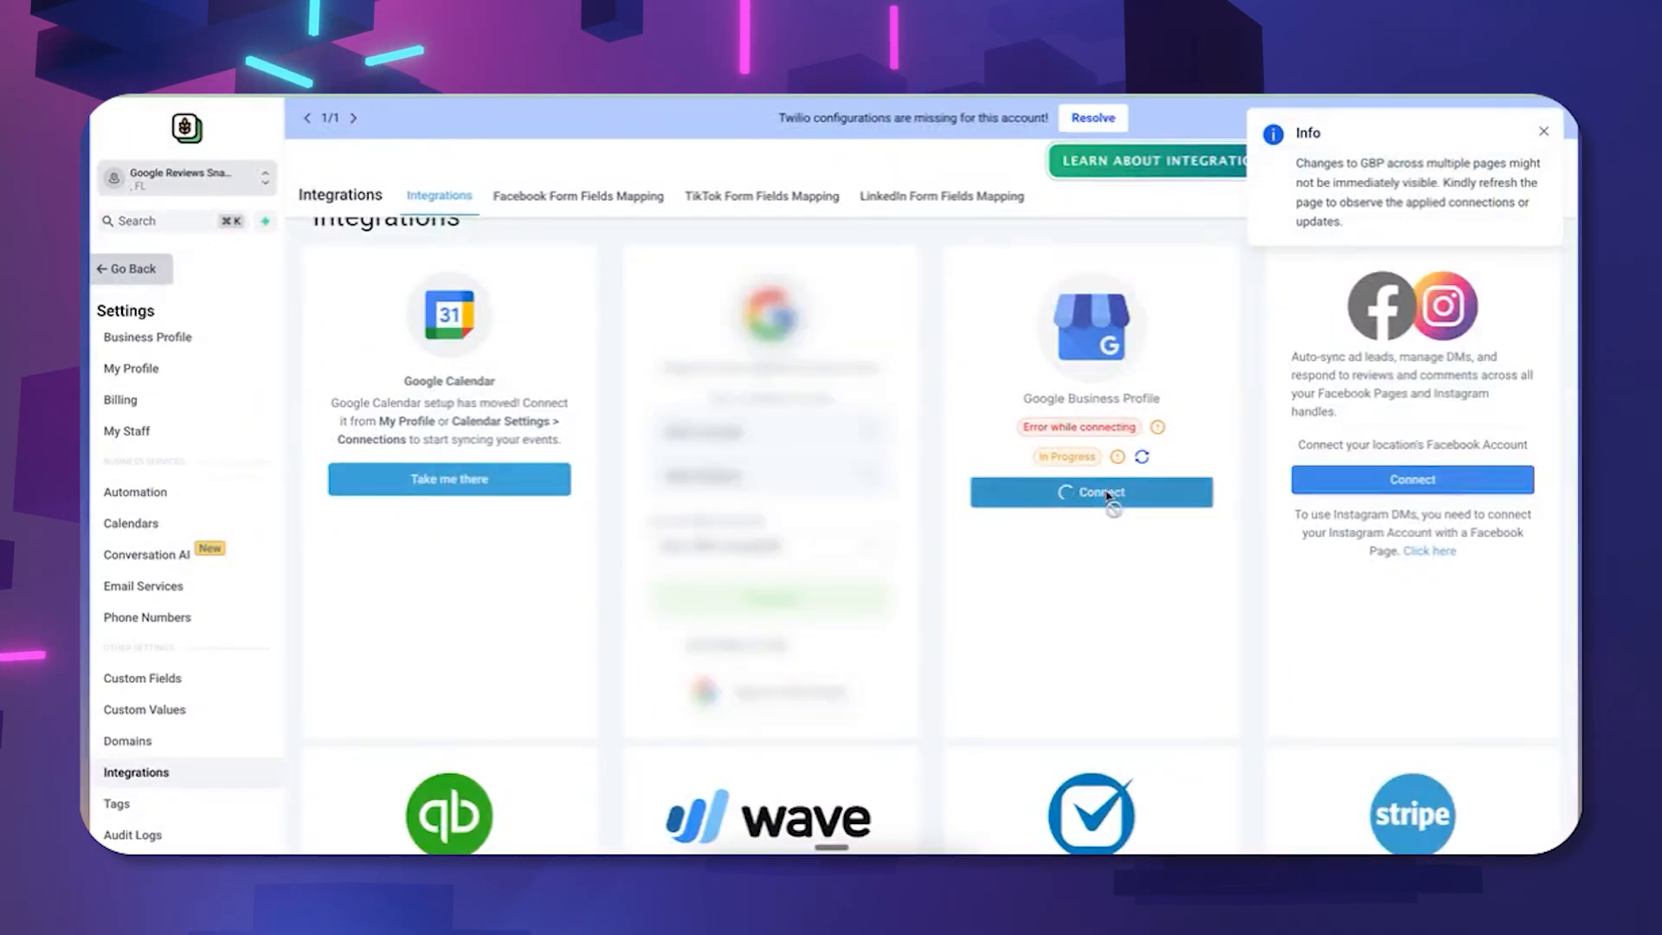
pyautogui.click(154, 272)
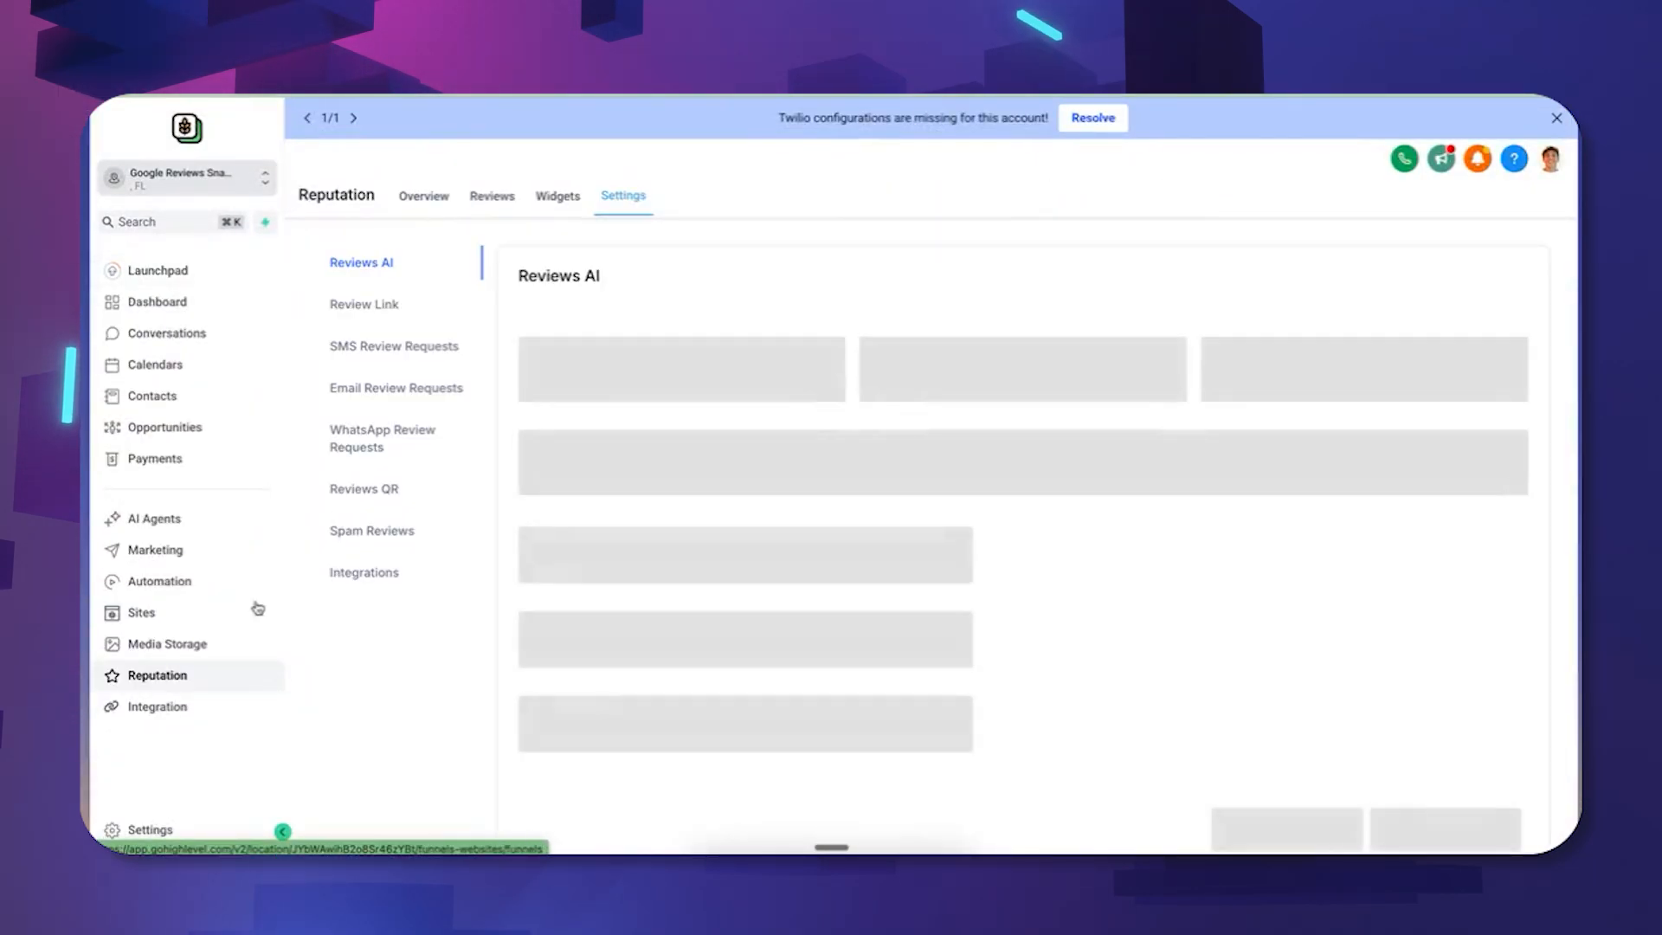
pyautogui.doubleClick(367, 305)
# Set Google reviews as the review link destination and go to the Contacts list.
pyautogui.click(807, 485)
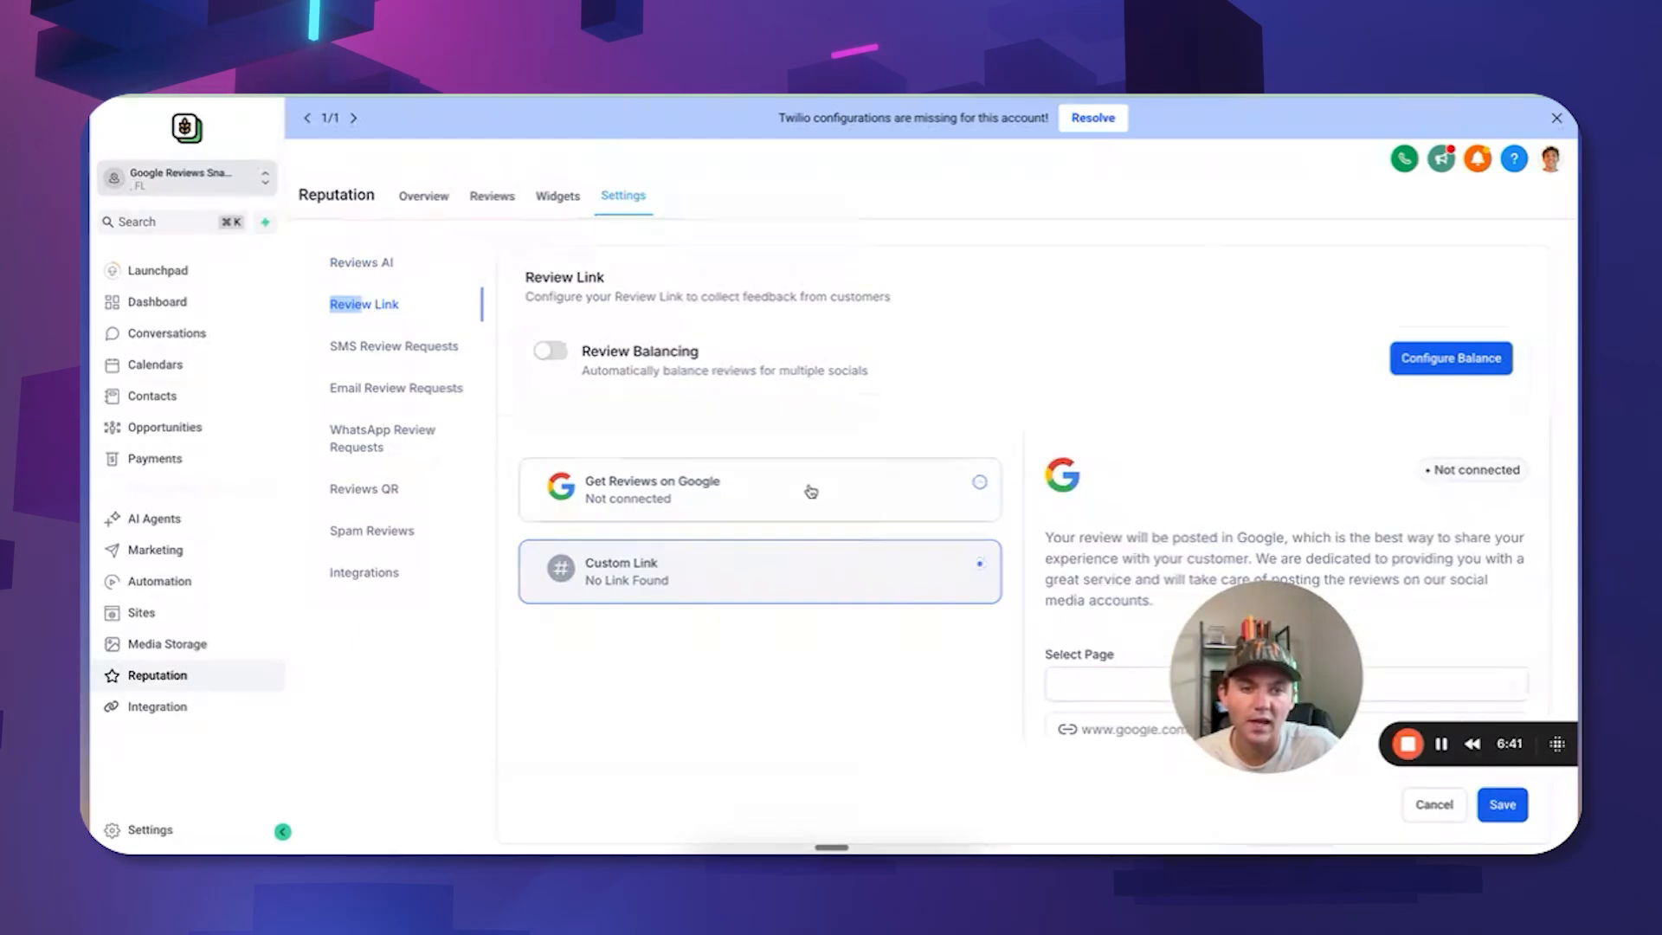
pyautogui.moveTo(1196, 684); pyautogui.dragTo(1339, 419)
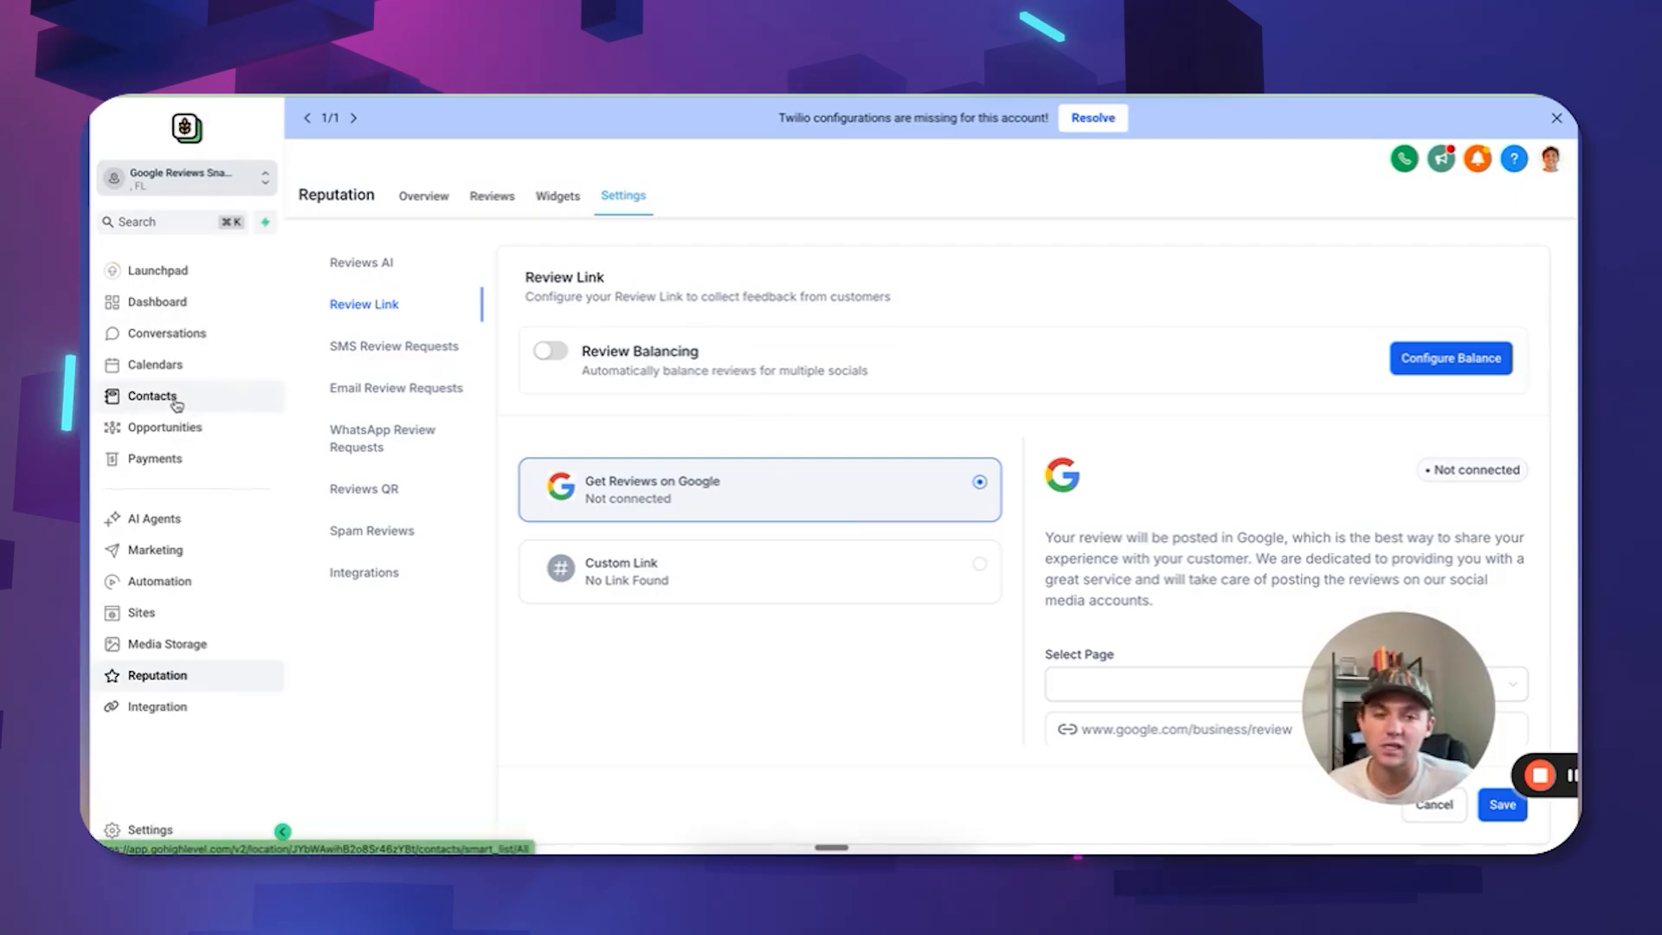
pyautogui.click(152, 396)
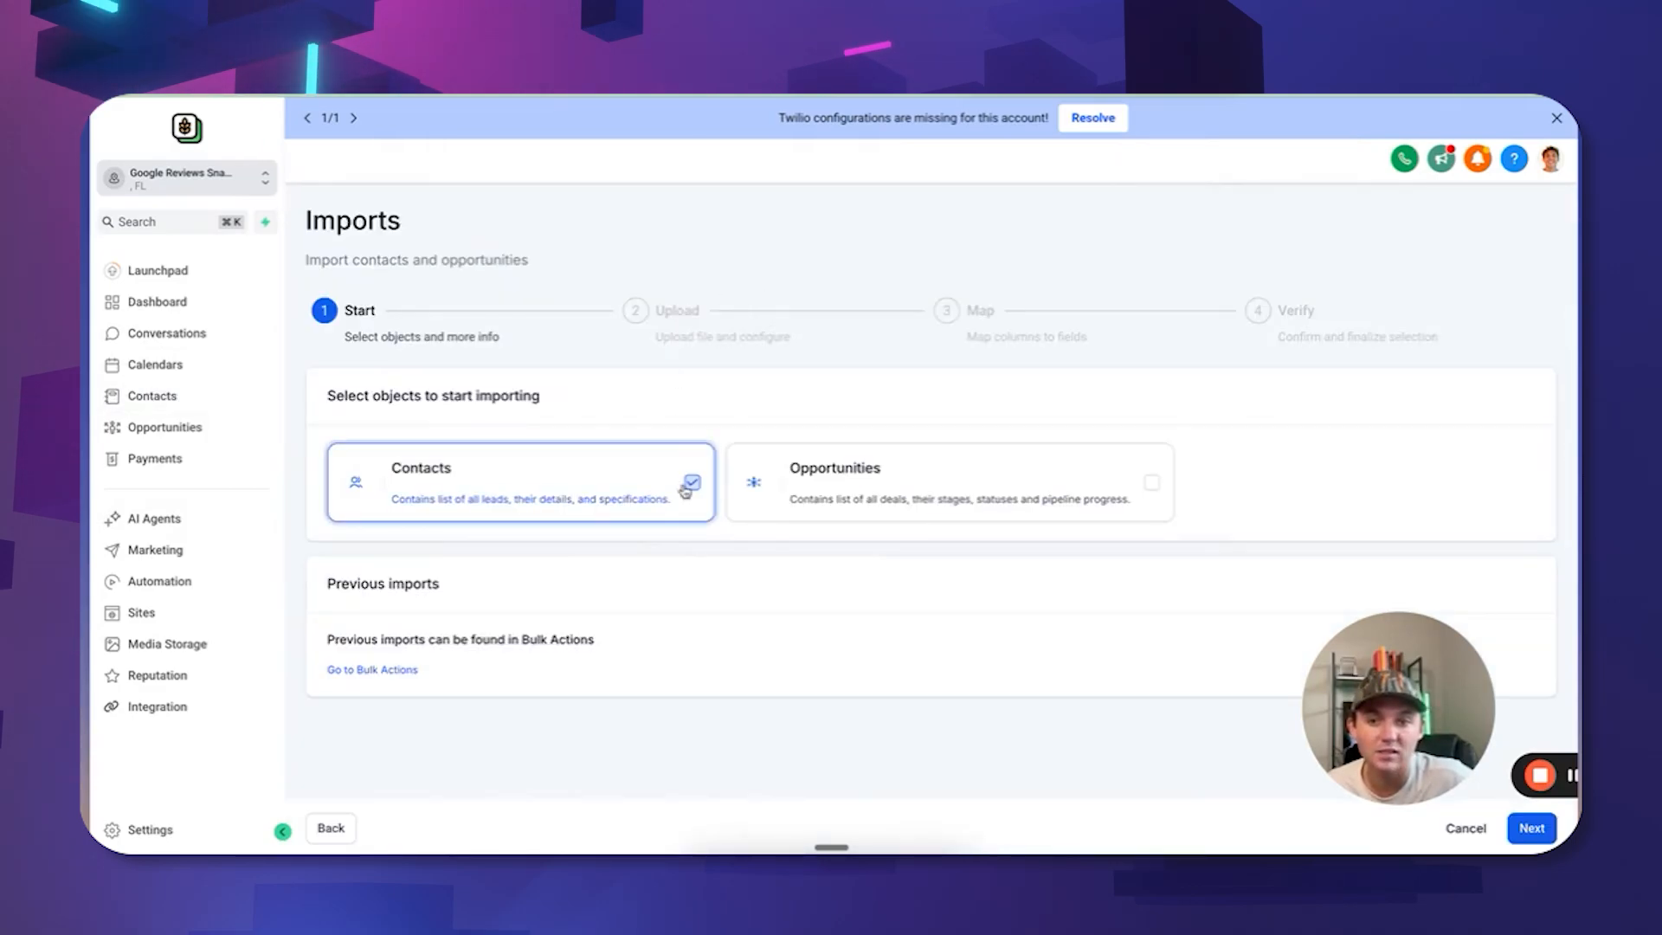
# Upload 'test csv - Sheet1 (1).csv' from the Desktop as the contact import file.
pyautogui.moveTo(1408, 701); pyautogui.dragTo(1421, 671)
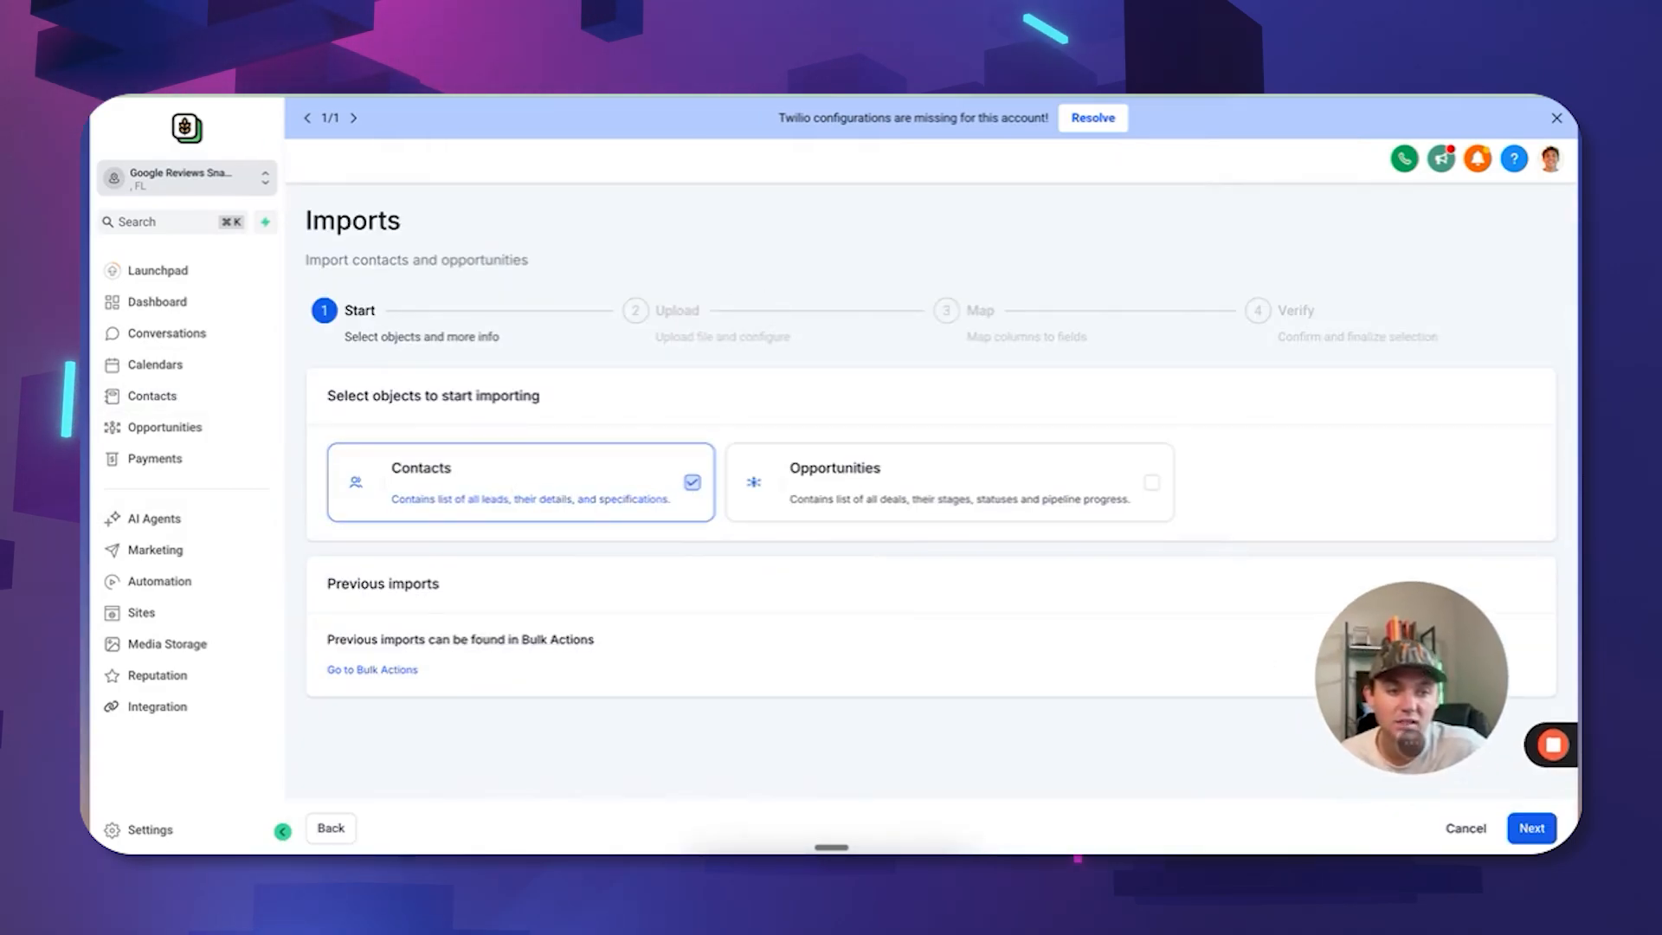
pyautogui.click(1530, 826)
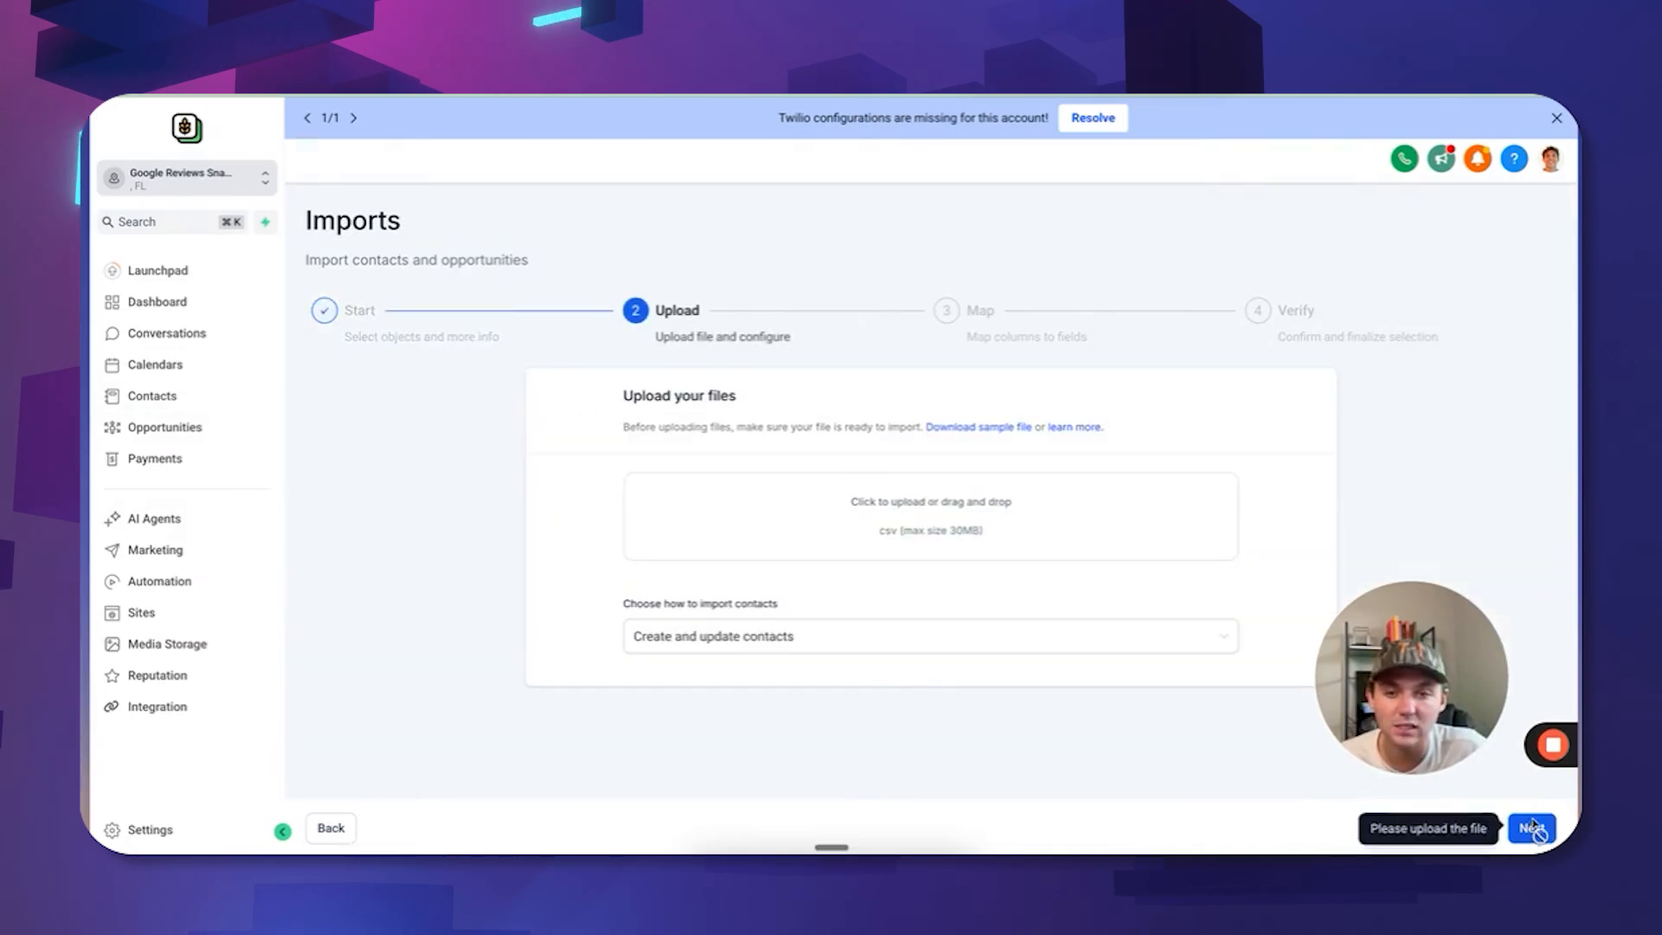
pyautogui.click(964, 521)
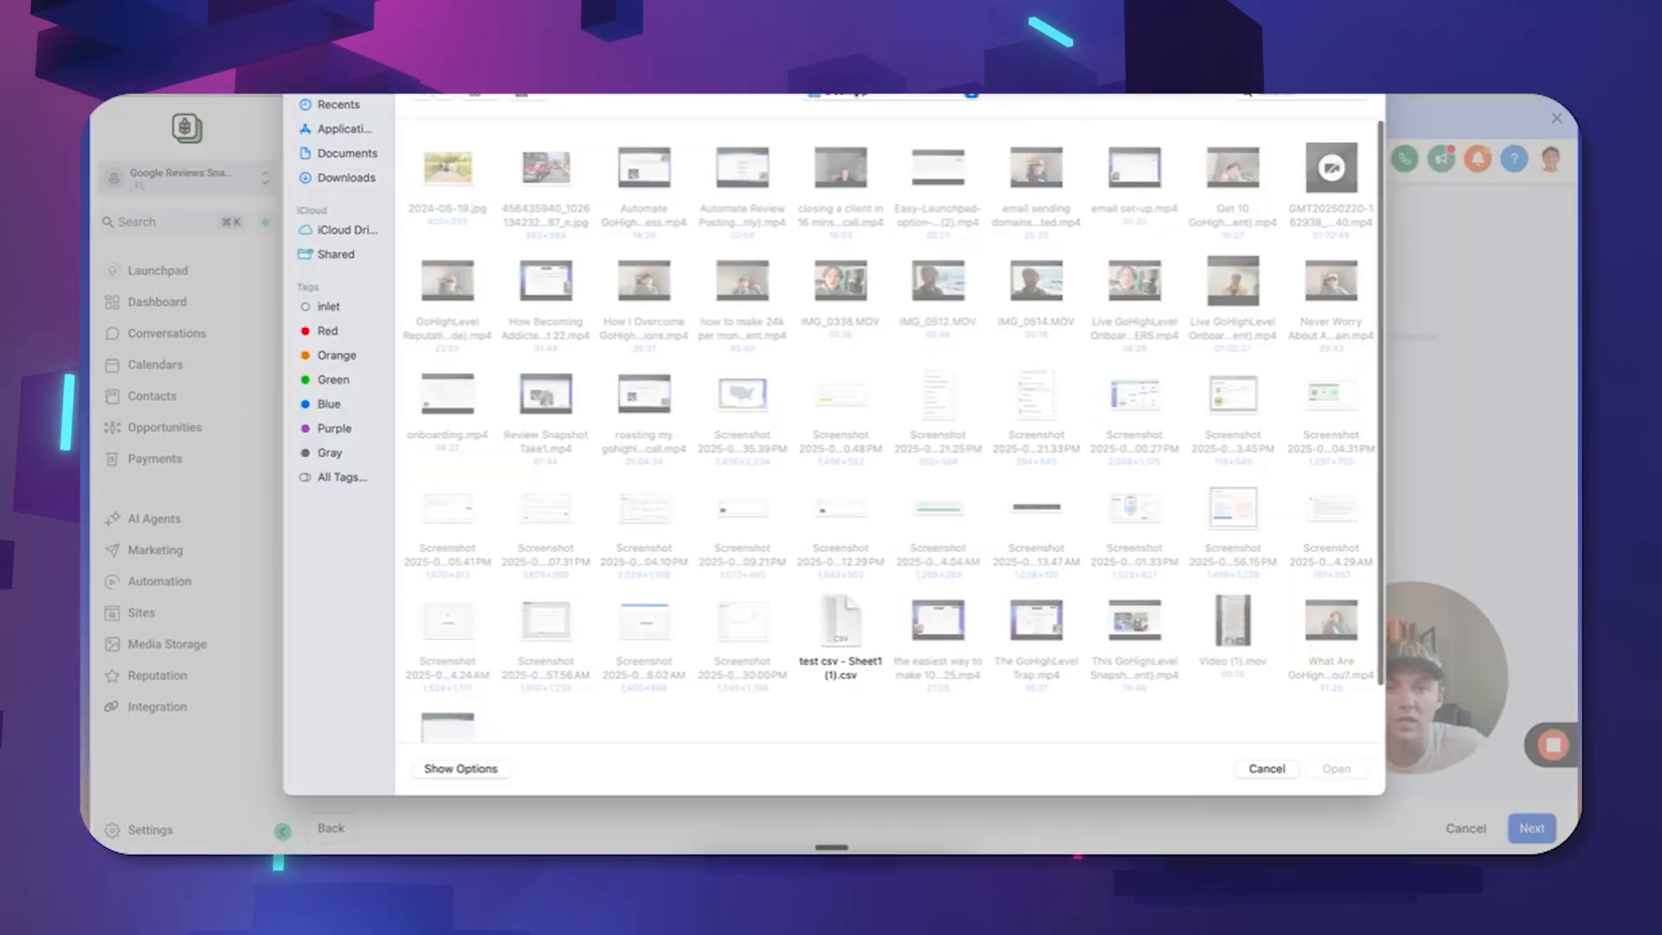
pyautogui.click(853, 91)
pyautogui.click(857, 214)
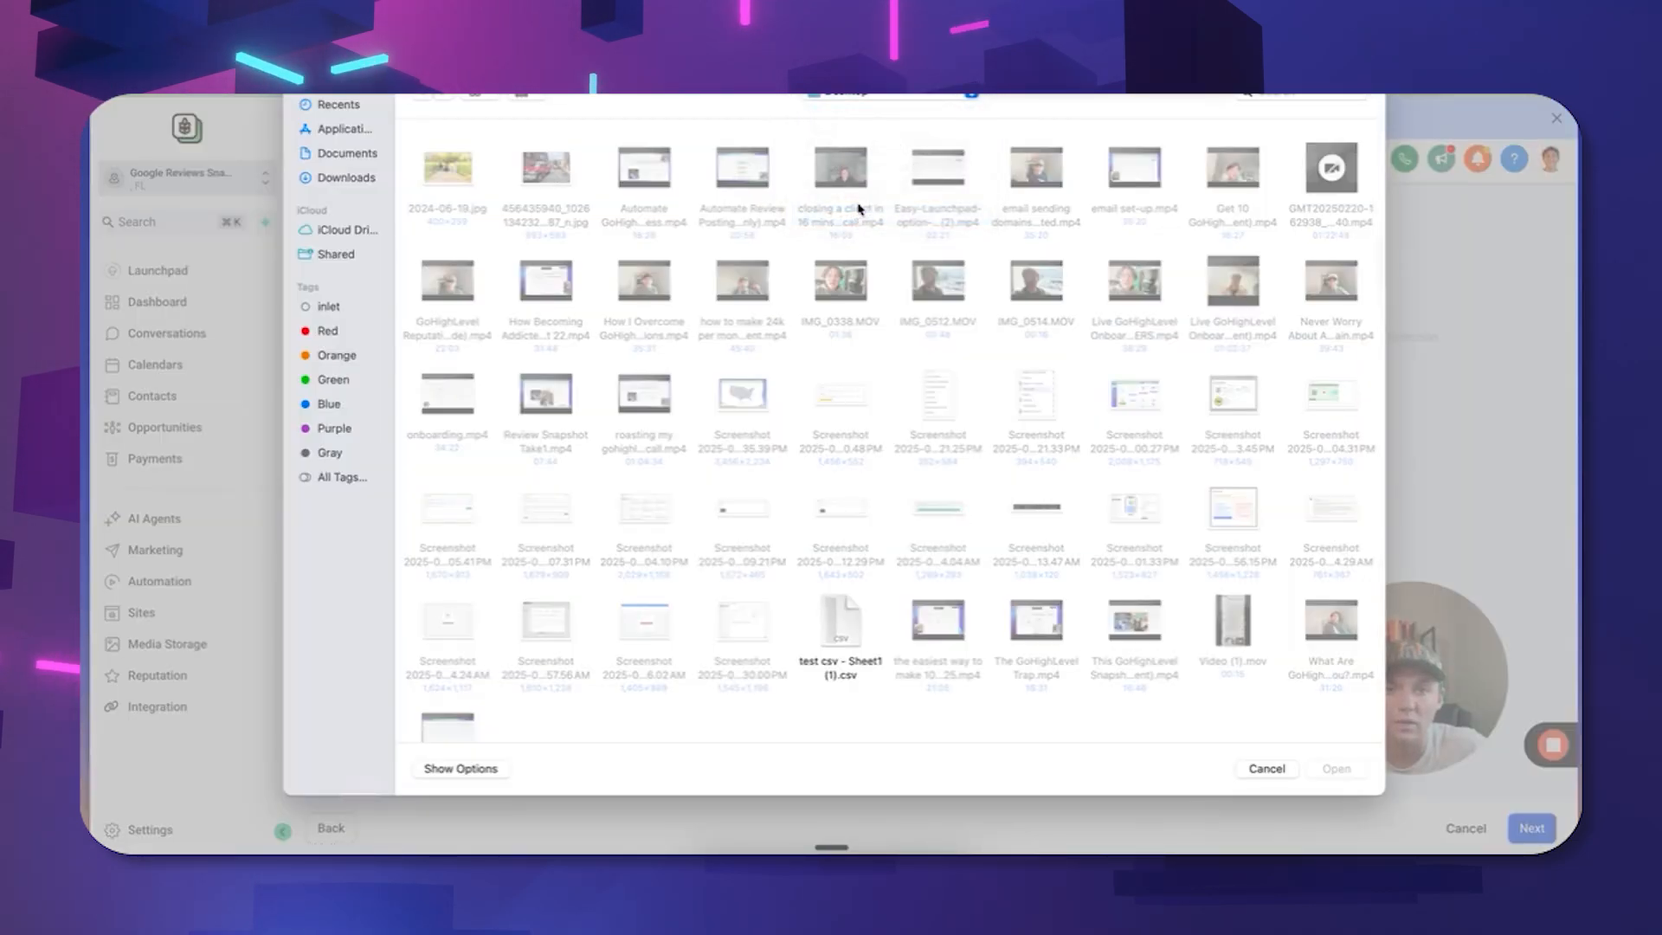
pyautogui.scroll(-2, 820, 555)
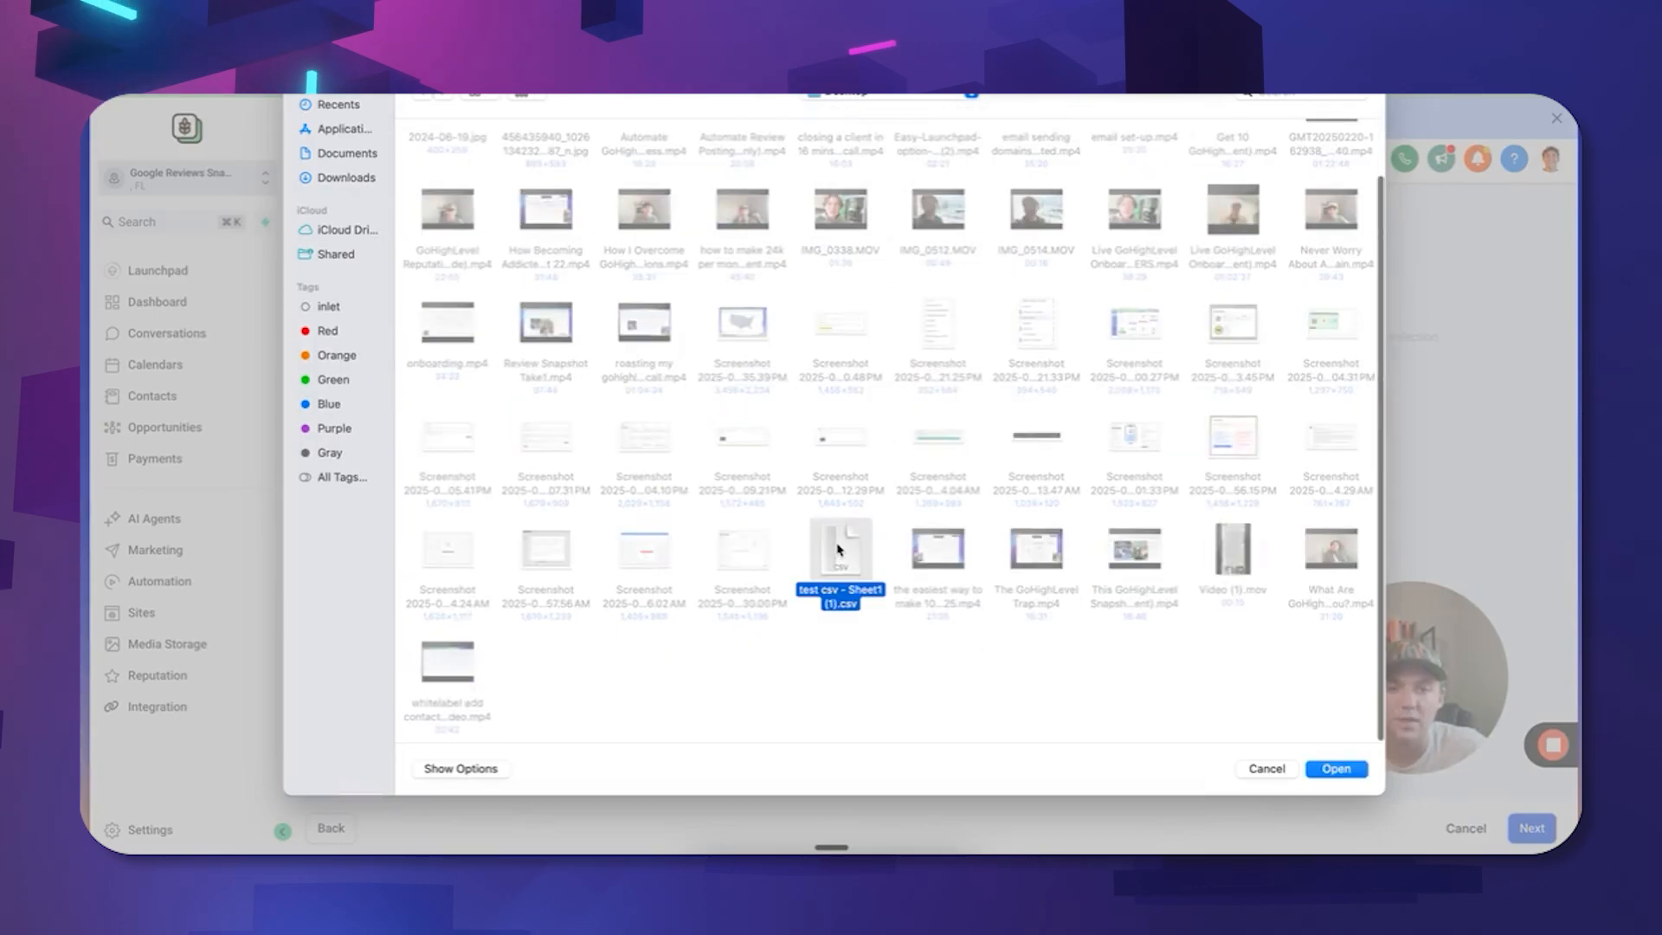
pyautogui.click(1335, 768)
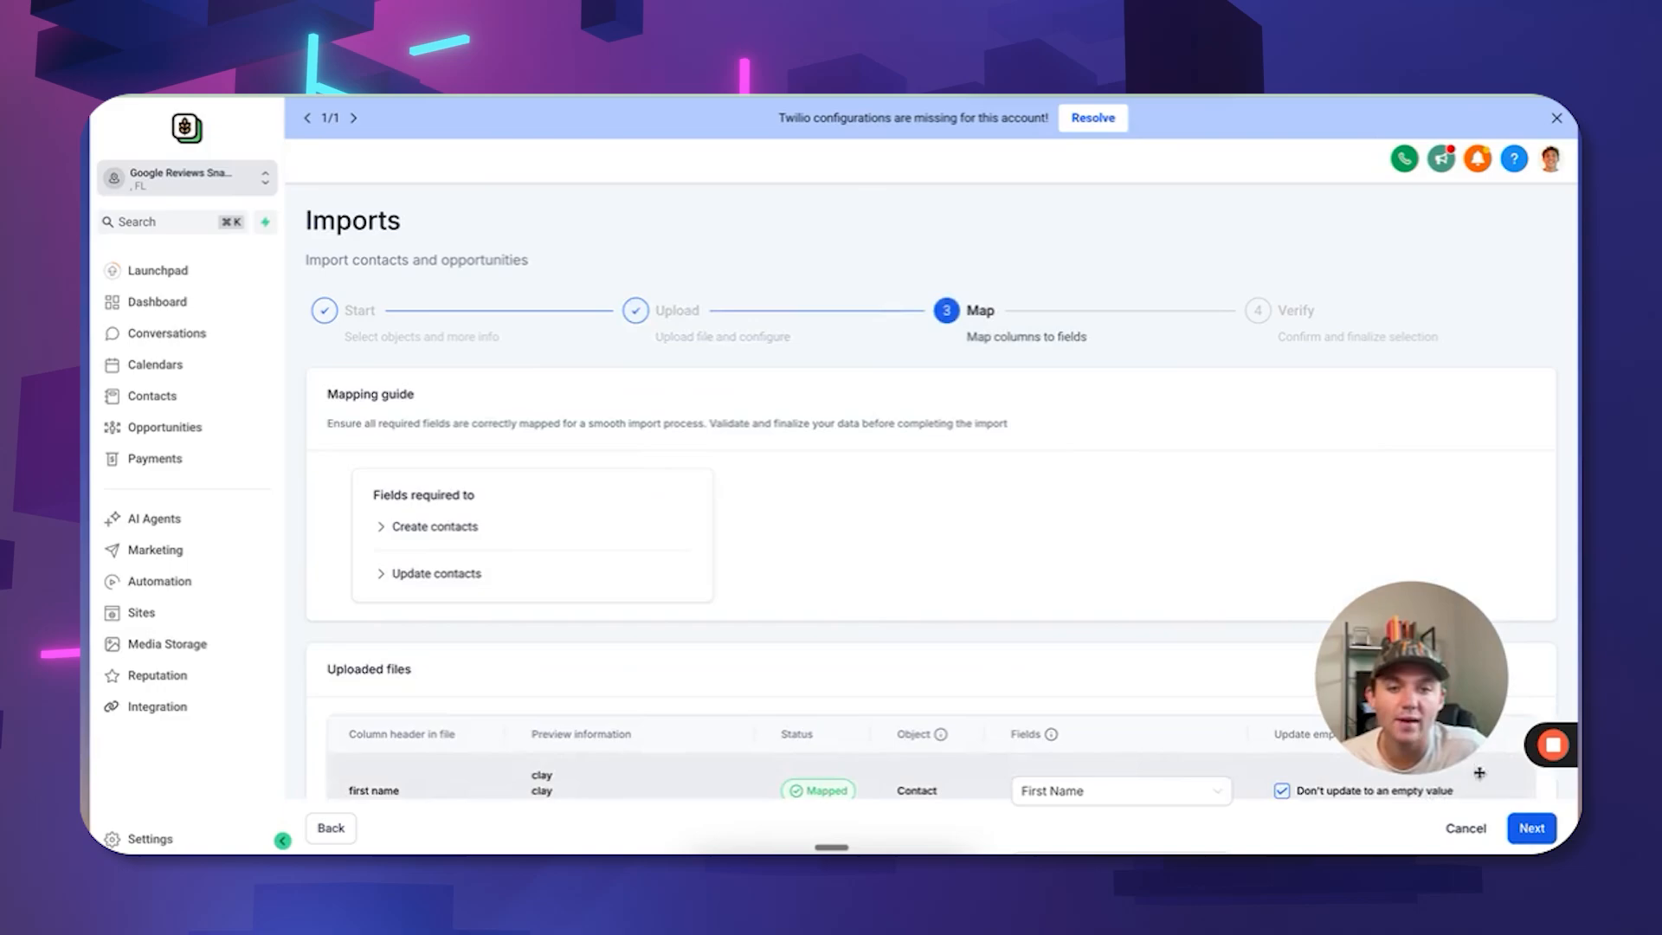
# Keep the first name column mapped to First Name and check the last name mapping.
pyautogui.scroll(-3, 872, 537)
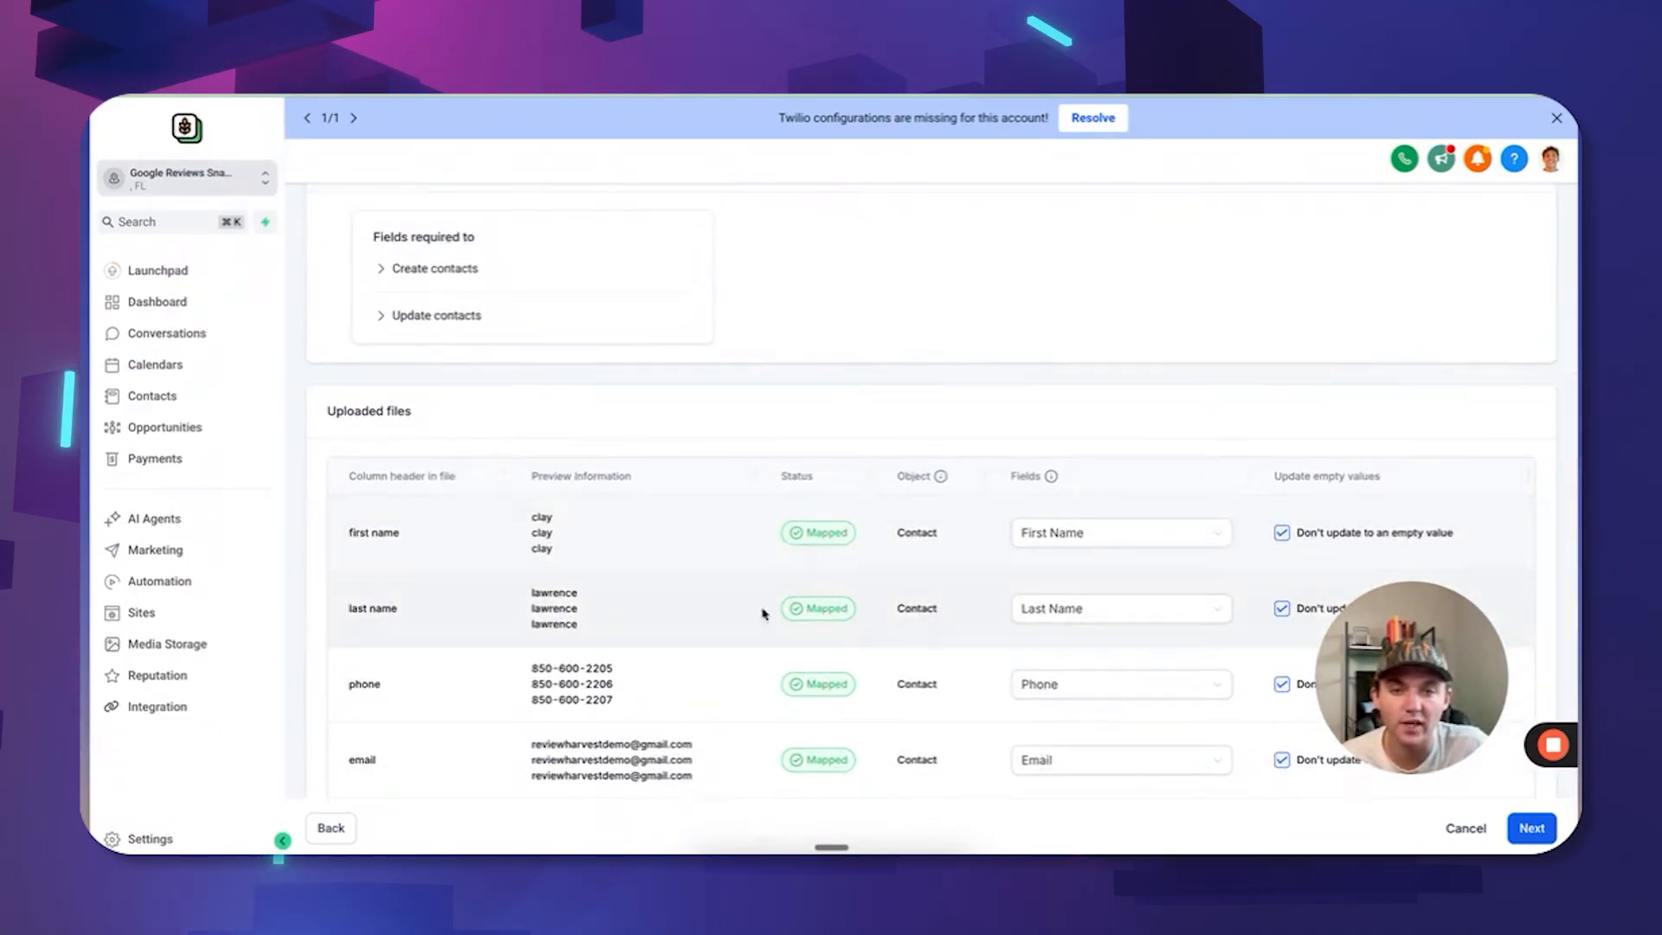
pyautogui.click(1101, 530)
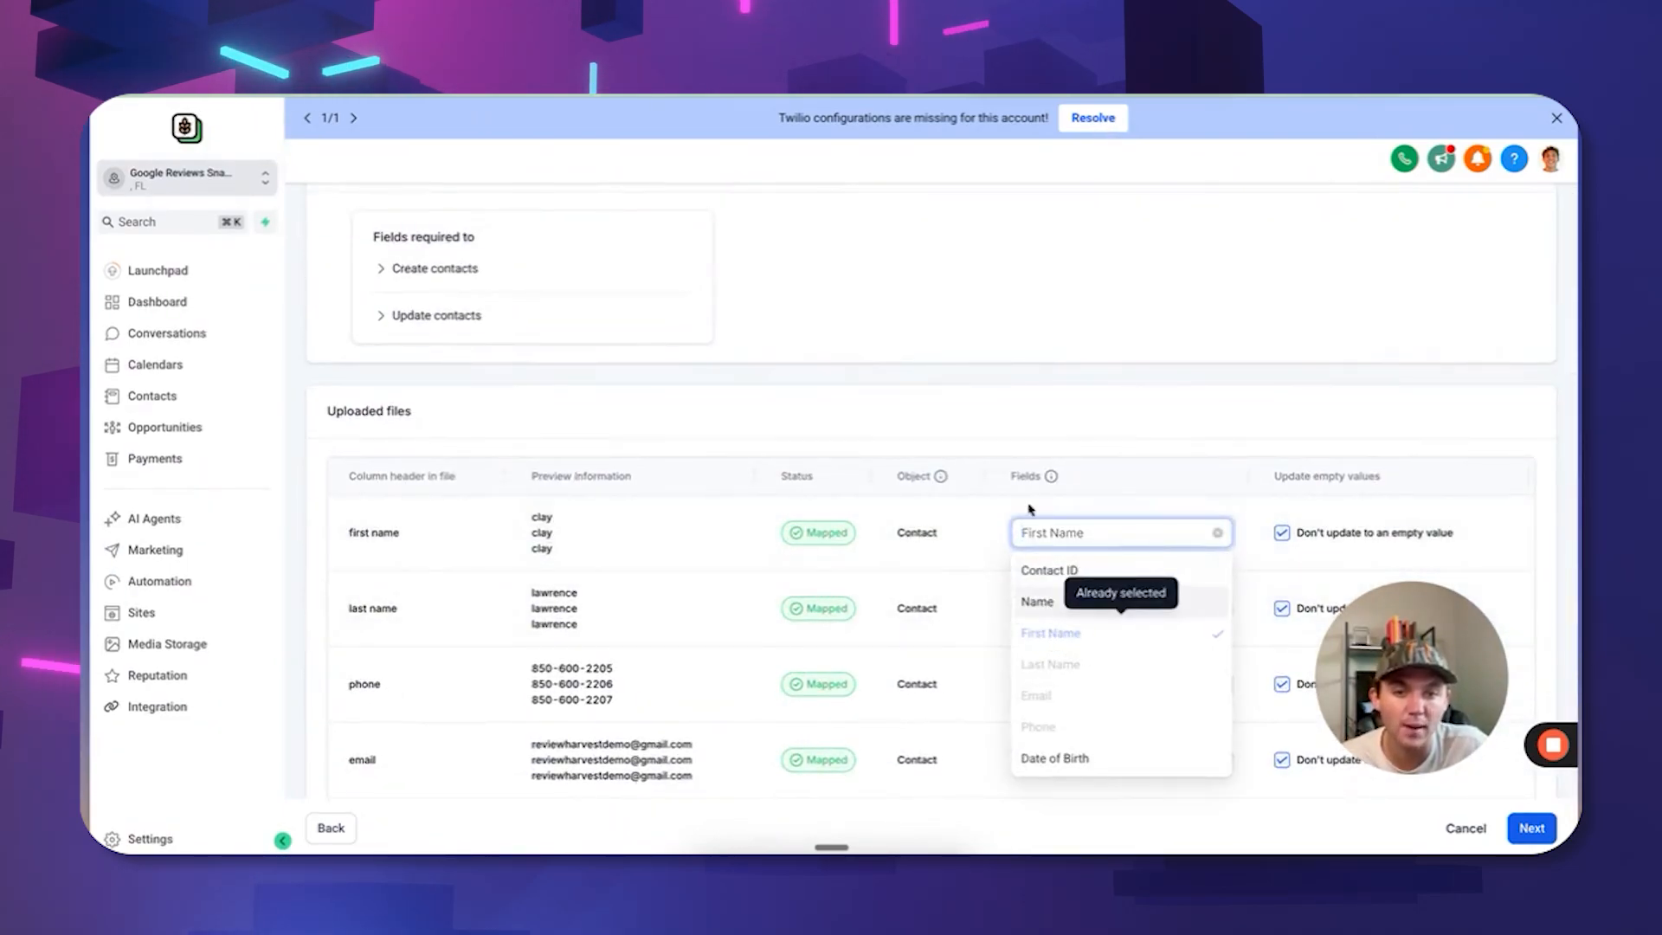
pyautogui.click(1077, 442)
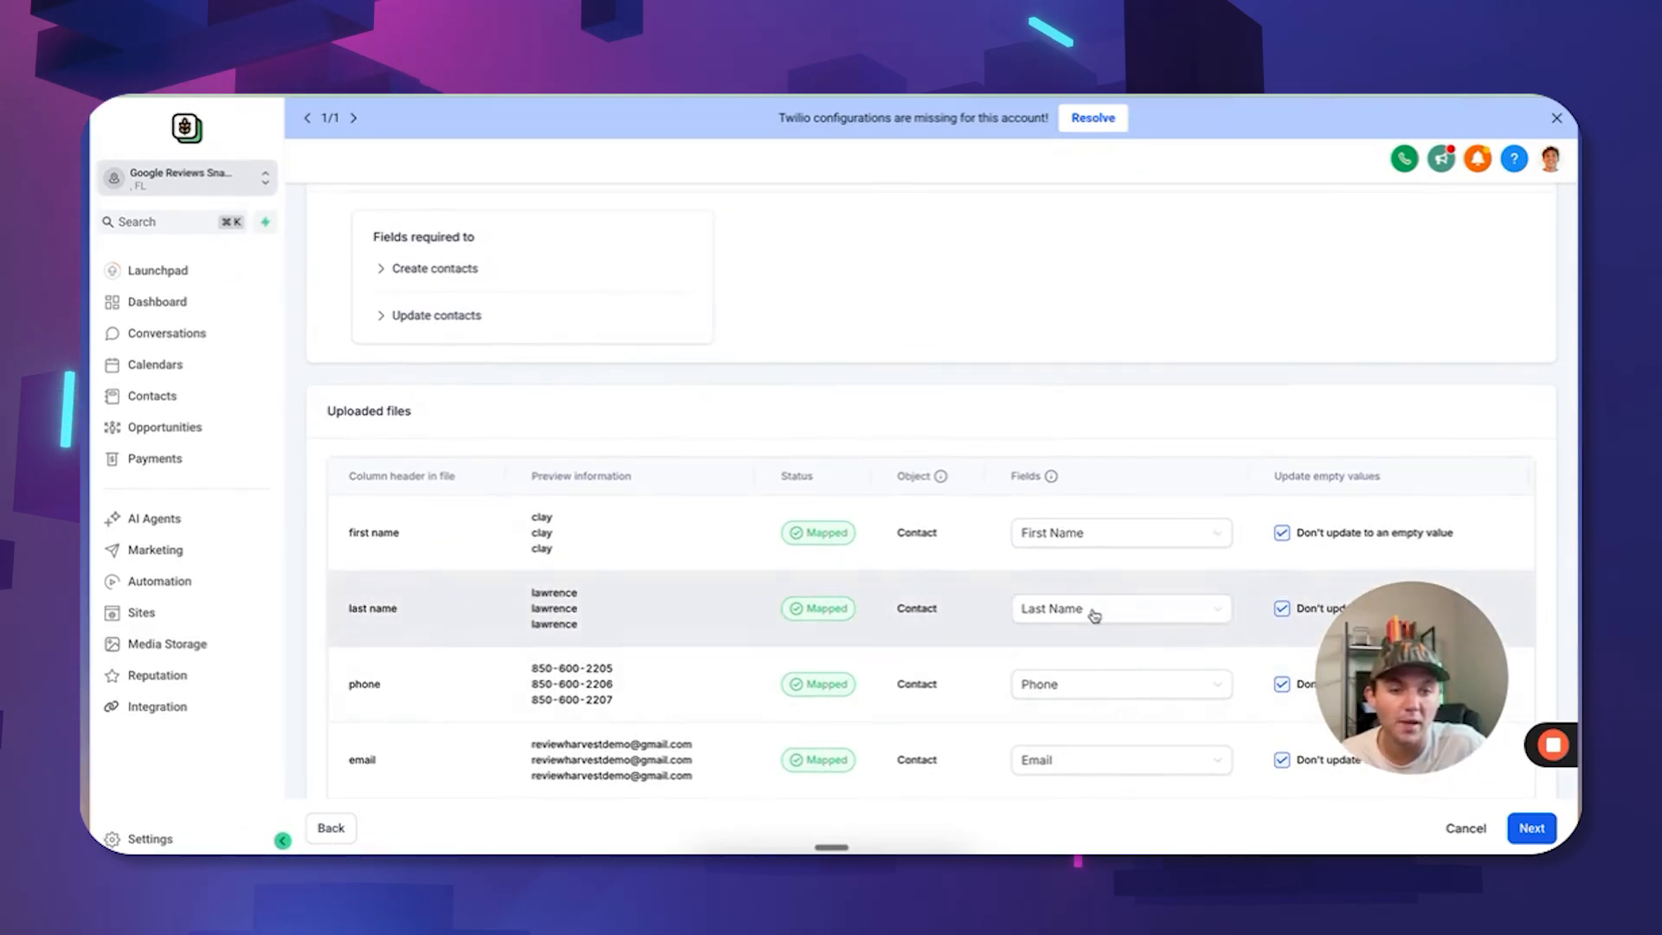
pyautogui.click(1095, 616)
pyautogui.moveTo(1395, 746); pyautogui.dragTo(1367, 568)
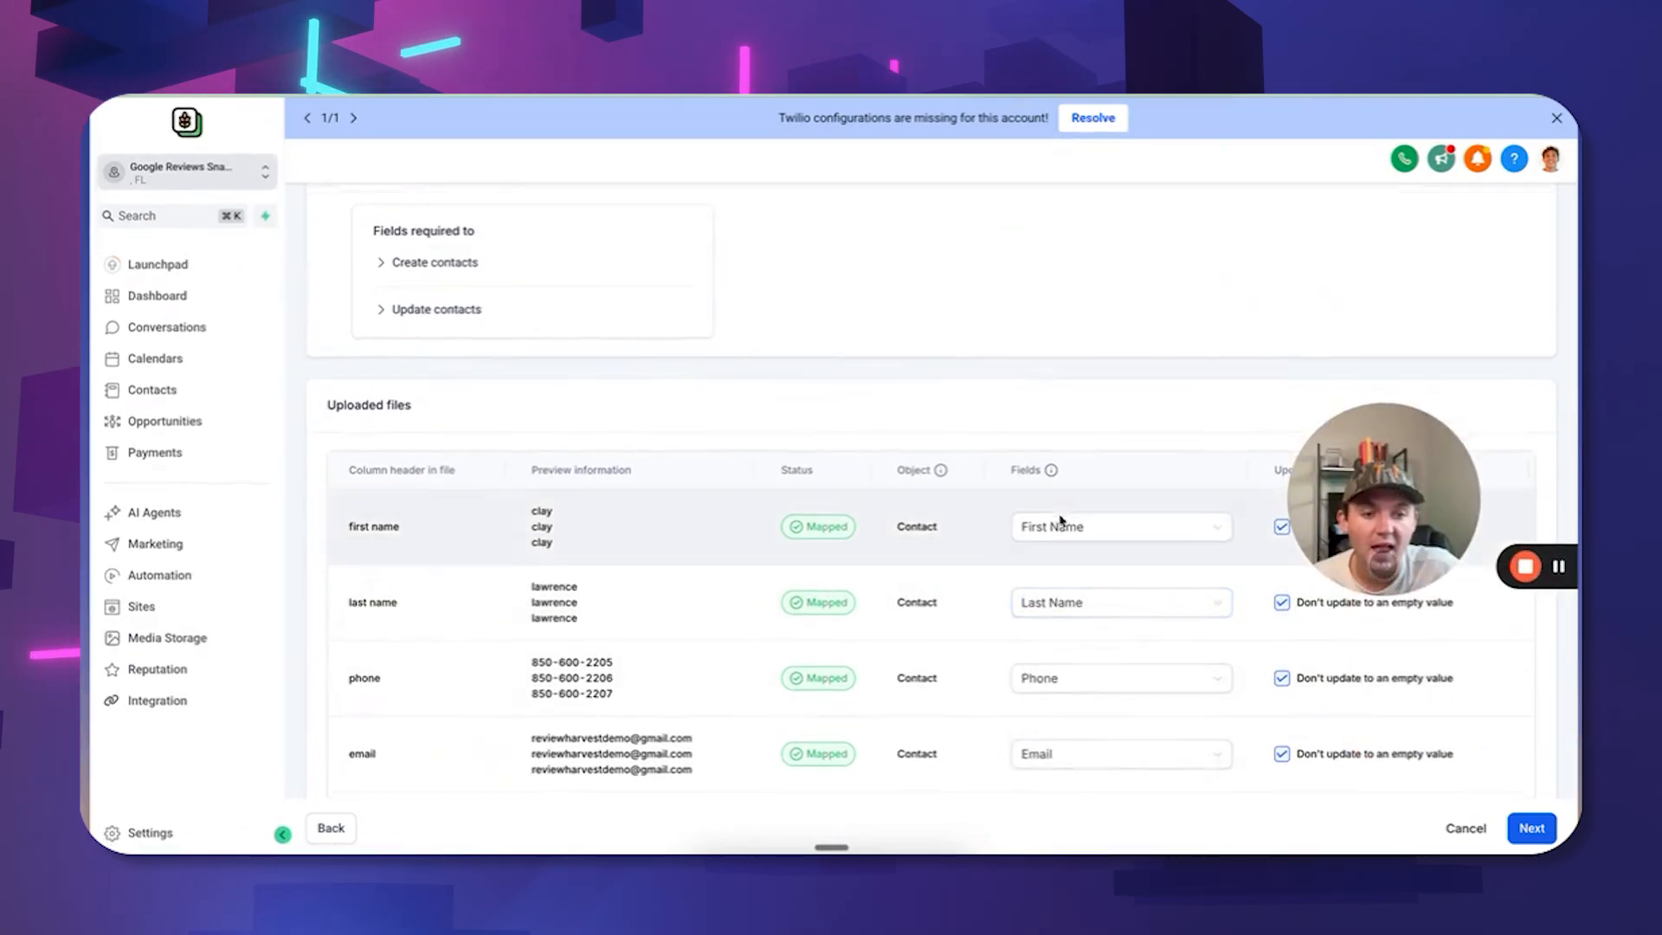
# Advance the contact import to the Verify step and review its mapping and options.
pyautogui.click(1529, 828)
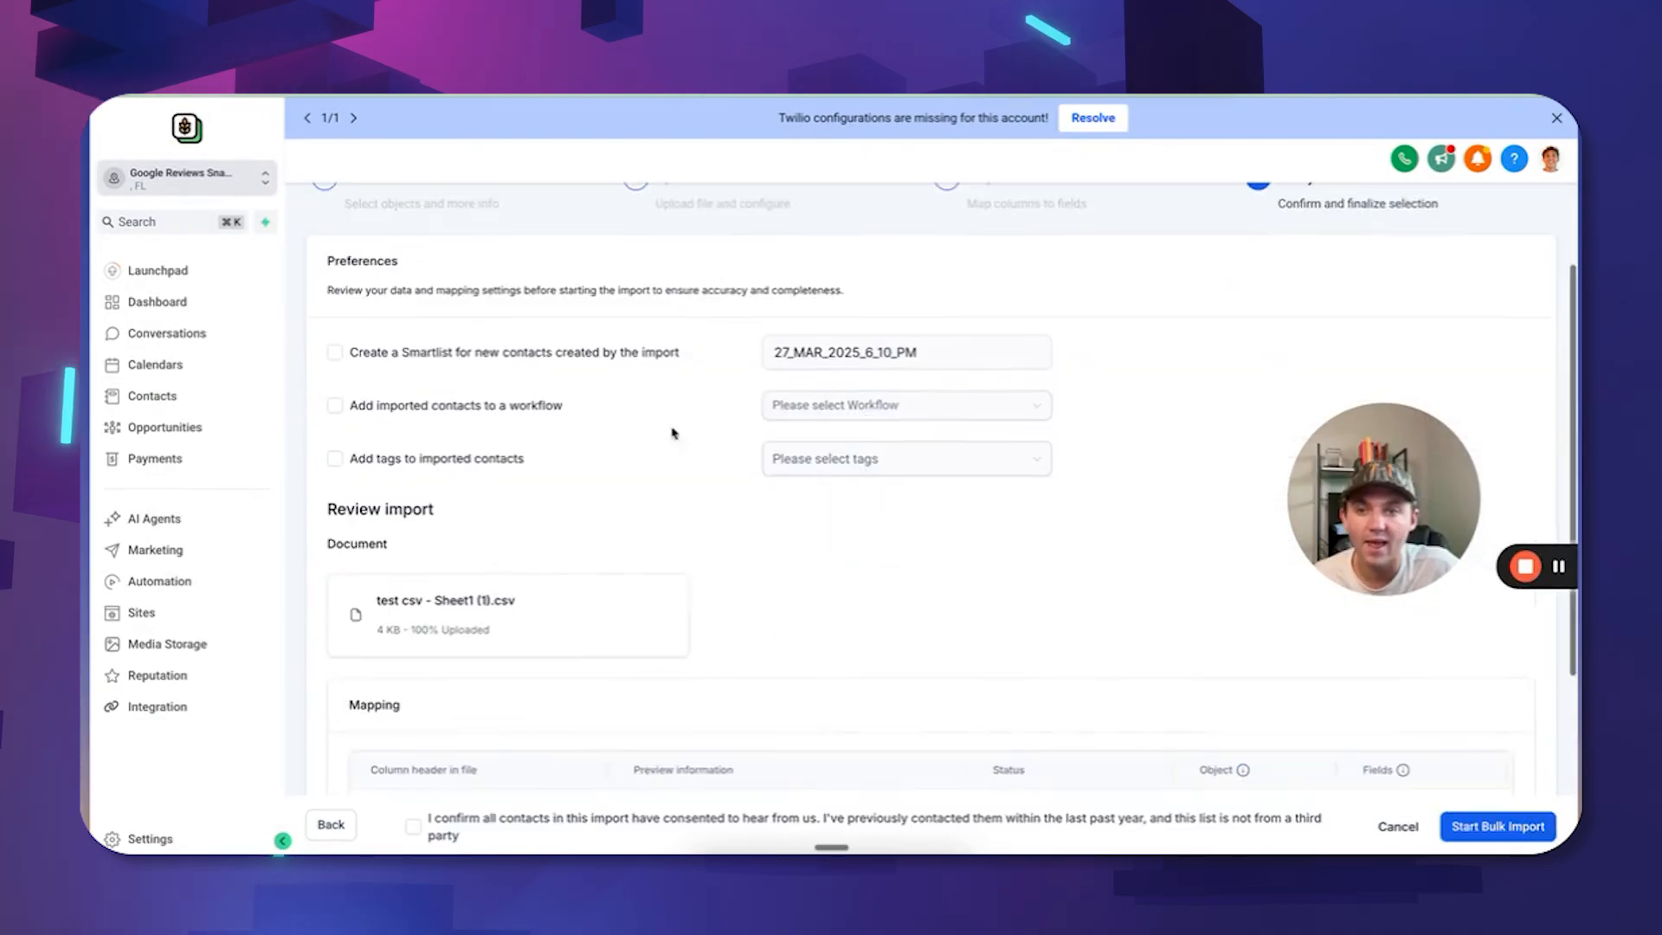
pyautogui.scroll(2, 465, 330)
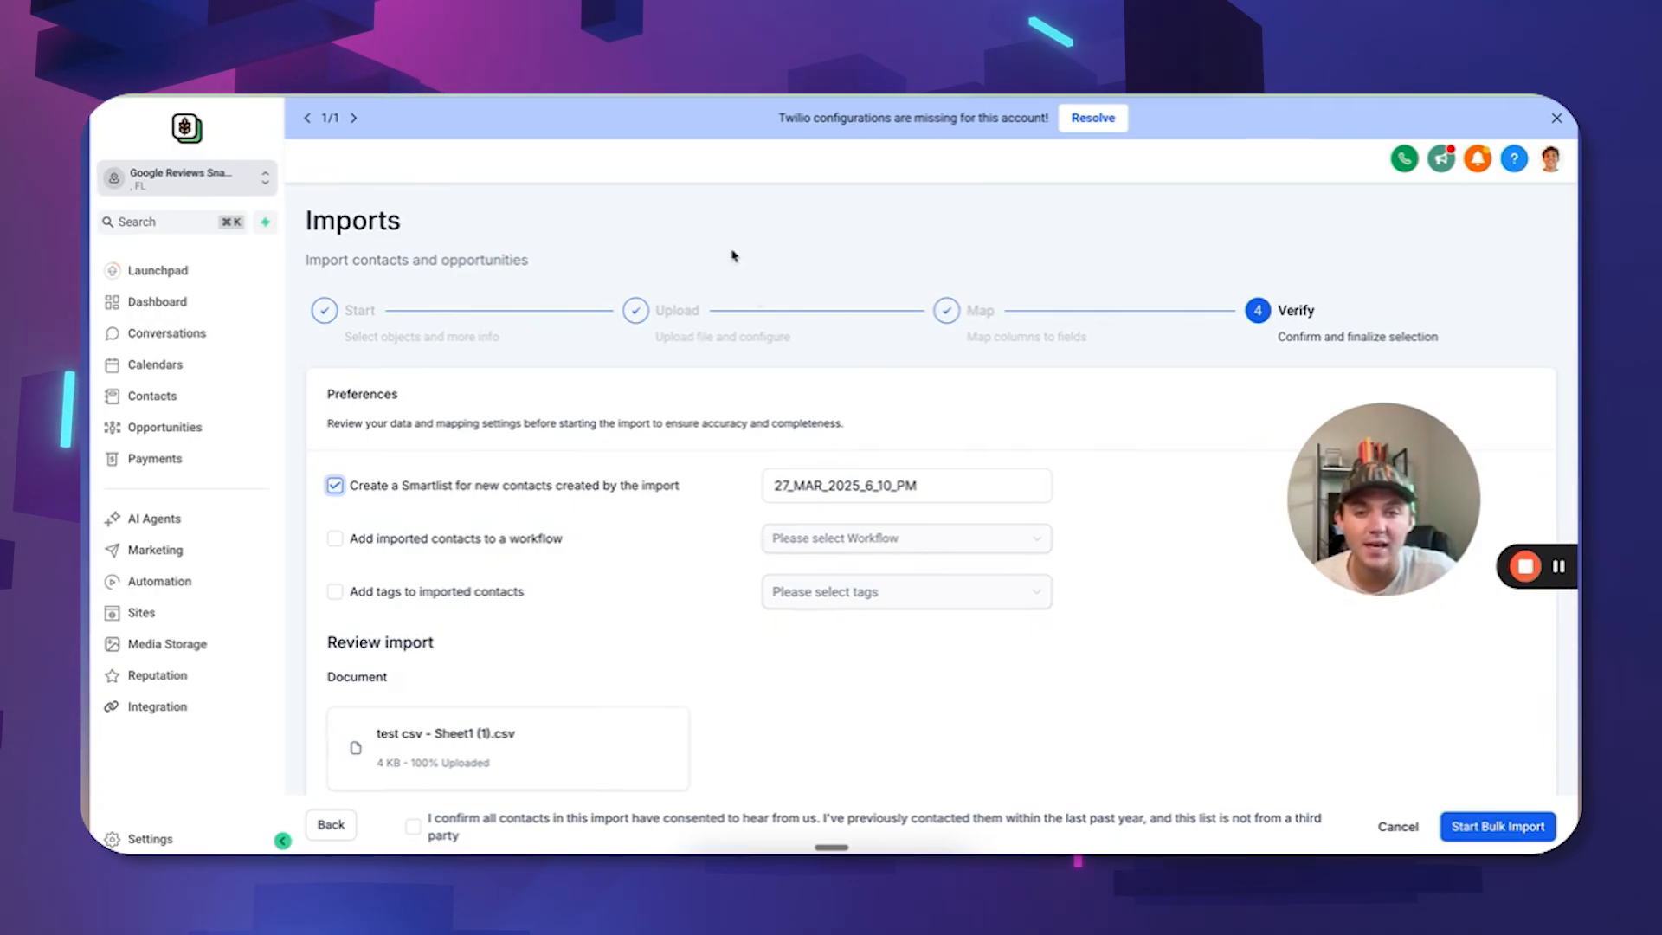
pyautogui.scroll(-5, 732, 255)
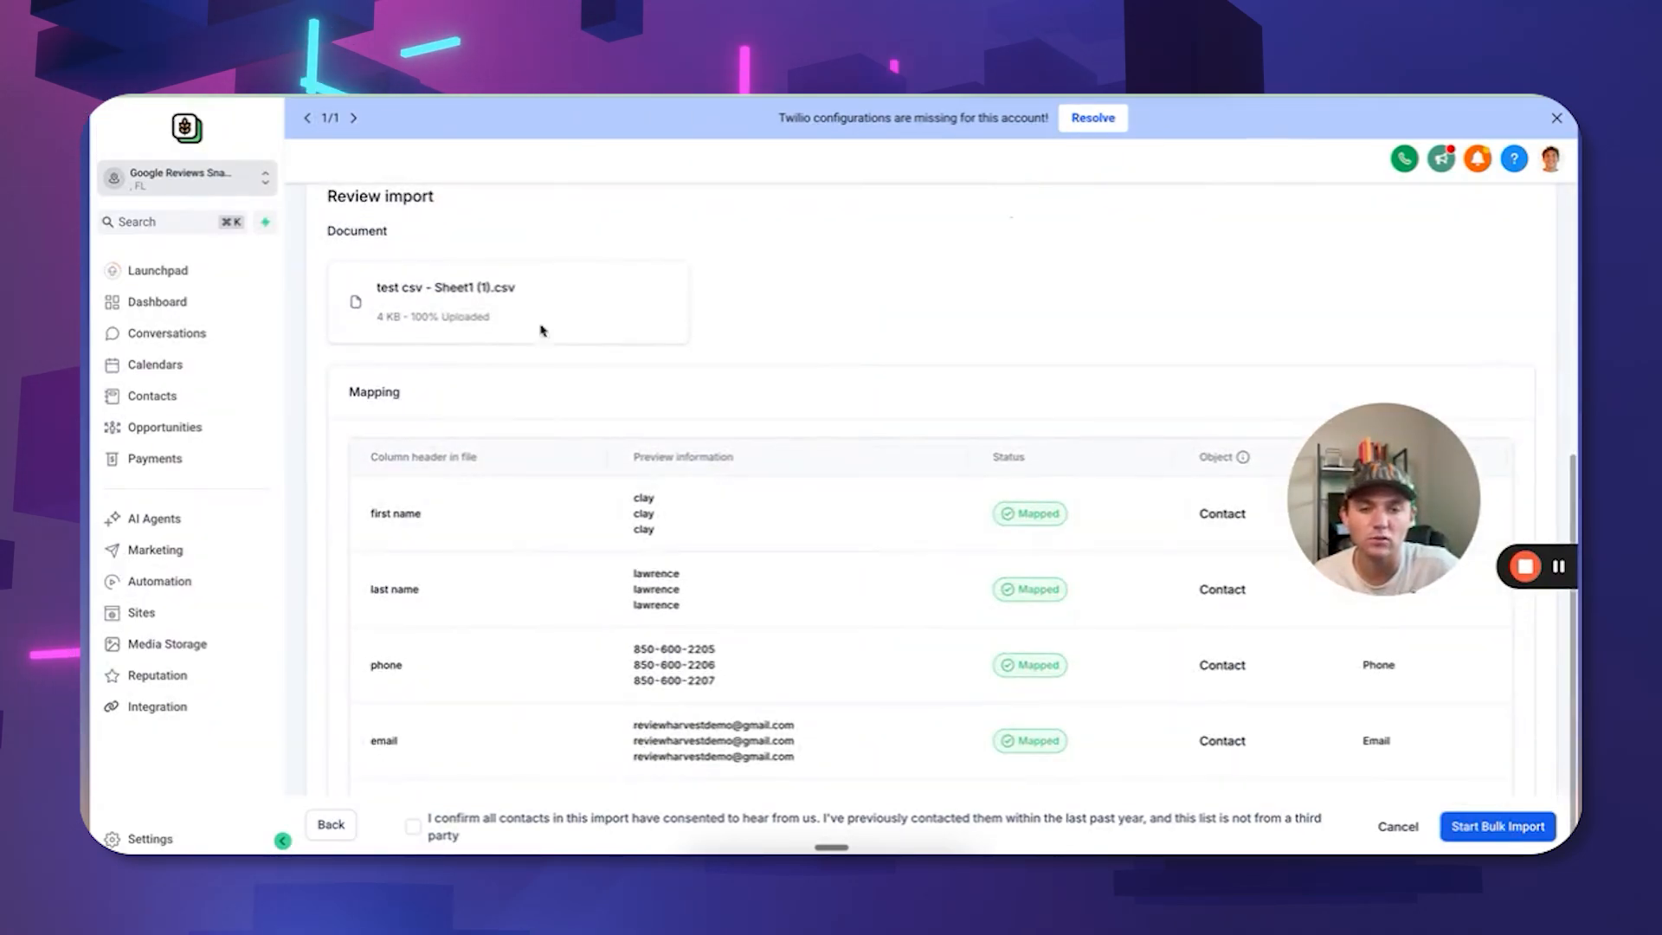
pyautogui.scroll(1, 735, 571)
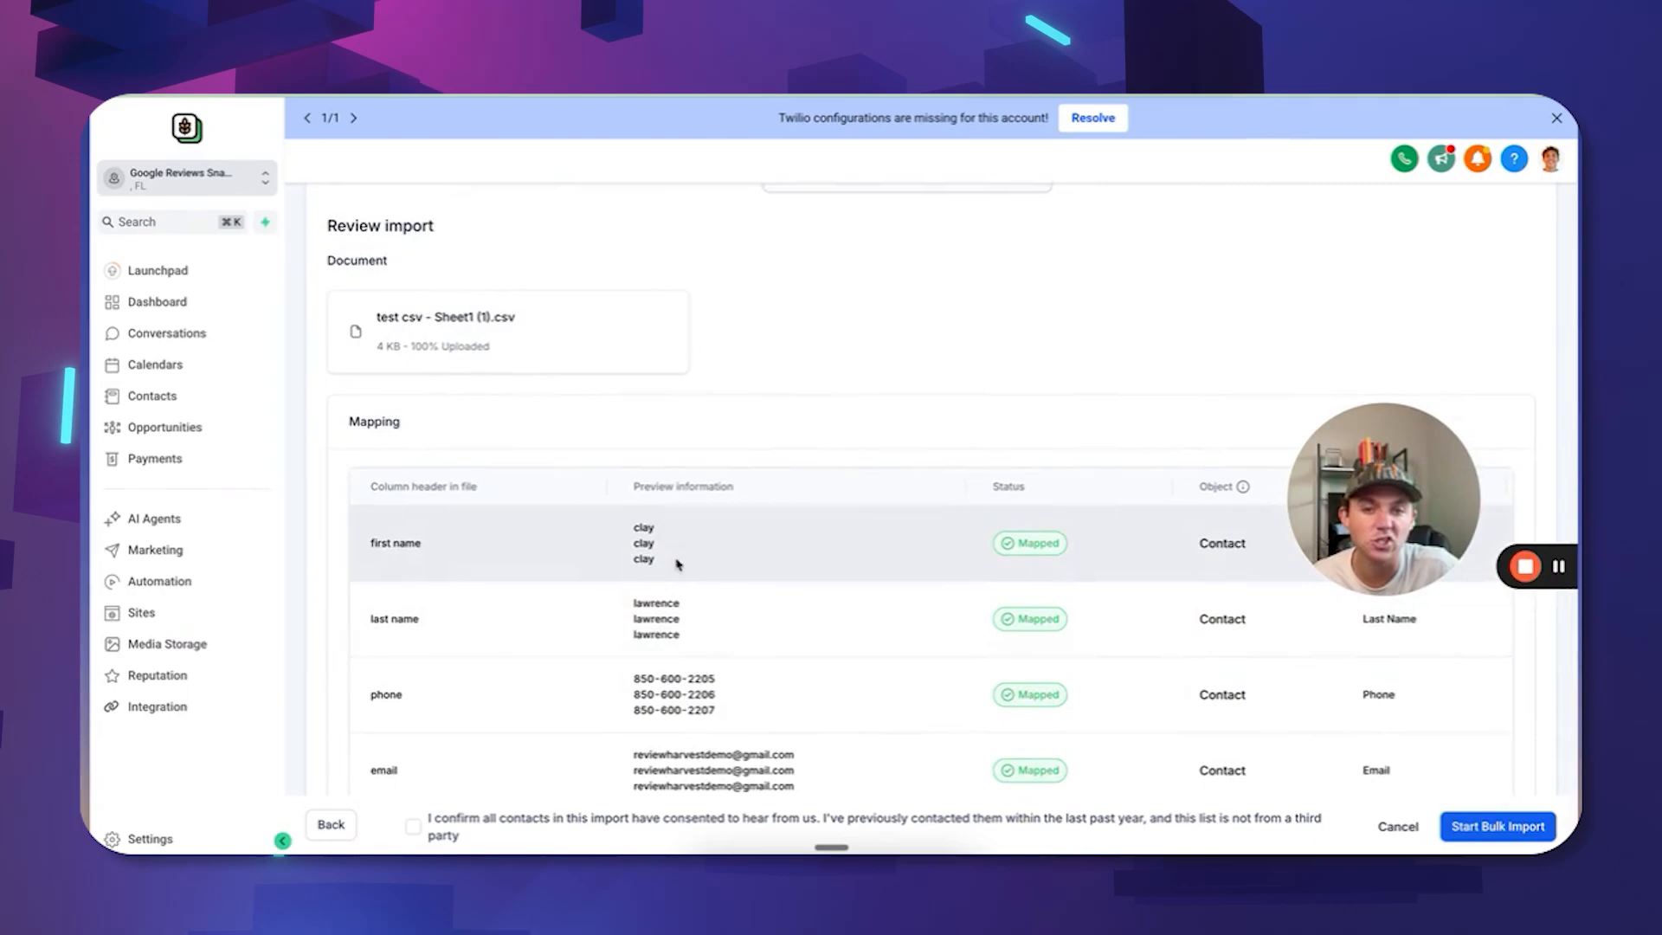
pyautogui.scroll(3, 689, 580)
pyautogui.scroll(-3, 898, 566)
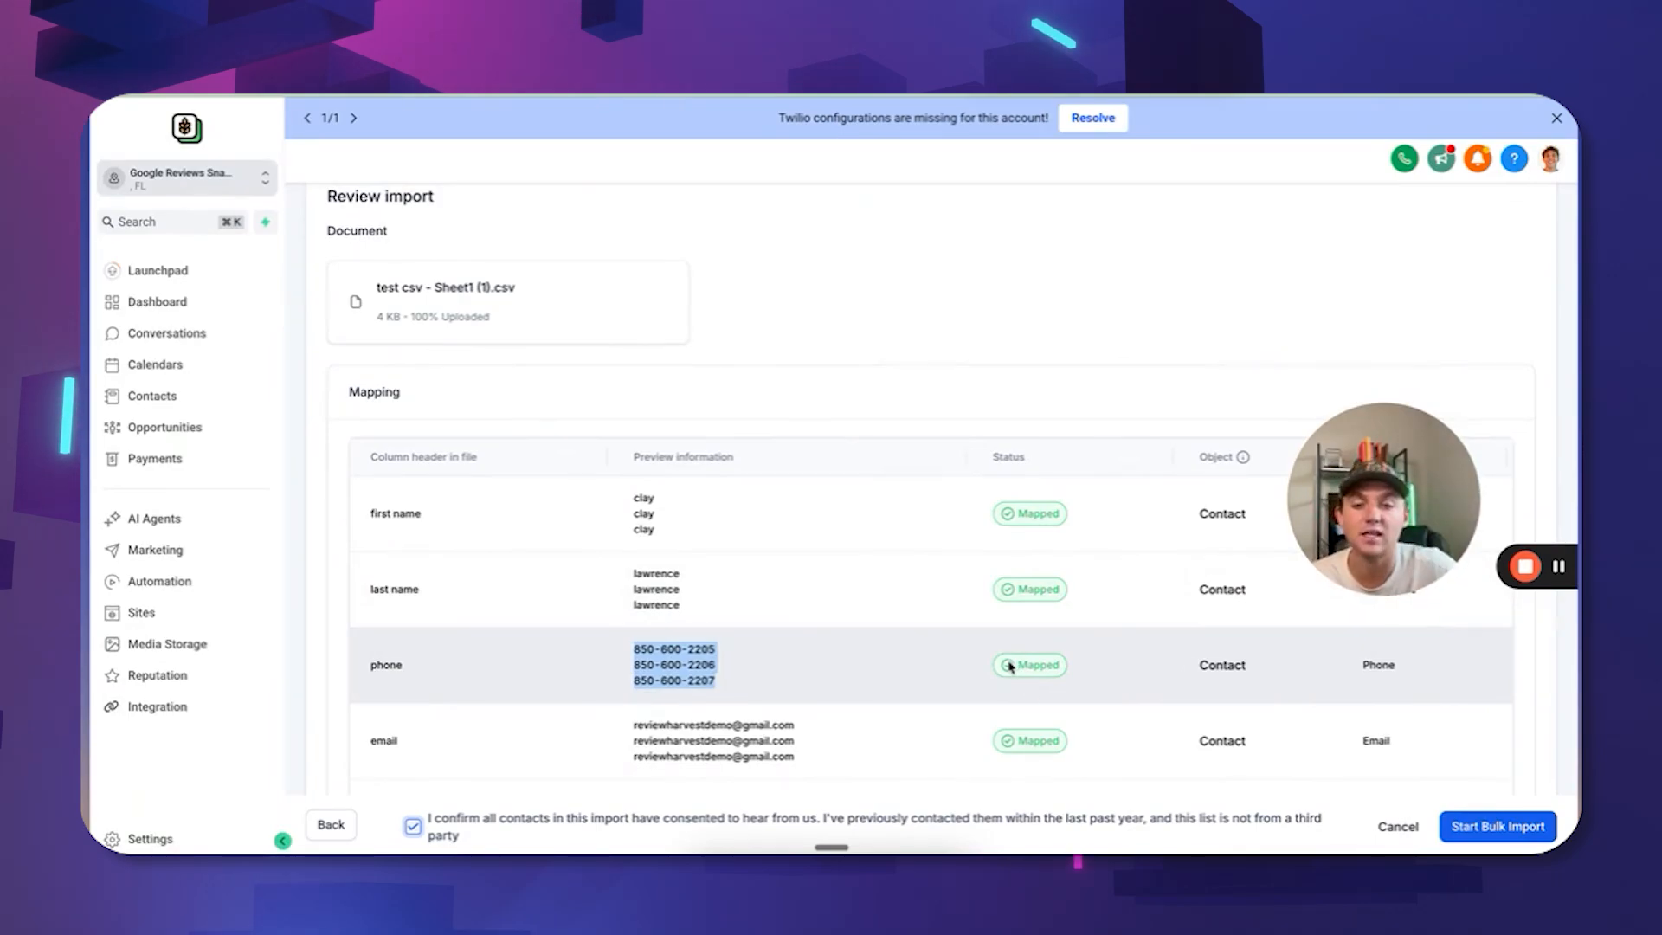
pyautogui.scroll(5, 1024, 516)
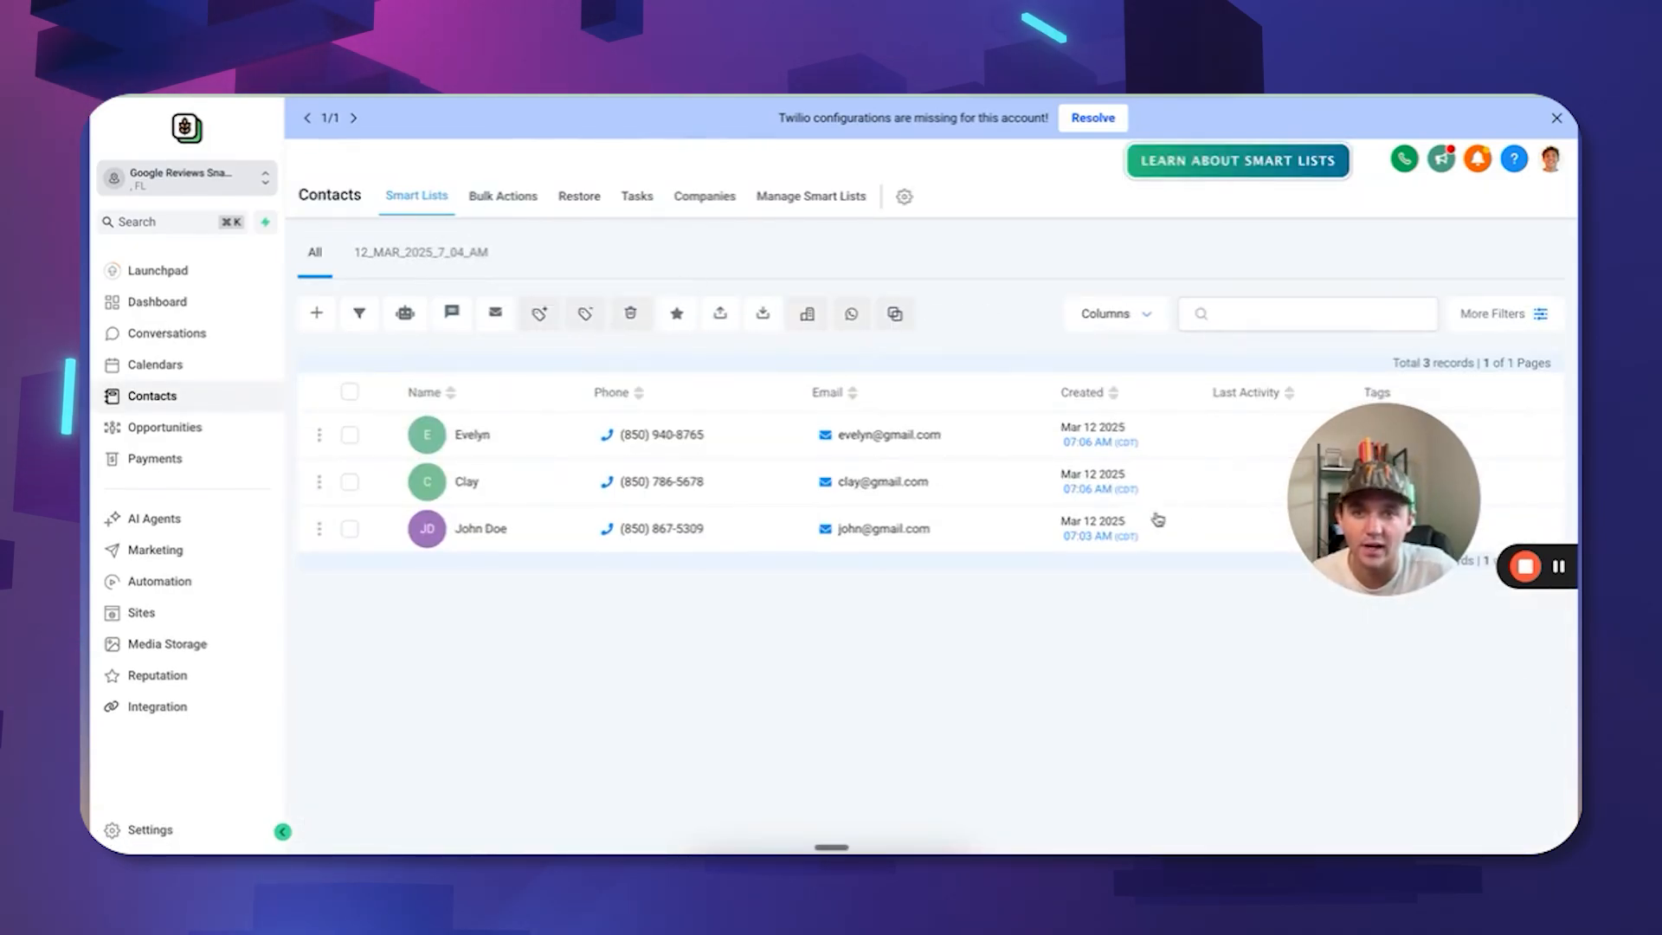
# Check the queued import's stats under Bulk Actions, then view the 12_MAR_2025_7_04_AM smart list.
pyautogui.click(502, 199)
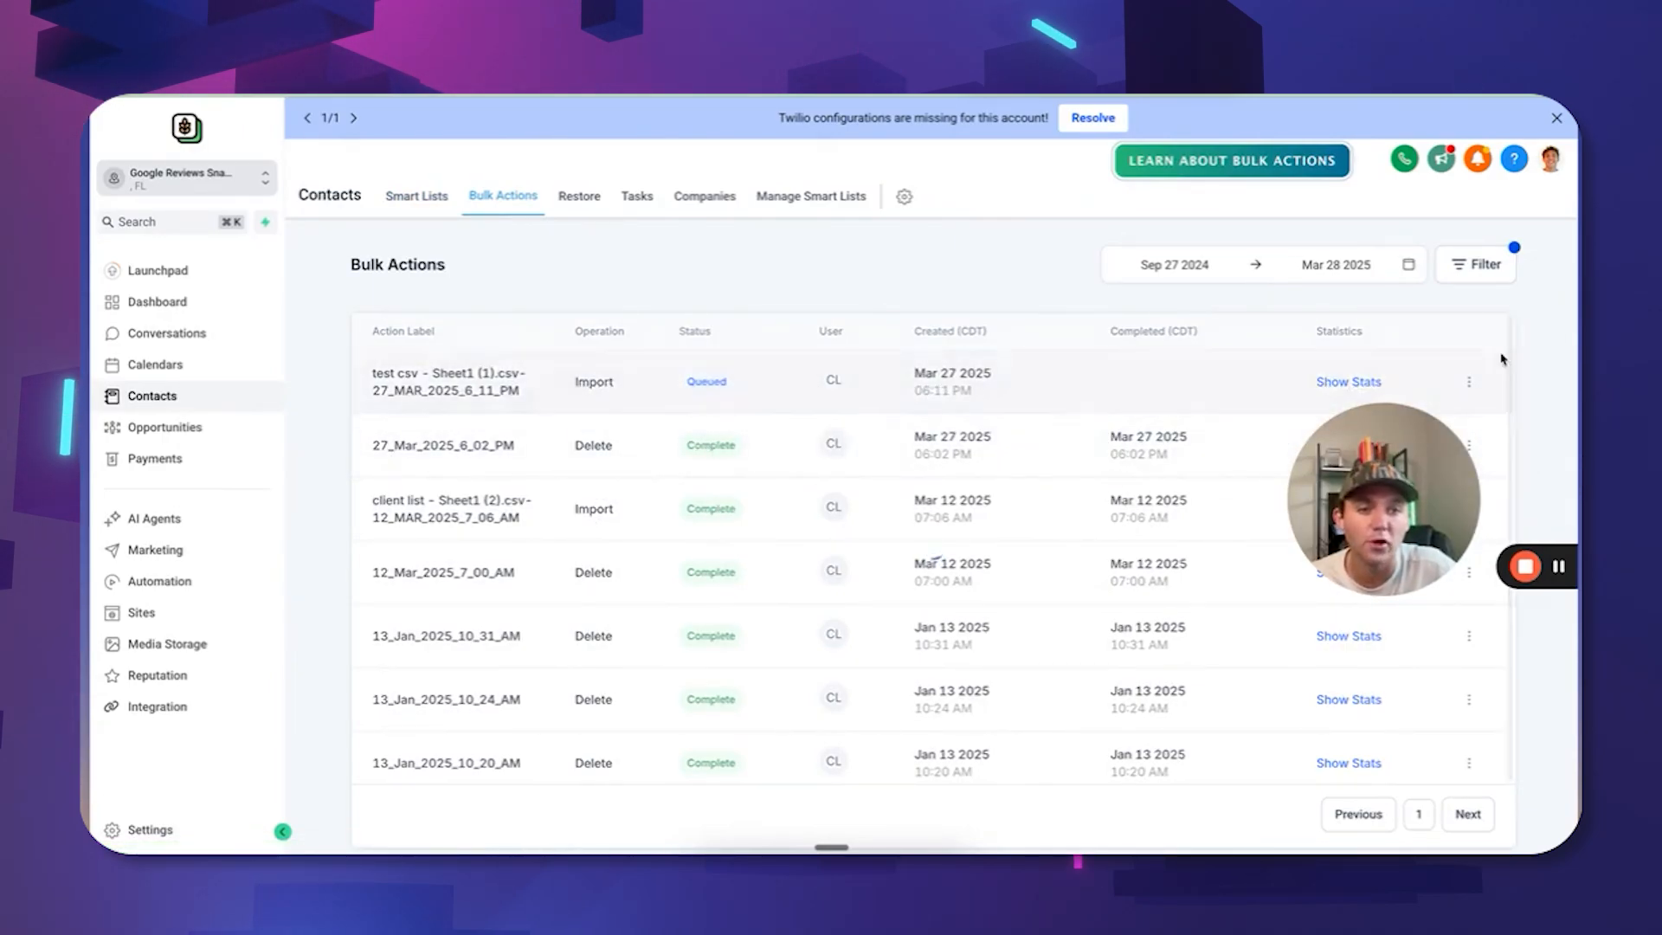
pyautogui.click(1371, 388)
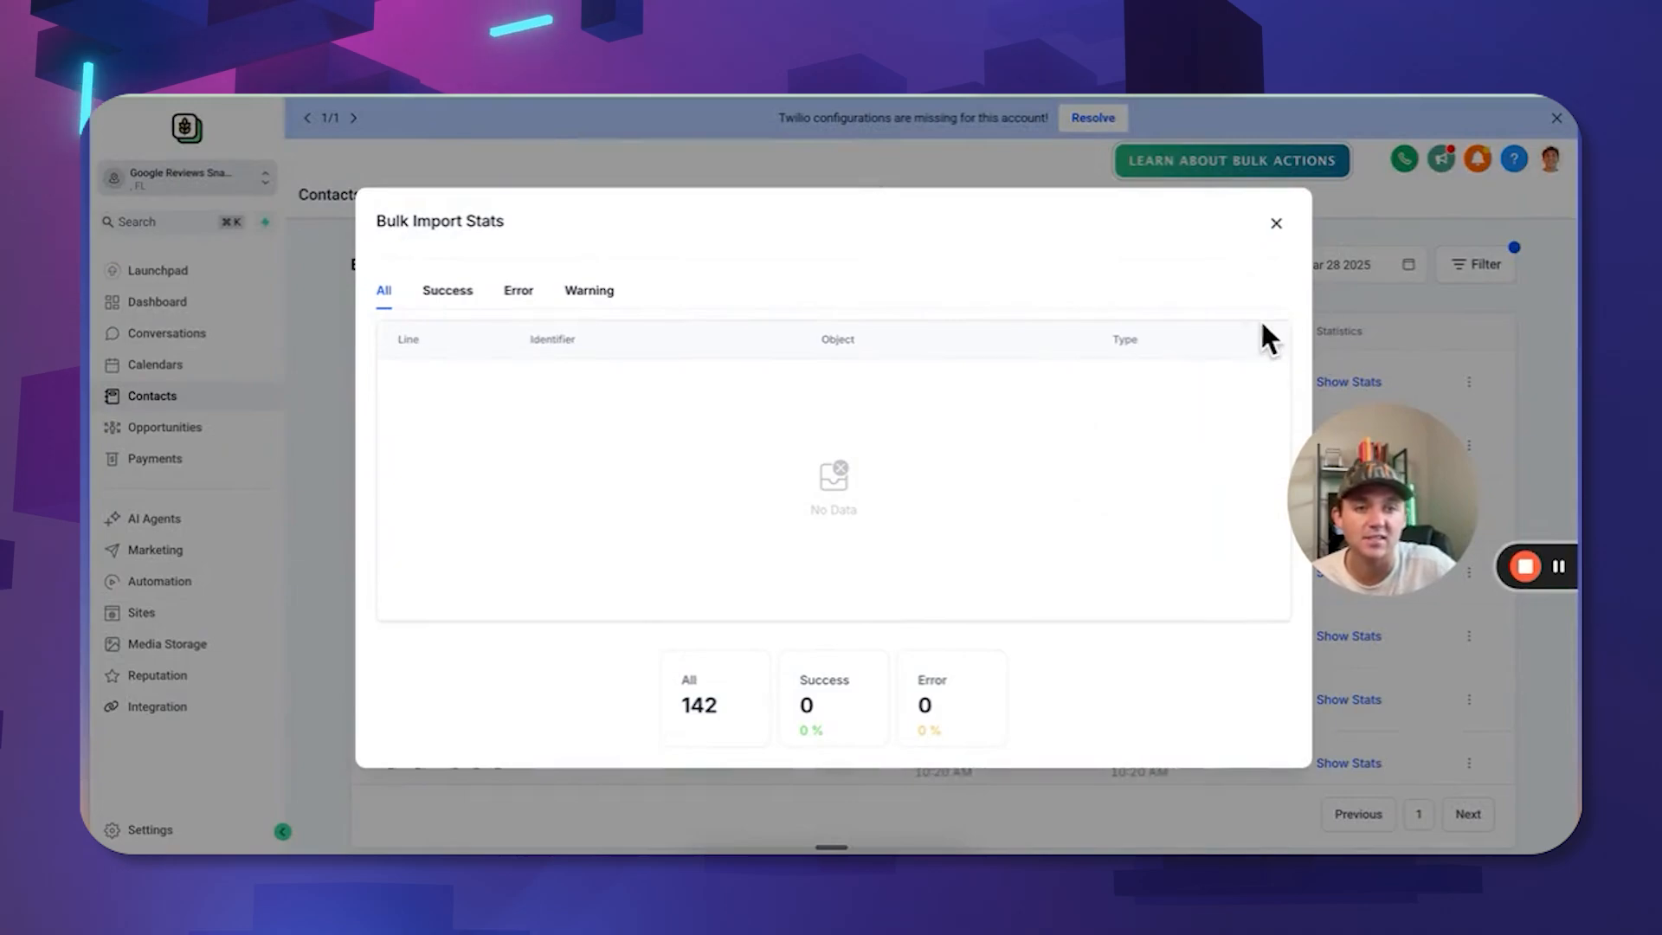
pyautogui.click(1276, 223)
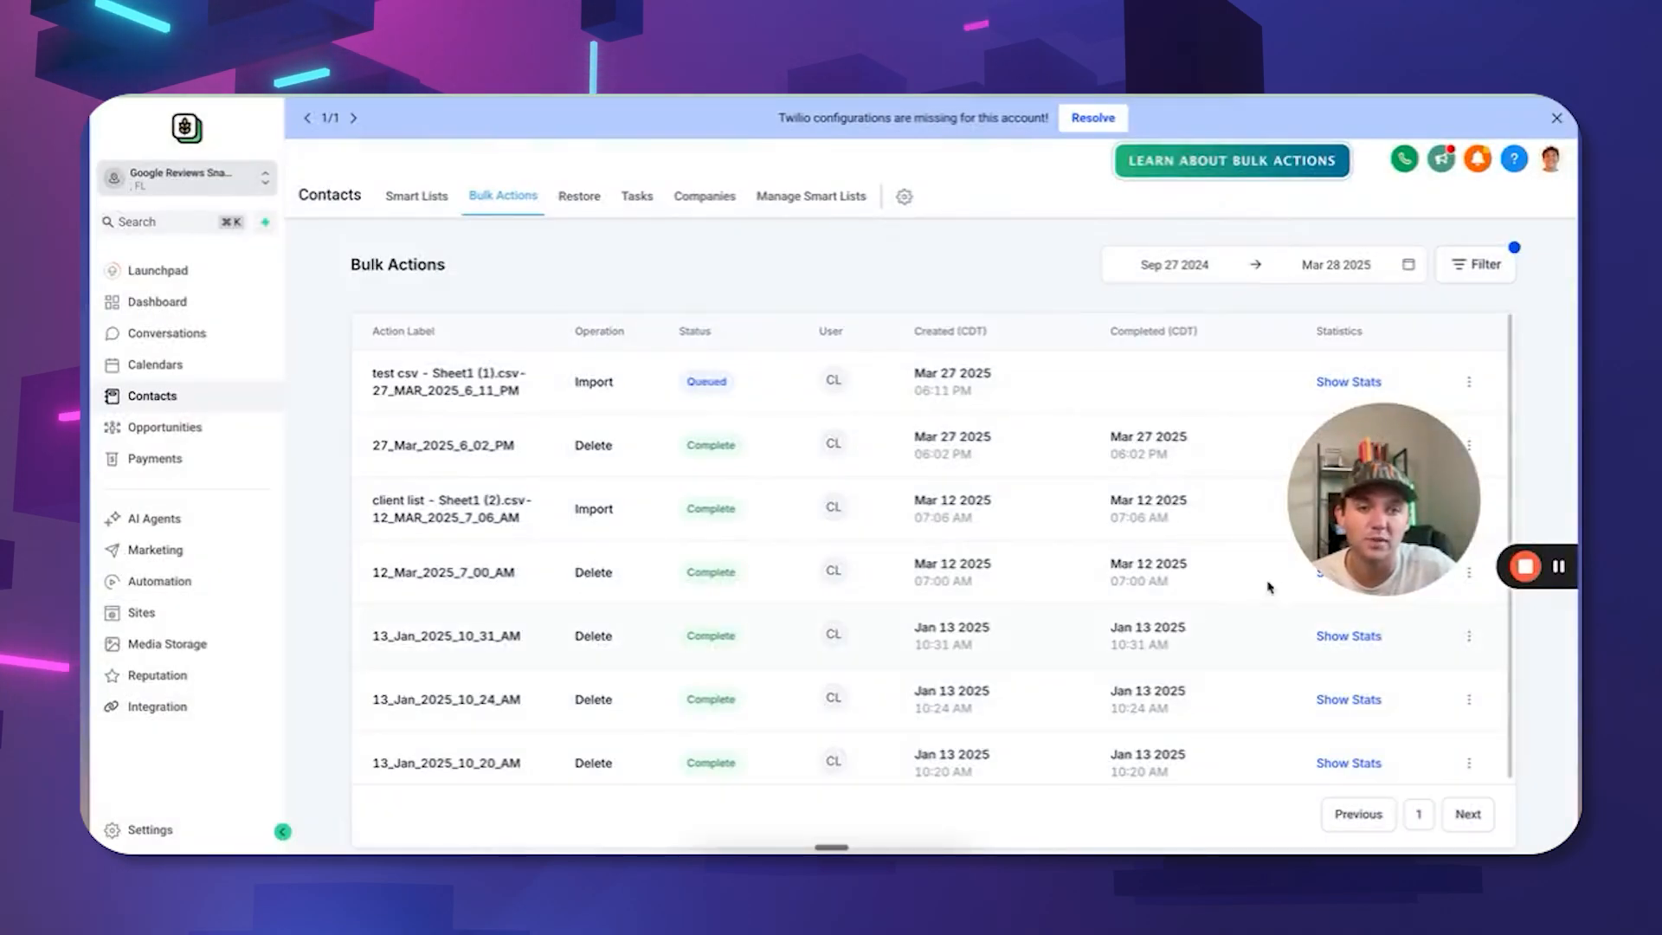
pyautogui.click(406, 196)
pyautogui.click(426, 258)
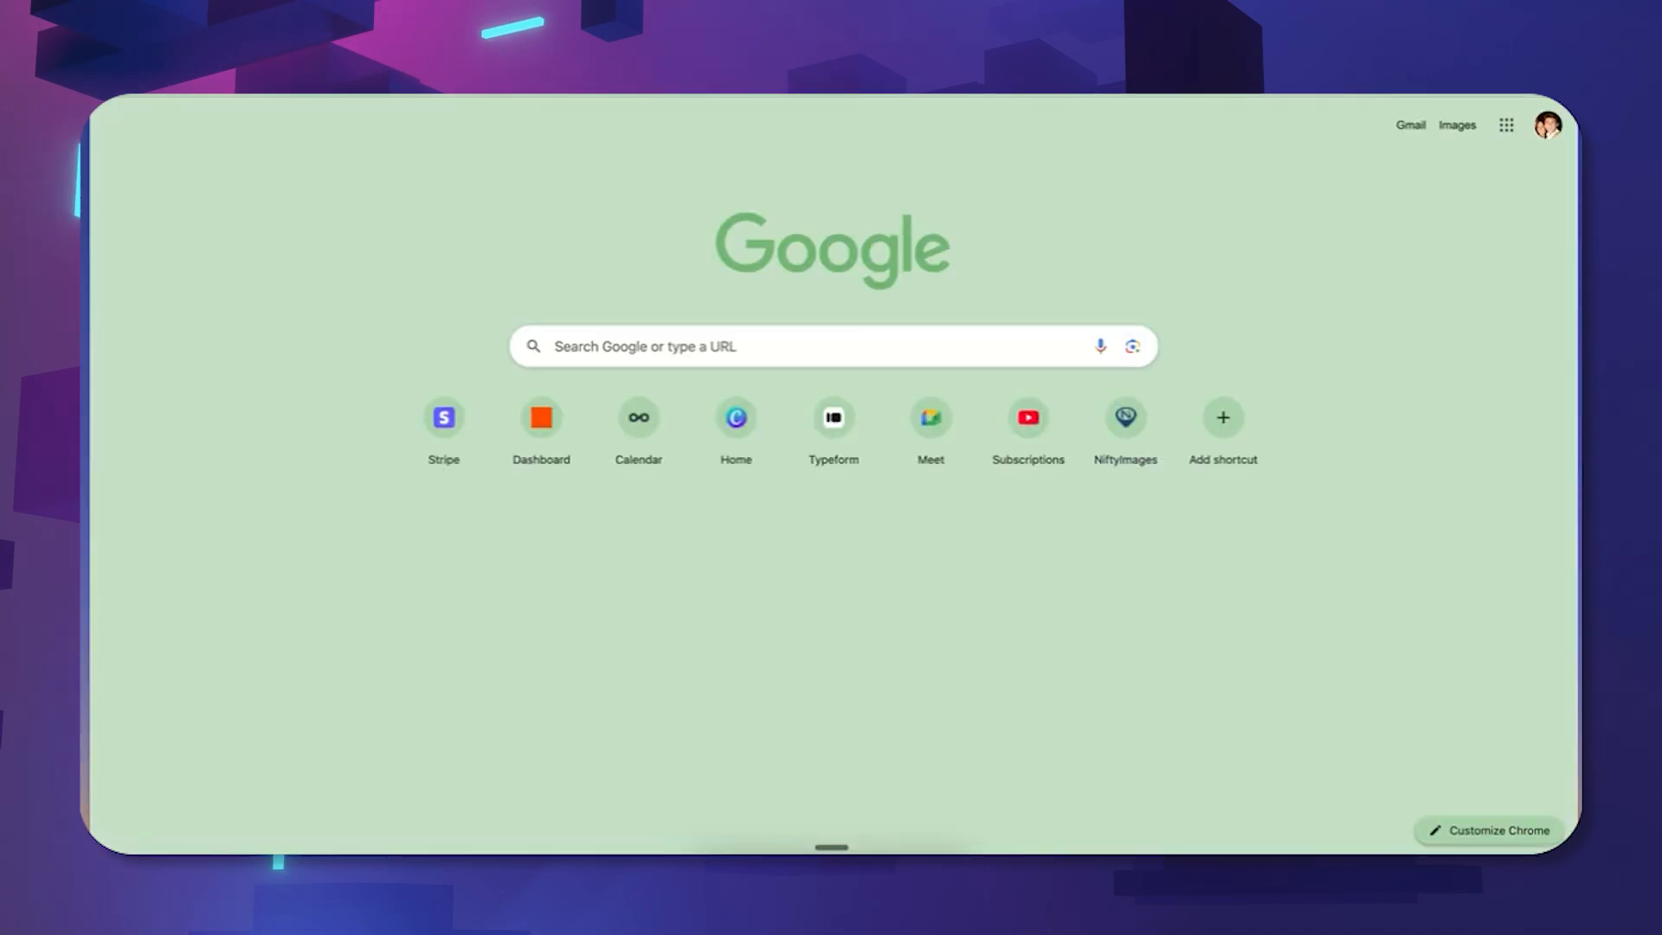
# Go to NiftyImages via a 'nifty' search, log in, and choose to create a new image.
pyautogui.write('nifty')
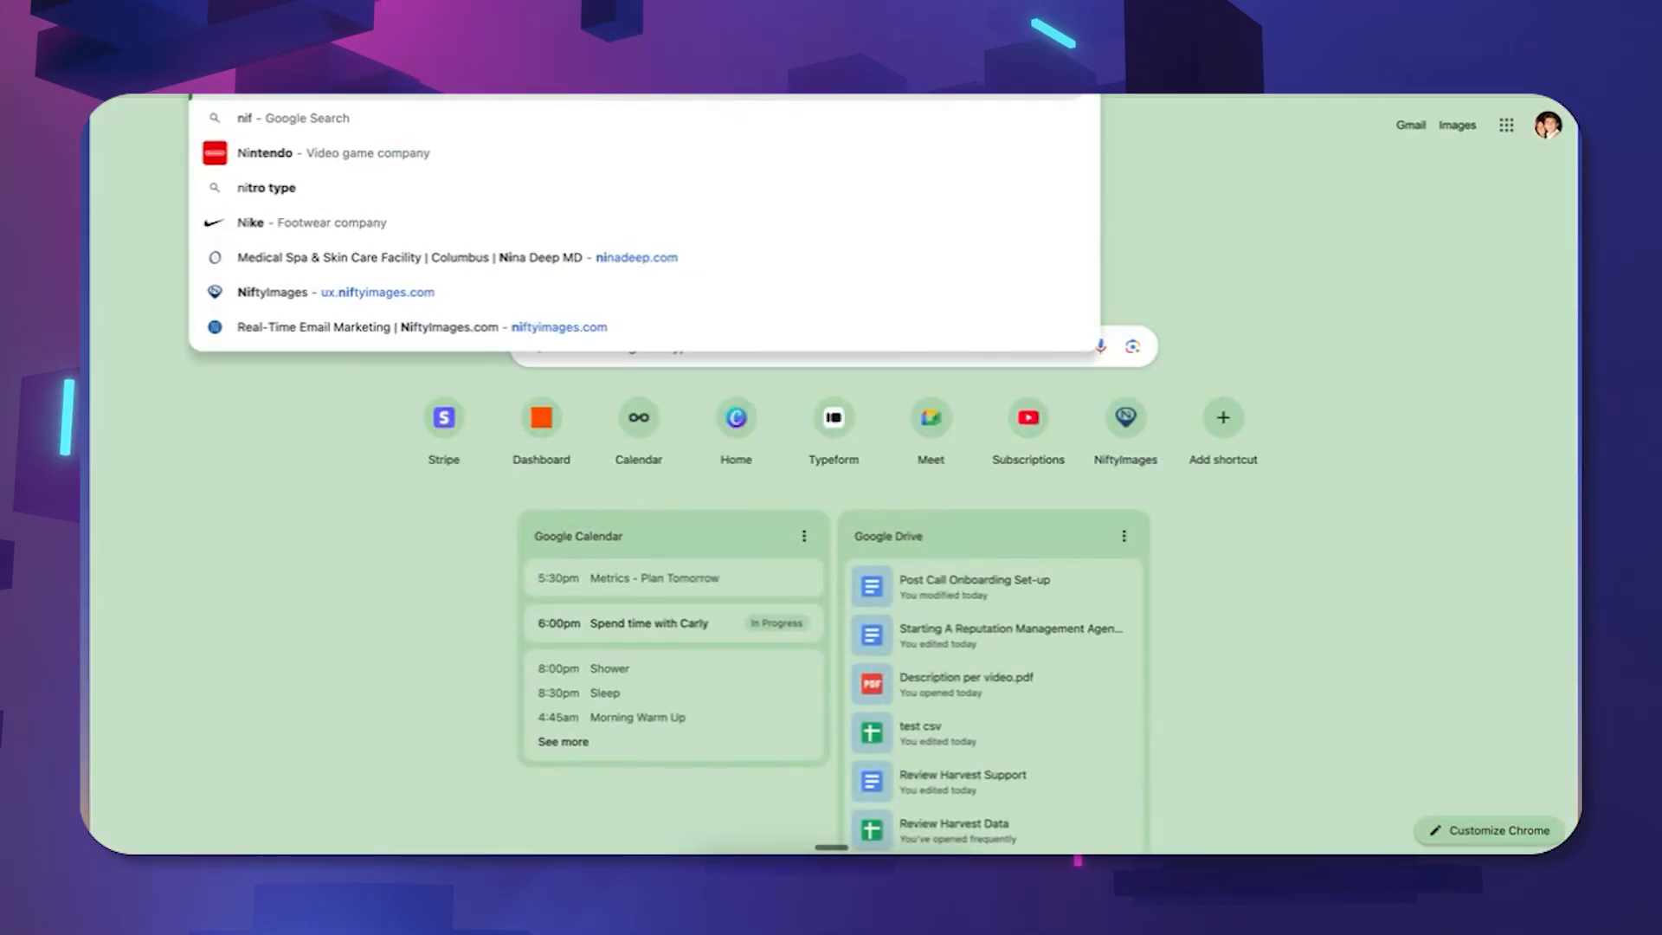
pyautogui.press('Return')
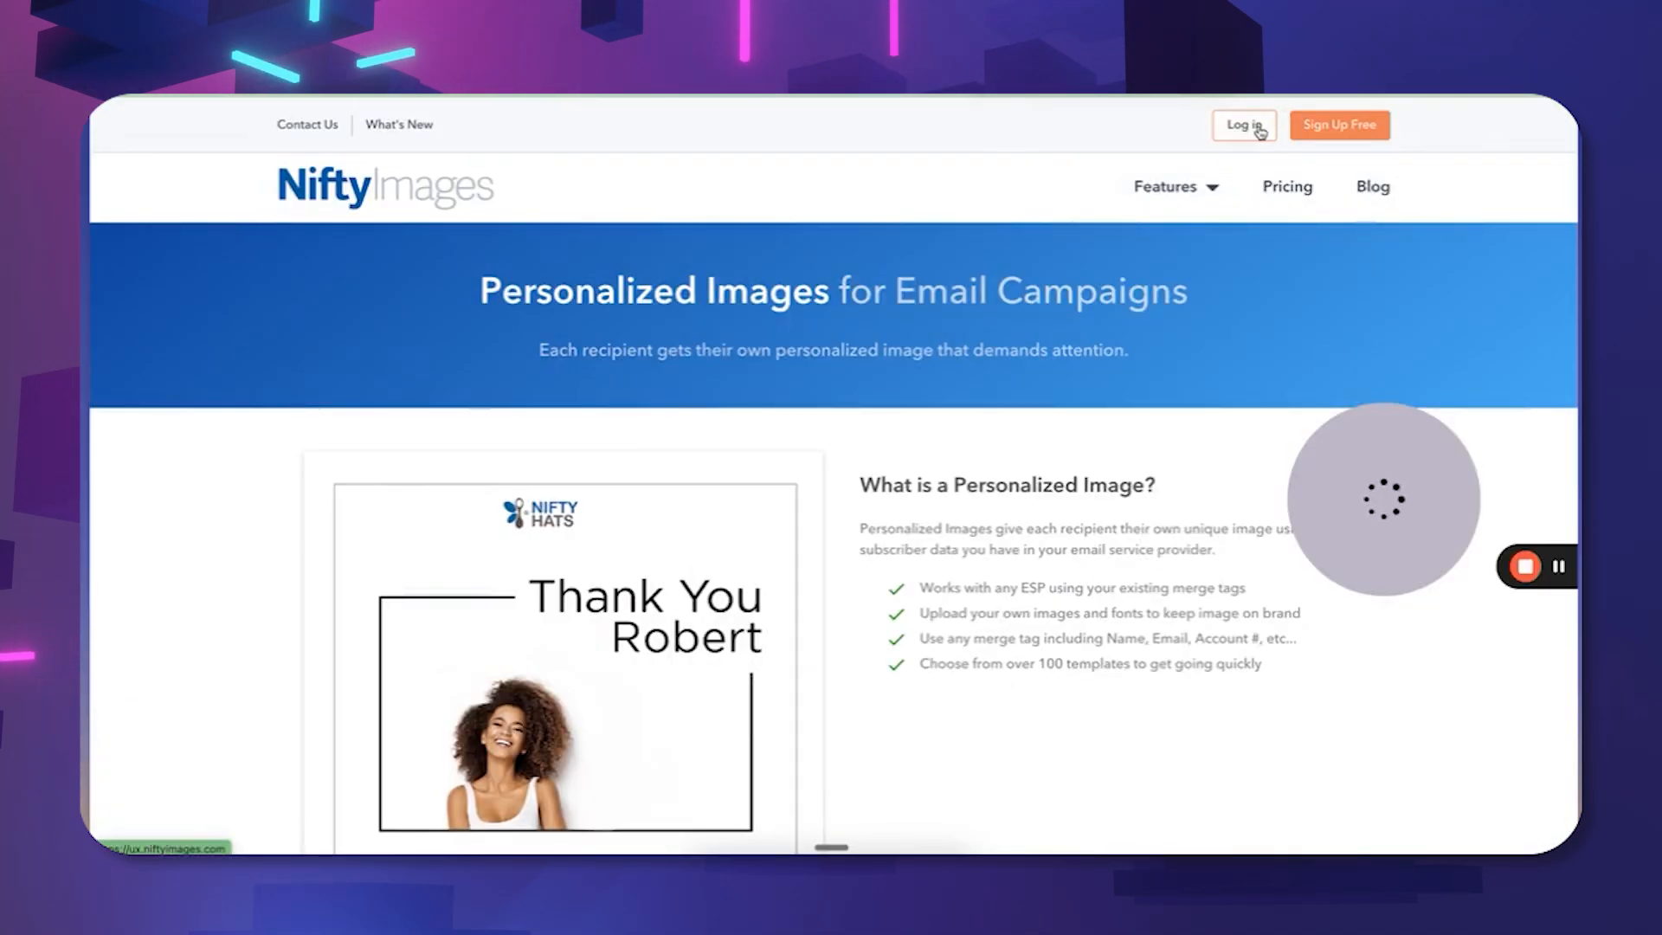
pyautogui.click(1246, 125)
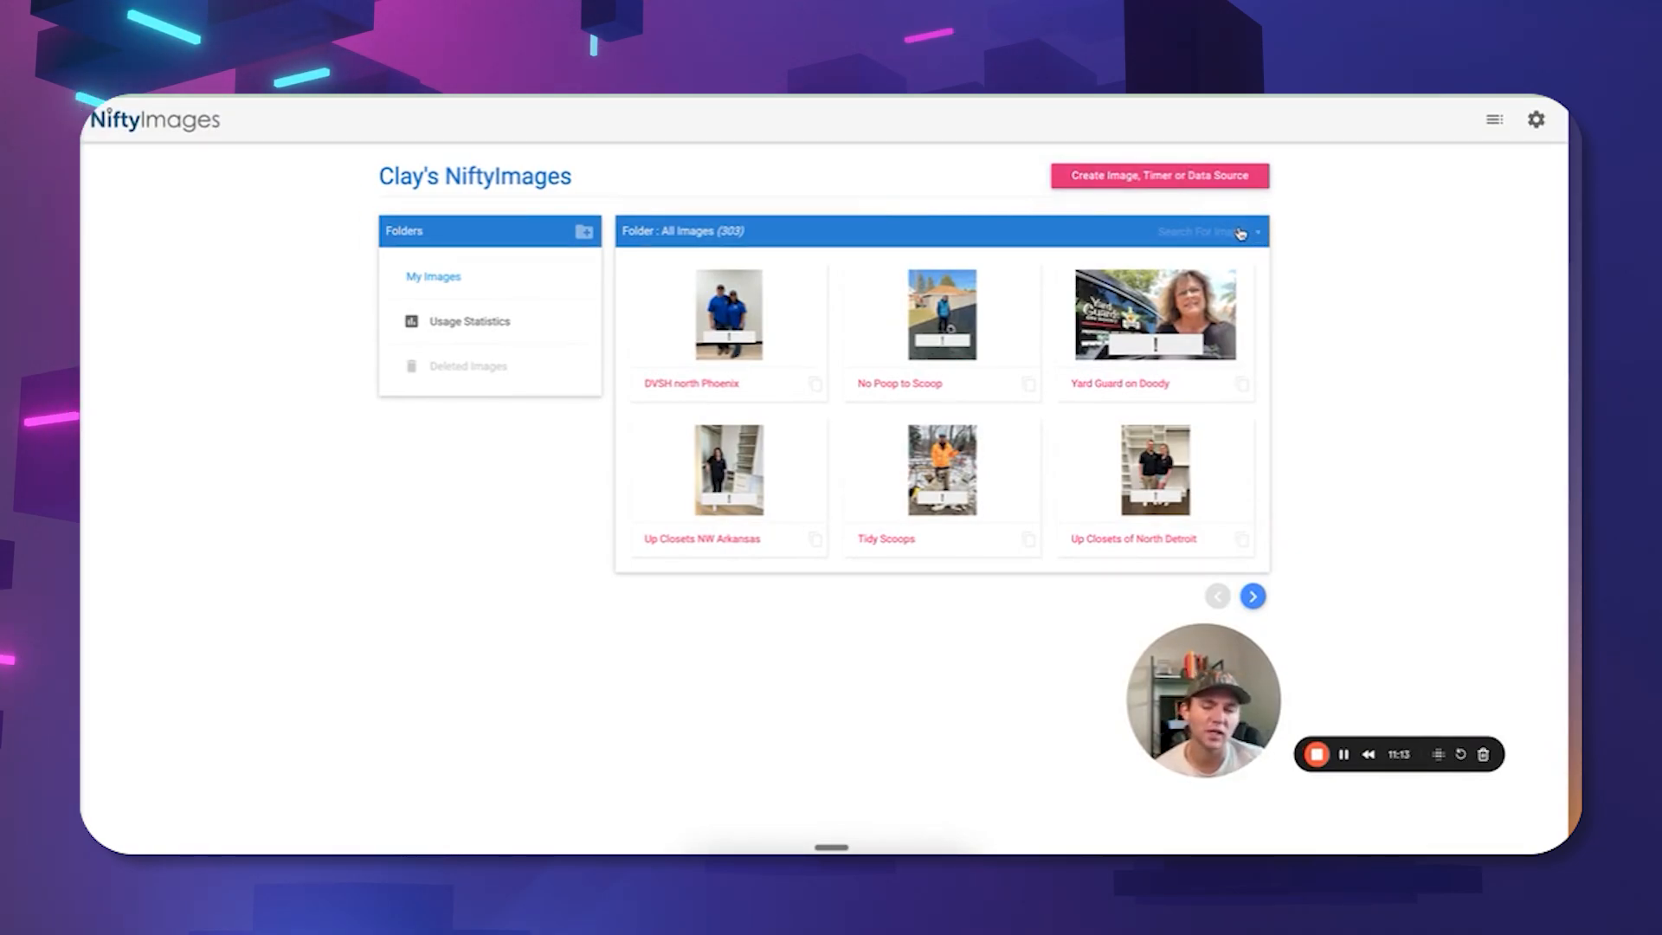
pyautogui.click(1127, 173)
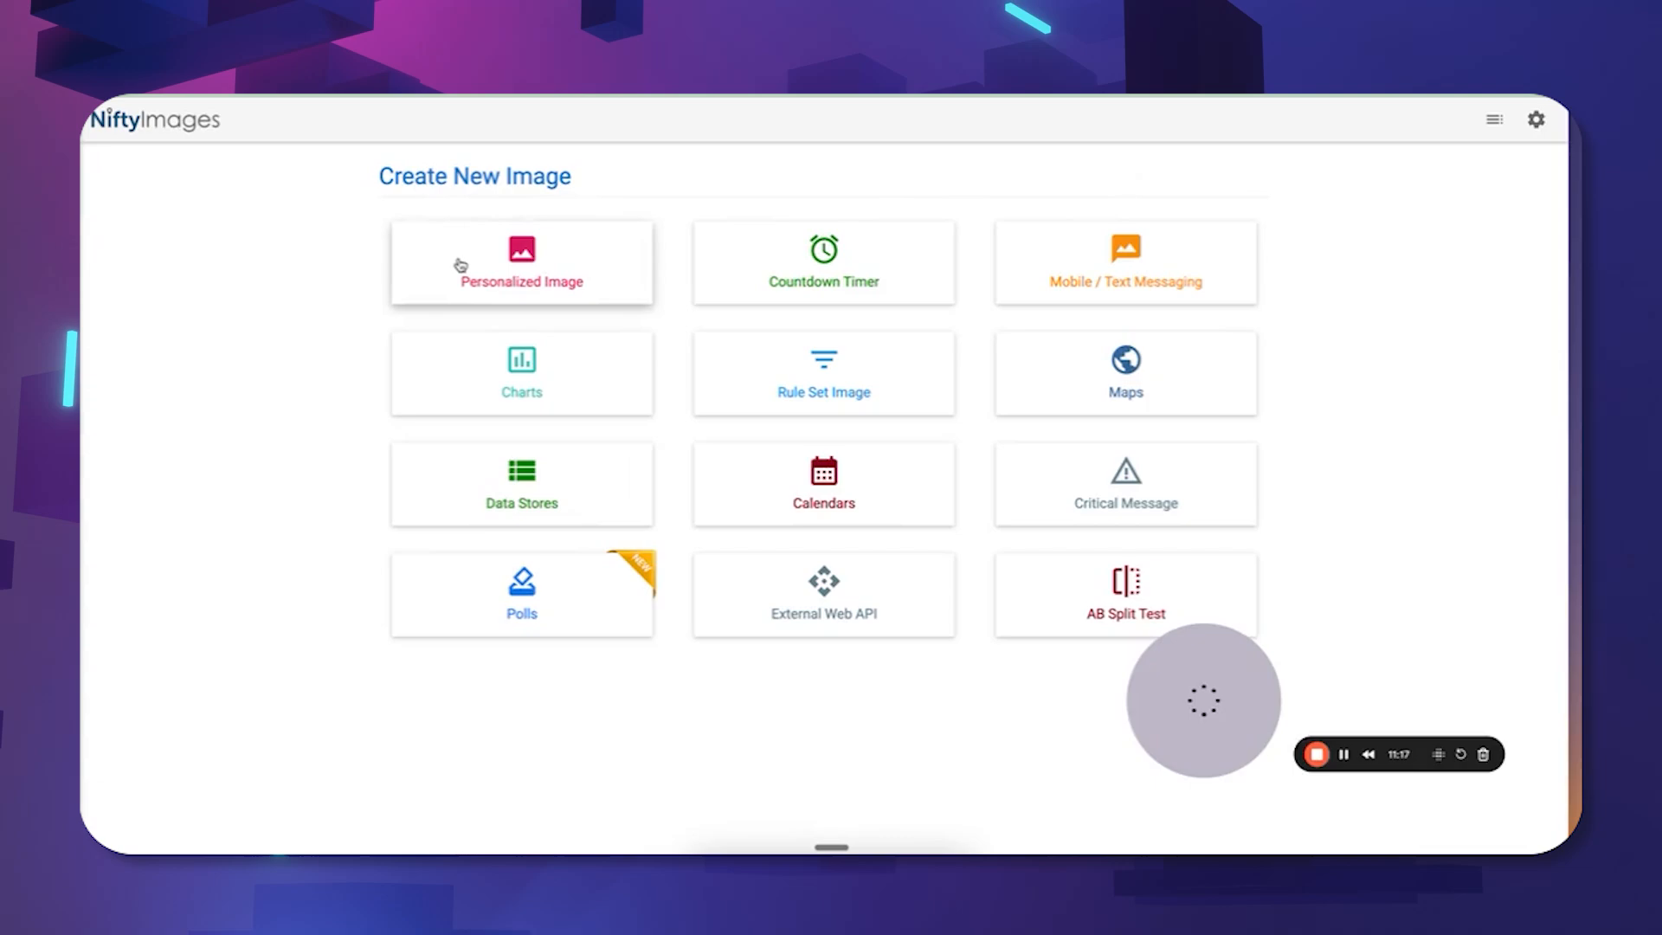
# Start a Personalized Image with the red work truck photo as its background.
pyautogui.click(523, 253)
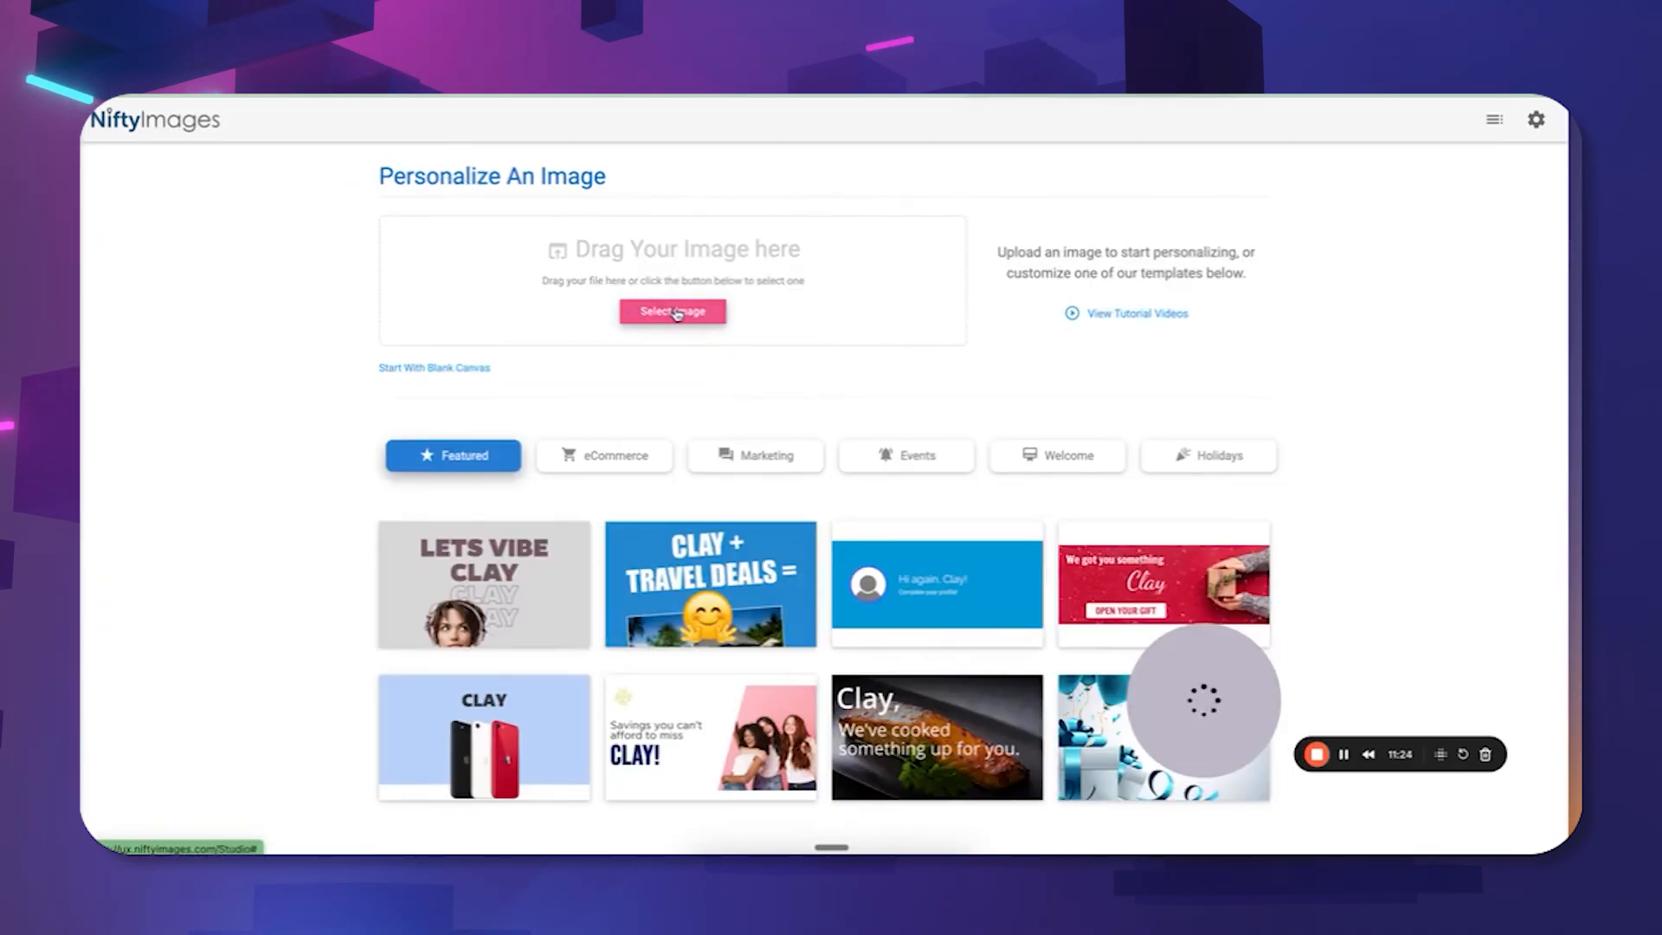
pyautogui.click(677, 314)
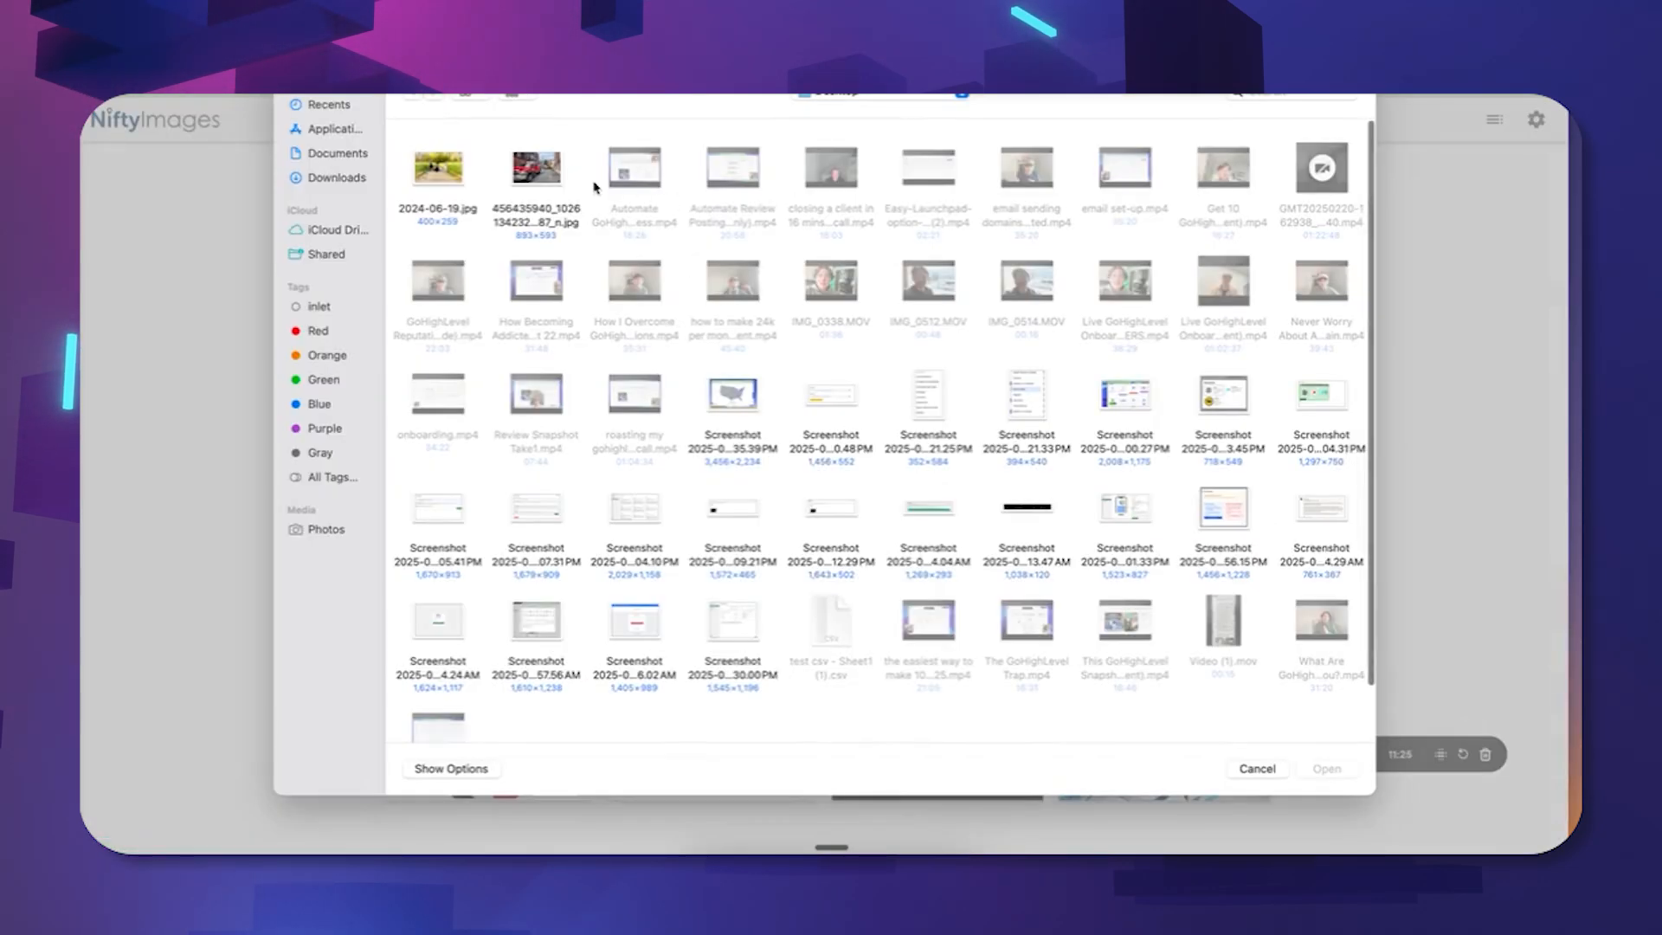
pyautogui.click(538, 173)
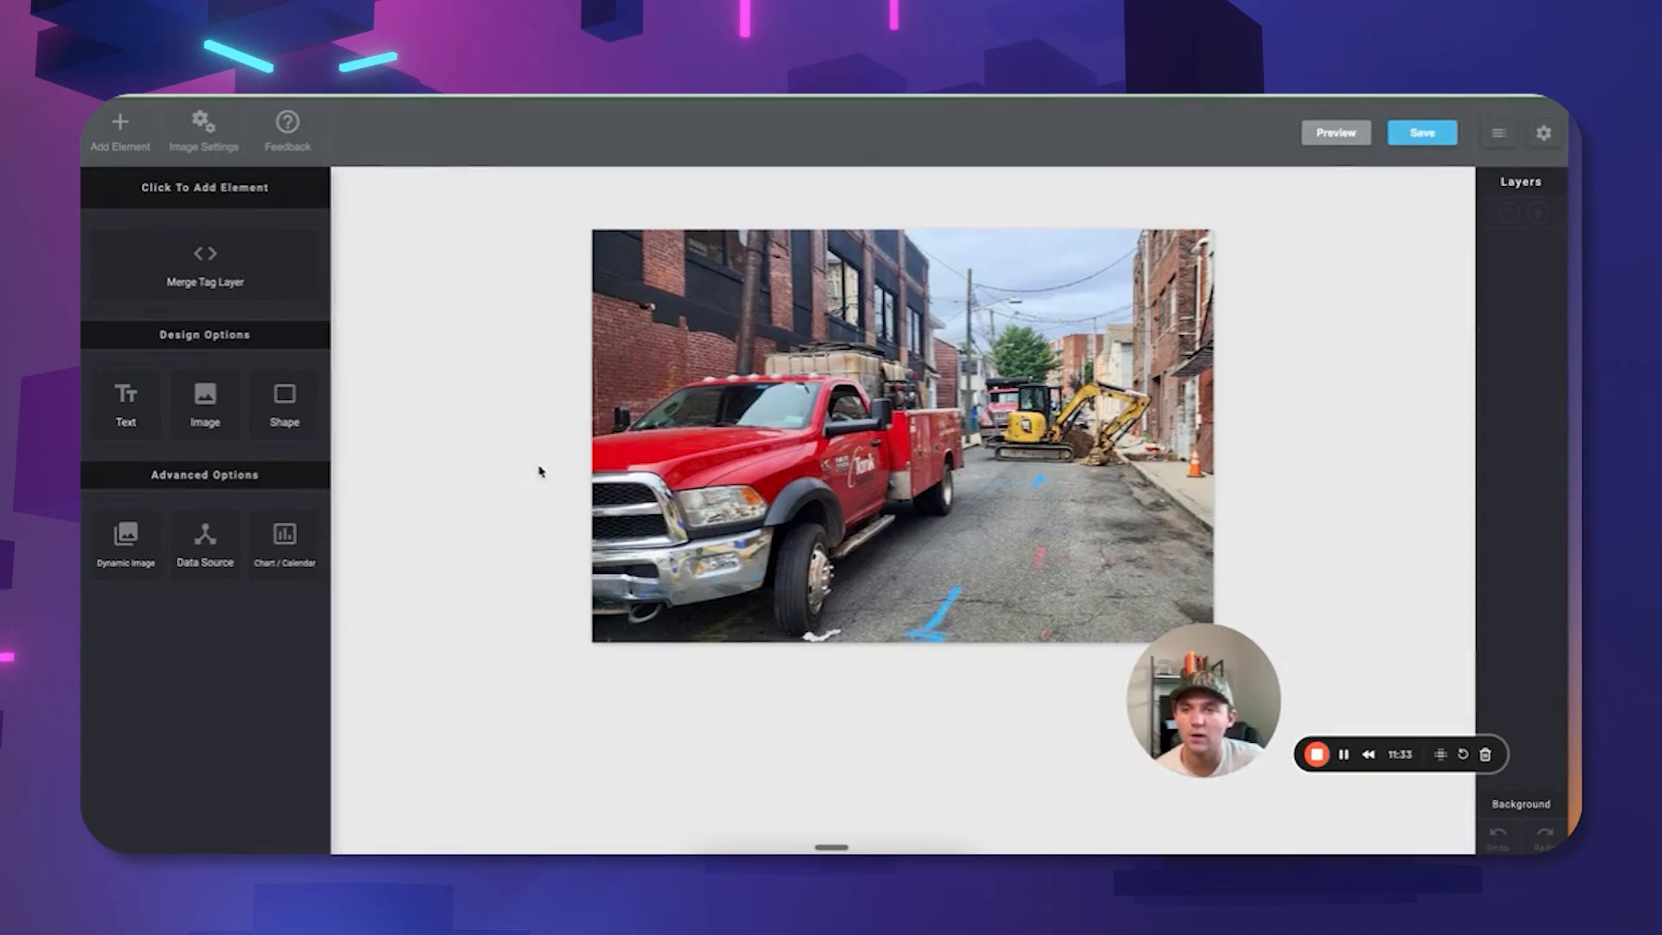
# Add a white rectangle shape, moved onto the road below the truck and widened rightward.
pyautogui.click(288, 406)
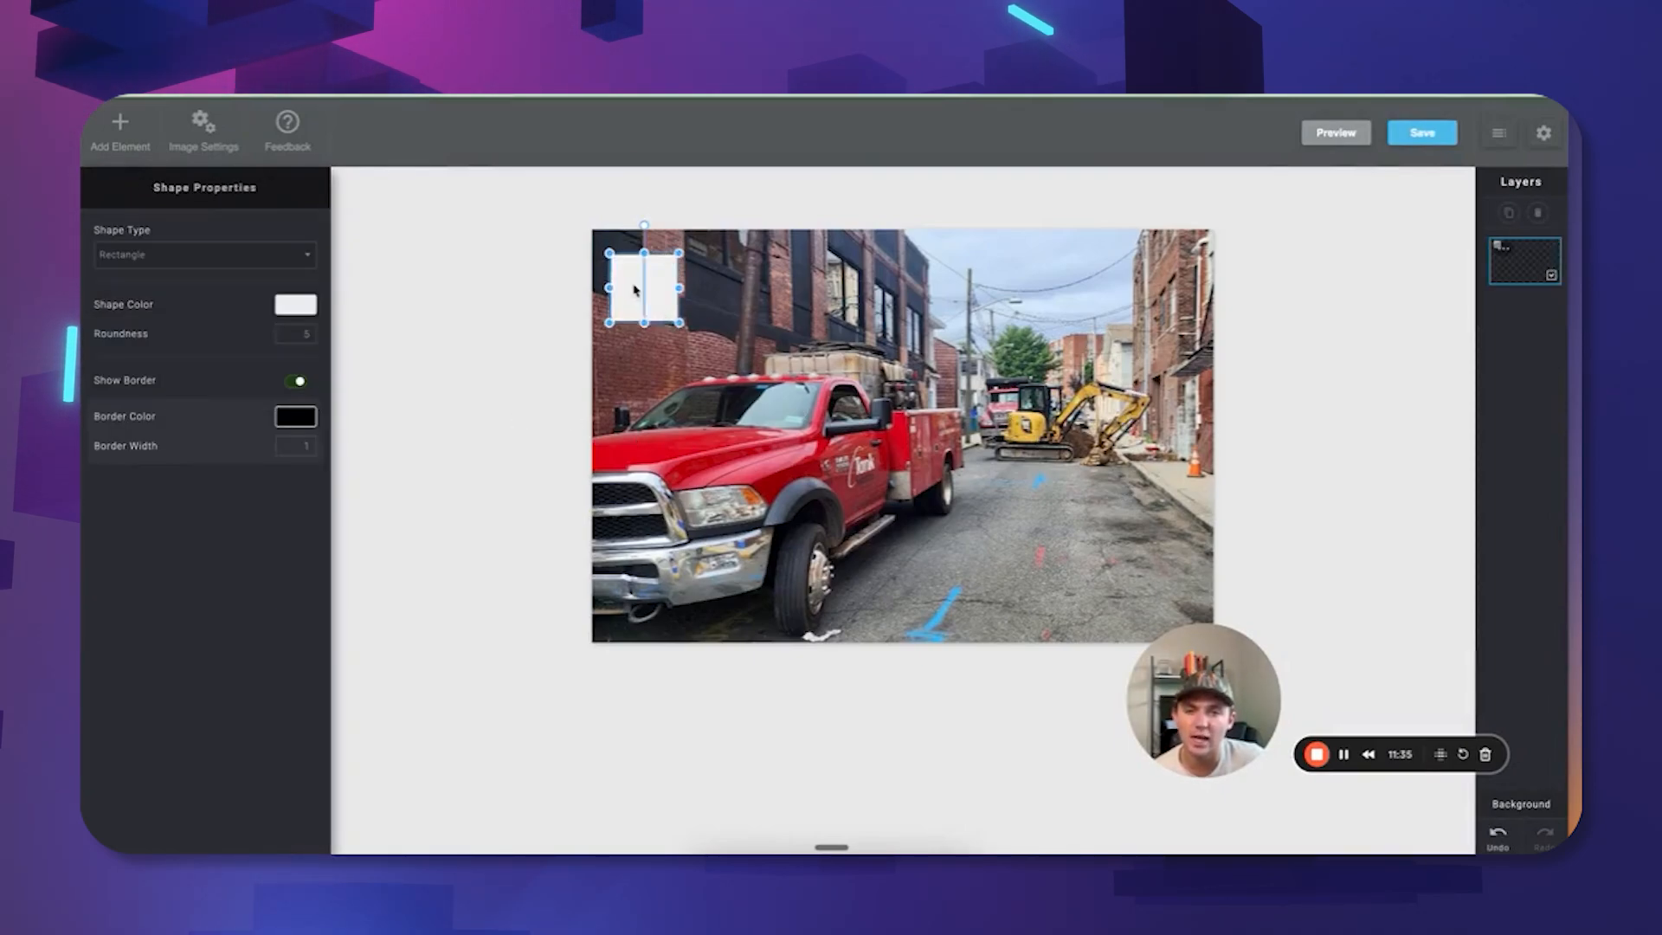
pyautogui.moveTo(633, 290); pyautogui.dragTo(942, 587)
pyautogui.moveTo(1029, 558); pyautogui.dragTo(1089, 558)
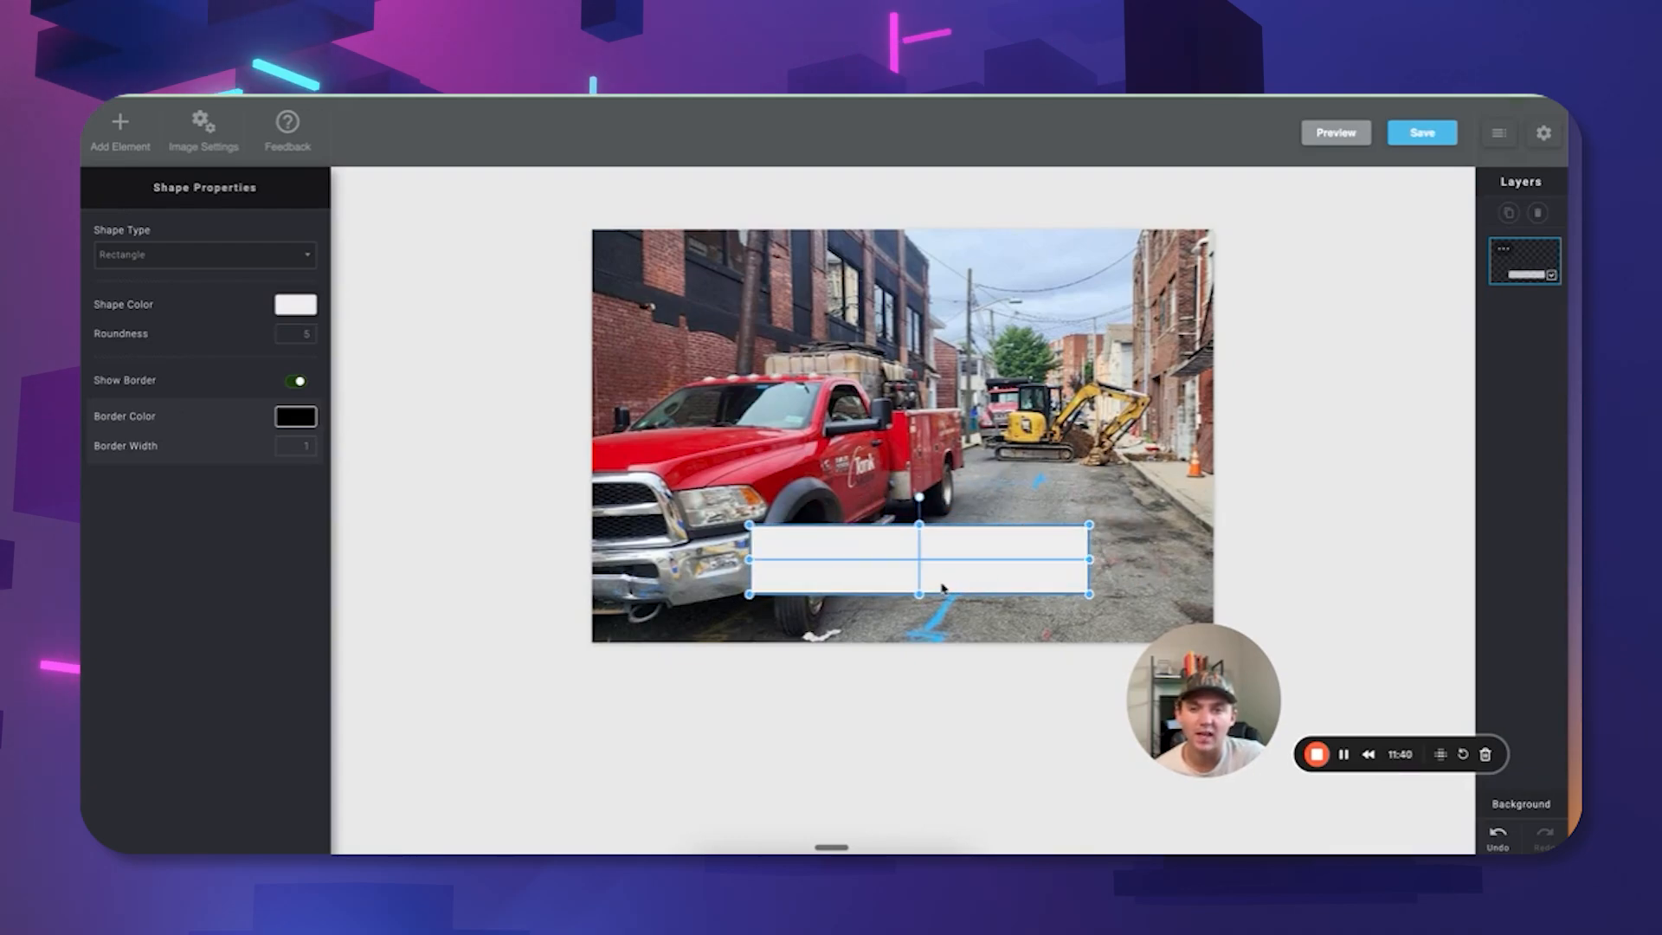
# Add a trial text layer, then delete it through its layer options.
pyautogui.click(120, 130)
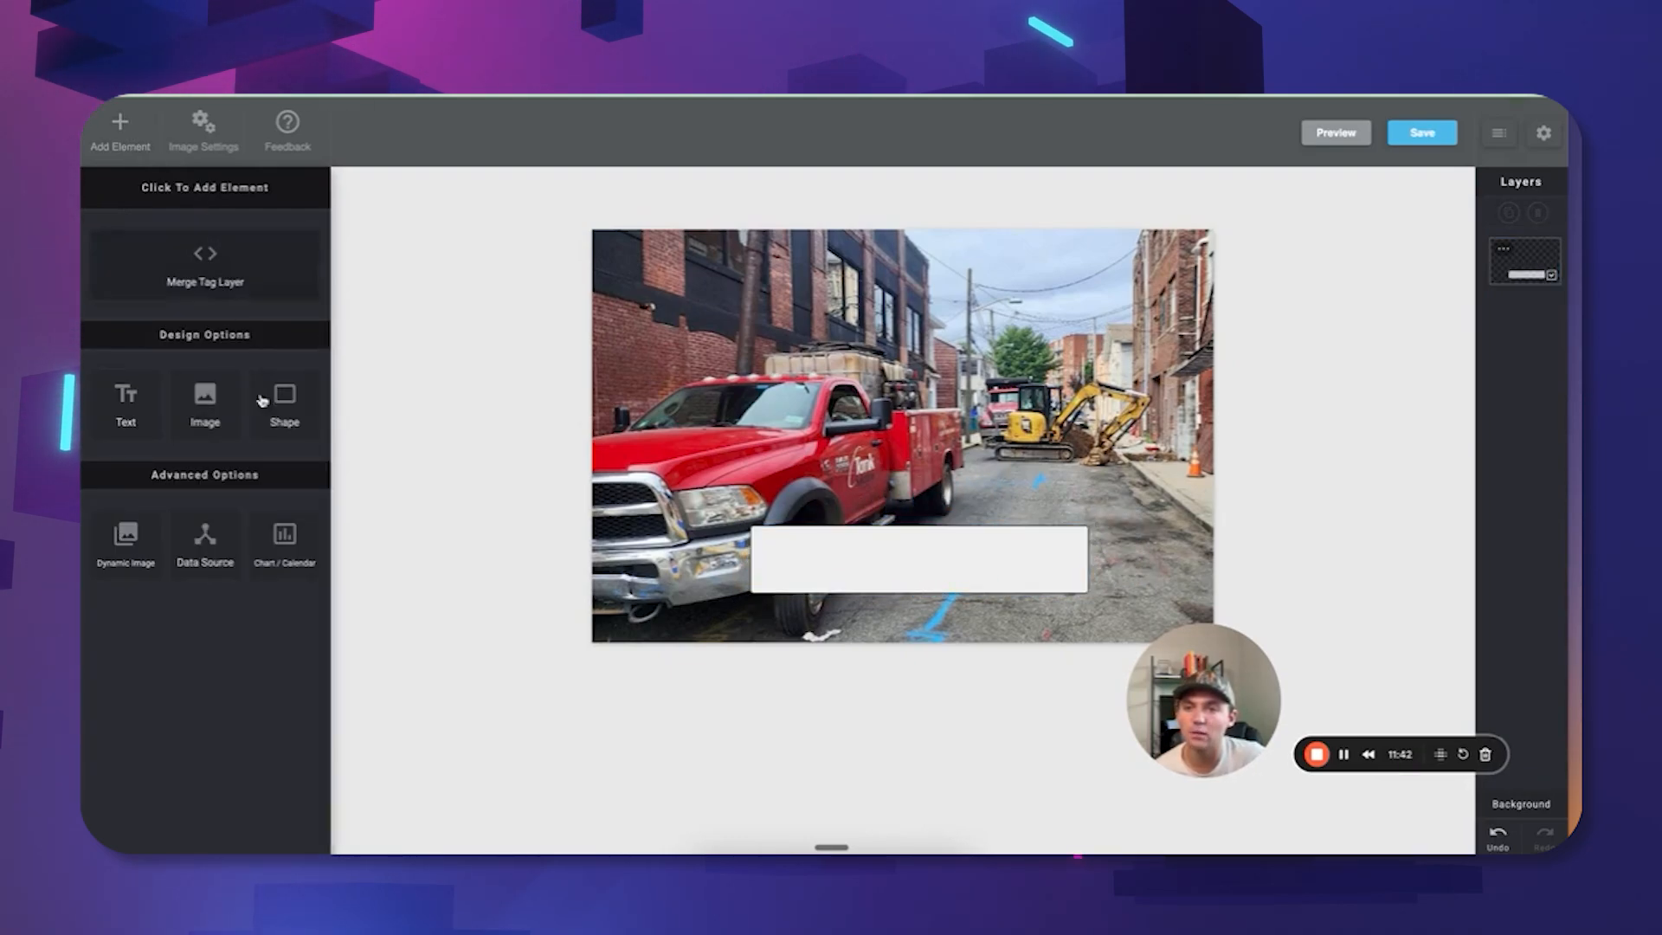
pyautogui.click(124, 407)
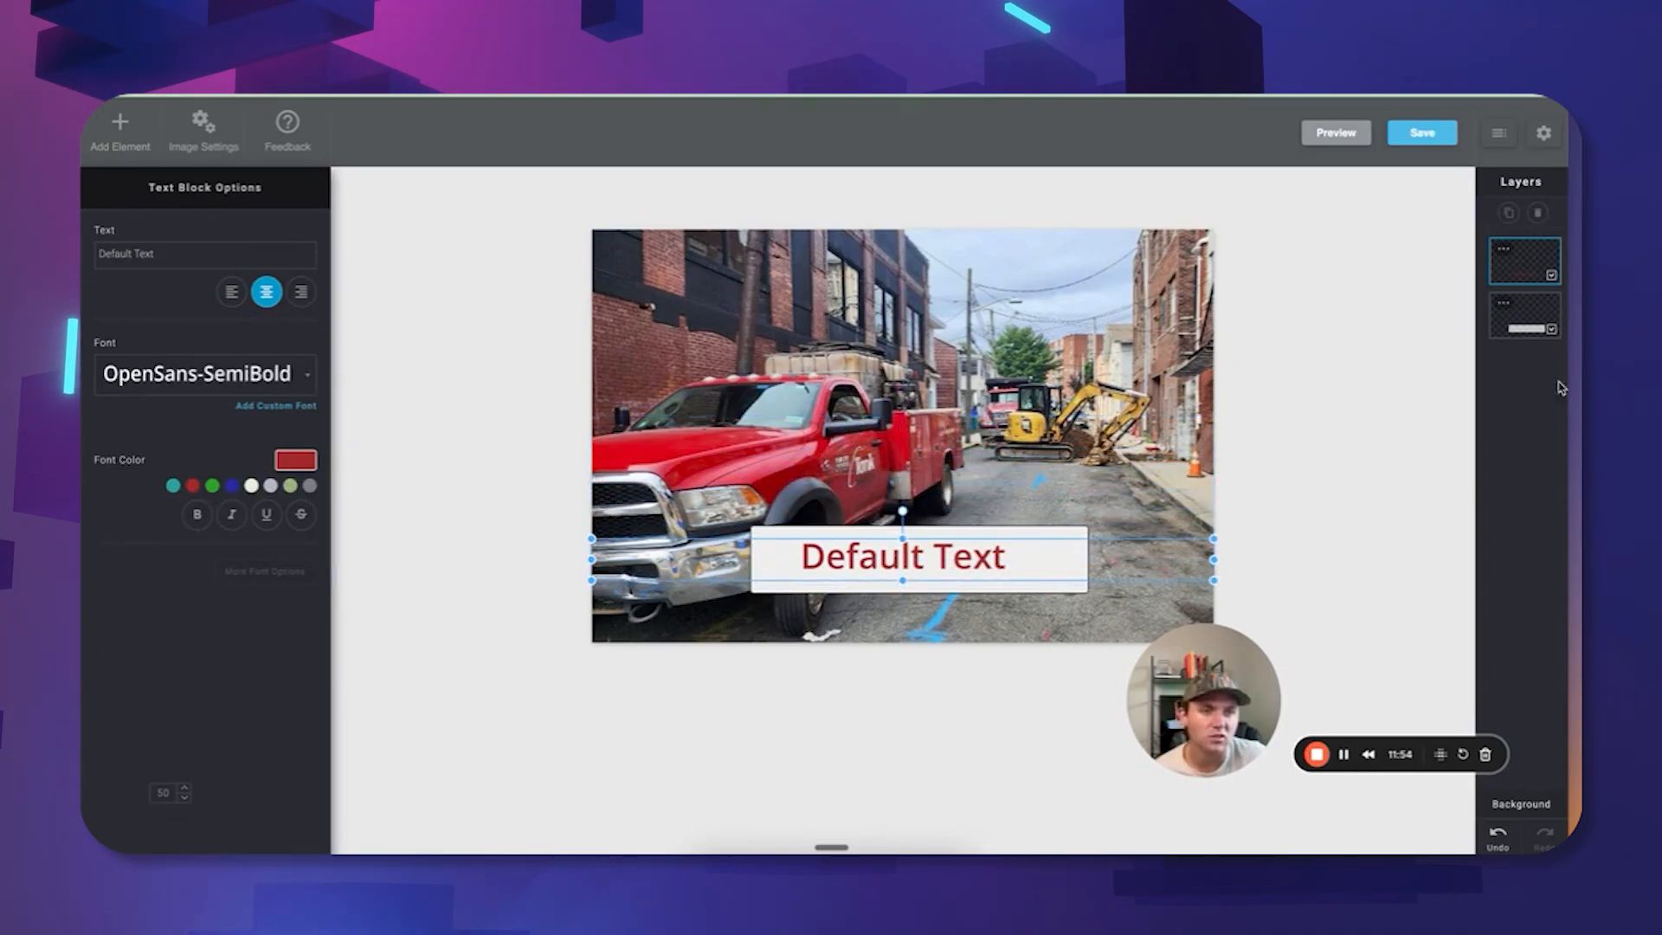
pyautogui.click(1506, 255)
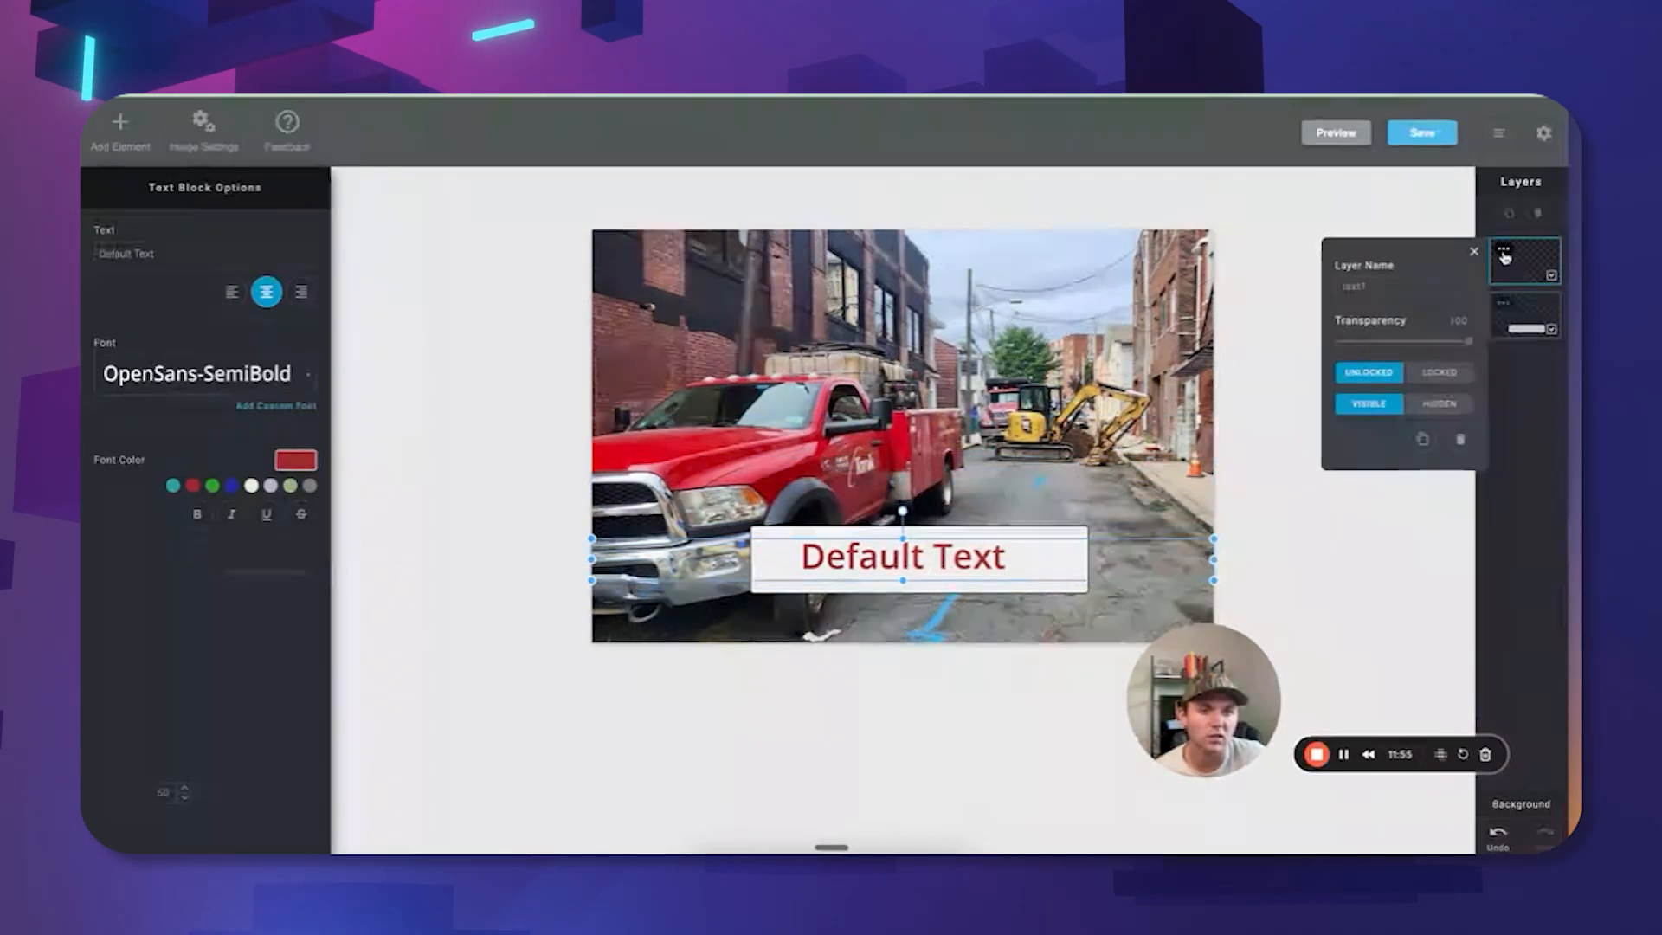
pyautogui.click(1460, 439)
pyautogui.click(899, 505)
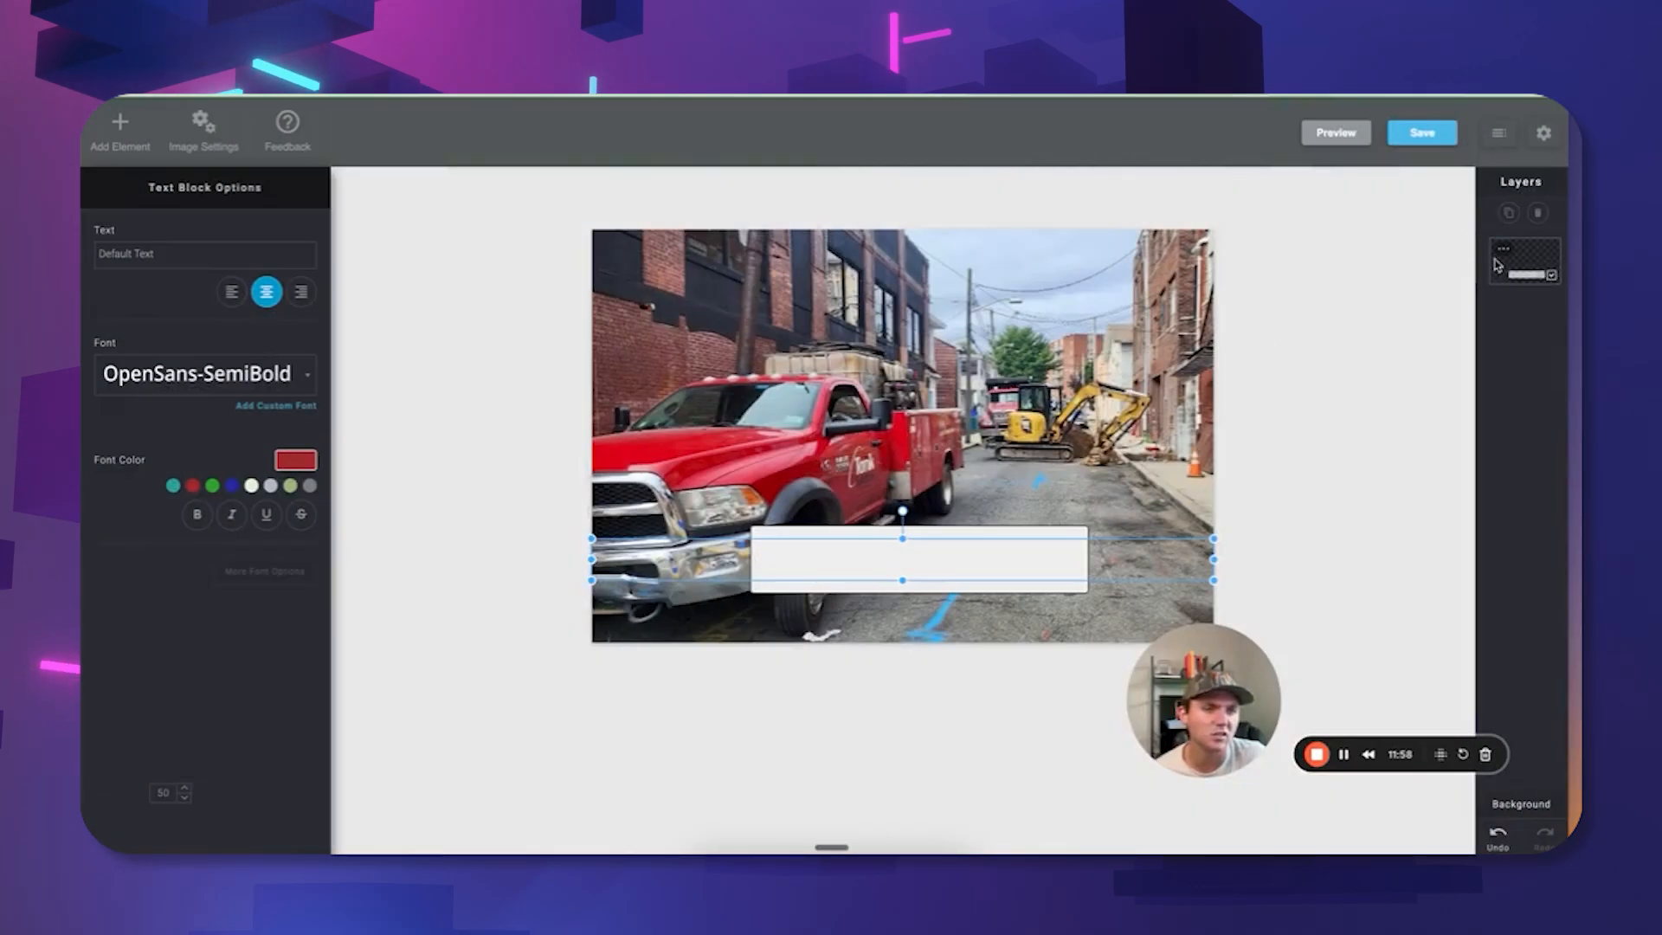
pyautogui.click(120, 132)
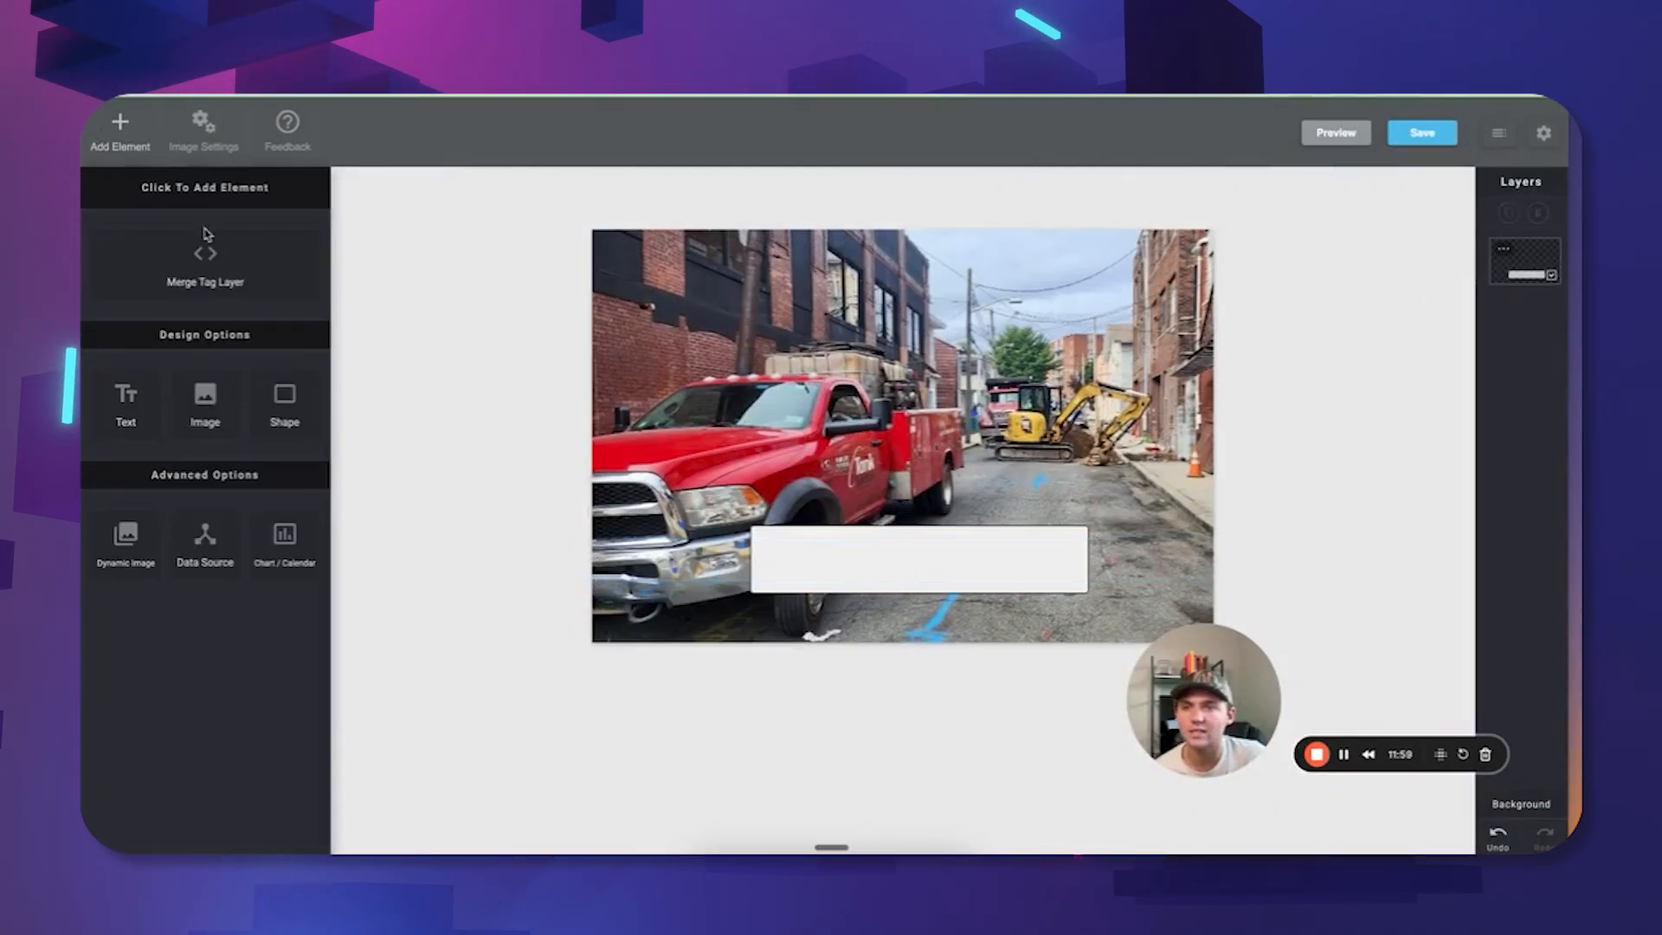
# Add a [name] merge tag layer, centre it in the white box and append '!'.
pyautogui.click(218, 284)
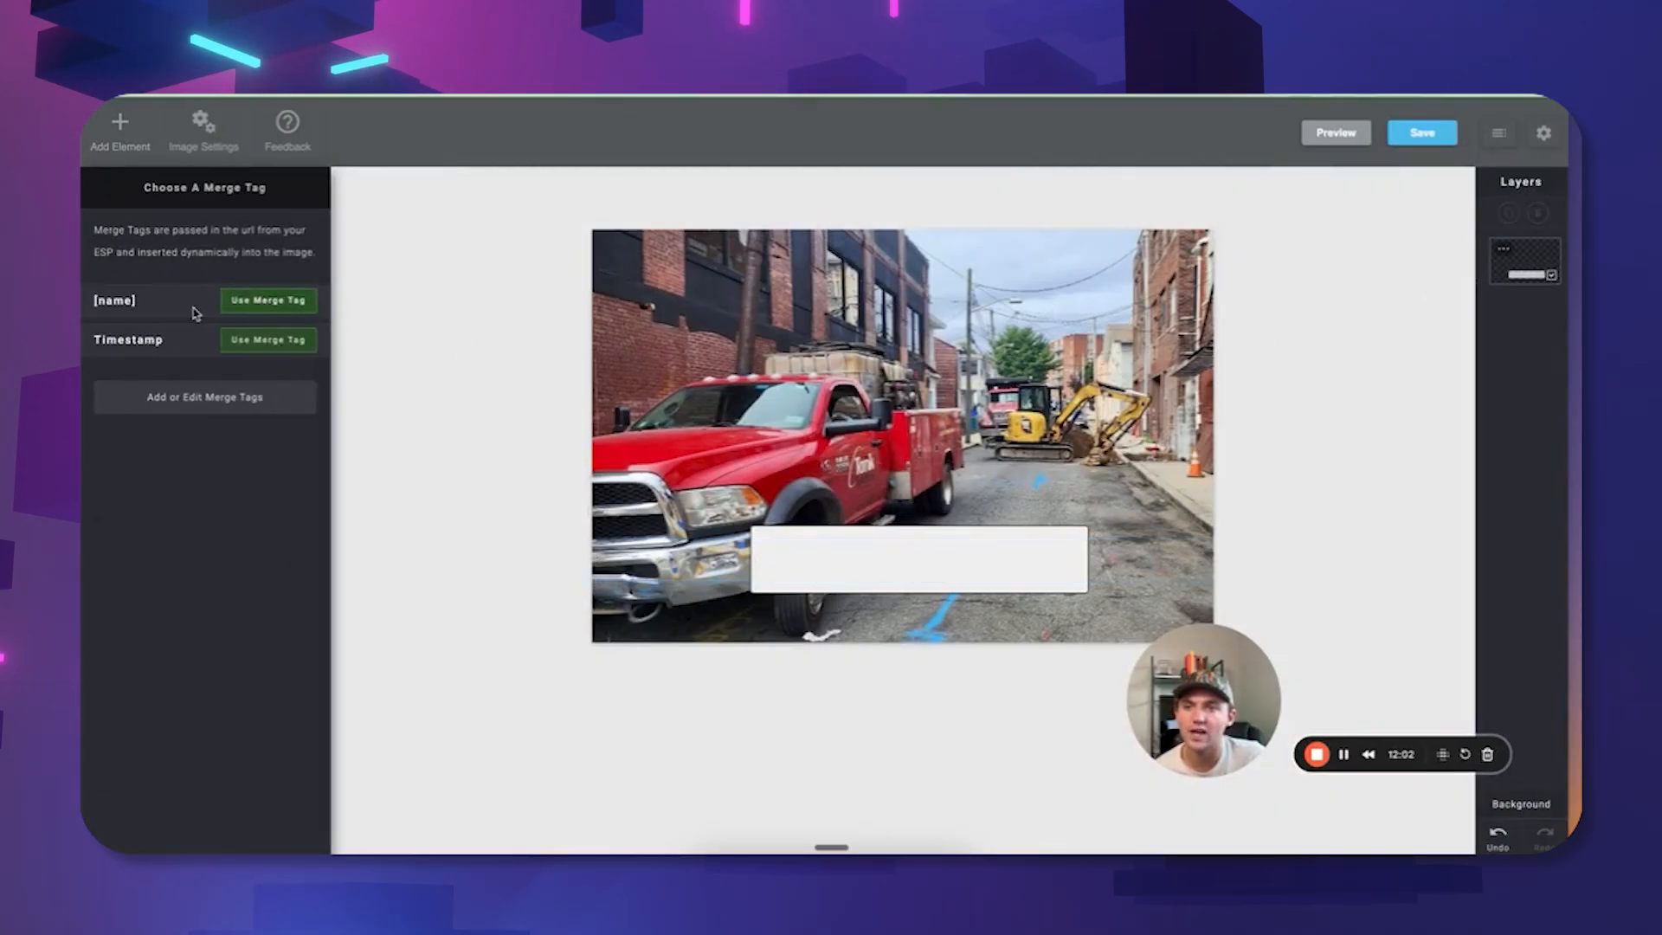
pyautogui.click(267, 299)
pyautogui.moveTo(1027, 462); pyautogui.dragTo(1076, 580)
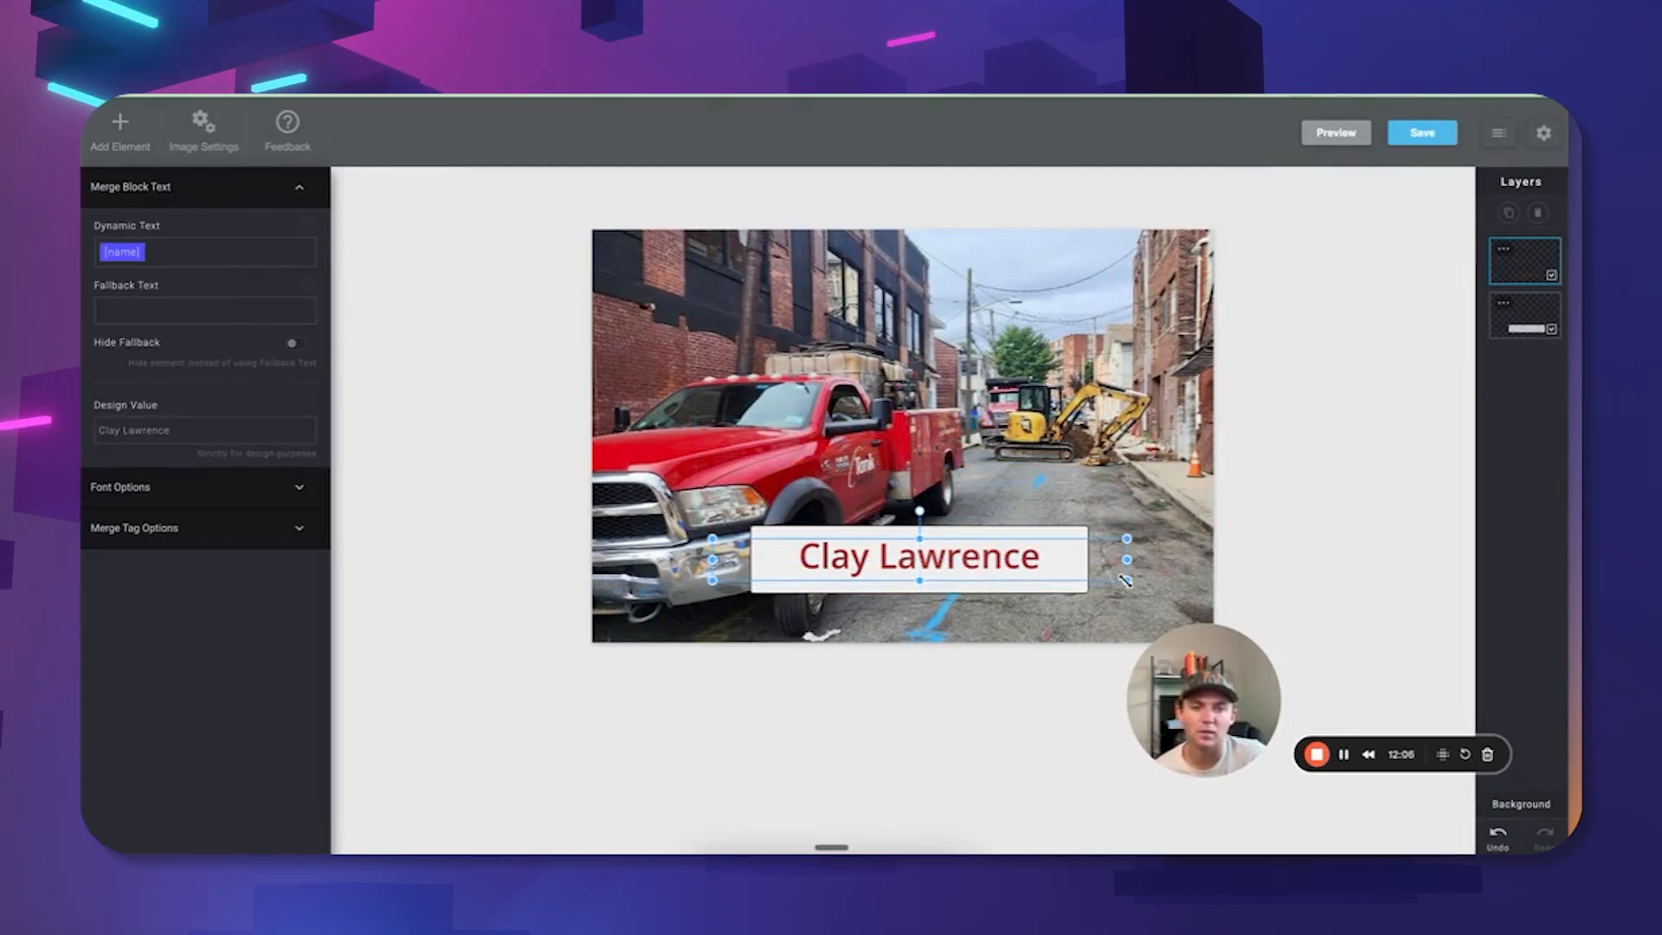
pyautogui.moveTo(709, 538); pyautogui.dragTo(757, 534)
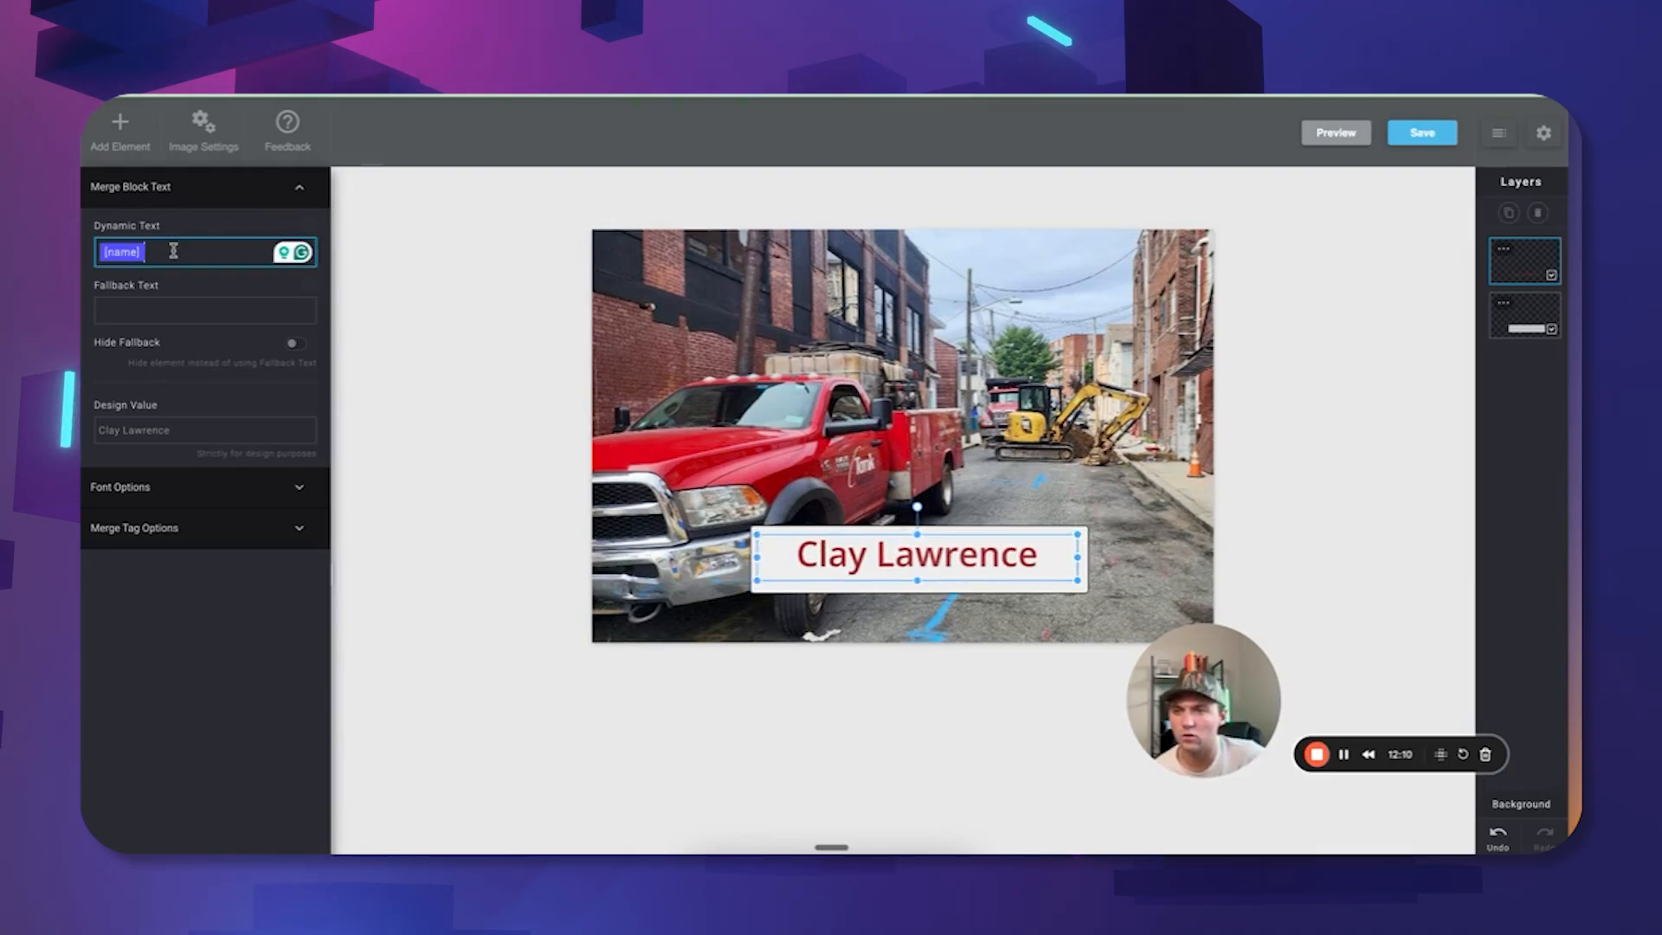
pyautogui.write('!')
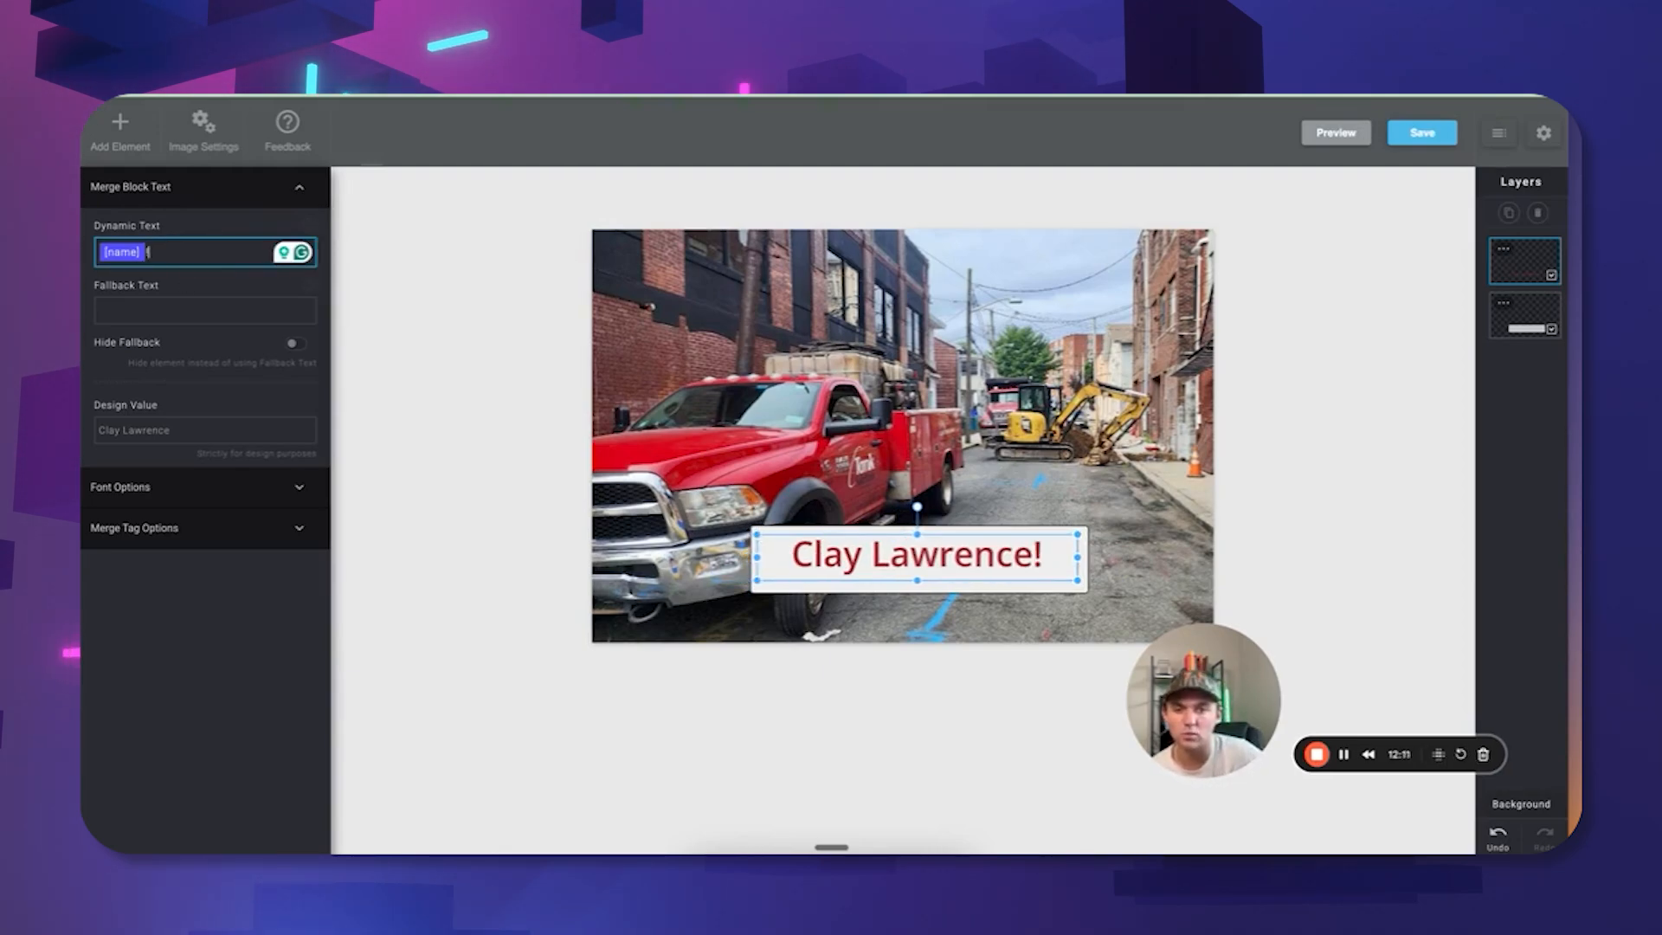
# Remove the space from the sample preview name and set the fallback text to 'Hey'.
pyautogui.click(125, 433)
pyautogui.click(124, 430)
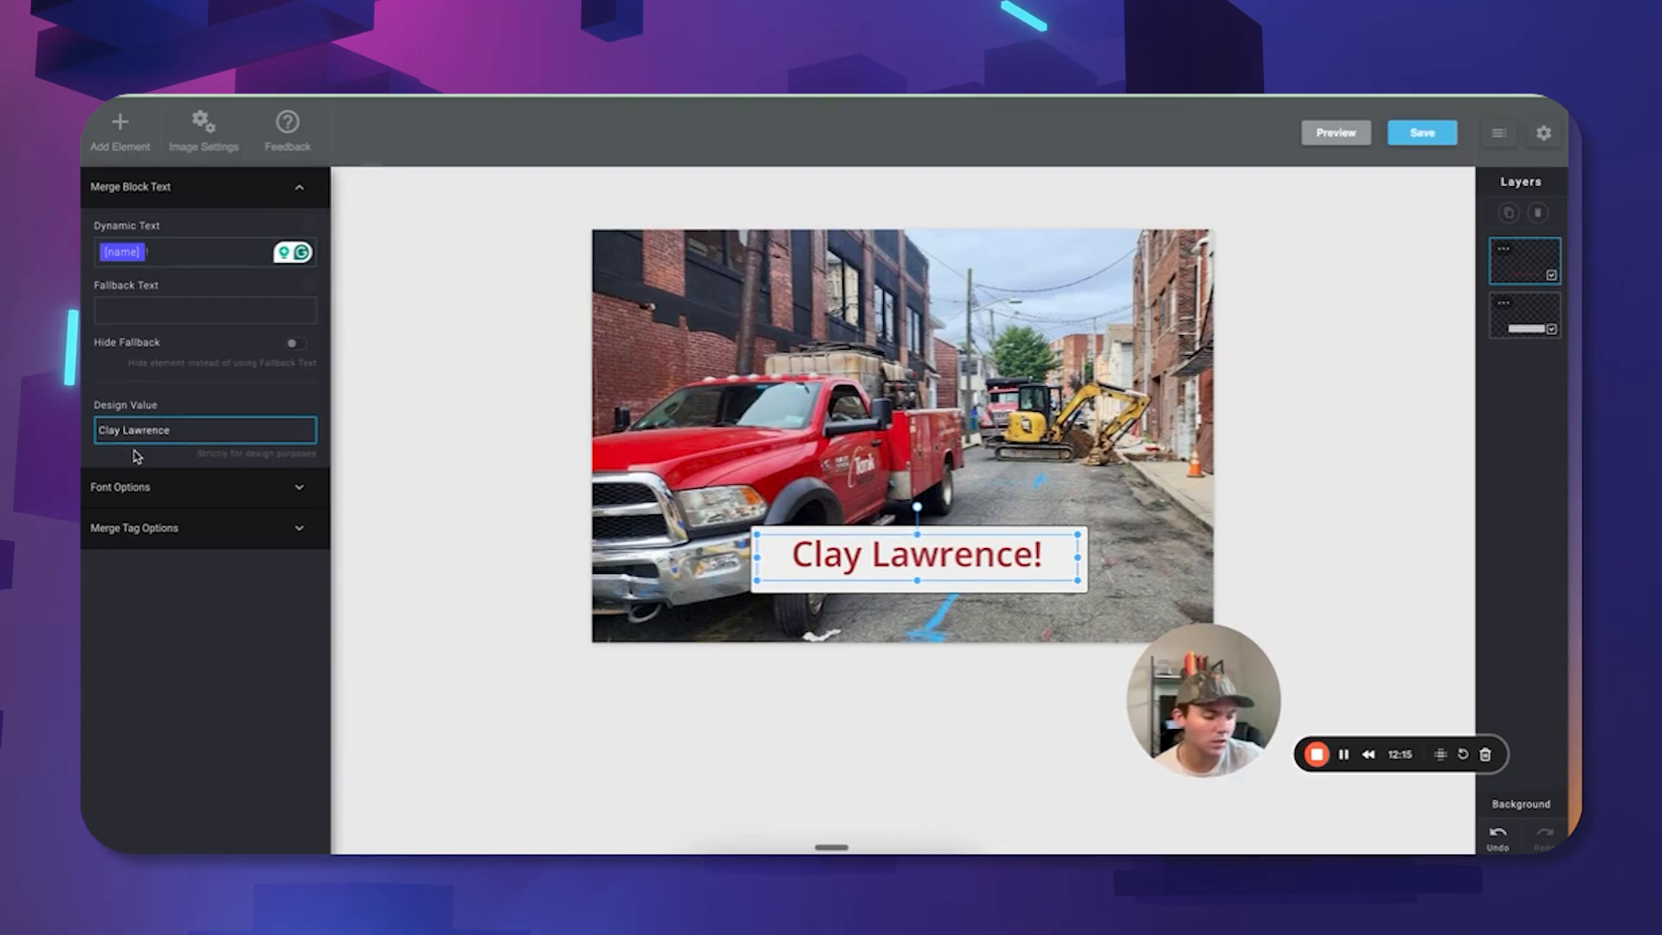
pyautogui.press('BackSpace')
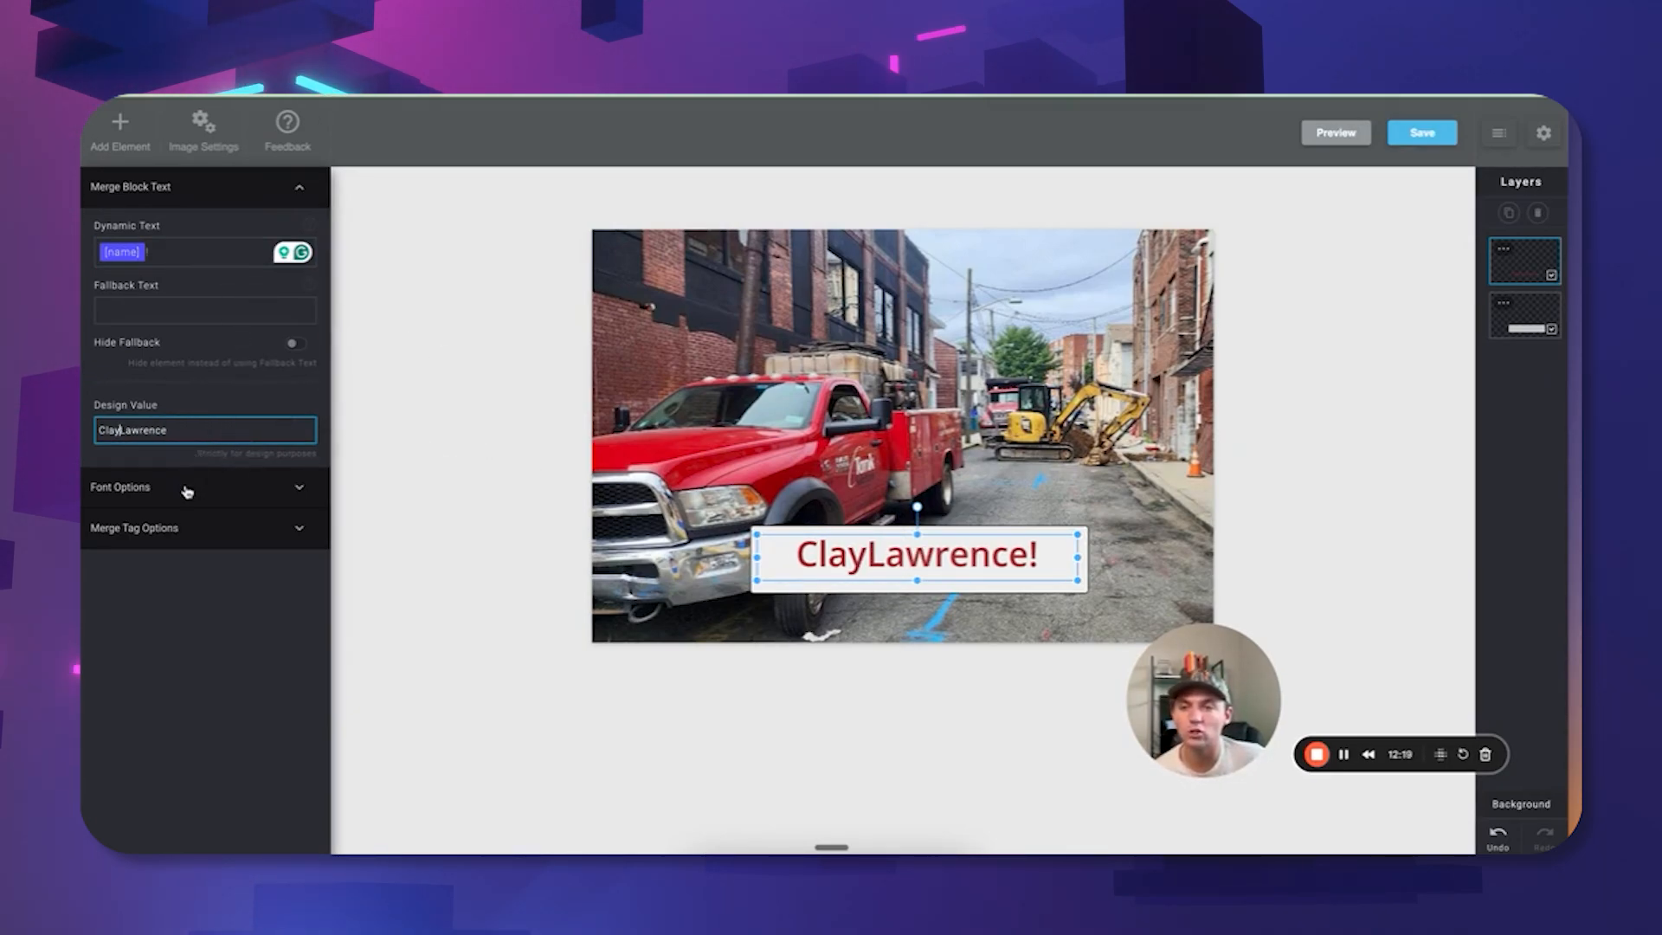
pyautogui.click(147, 486)
pyautogui.click(145, 186)
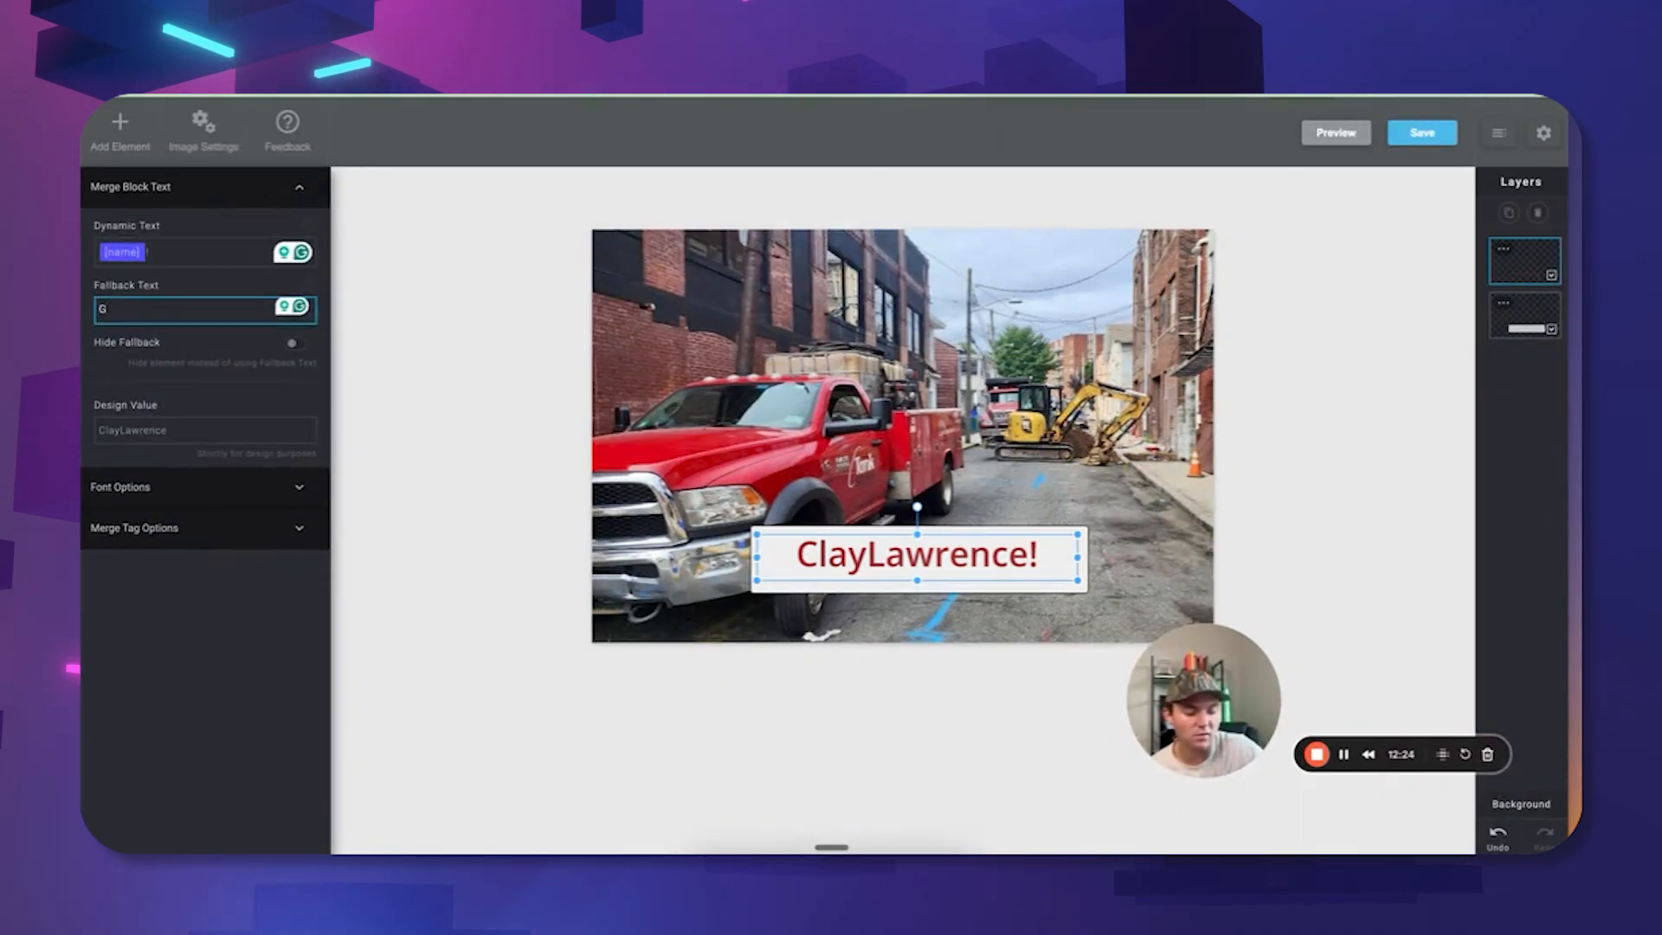
pyautogui.write('Hey!')
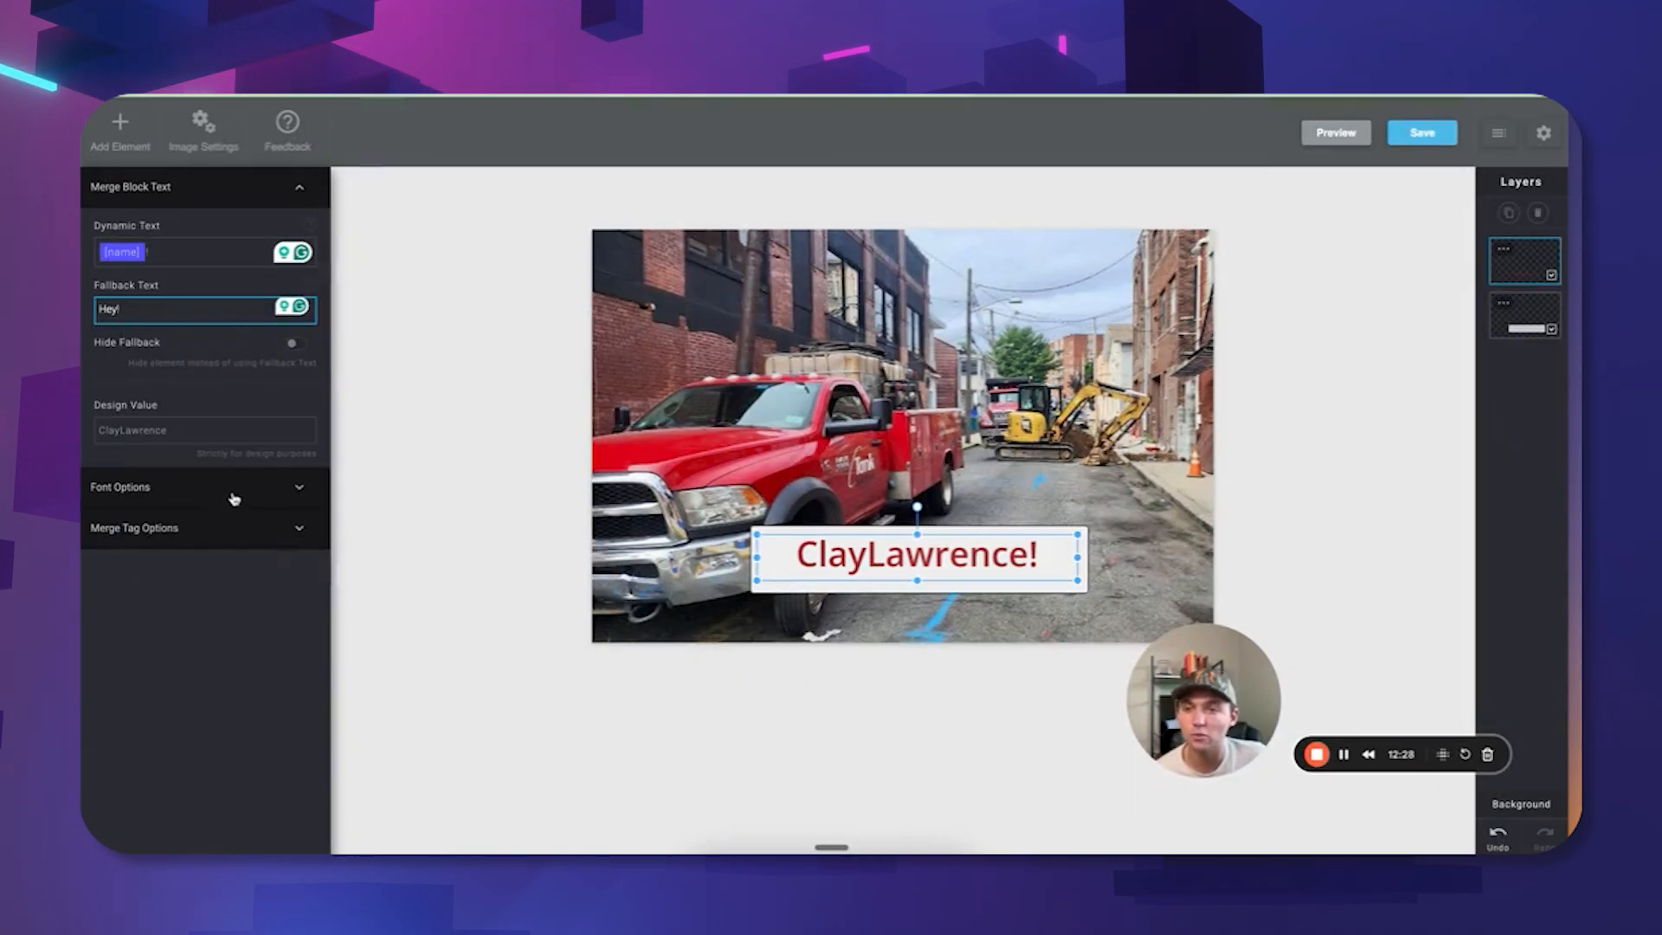
pyautogui.click(234, 487)
# Set the name text to Oswald at size 65 and give the merge tag Title Casing.
pyautogui.click(244, 299)
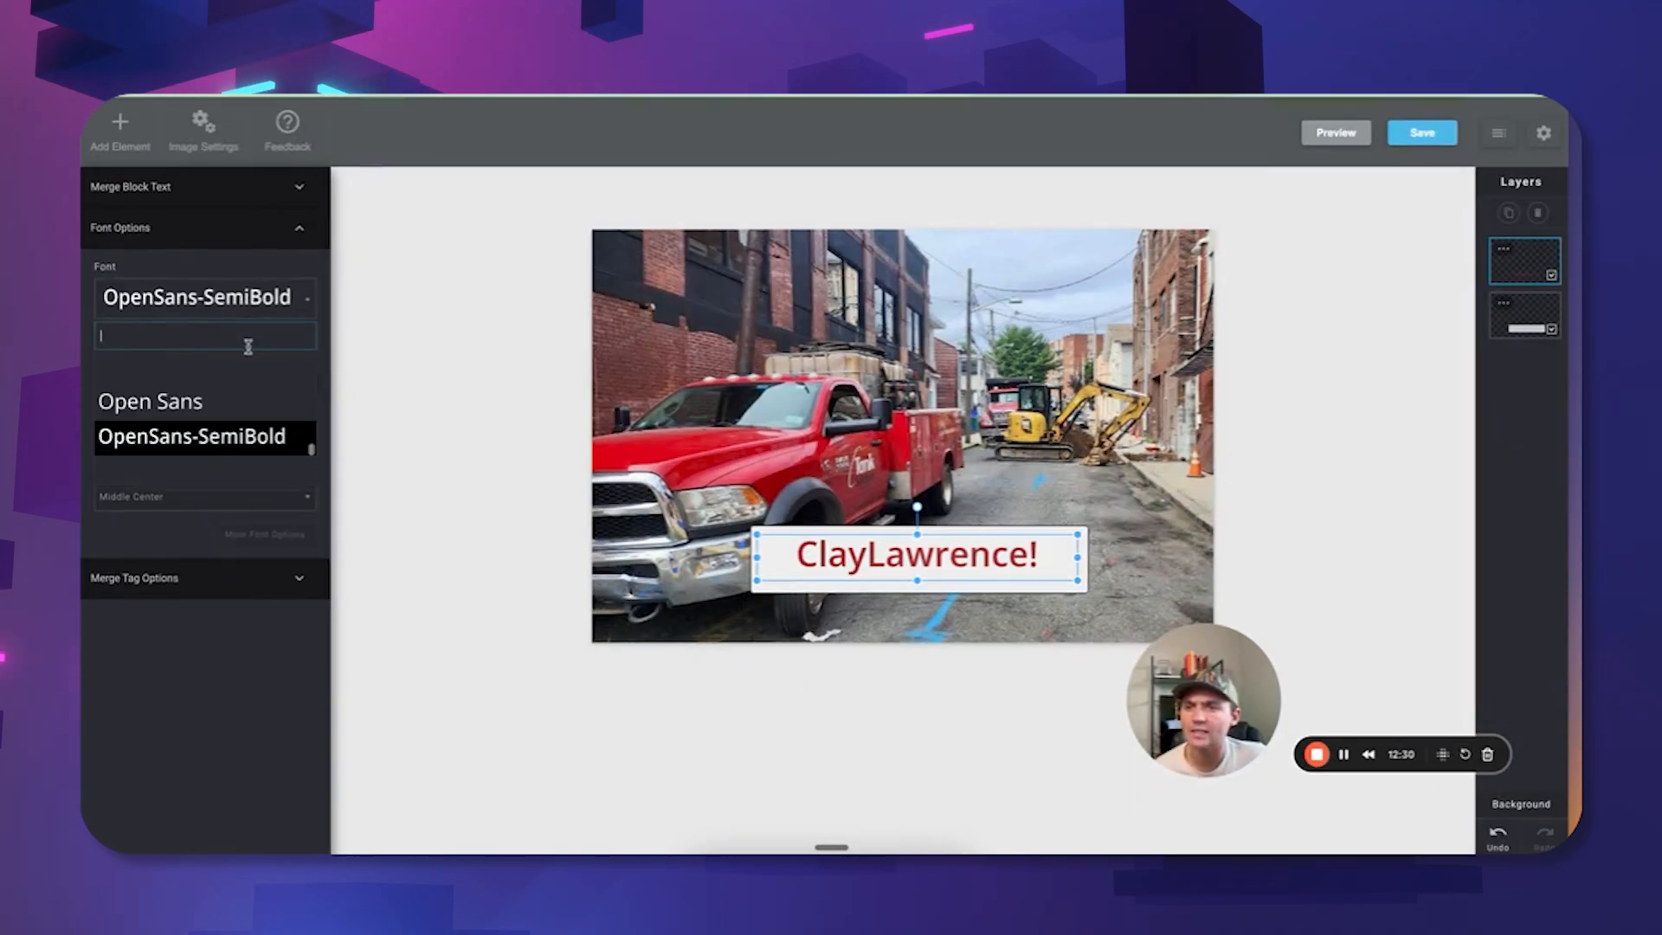
pyautogui.click(121, 472)
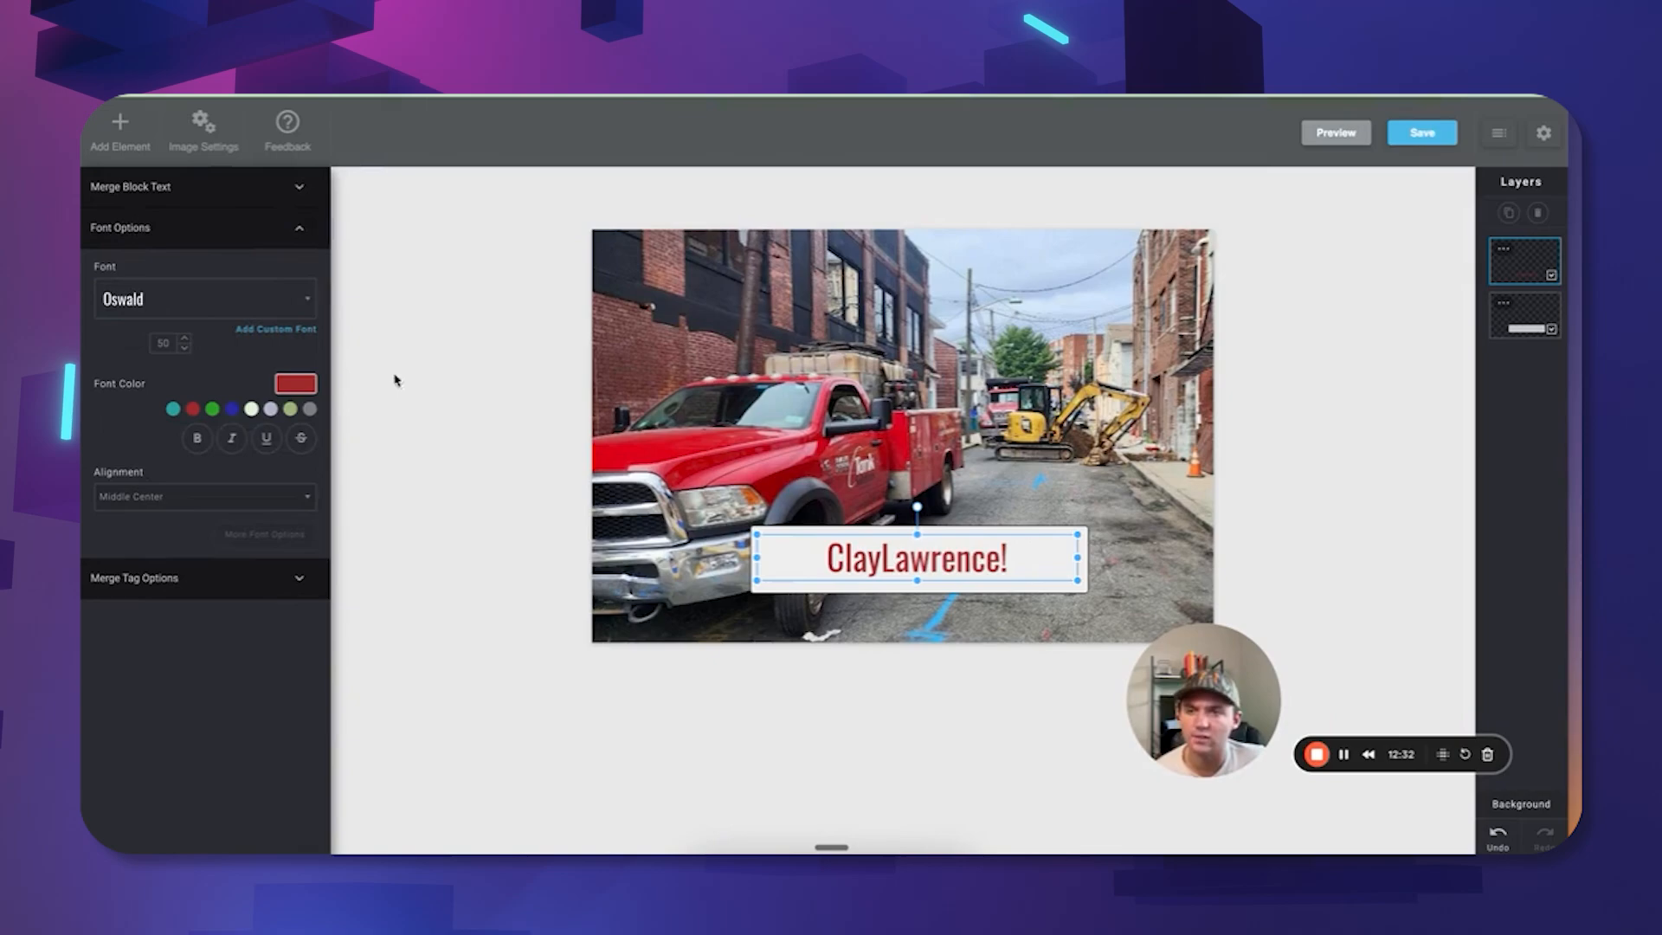
pyautogui.click(185, 341)
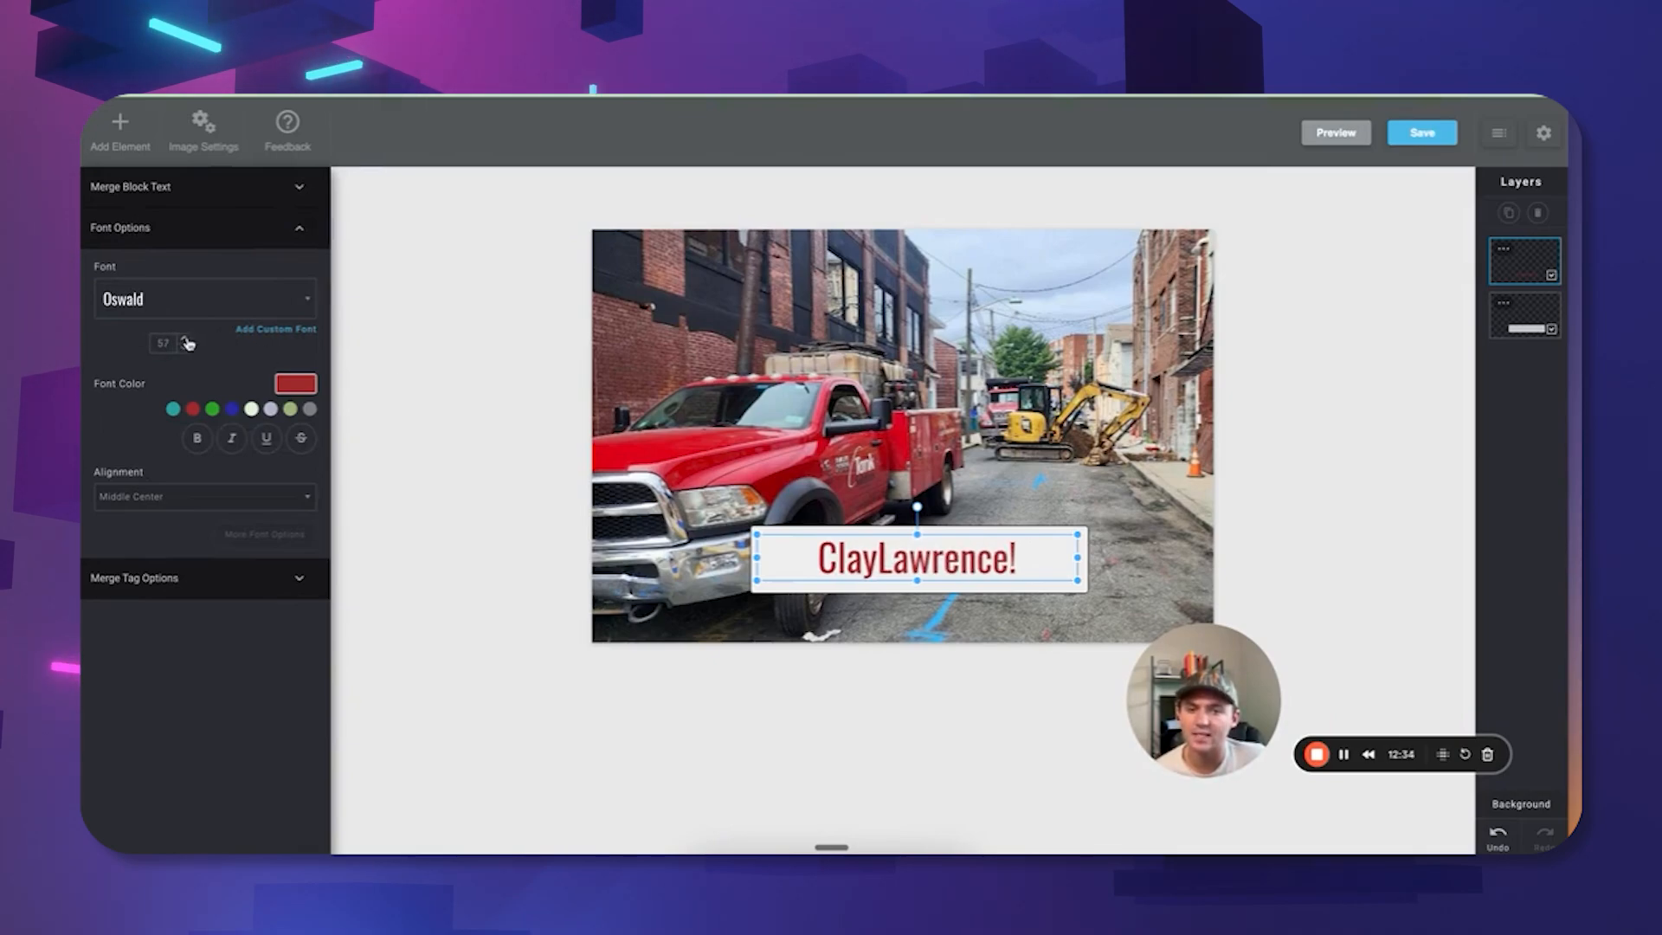
pyautogui.click(185, 339)
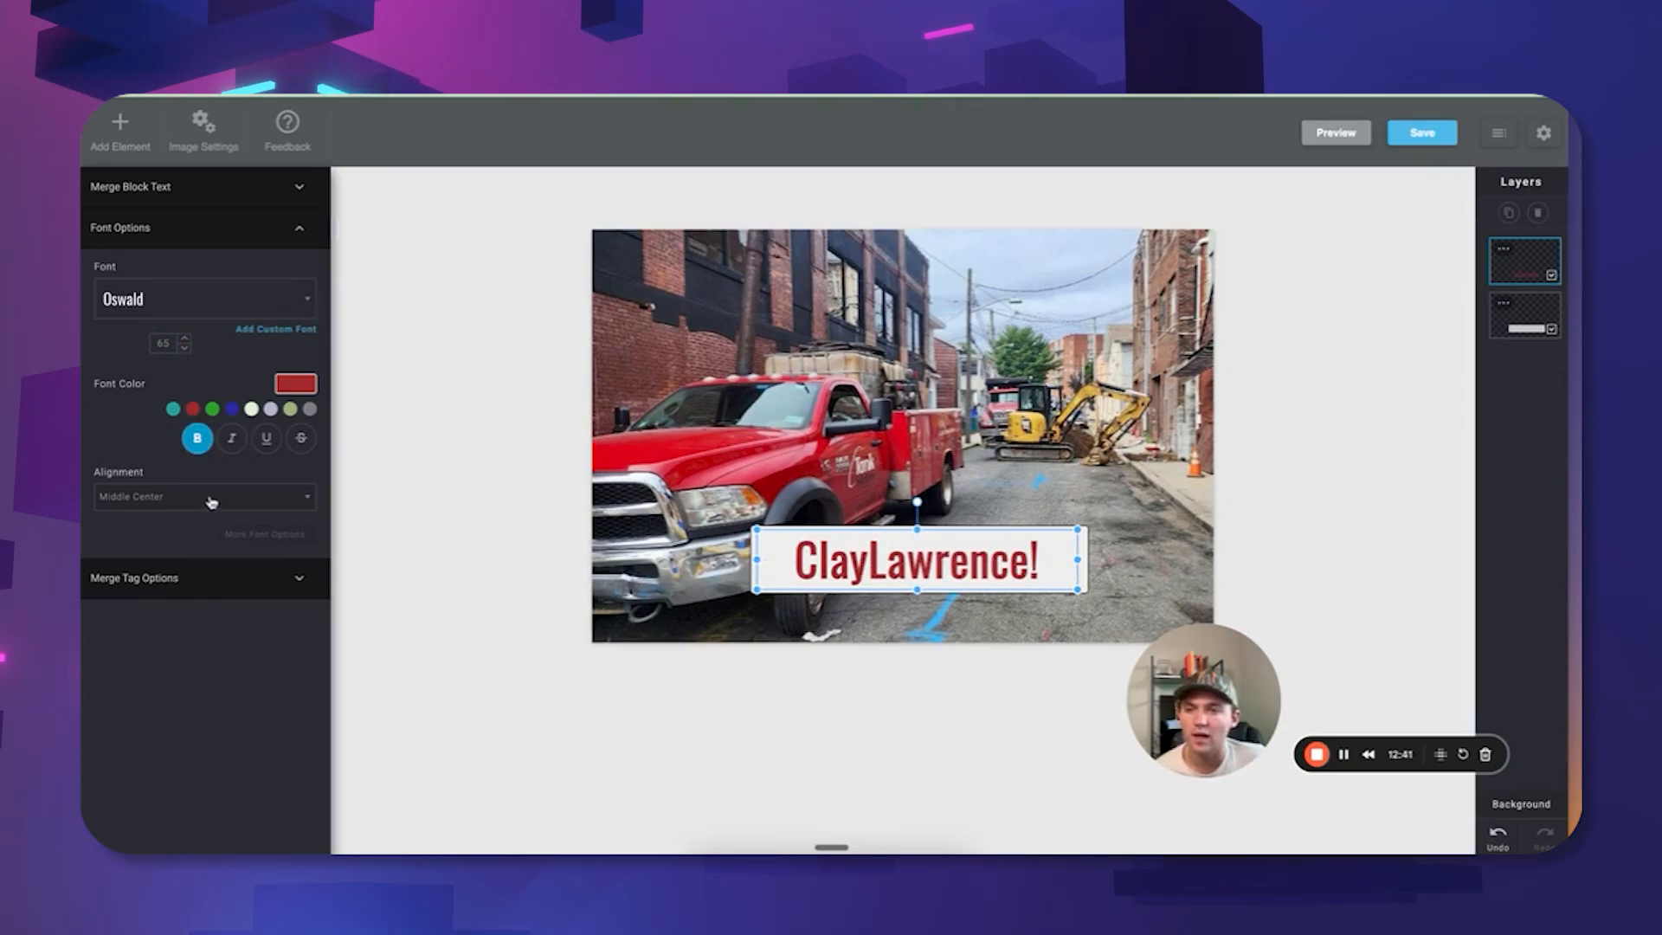
pyautogui.click(210, 576)
pyautogui.click(190, 400)
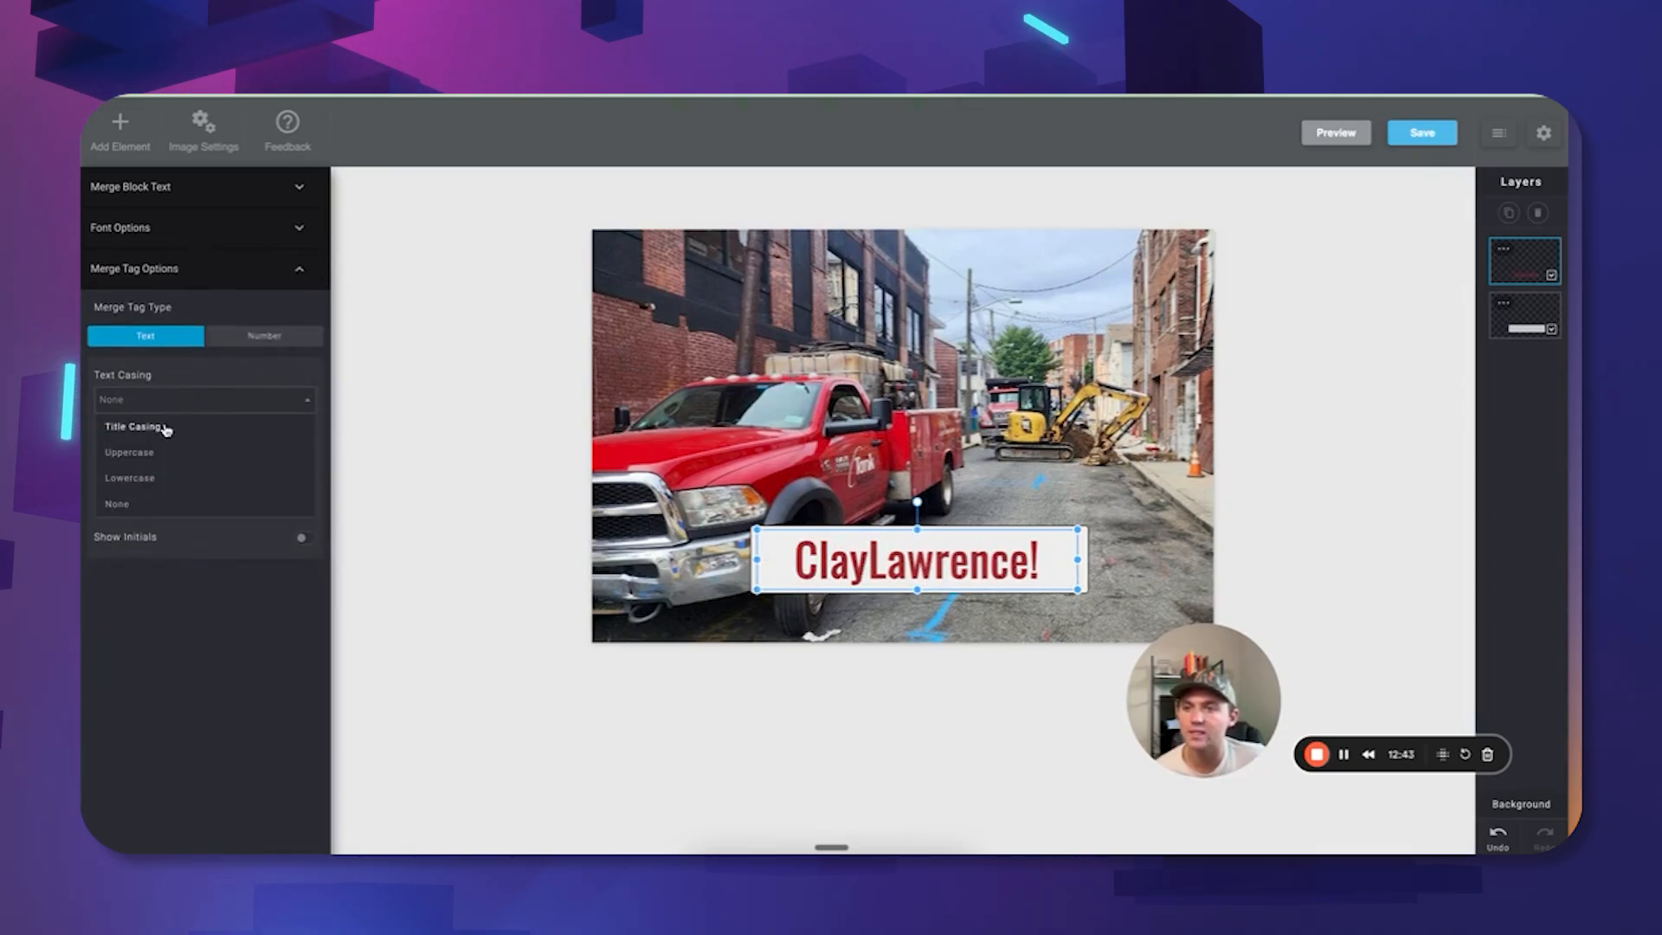
pyautogui.click(132, 427)
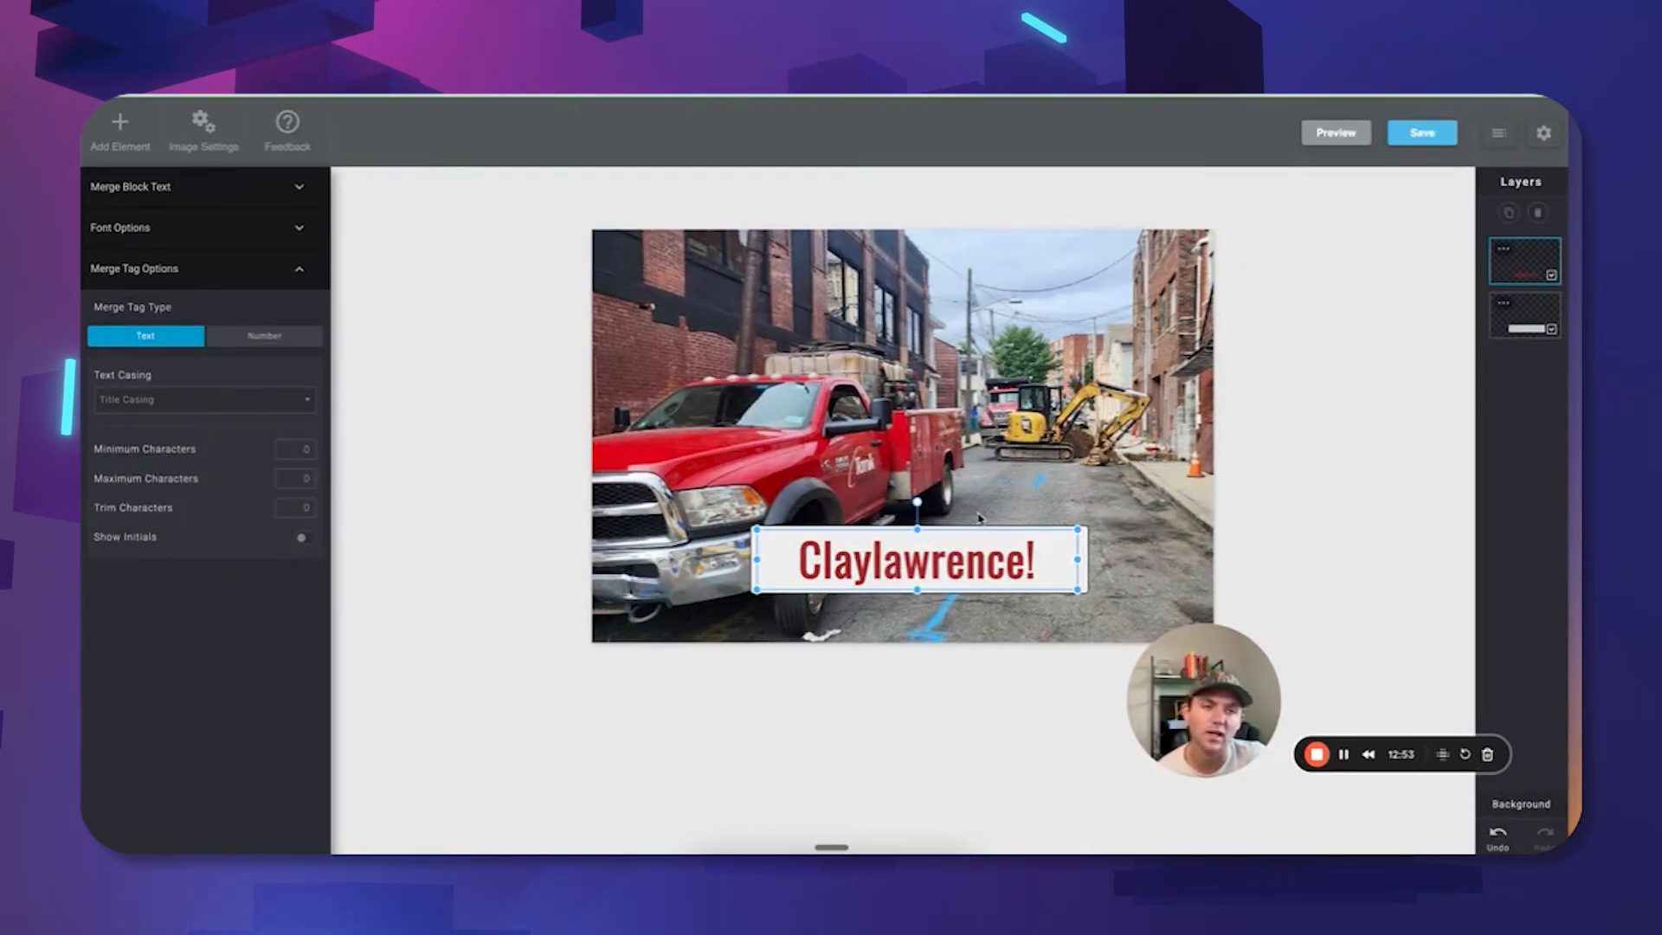
# Save the personalised image as 'test' and select the MERGE_TAG placeholder in its image tag code.
pyautogui.click(1426, 135)
pyautogui.write('t')
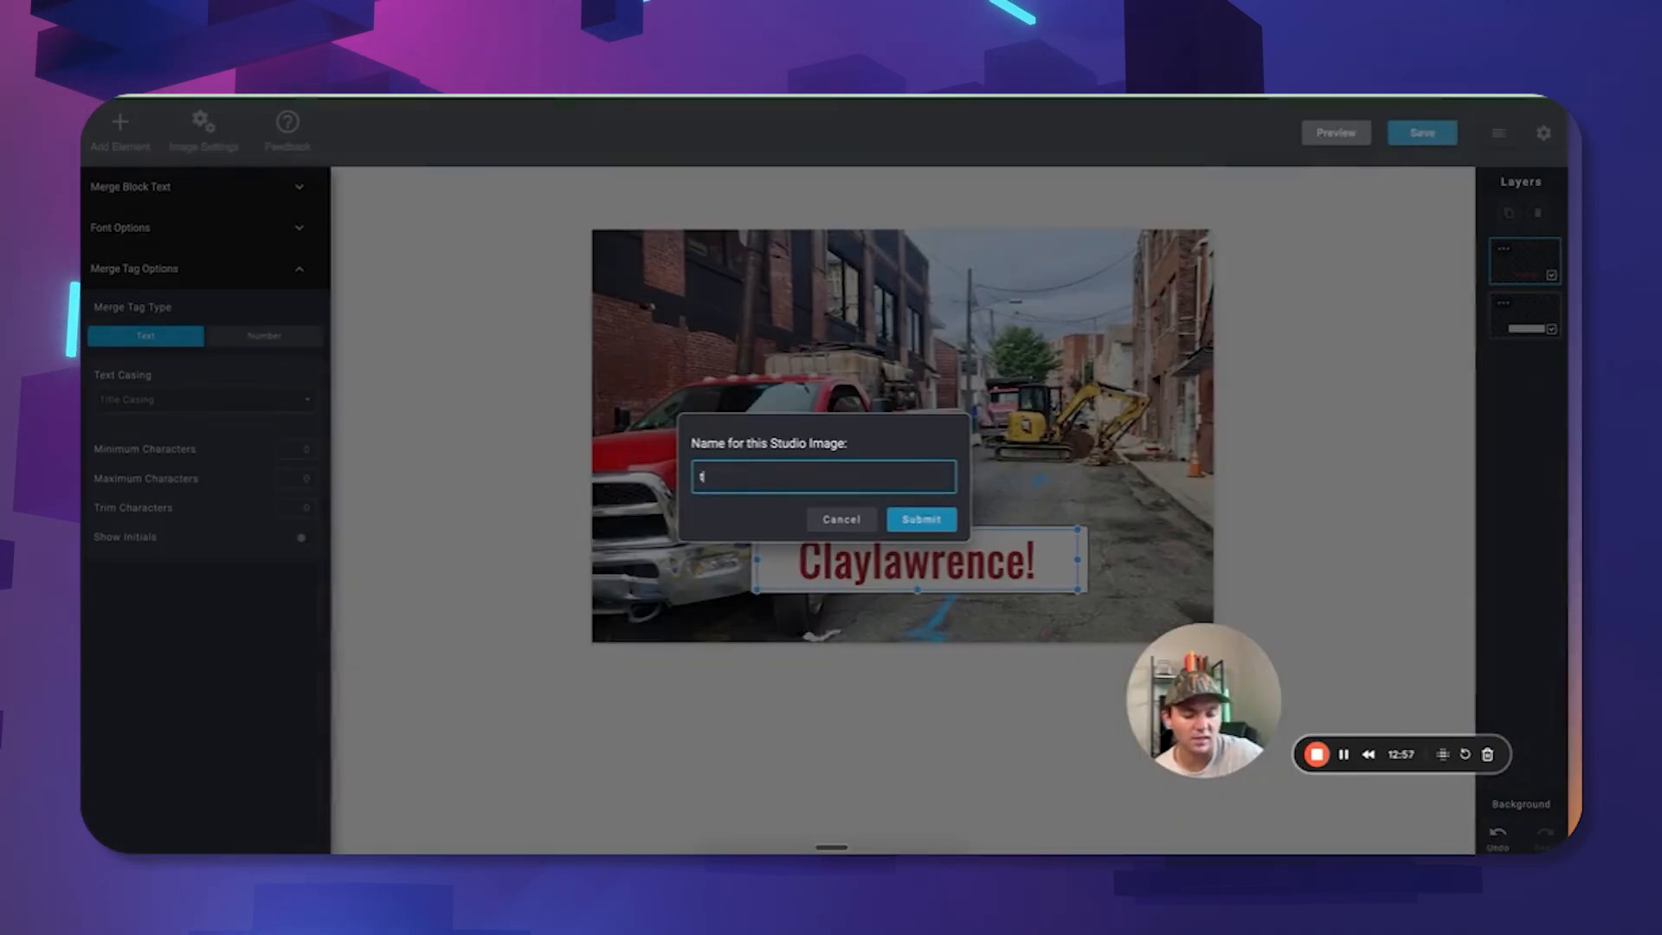
pyautogui.write('est')
pyautogui.click(920, 519)
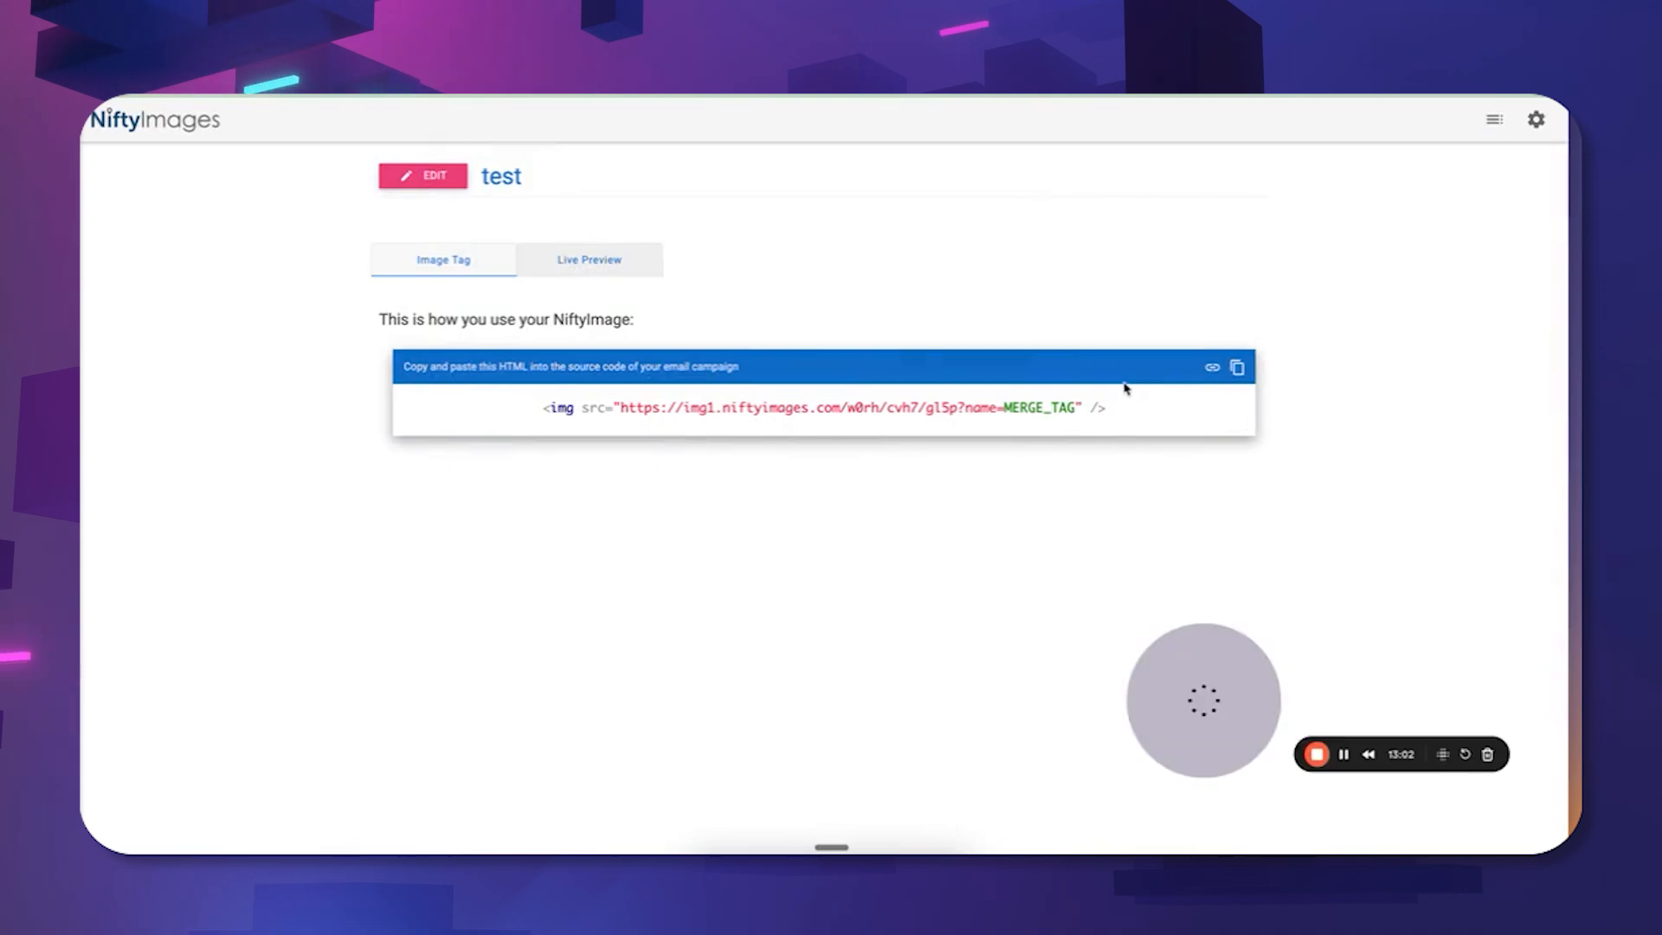
pyautogui.moveTo(1076, 408); pyautogui.dragTo(655, 407)
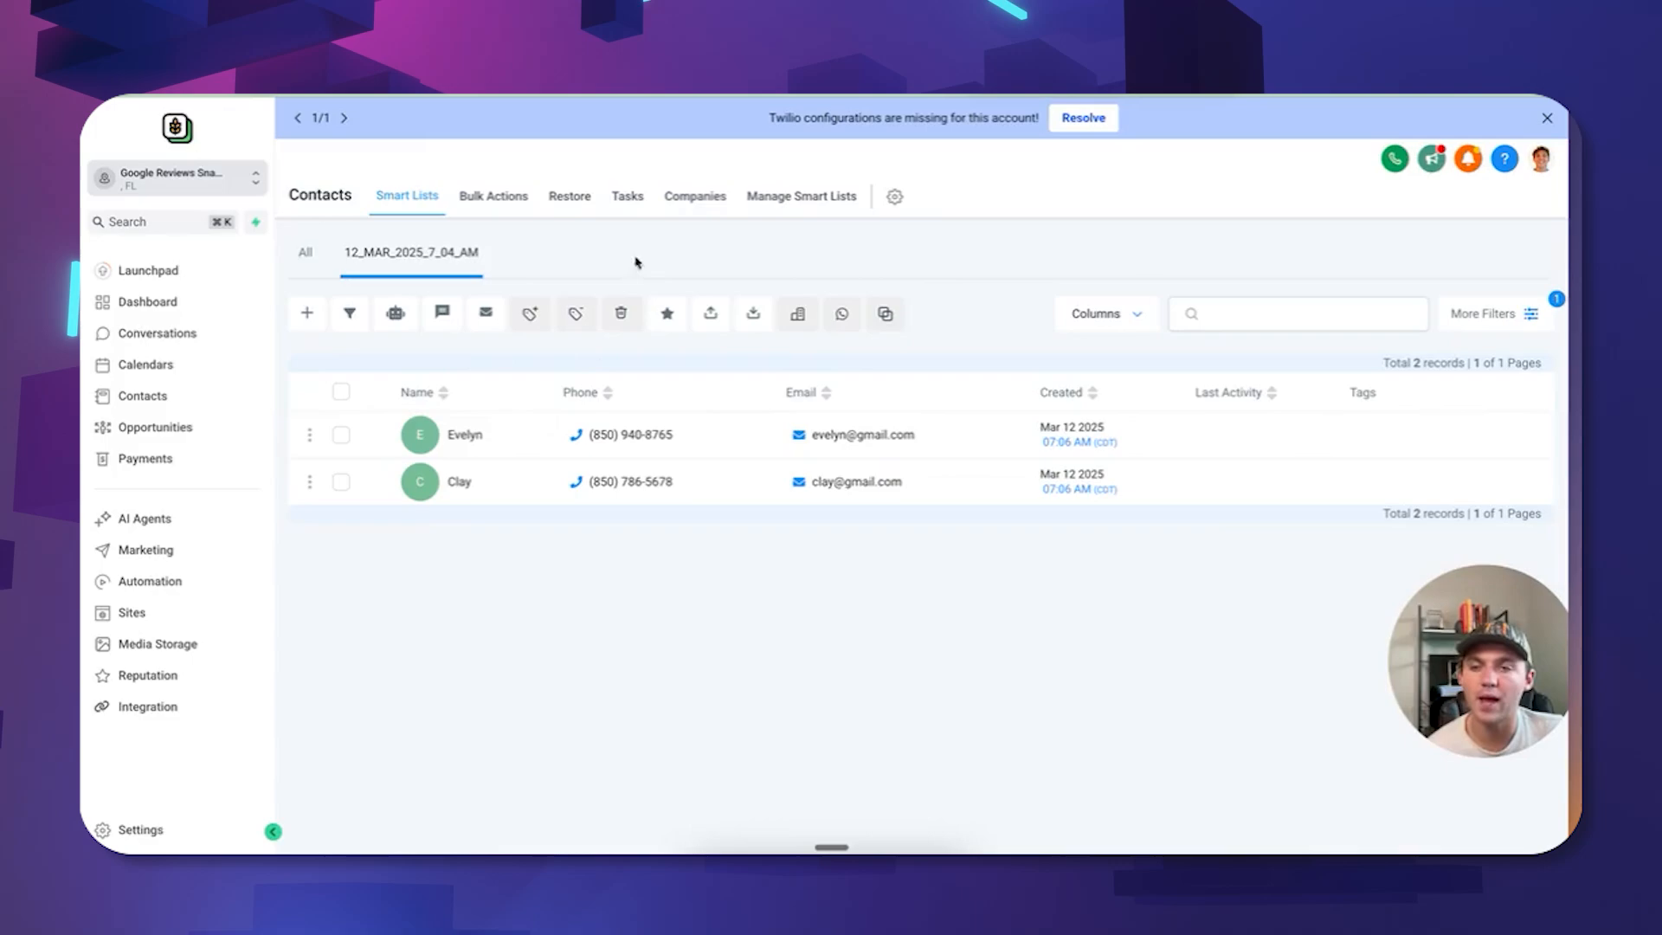
# Go to Reputation and open its Settings tab to reach Reviews AI.
pyautogui.click(134, 678)
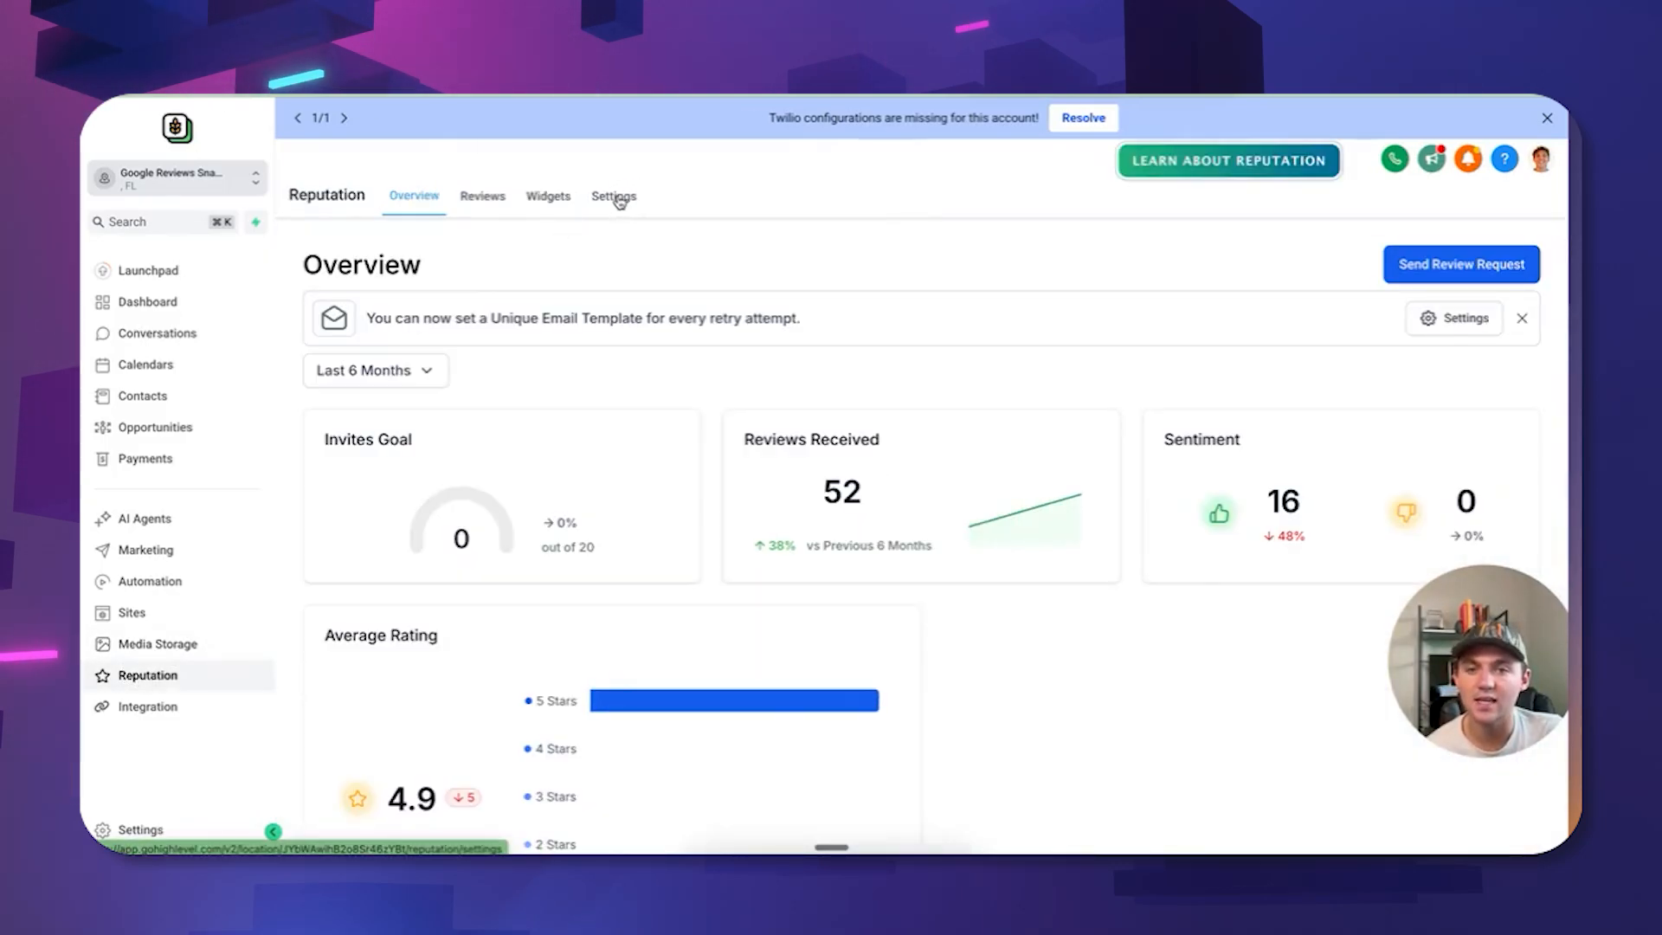
pyautogui.click(613, 196)
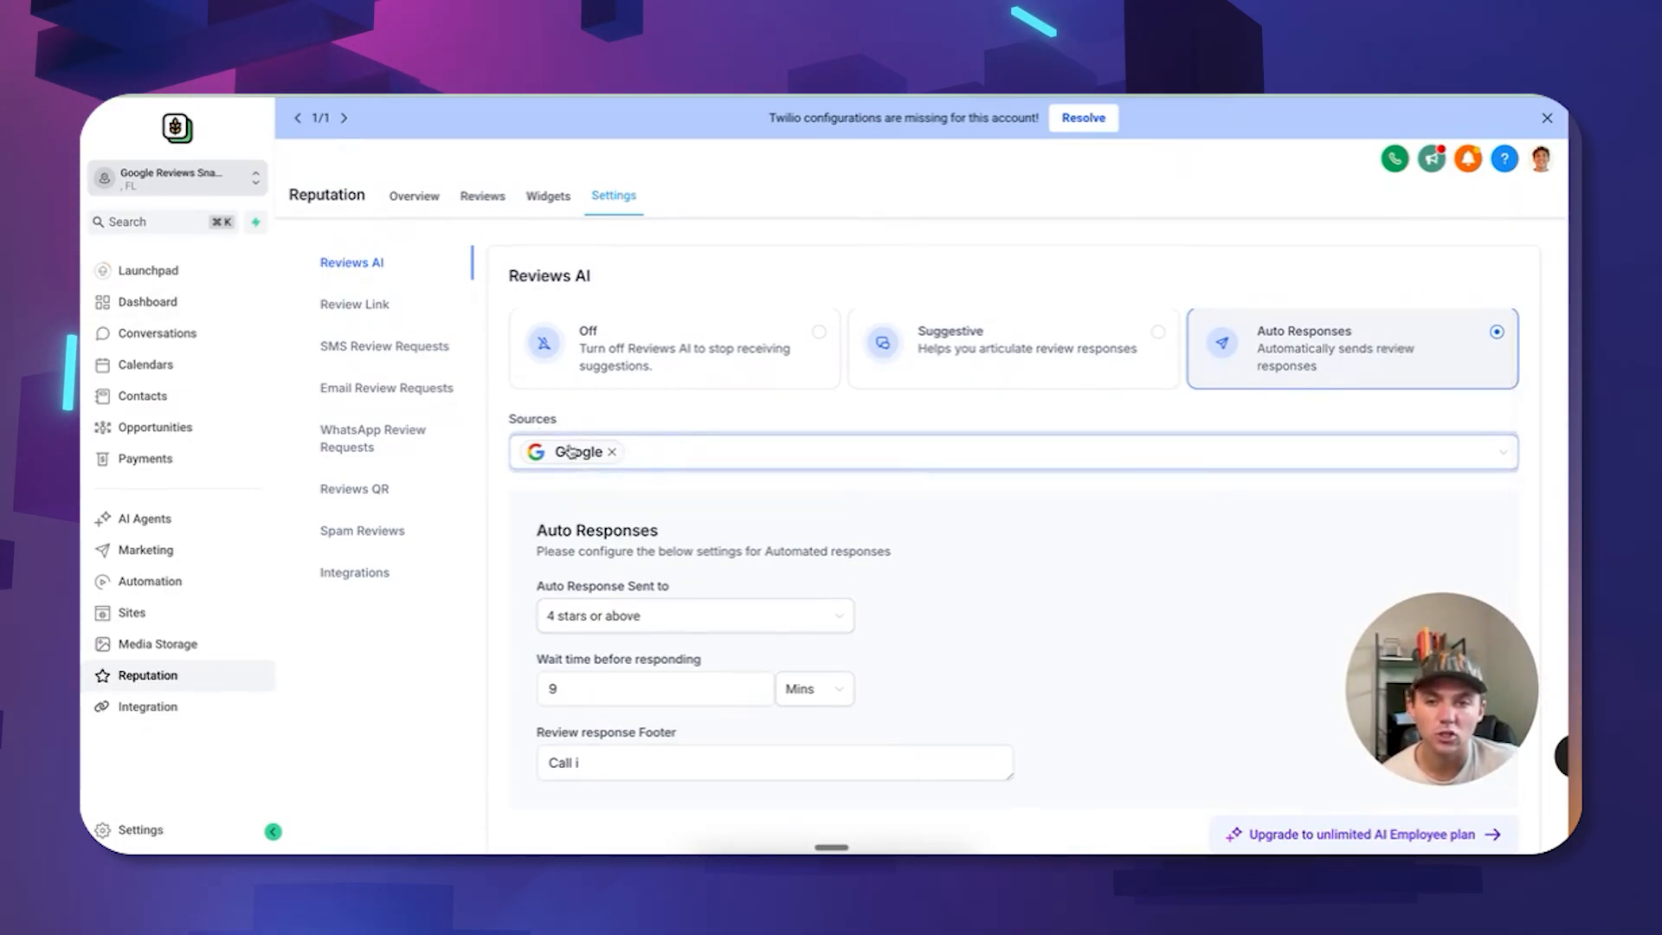
# Add then remove Facebook as a source and keep auto responses at 4 stars or above.
pyautogui.click(666, 457)
pyautogui.click(583, 530)
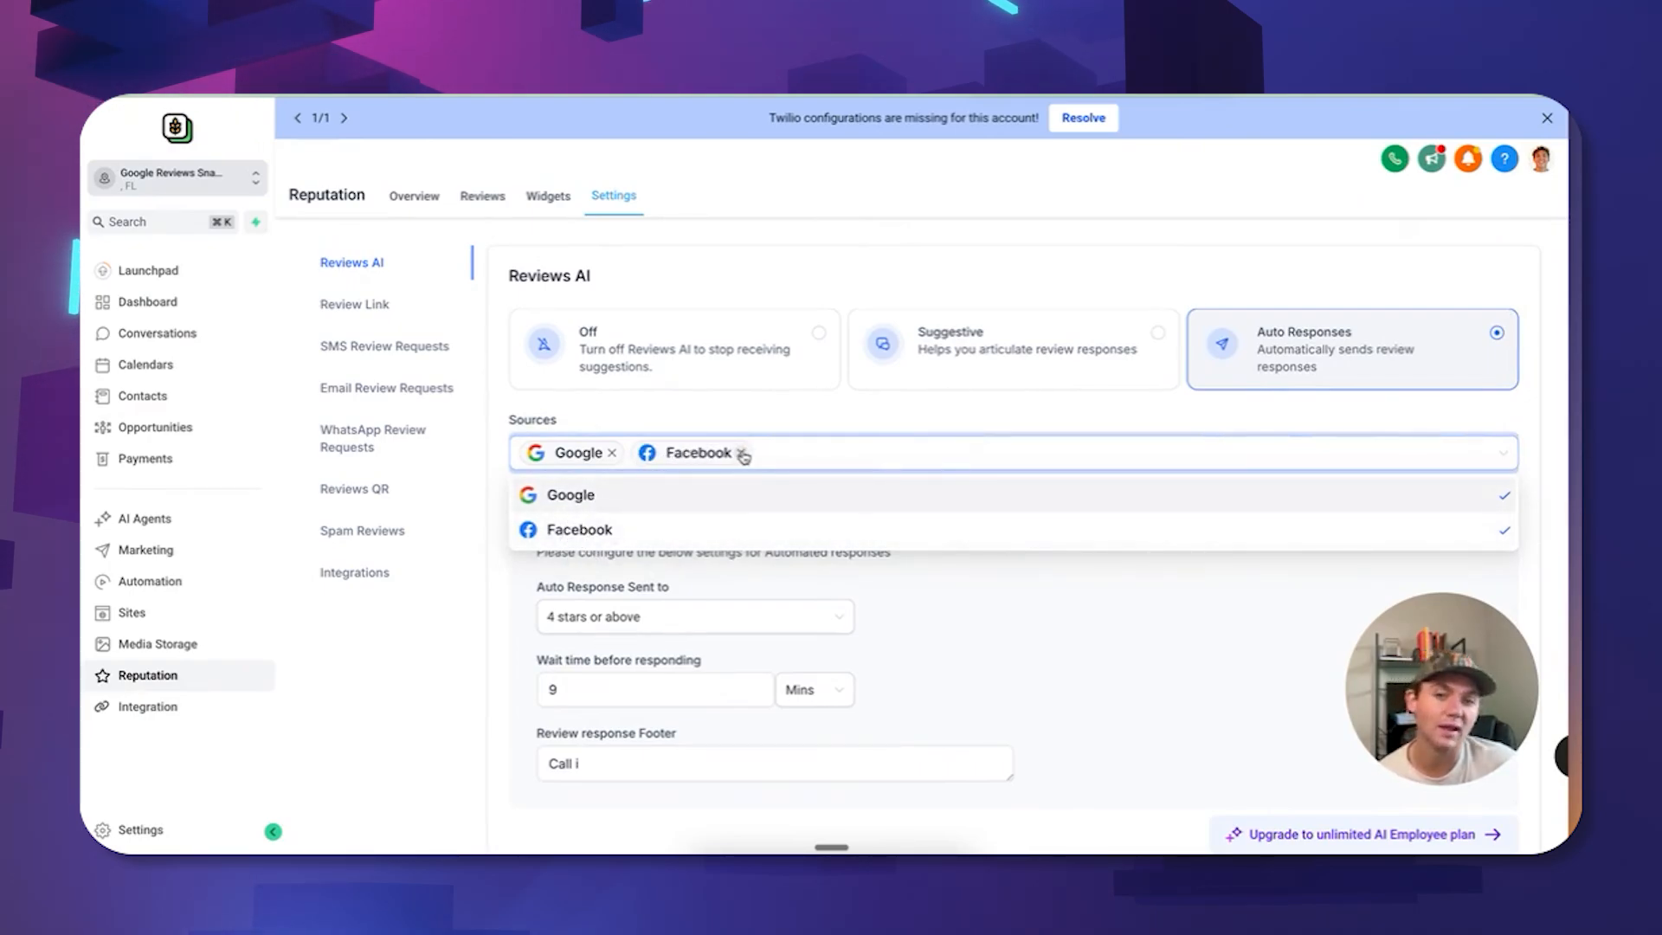
pyautogui.click(741, 452)
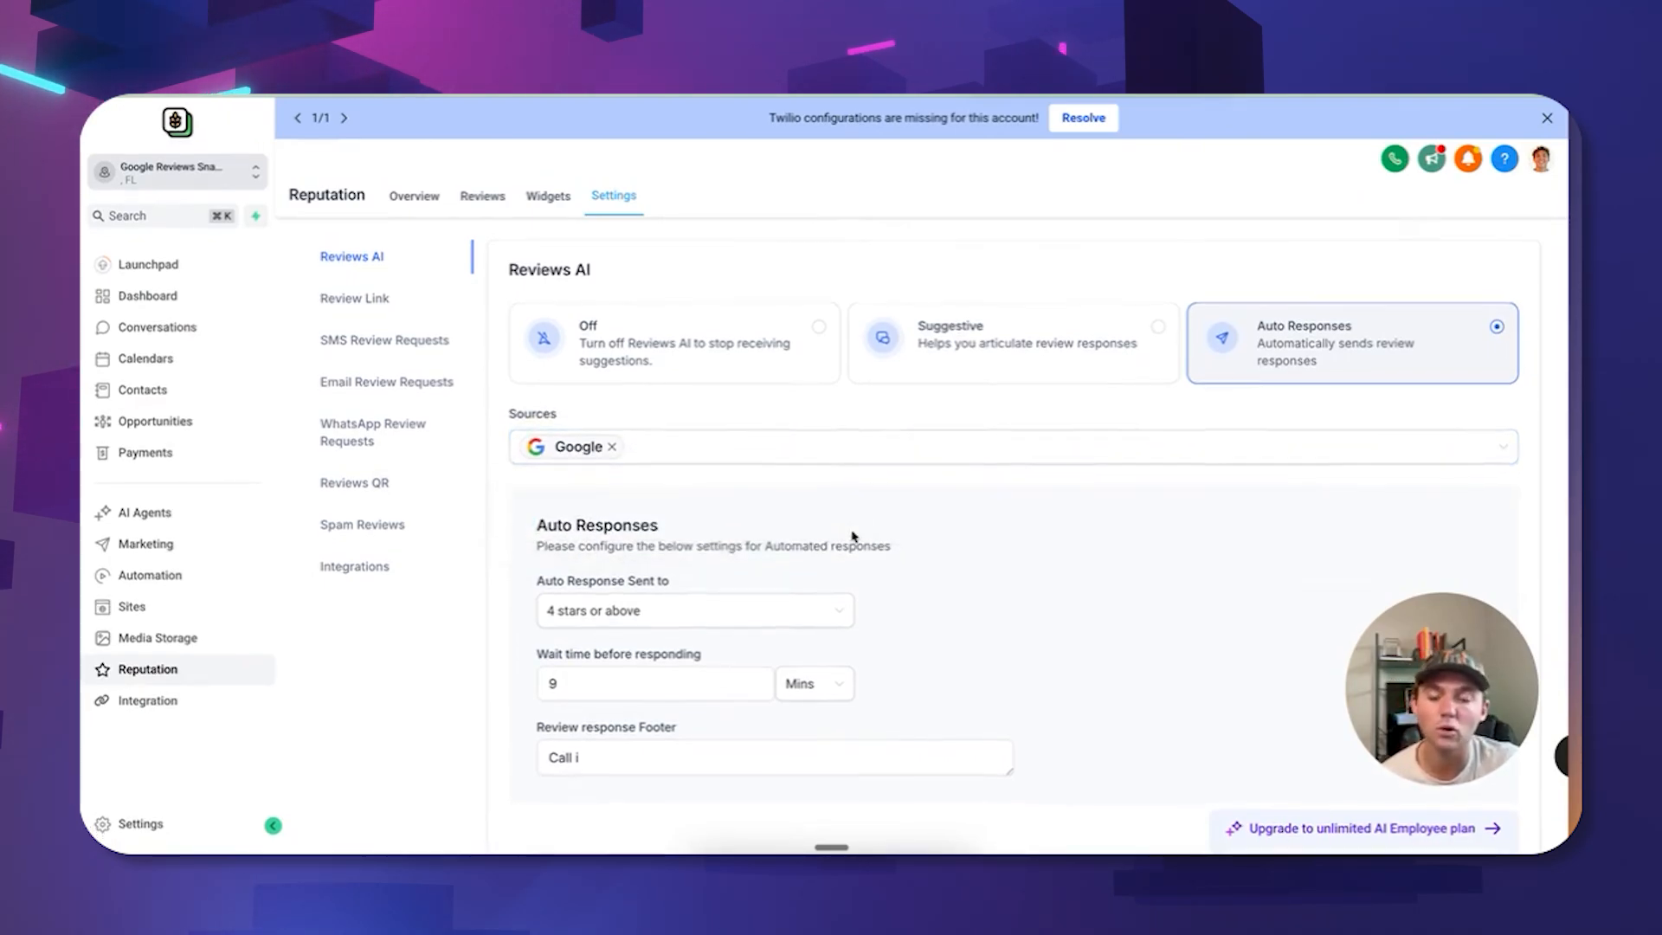
pyautogui.click(664, 623)
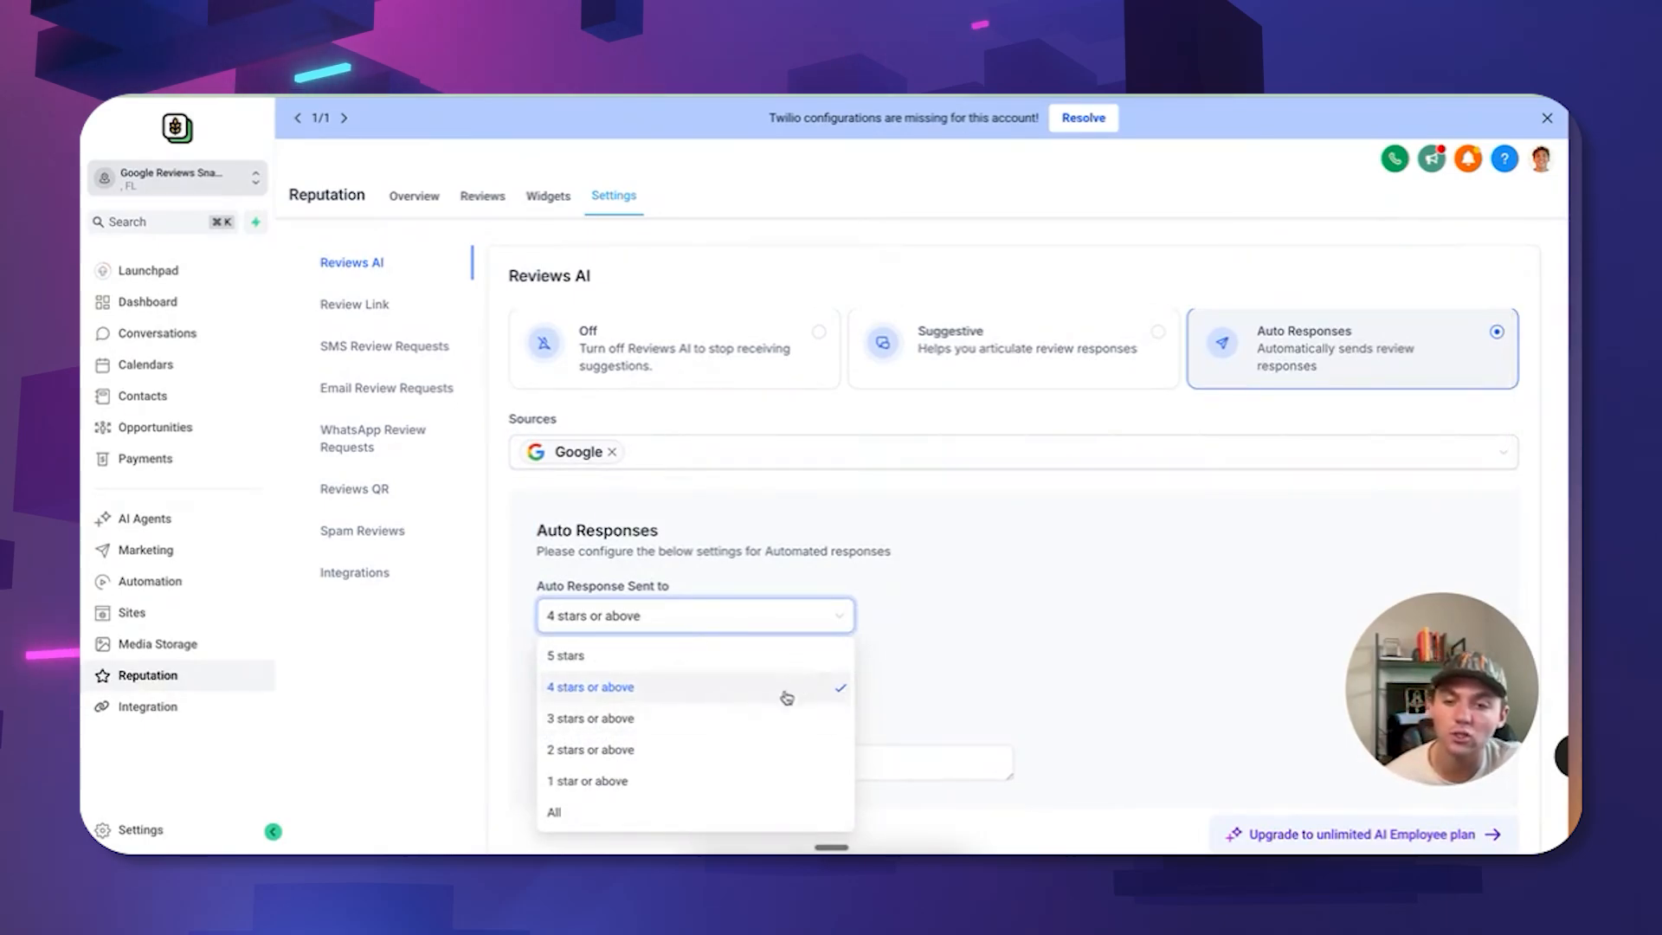
pyautogui.click(673, 814)
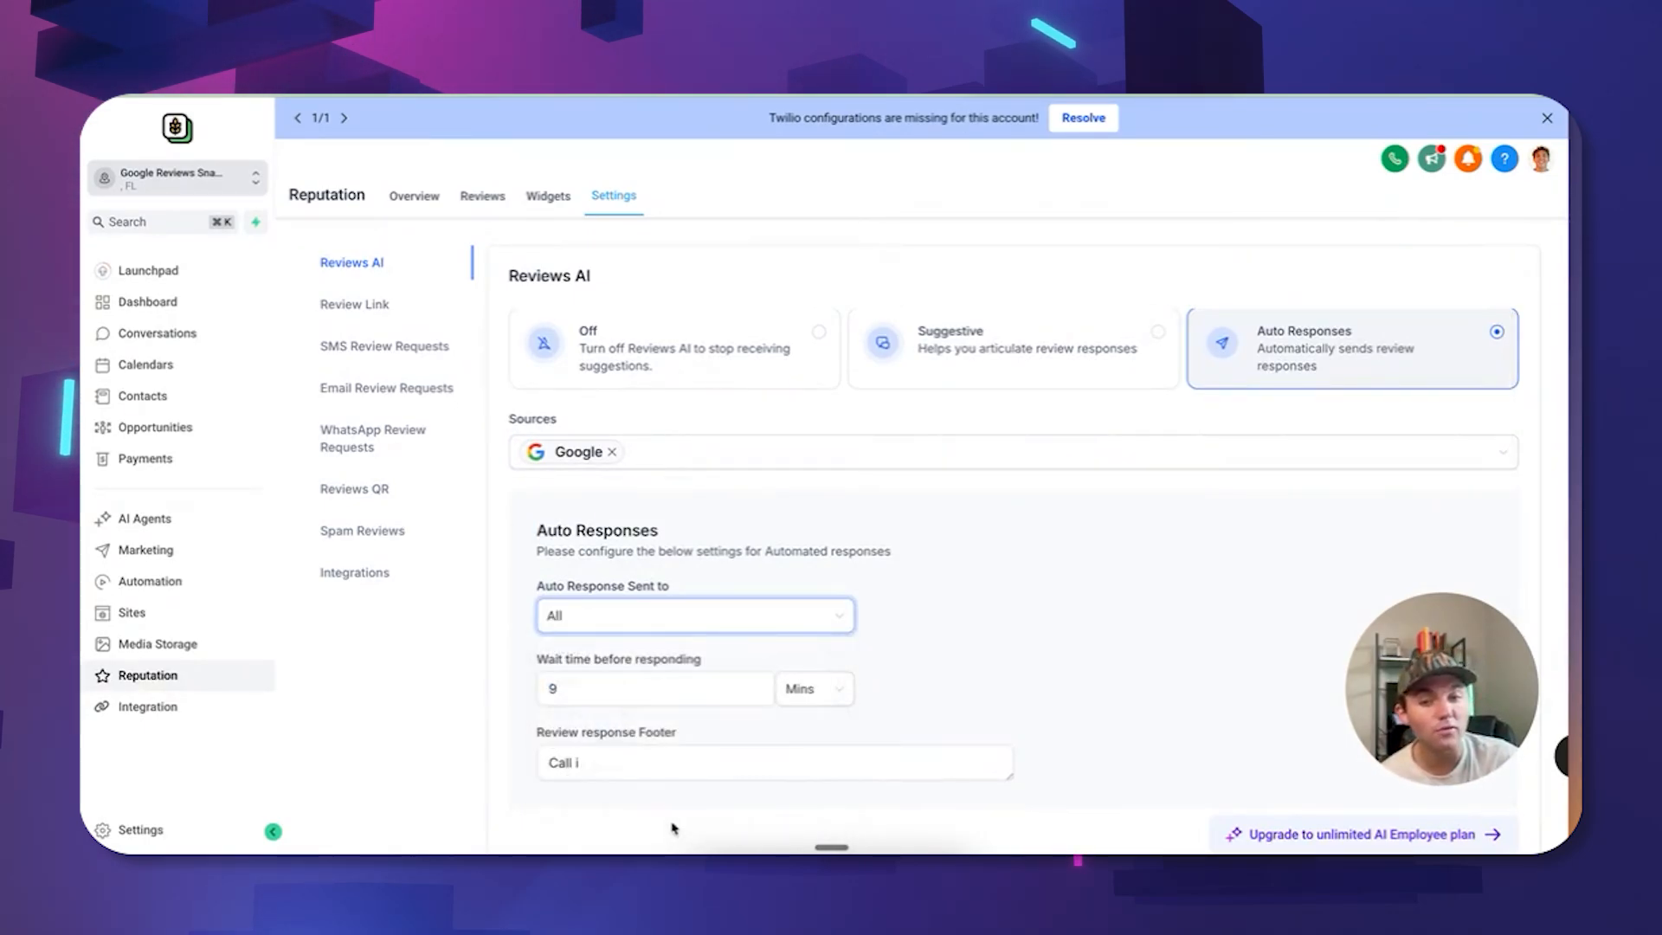
pyautogui.click(697, 617)
pyautogui.click(641, 692)
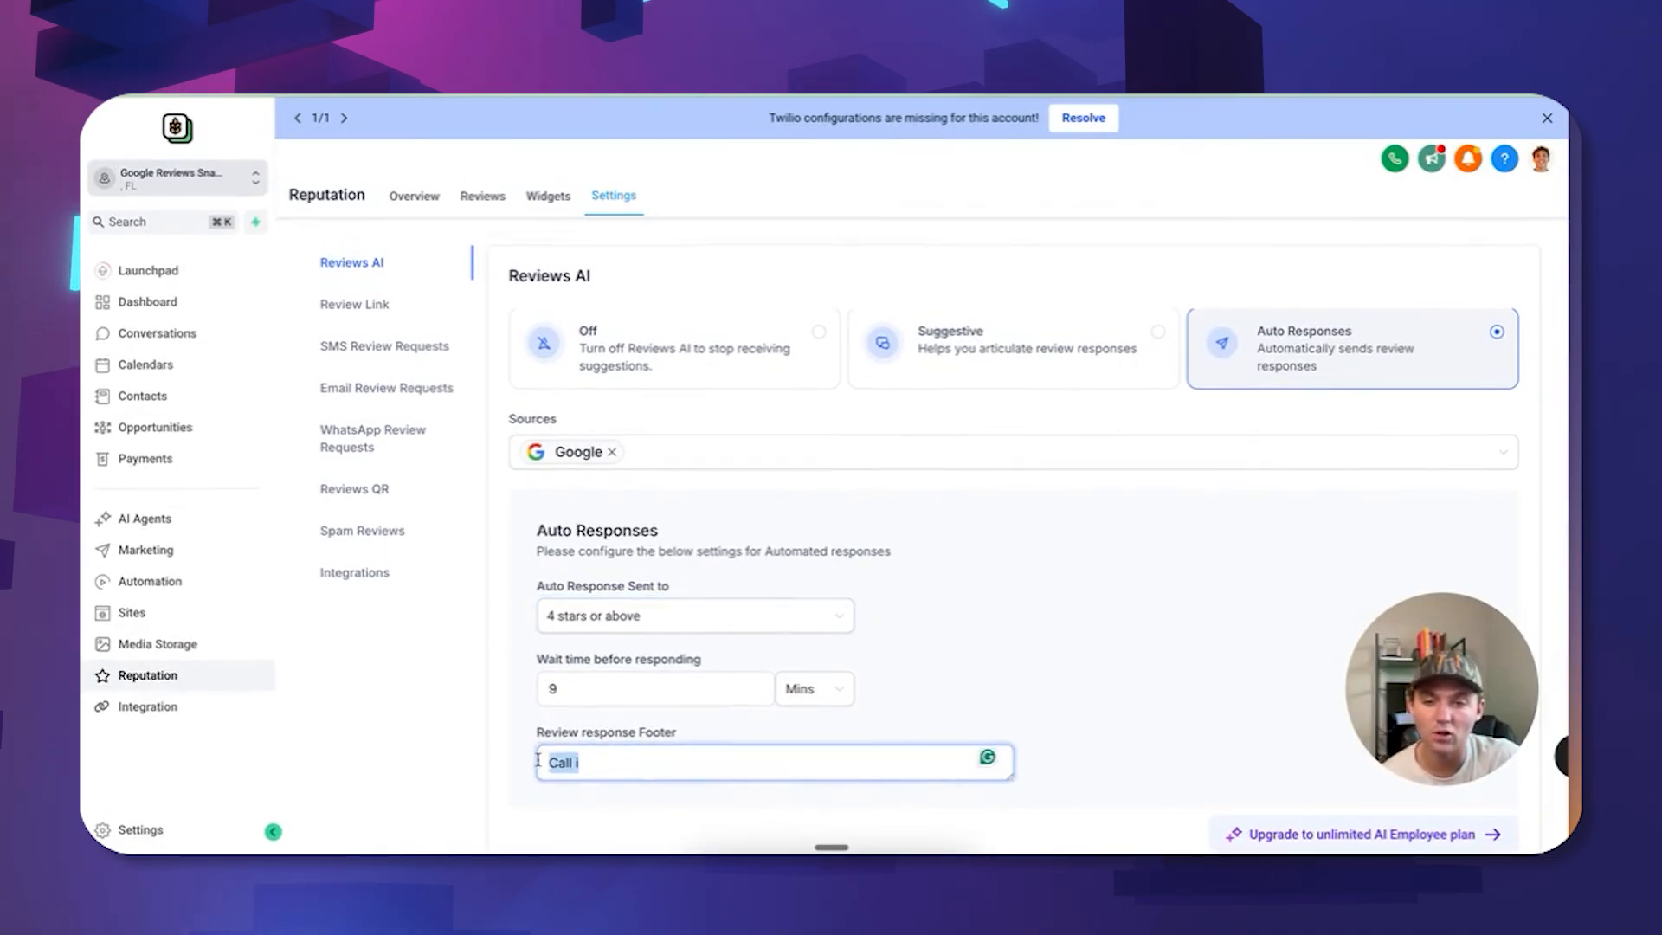
# Delete the review response footer text, leaving it empty.
pyautogui.press('BackSpace')
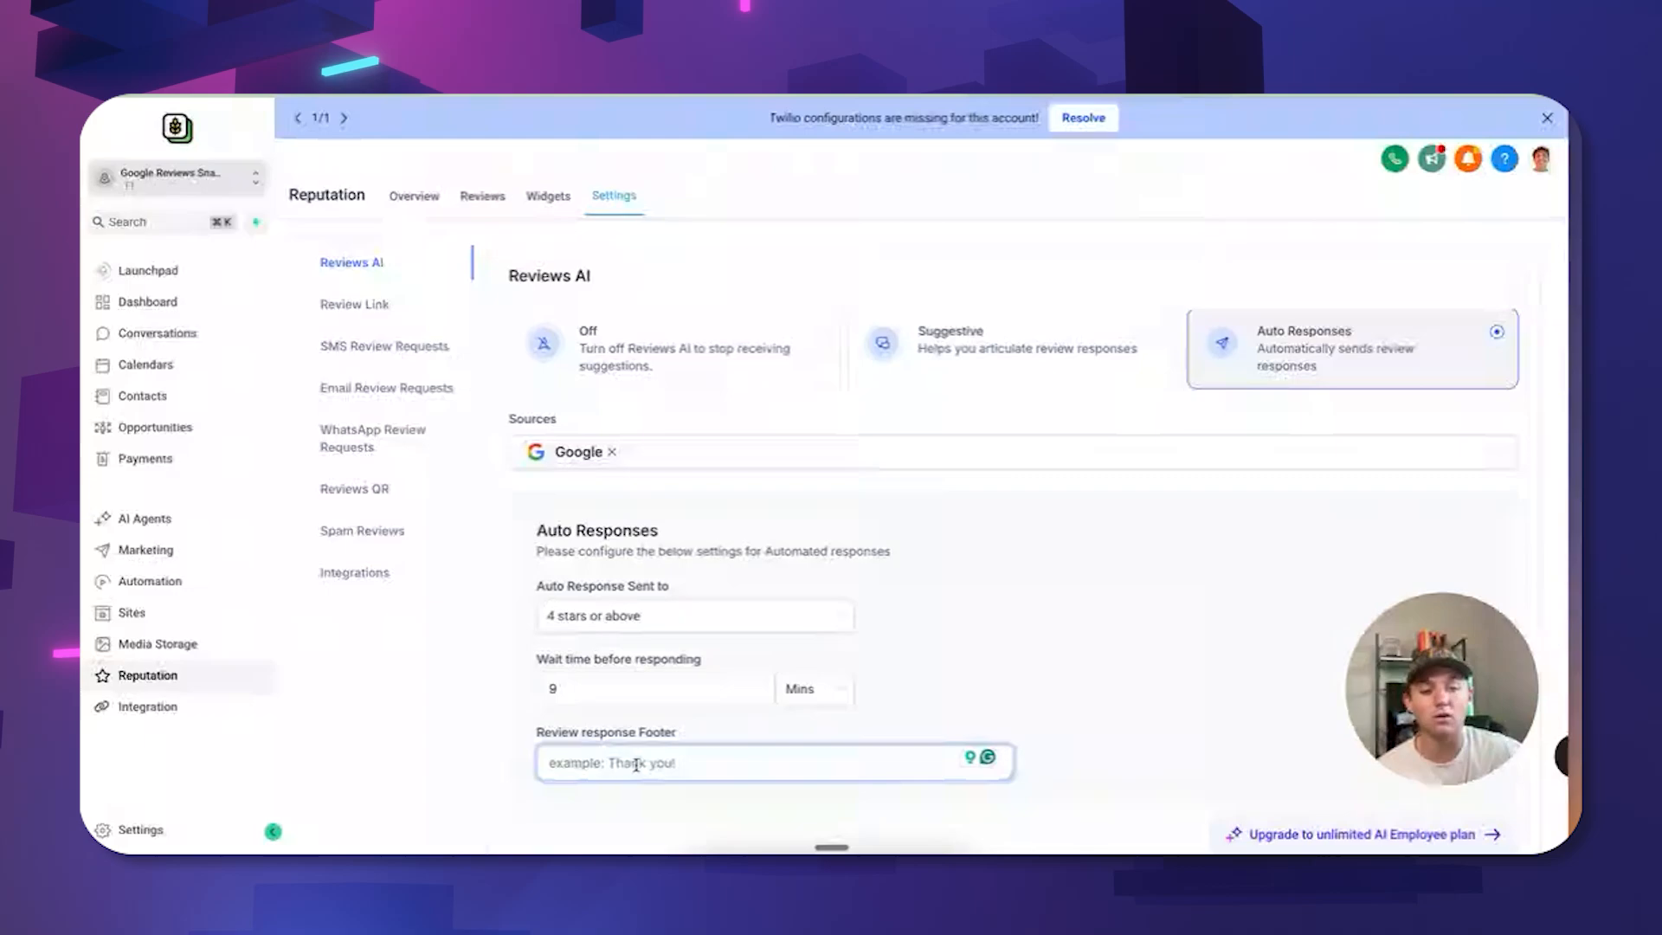
pyautogui.click(1100, 564)
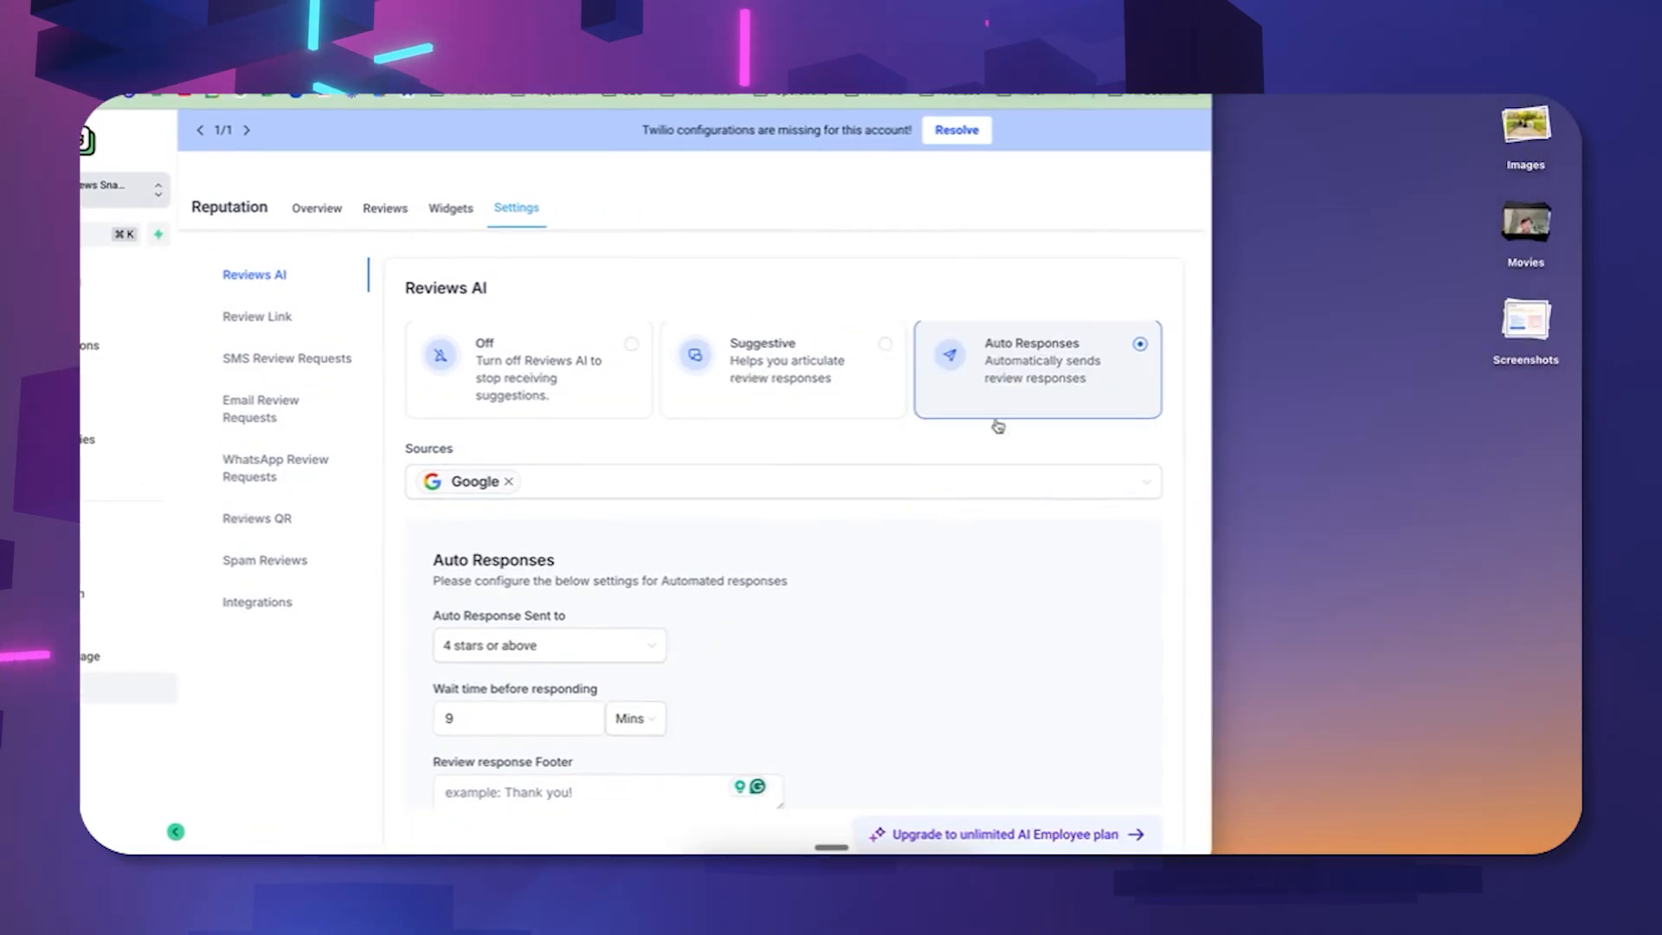
pyautogui.scroll(-1, 934, 519)
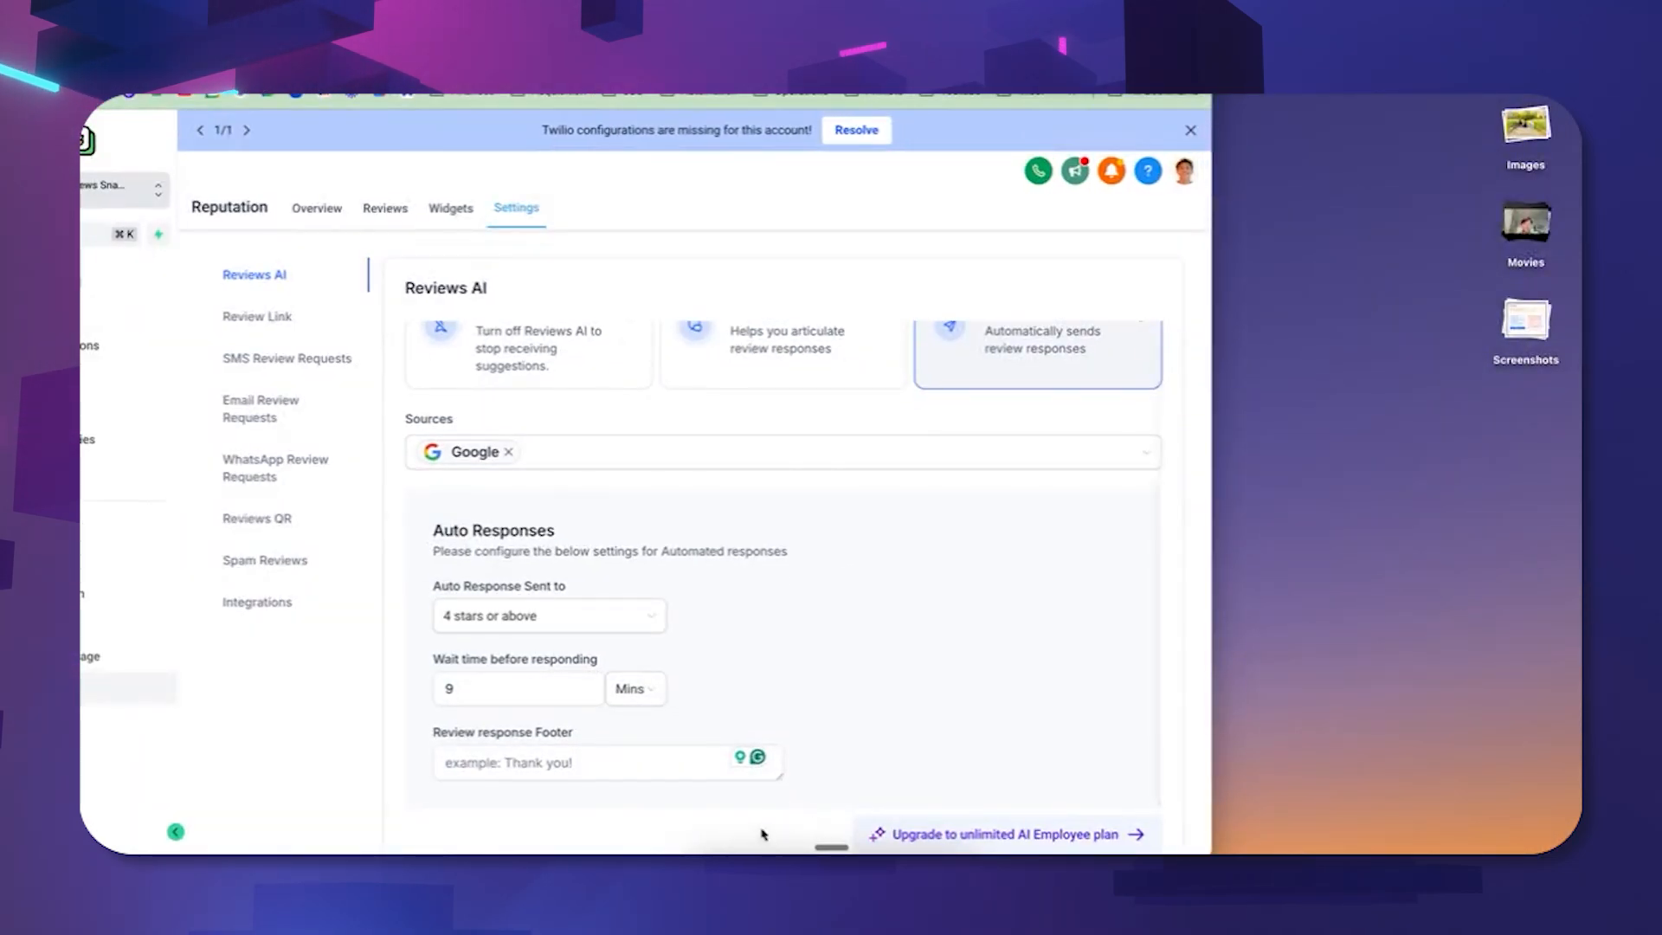
pyautogui.scroll(1, 662, 762)
pyautogui.scroll(-1, 690, 764)
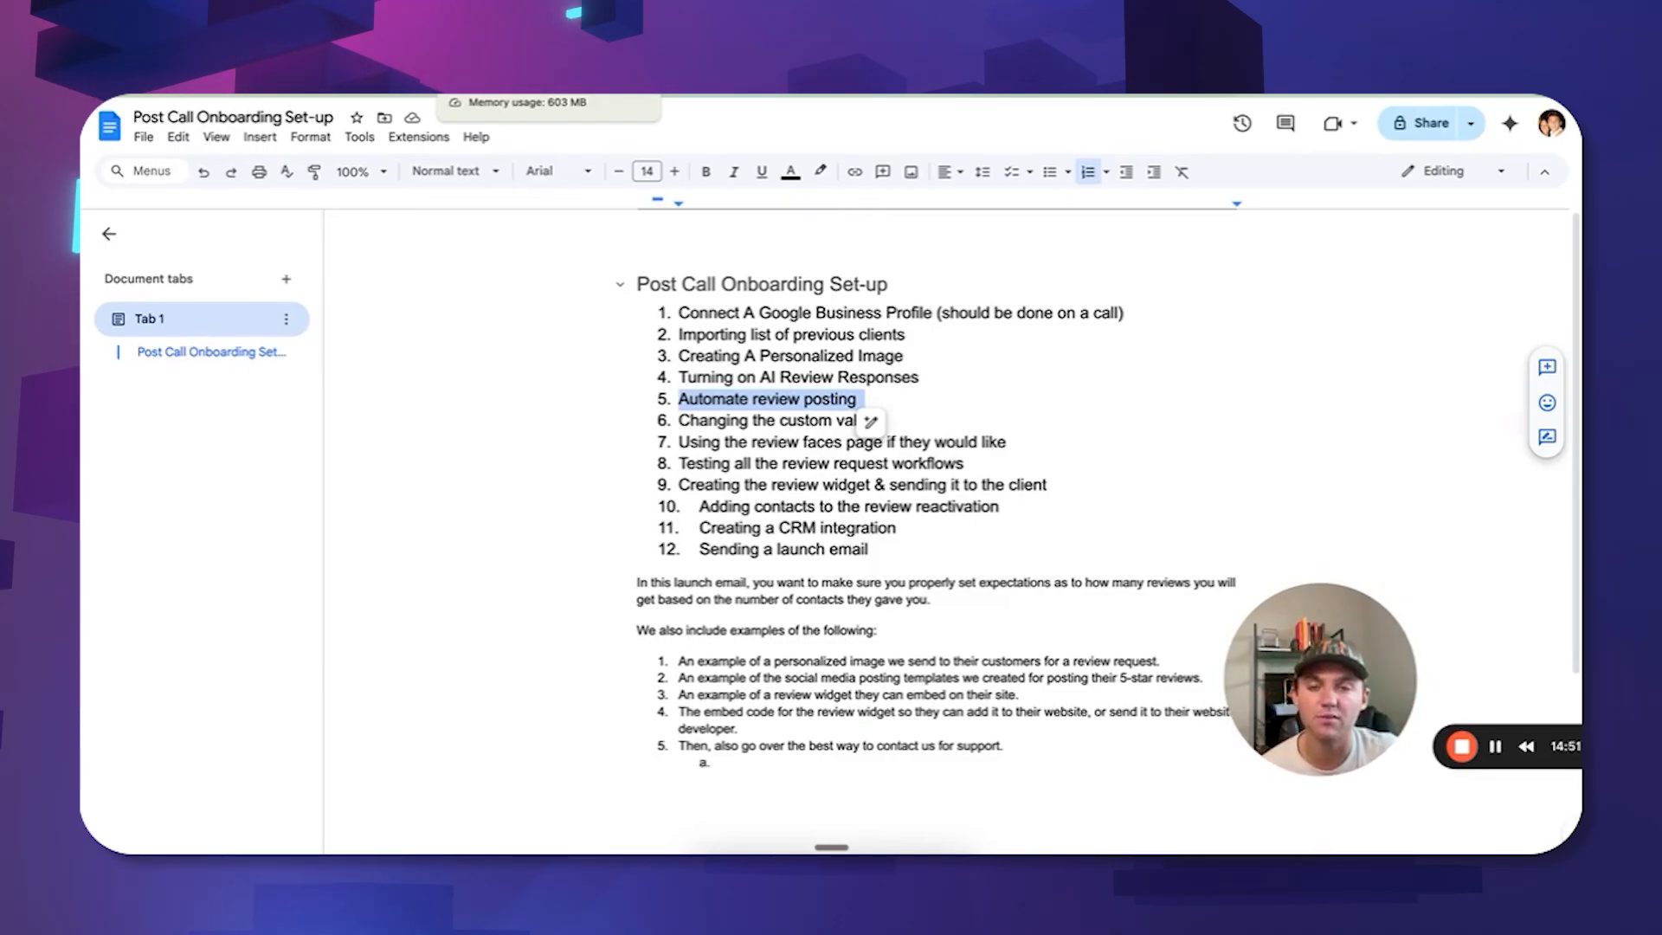
pyautogui.click(519, 97)
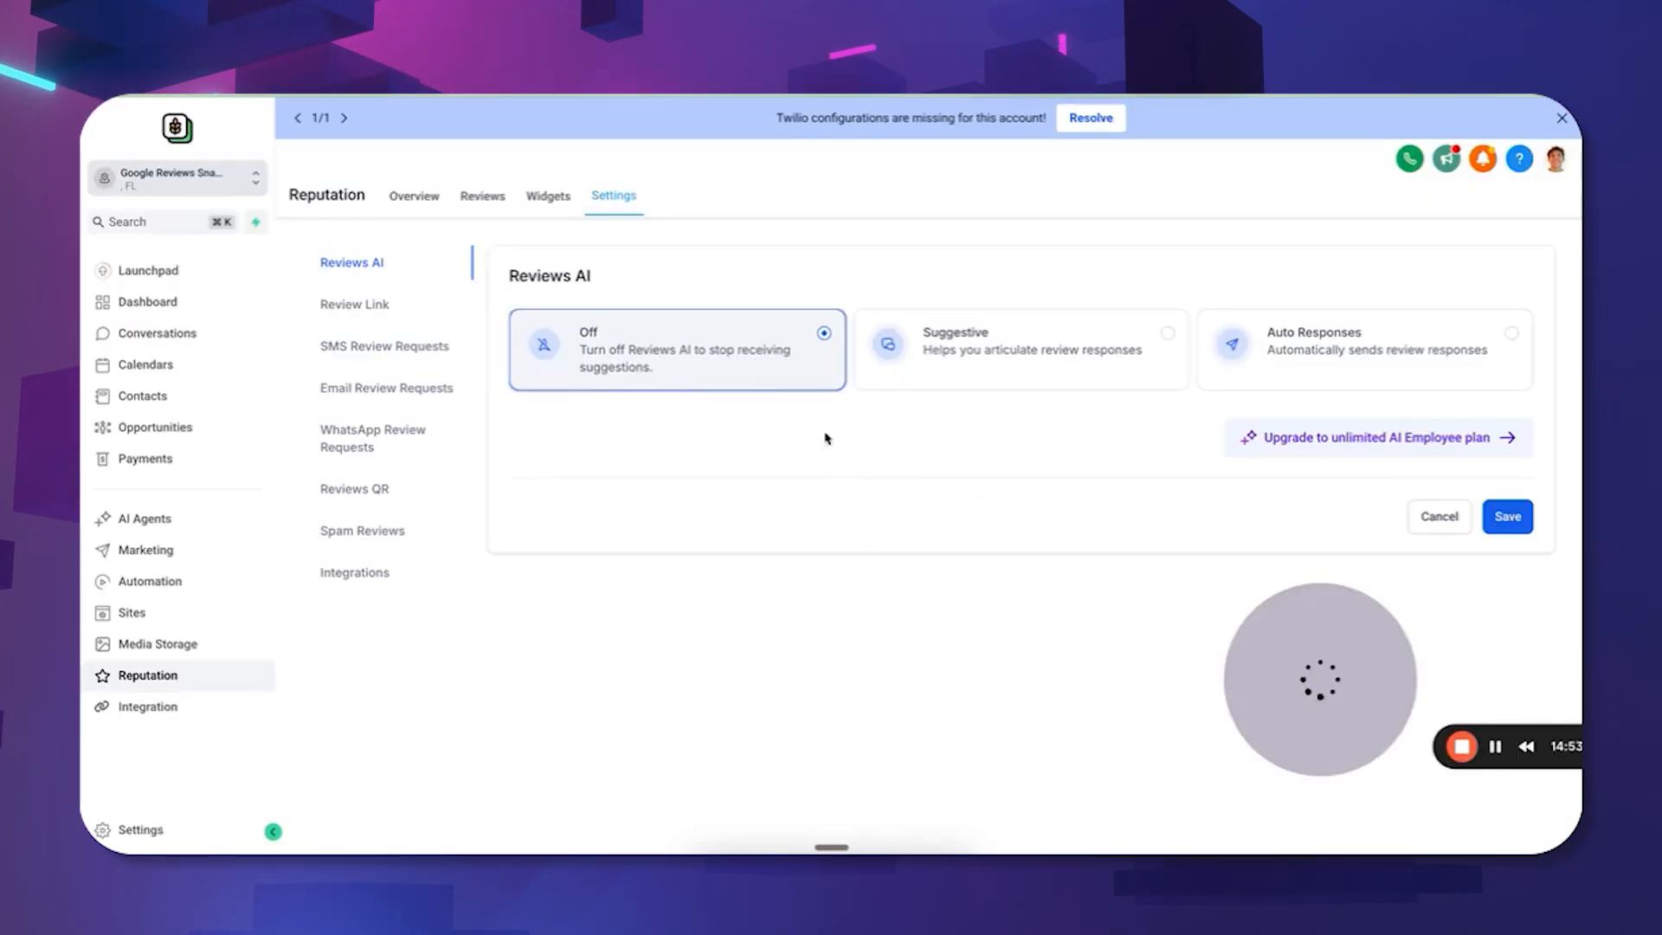
# In Marketing > Social Planner, view and close the New Account dialog, then bring up New Post options.
pyautogui.click(172, 552)
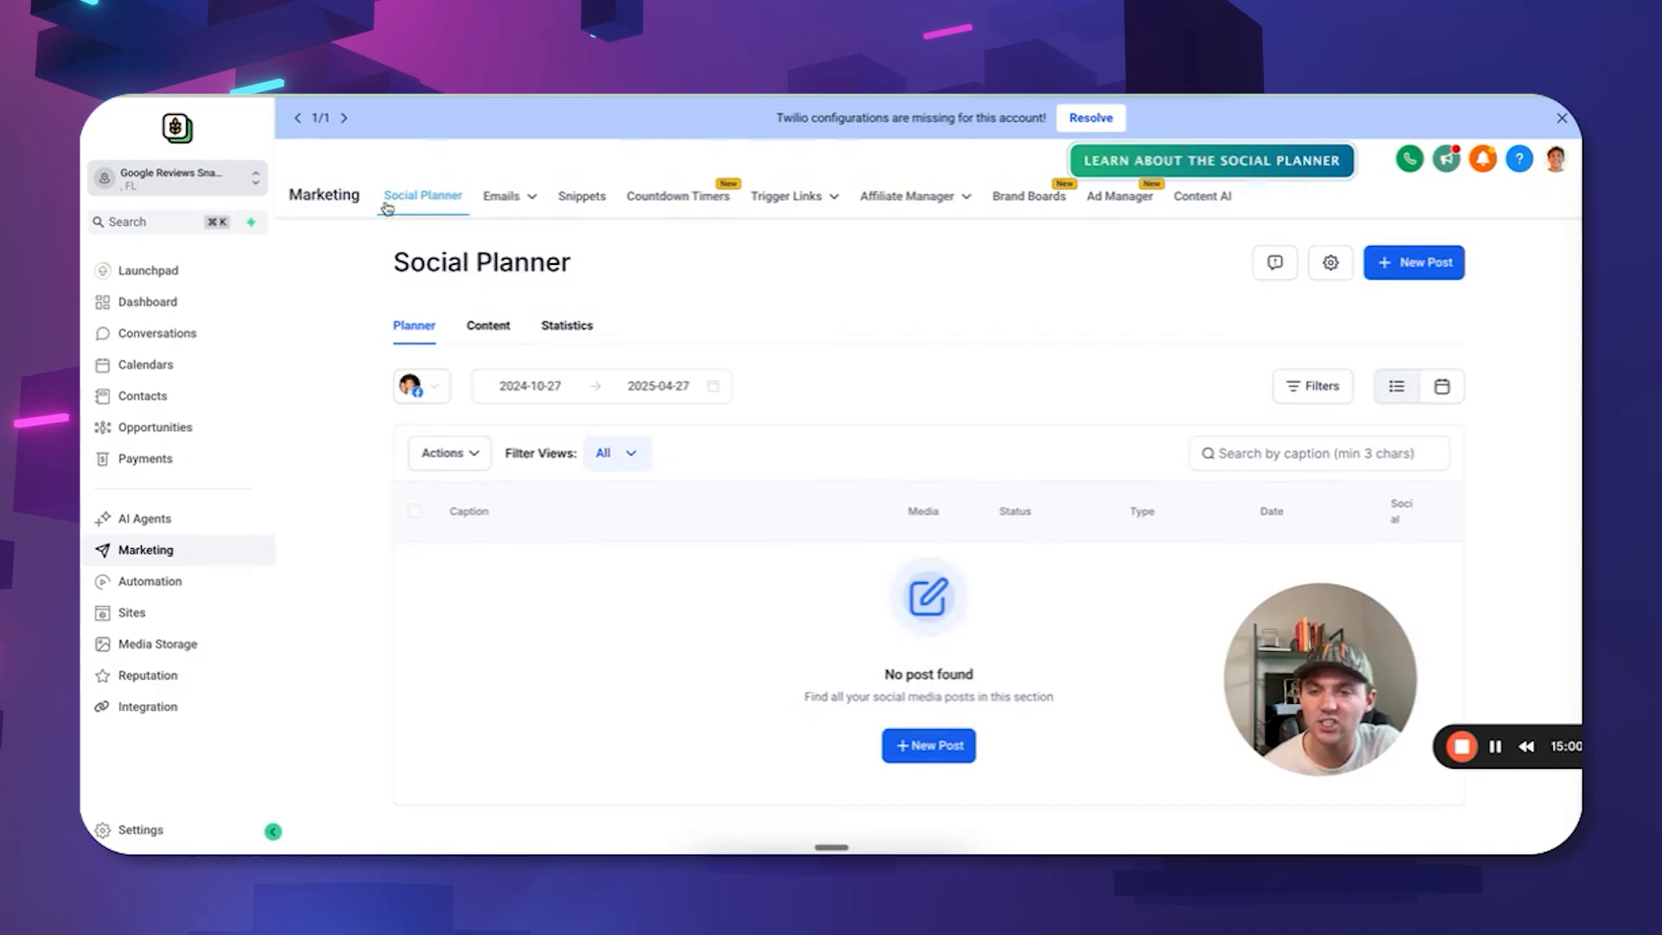
pyautogui.click(431, 392)
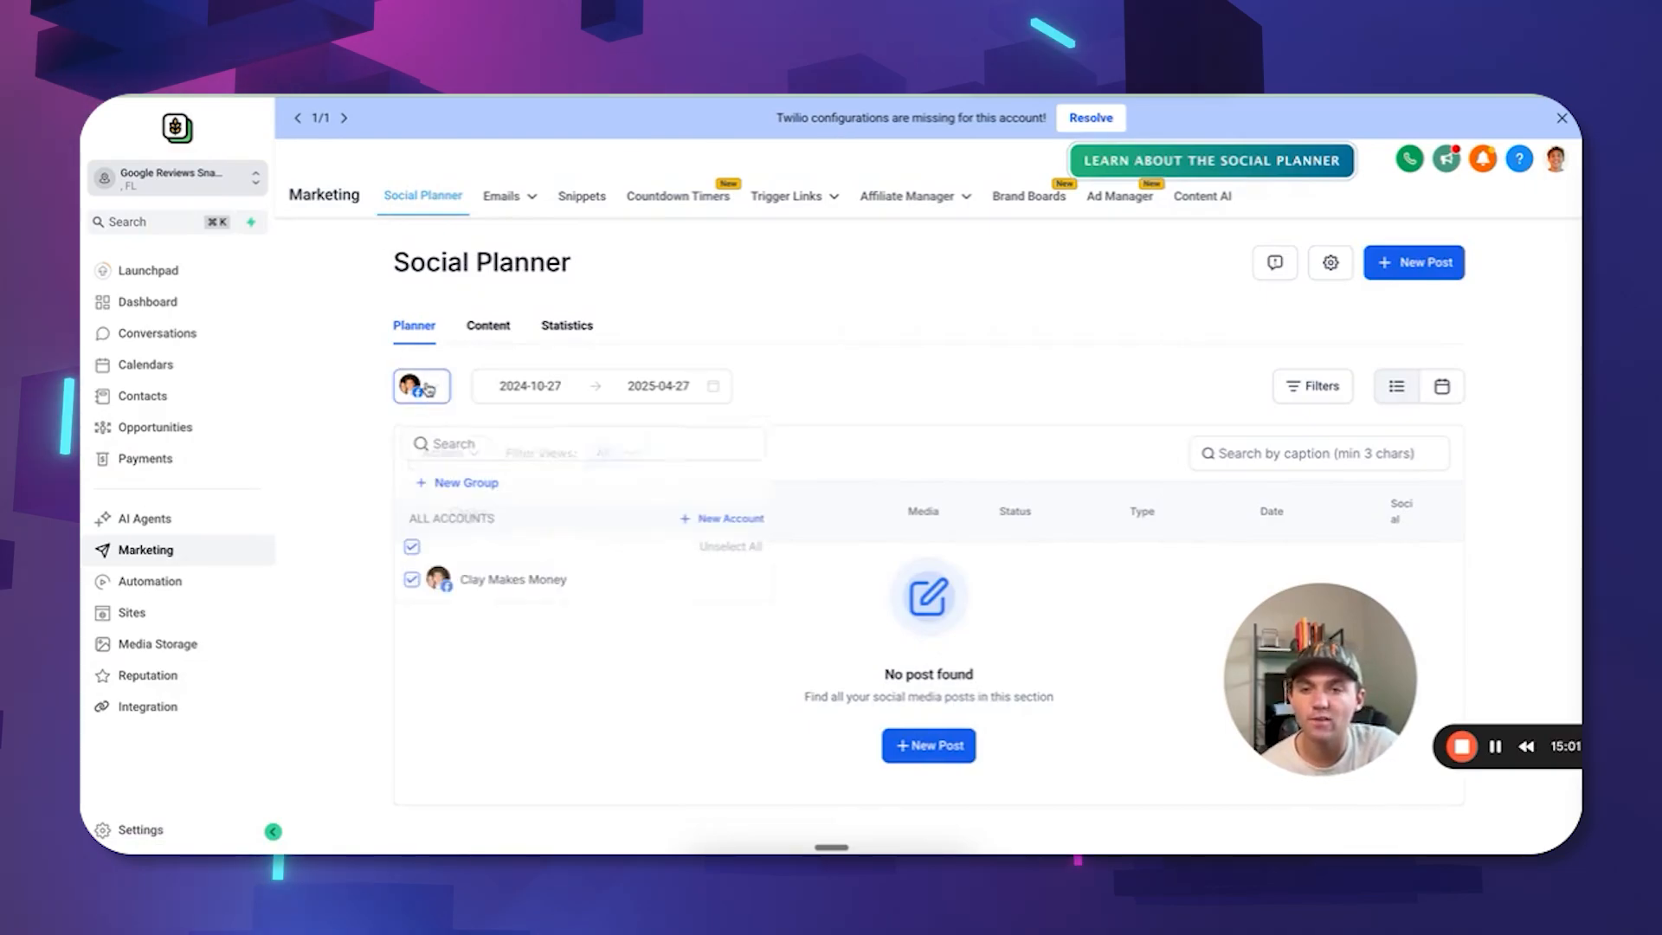
pyautogui.click(739, 522)
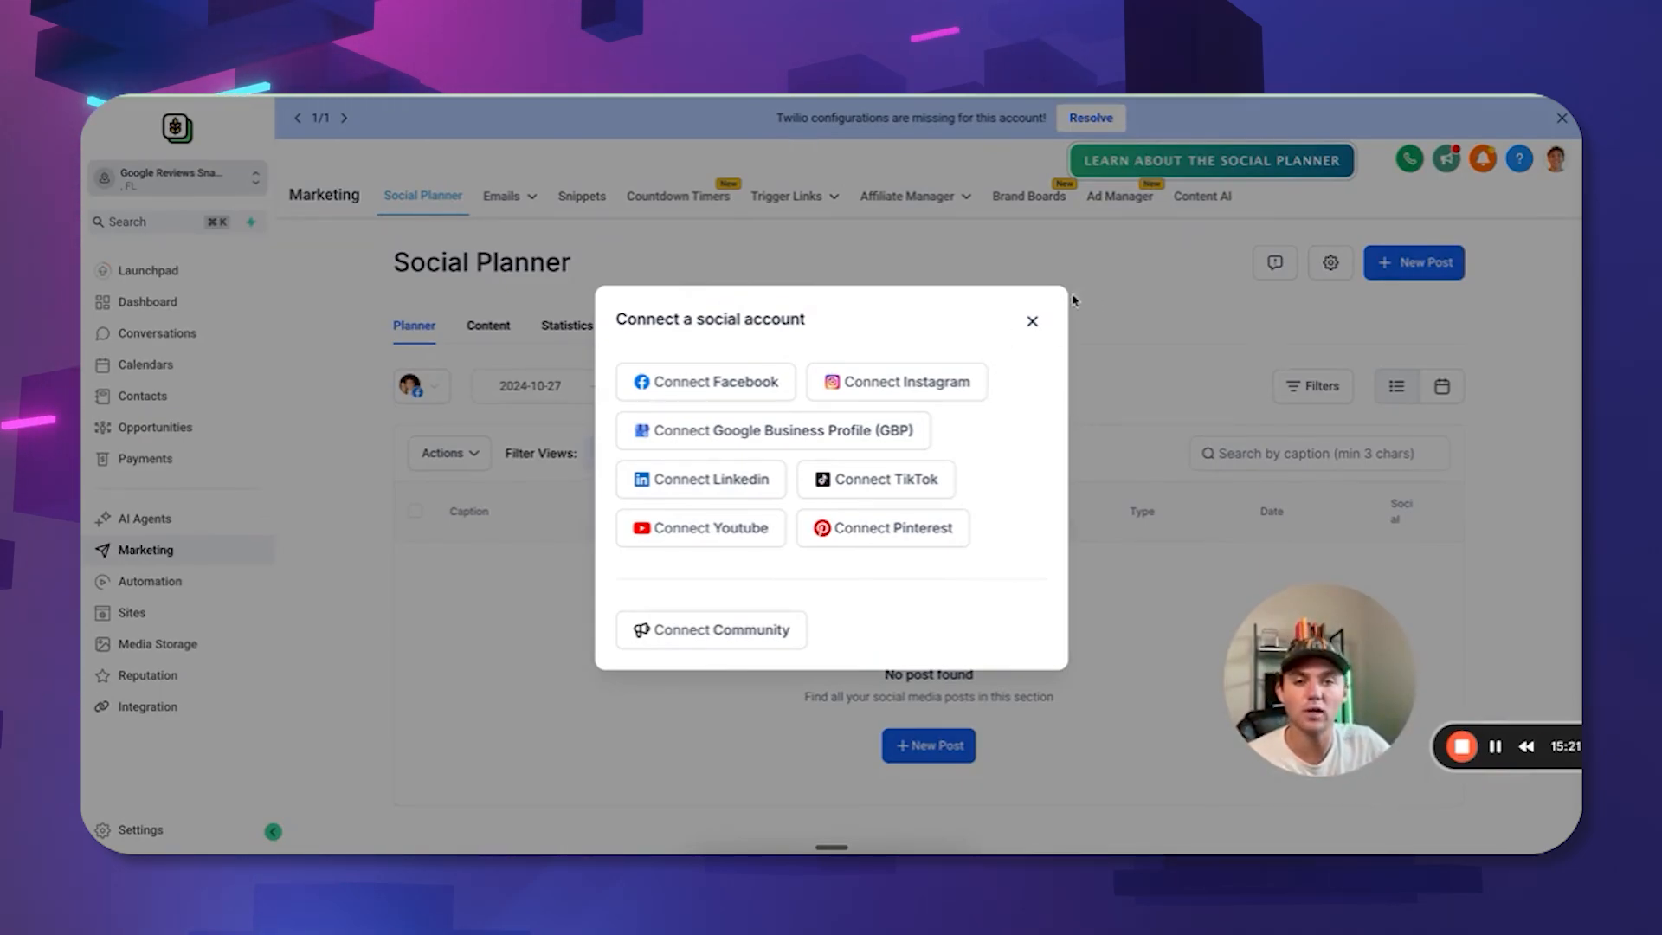
pyautogui.click(1032, 324)
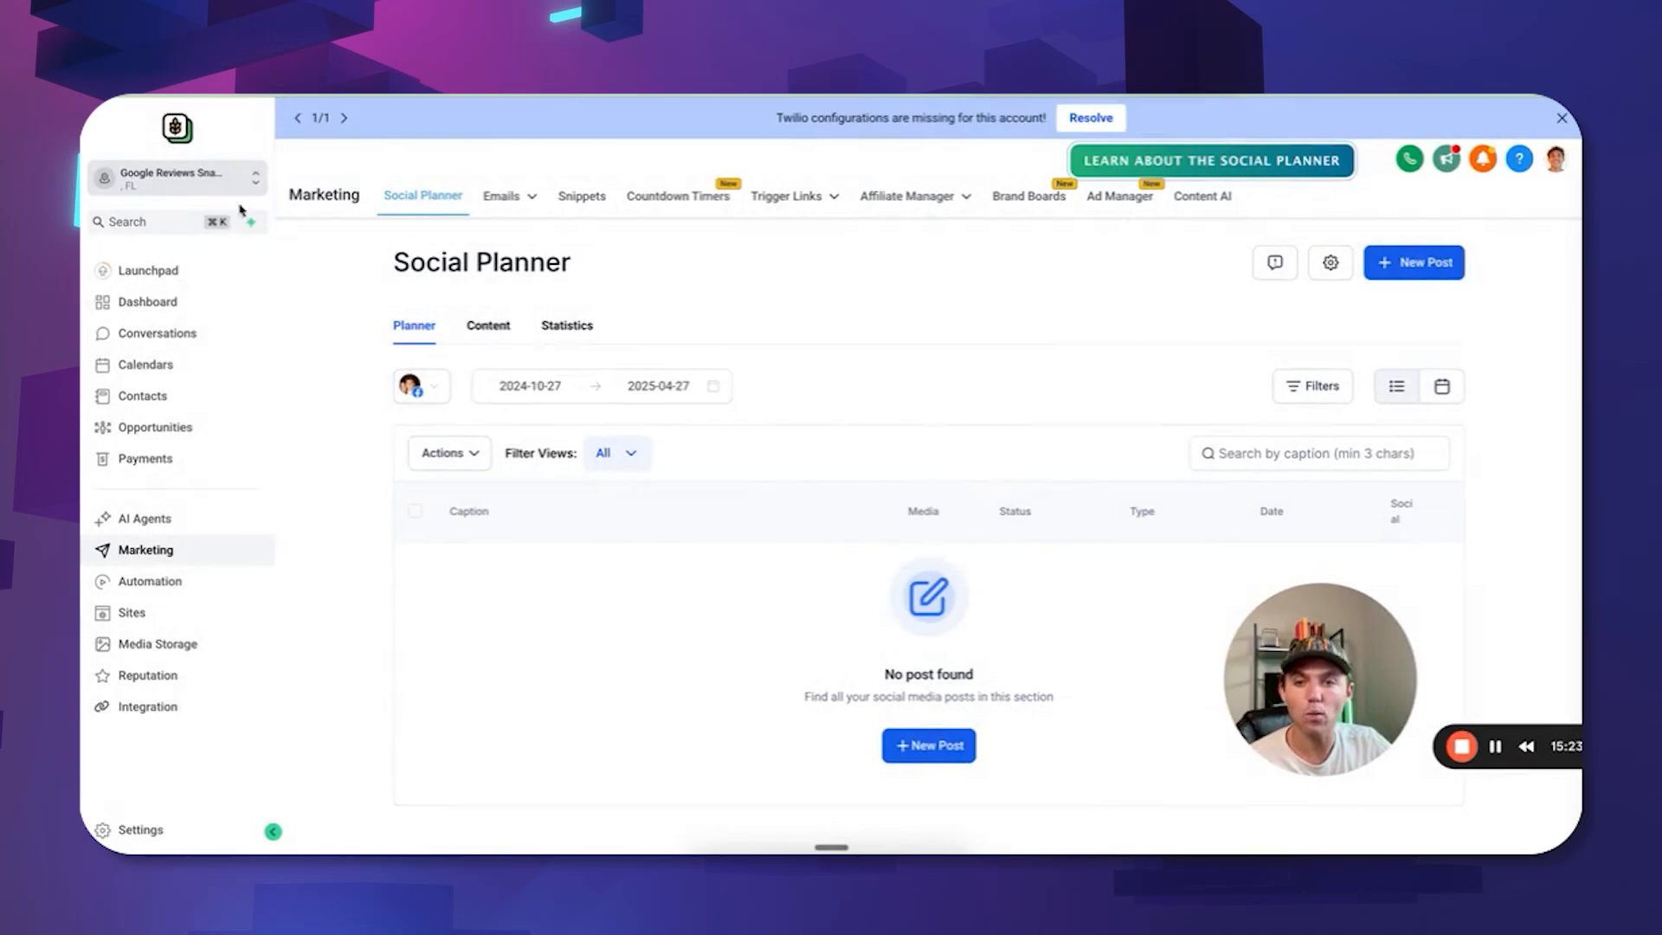
pyautogui.click(1423, 270)
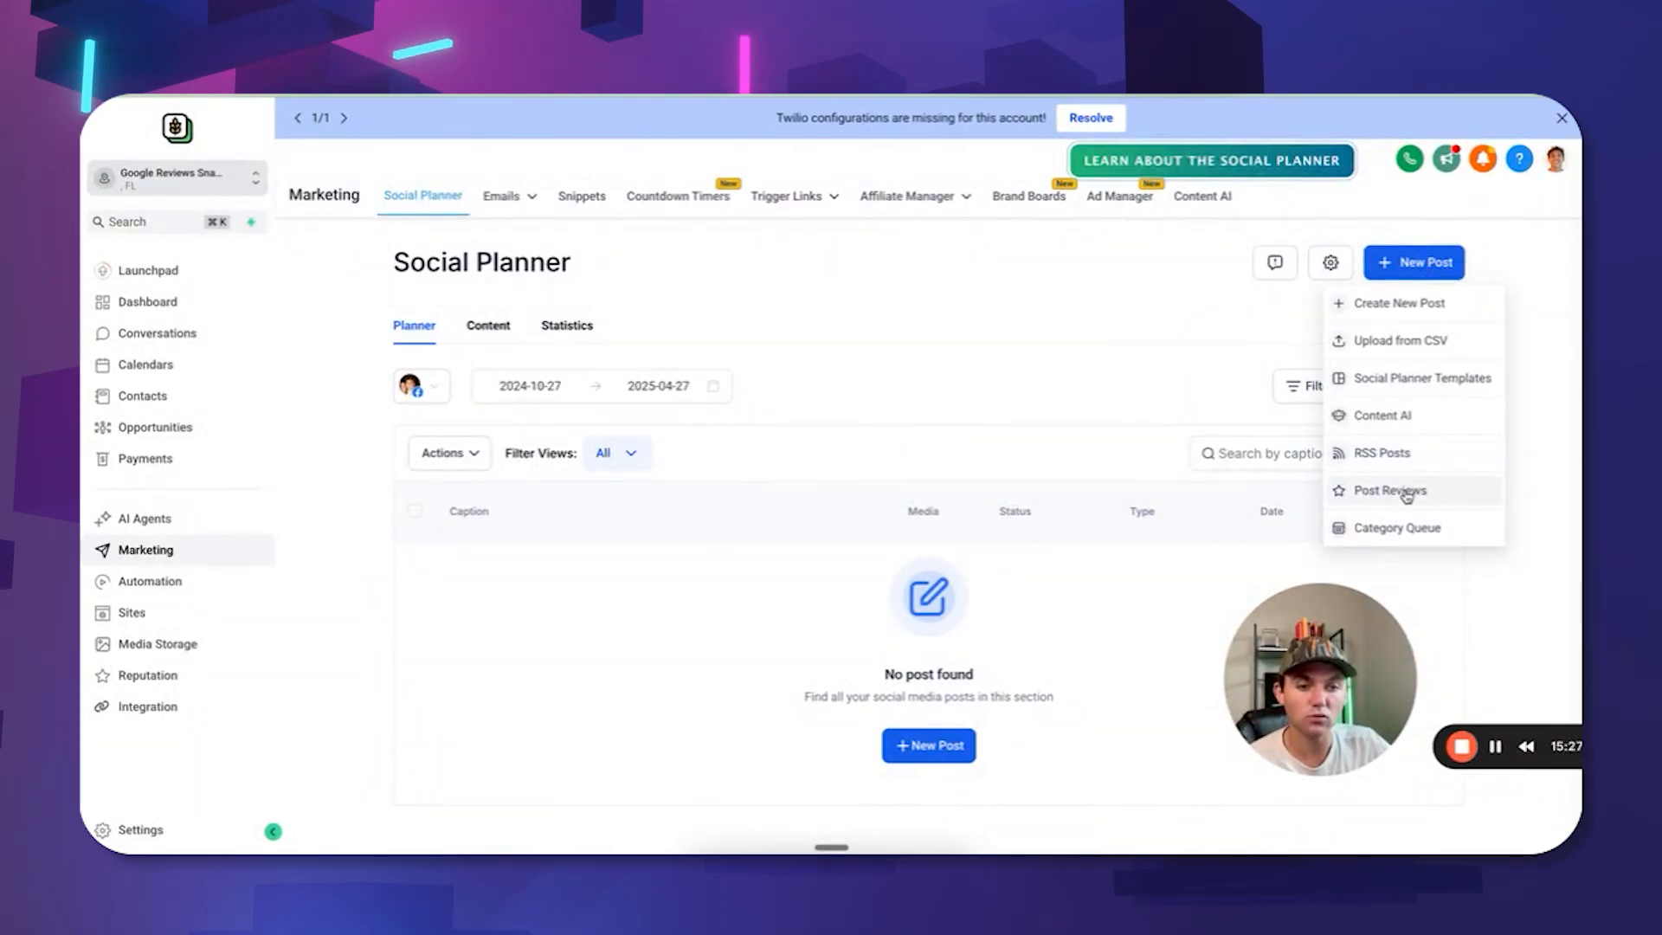
# Start Post Reviews using 5-star Google reviews, posted to the connected social account.
pyautogui.click(1376, 486)
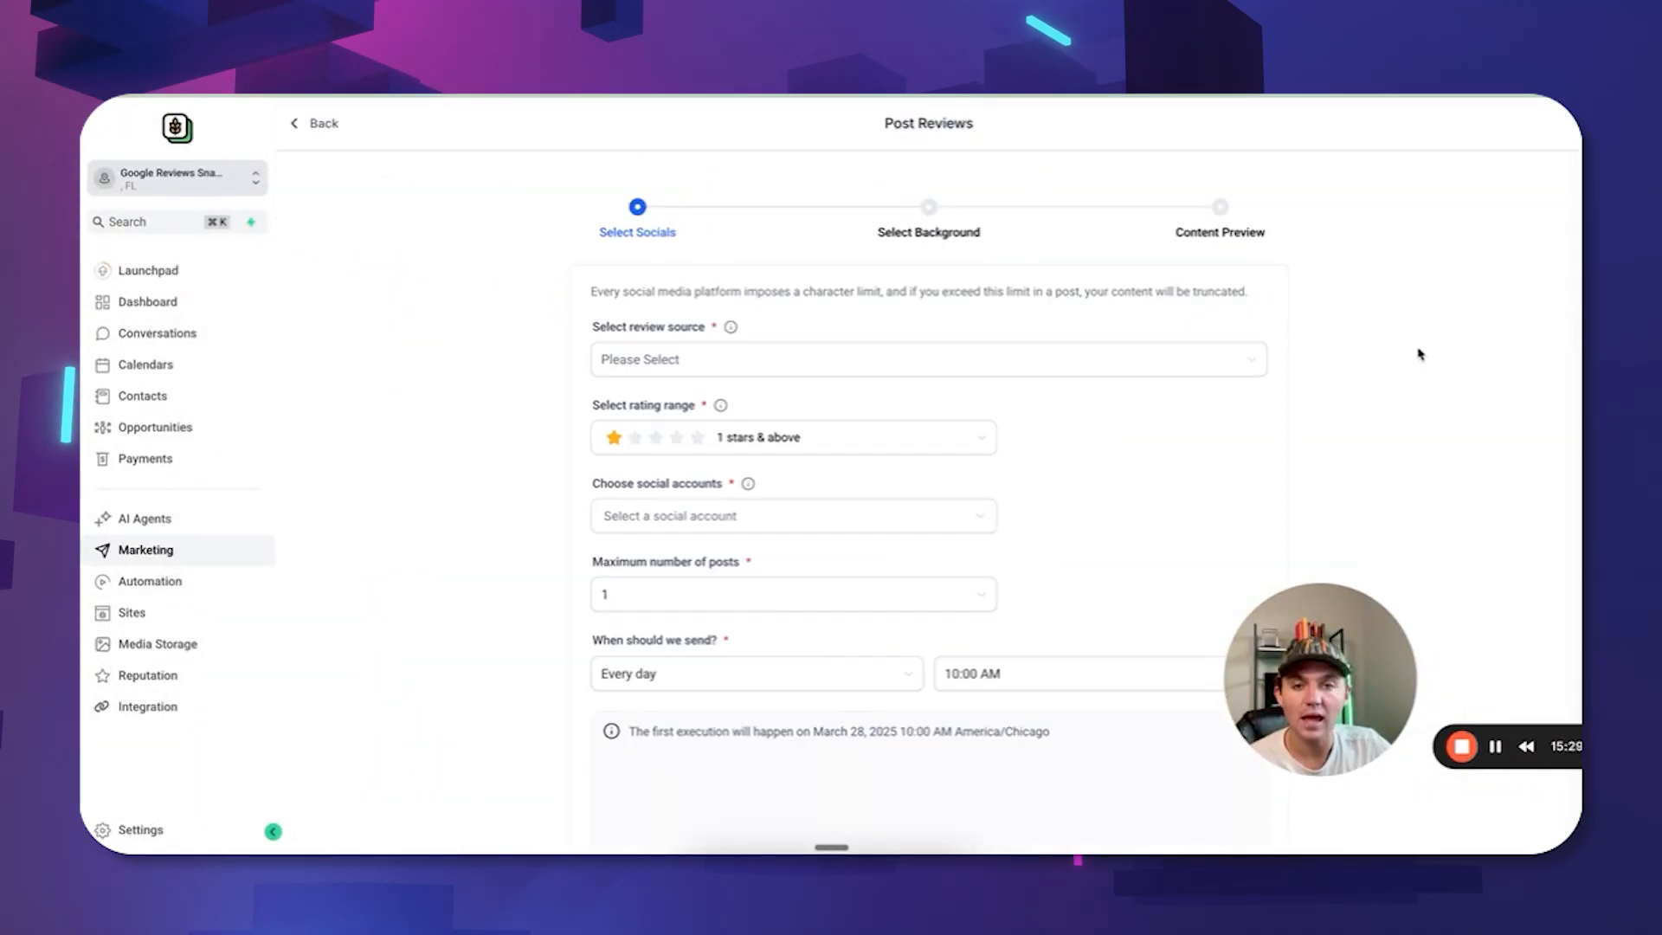
pyautogui.click(903, 364)
pyautogui.click(716, 400)
pyautogui.click(797, 323)
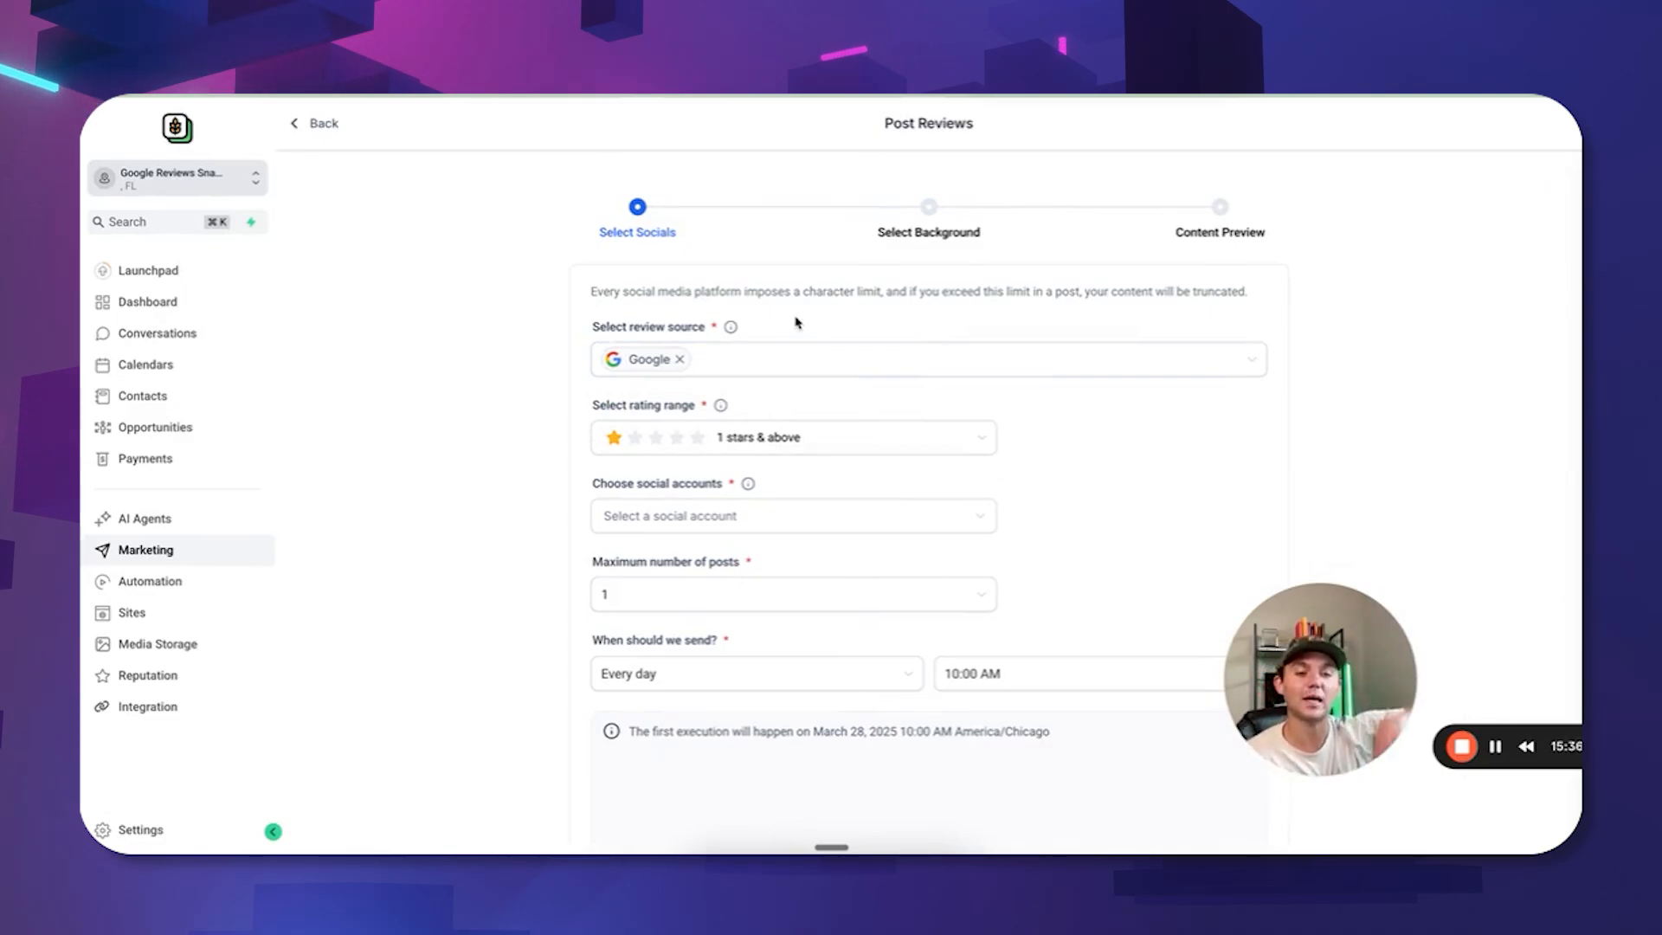
pyautogui.click(790, 442)
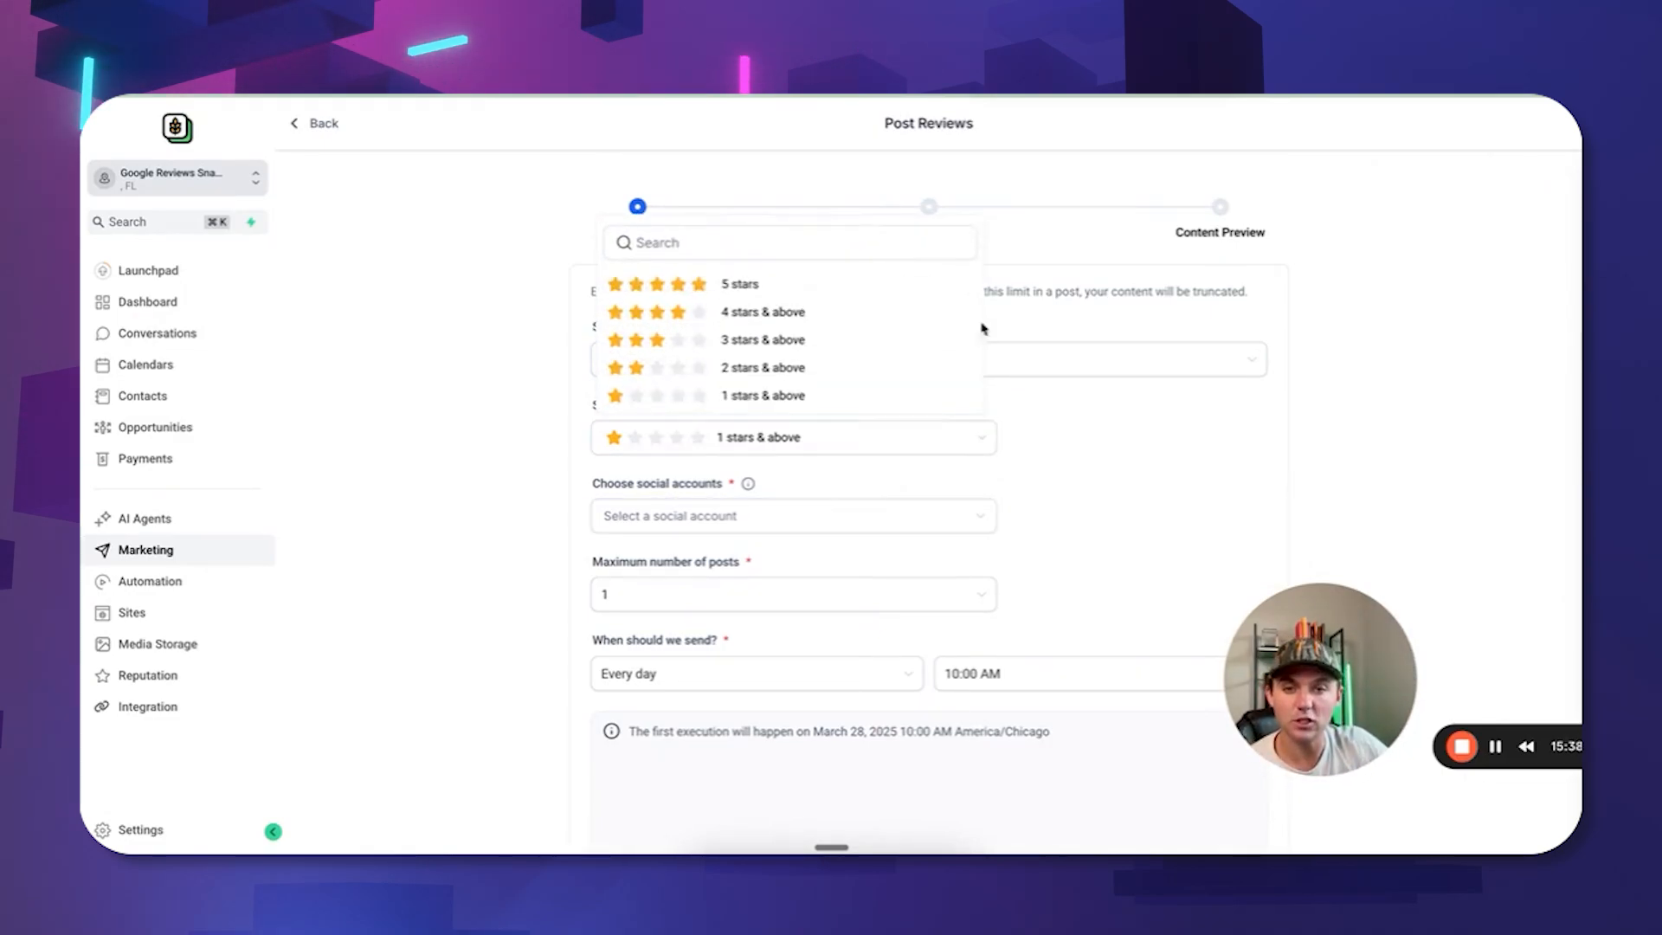
pyautogui.click(734, 288)
pyautogui.click(864, 511)
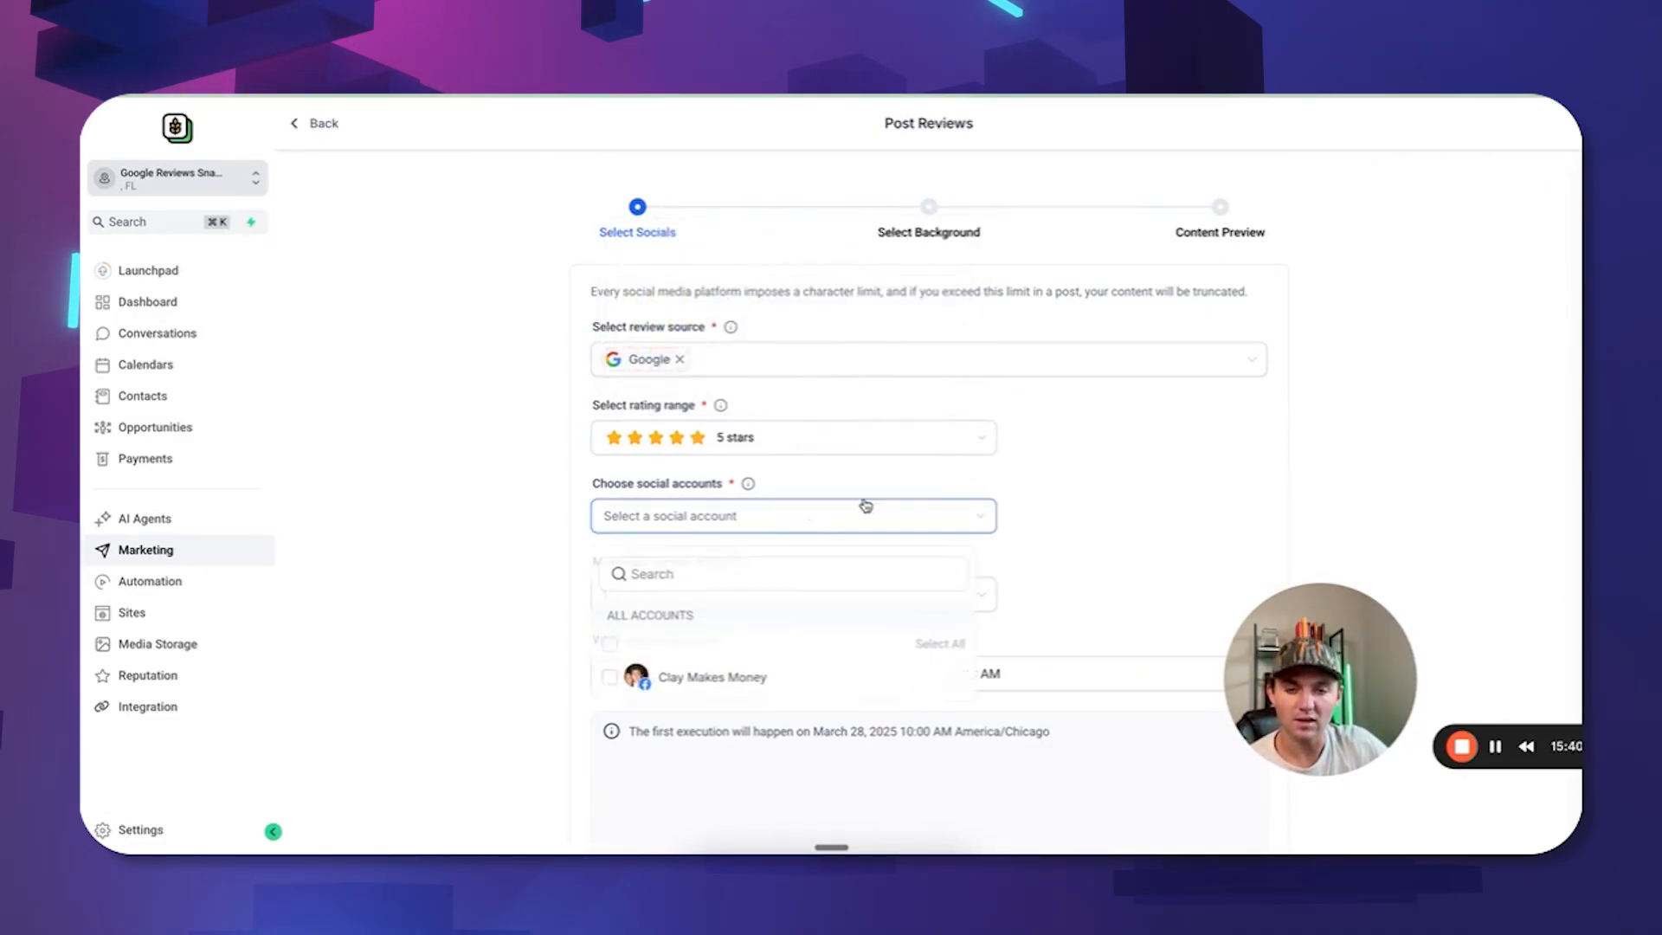
pyautogui.click(802, 673)
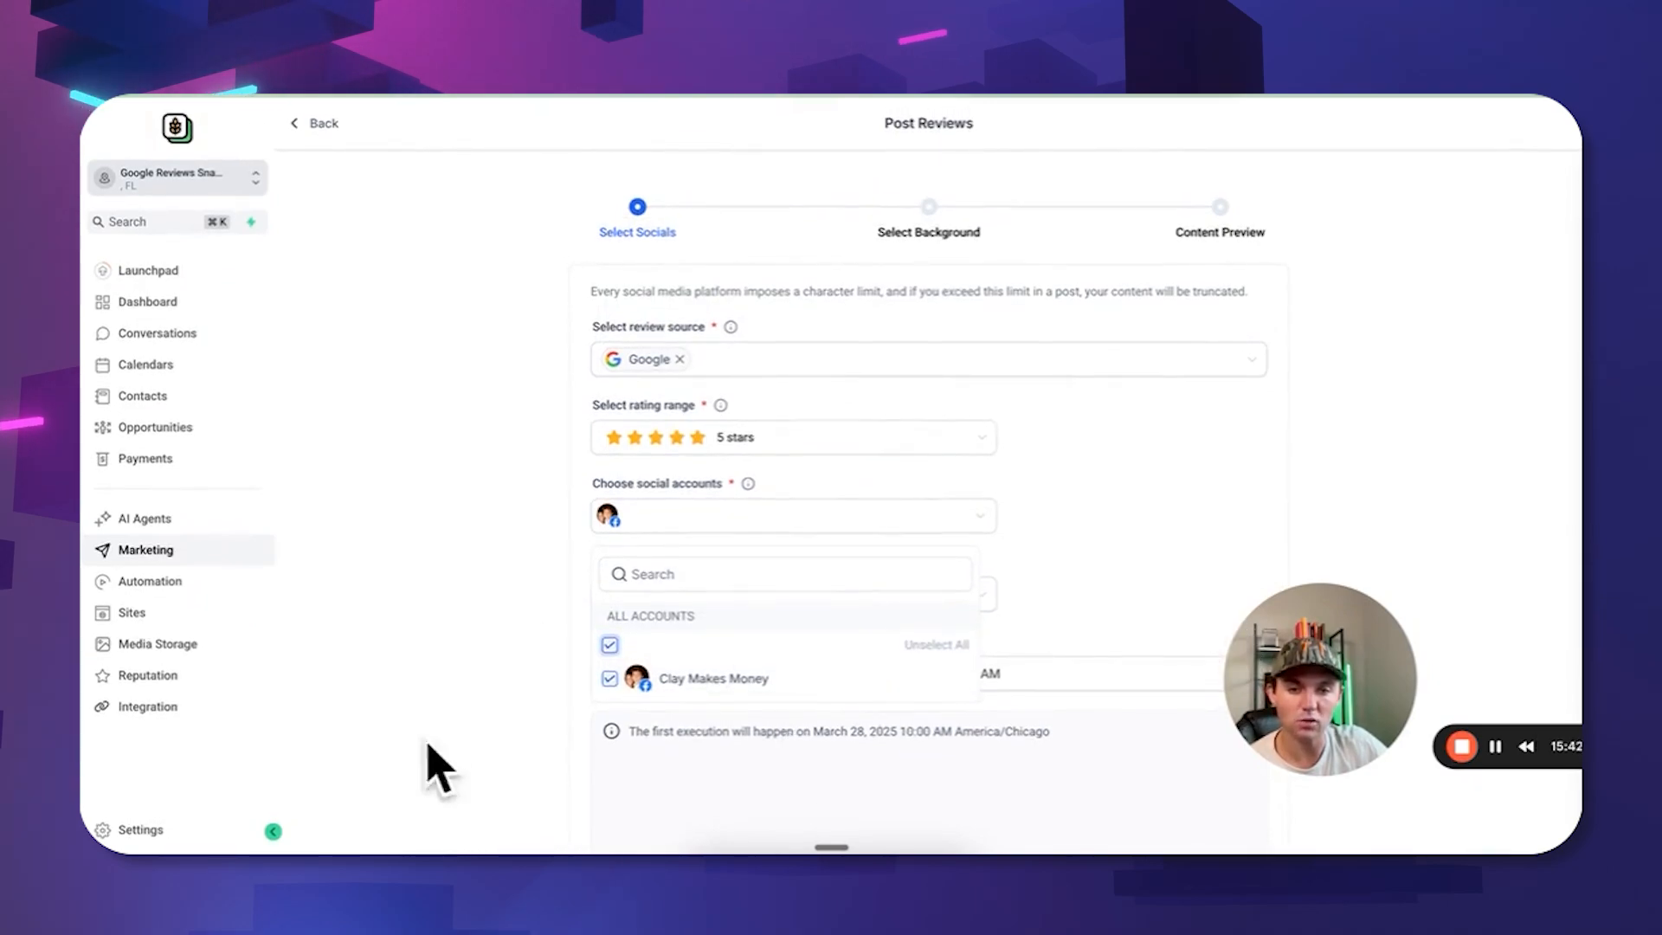
pyautogui.click(1165, 487)
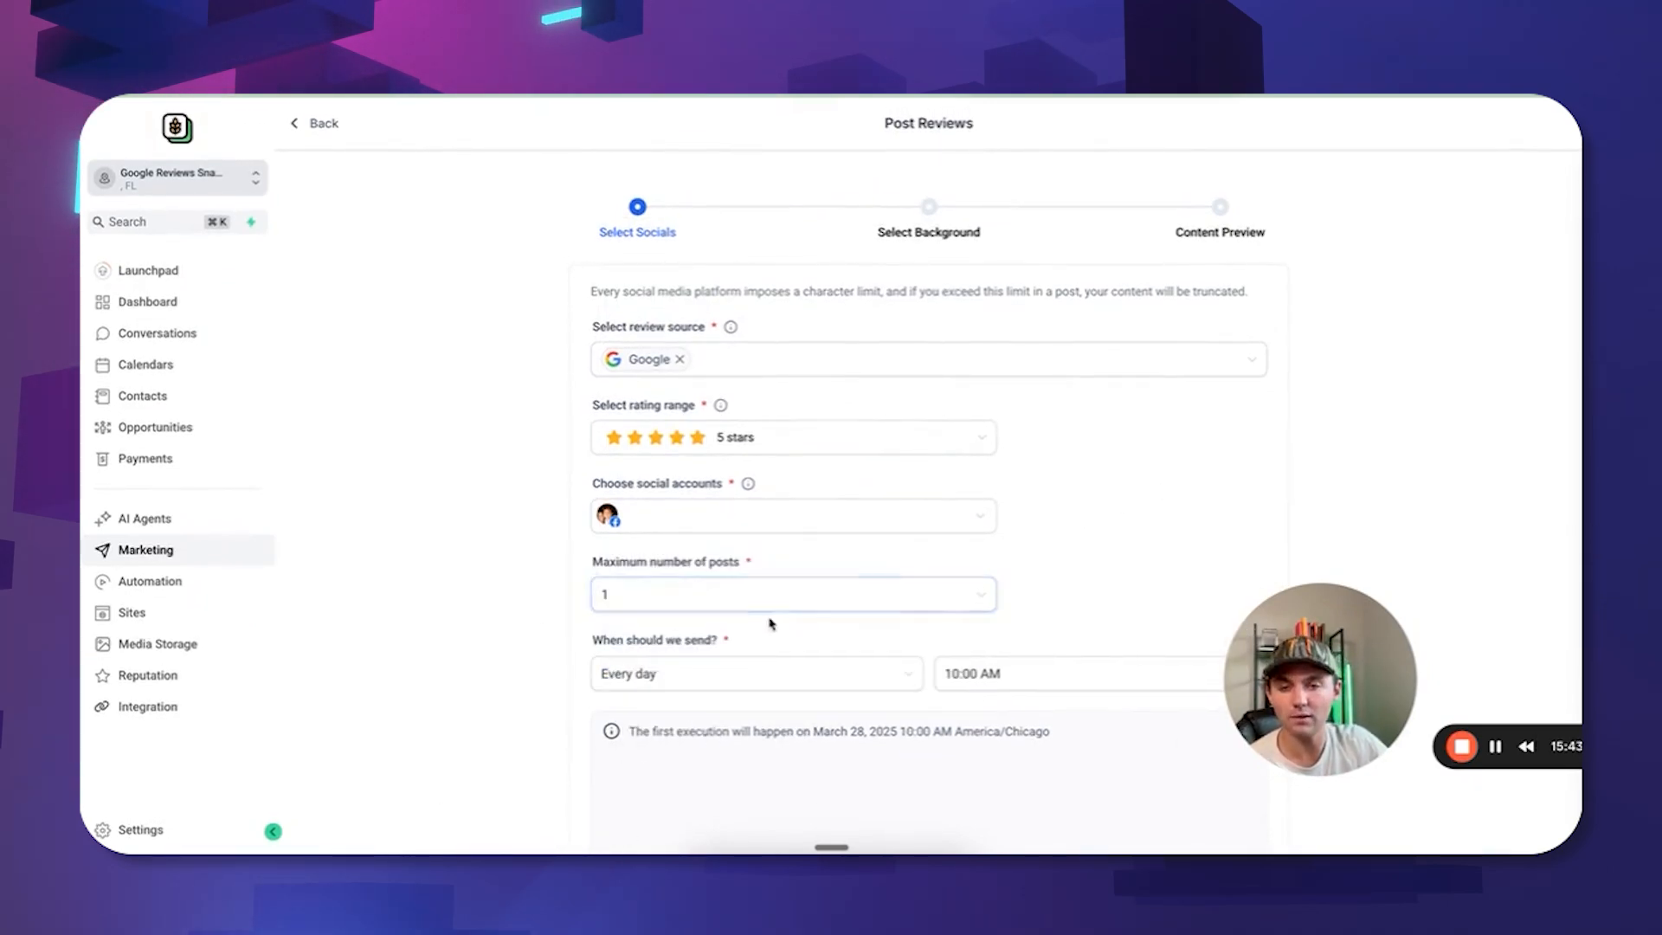
# Post every week with a maximum of 1 post, adding Facebook Story alongside Feed.
pyautogui.click(701, 675)
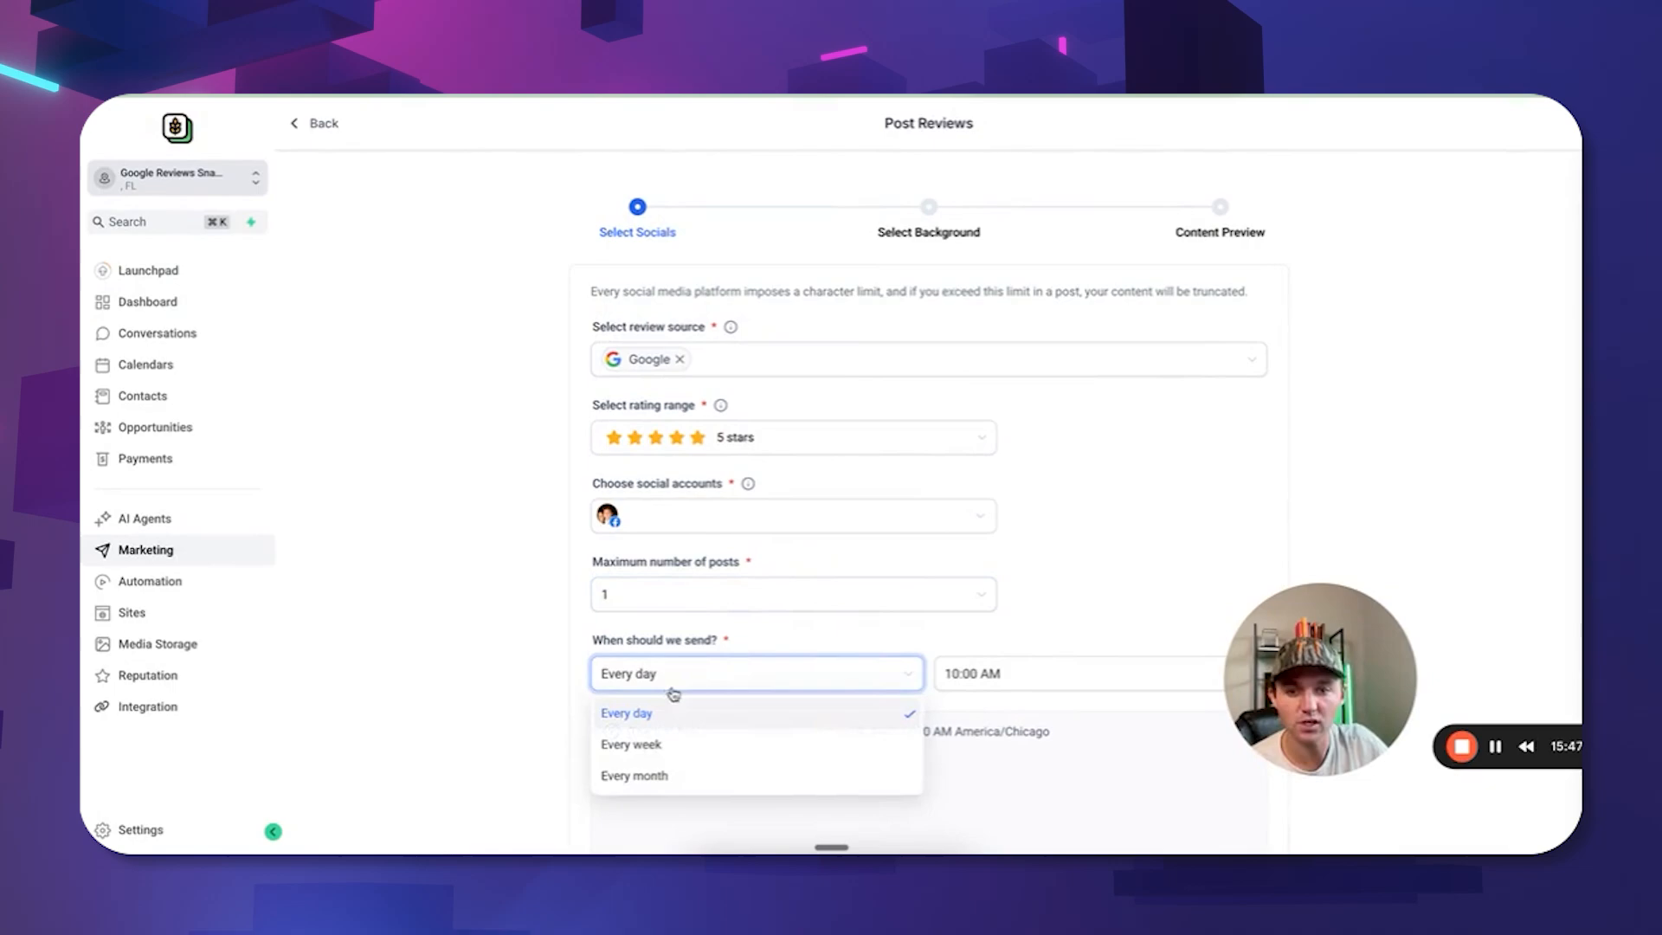
pyautogui.click(684, 746)
pyautogui.click(642, 594)
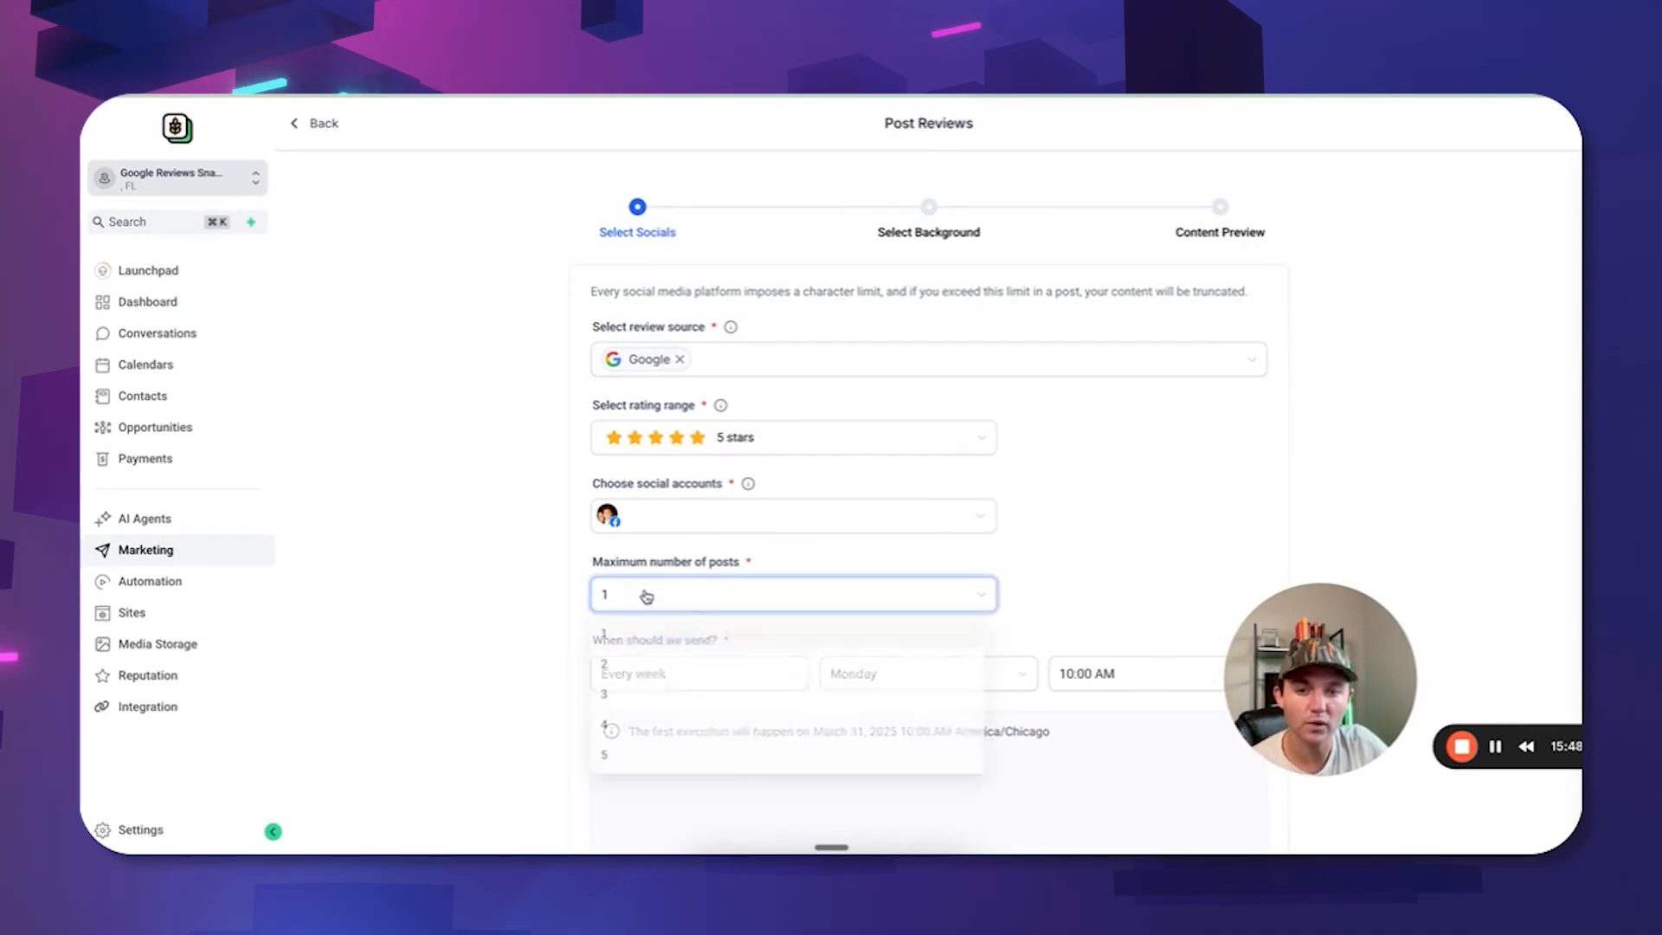
pyautogui.click(1007, 571)
pyautogui.scroll(-3, 1116, 599)
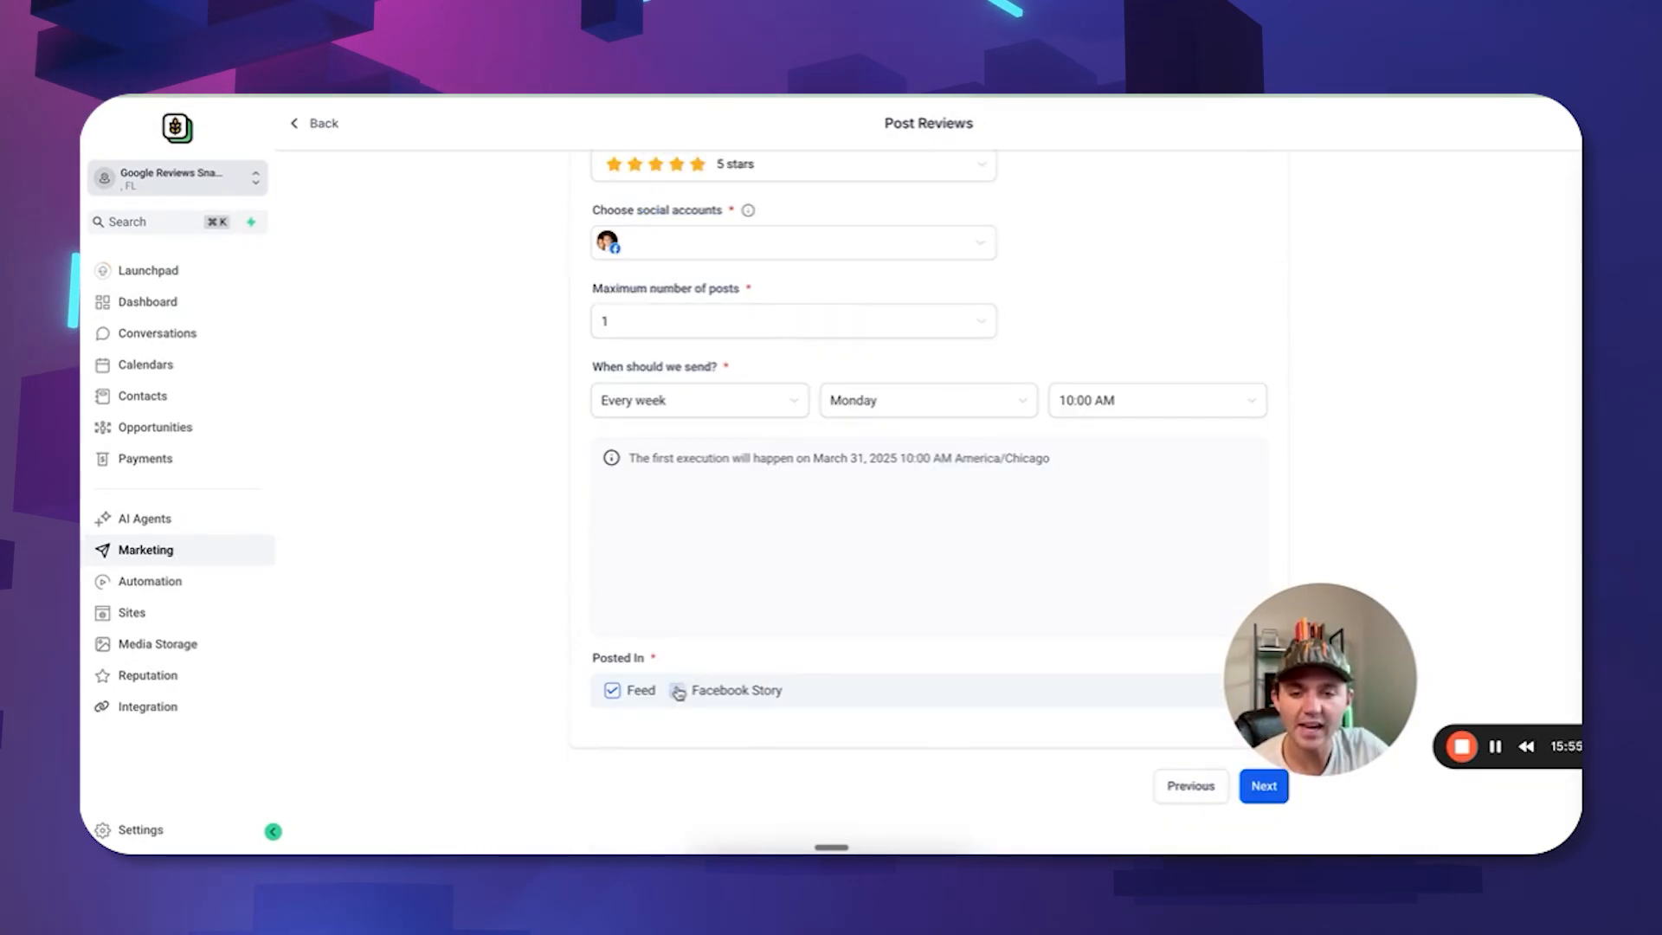
pyautogui.click(679, 691)
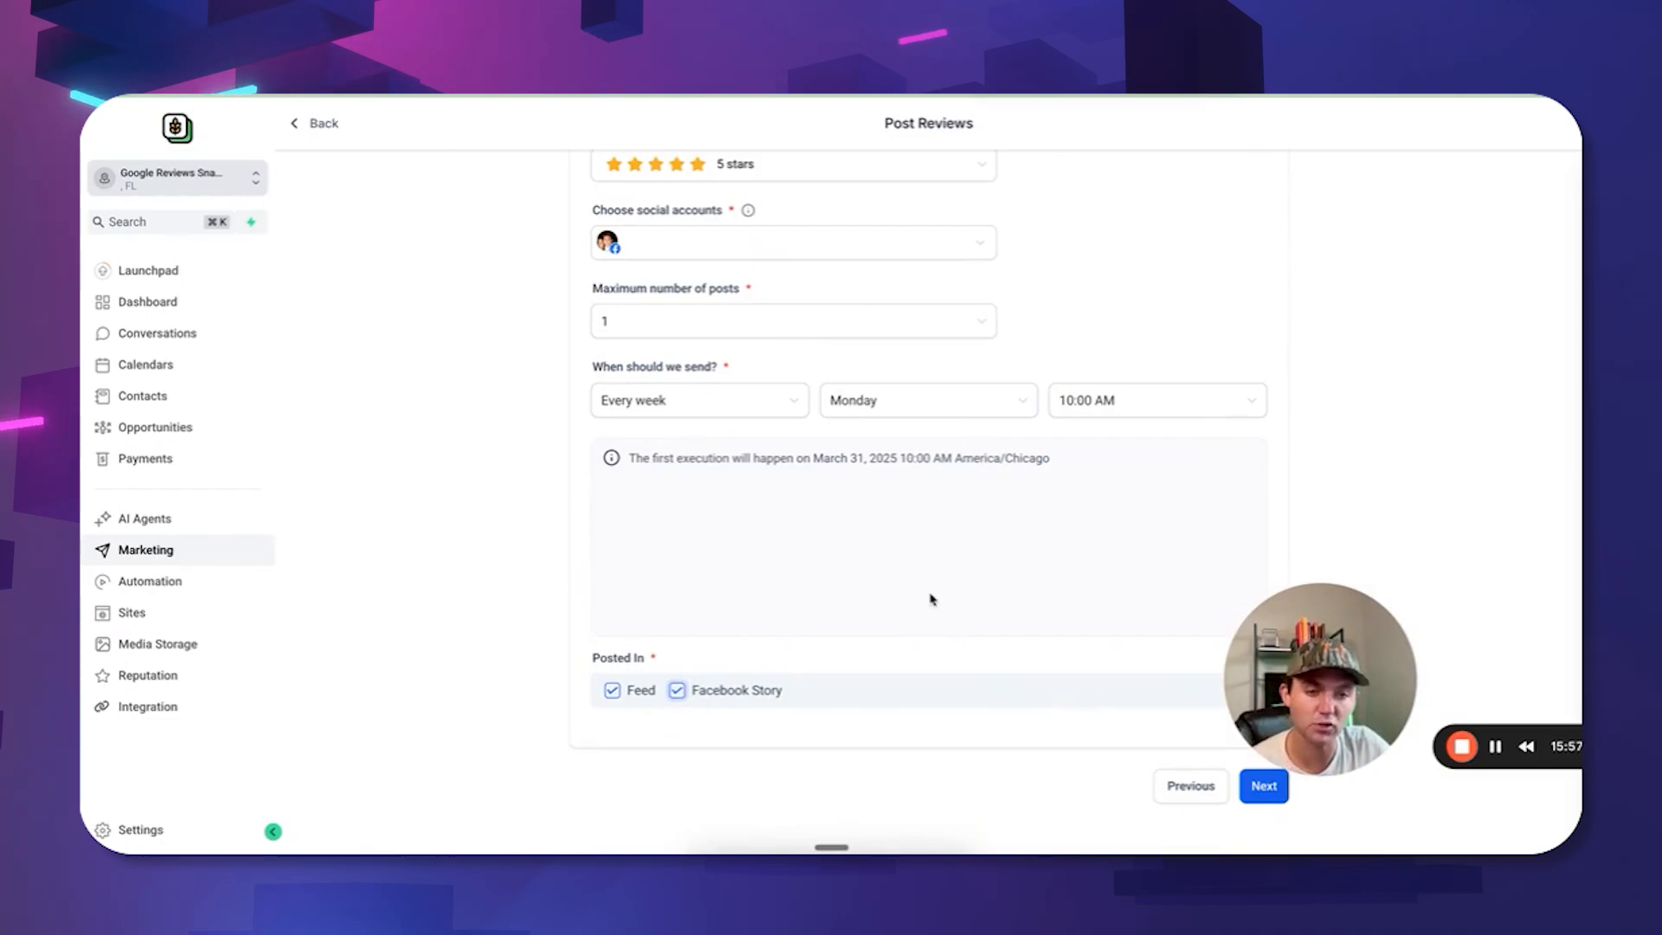
pyautogui.scroll(2, 1071, 436)
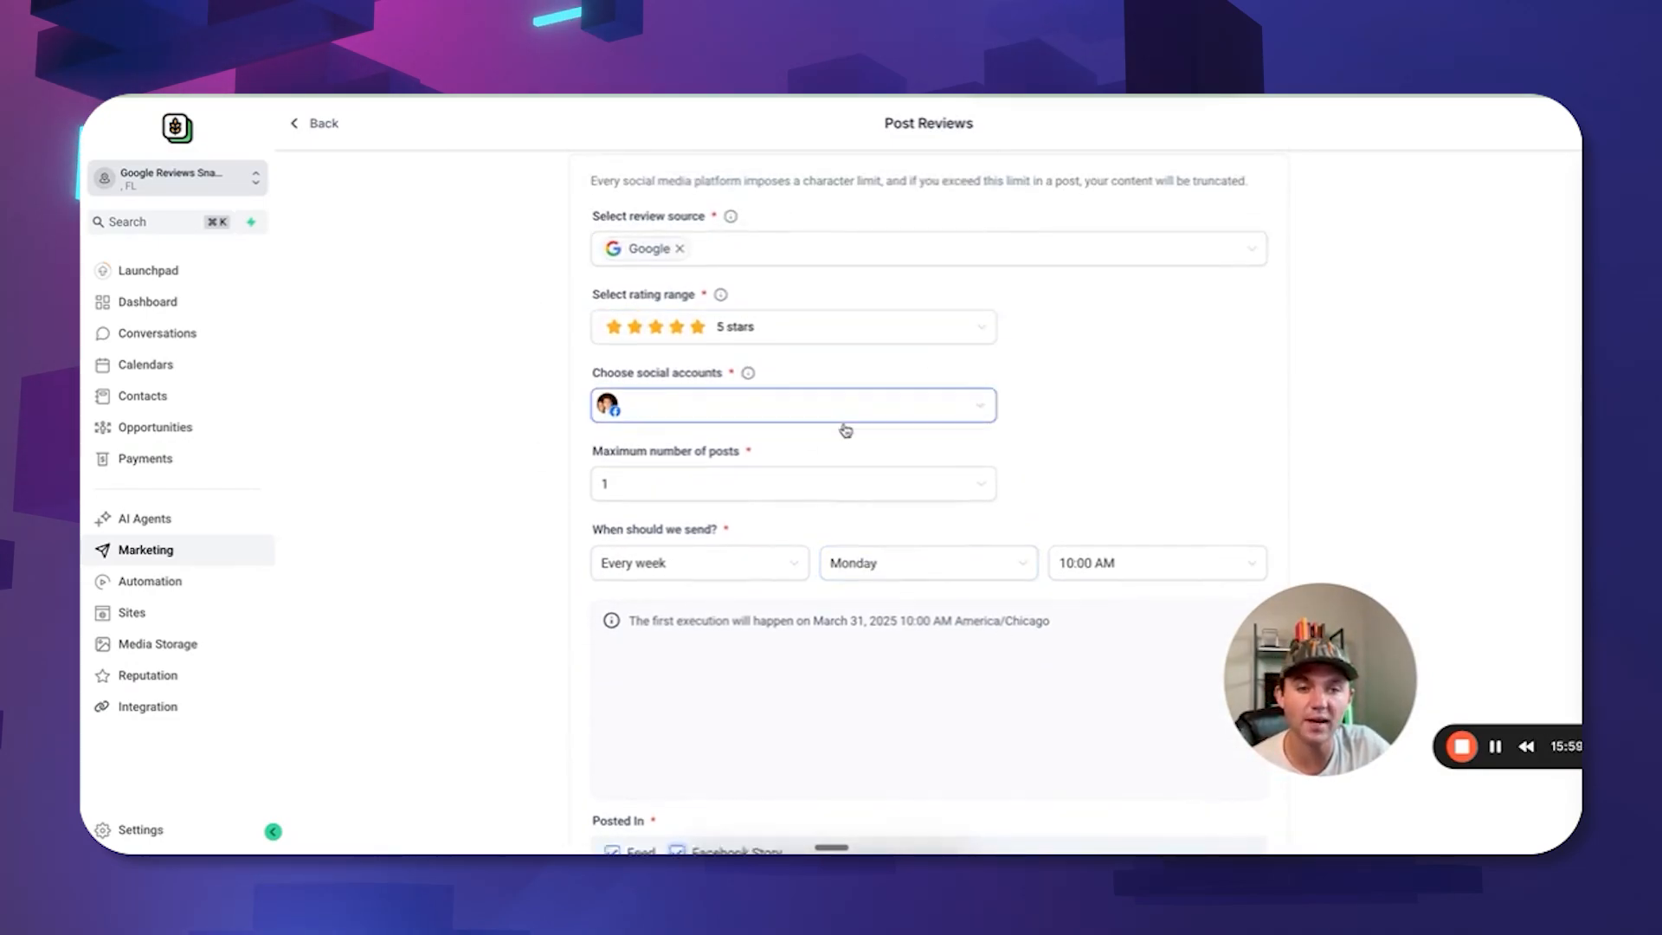
pyautogui.scroll(-2, 1050, 589)
pyautogui.scroll(1, 961, 537)
pyautogui.scroll(-1, 979, 554)
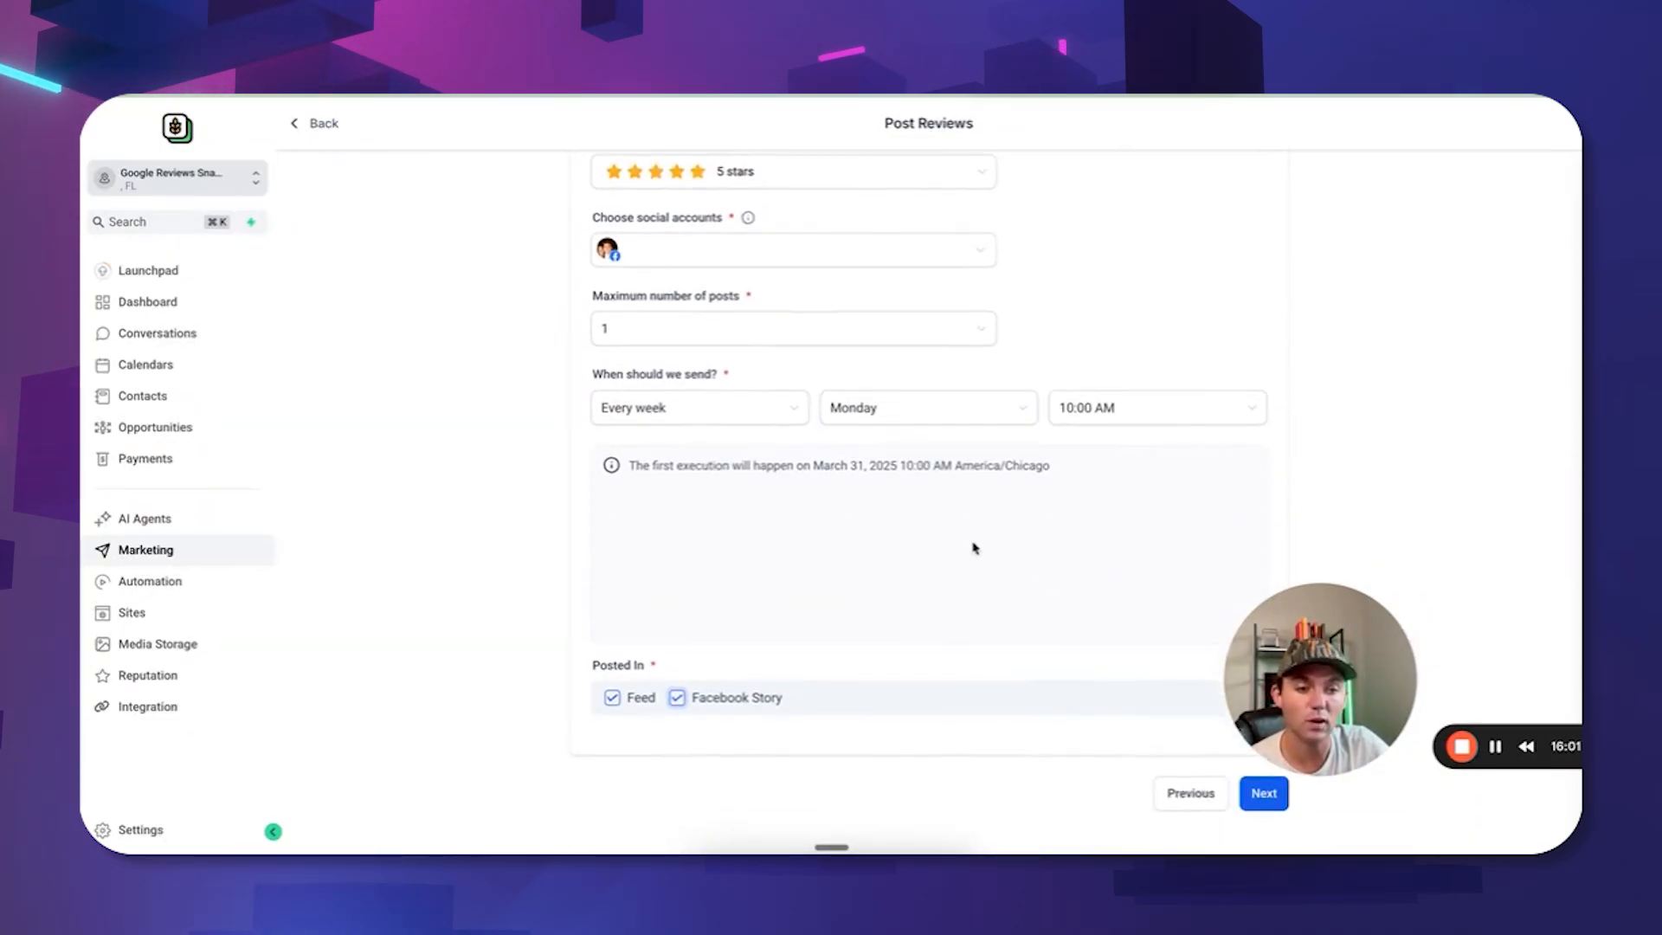
pyautogui.click(1263, 793)
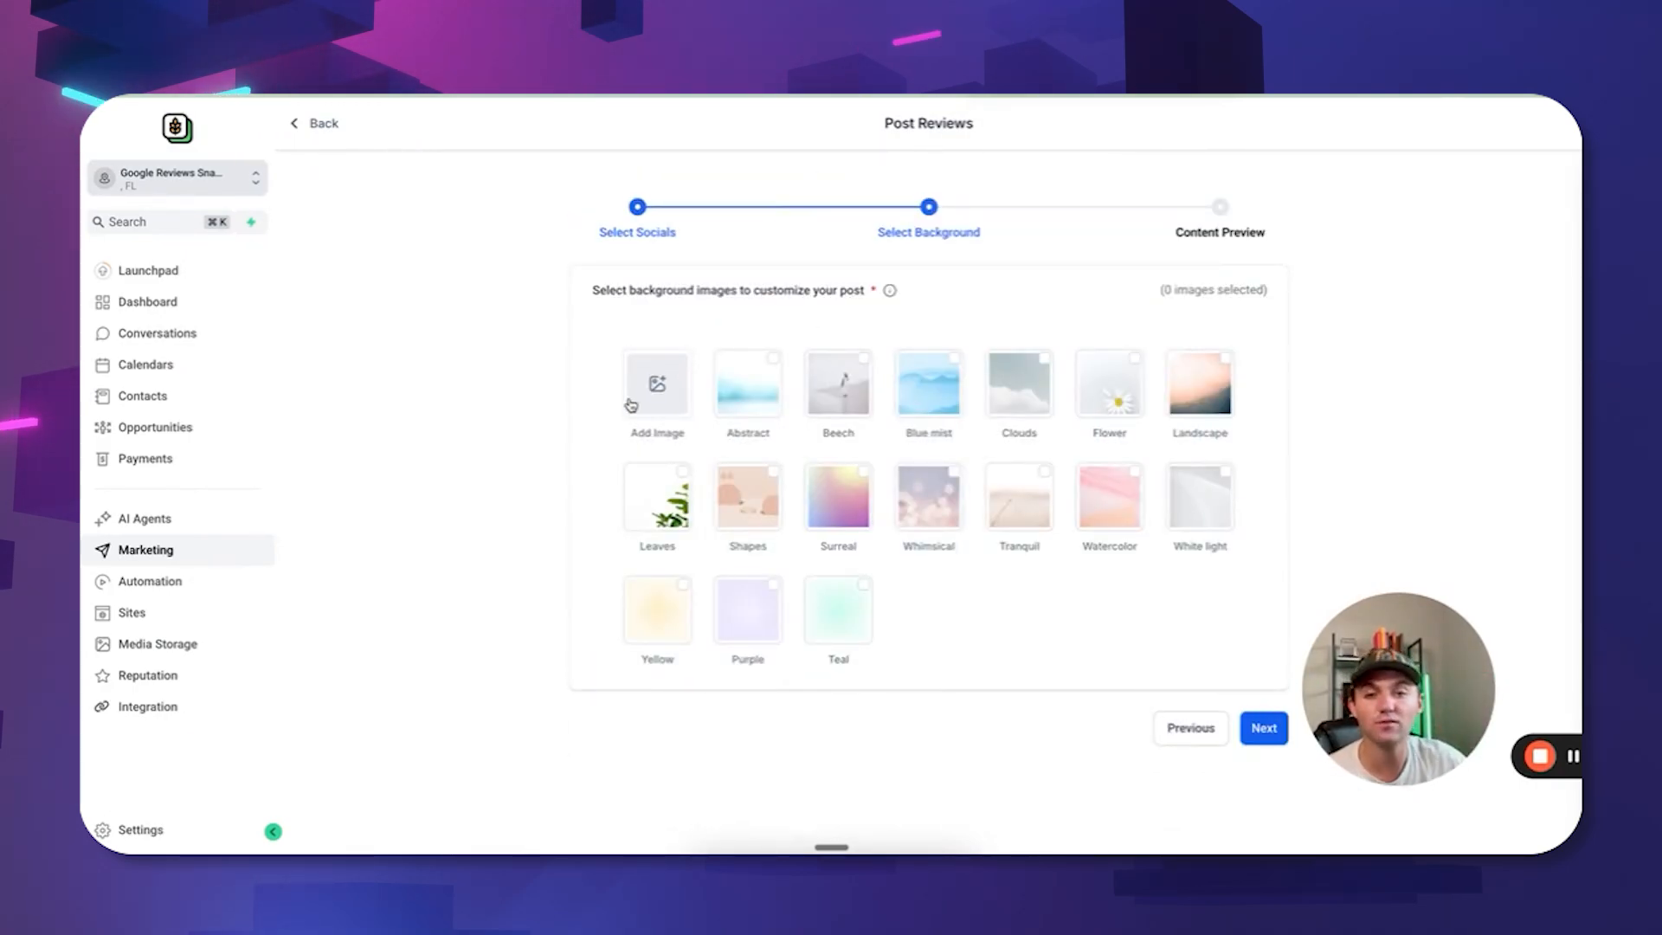
# Add the first Media Storage file and the Teal tile as post backgrounds.
pyautogui.click(666, 388)
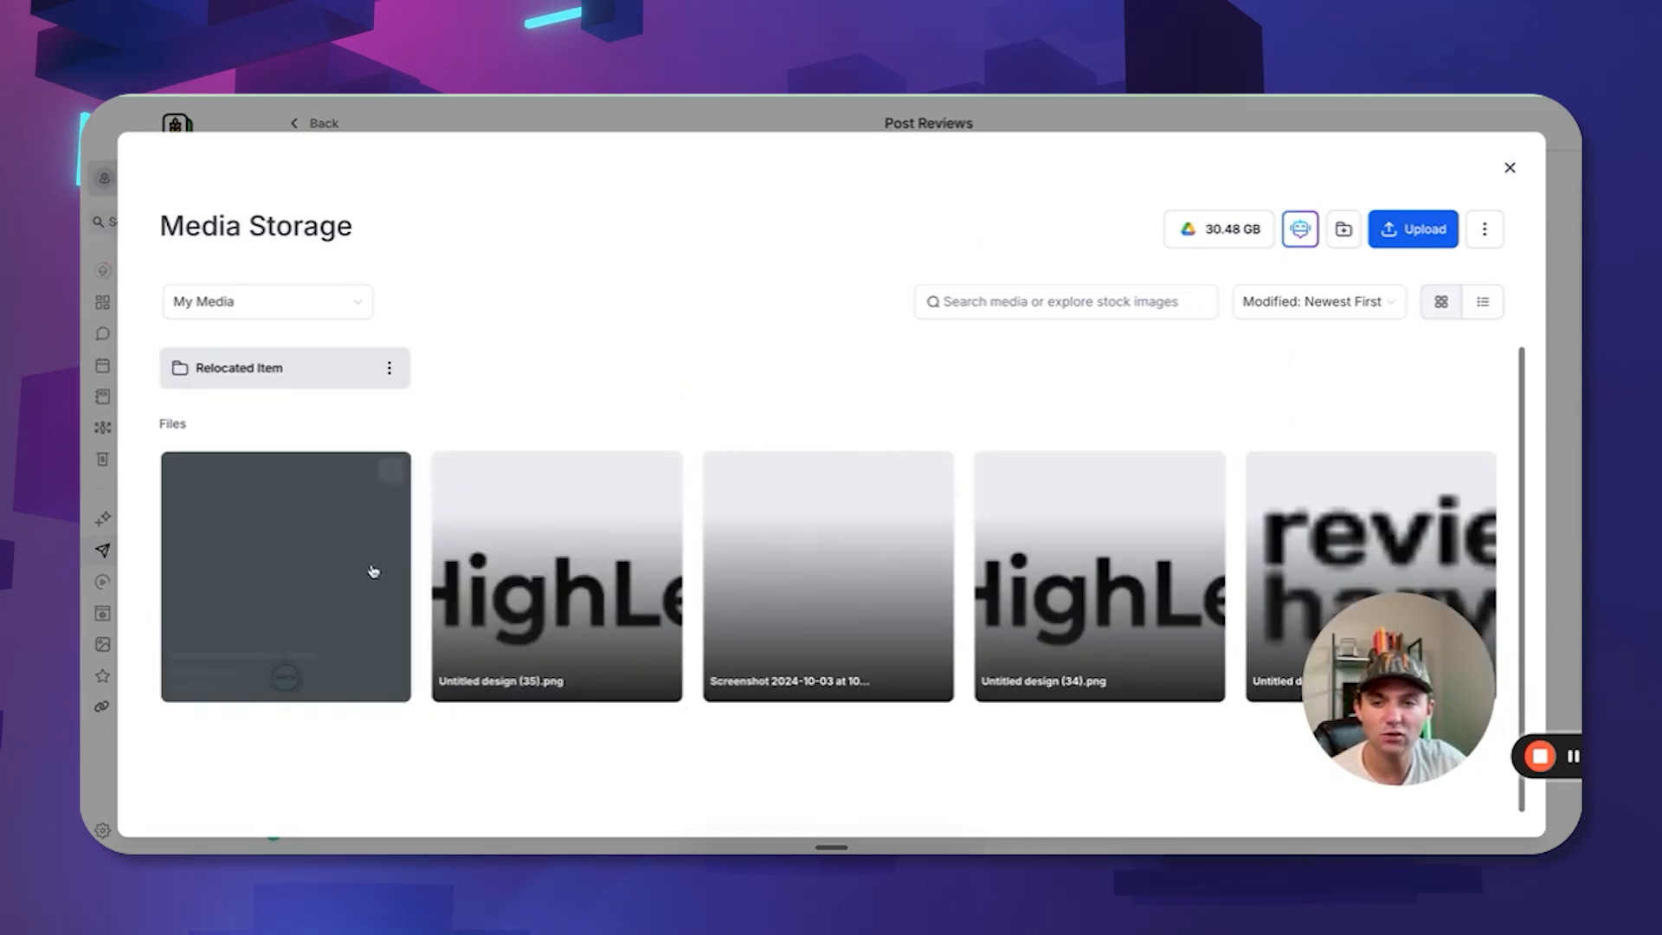
pyautogui.click(335, 585)
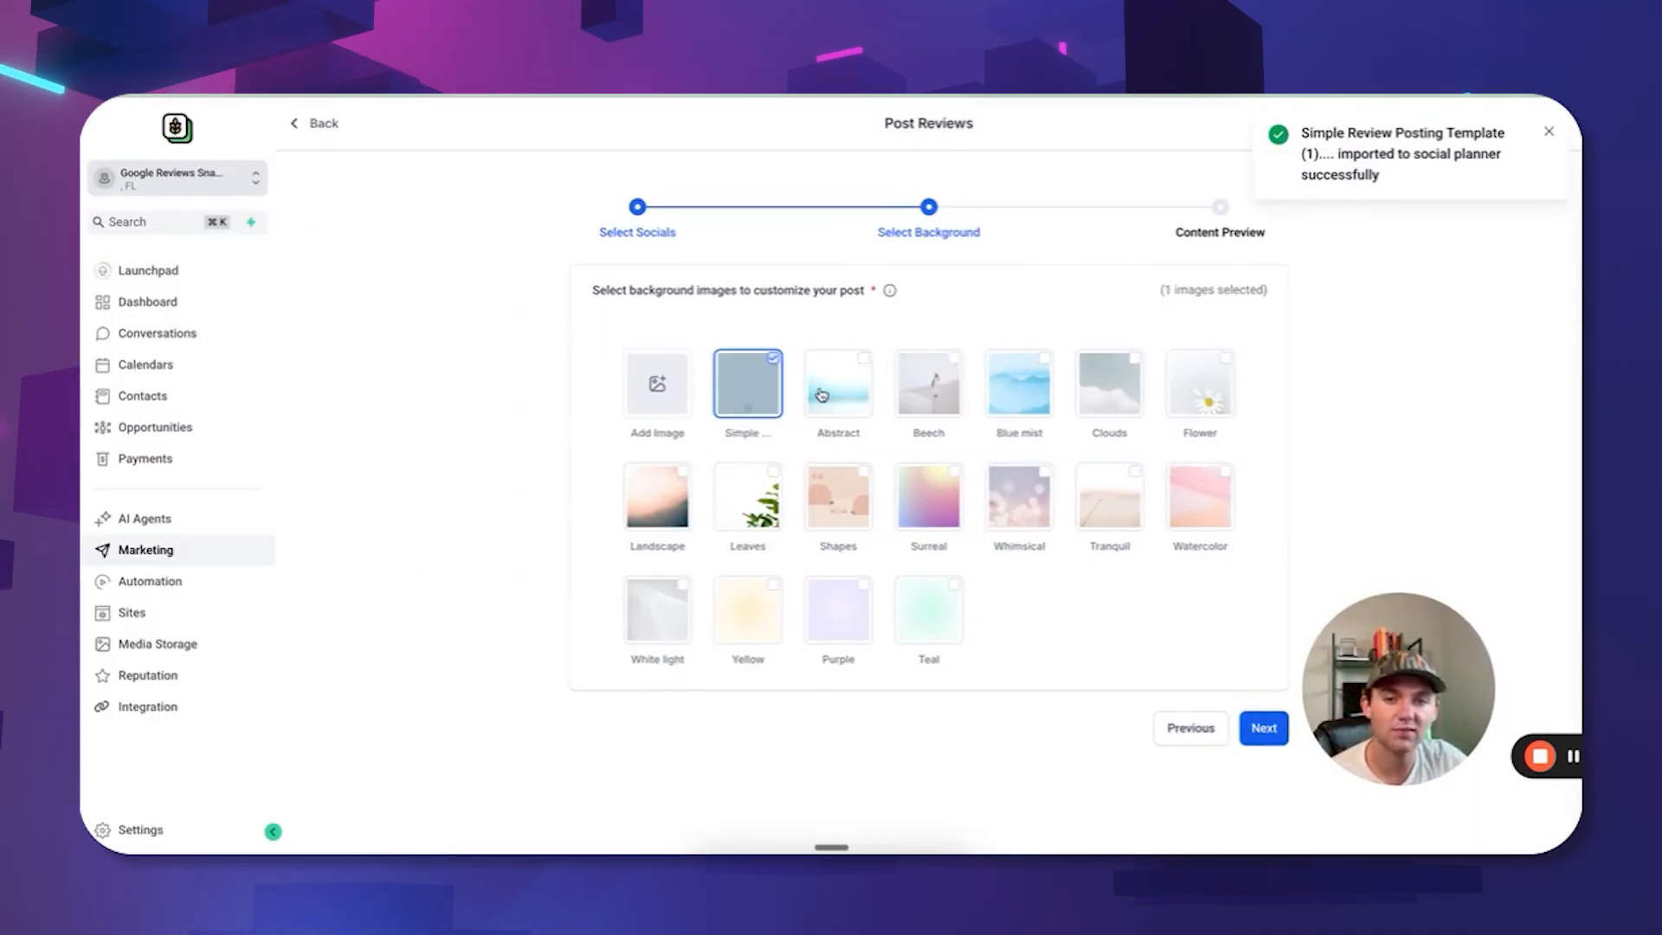
pyautogui.click(951, 593)
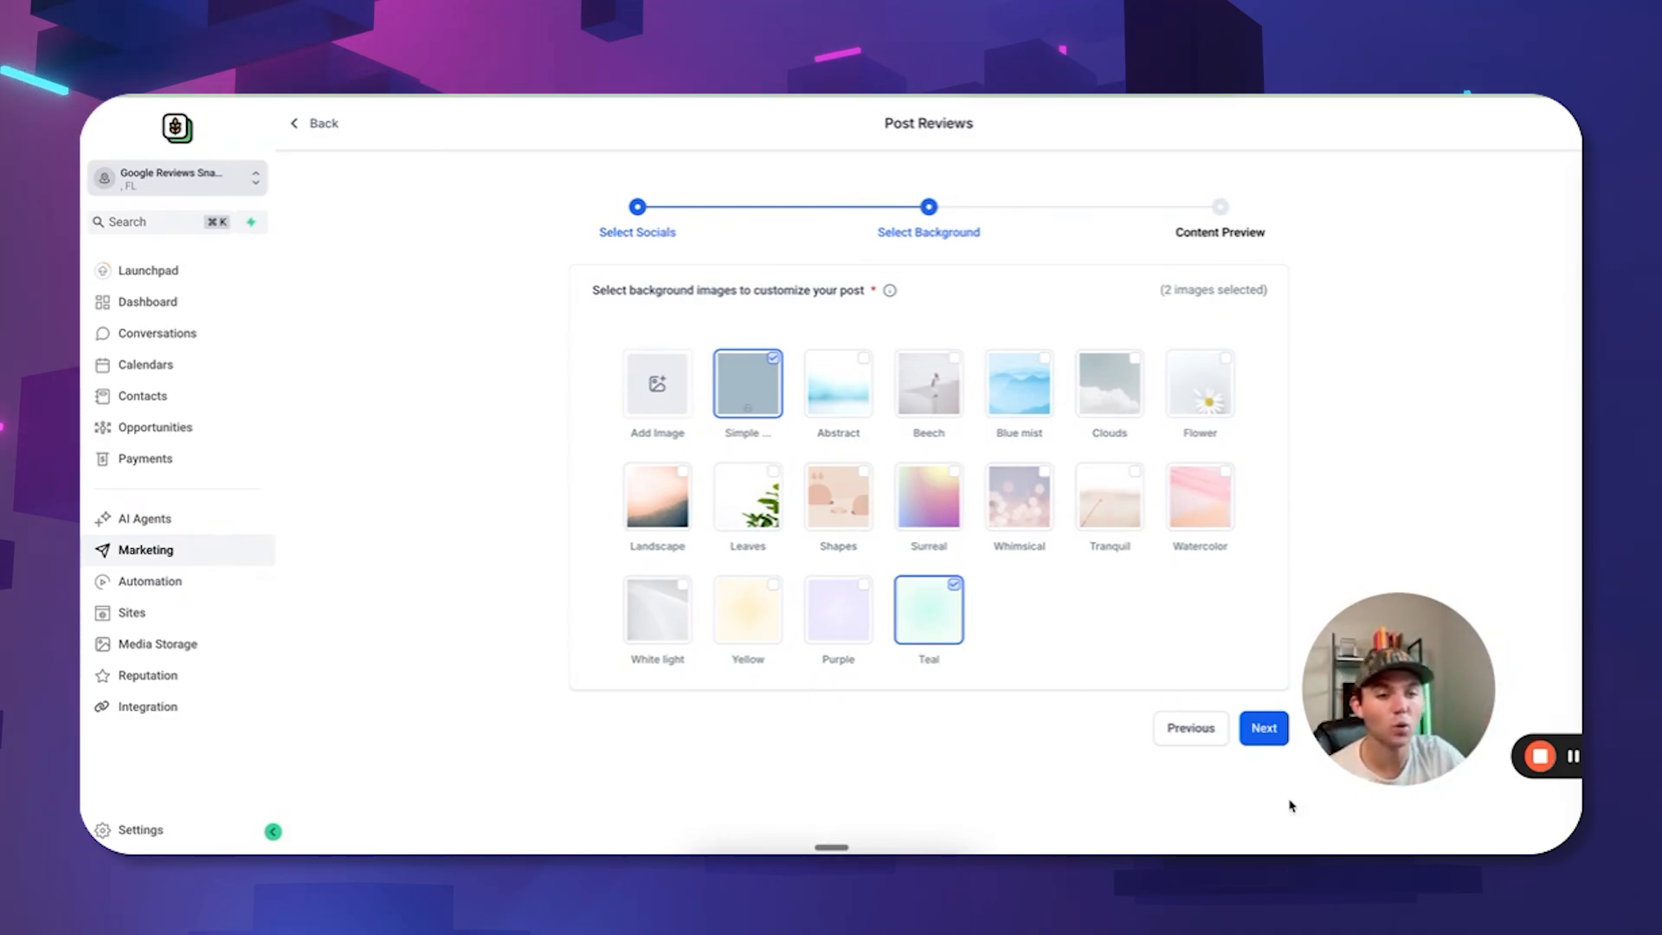
pyautogui.click(1264, 728)
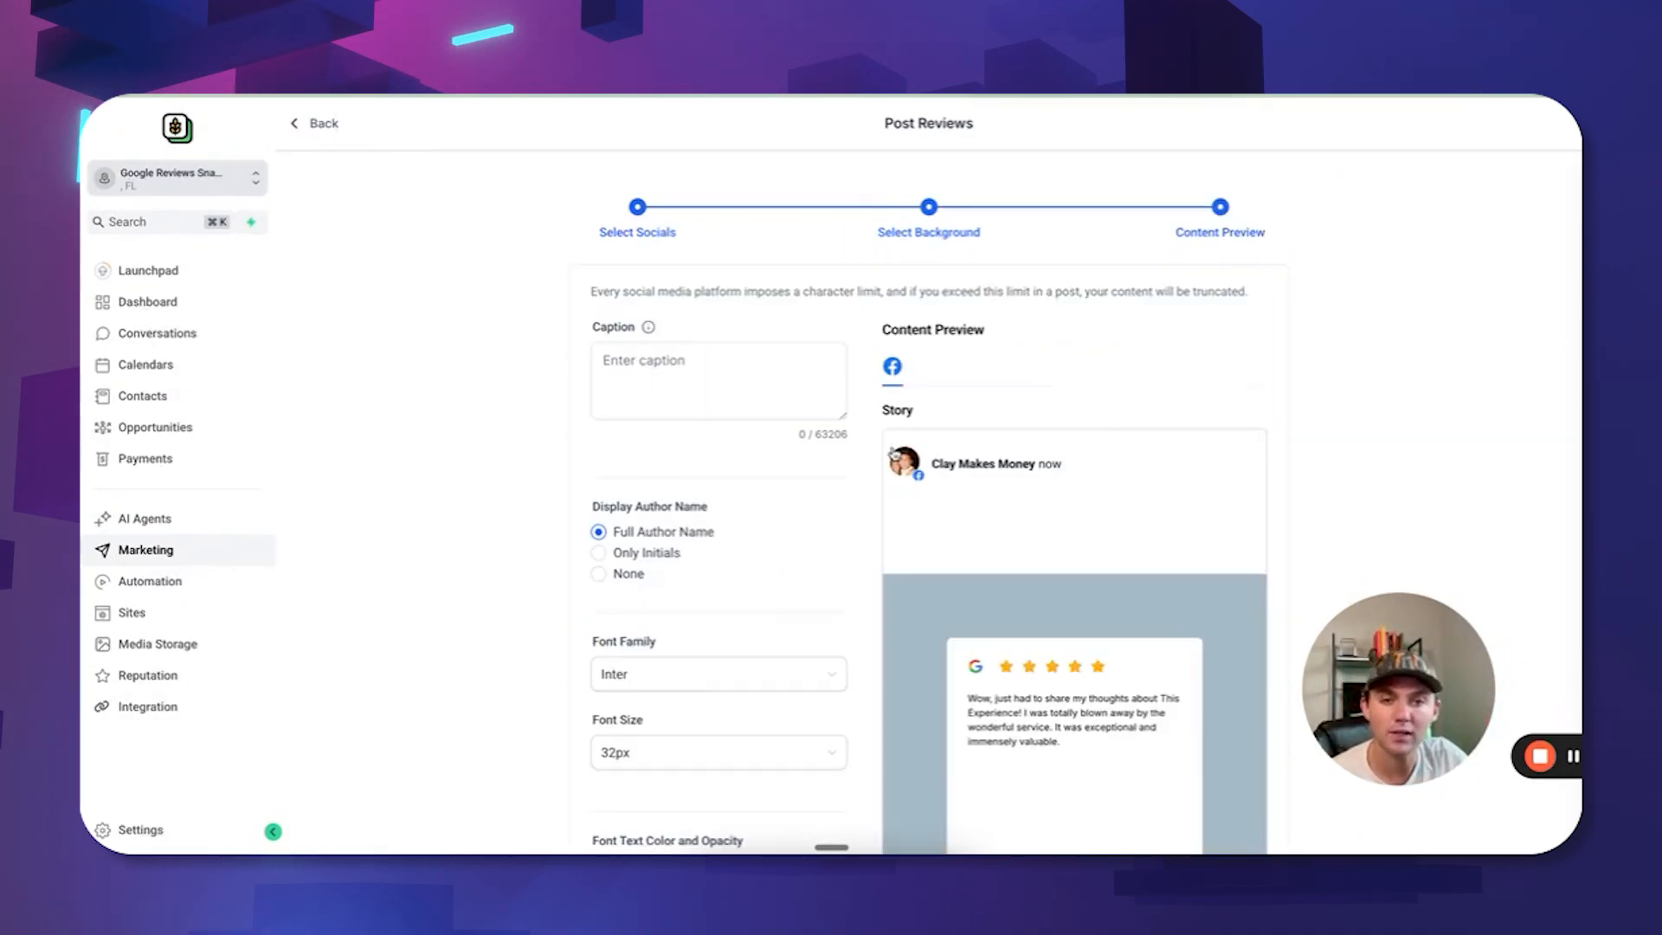
# Try a 28px review font size, then set it back to 32px.
pyautogui.scroll(-2, 767, 347)
pyautogui.scroll(1, 675, 311)
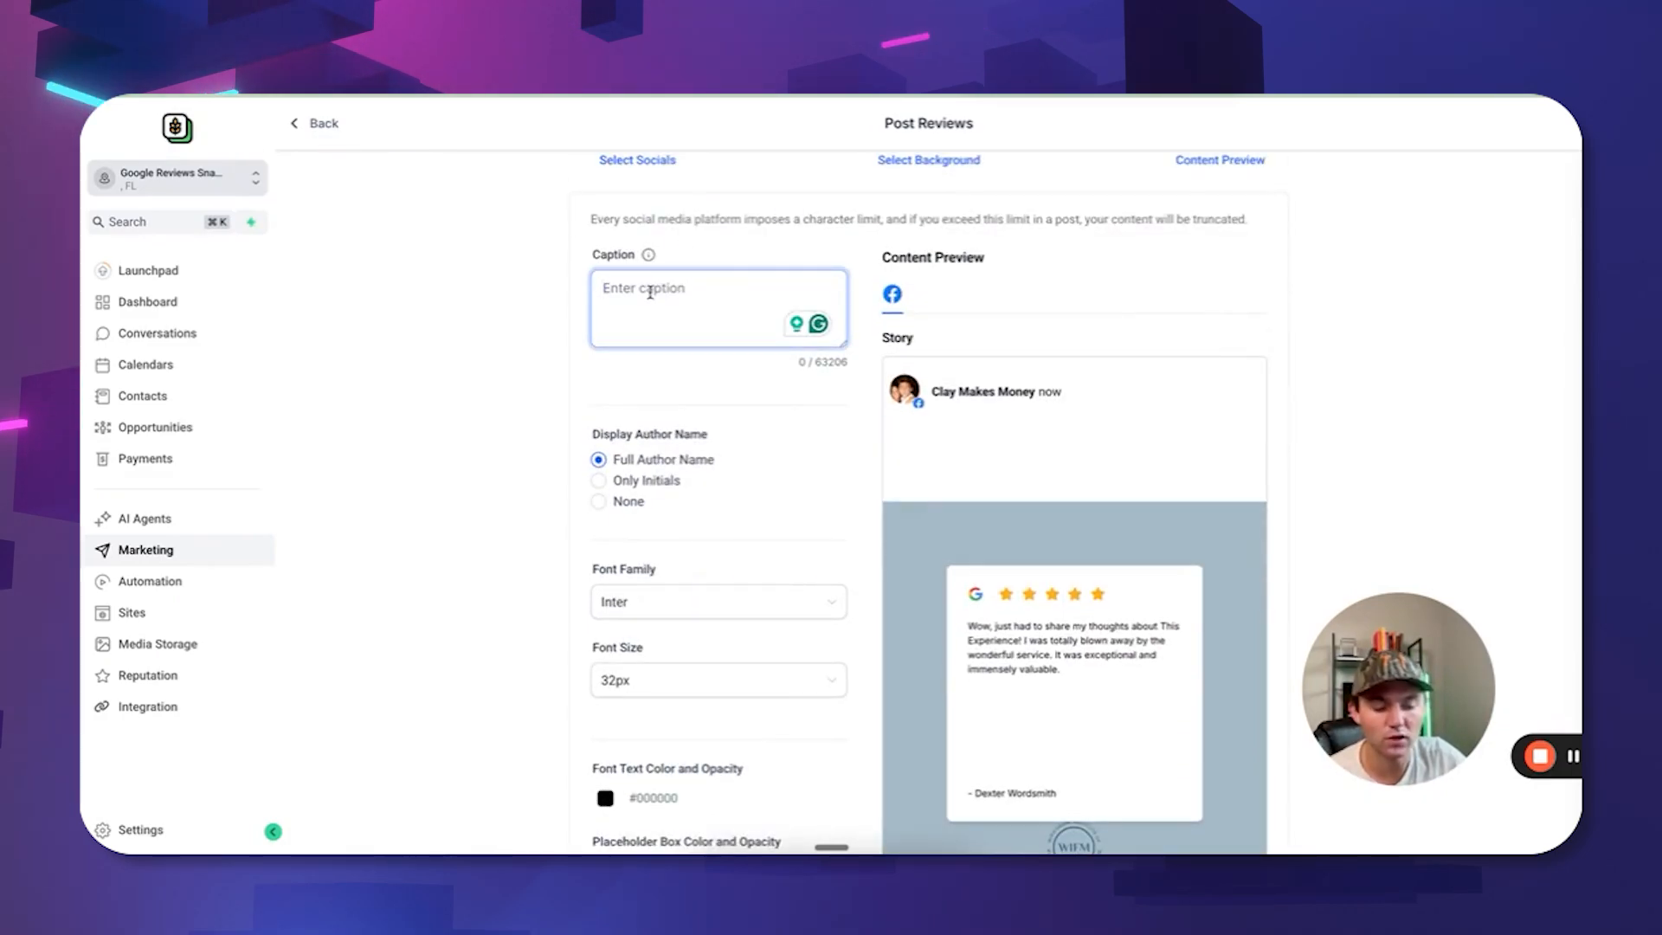
pyautogui.scroll(-2, 629, 354)
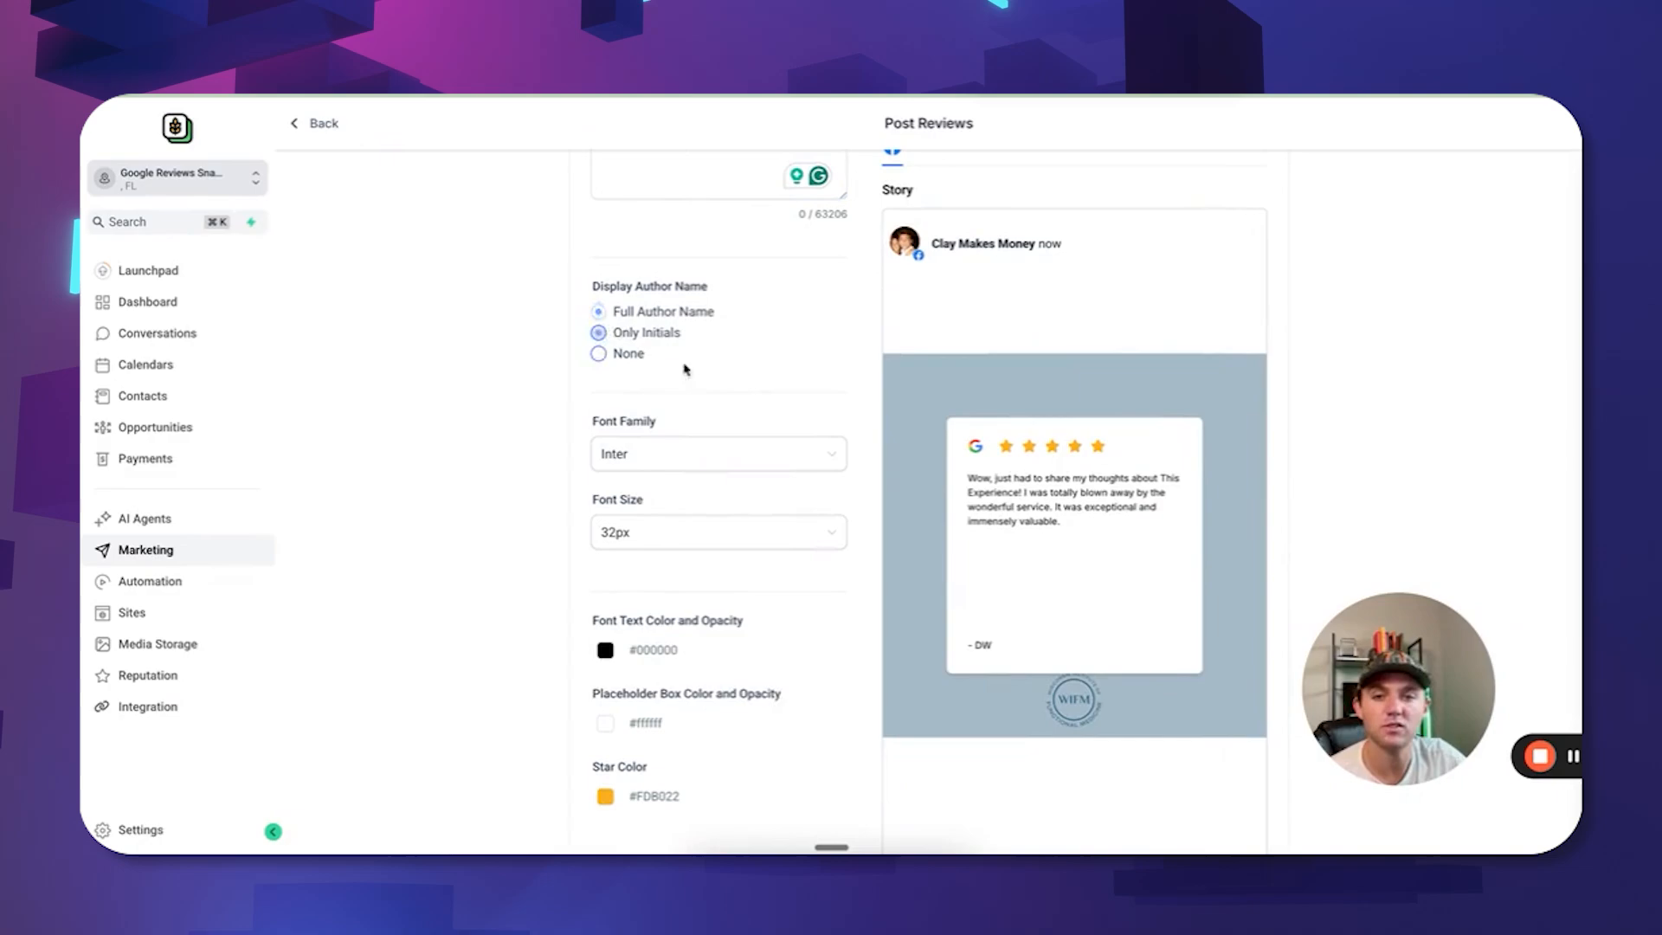
pyautogui.scroll(-3, 684, 369)
pyautogui.click(718, 306)
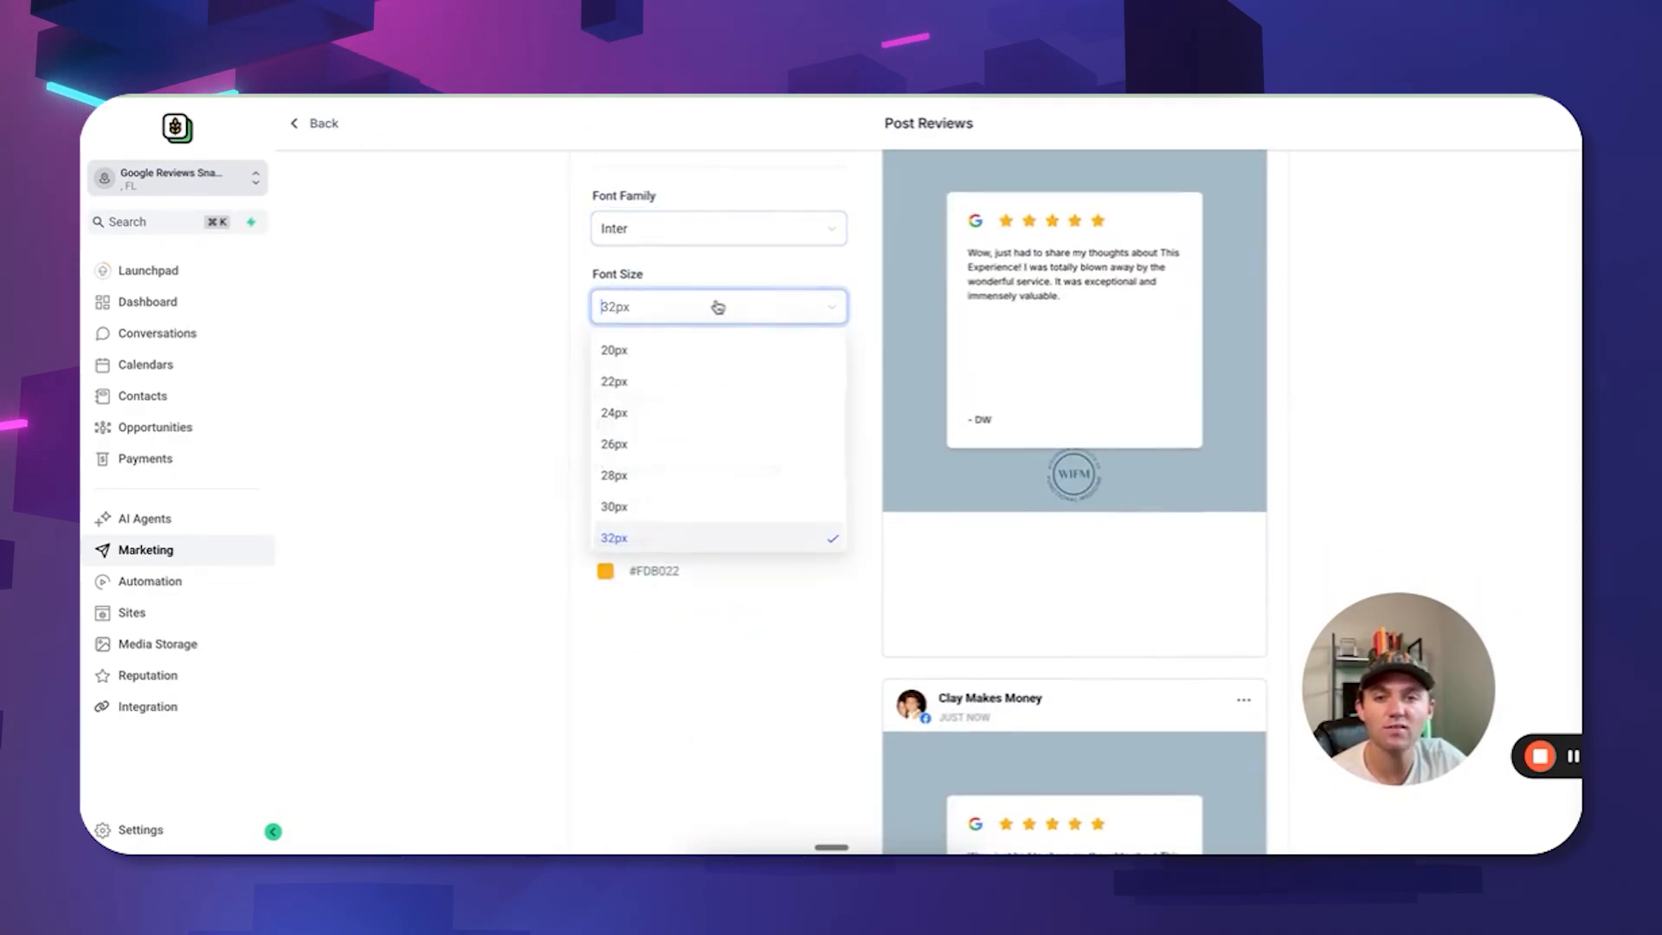
pyautogui.click(669, 474)
pyautogui.scroll(-3, 920, 385)
pyautogui.scroll(3, 920, 386)
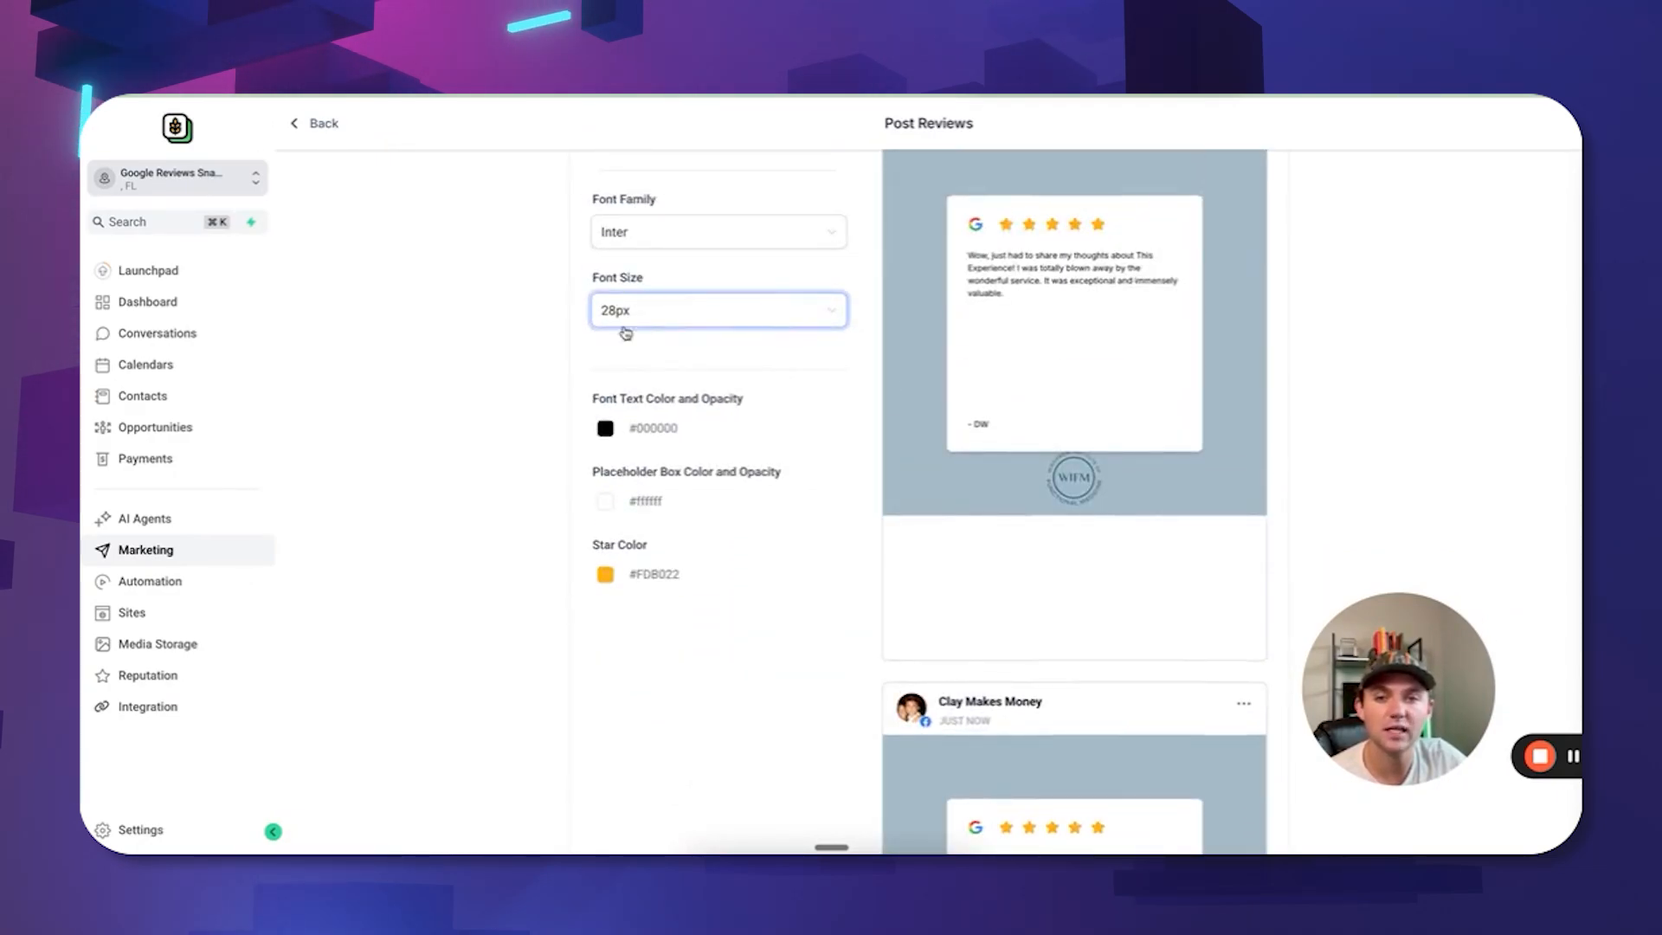
pyautogui.click(673, 309)
pyautogui.click(679, 541)
pyautogui.scroll(-5, 1076, 415)
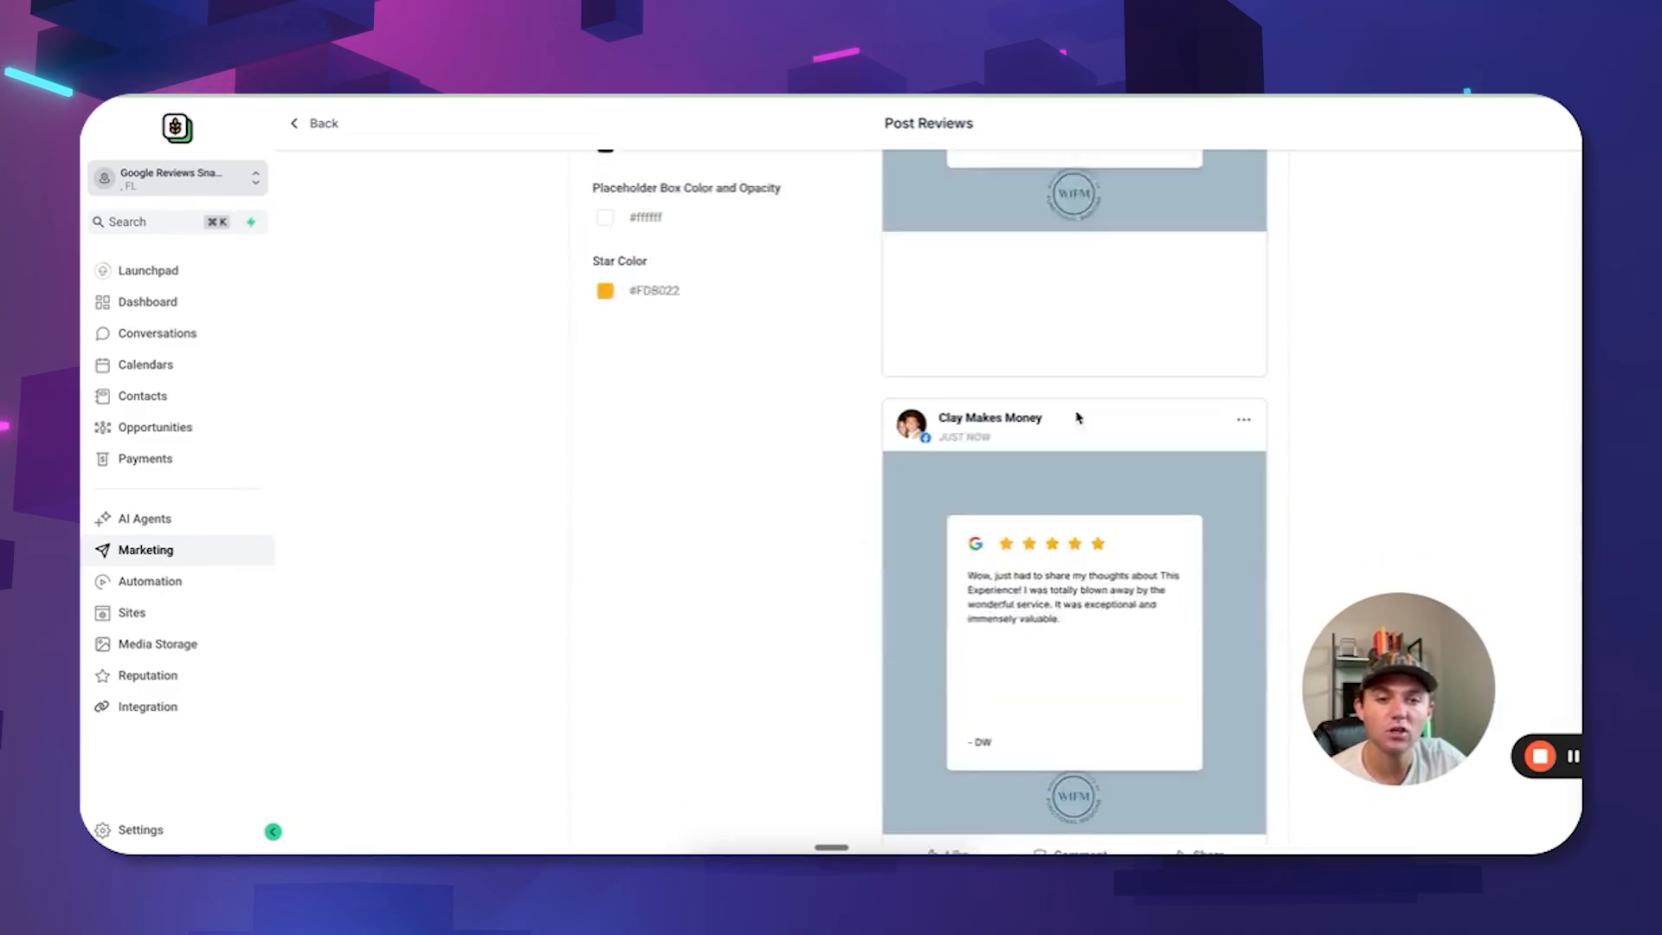
pyautogui.scroll(9, 1084, 192)
pyautogui.scroll(-4, 1073, 350)
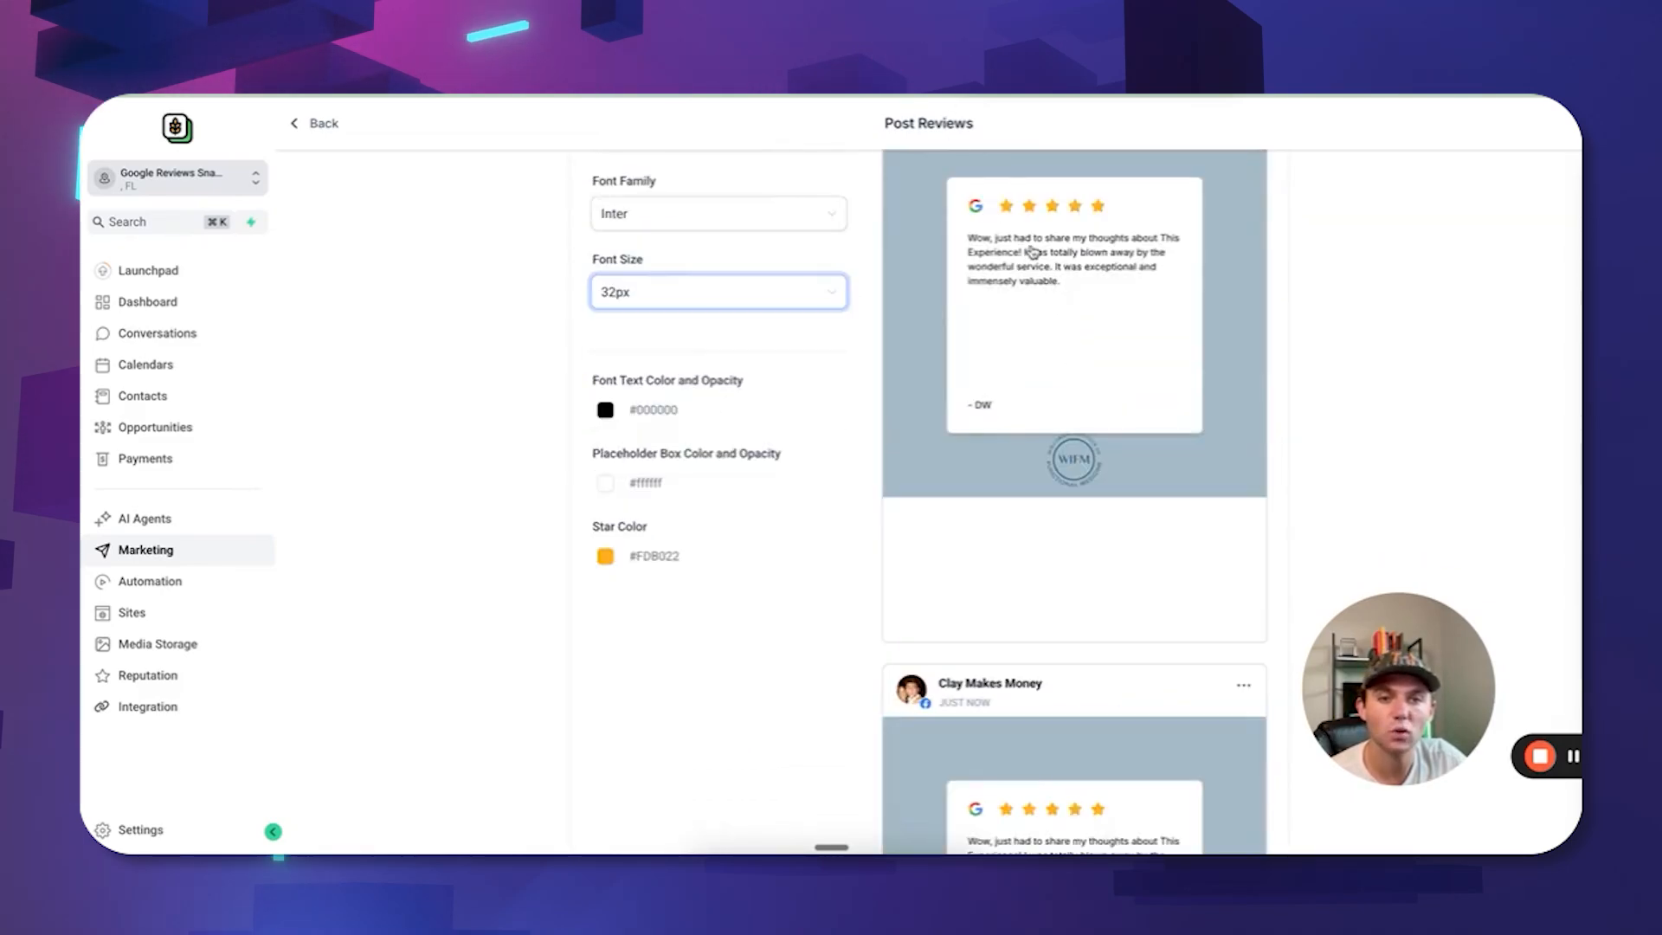
pyautogui.scroll(3, 1039, 268)
pyautogui.scroll(-5, 1059, 346)
pyautogui.scroll(8, 1047, 519)
pyautogui.scroll(-2, 1060, 562)
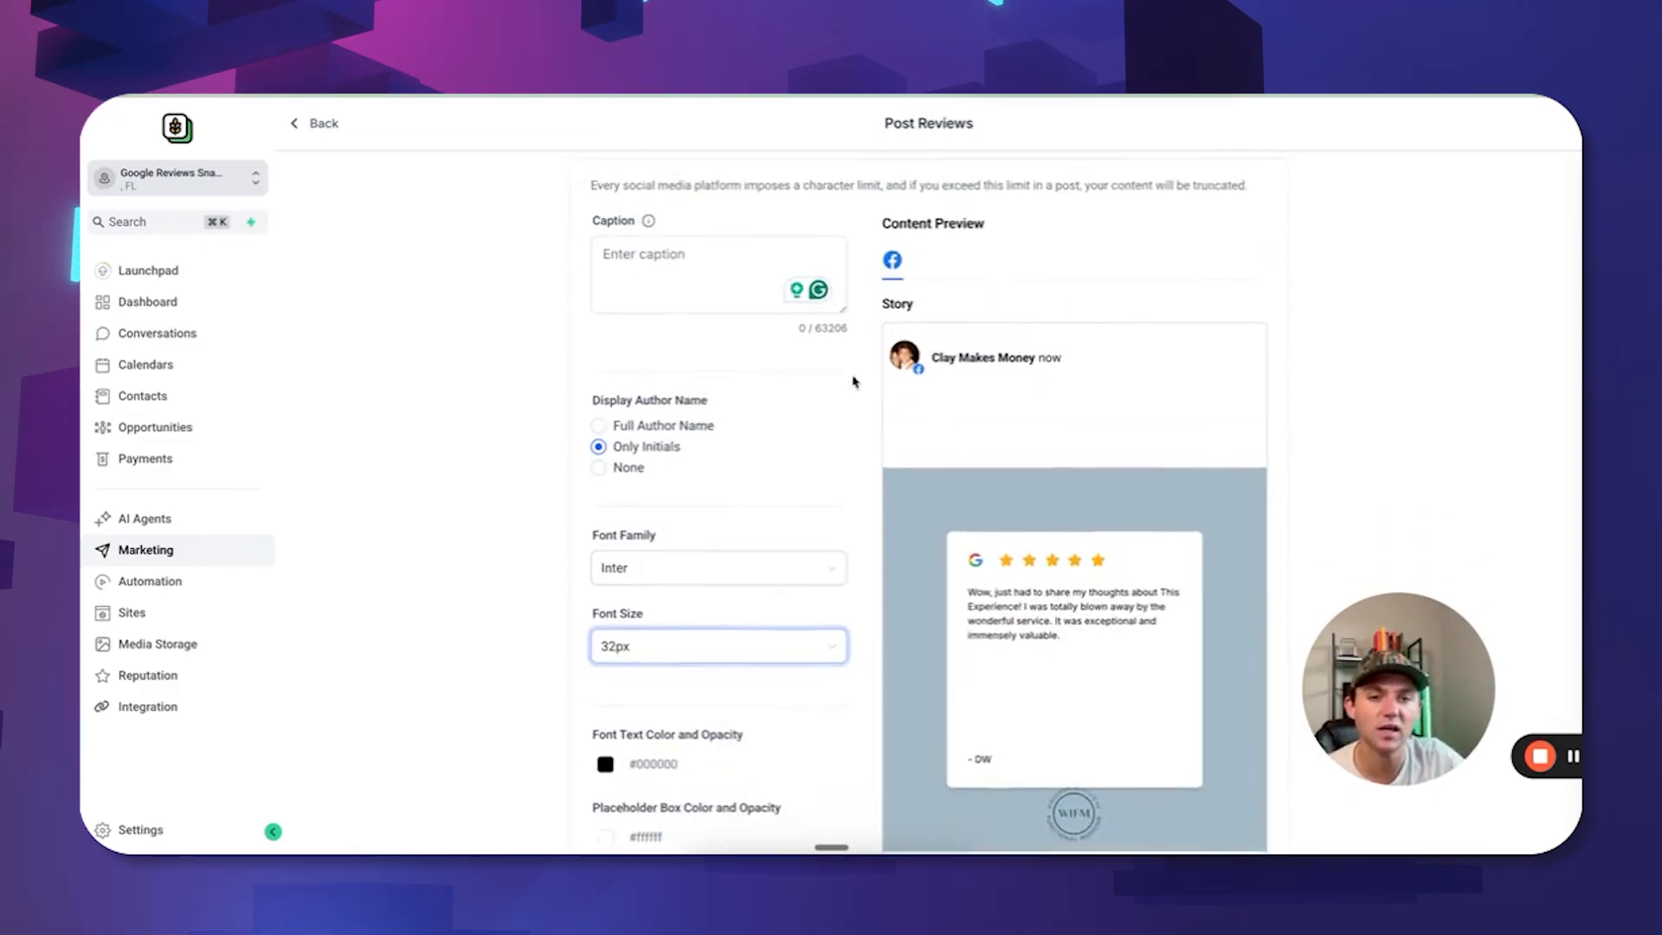
pyautogui.scroll(-6, 1052, 493)
pyautogui.scroll(-10, 1048, 372)
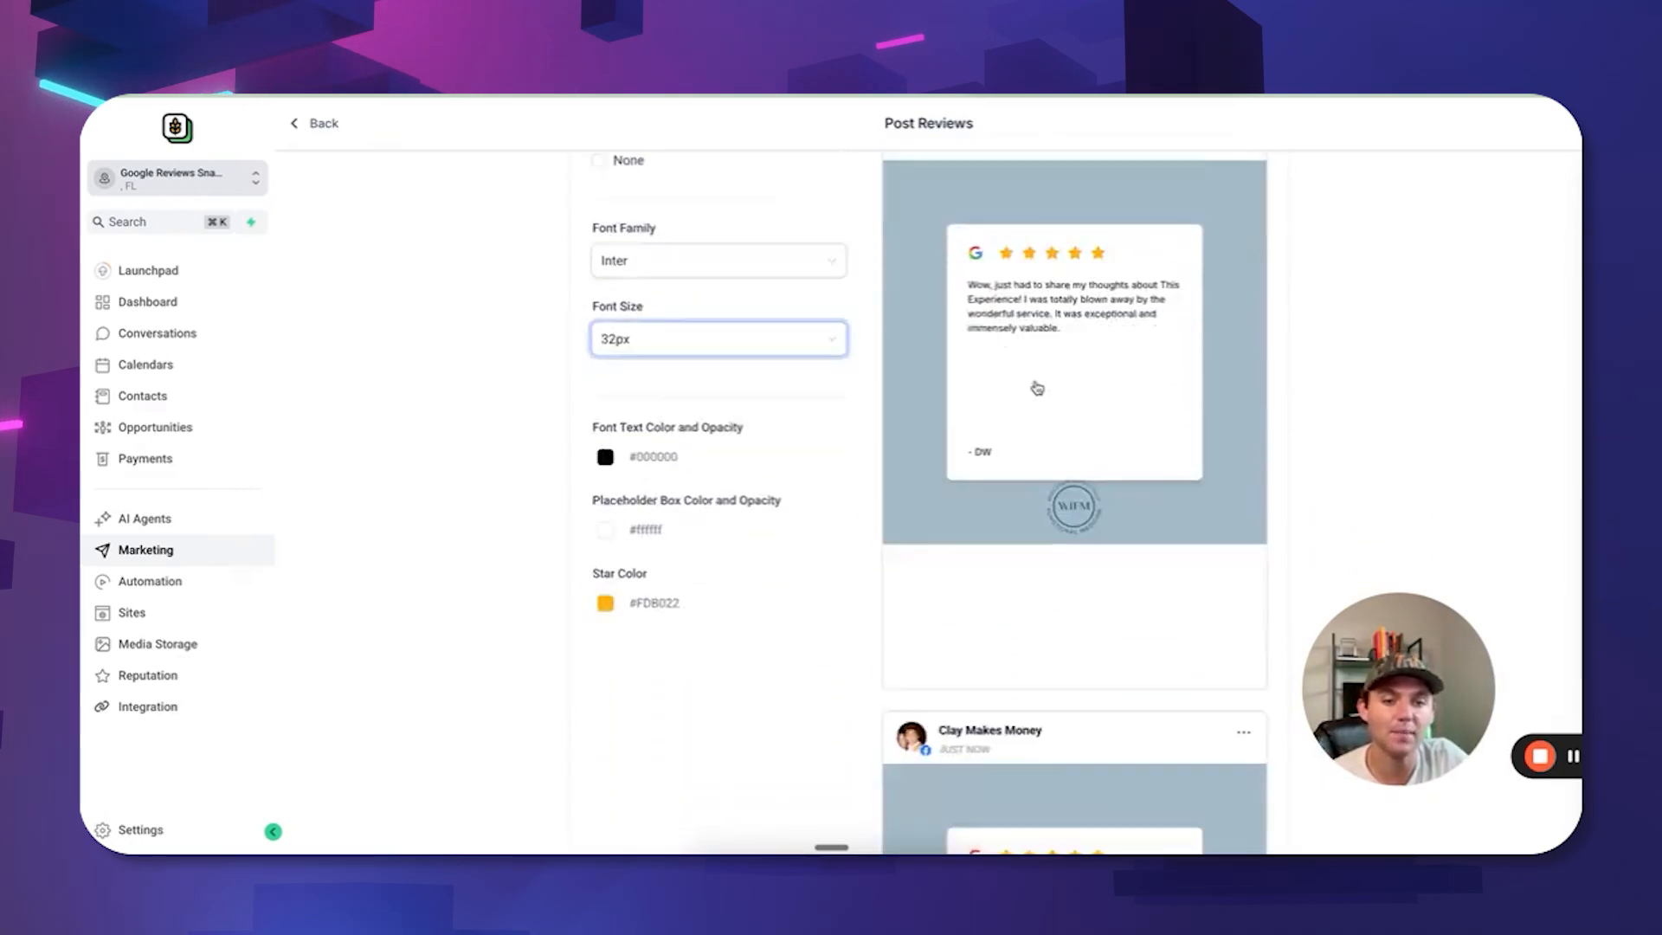
pyautogui.scroll(1, 1044, 295)
pyautogui.scroll(4, 1043, 294)
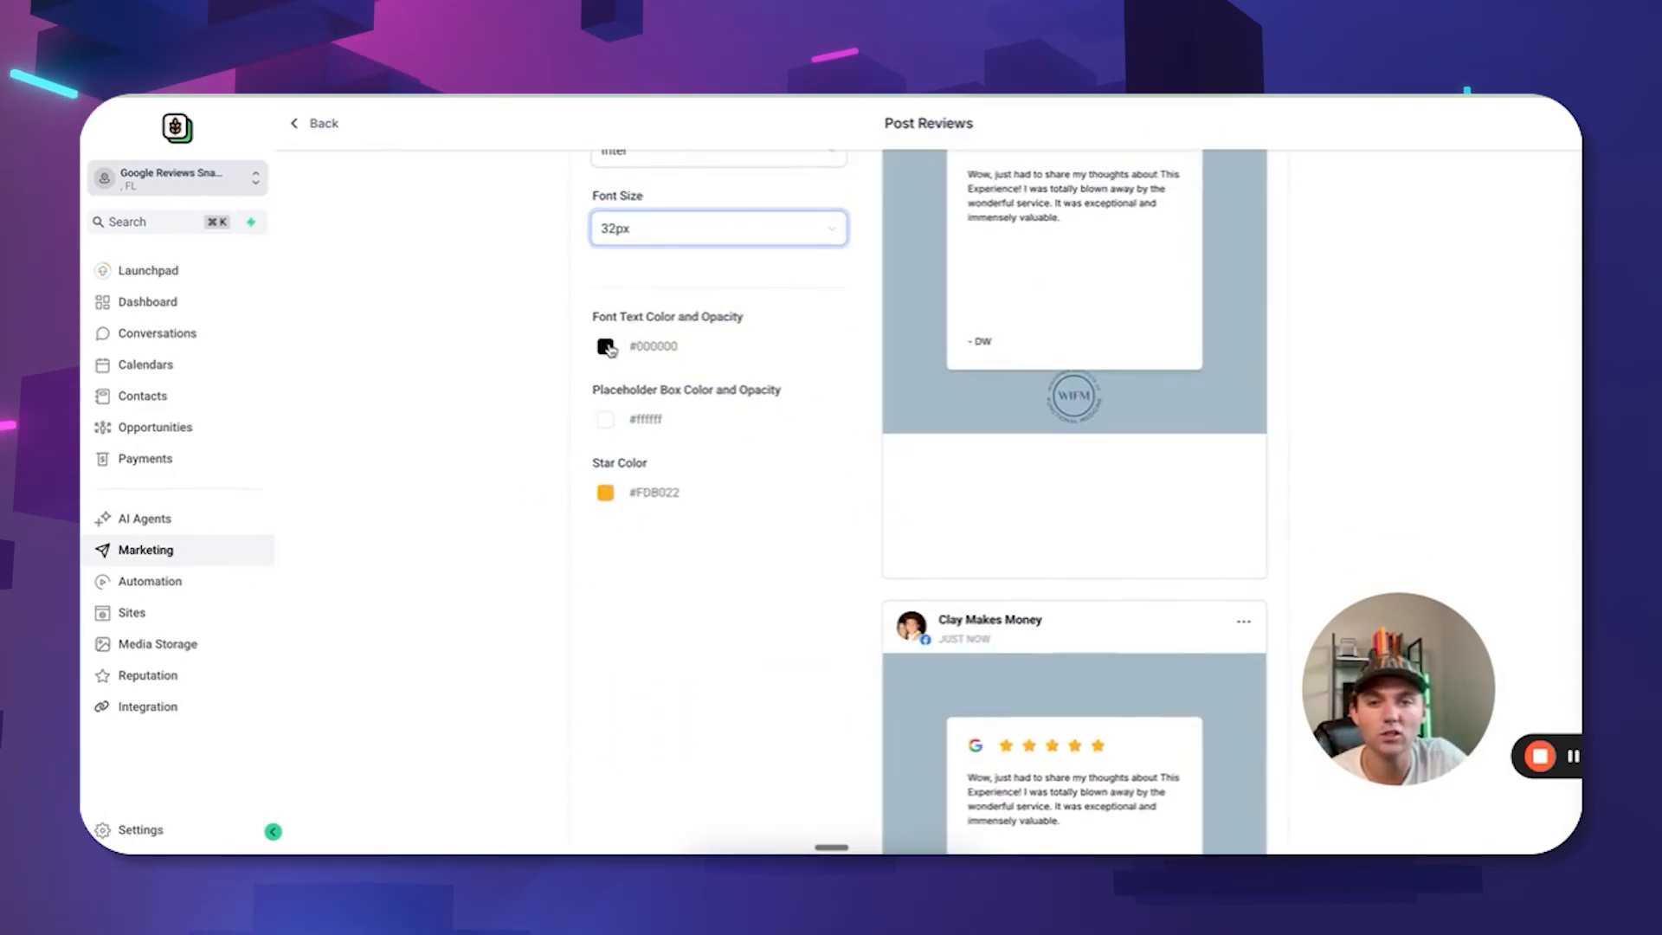
# Adjust the review text colour opacity and make the placeholder box mostly transparent.
pyautogui.click(606, 347)
pyautogui.moveTo(563, 559); pyautogui.dragTo(668, 558)
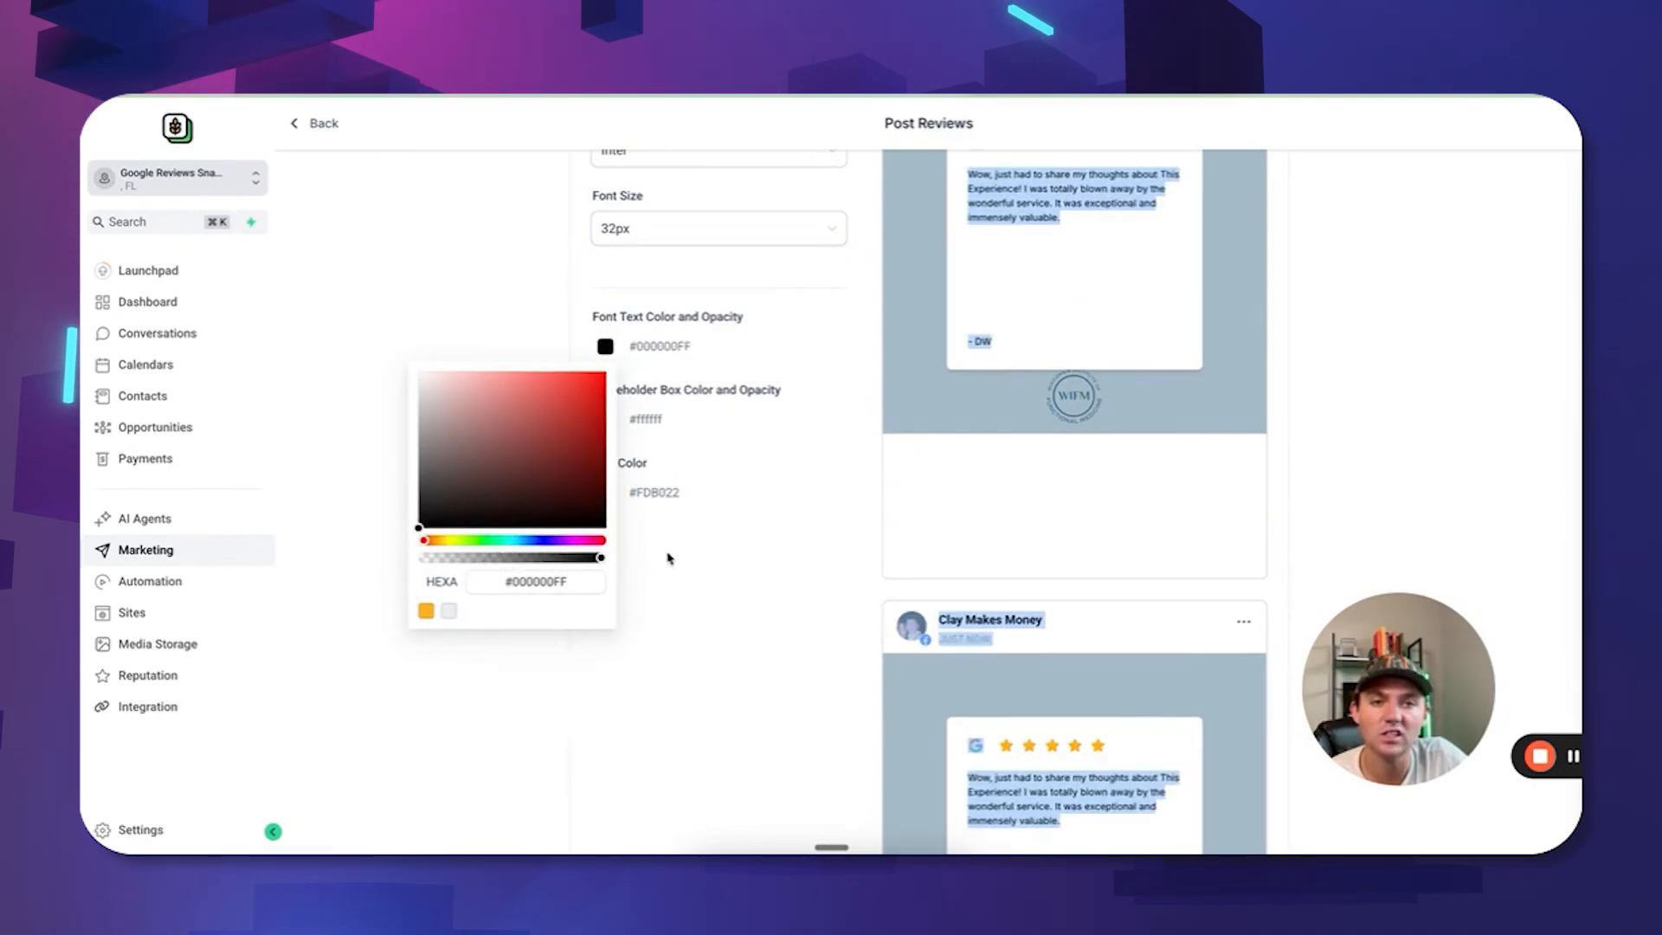
pyautogui.click(777, 439)
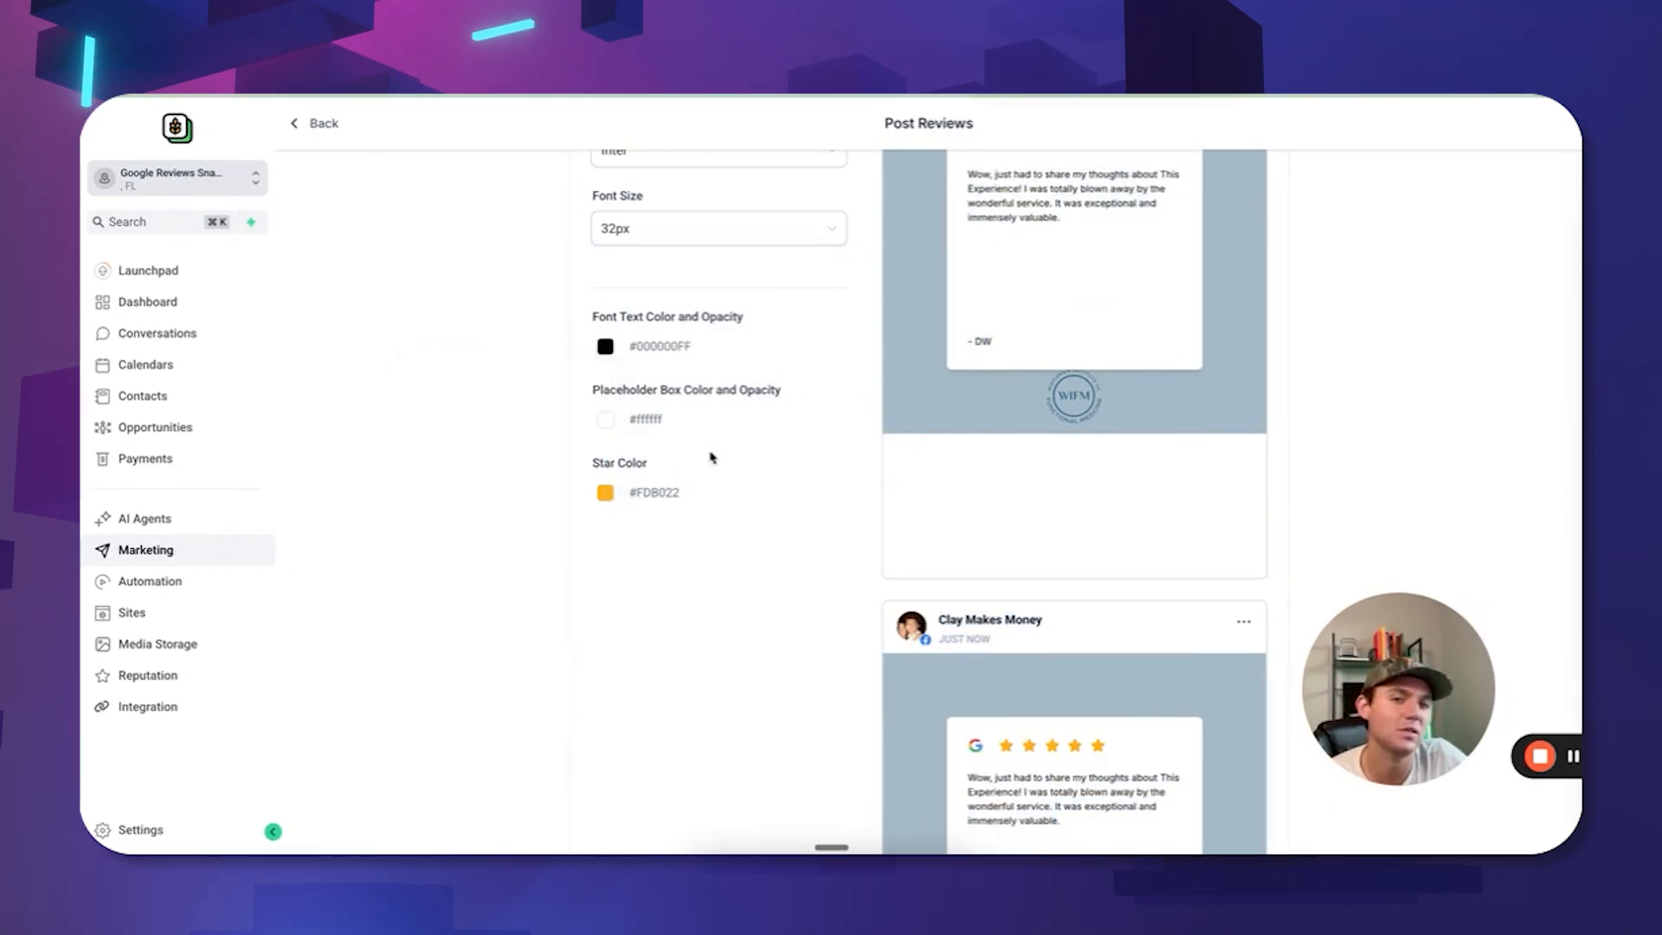
pyautogui.click(603, 420)
pyautogui.moveTo(585, 636); pyautogui.dragTo(453, 635)
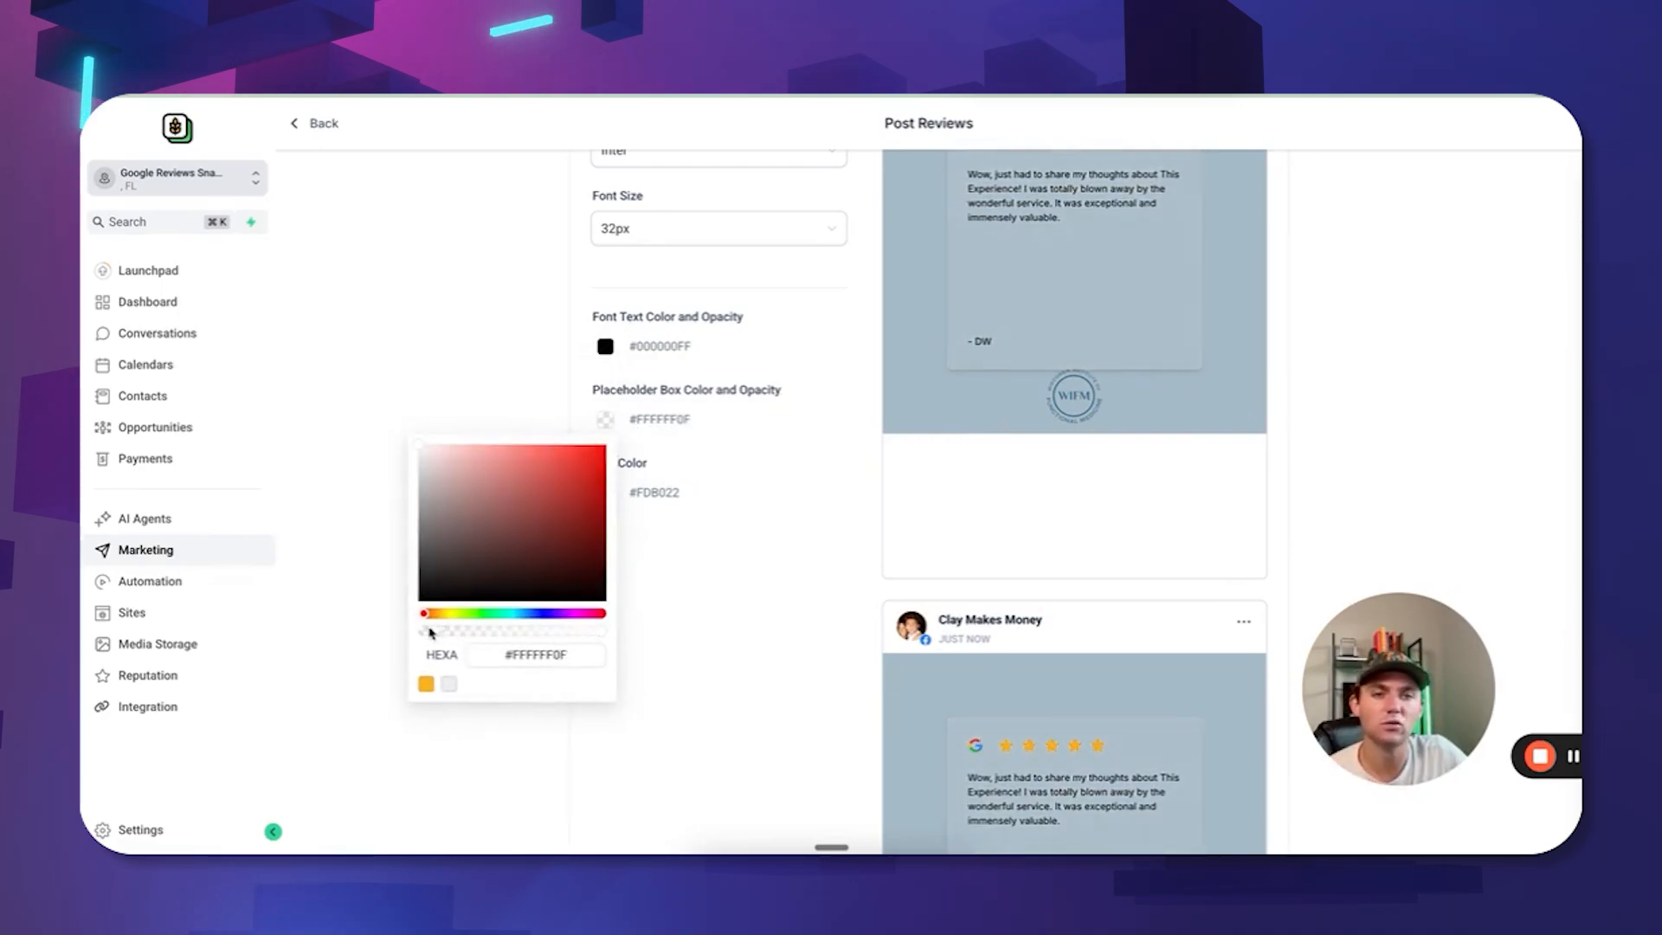
pyautogui.scroll(3, 883, 475)
pyautogui.scroll(-2, 823, 419)
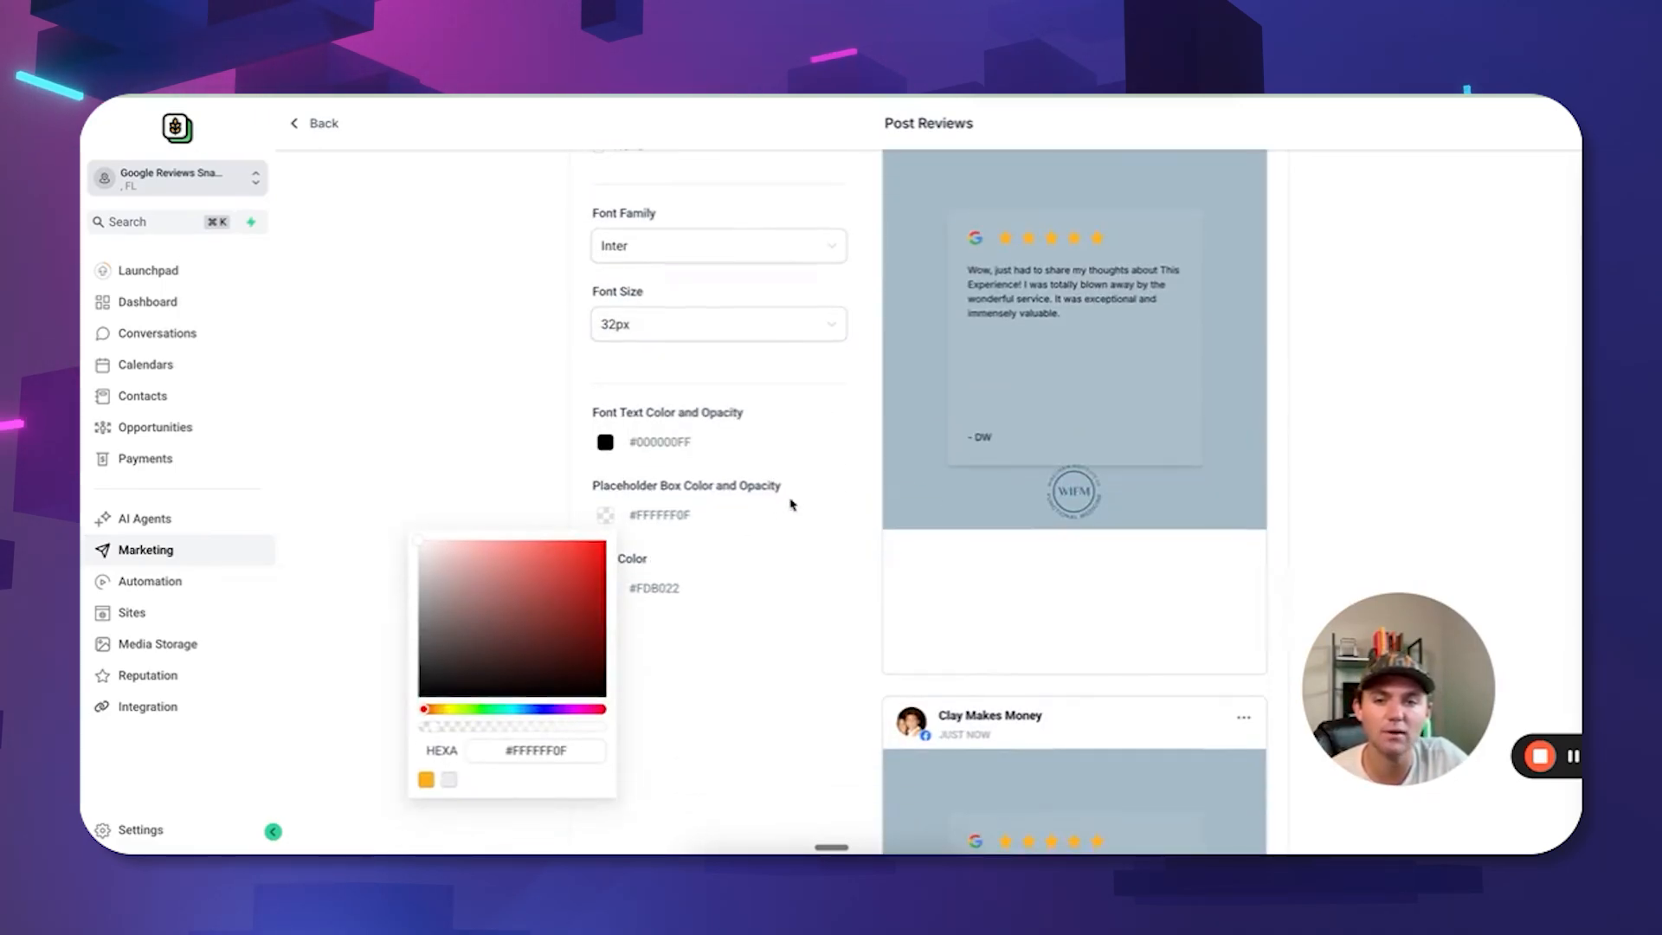
pyautogui.click(790, 504)
# Turn the review text red (#FF0000FF) and the rating stars white (#FEFEFE).
pyautogui.click(606, 444)
pyautogui.moveTo(596, 480); pyautogui.dragTo(611, 468)
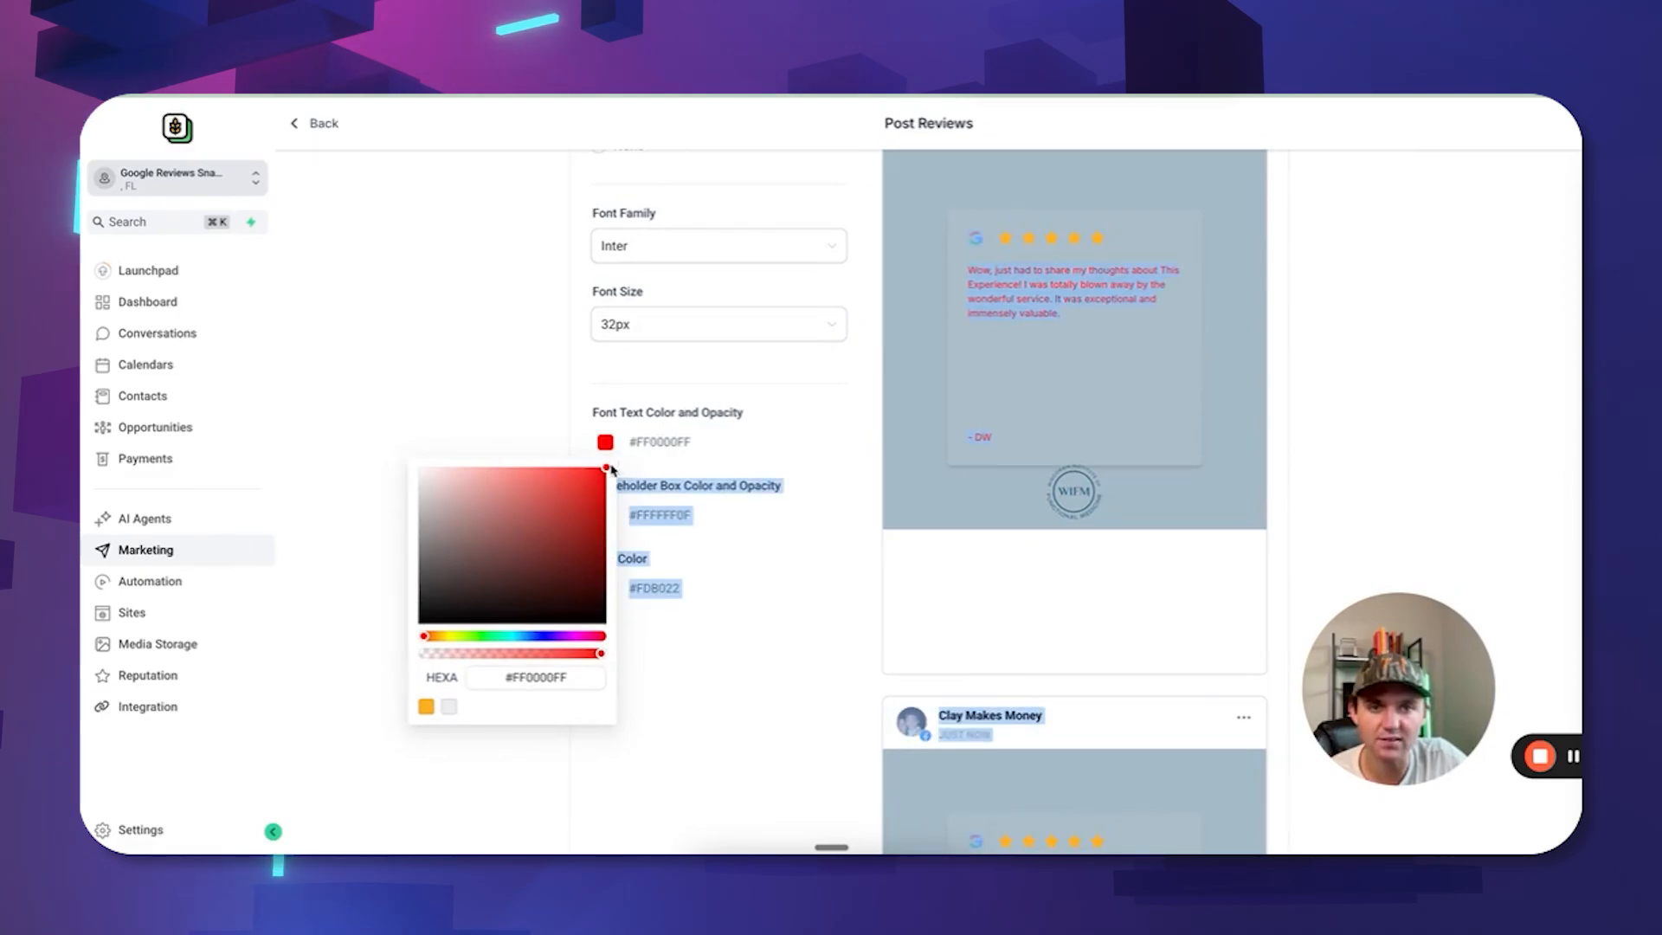
pyautogui.click(674, 640)
pyautogui.click(597, 588)
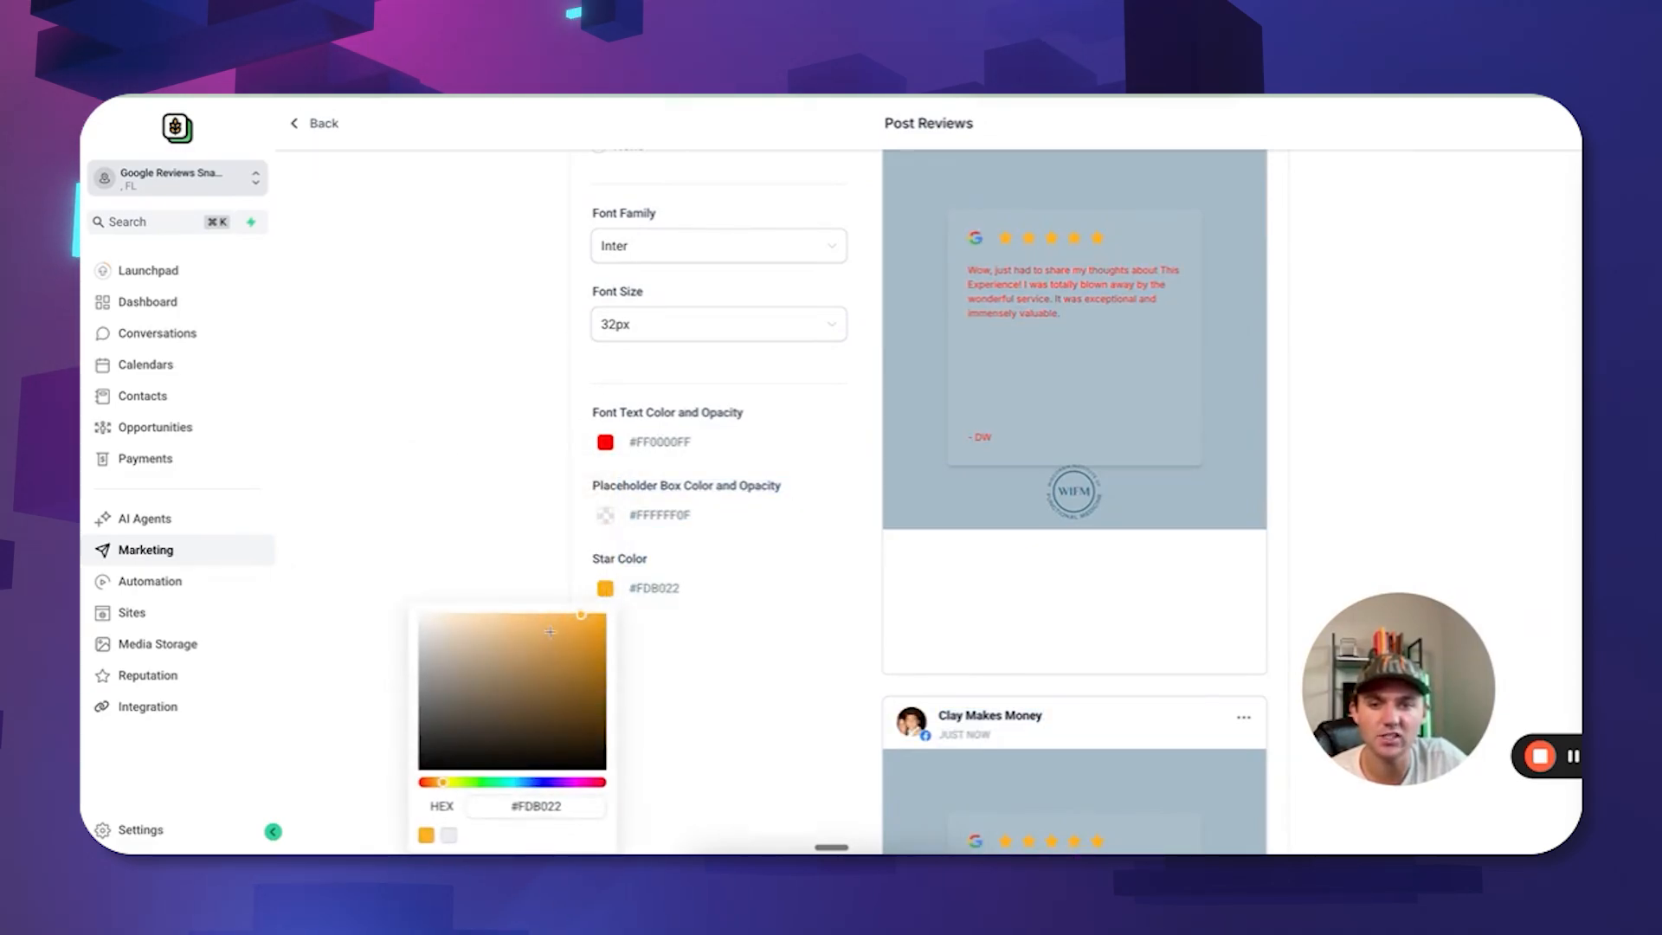
pyautogui.moveTo(443, 638); pyautogui.dragTo(419, 604)
pyautogui.click(817, 618)
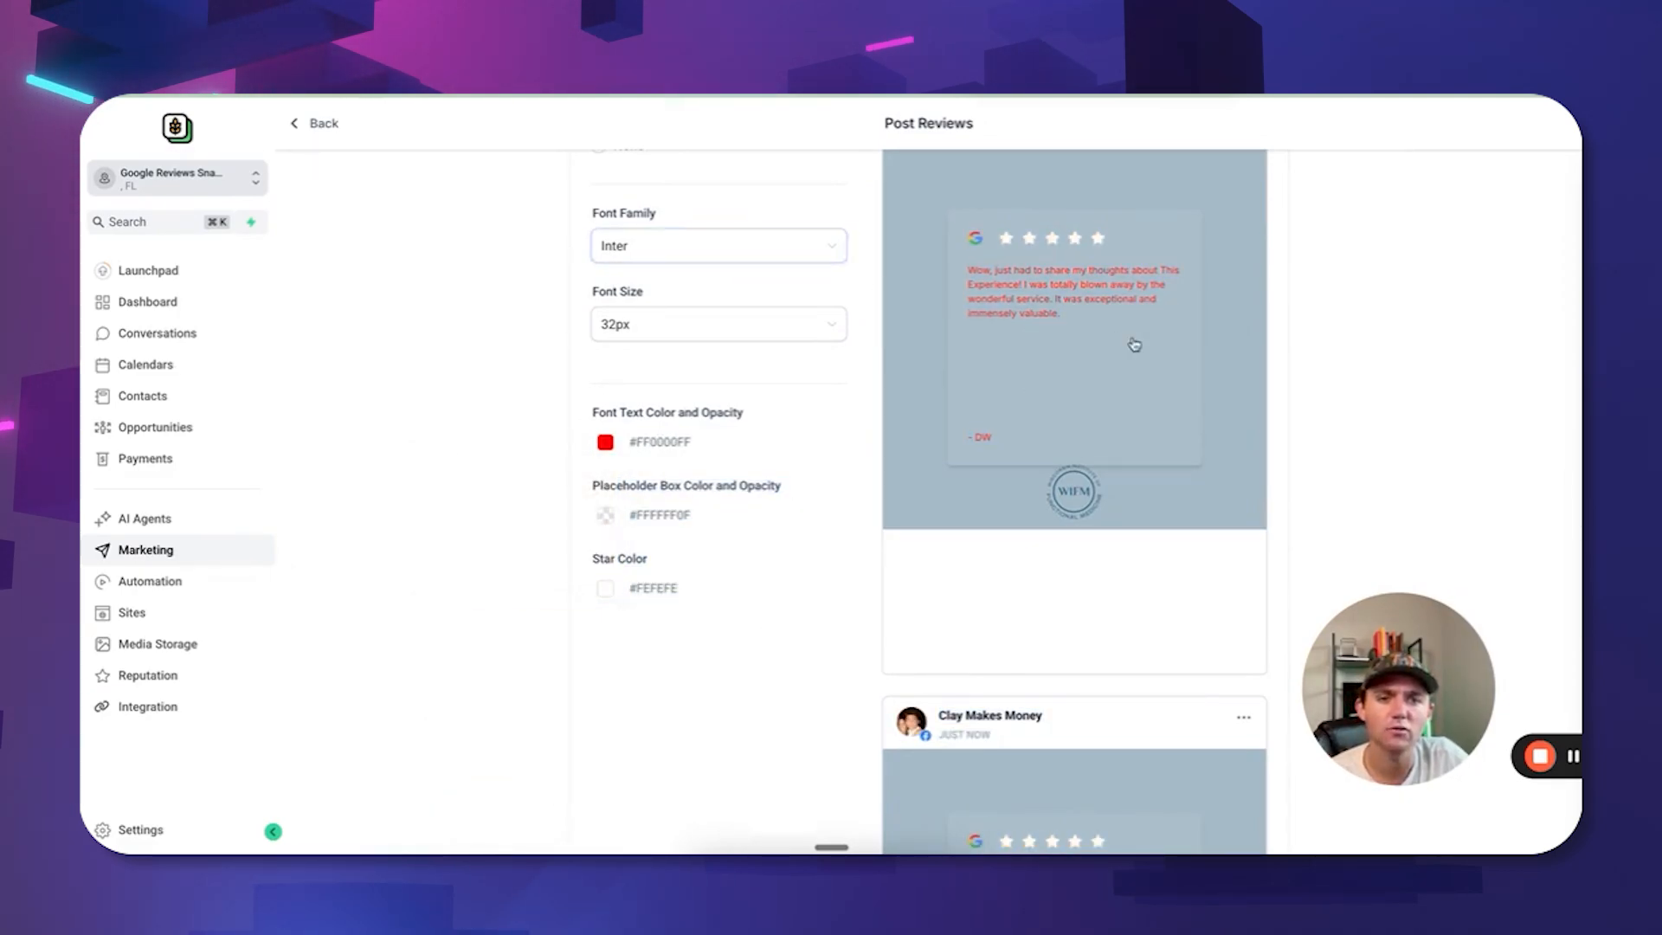
pyautogui.scroll(-2, 785, 351)
pyautogui.scroll(-4, 1071, 577)
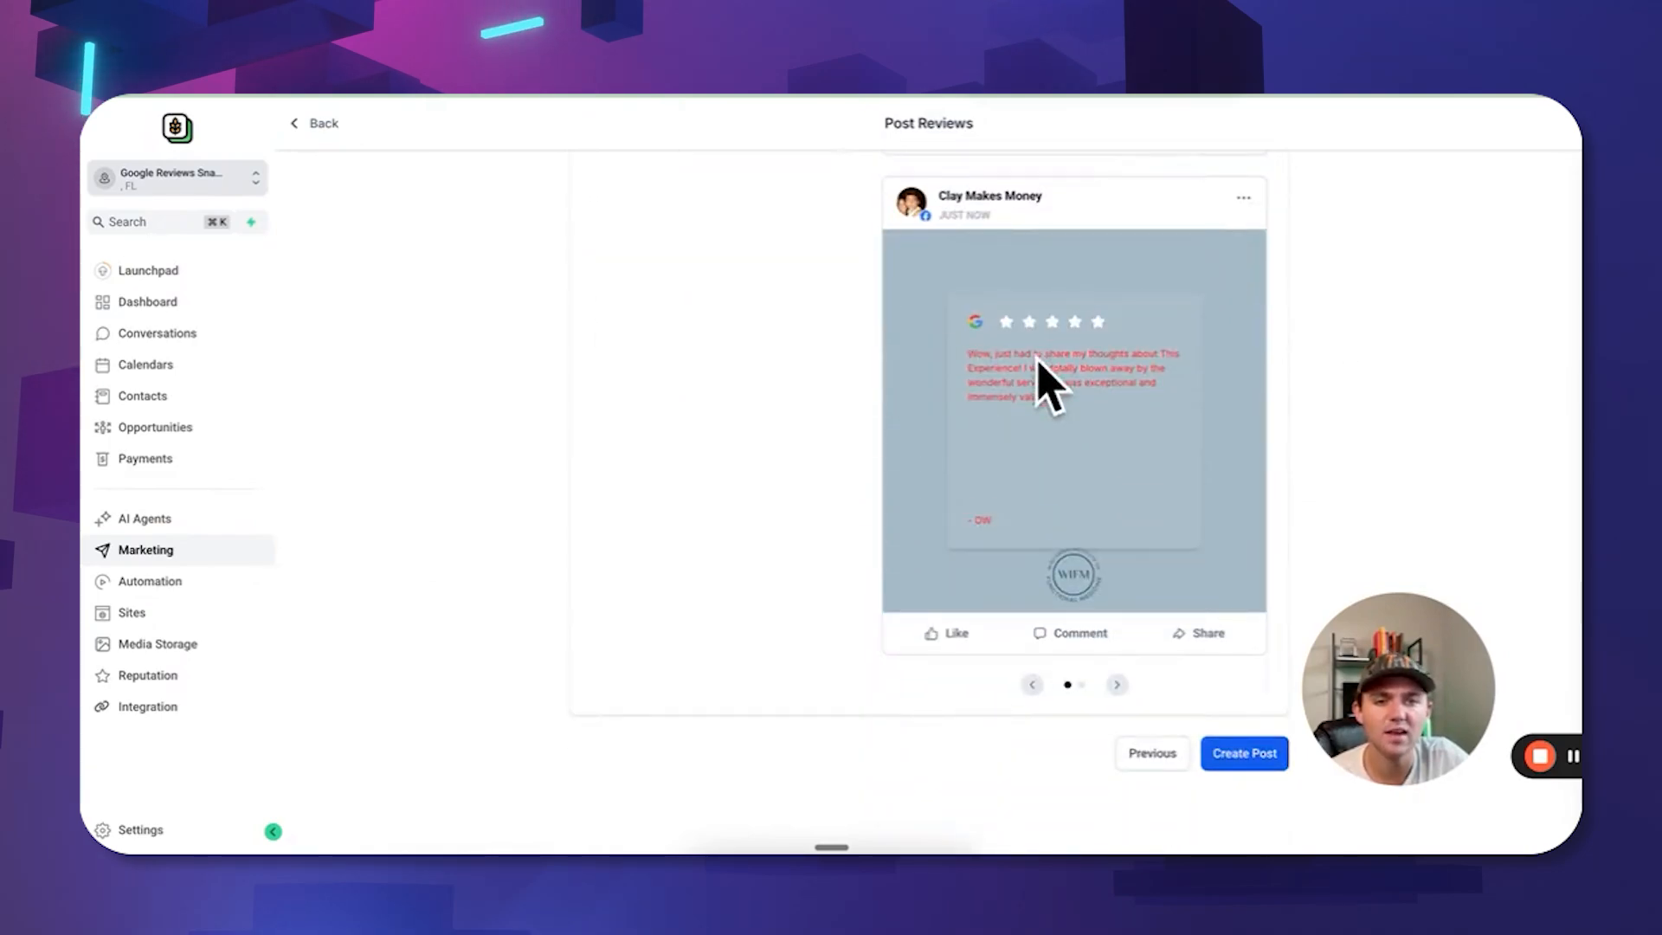
pyautogui.scroll(5, 1043, 381)
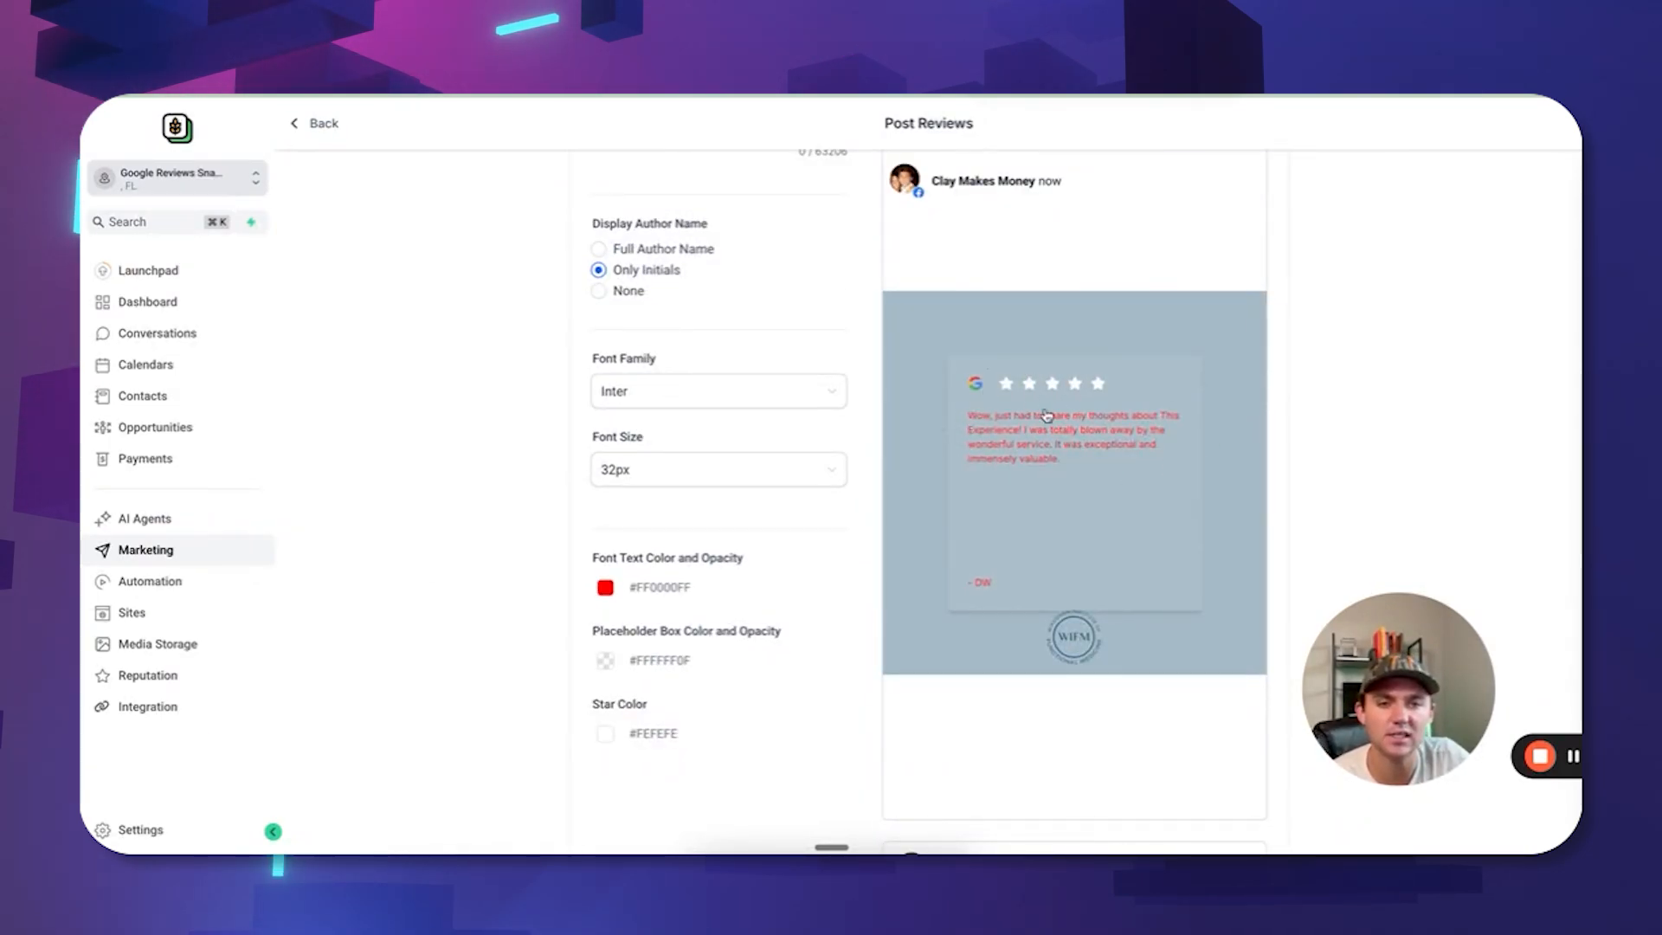
pyautogui.scroll(2, 975, 482)
pyautogui.scroll(-10, 976, 482)
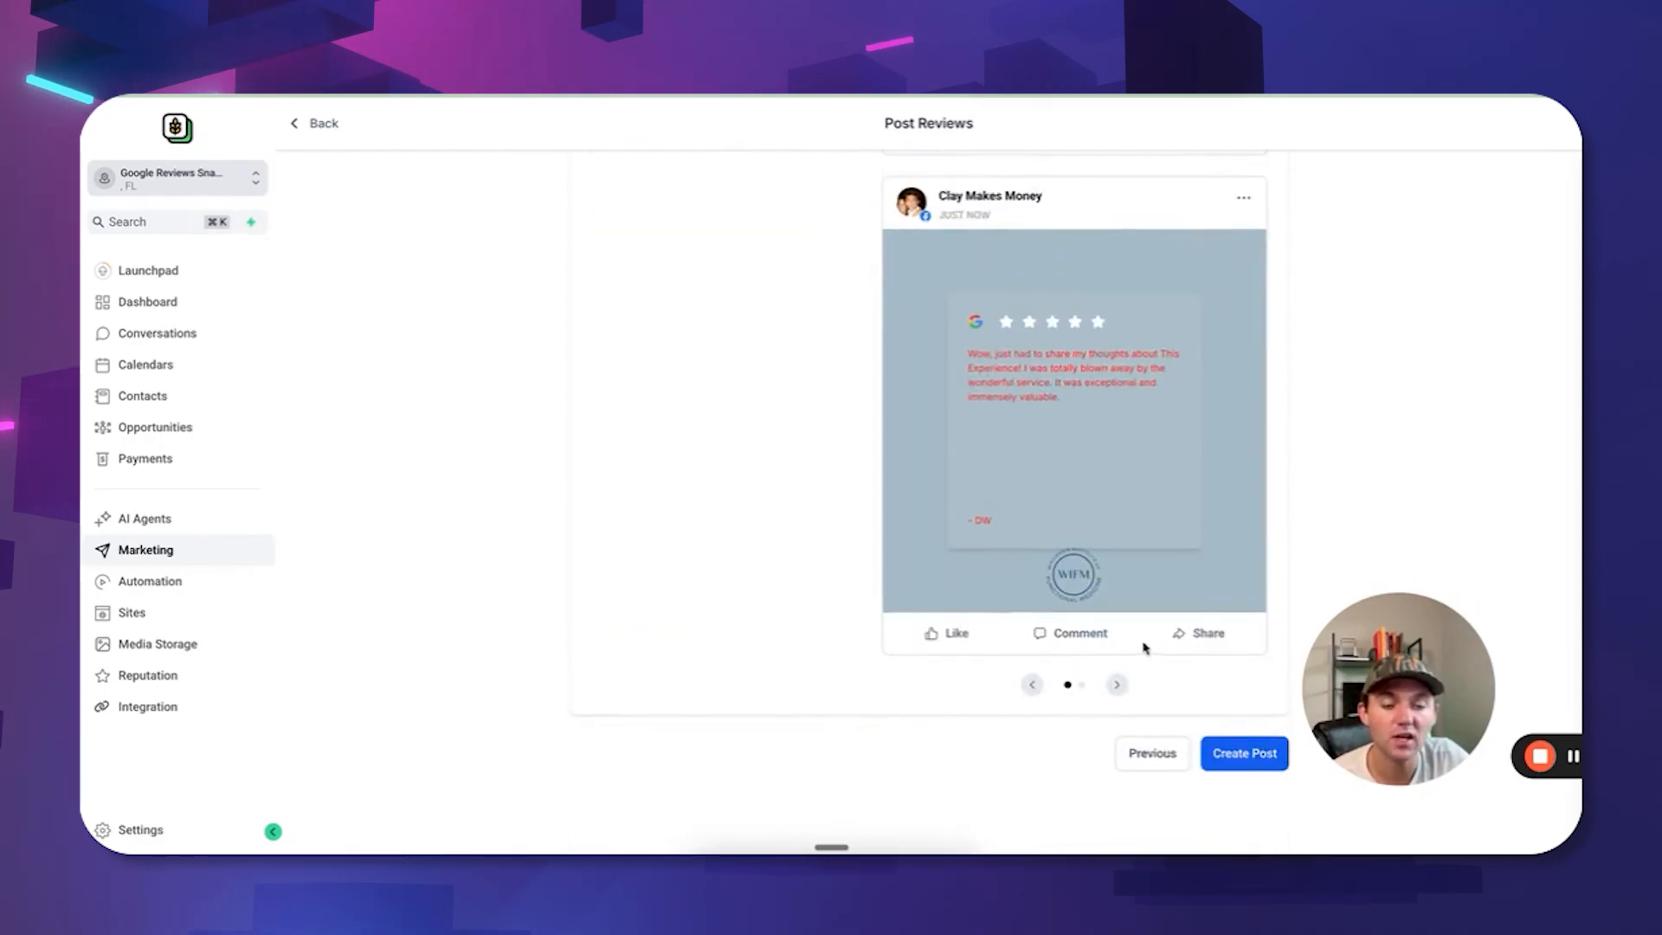
pyautogui.scroll(2, 1144, 644)
pyautogui.scroll(-2, 1151, 658)
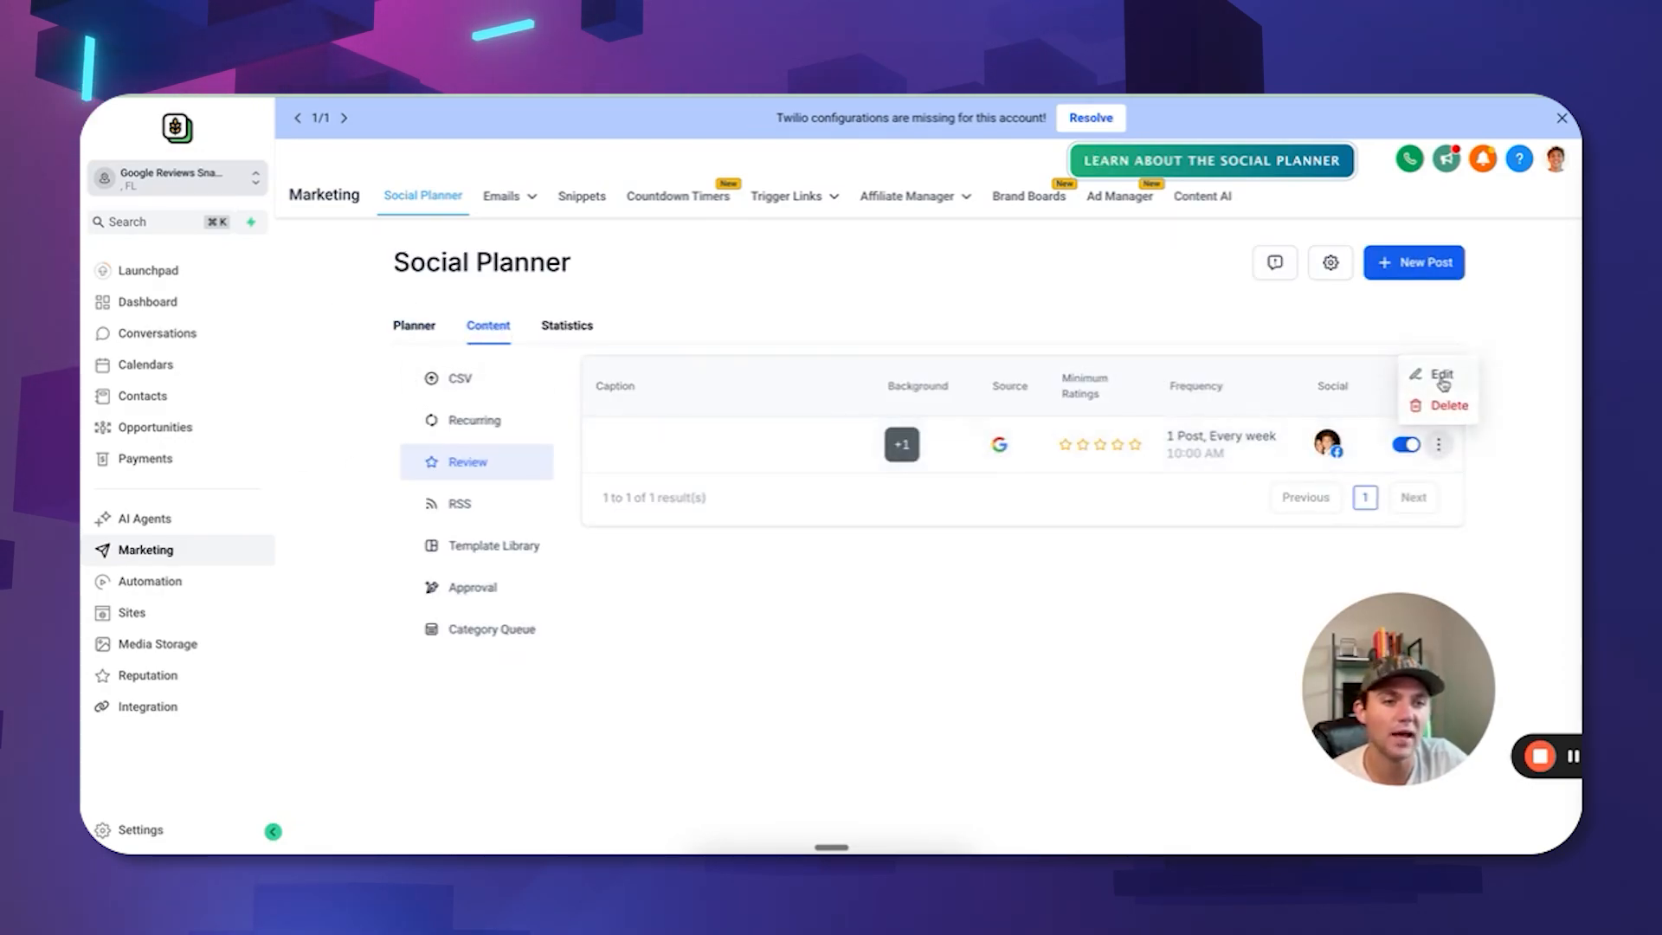
# Pause the scheduled weekly review post, then delete it from the Review content list.
pyautogui.click(1407, 449)
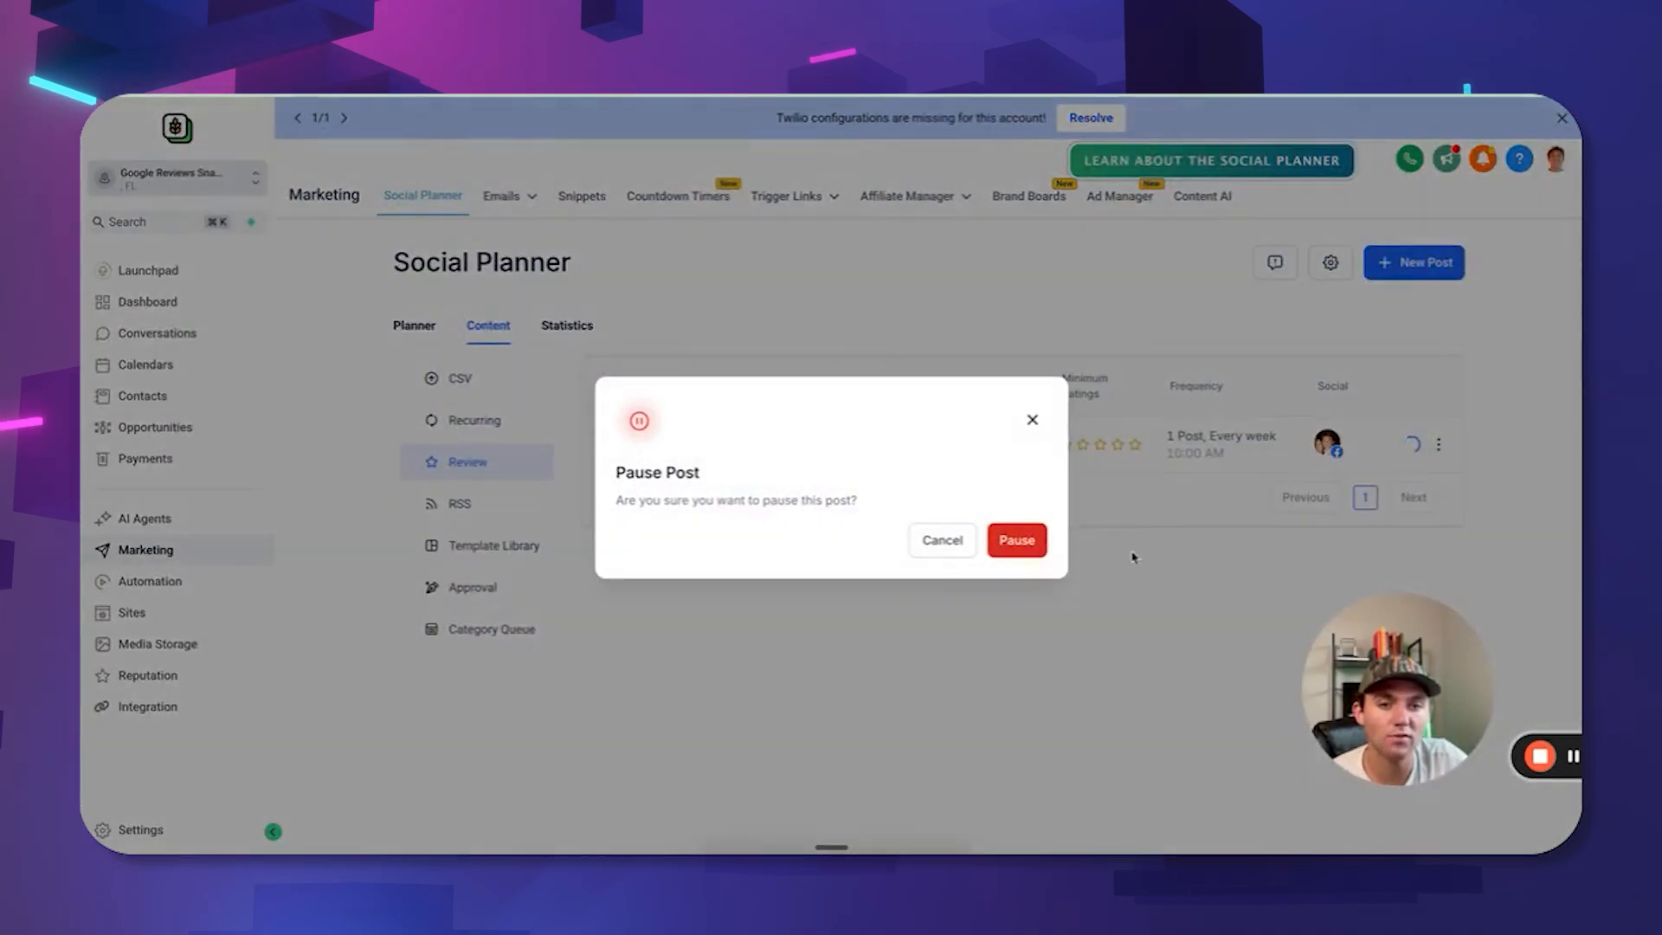
pyautogui.click(1017, 540)
pyautogui.click(1439, 444)
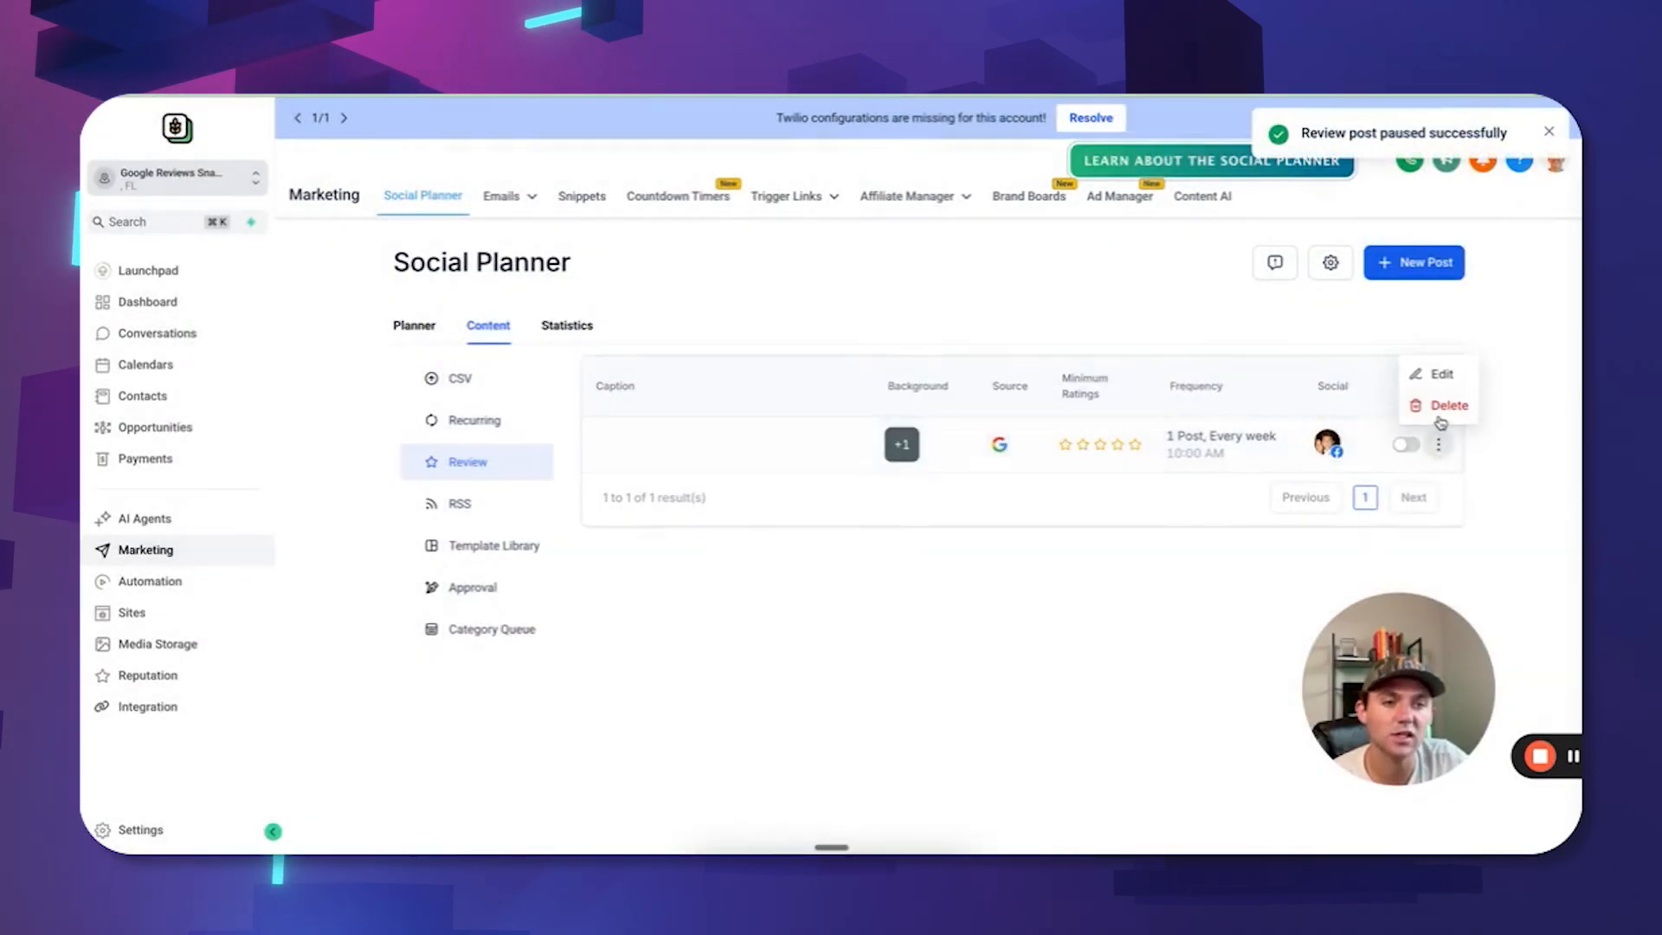
pyautogui.click(1445, 405)
pyautogui.click(1014, 540)
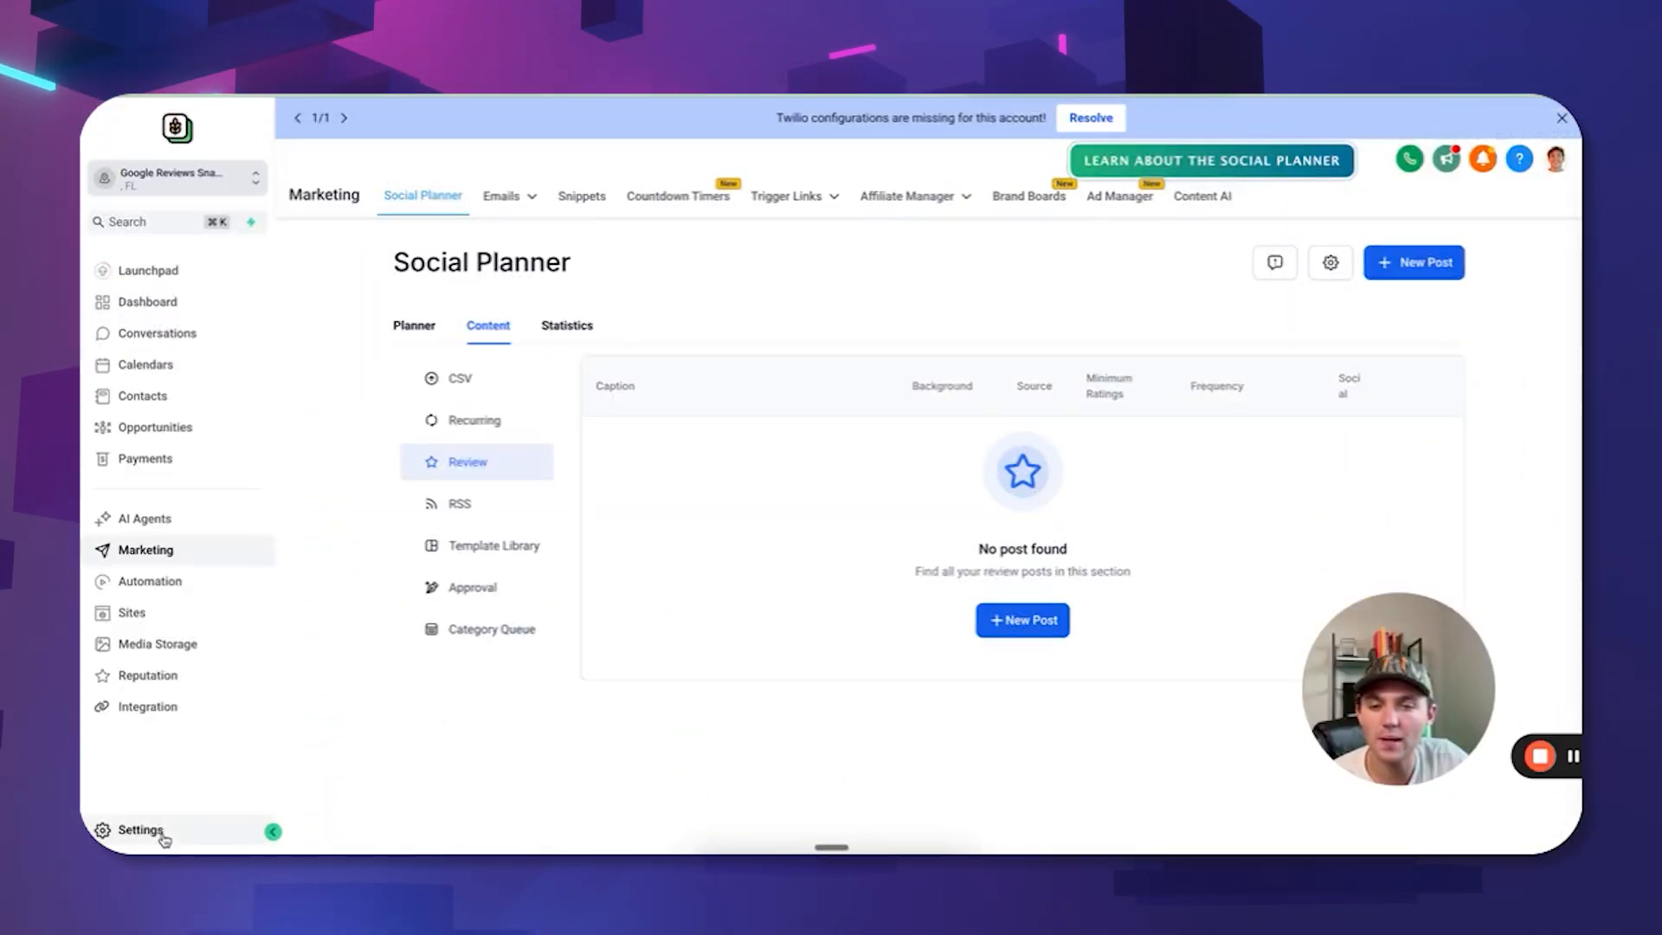
# Browse the sub-account's Custom Values and select the Google review link value in row 01.
pyautogui.click(140, 830)
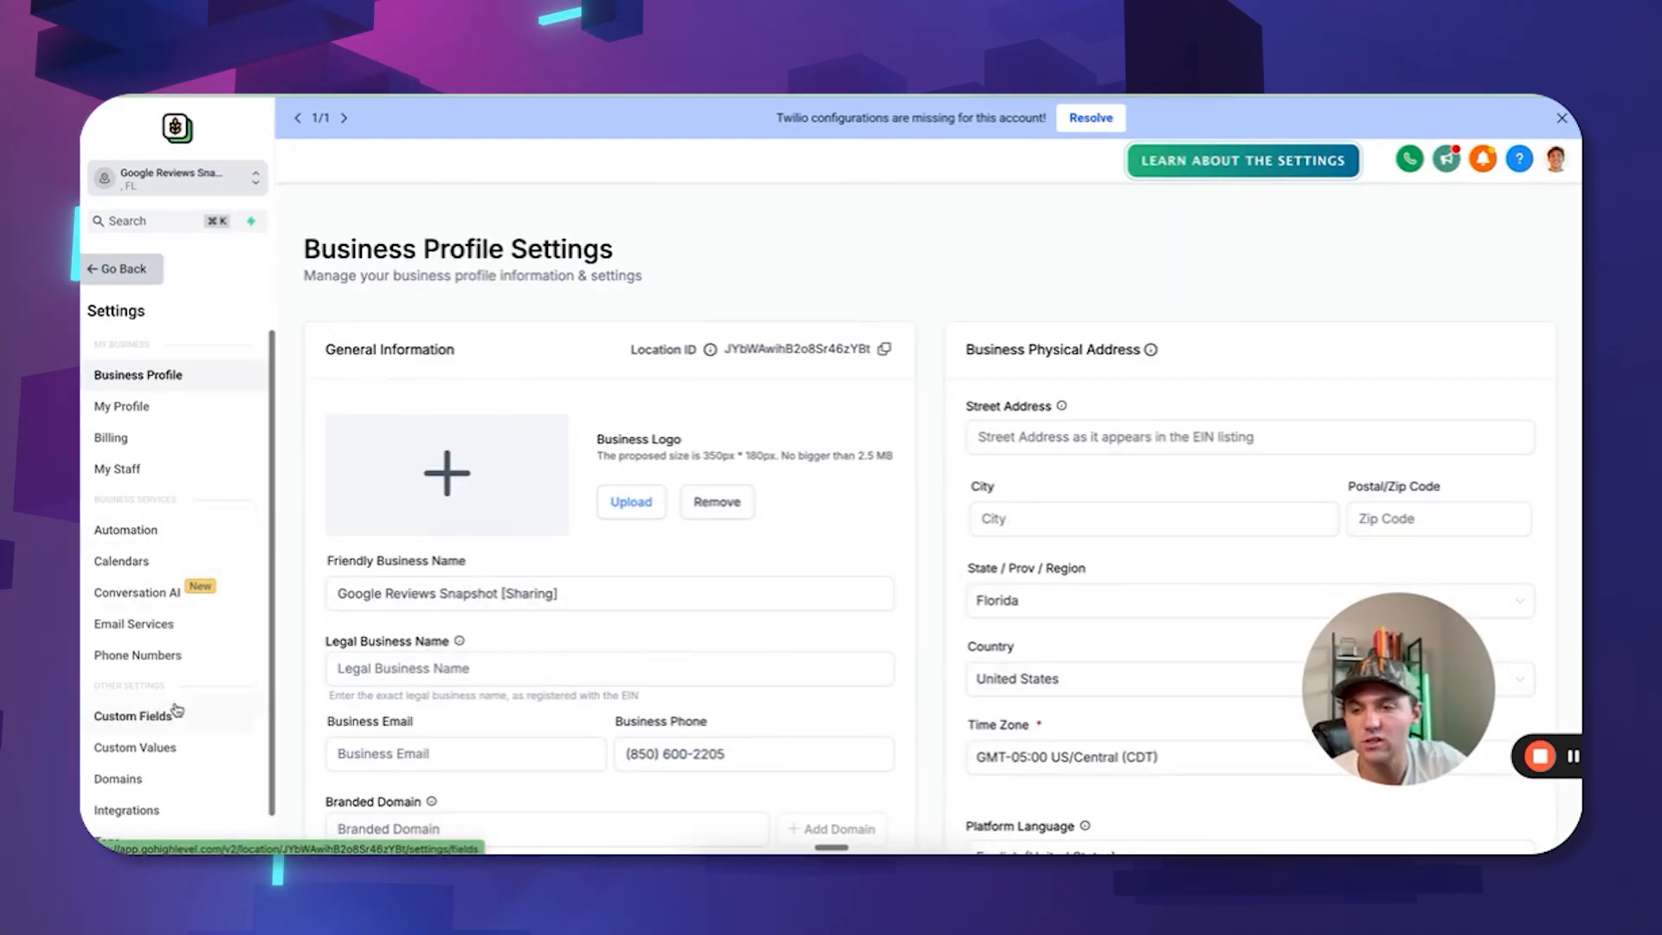
pyautogui.scroll(-1, 173, 706)
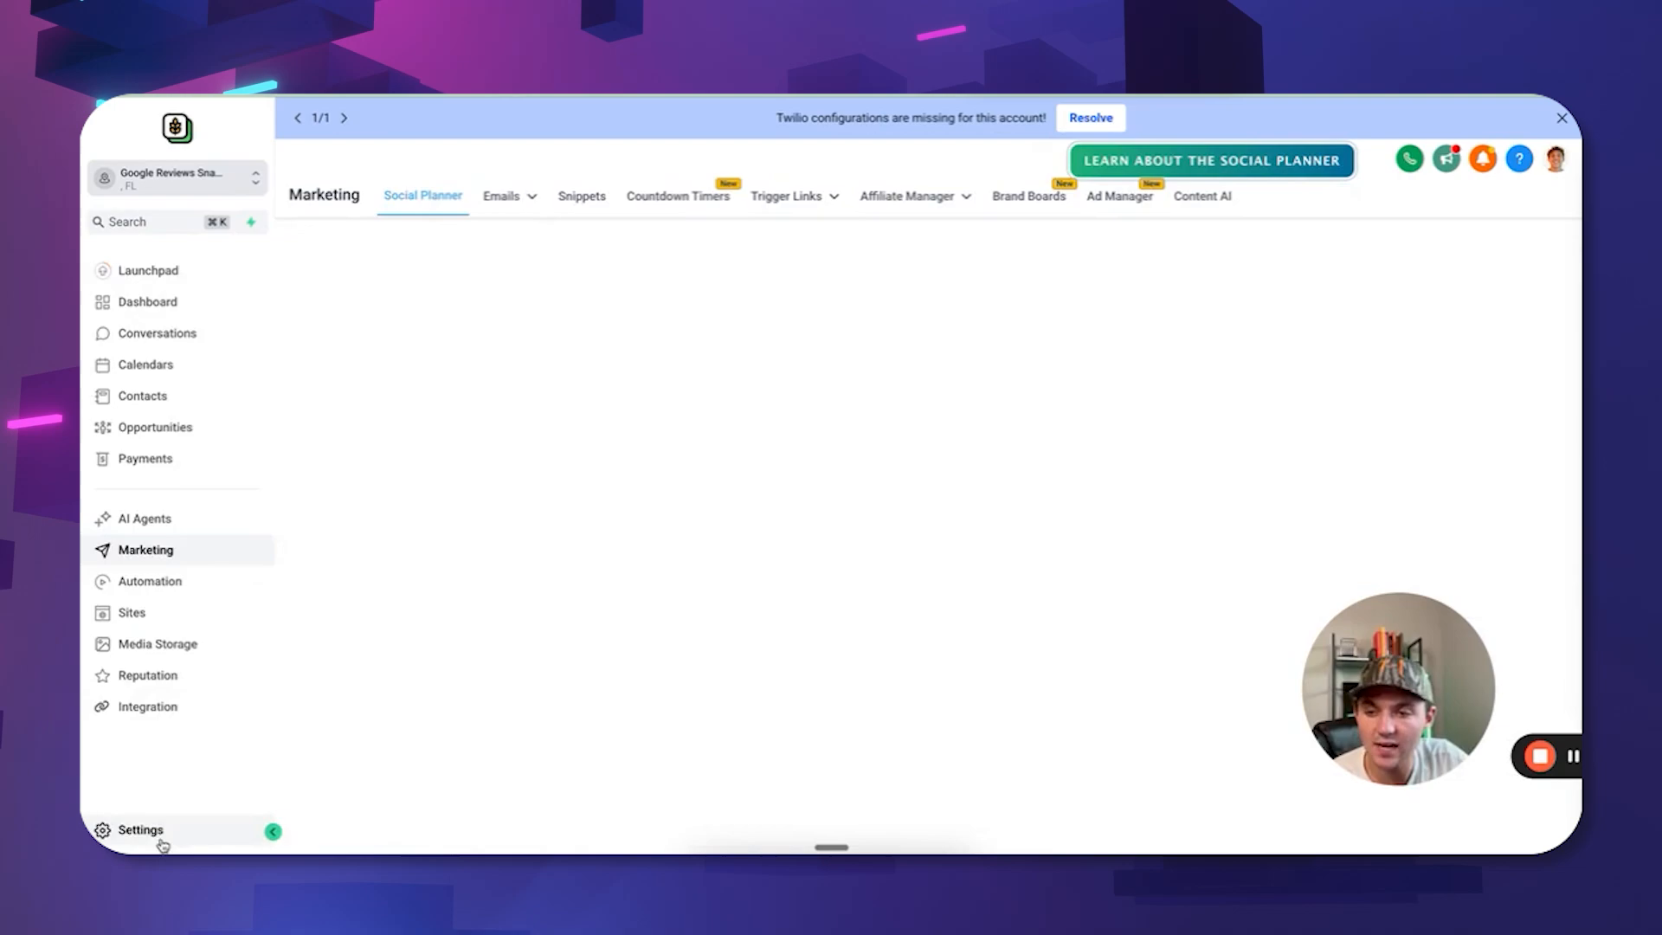
pyautogui.click(161, 839)
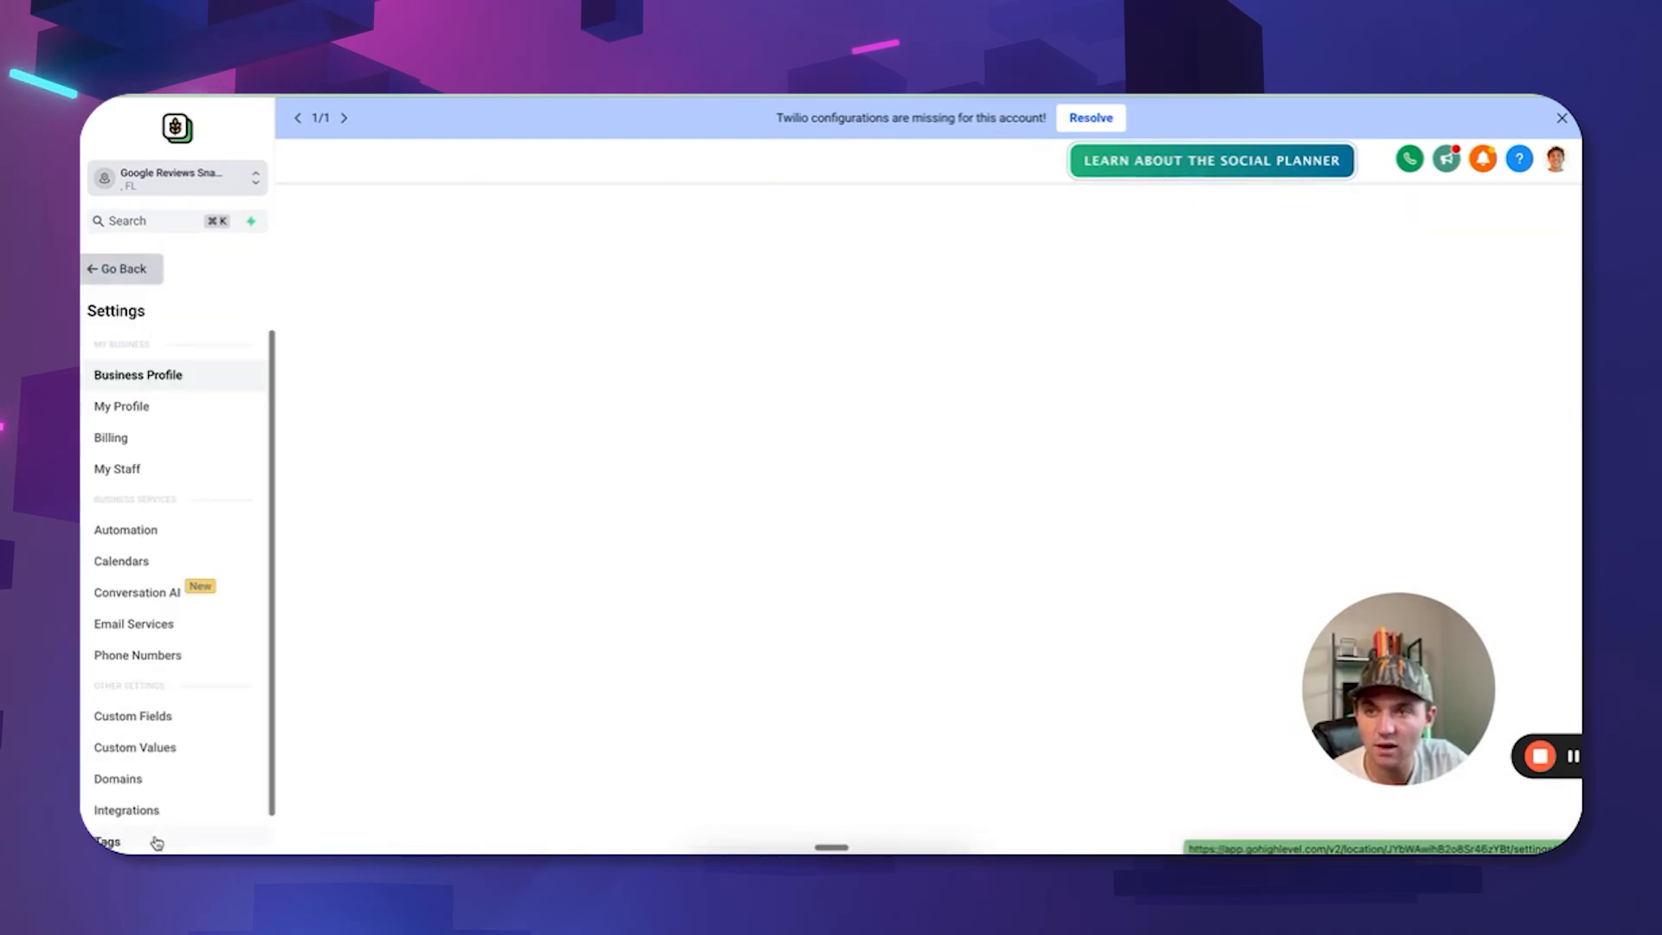
pyautogui.click(176, 749)
pyautogui.scroll(-5, 751, 597)
pyautogui.scroll(-2, 751, 599)
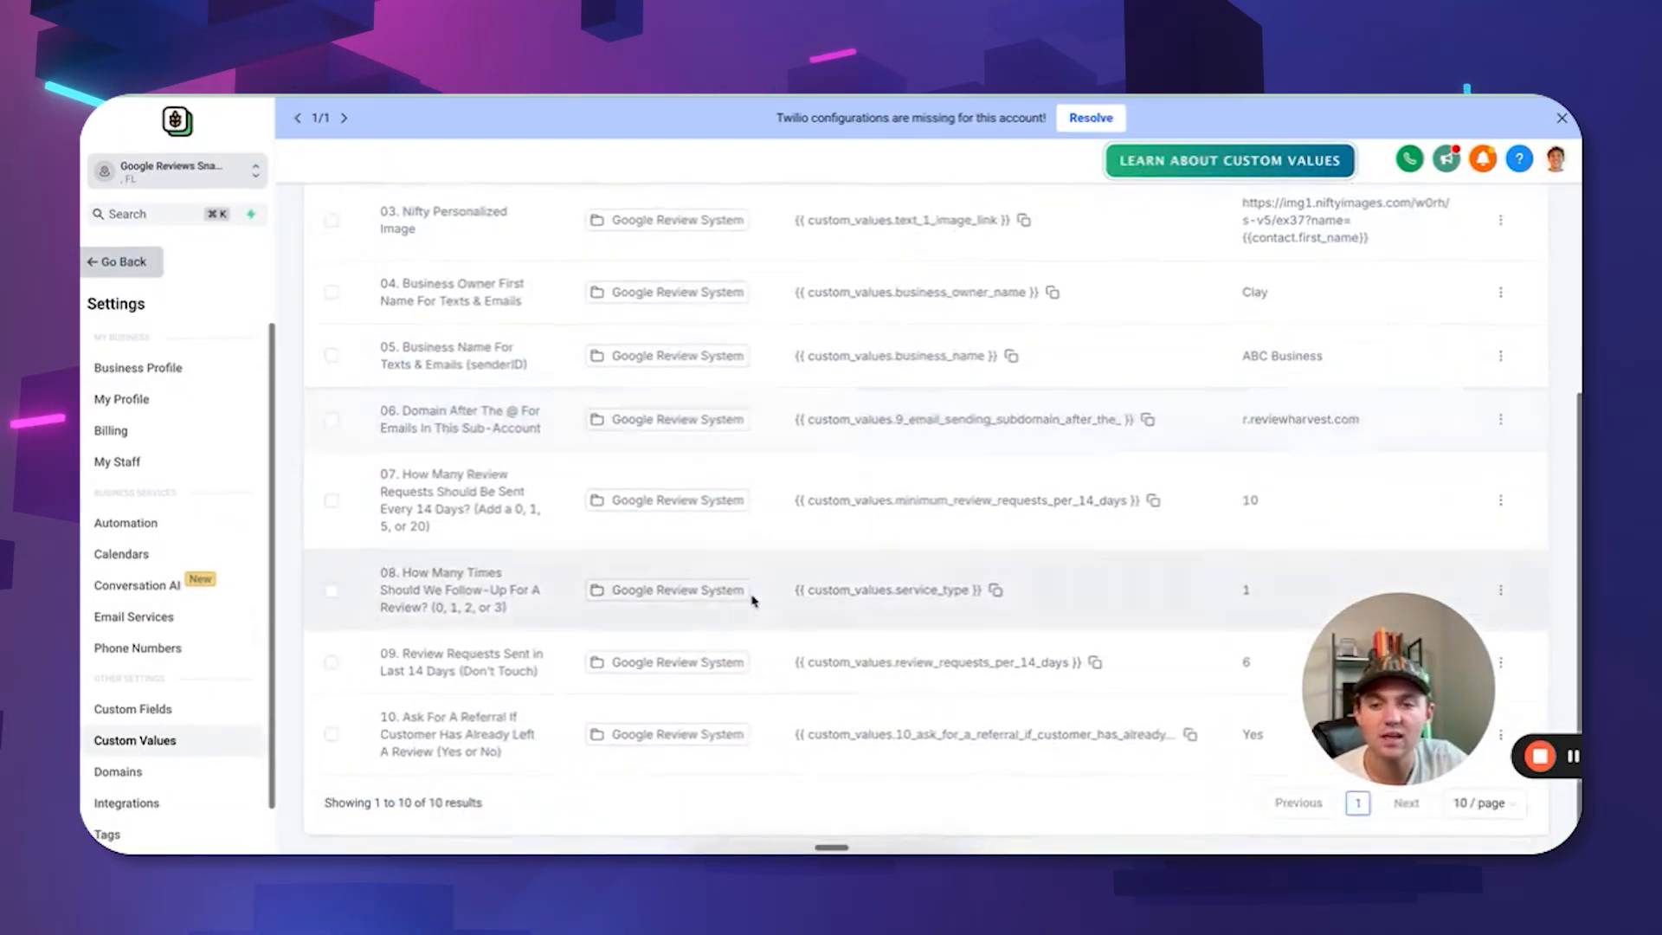
pyautogui.scroll(6, 860, 459)
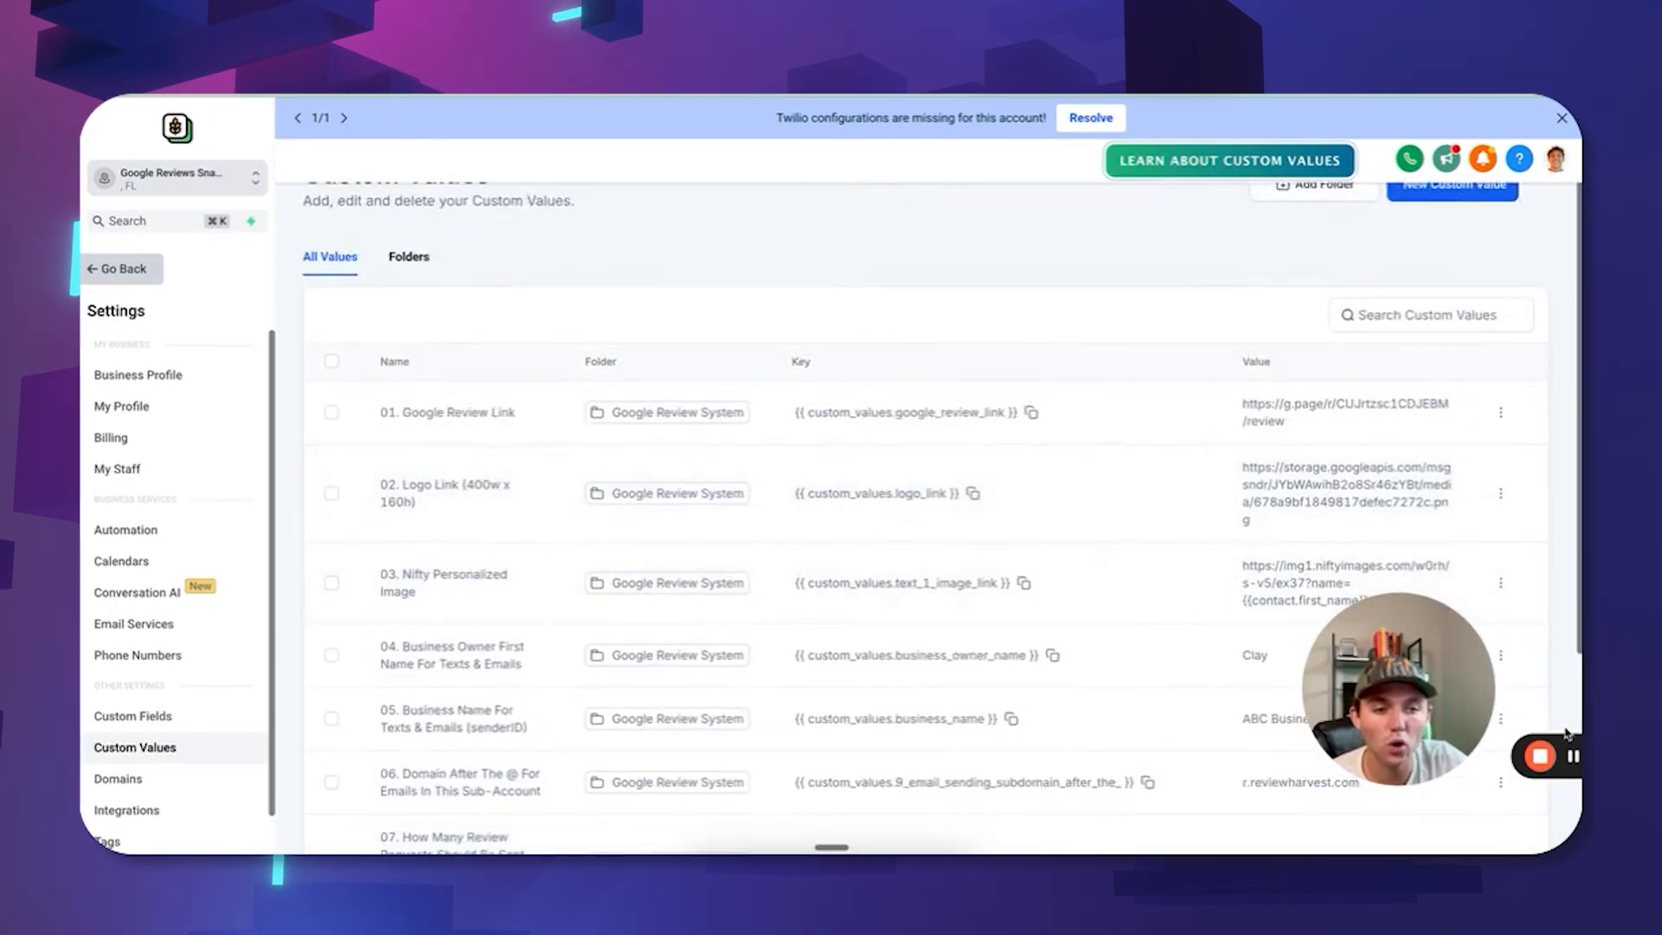
pyautogui.moveTo(1395, 701); pyautogui.dragTo(1429, 286)
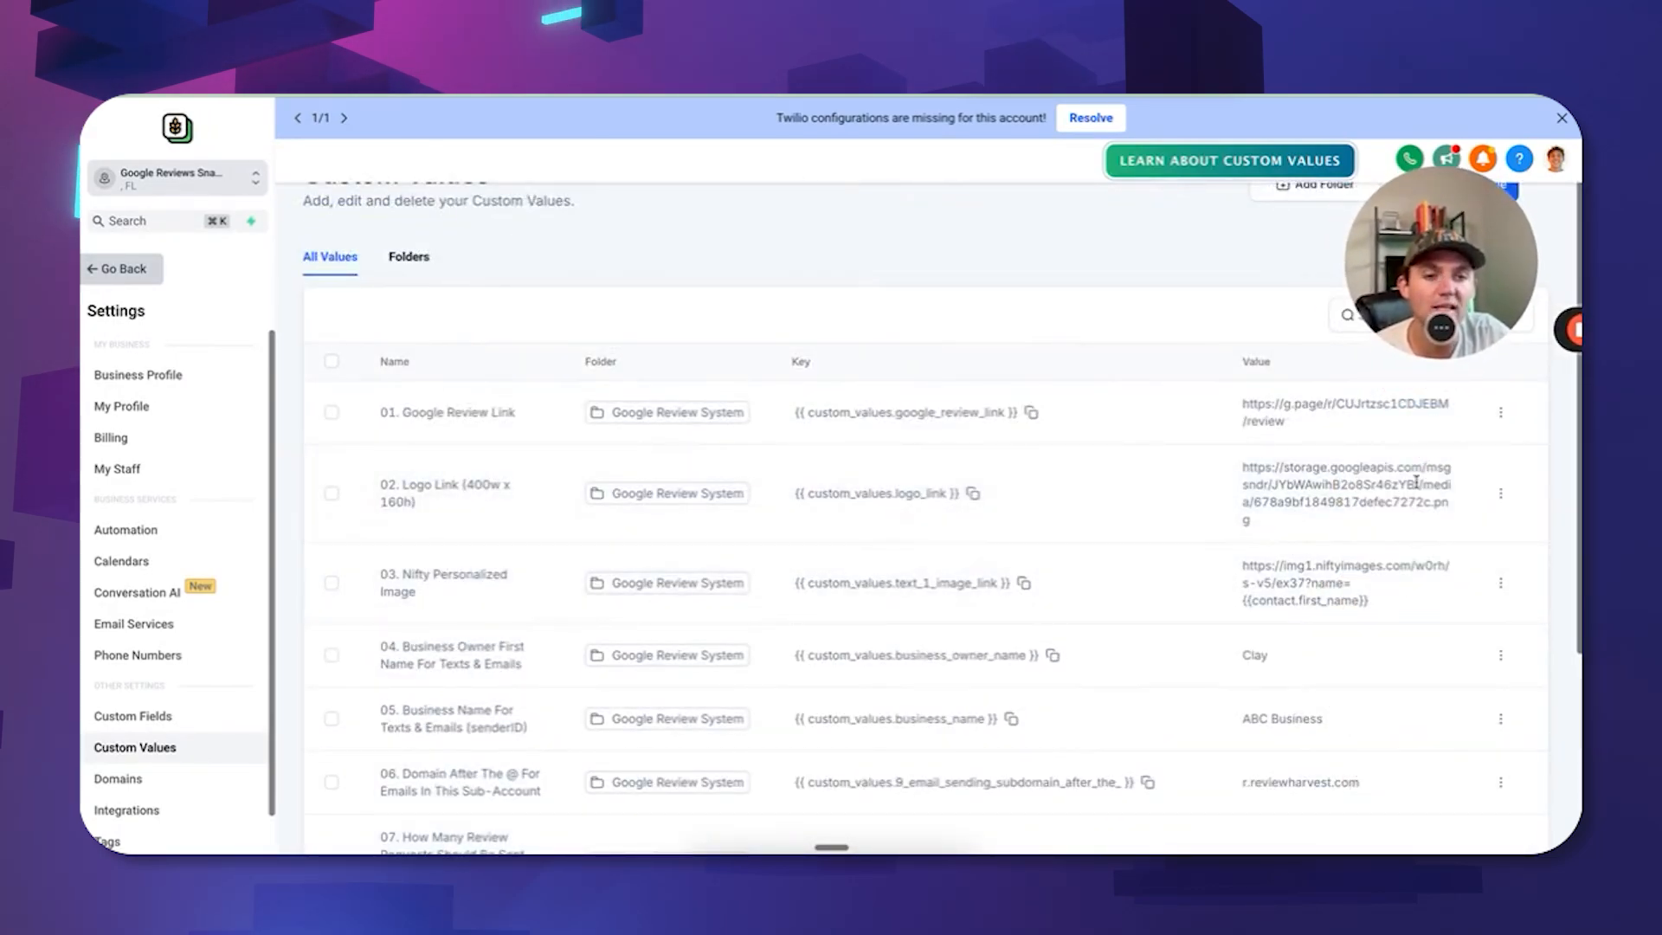
pyautogui.scroll(1, 1416, 482)
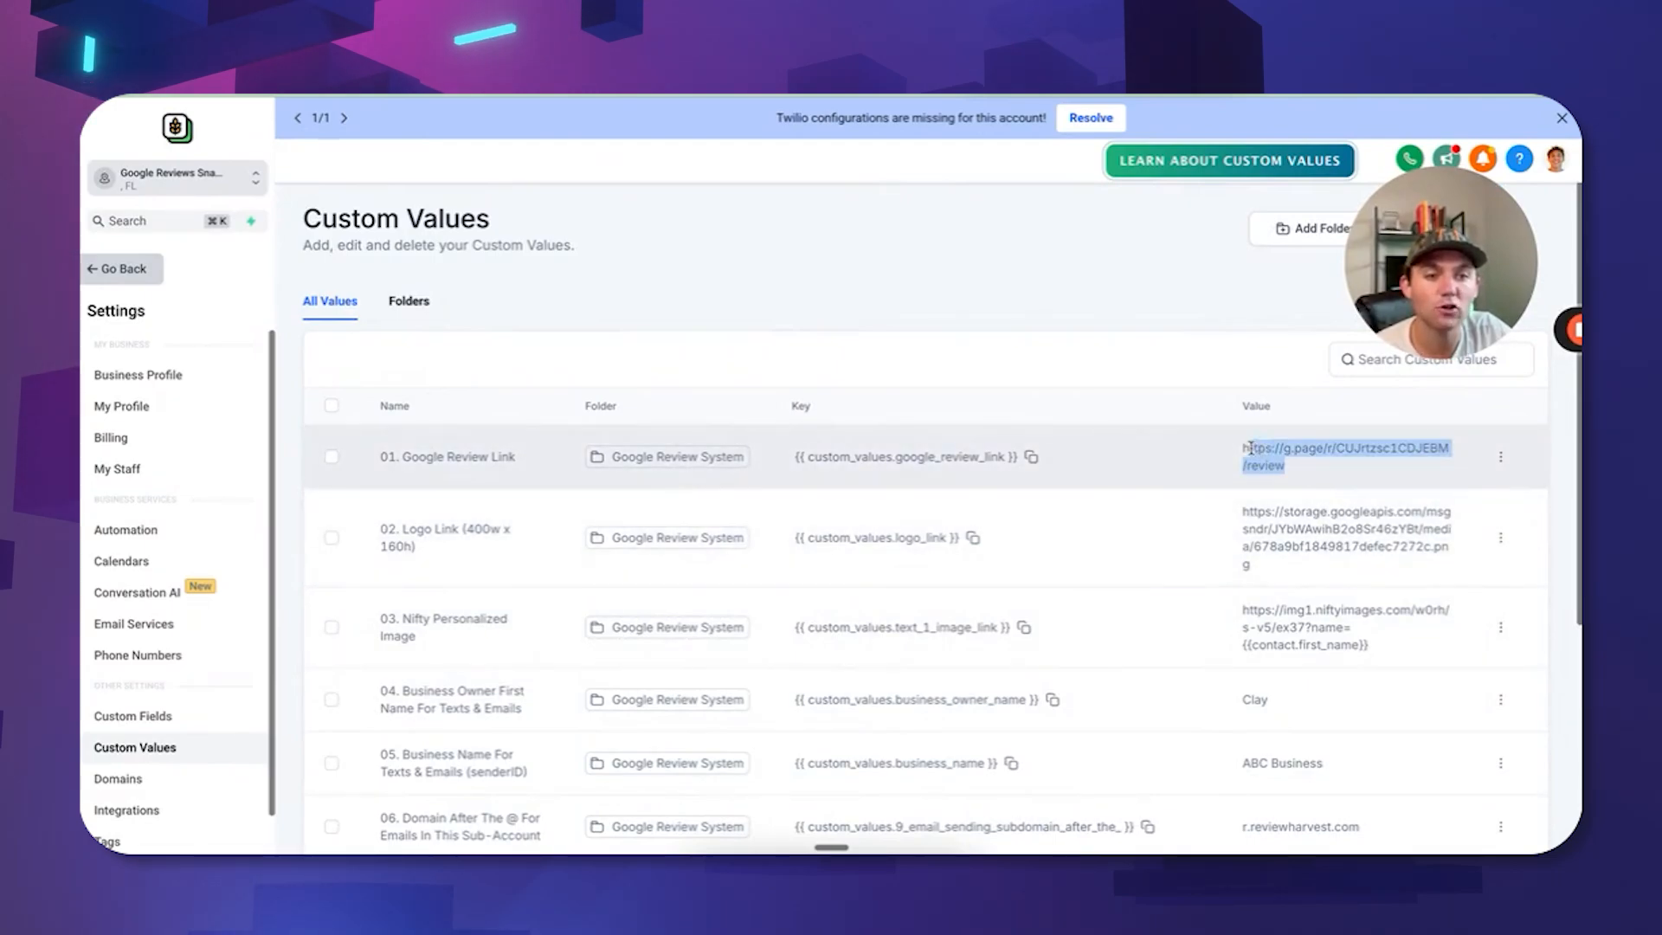
pyautogui.moveTo(1249, 448); pyautogui.dragTo(1213, 445)
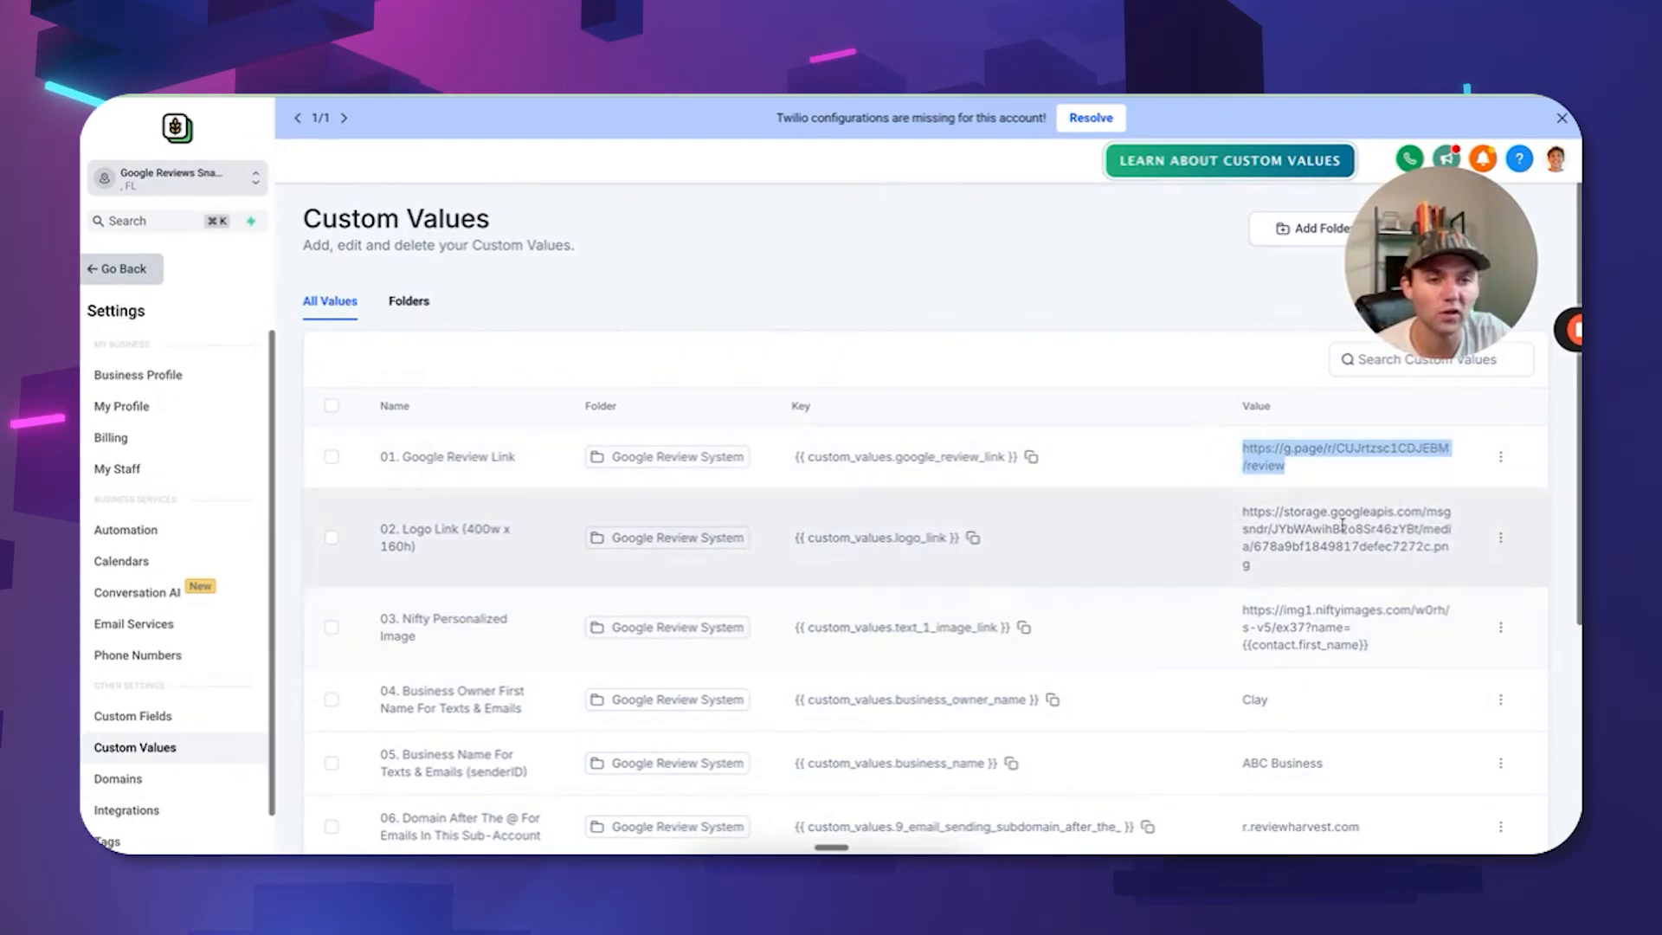
# Set the Reputation review link settings to collect reviews on Google.
pyautogui.click(122, 268)
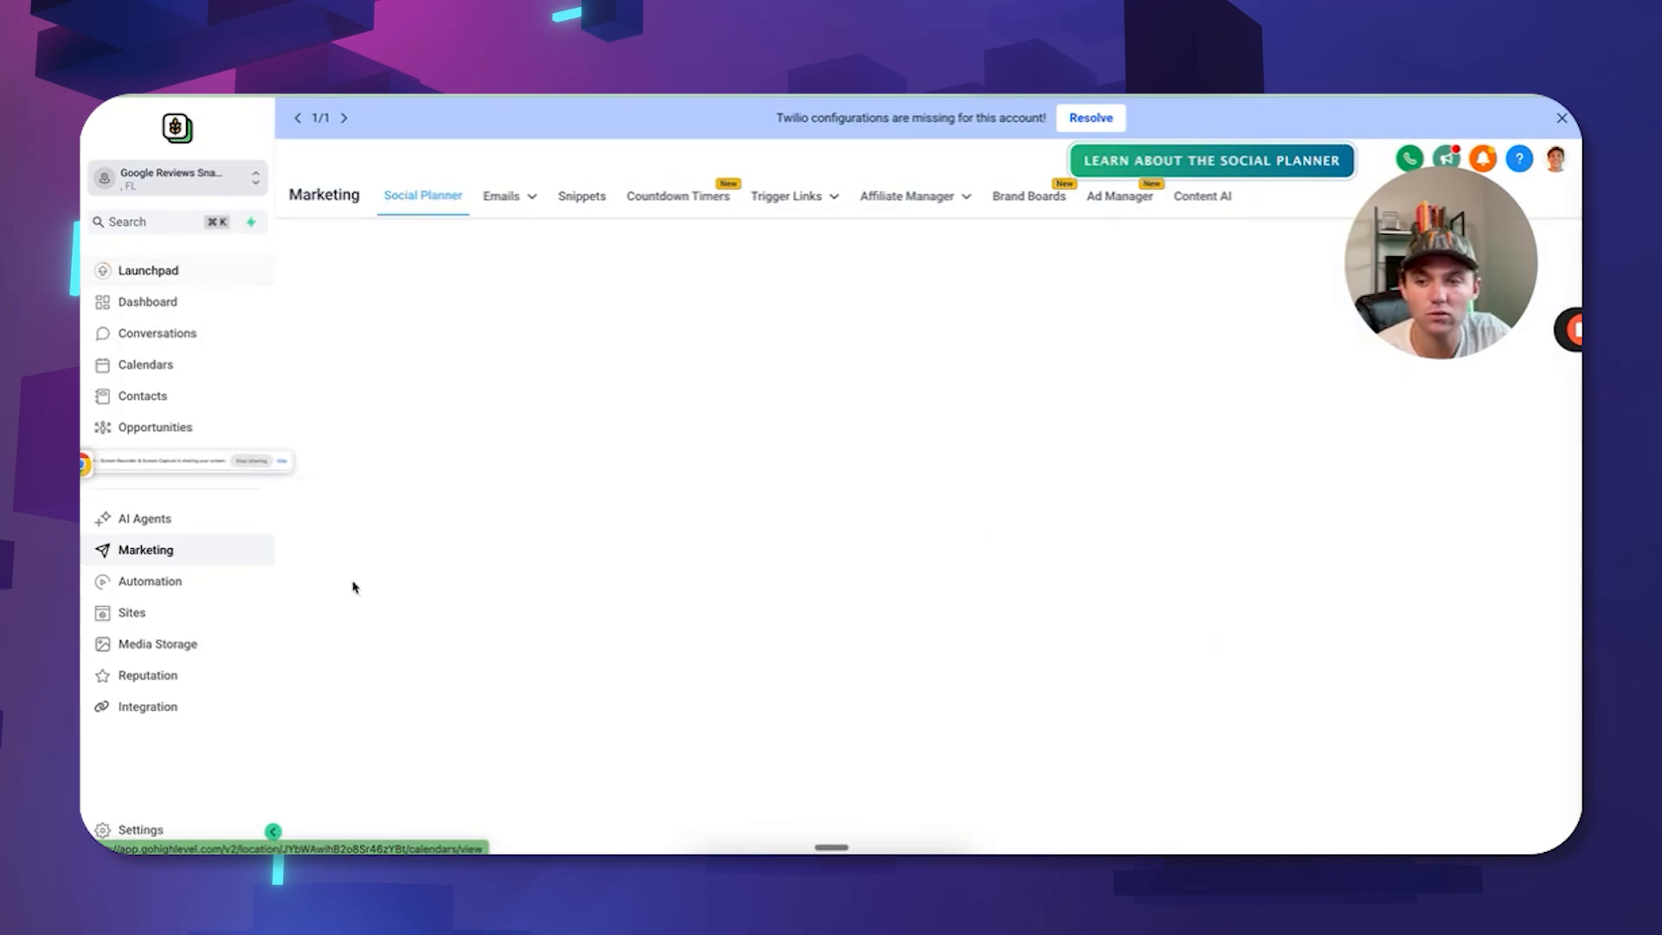
pyautogui.click(174, 680)
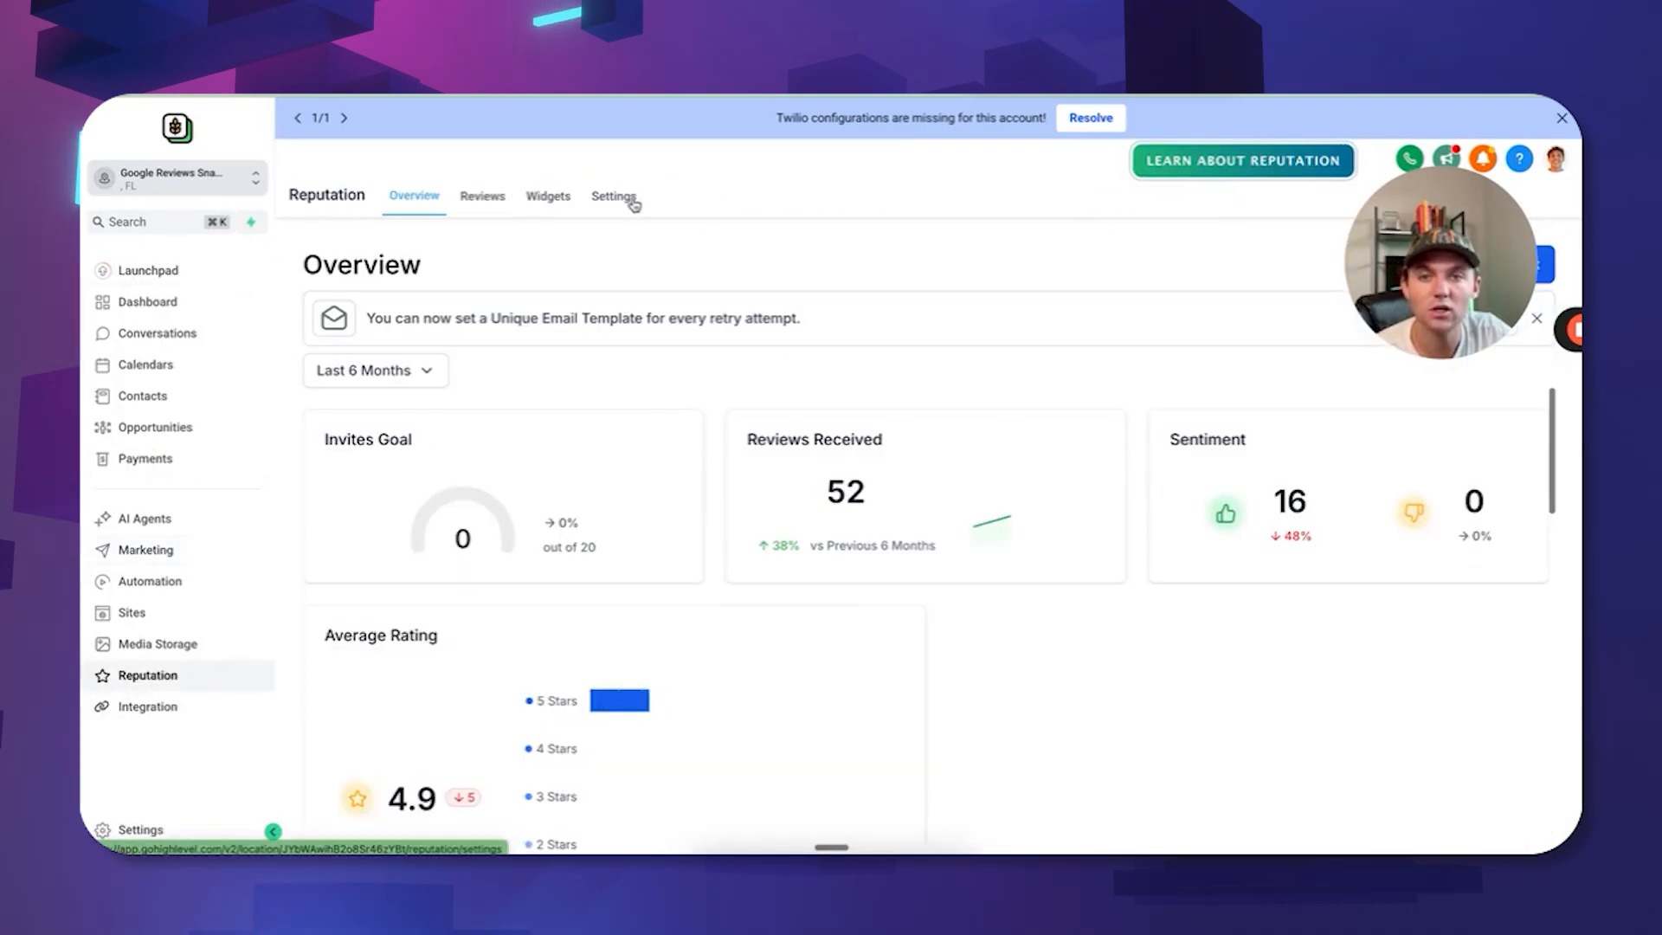
pyautogui.click(614, 196)
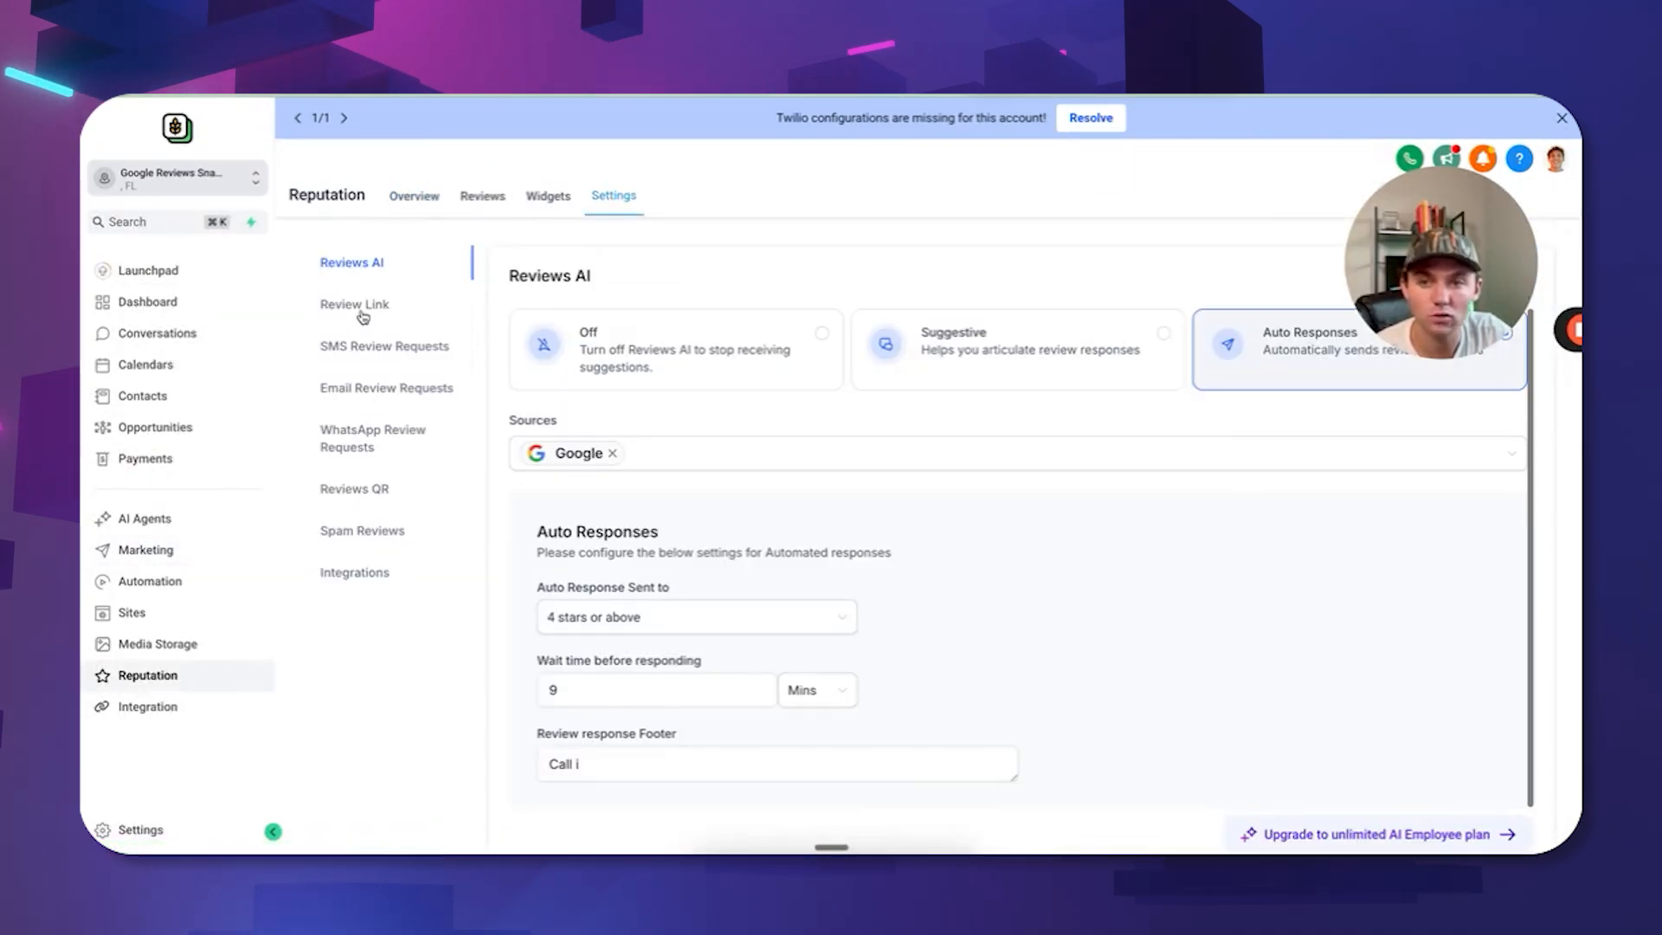
pyautogui.click(356, 305)
pyautogui.click(812, 495)
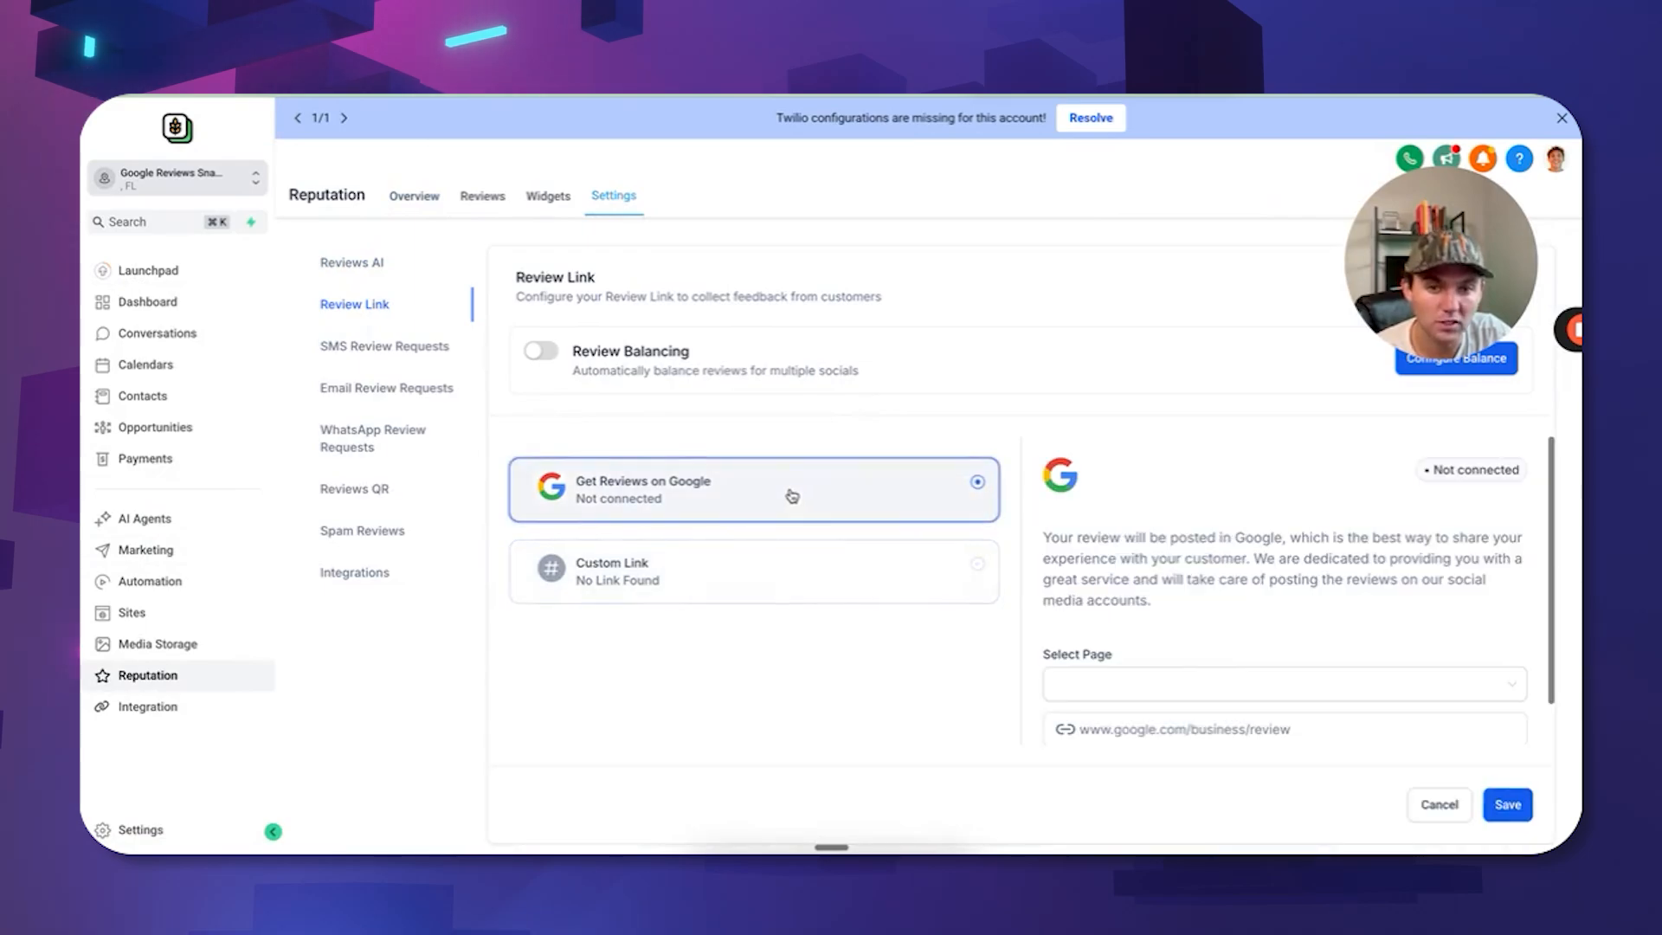
pyautogui.scroll(-1, 1205, 687)
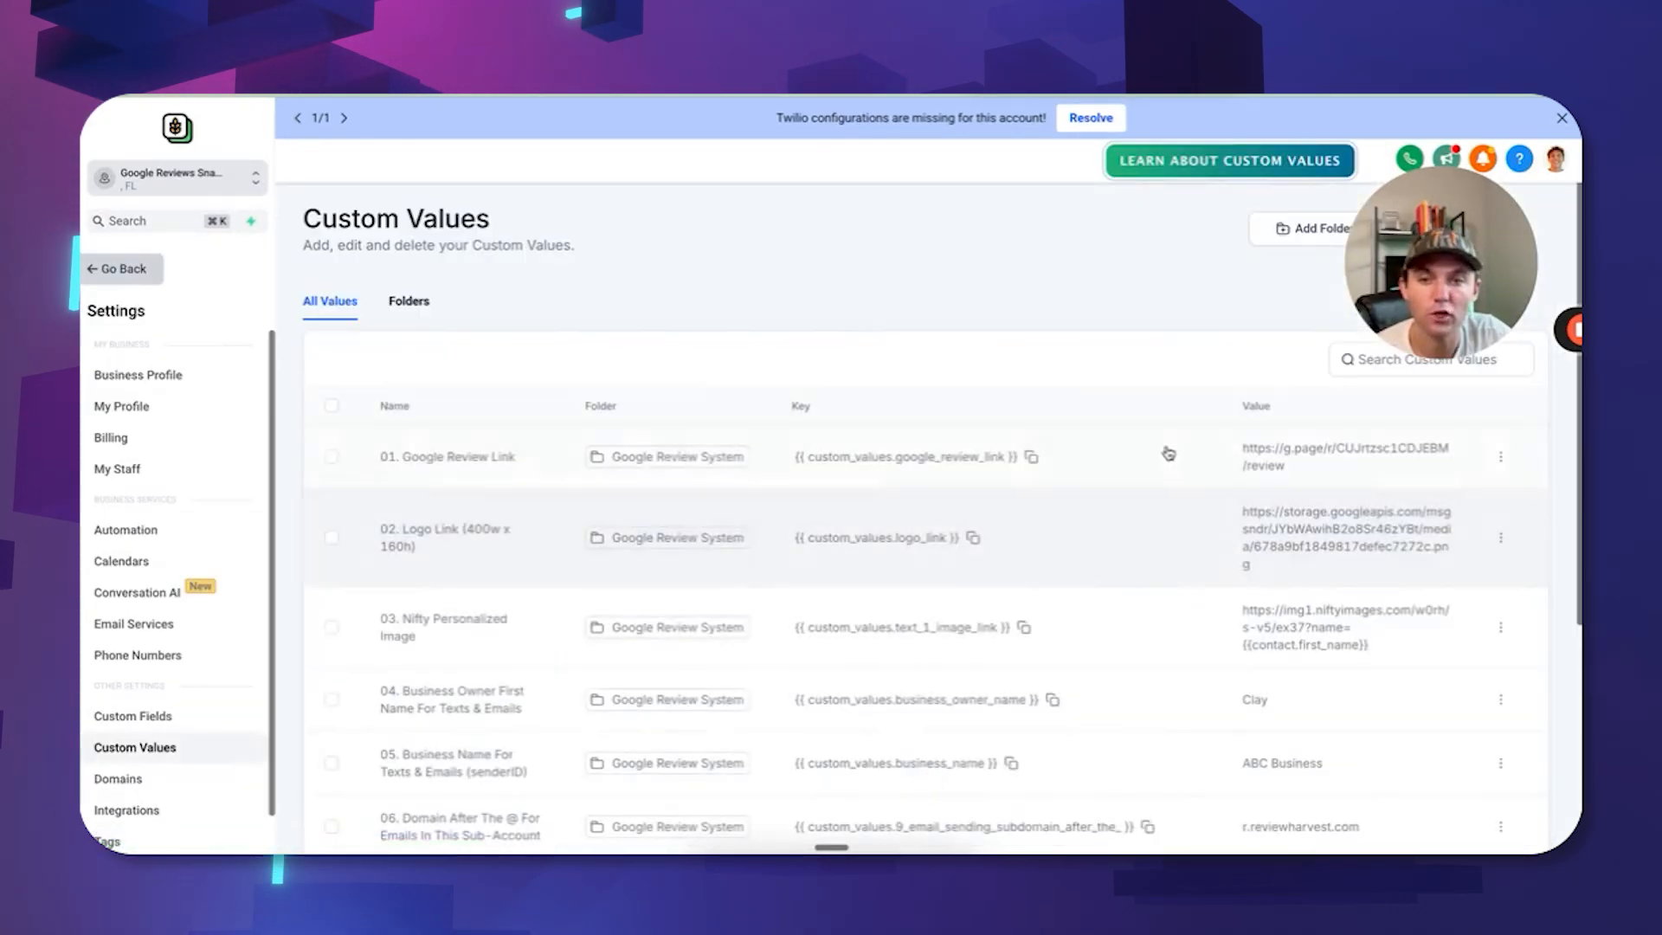
pyautogui.scroll(-2, 1168, 453)
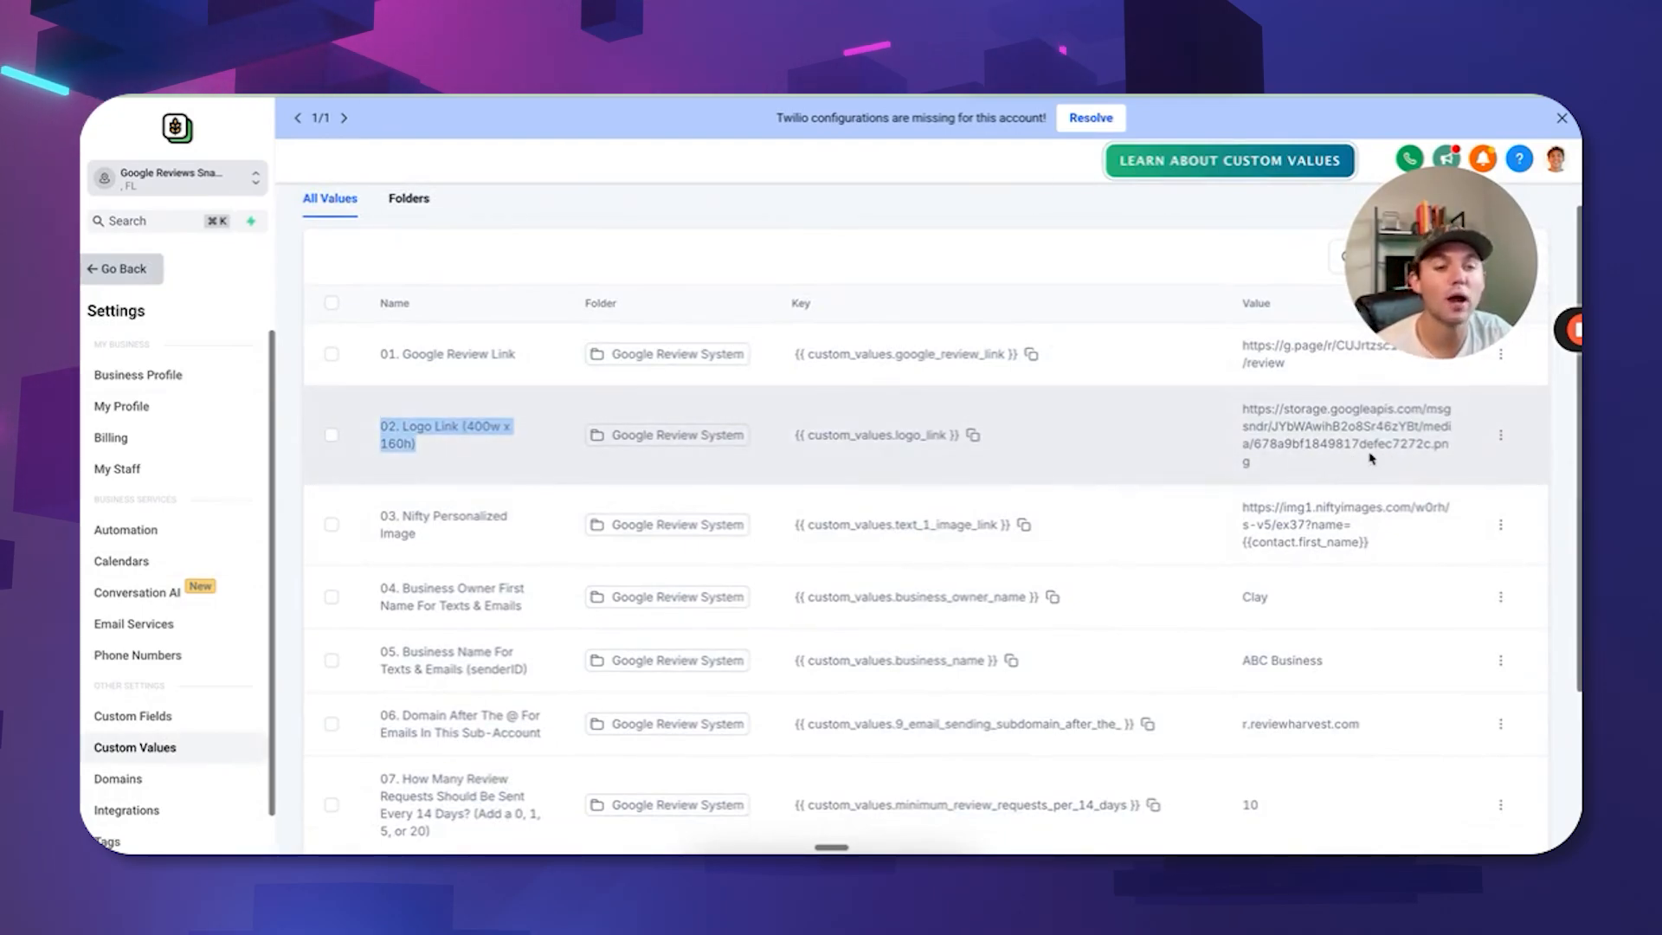
# Copy a Media Storage file's link and return to the sub-account settings.
pyautogui.click(124, 268)
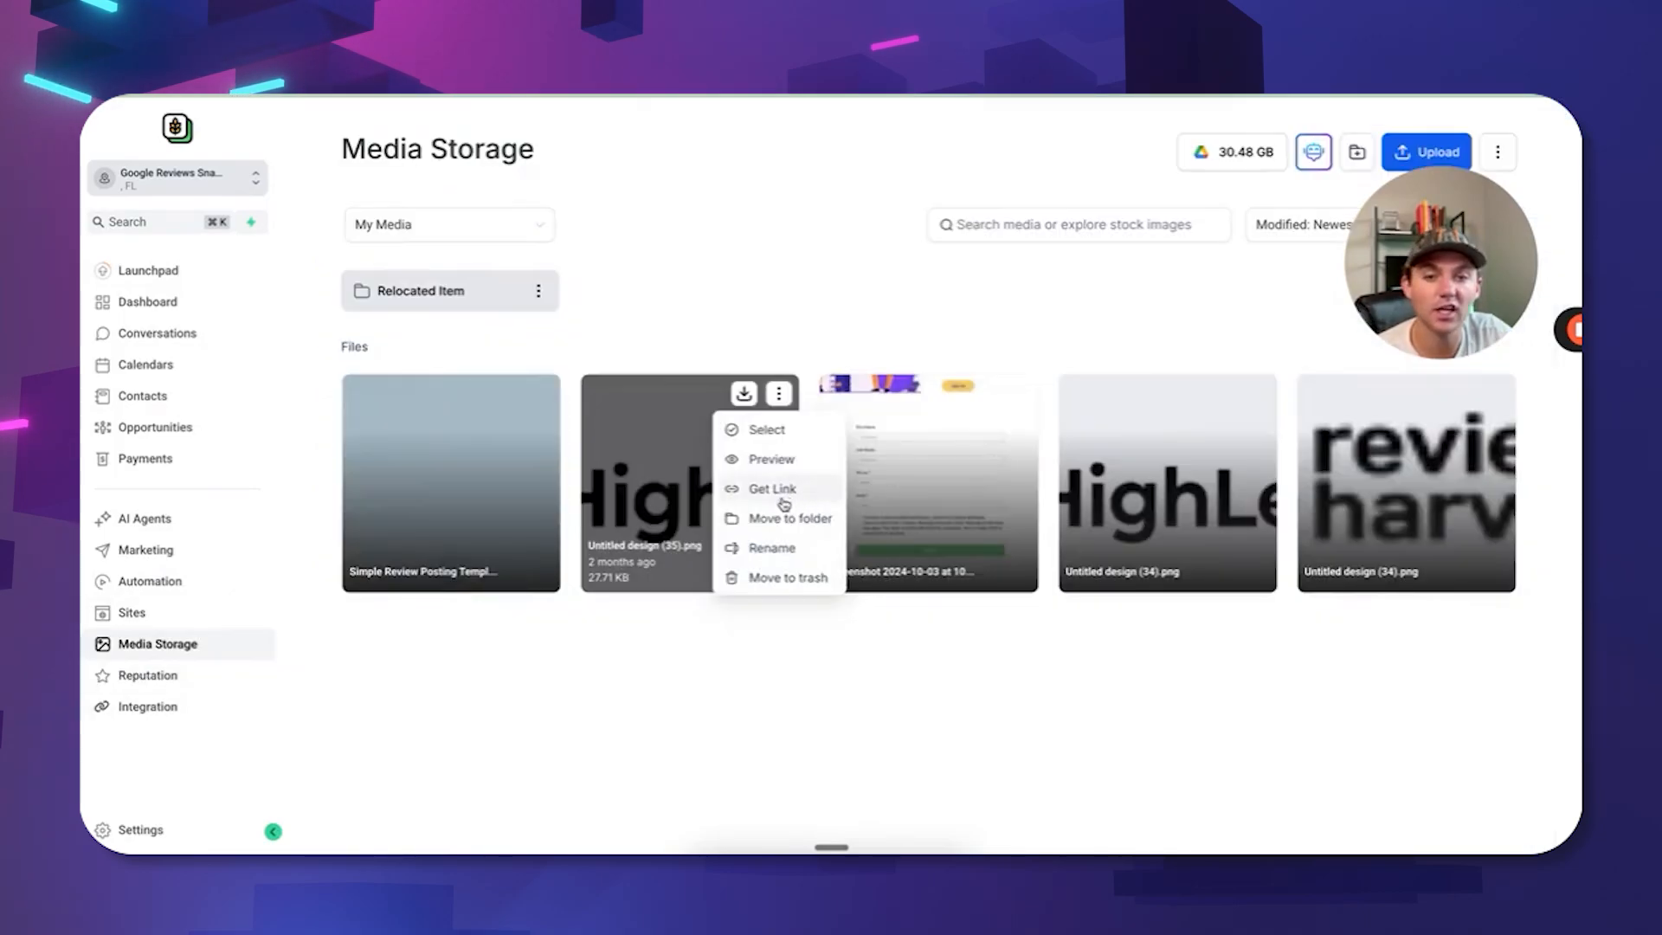
pyautogui.click(773, 587)
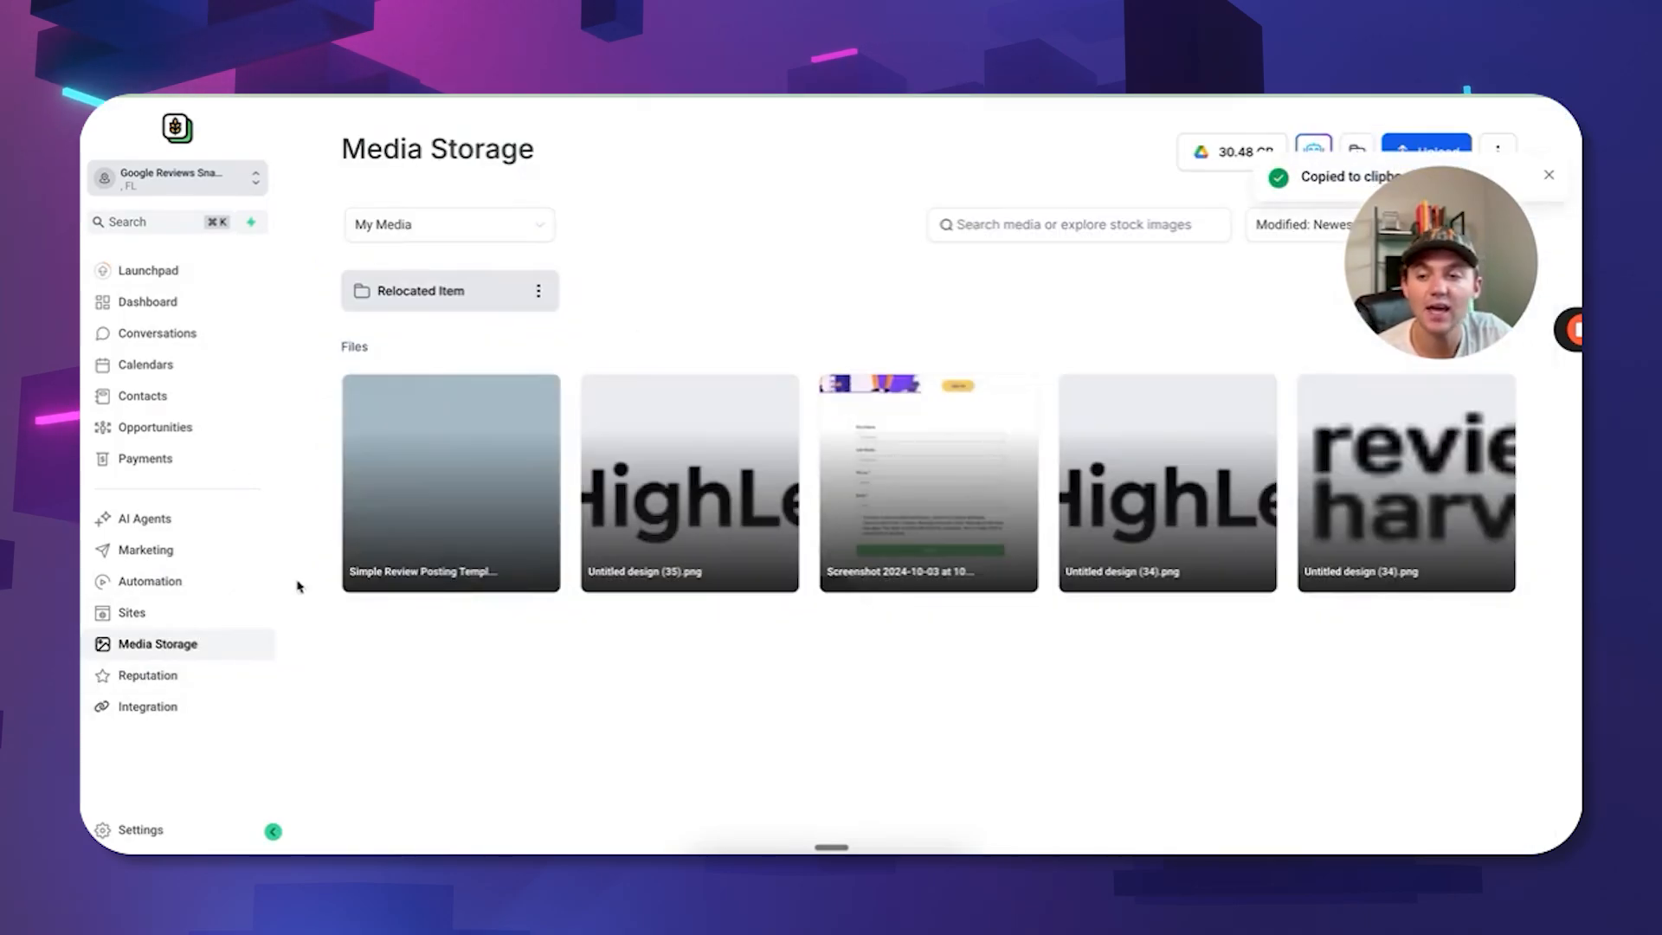
pyautogui.click(135, 827)
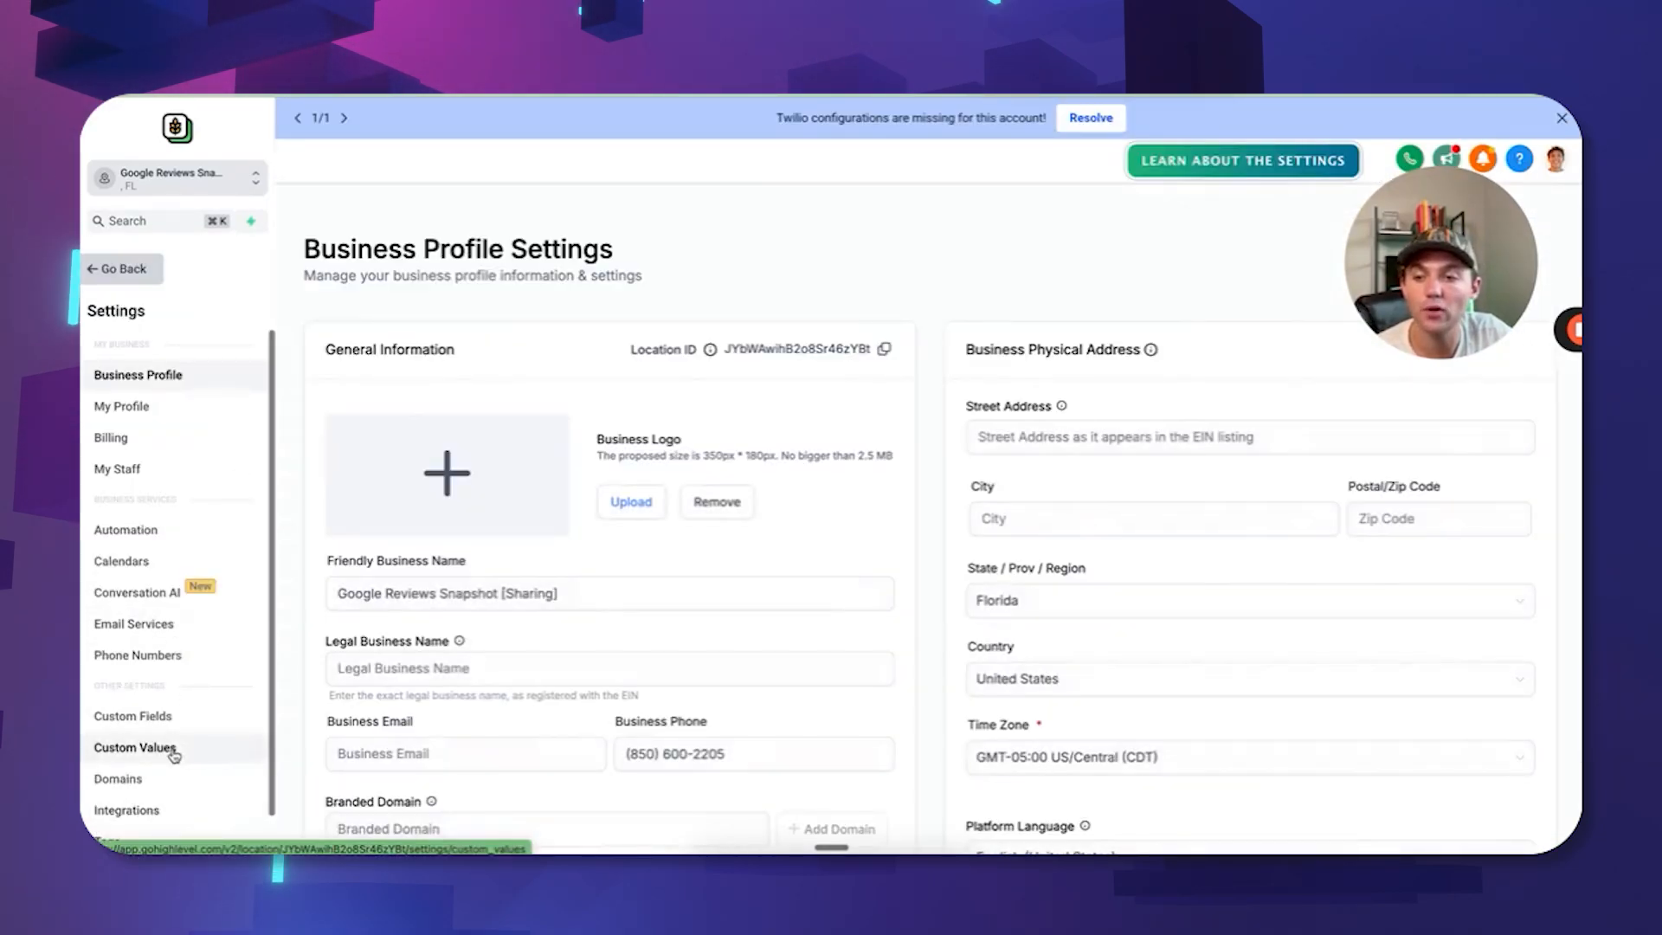
# Scroll Custom Values and select the NiftyImages image URL to compare with Nifty Personalized Image.
pyautogui.click(139, 747)
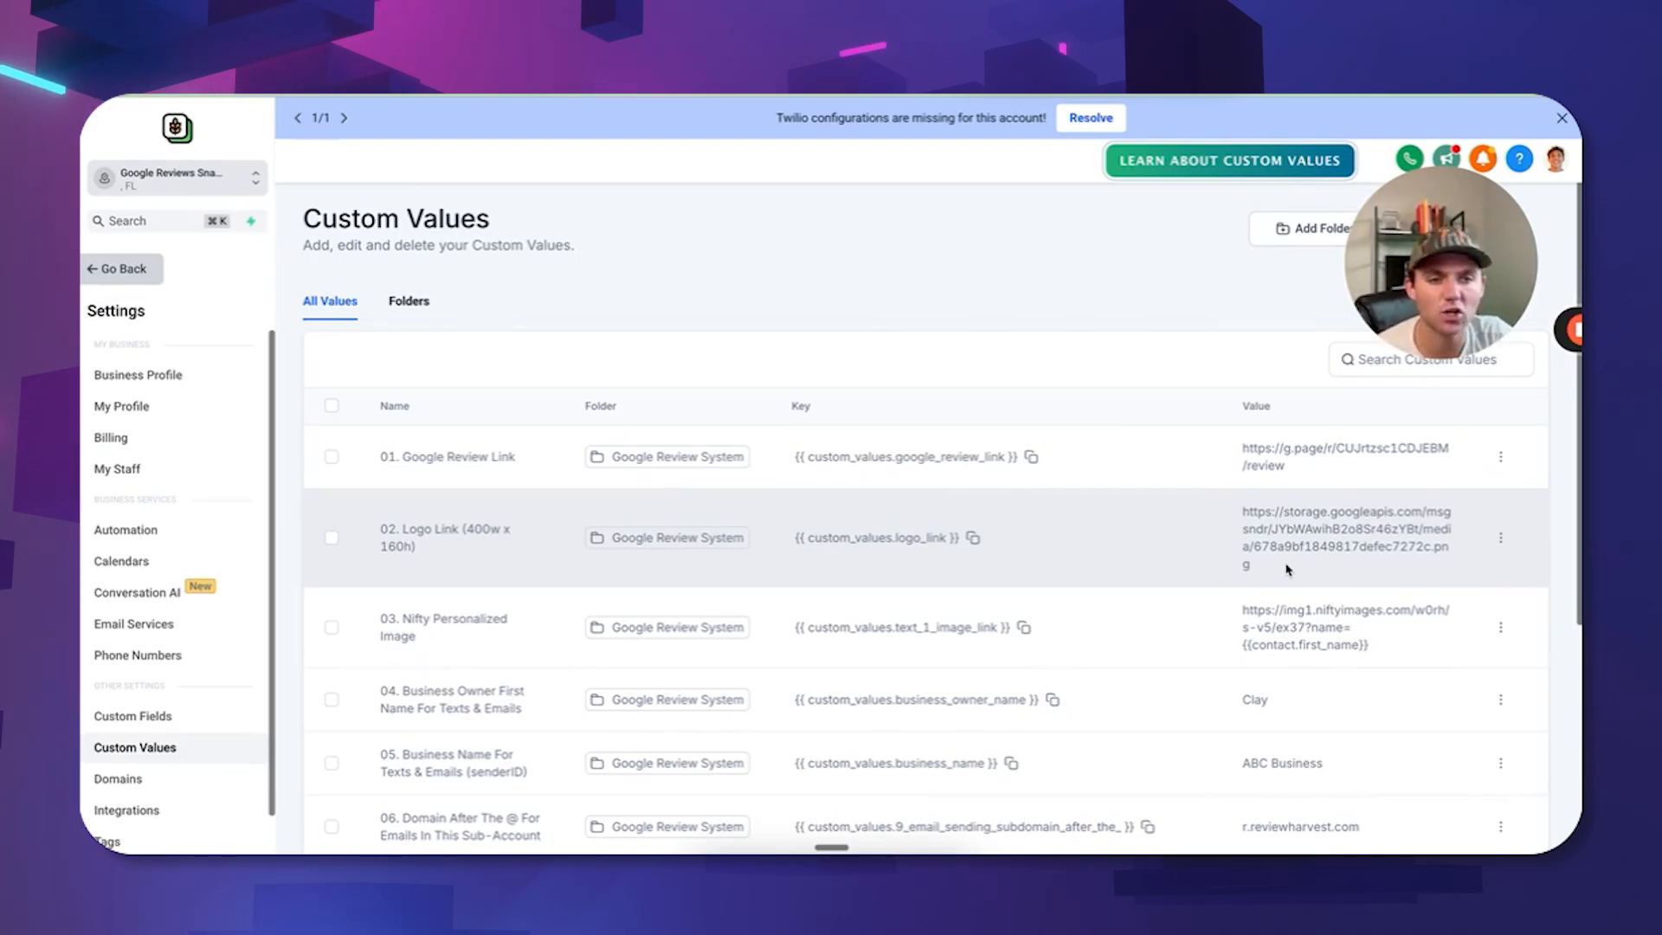
pyautogui.scroll(-1, 1281, 563)
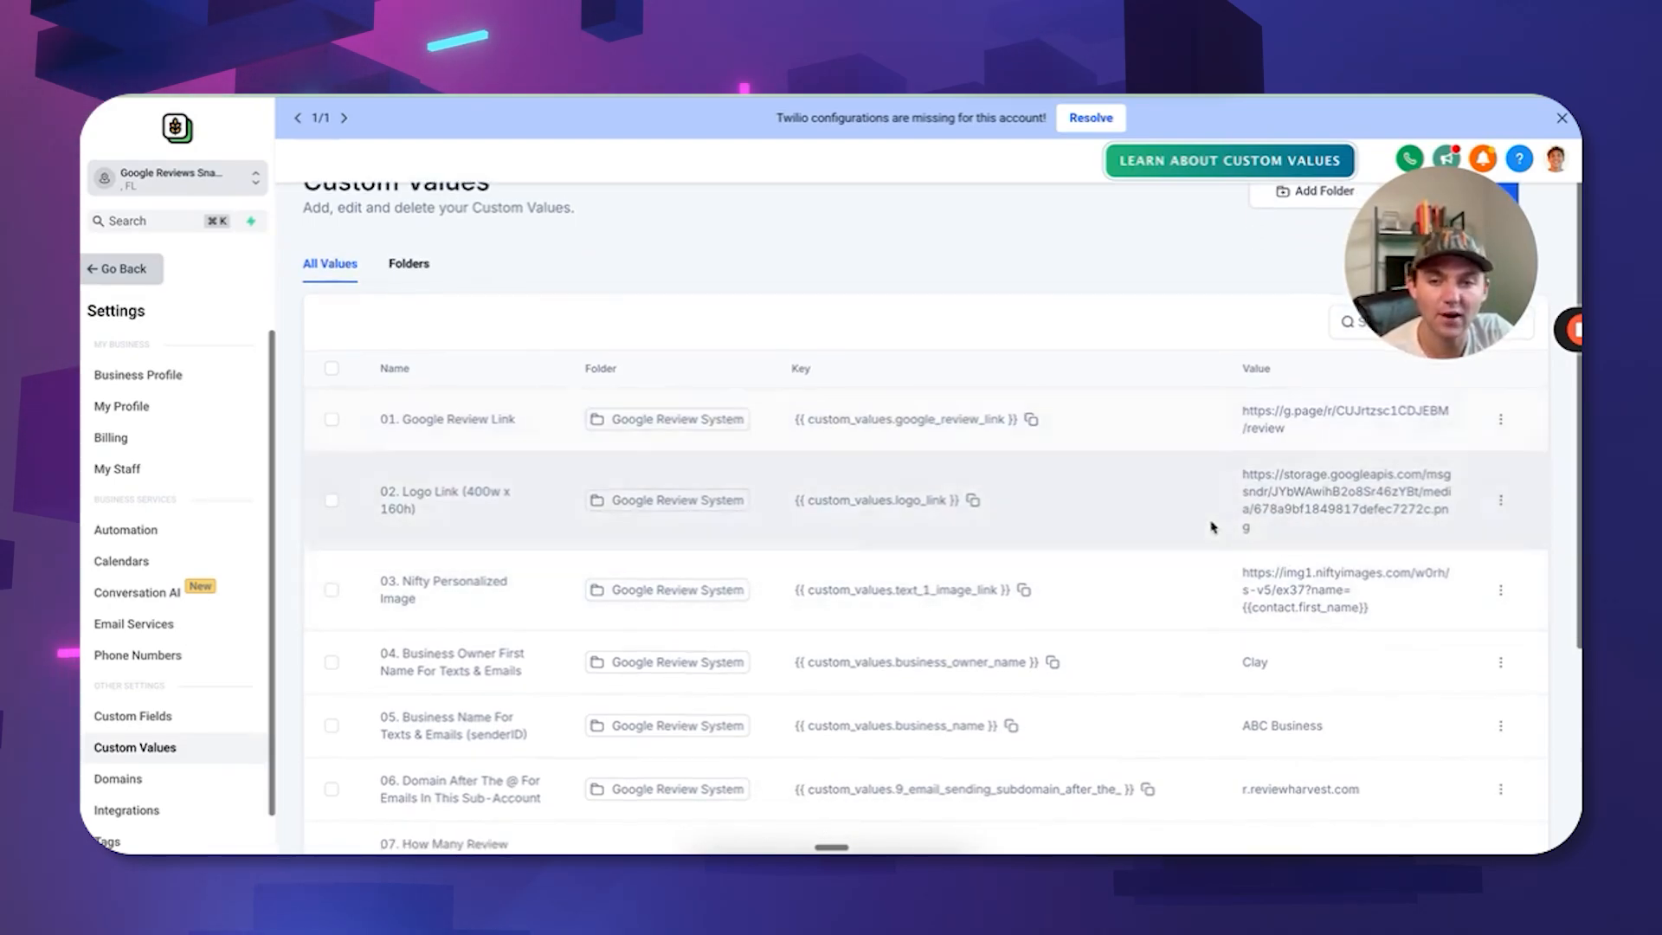
pyautogui.scroll(-3, 1212, 527)
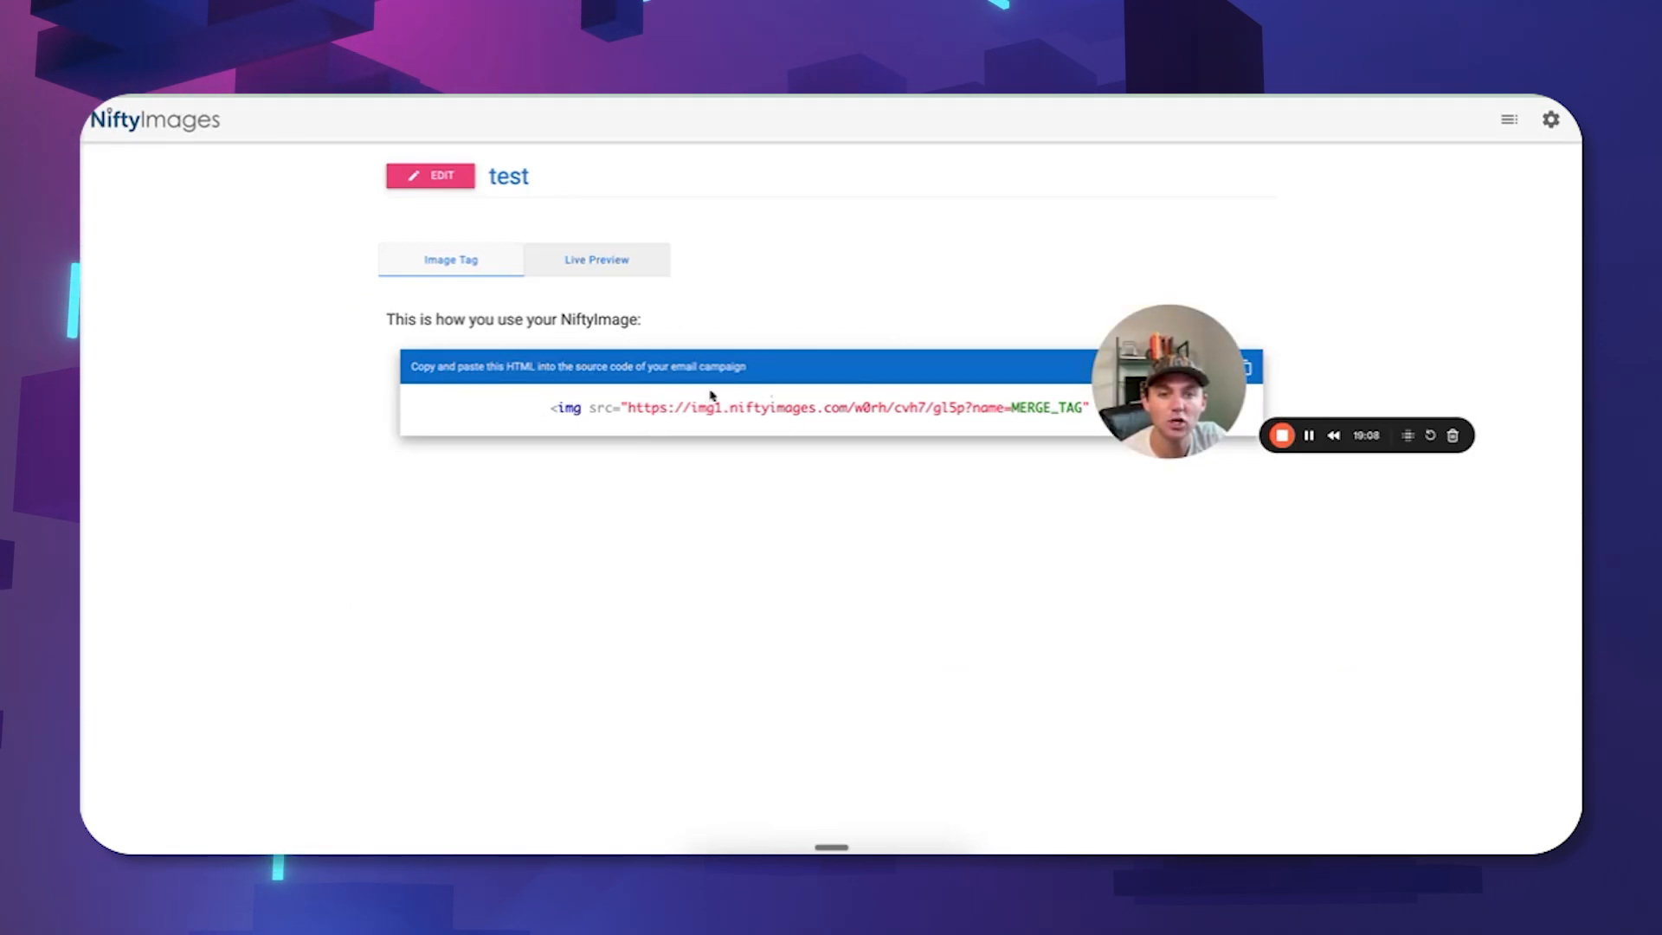
pyautogui.moveTo(648, 410); pyautogui.dragTo(1006, 410)
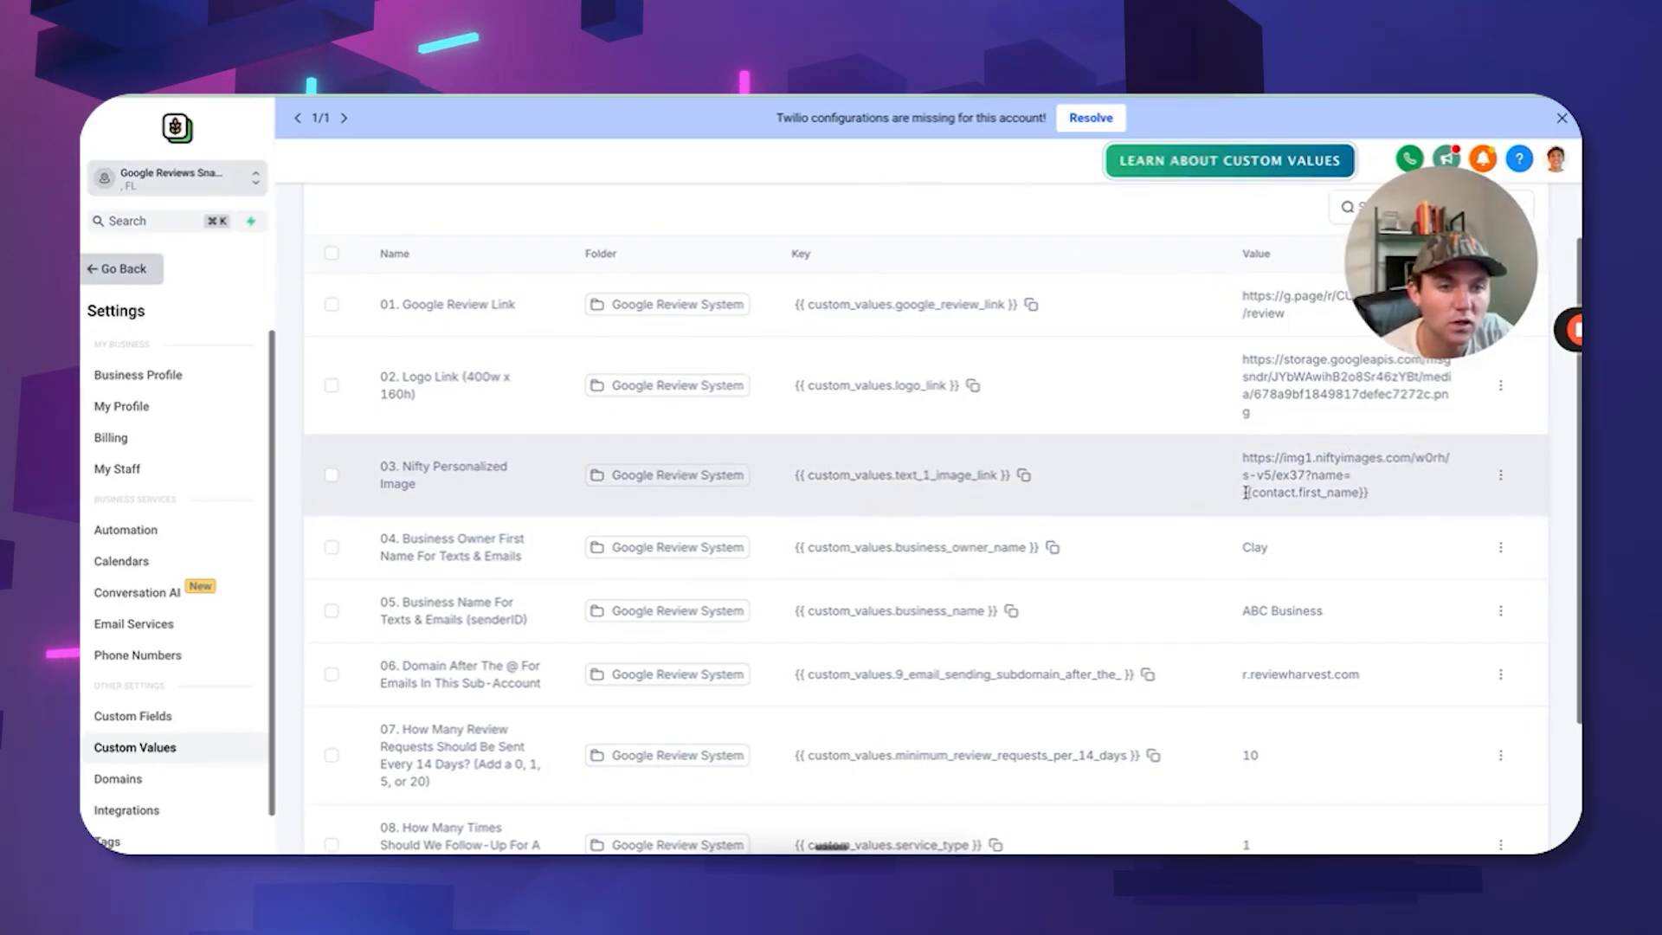
# Select the contact.first_name tag, then search Custom Fields for 'first' and copy First Name's key.
pyautogui.moveTo(1242, 492); pyautogui.dragTo(1359, 495)
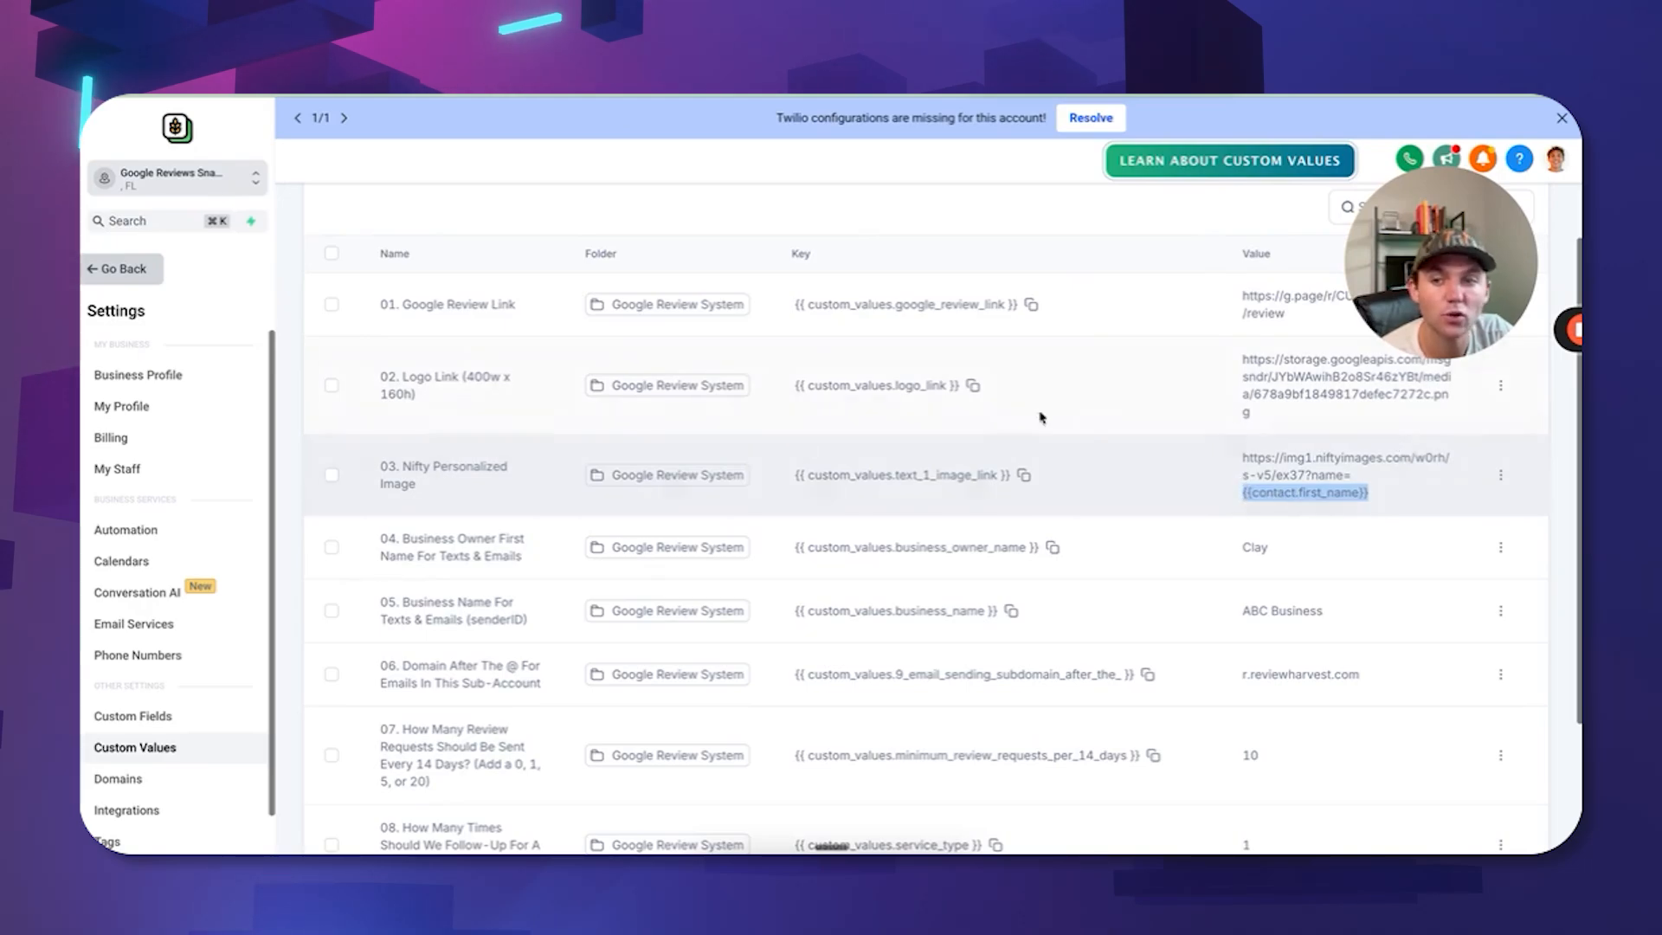
pyautogui.click(154, 716)
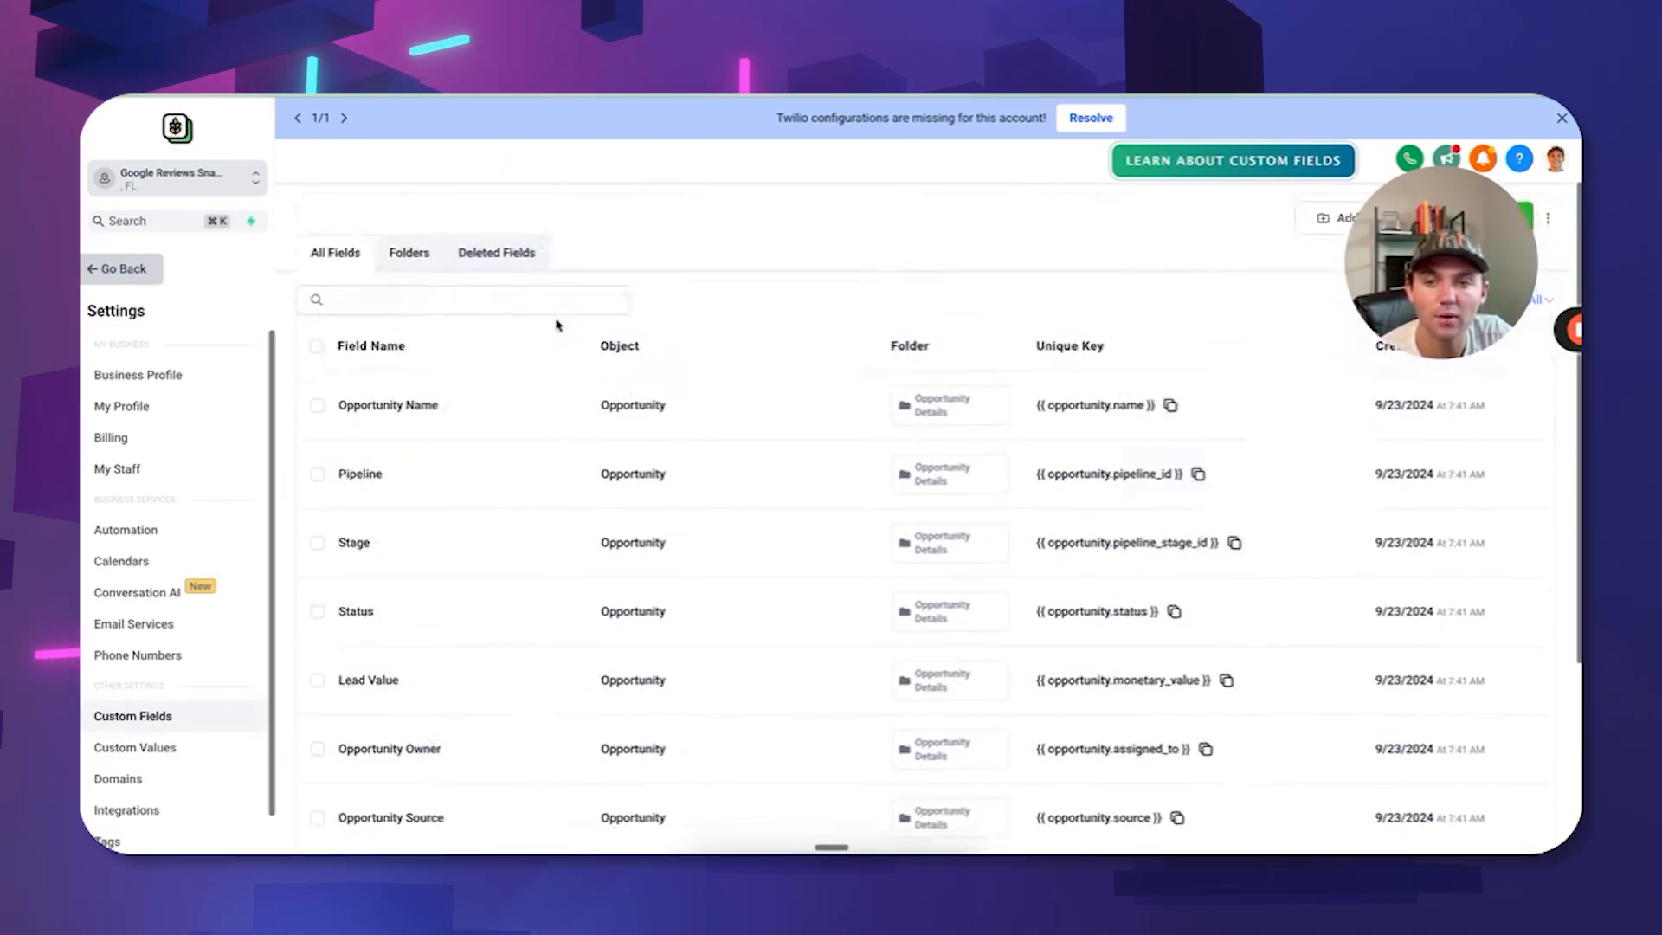
pyautogui.click(419, 303)
pyautogui.write('fi')
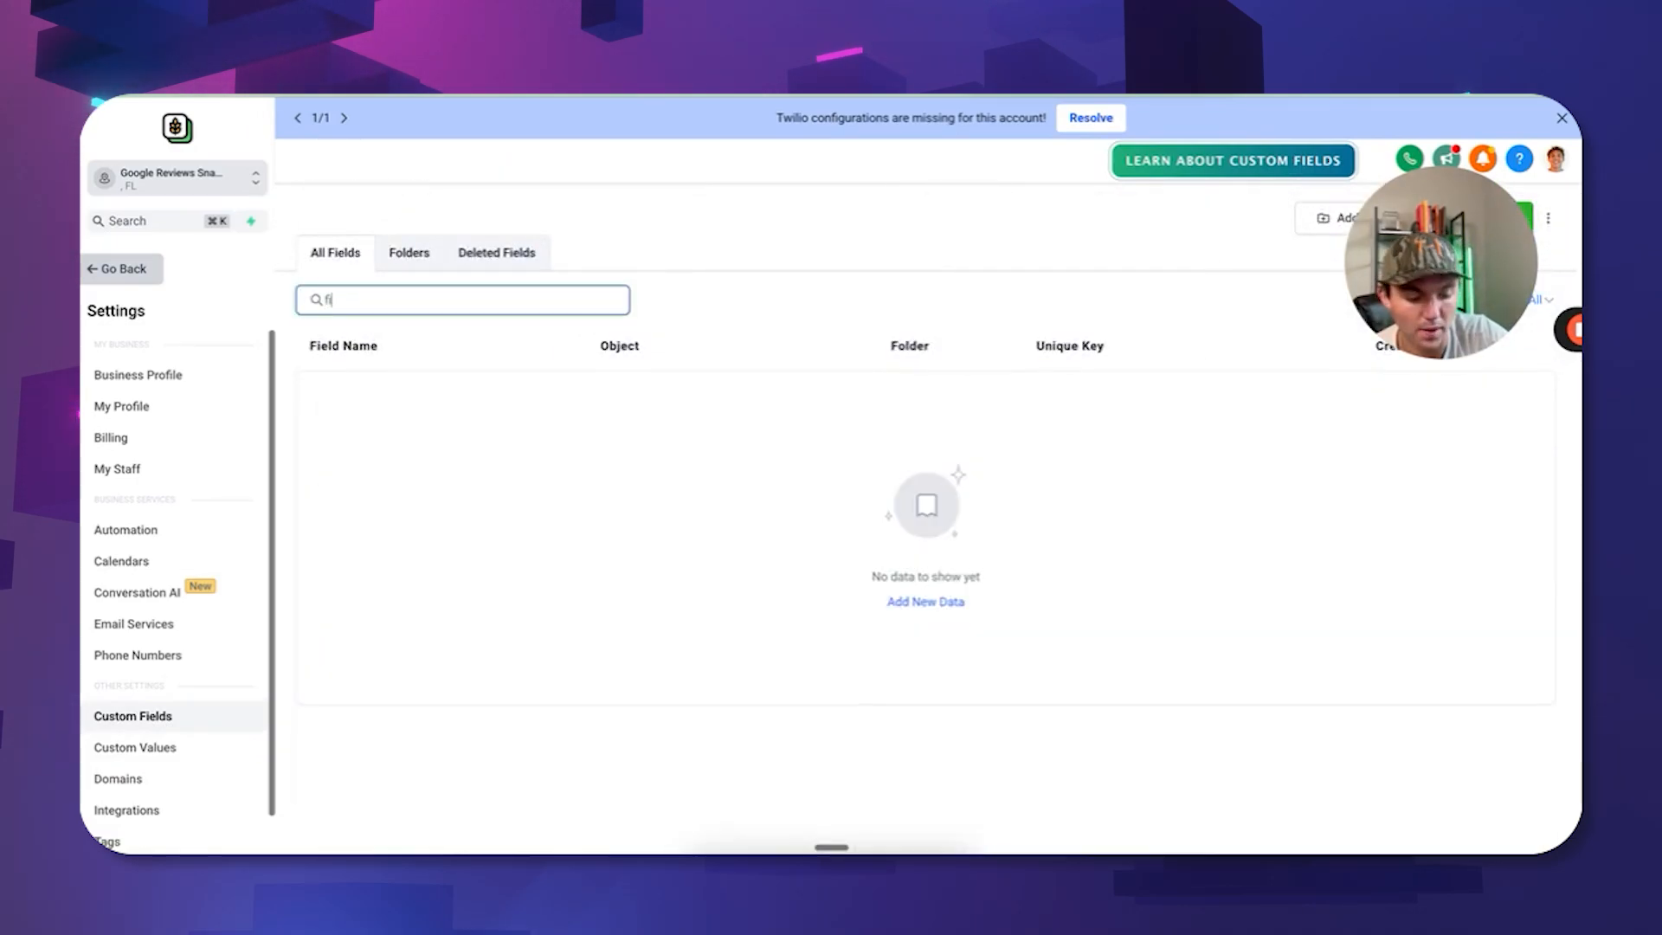
pyautogui.write('rst')
pyautogui.click(1172, 398)
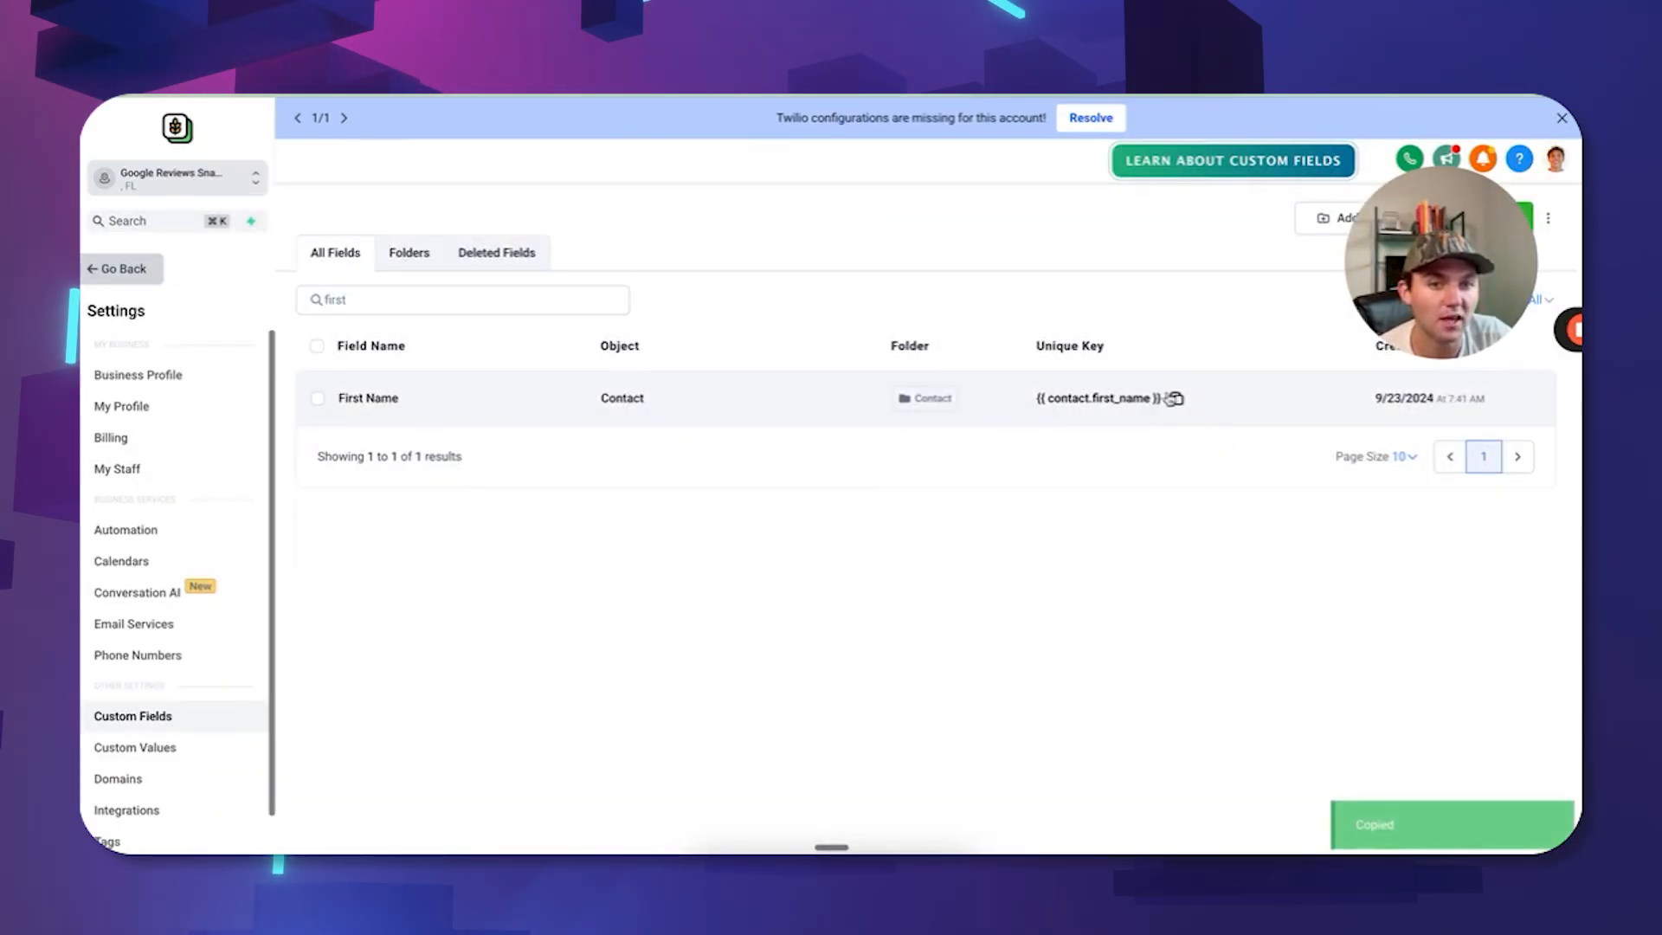
# Back in Custom Values, select the row 04 owner name and row 05 ABC Business values.
pyautogui.click(186, 760)
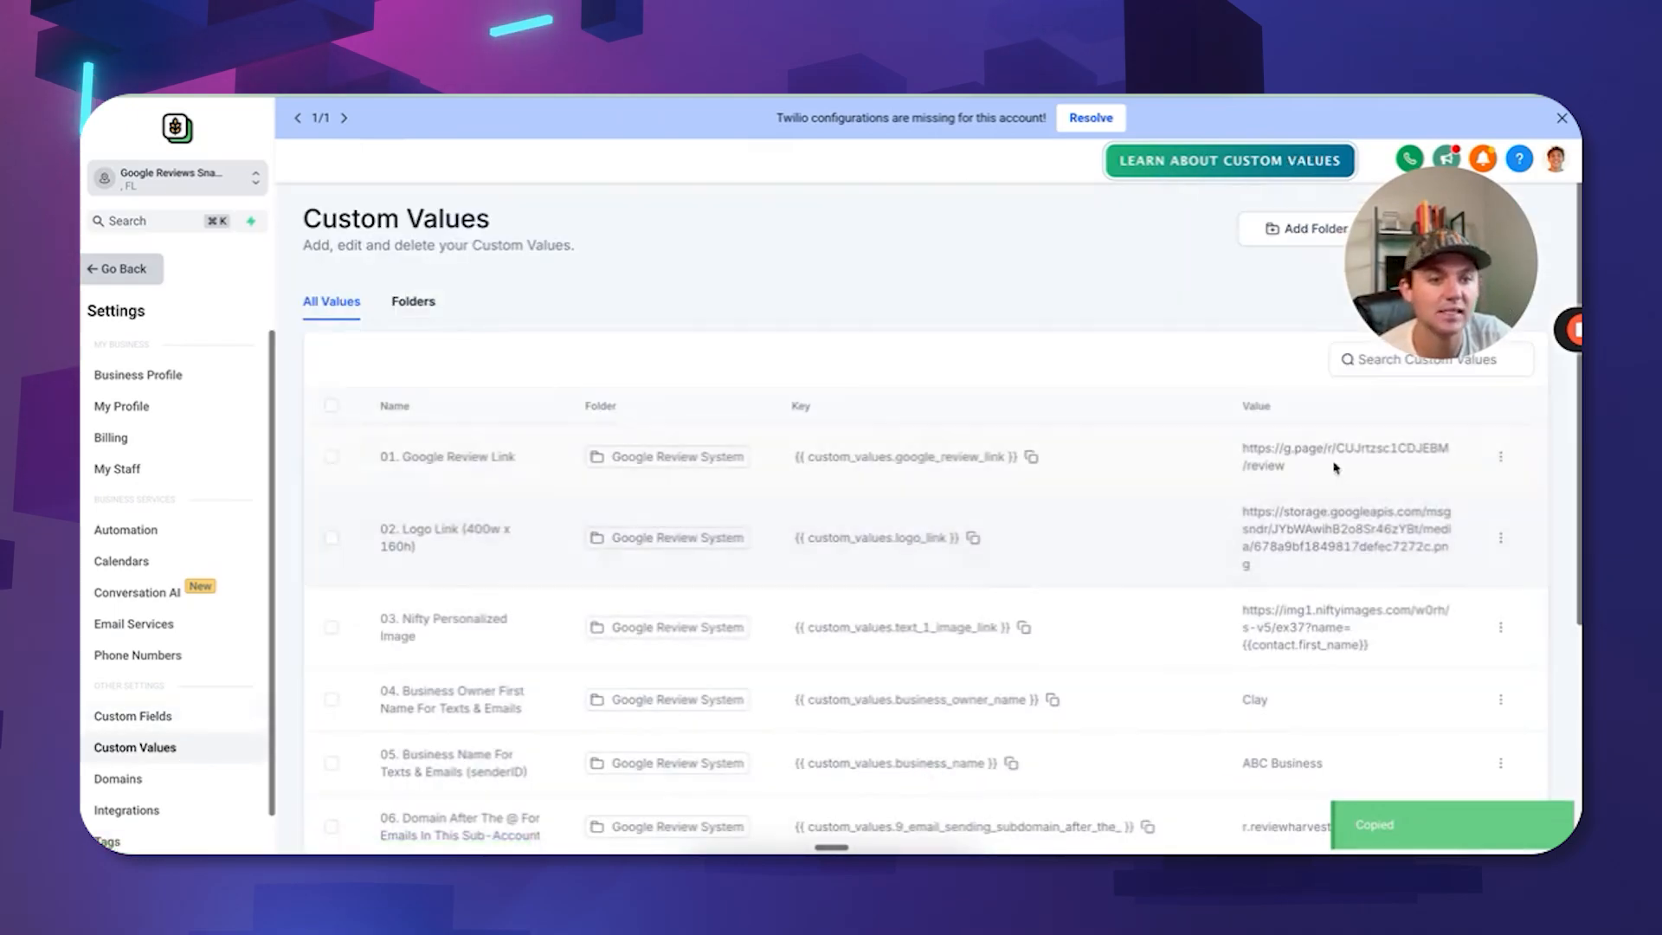
pyautogui.scroll(-2, 1357, 612)
pyautogui.scroll(-2, 1347, 549)
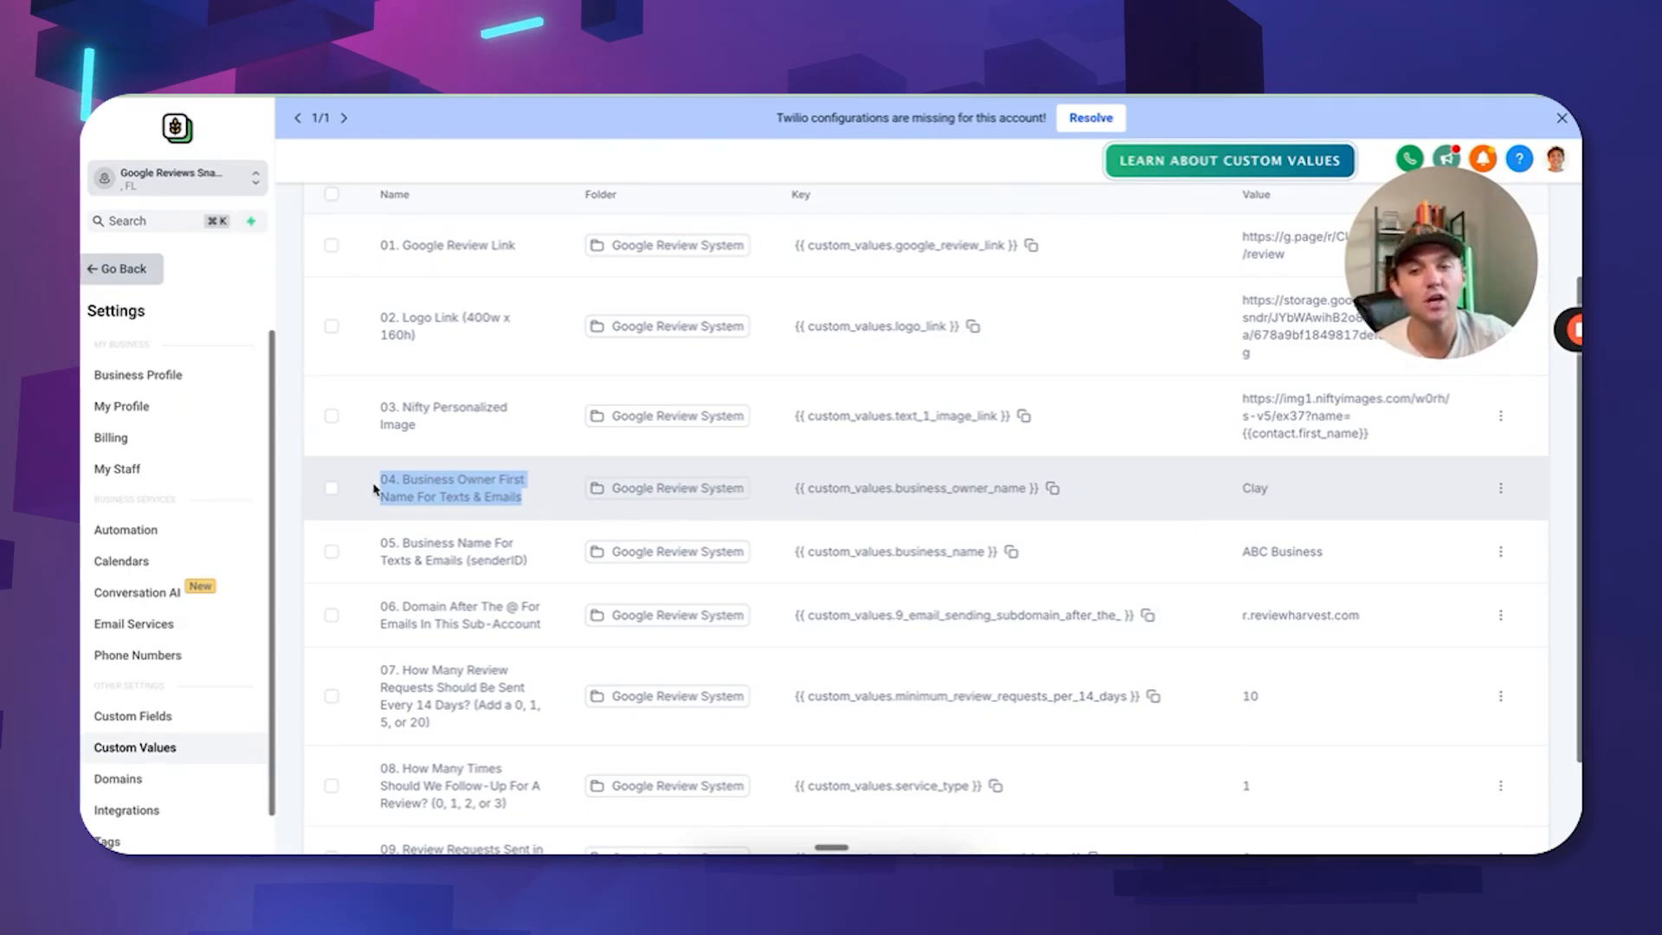
pyautogui.moveTo(1290, 487); pyautogui.dragTo(1217, 489)
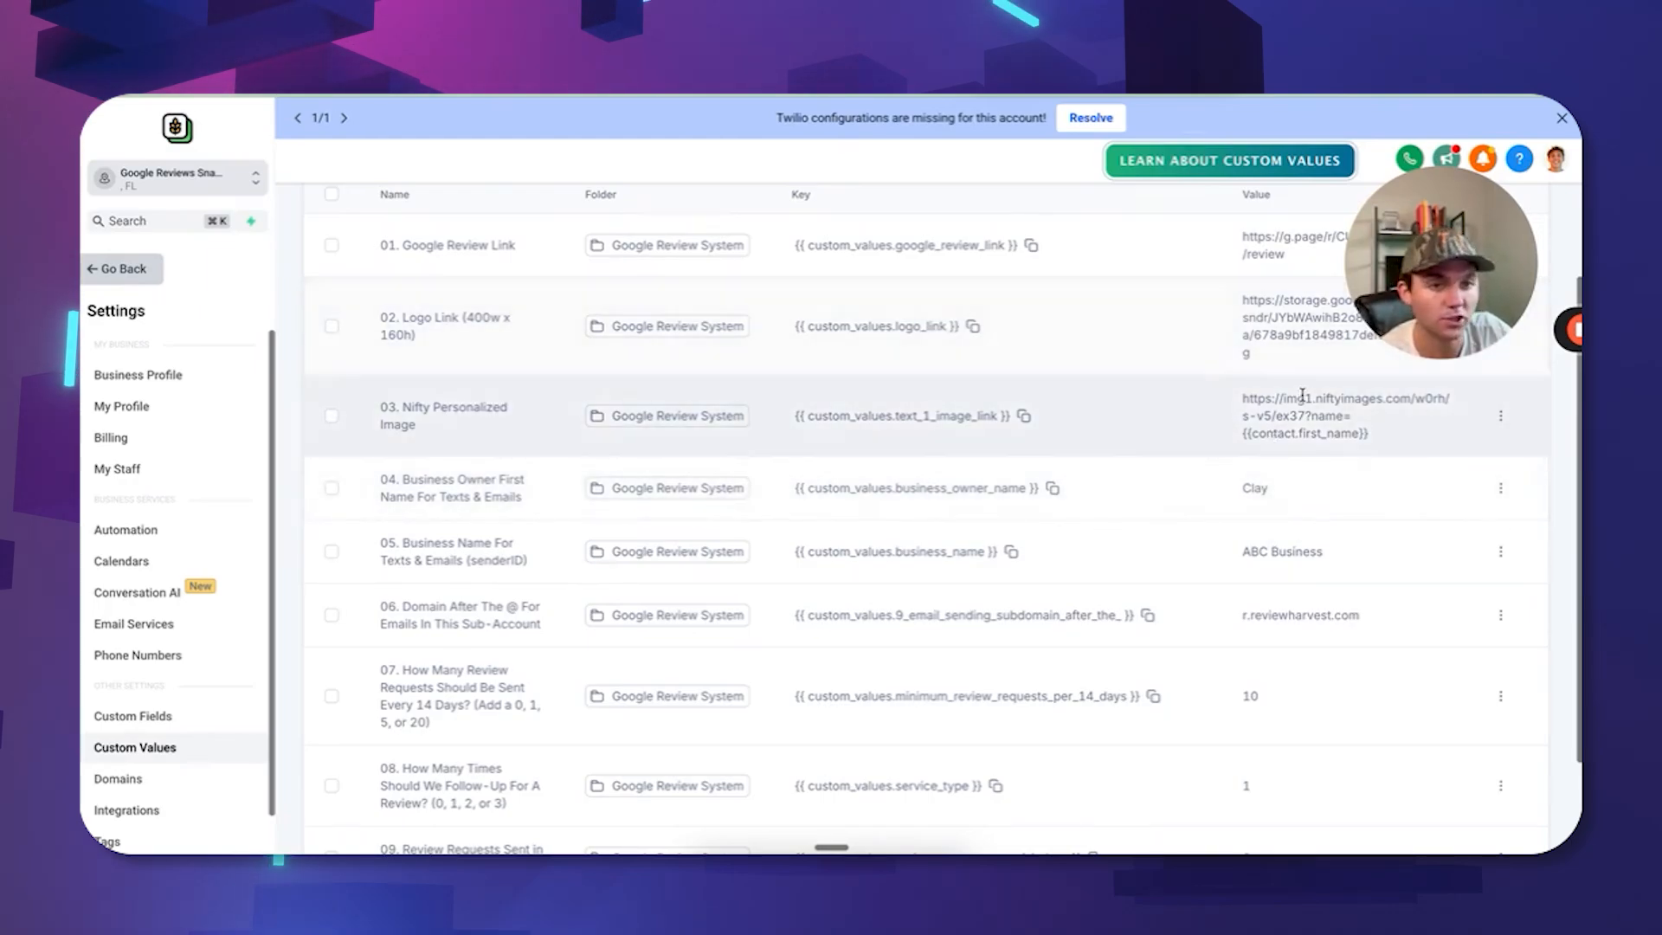
pyautogui.tripleClick(1281, 551)
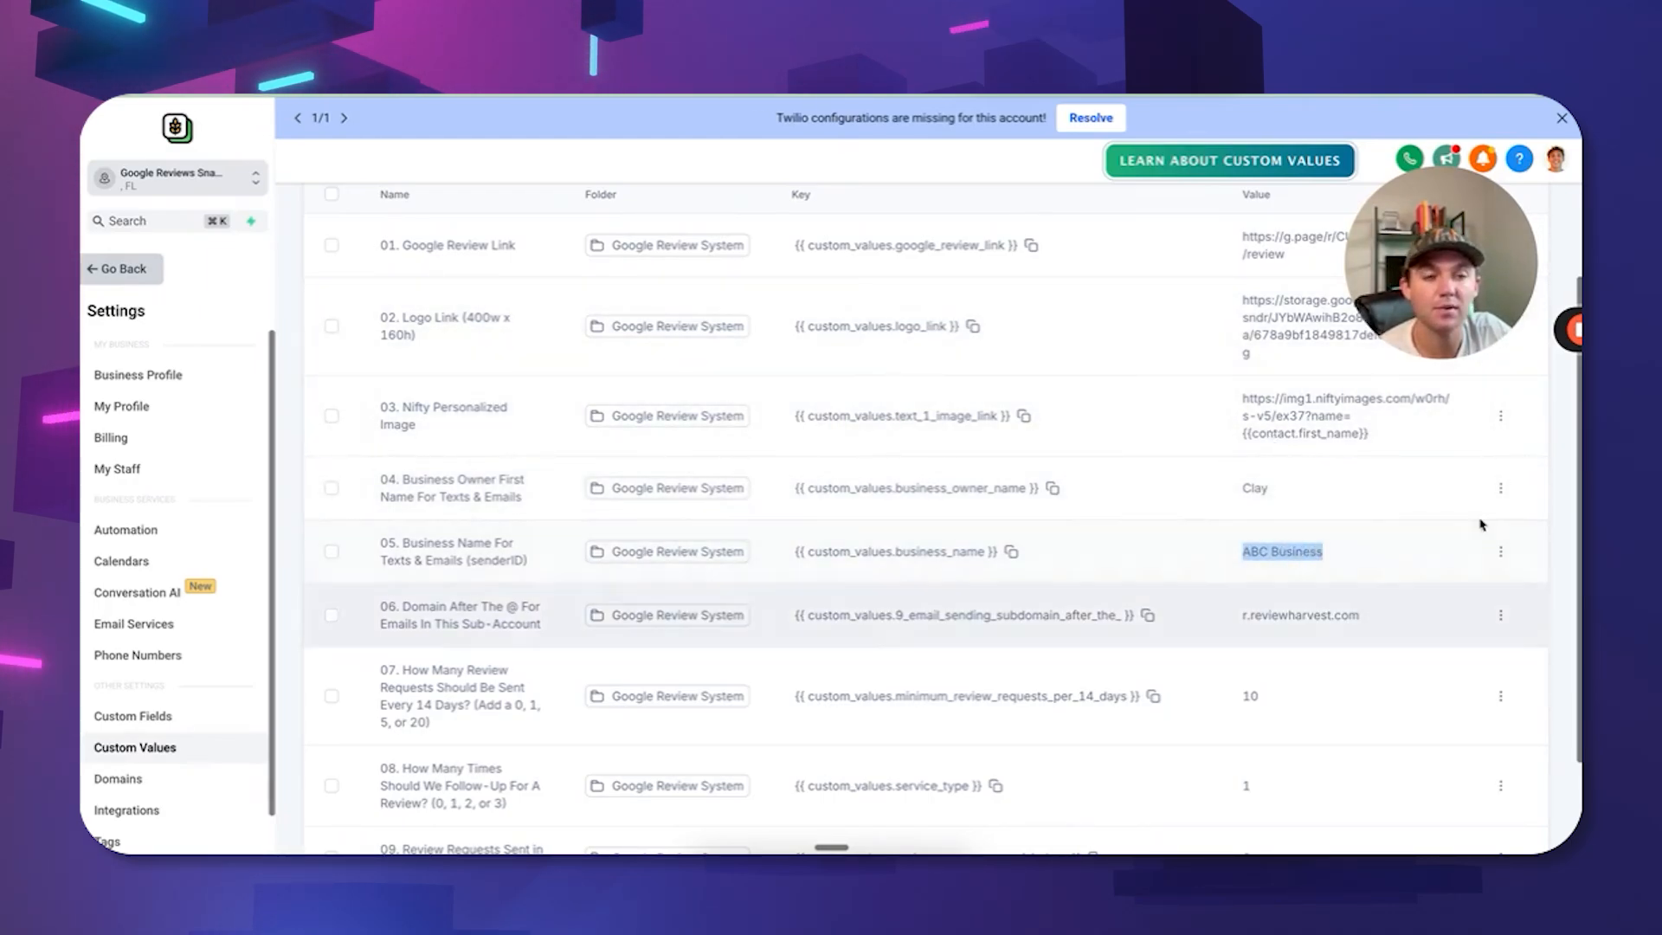
pyautogui.scroll(3, 816, 523)
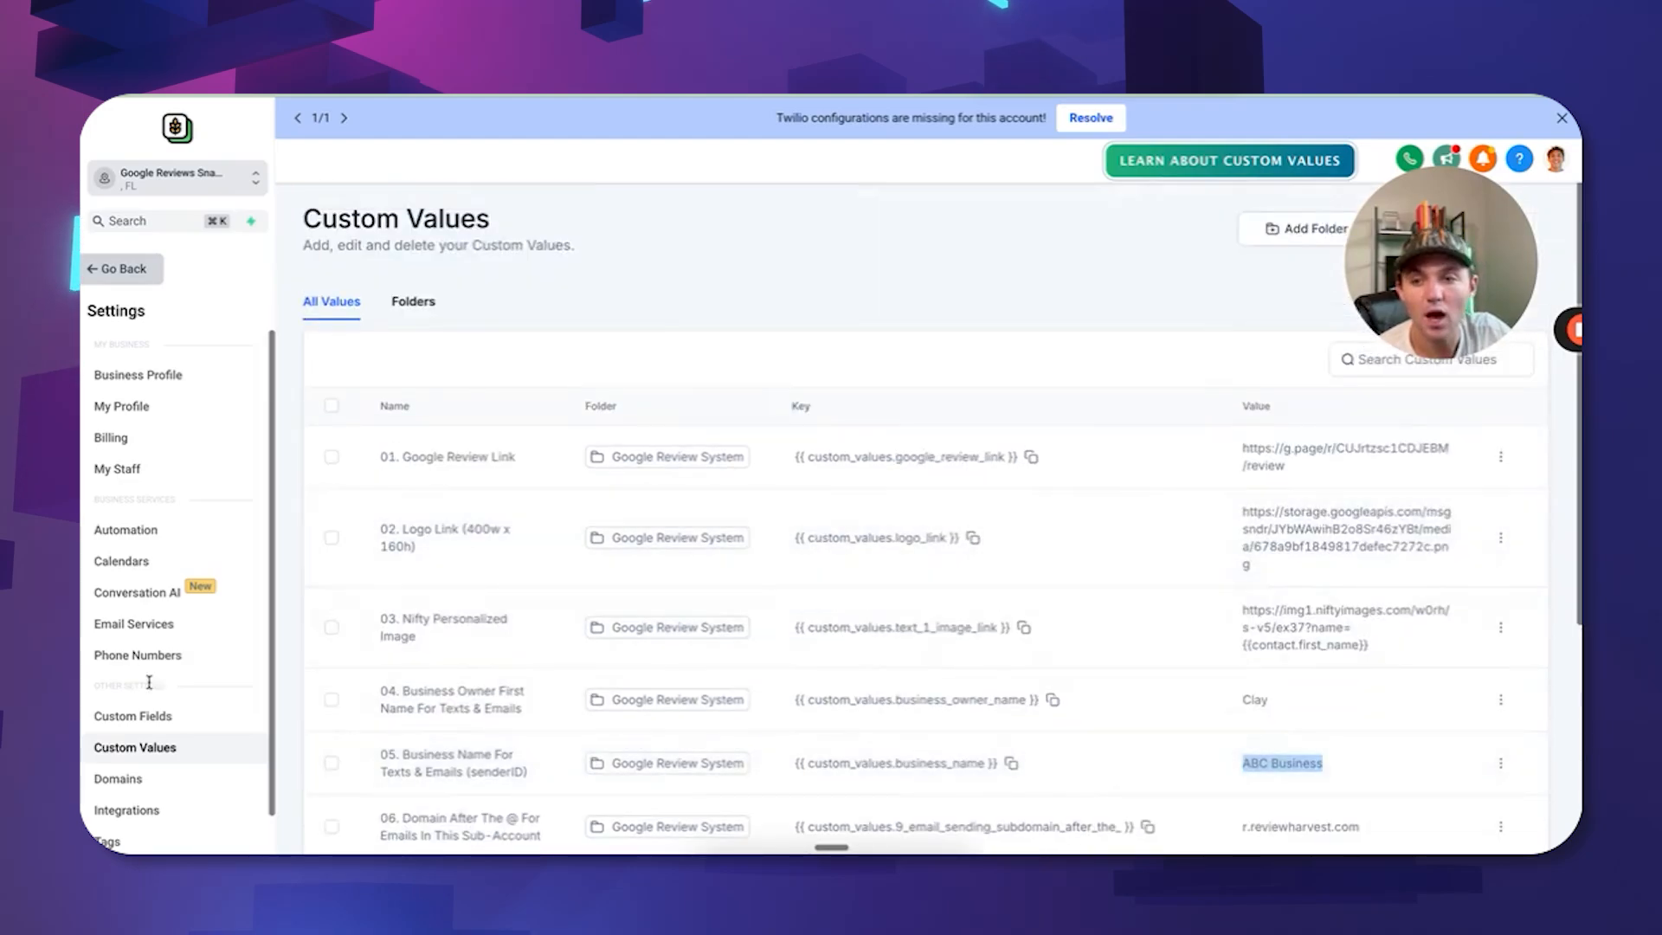
pyautogui.click(156, 656)
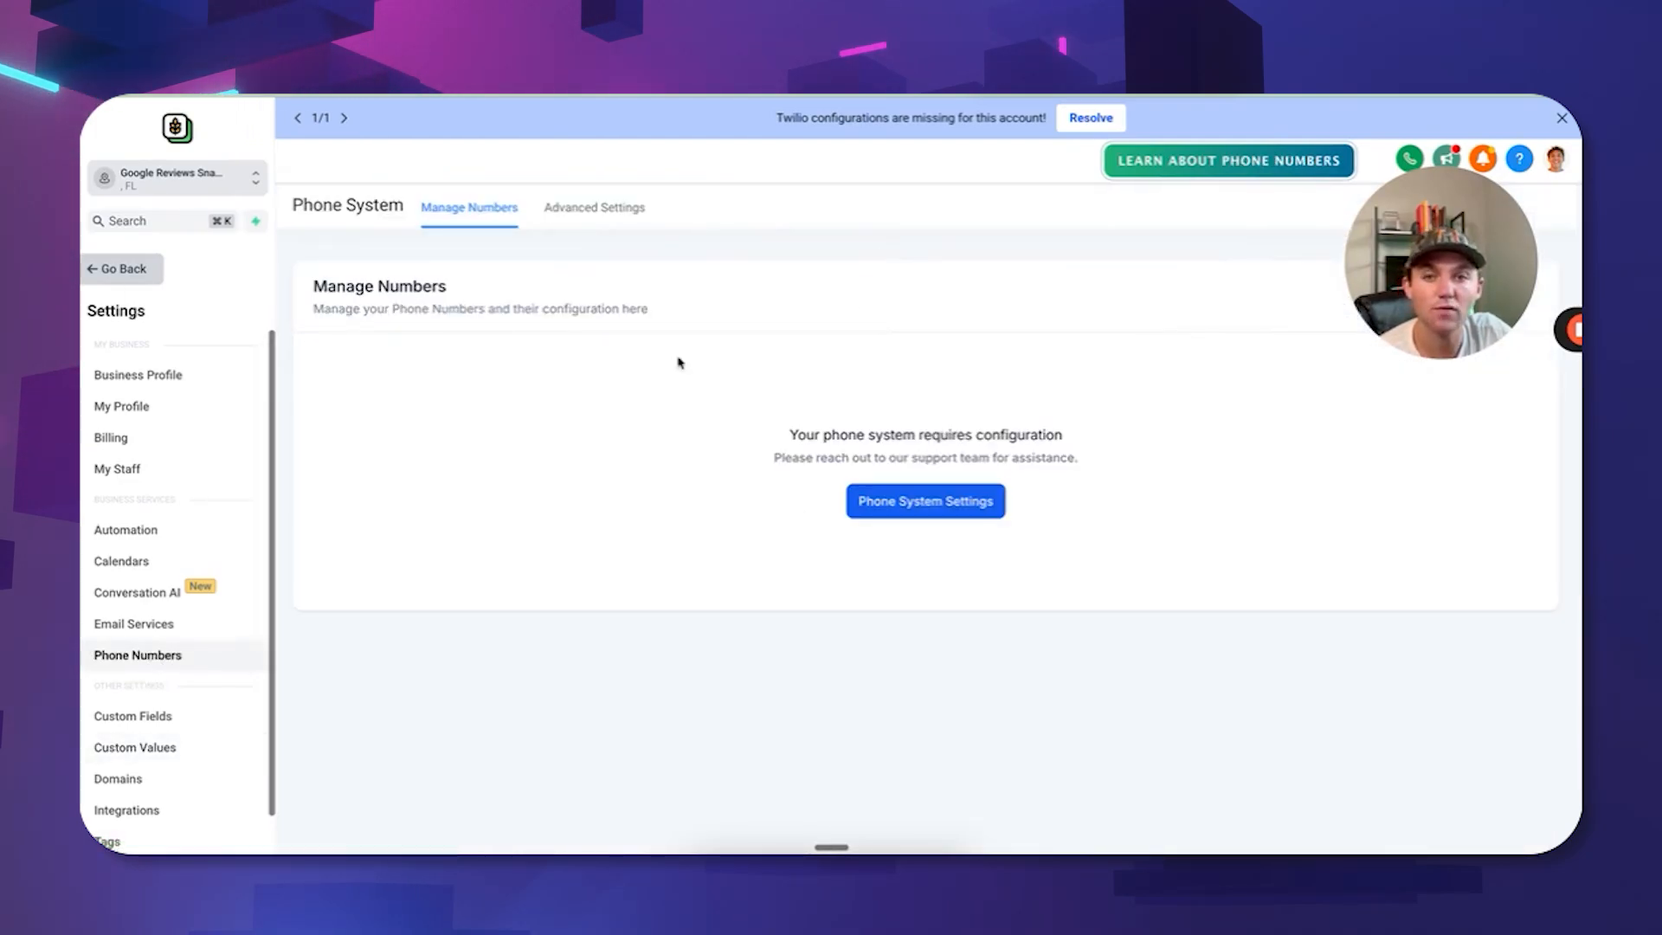
# Check Phone System Advanced Settings for an SMS provider, then scroll through the Custom Values table.
pyautogui.click(625, 214)
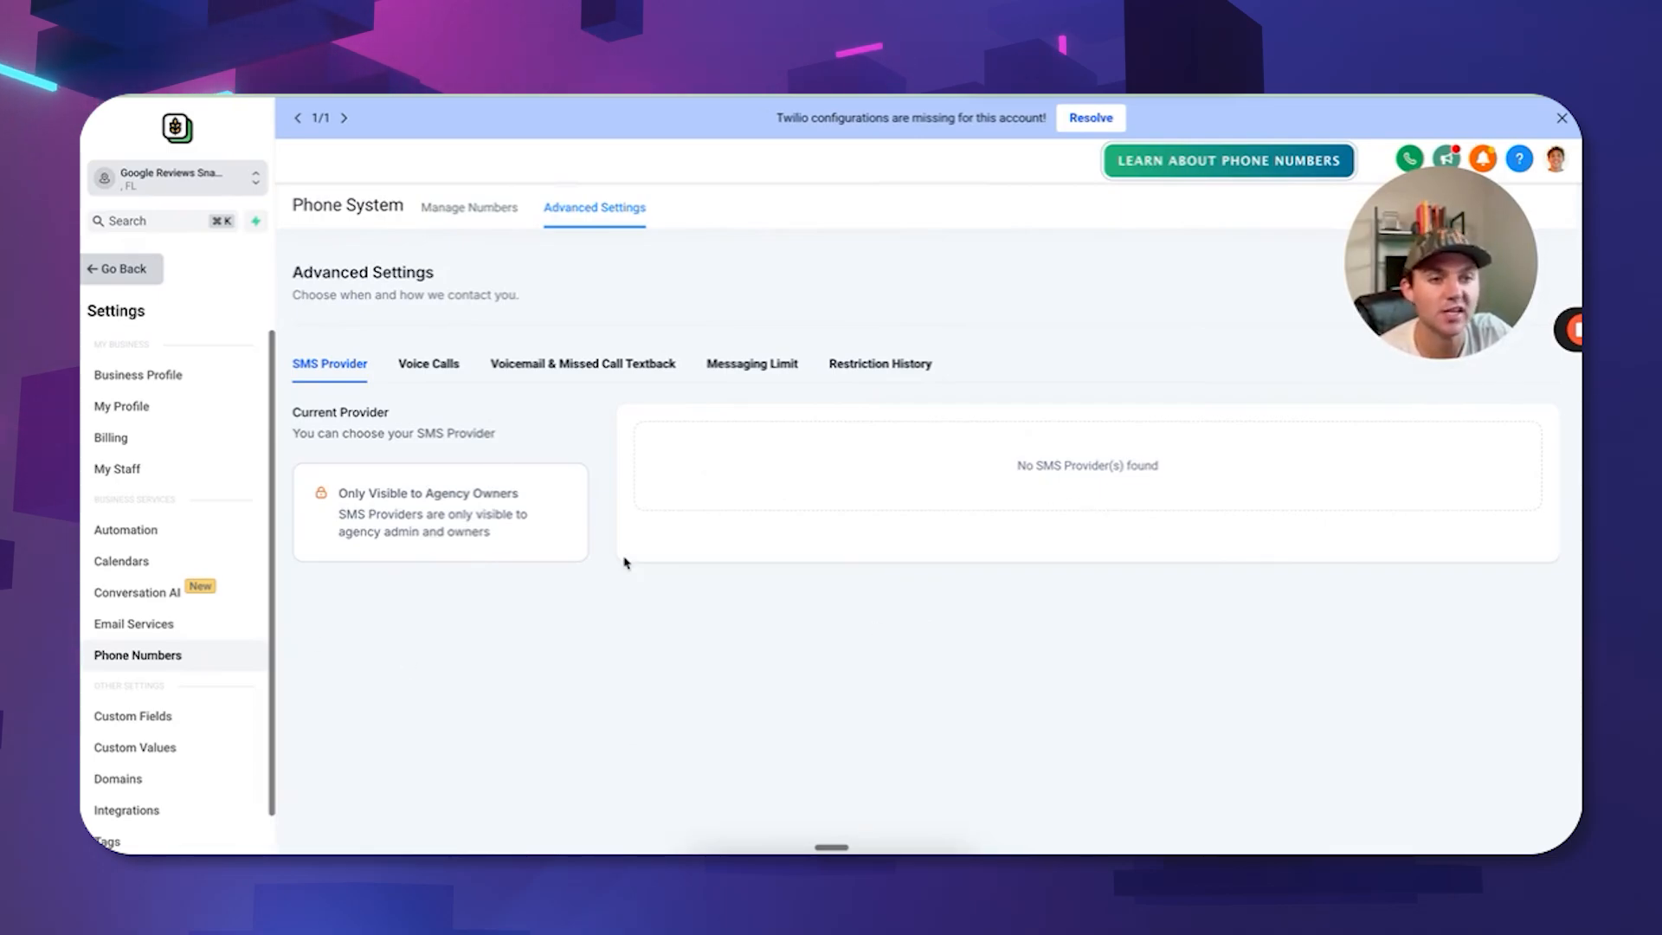
pyautogui.click(179, 749)
pyautogui.scroll(-1, 1319, 599)
pyautogui.scroll(-3, 1319, 600)
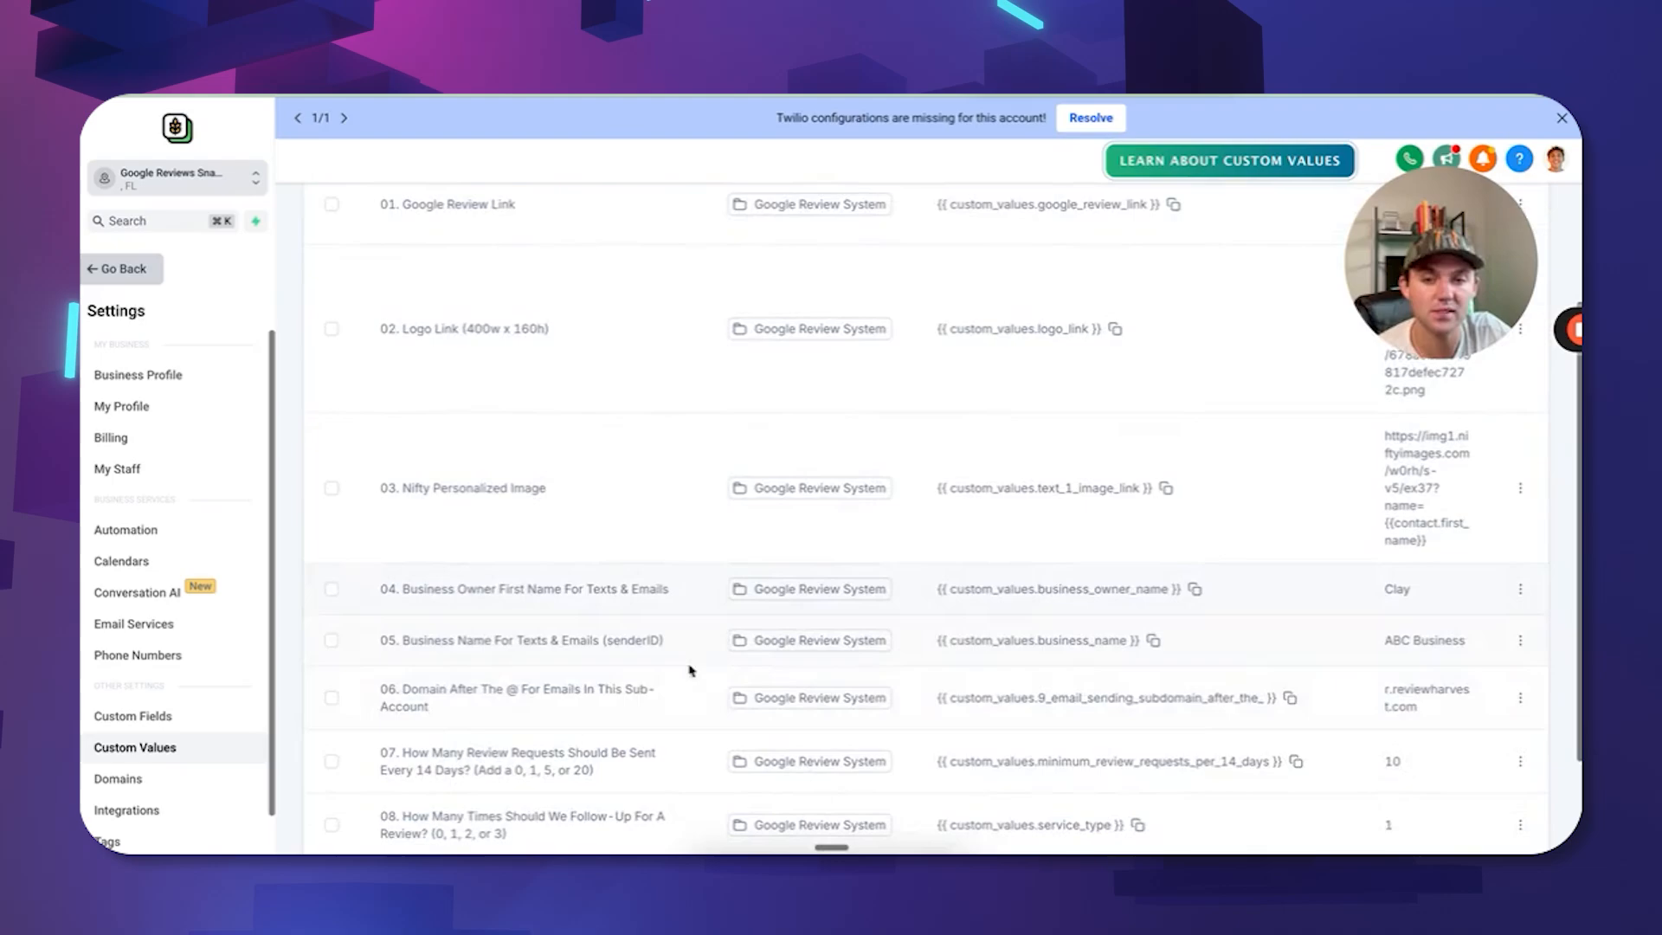
pyautogui.scroll(-2, 574, 594)
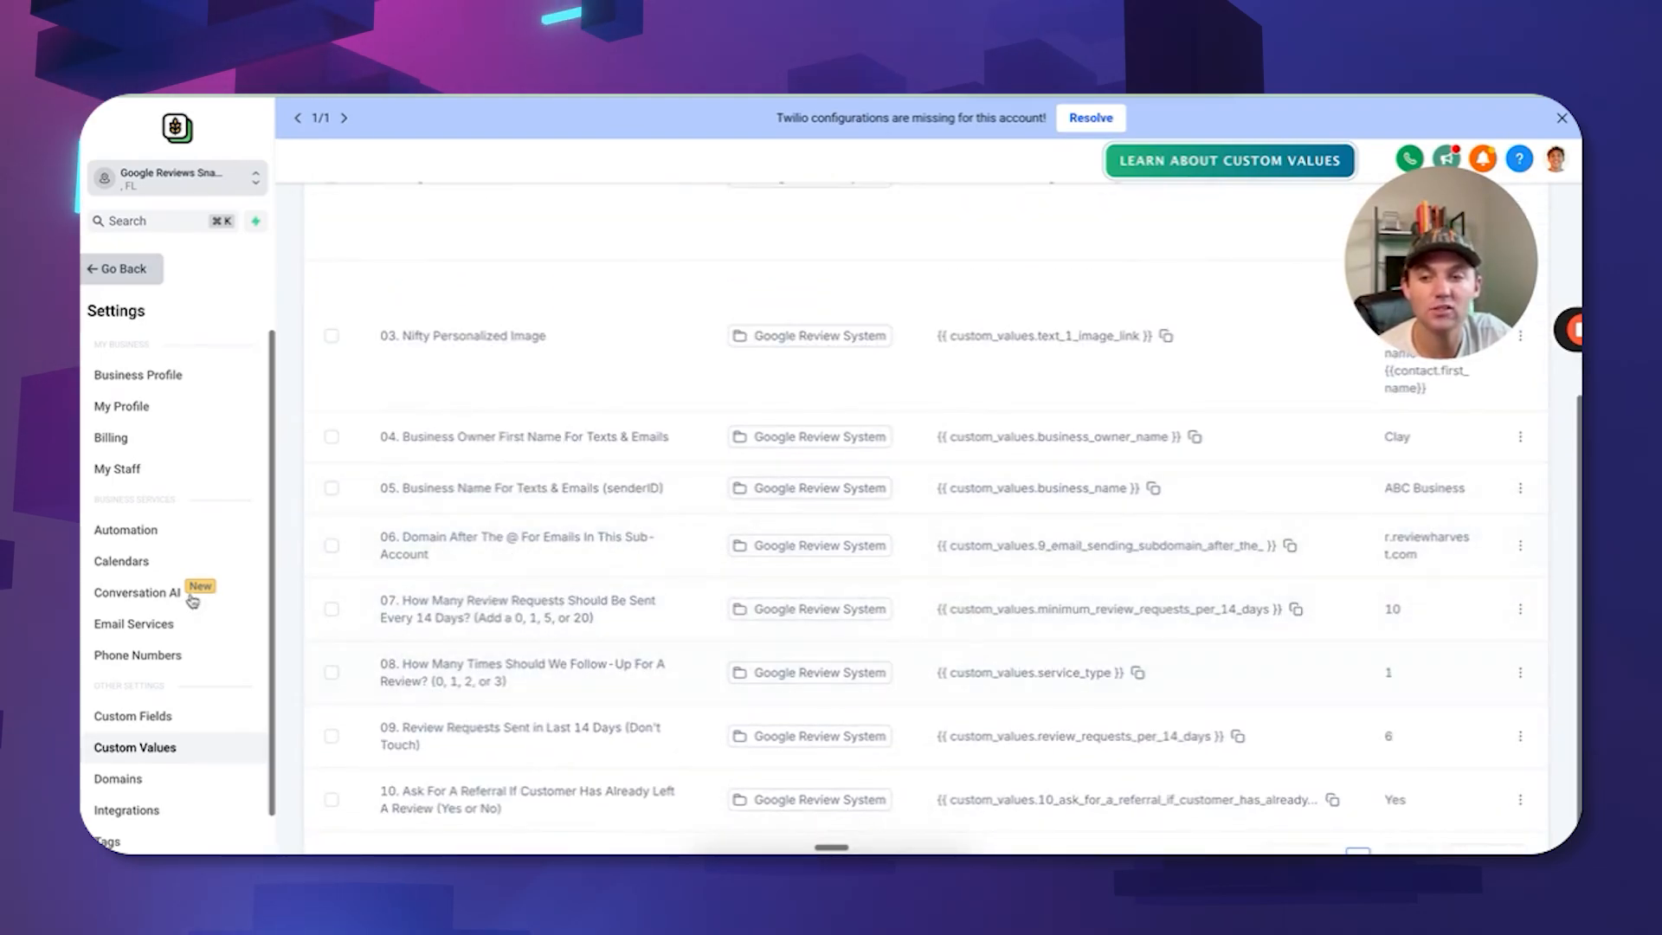
# Highlight the r.reviewharvest.com sending domain in Email Services, then go back to Custom Values.
pyautogui.click(162, 625)
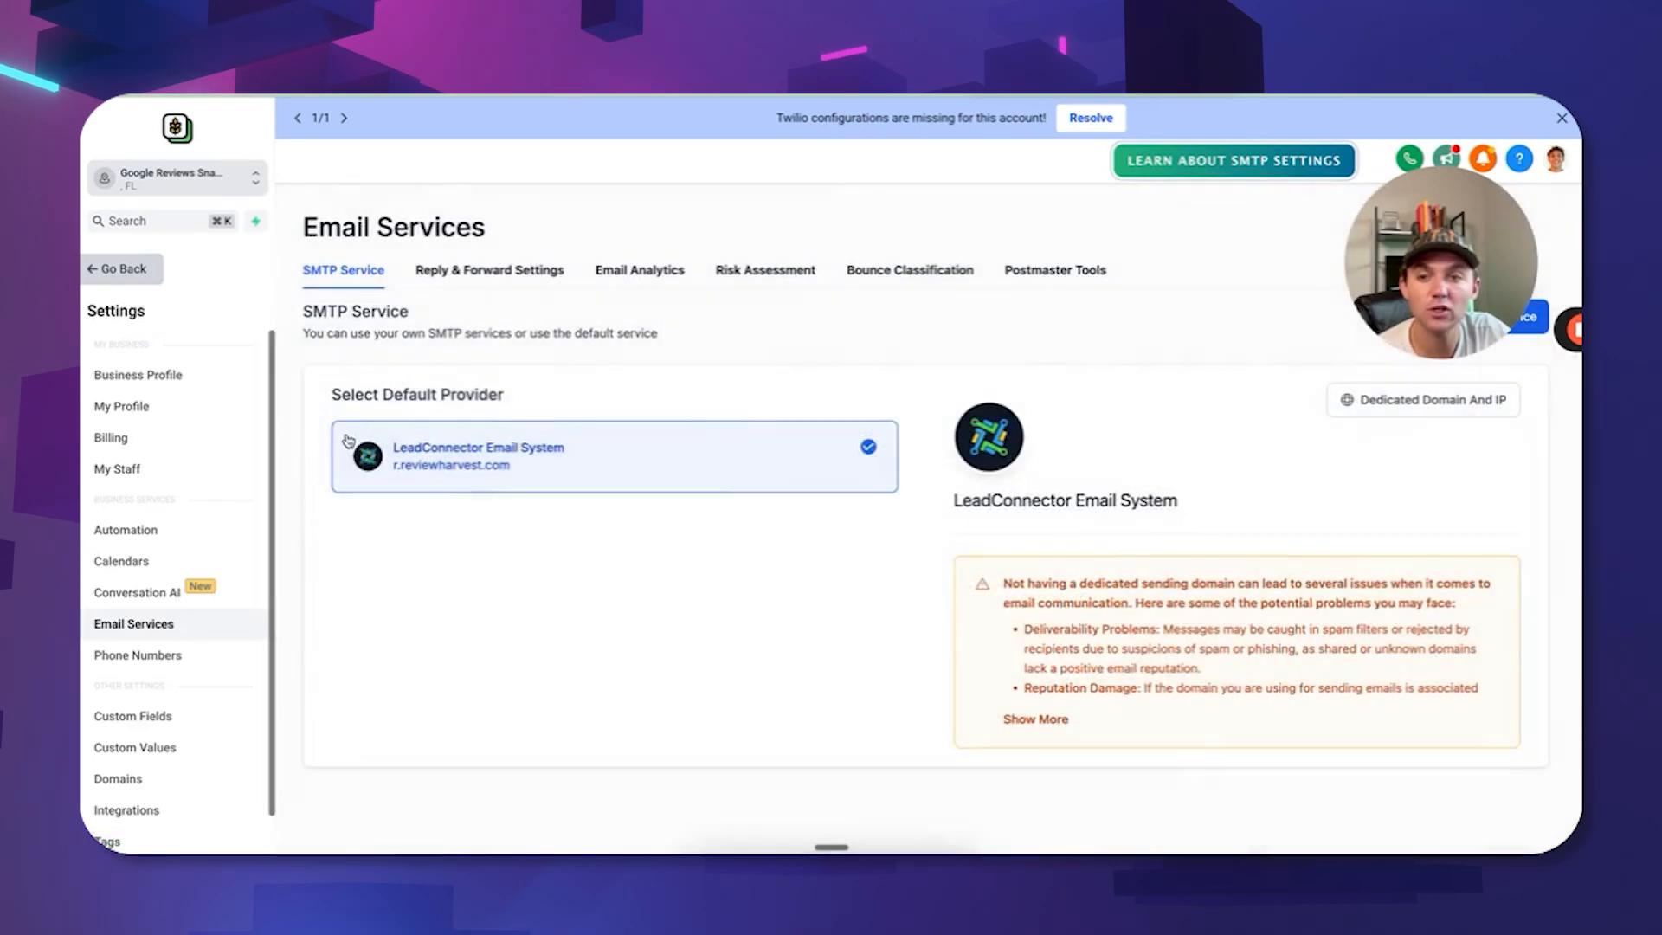
pyautogui.doubleClick(484, 468)
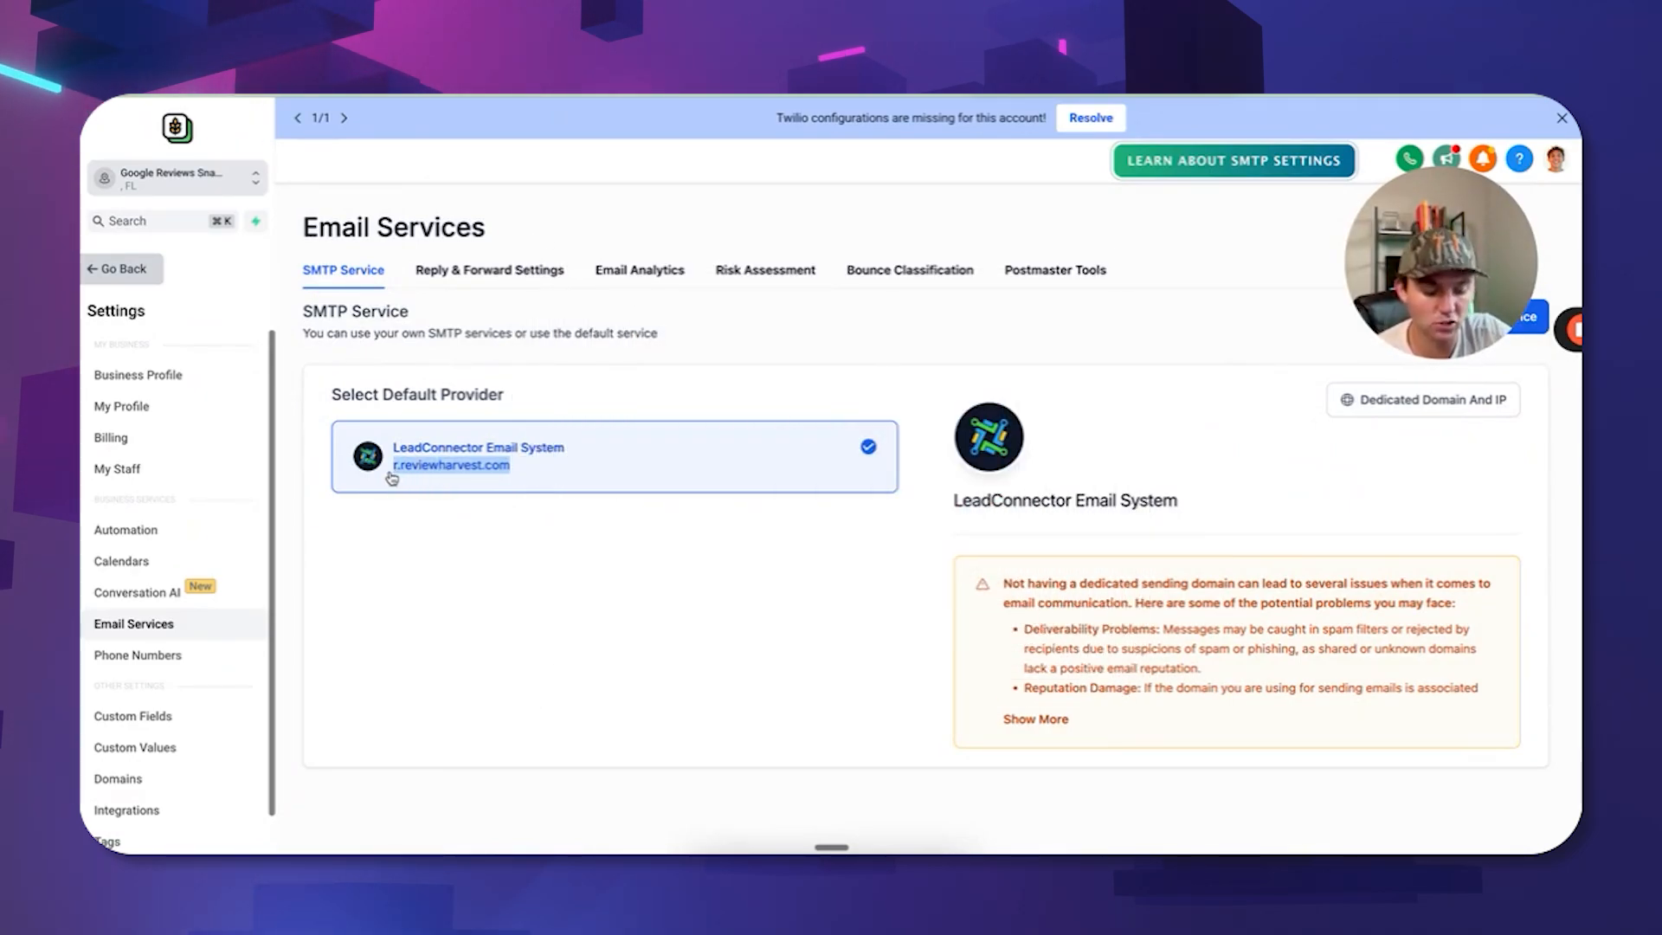
pyautogui.click(143, 747)
pyautogui.scroll(-4, 1363, 562)
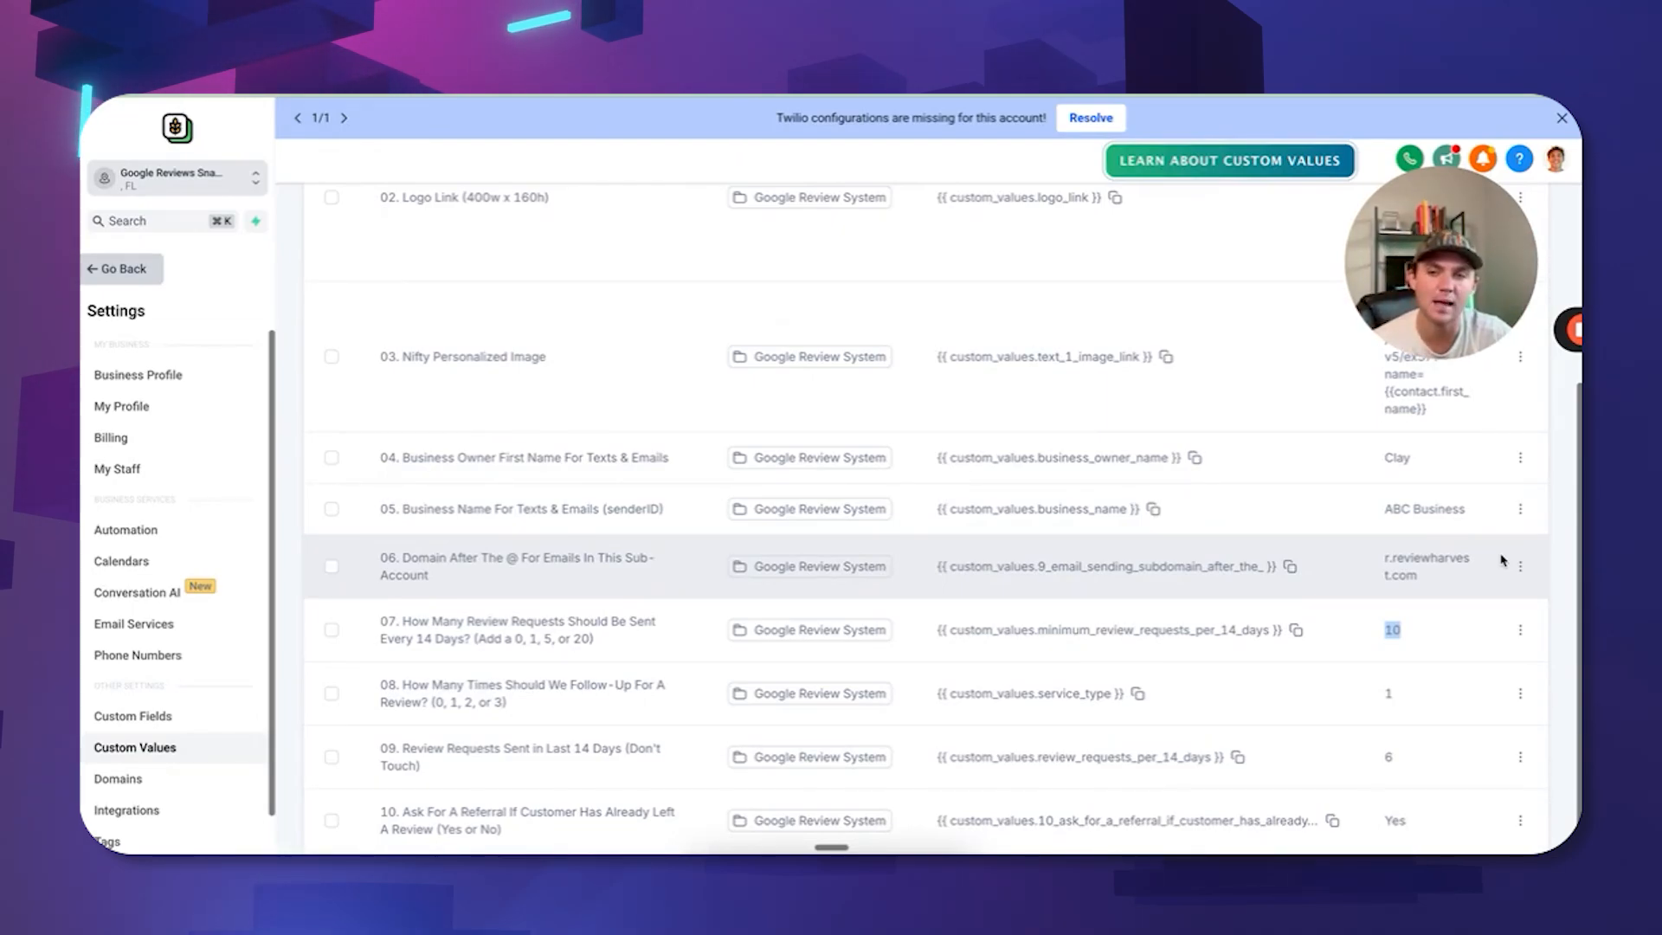
pyautogui.scroll(-1, 1532, 682)
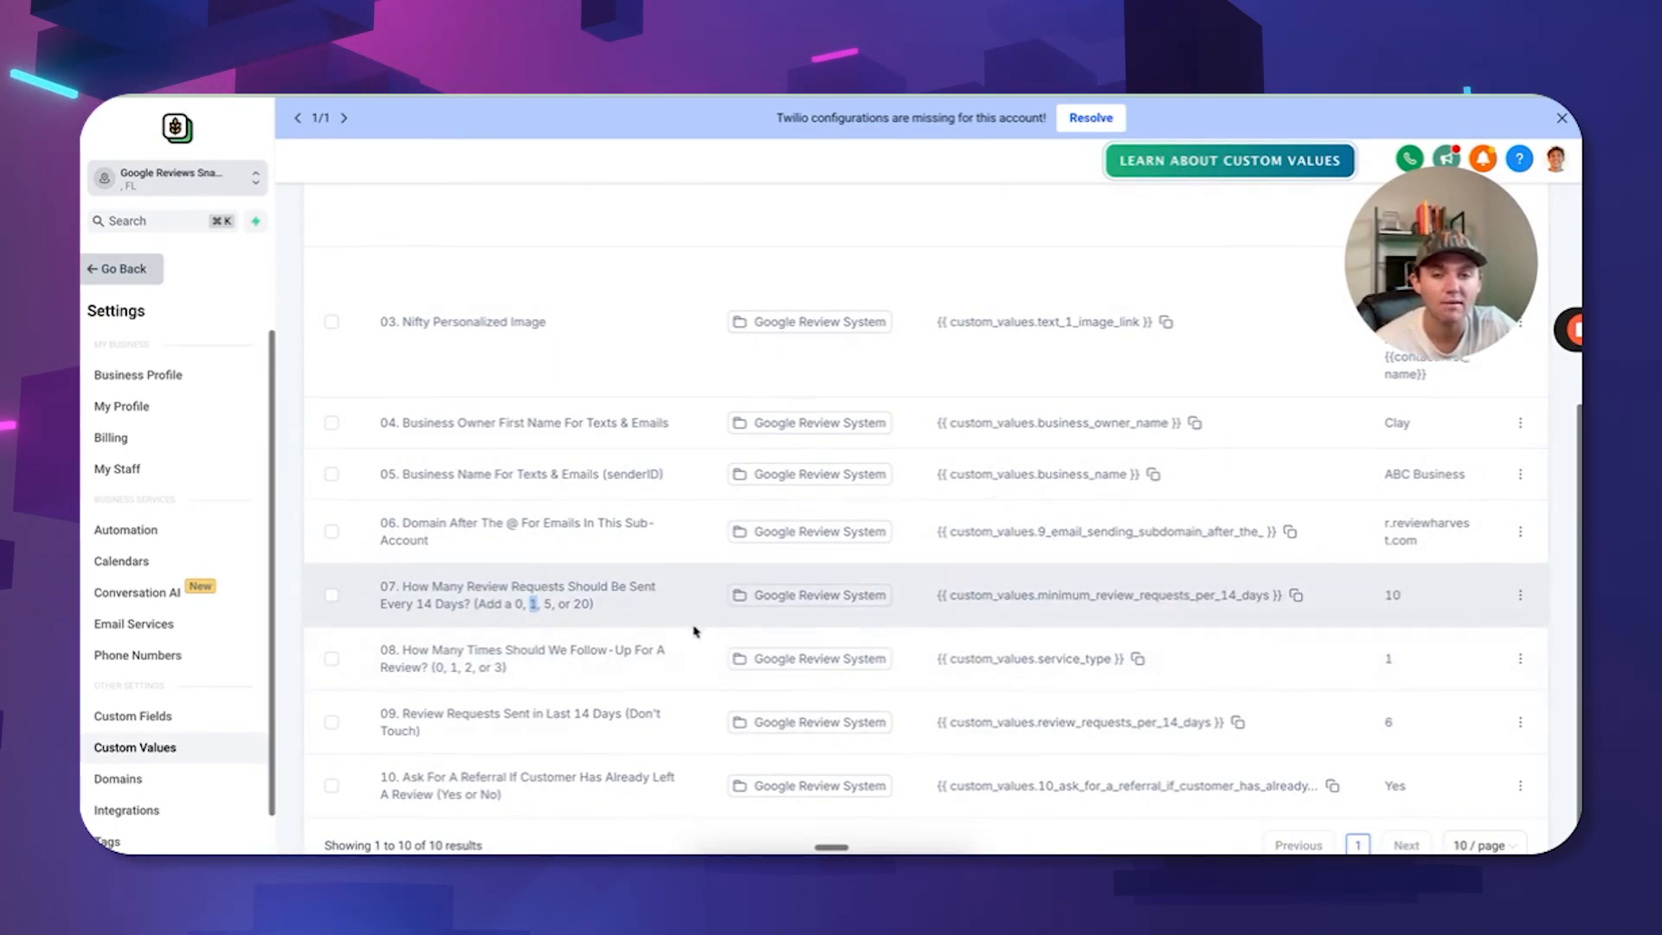
pyautogui.doubleClick(548, 604)
pyautogui.doubleClick(581, 604)
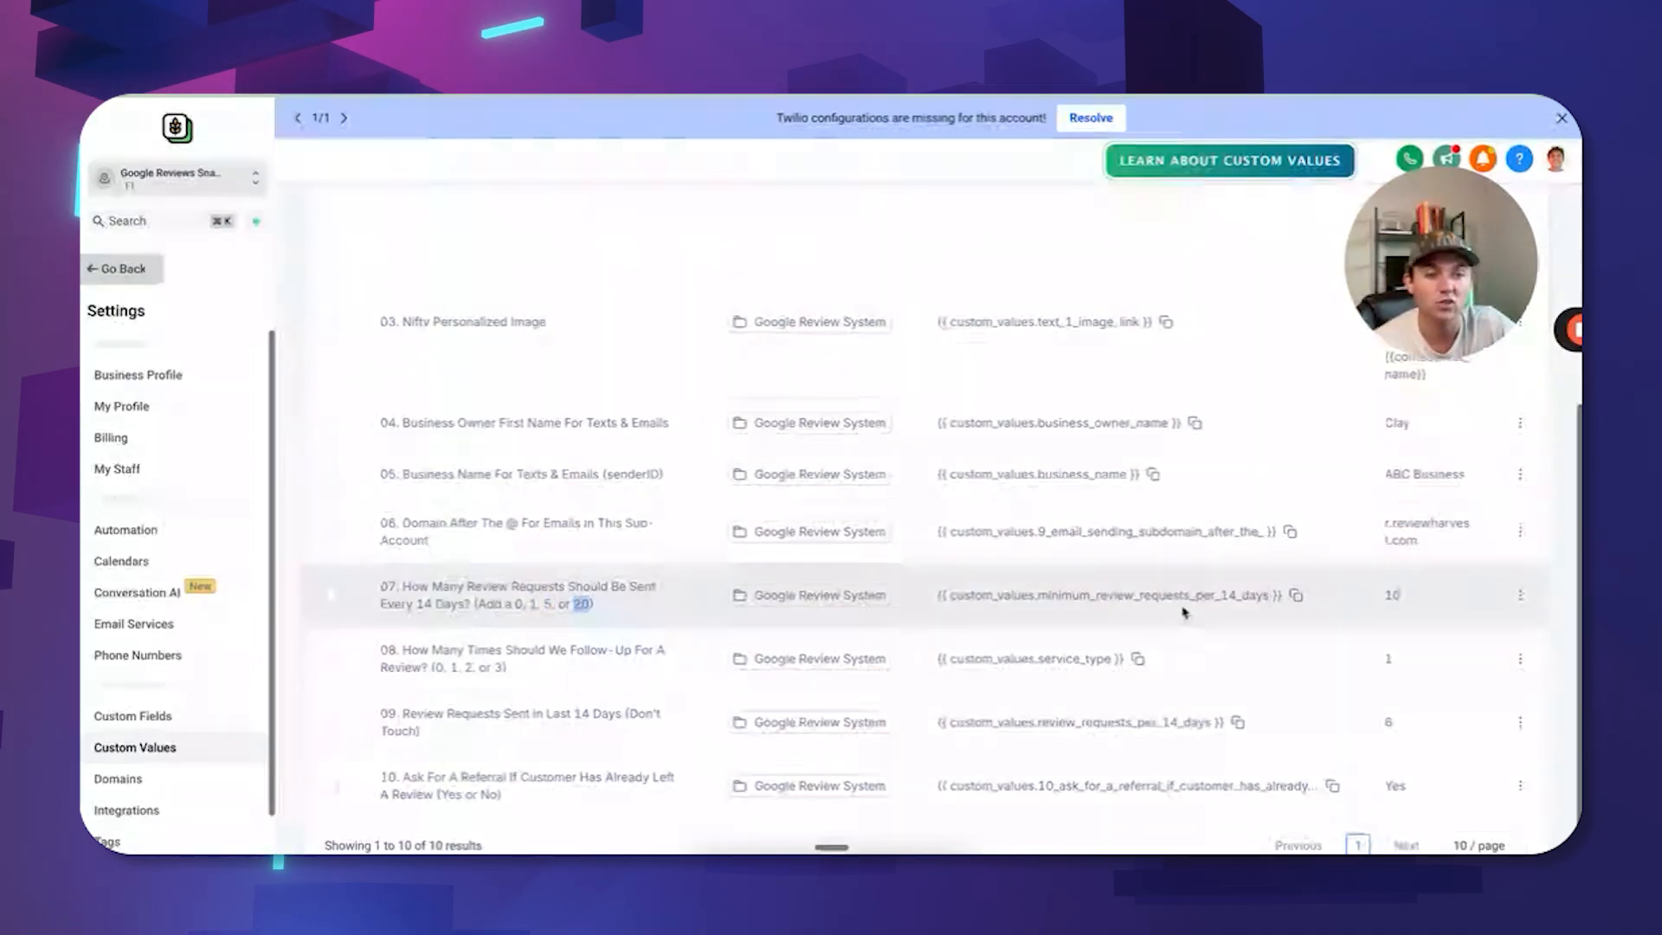
pyautogui.scroll(-1, 1108, 684)
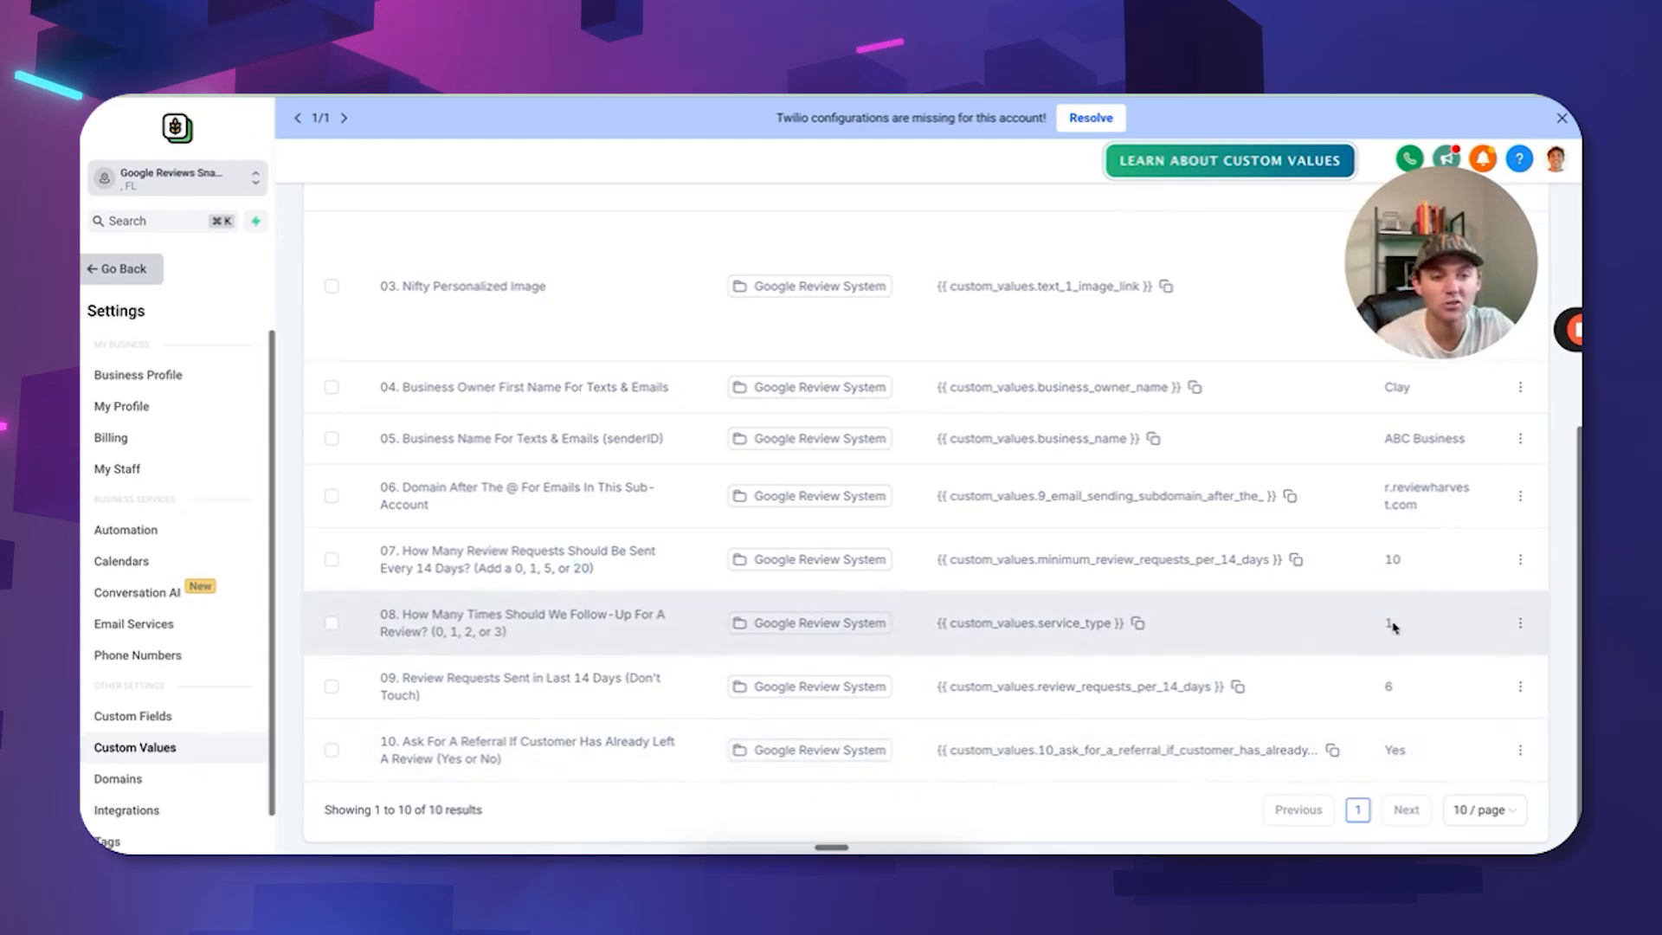
pyautogui.moveTo(1393, 625); pyautogui.dragTo(1371, 623)
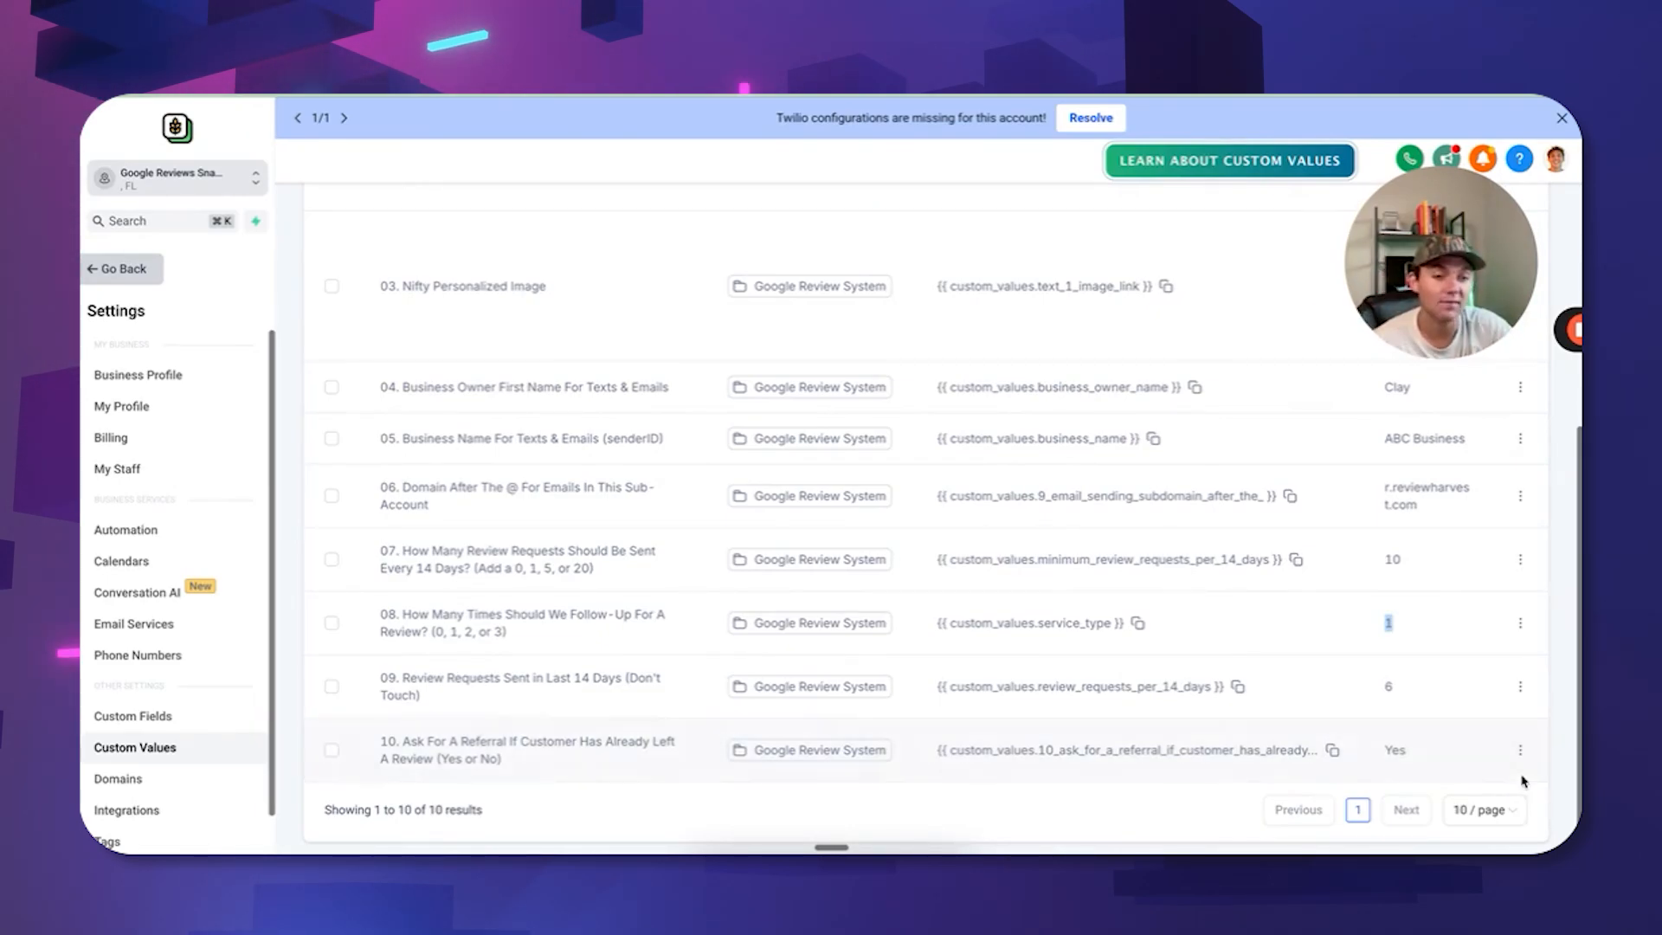
pyautogui.moveTo(1405, 750); pyautogui.dragTo(1375, 756)
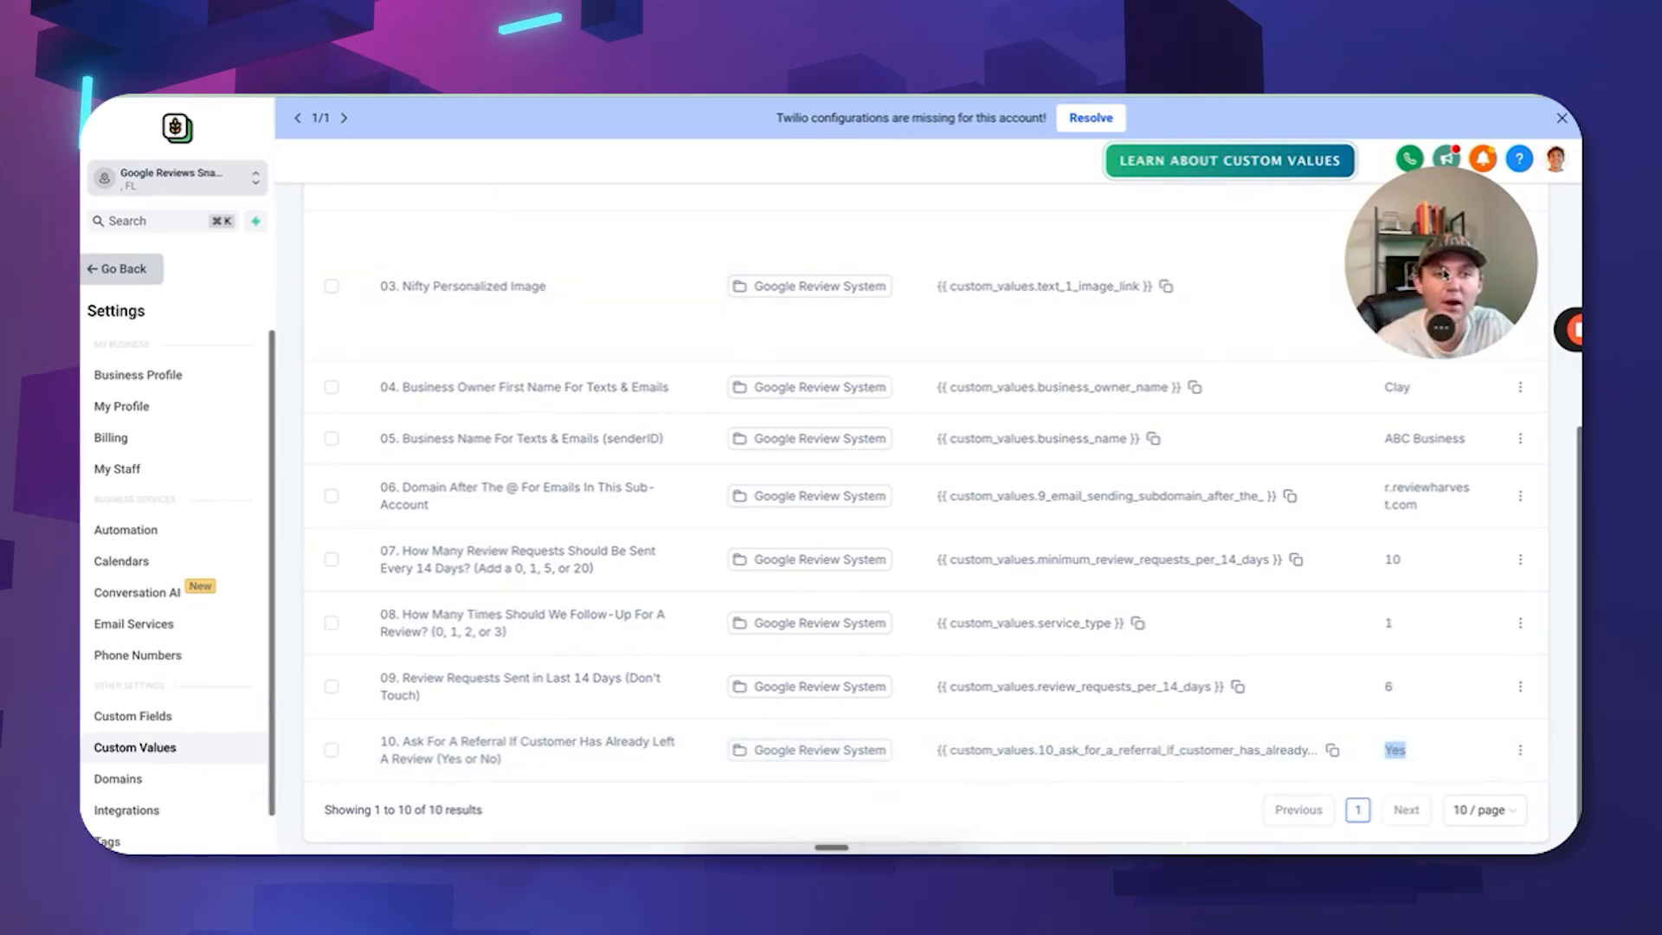
pyautogui.moveTo(1444, 274); pyautogui.dragTo(1446, 311)
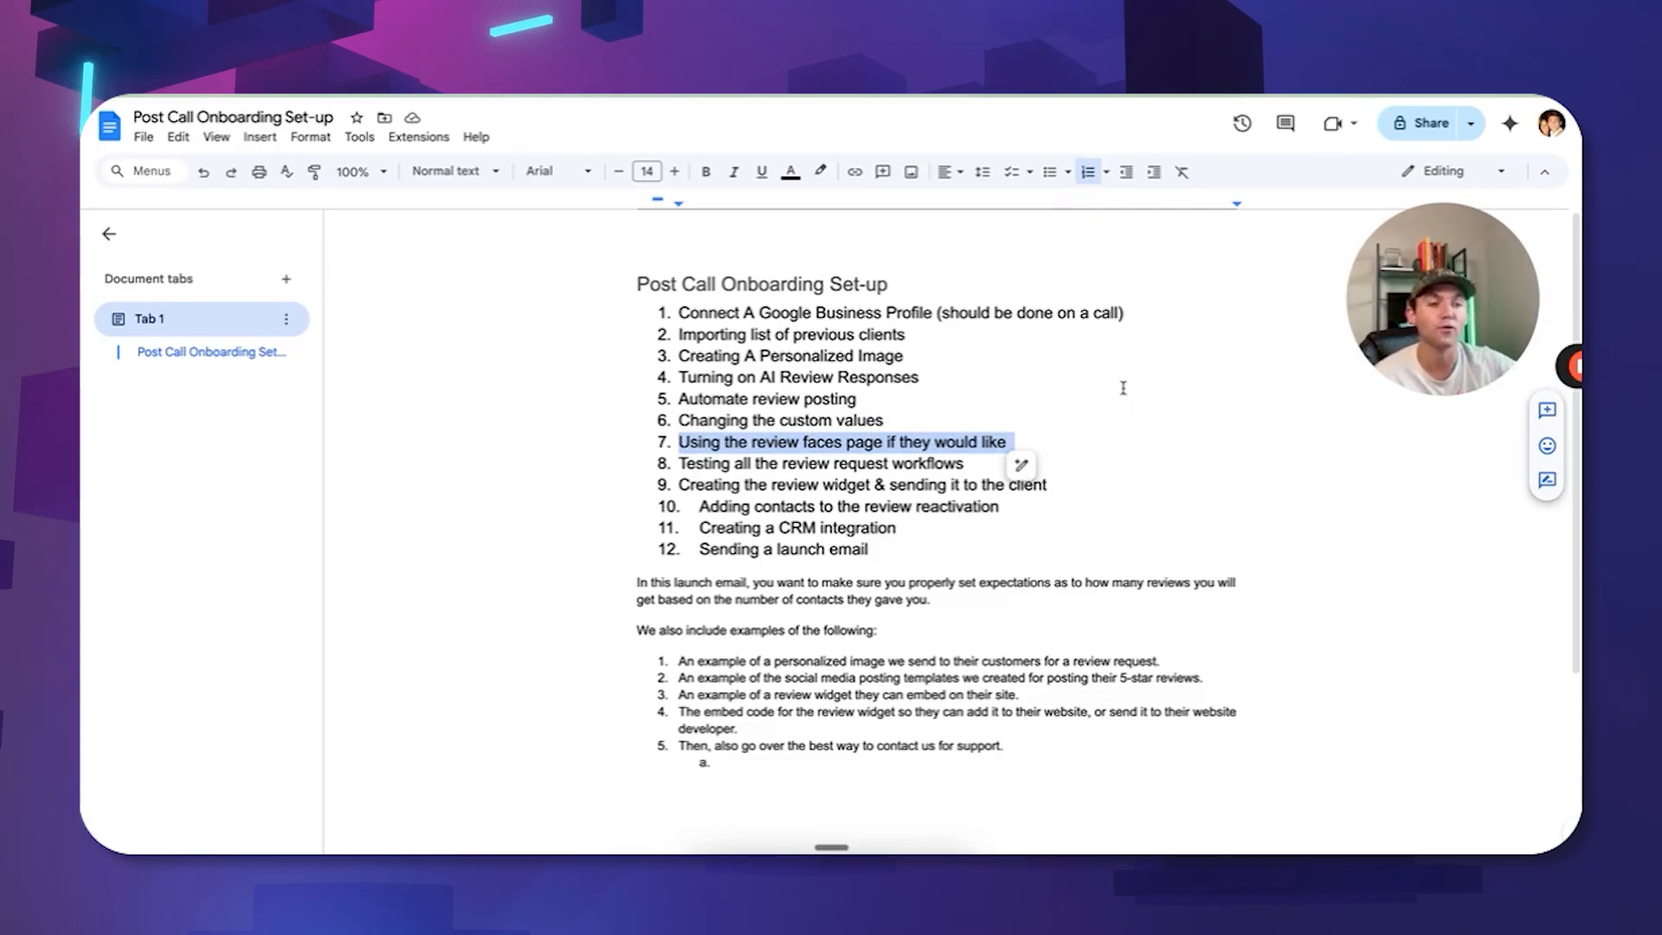
pyautogui.scroll(-1, 1122, 387)
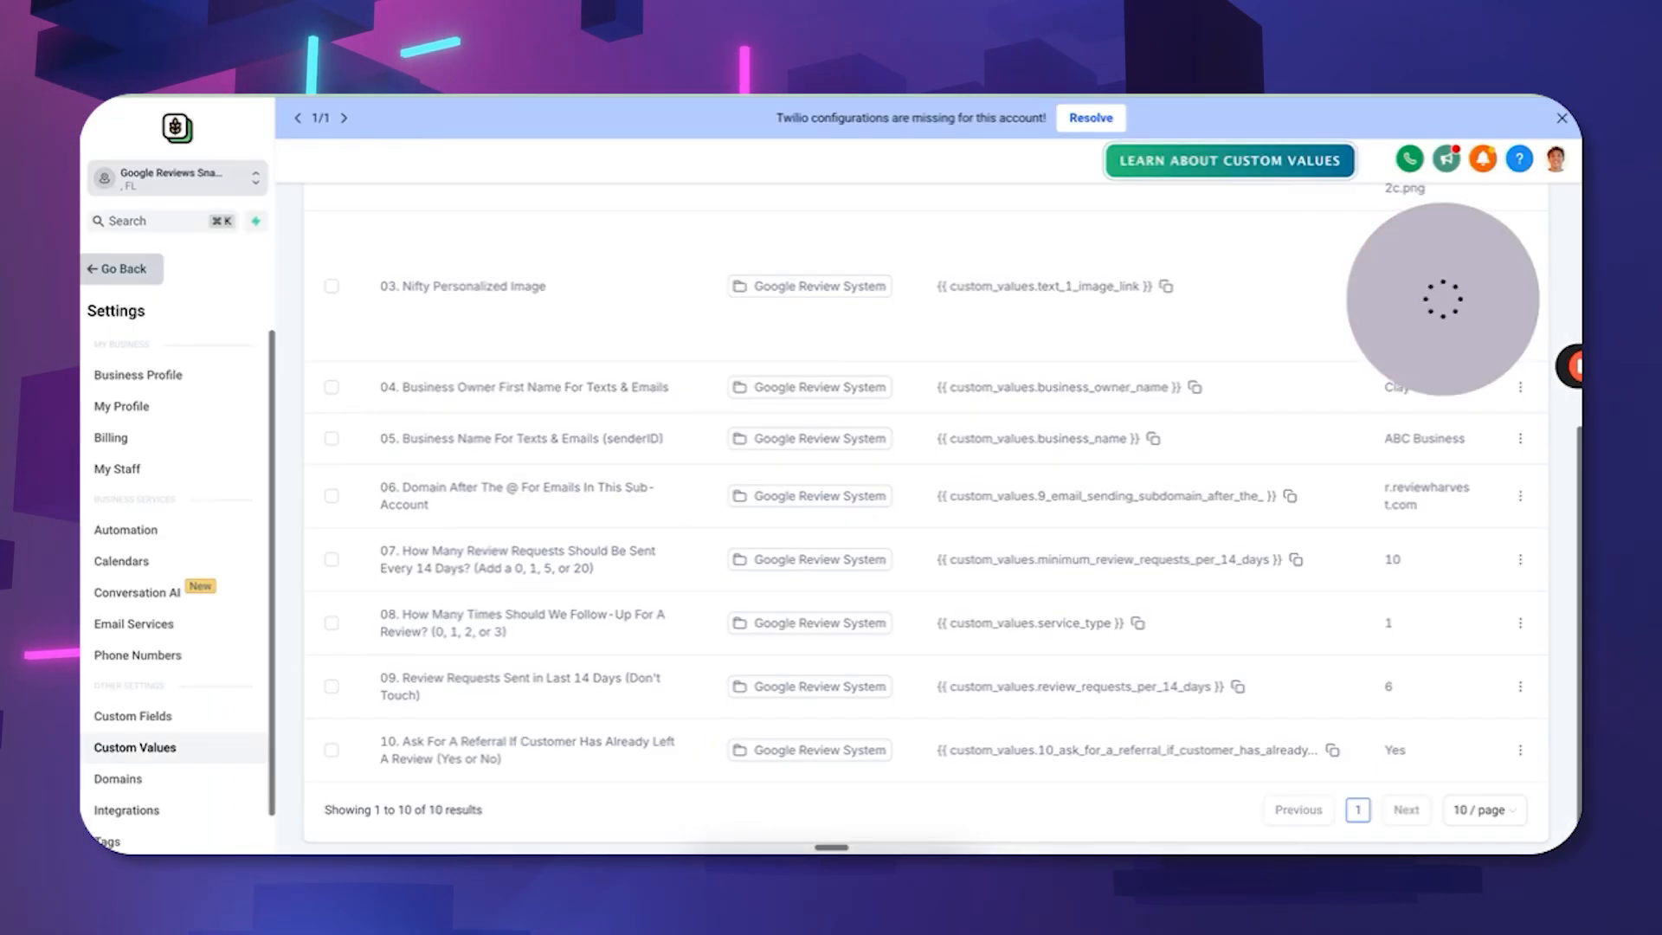
# Go to the Review Faces funnel and preview its Review Filtering page.
pyautogui.scroll(5, 1384, 375)
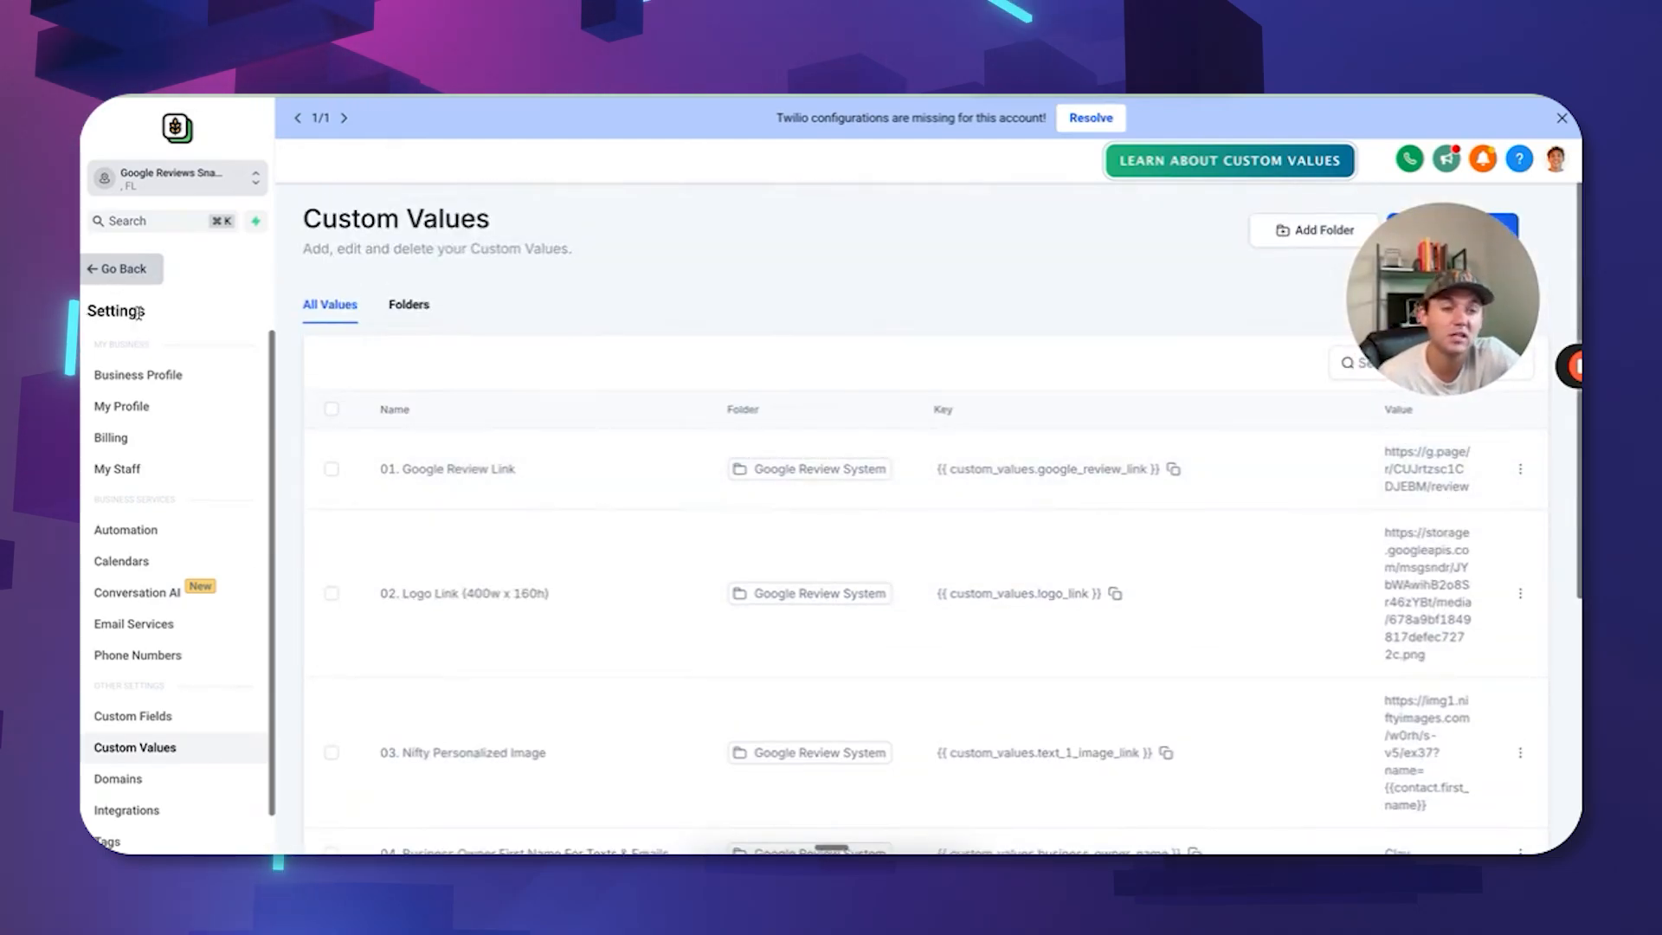
pyautogui.click(138, 275)
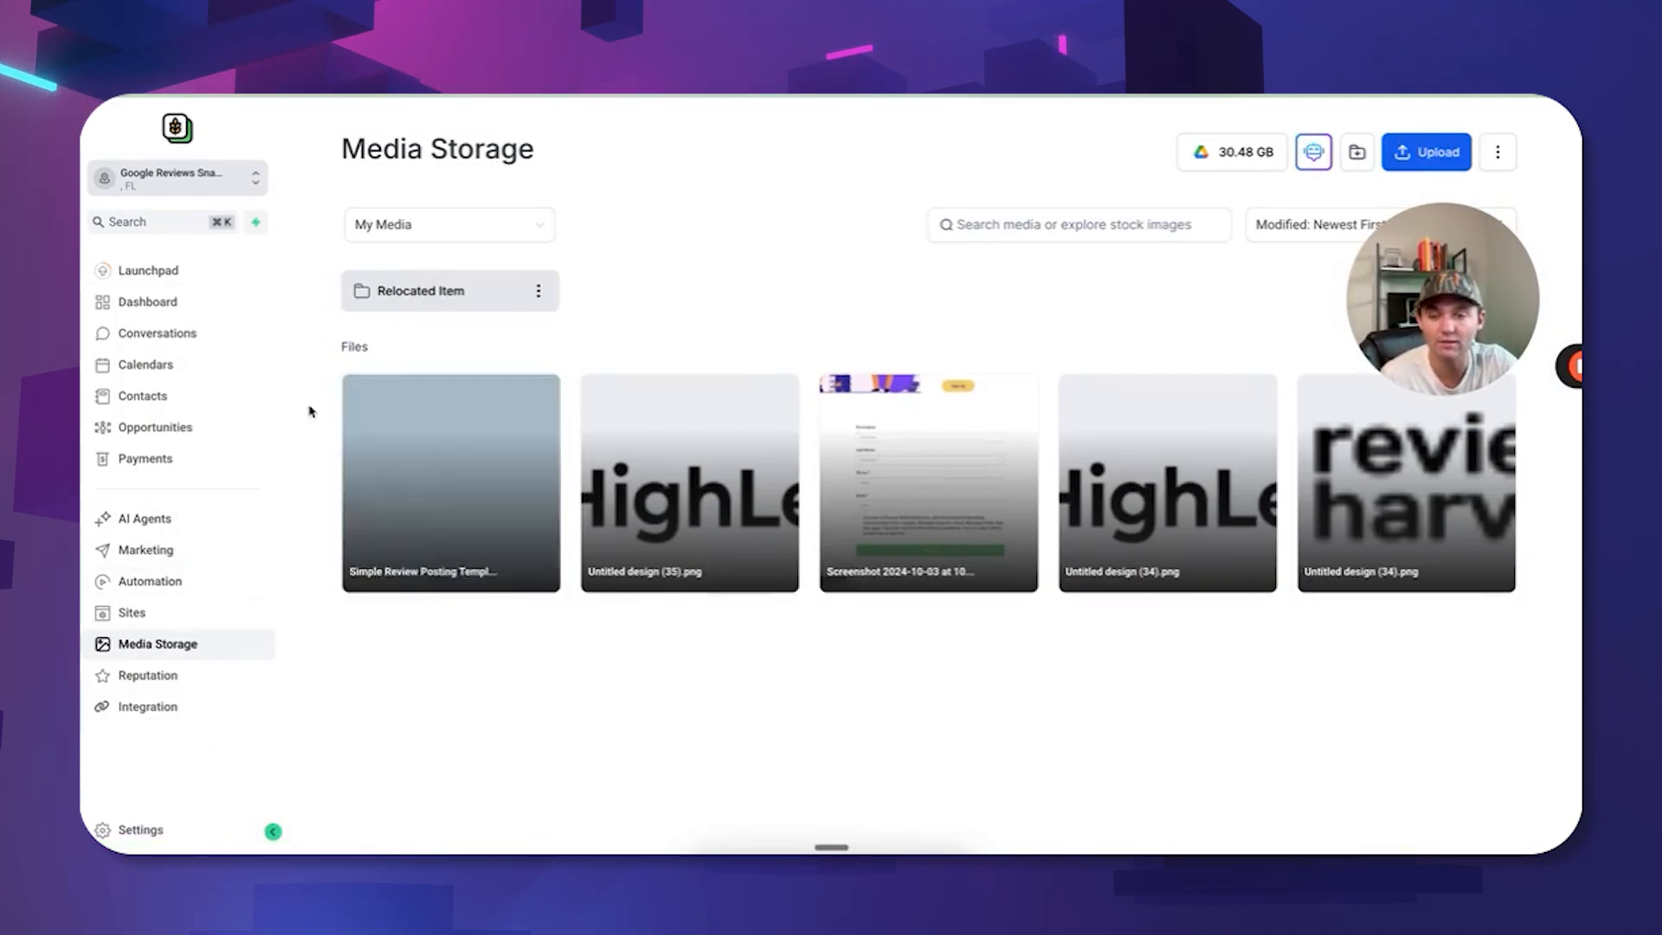
pyautogui.click(156, 549)
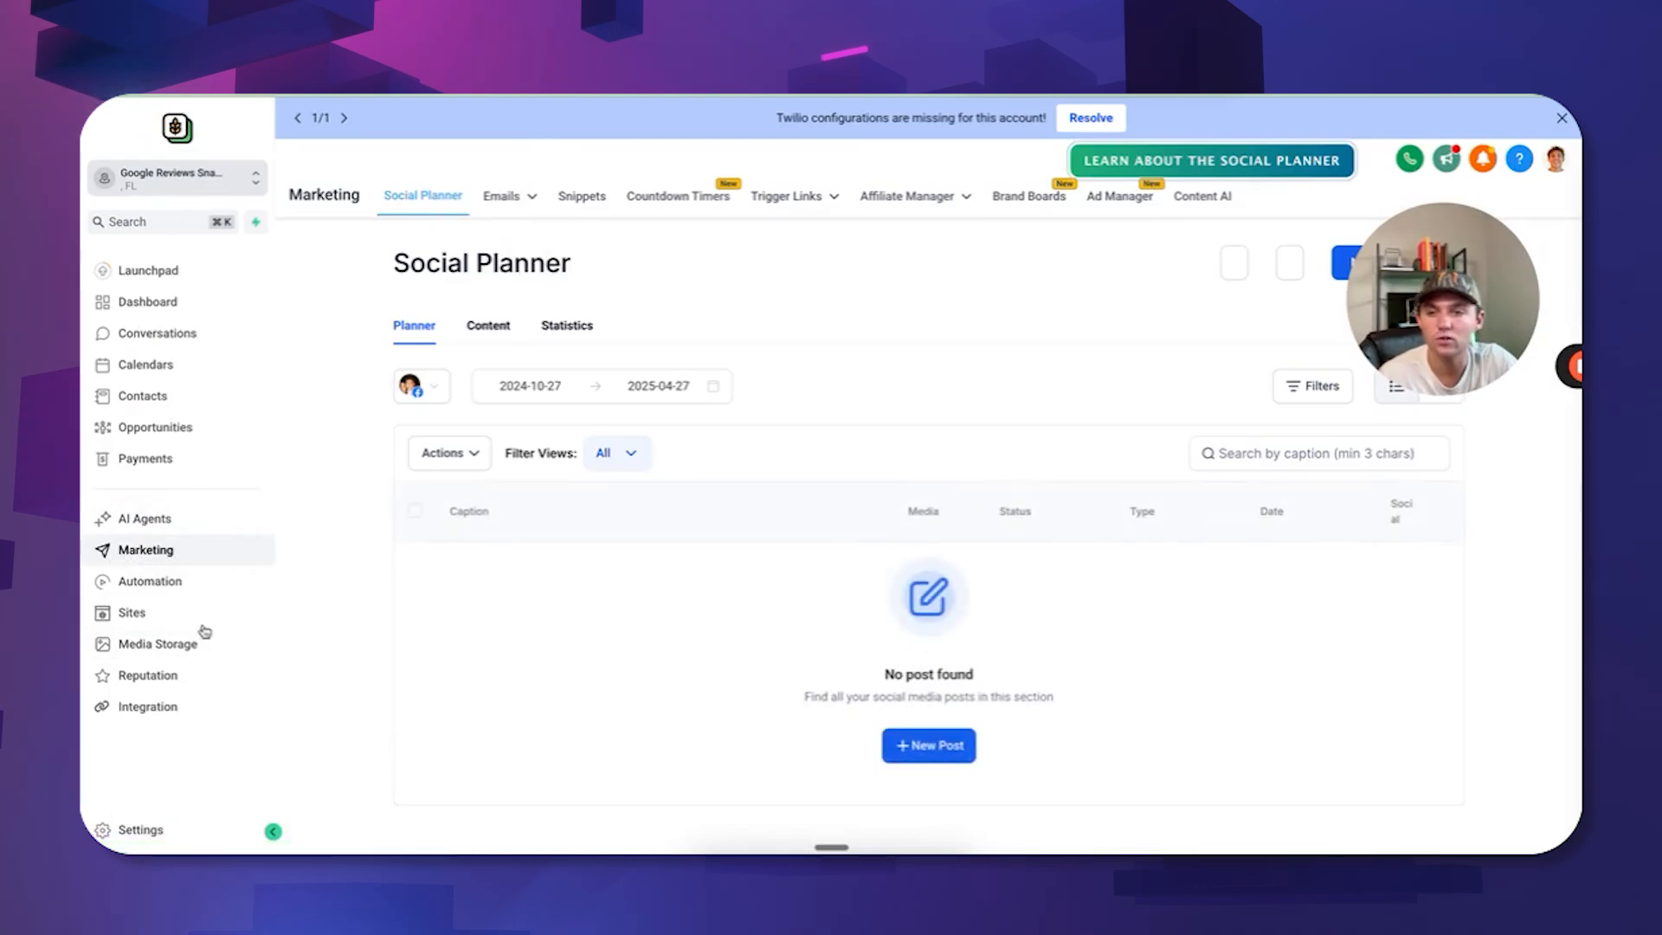
pyautogui.click(201, 616)
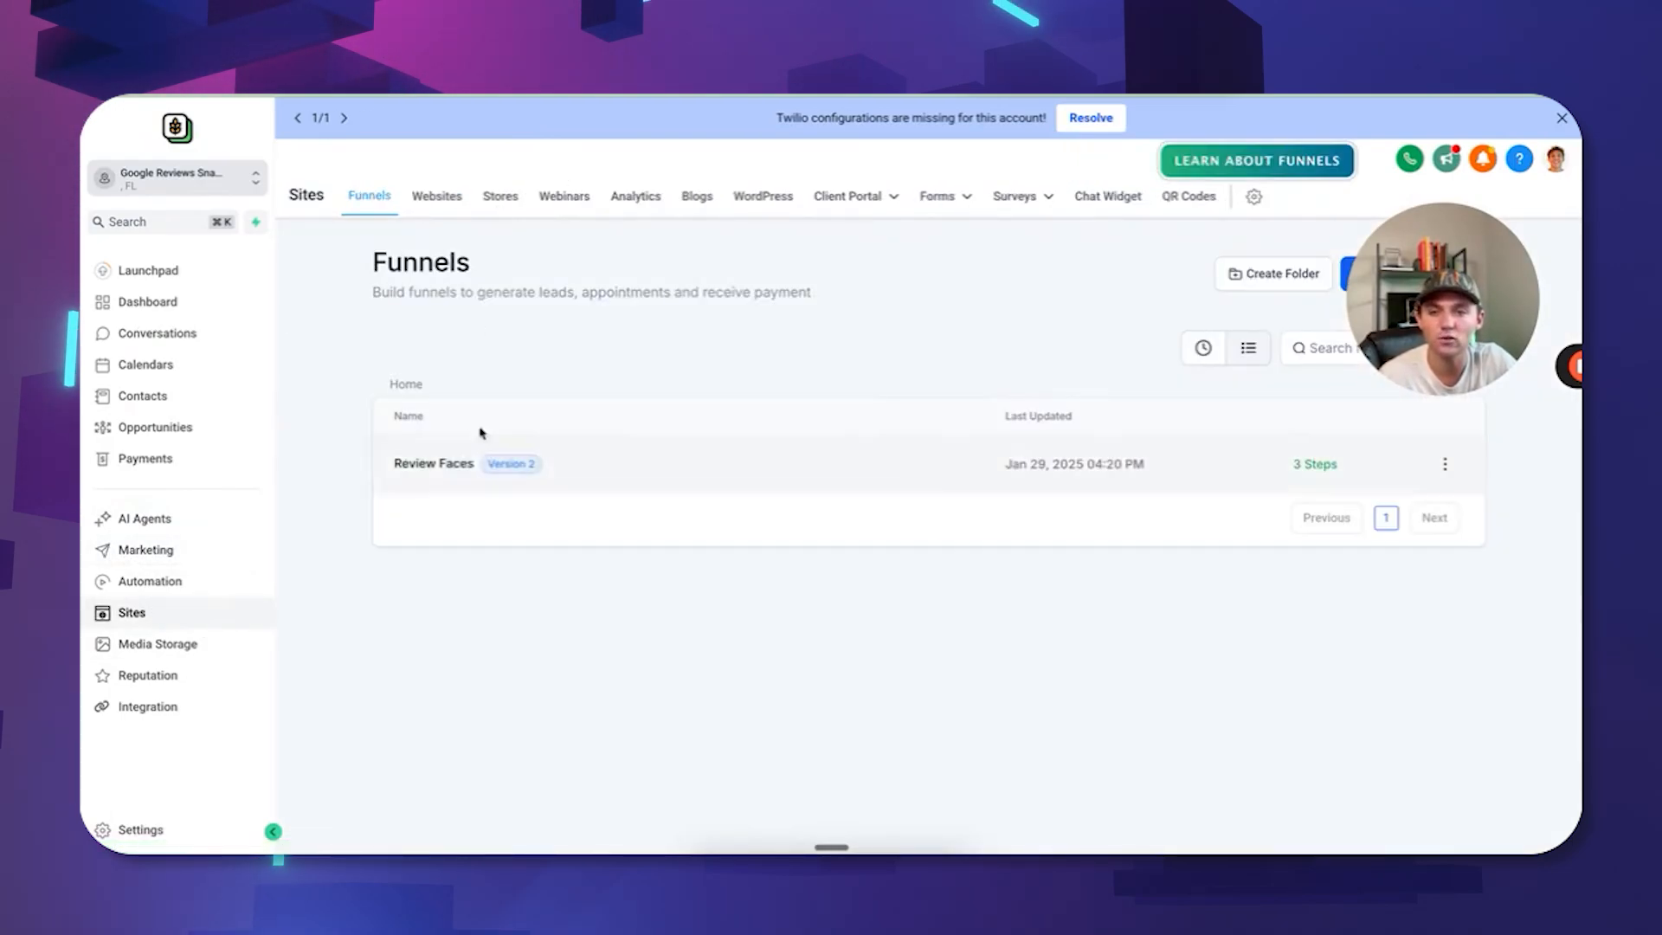
pyautogui.click(443, 463)
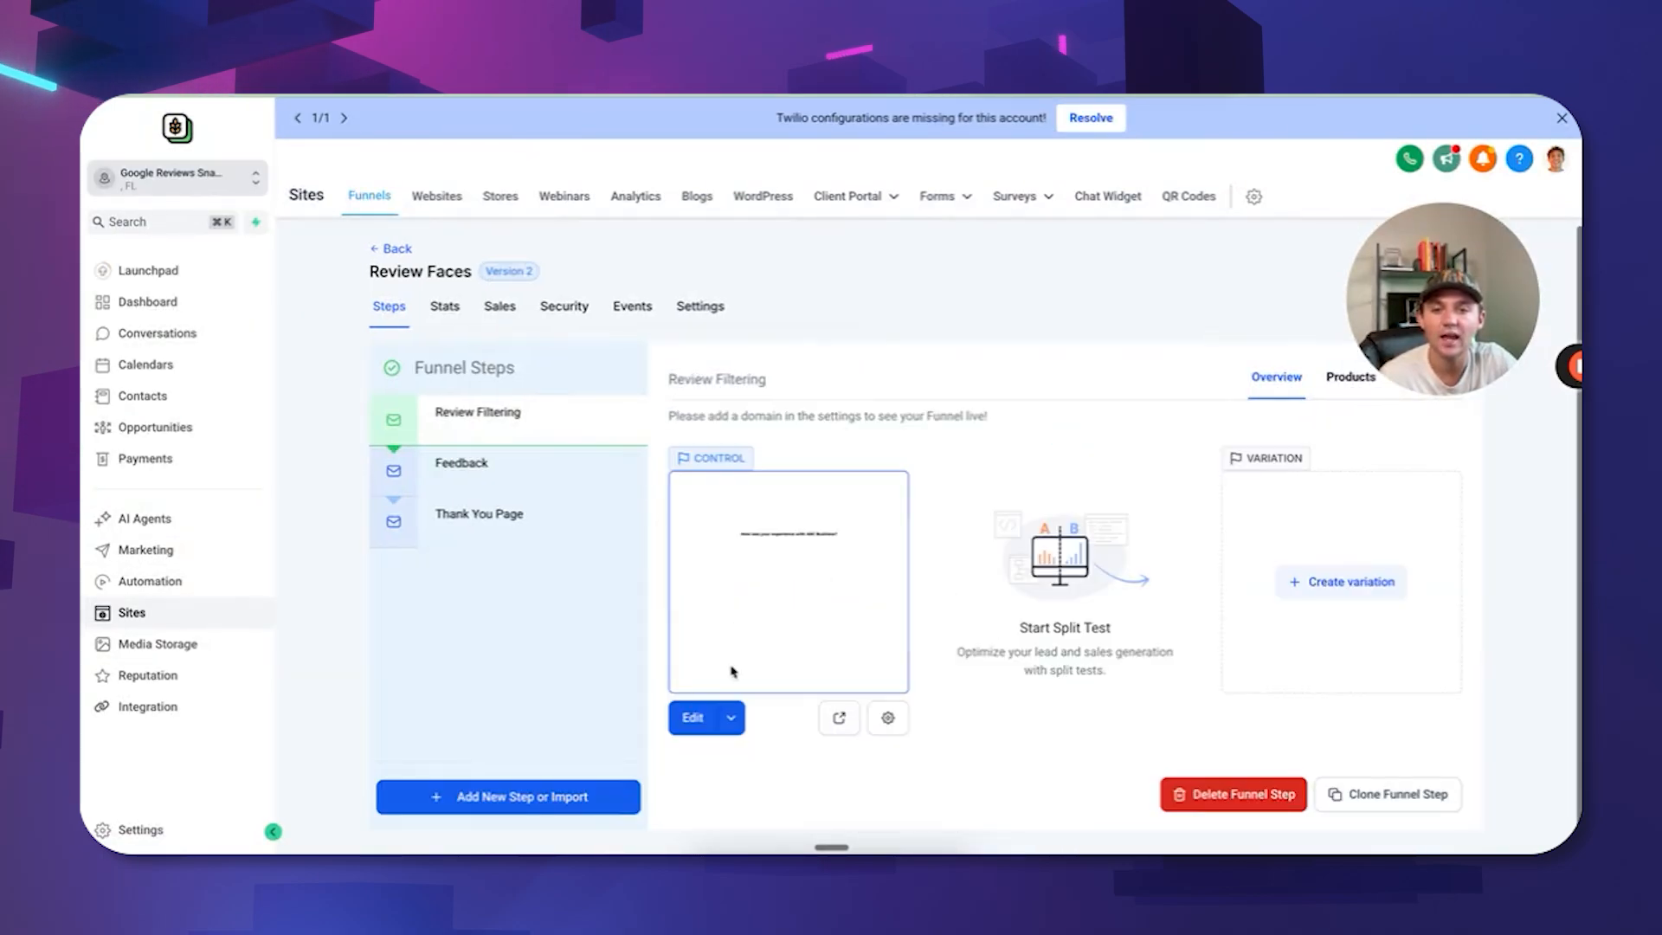
pyautogui.click(841, 721)
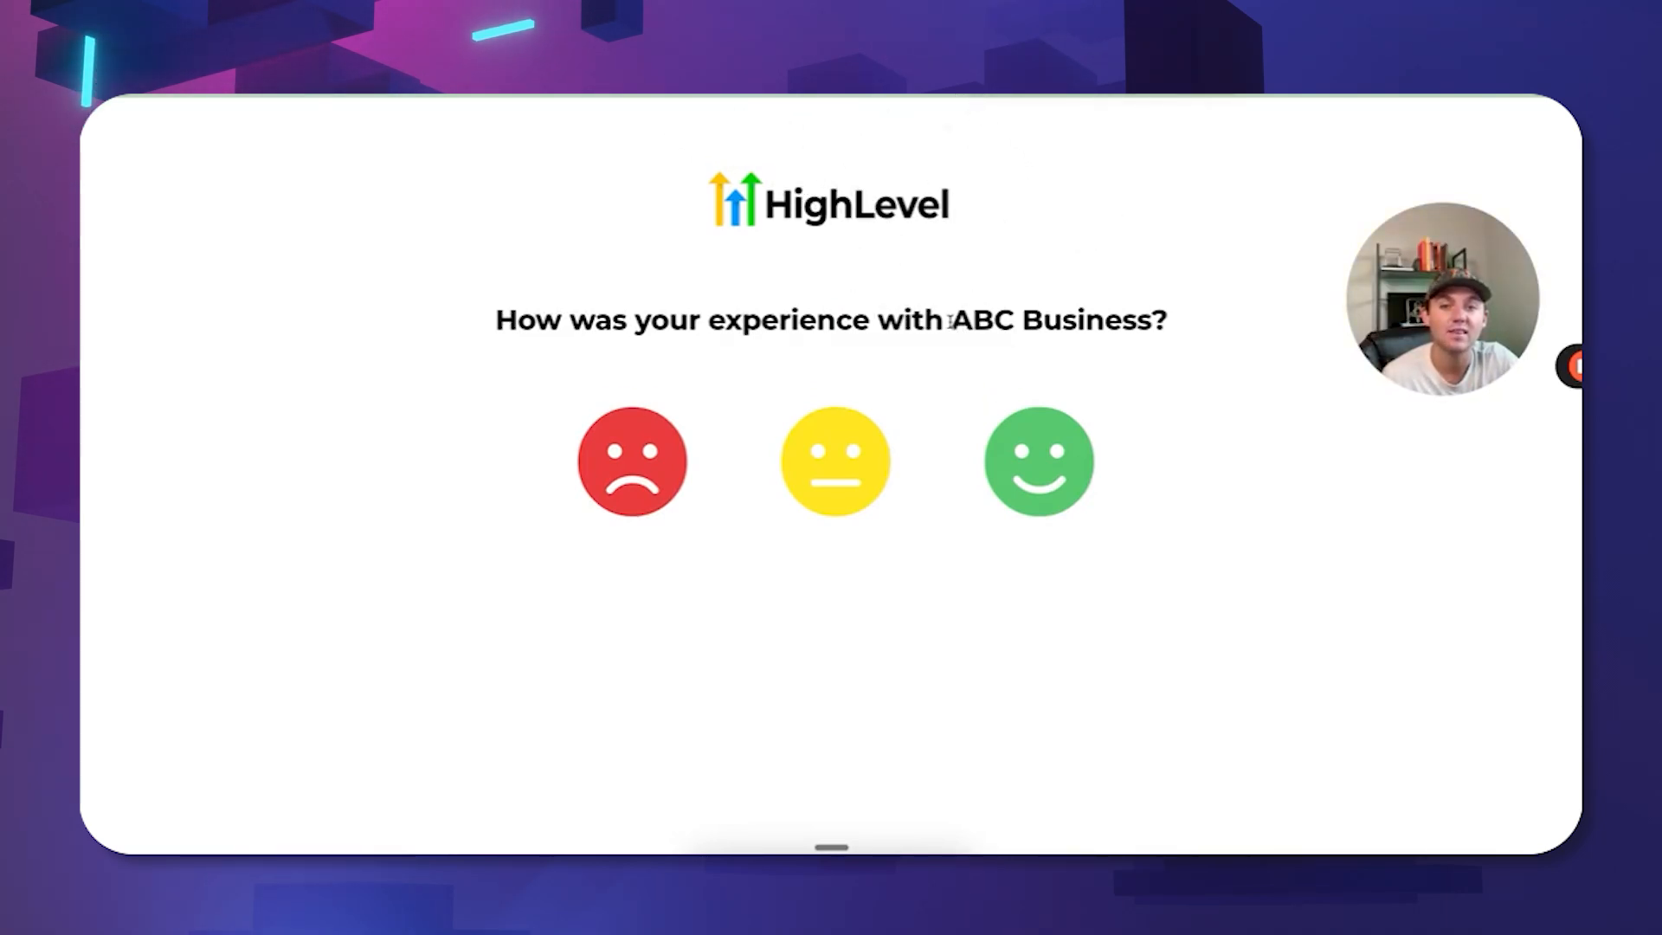
# In the preview, pick the red low-rating face and scroll through the feedback form.
pyautogui.moveTo(950, 322); pyautogui.dragTo(1168, 322)
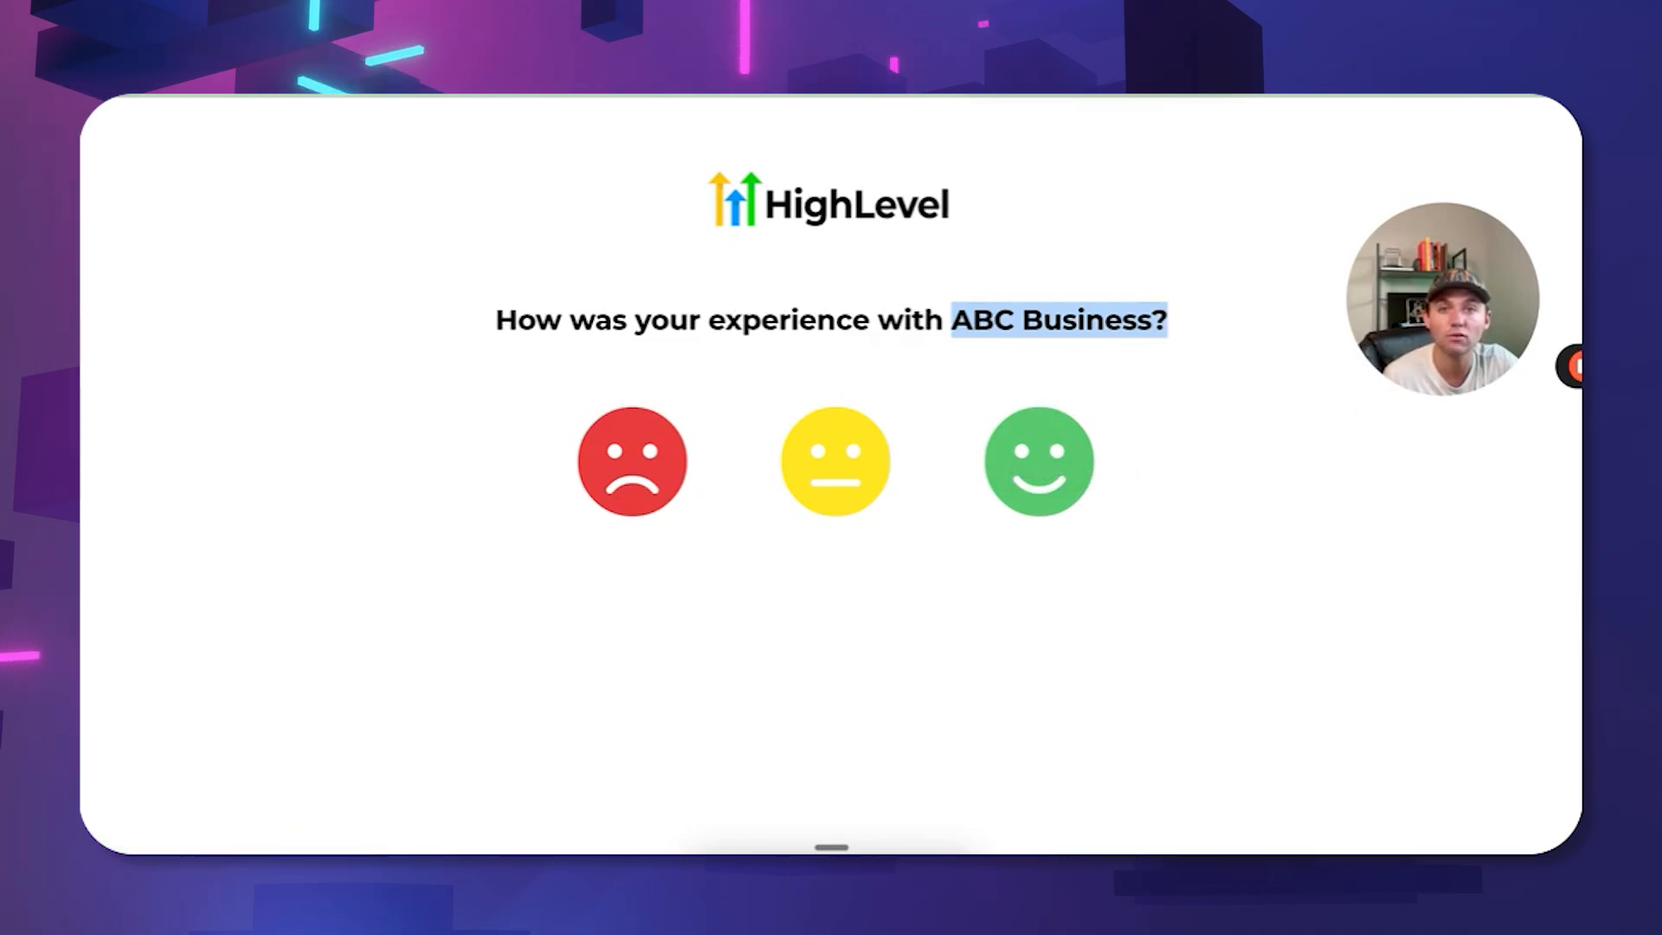
pyautogui.click(836, 453)
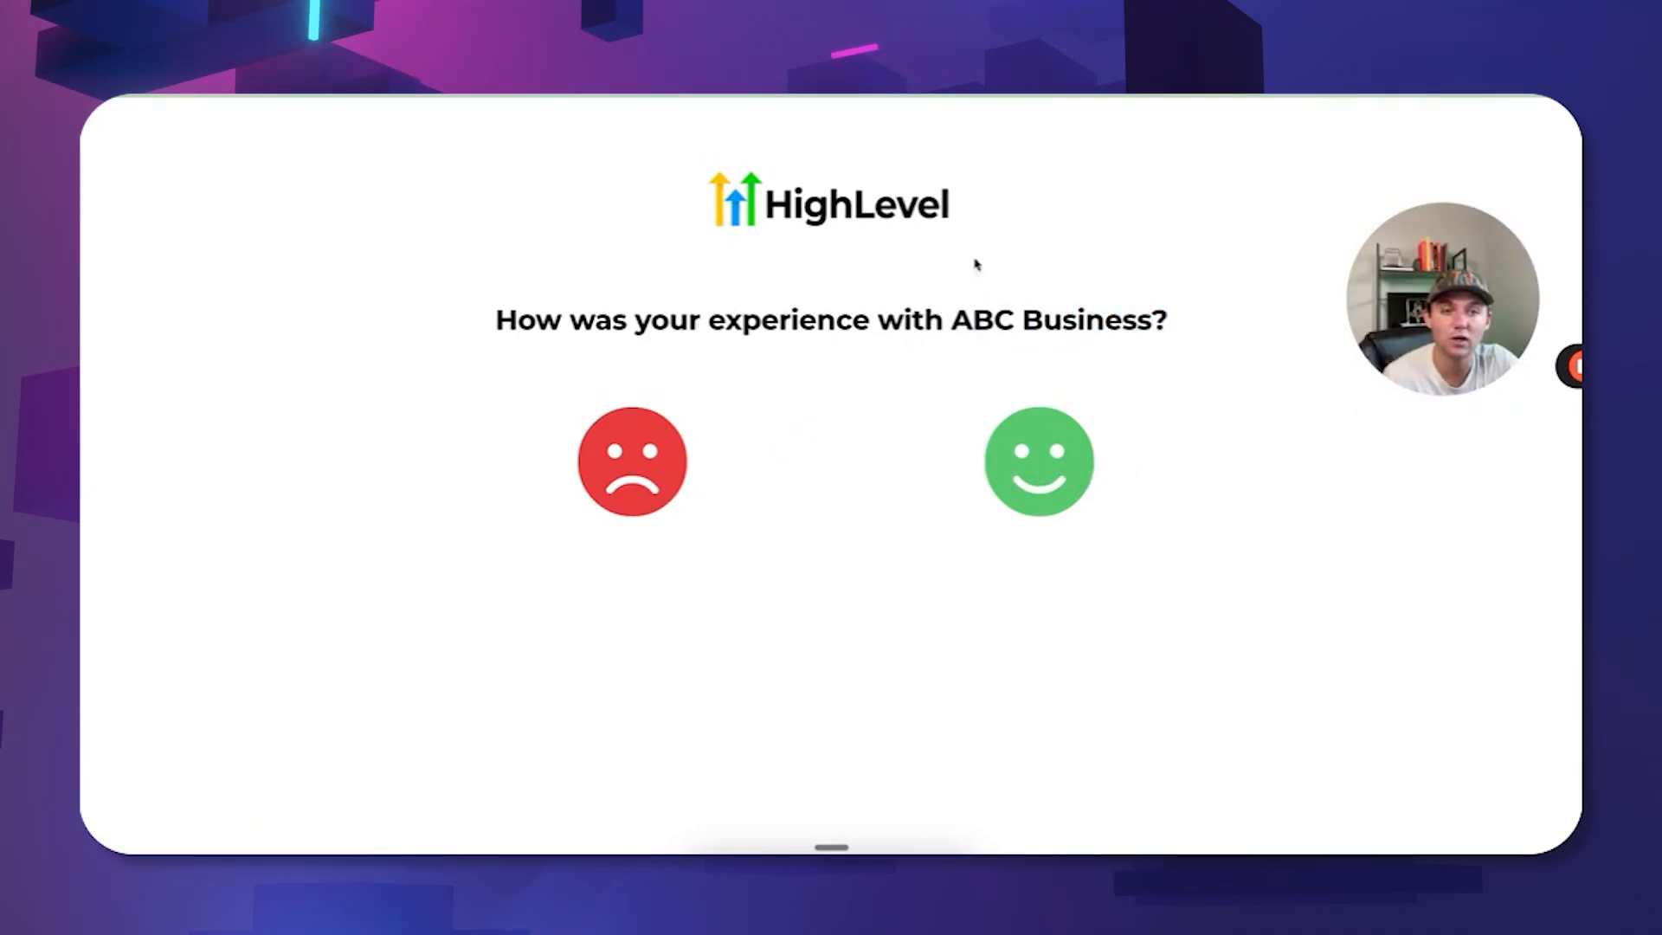
pyautogui.click(918, 69)
pyautogui.scroll(-6, 898, 623)
pyautogui.scroll(2, 710, 450)
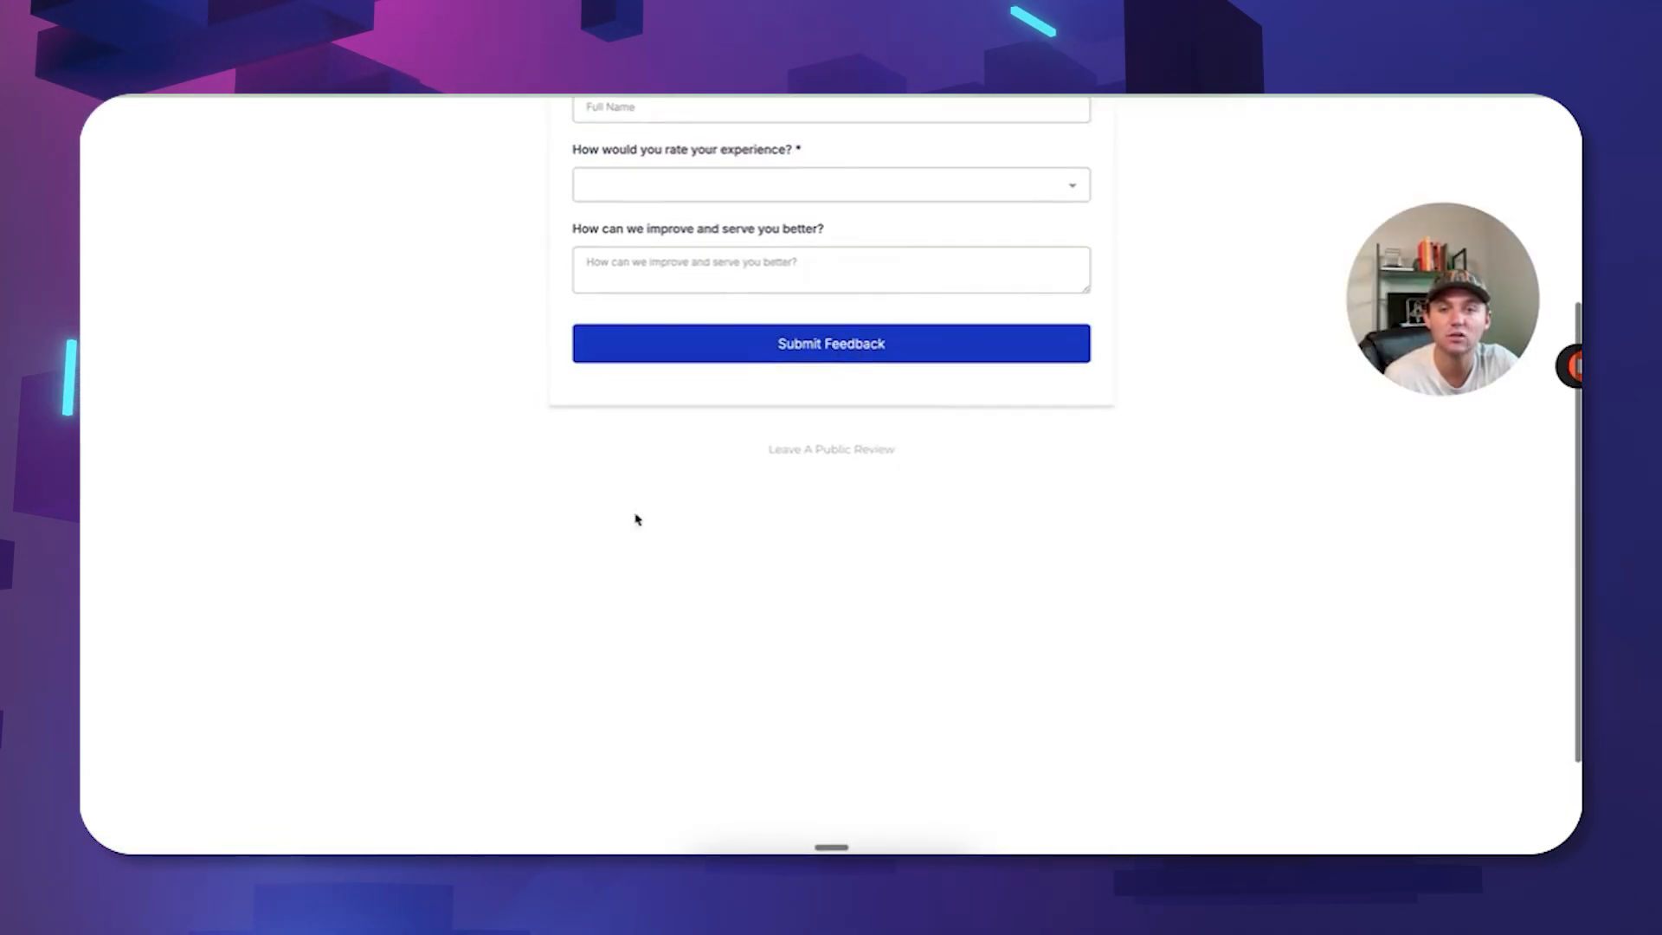
pyautogui.scroll(4, 636, 519)
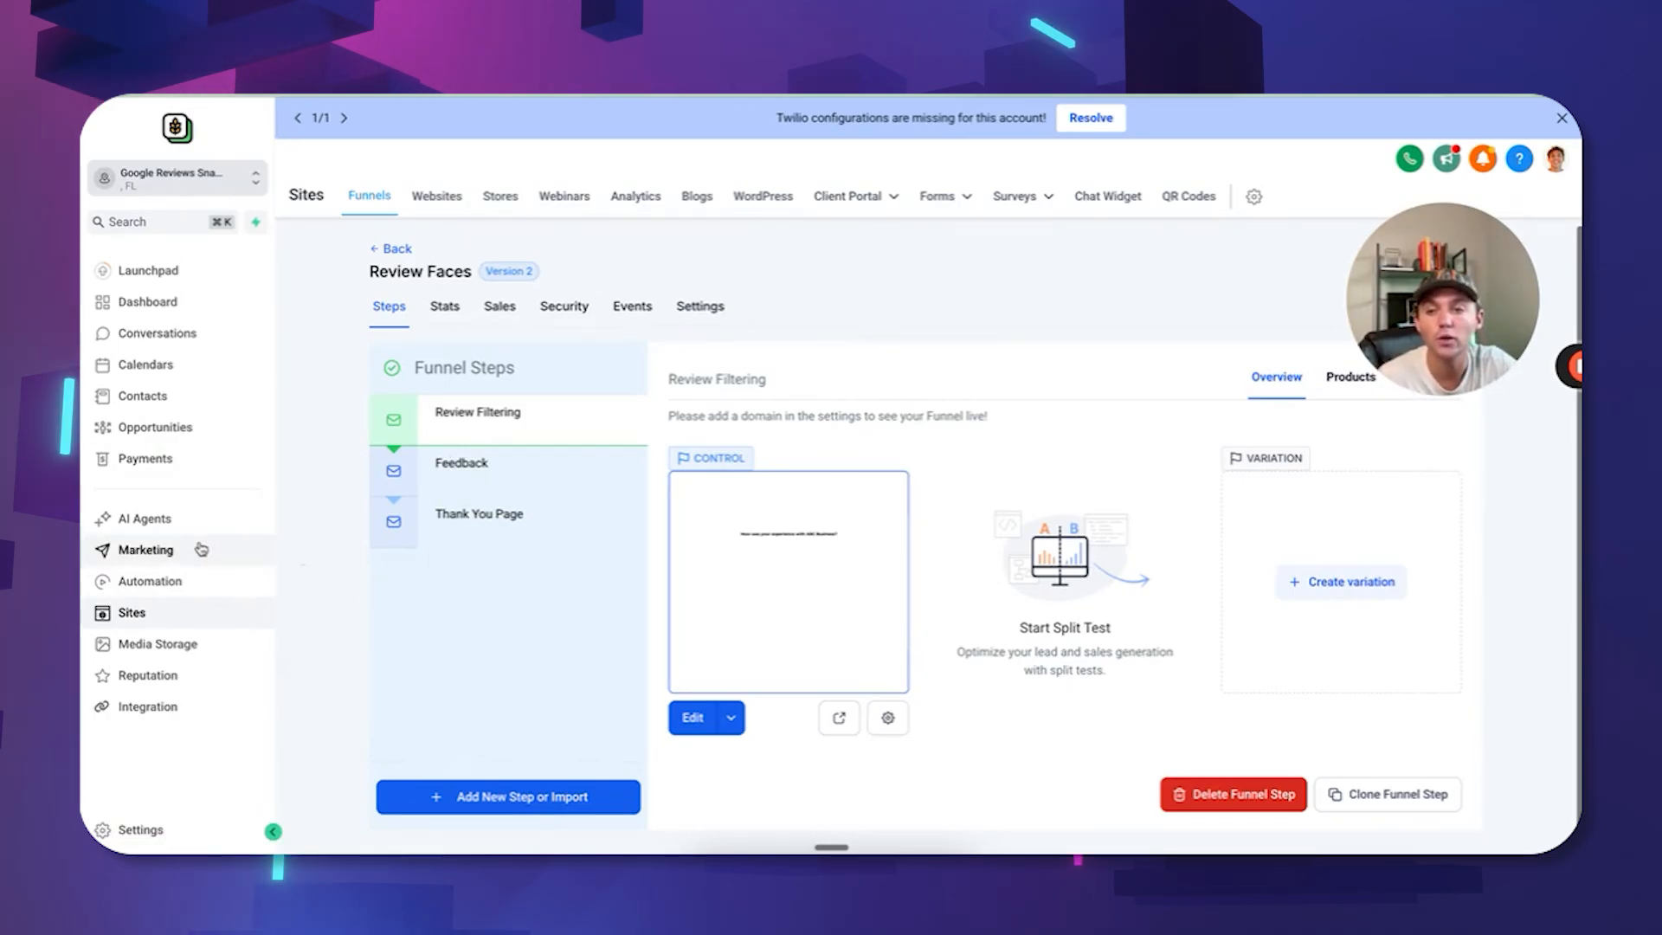
# Open the Google Review Link (EMAIL) trigger link, paste the preview address, and close without saving.
pyautogui.click(146, 550)
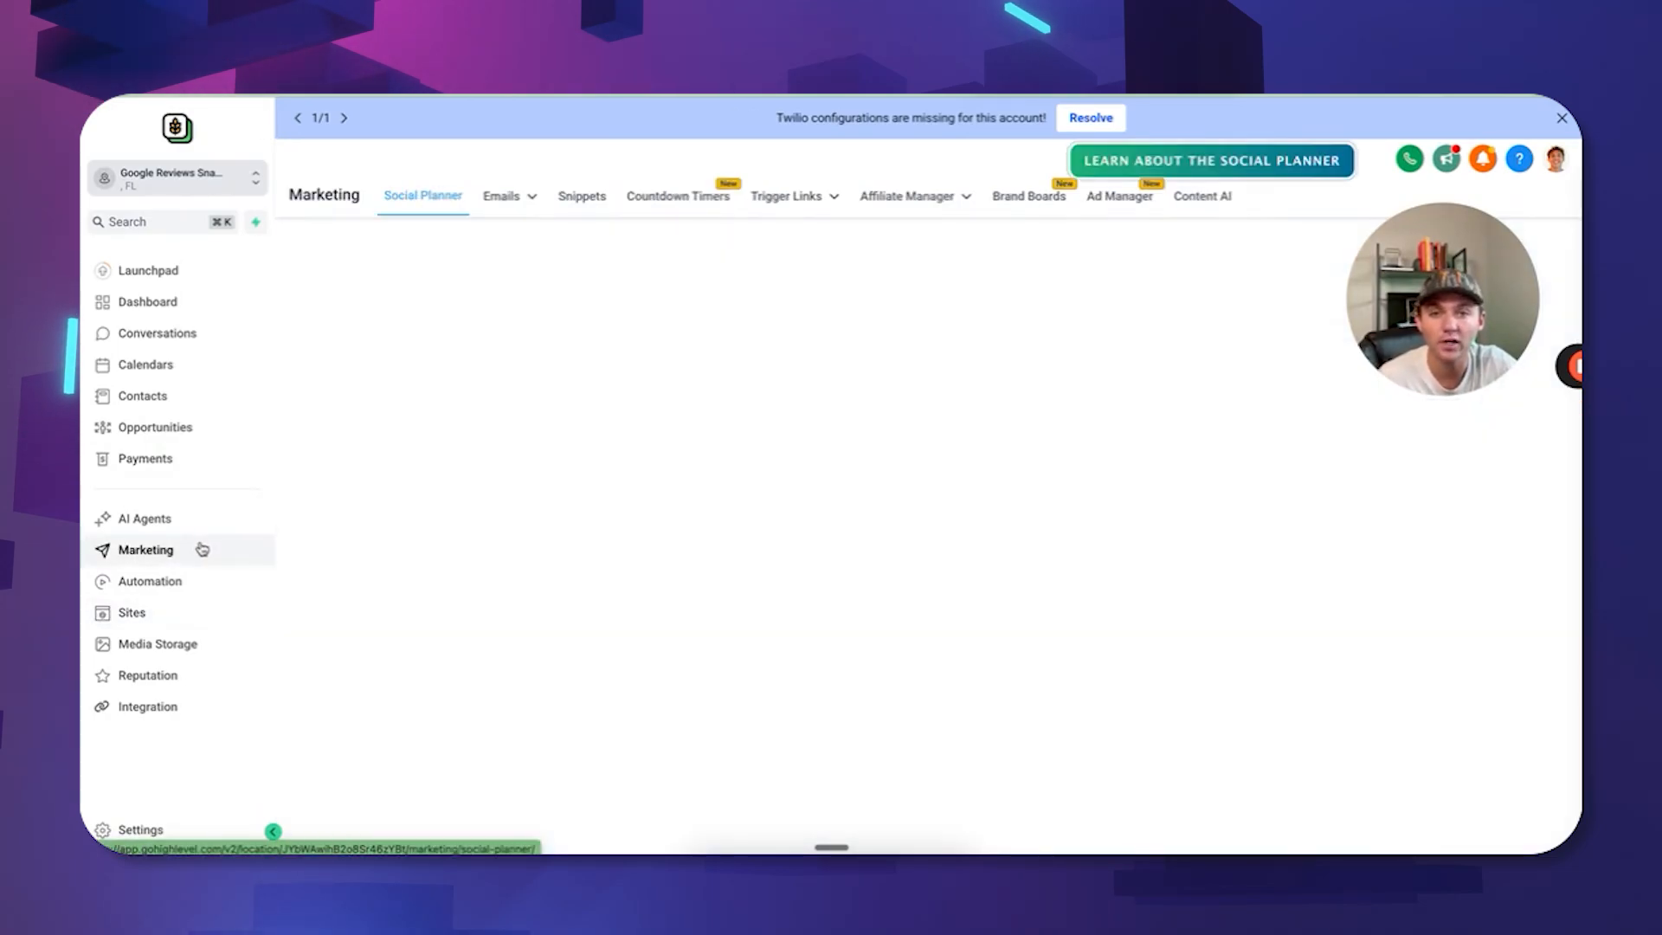
pyautogui.click(784, 198)
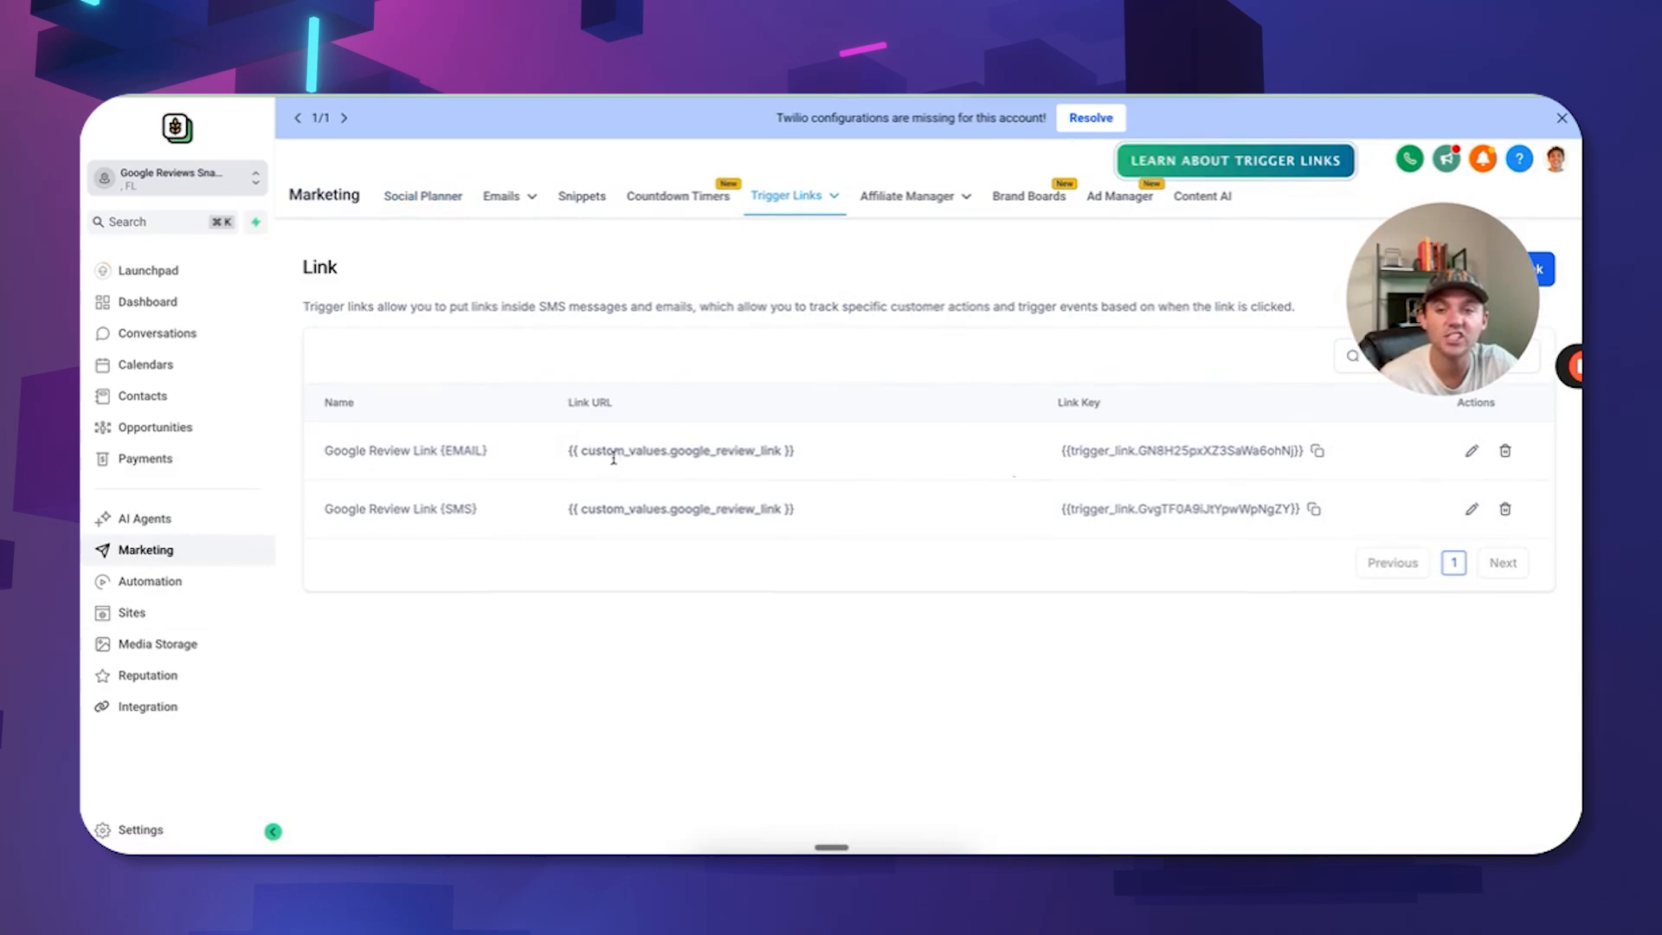
pyautogui.click(1471, 450)
pyautogui.press('super+a')
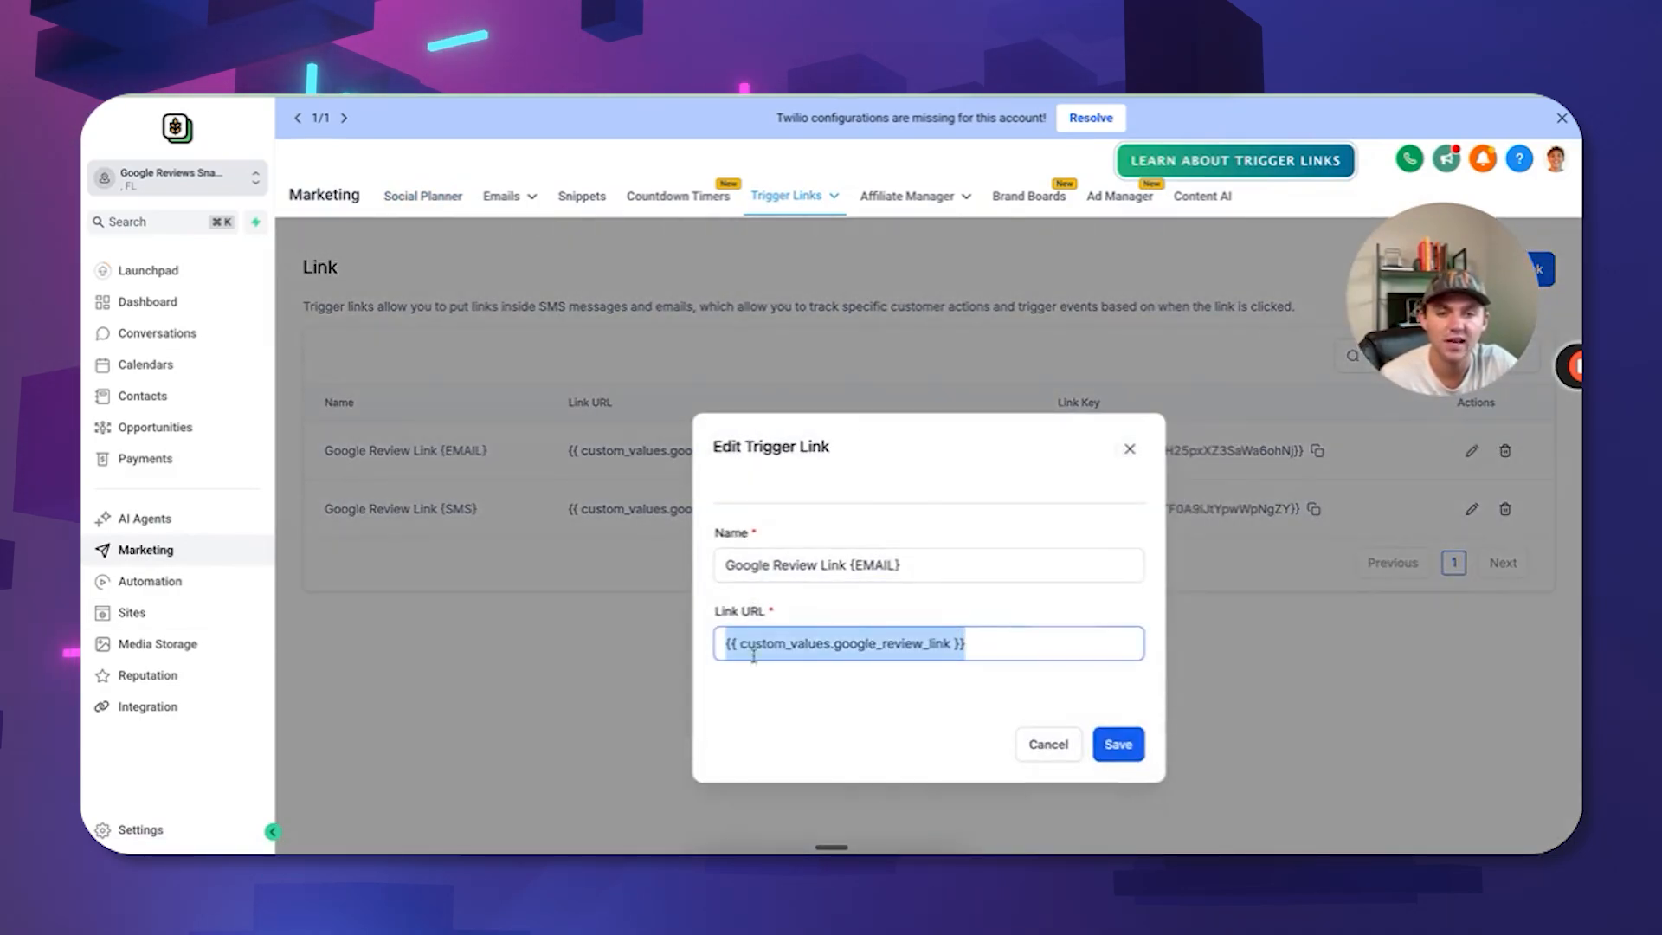
pyautogui.write('https://app.gohighlevel.com/v2/preview/ezlVVPwrVlym9CoHlaOH')
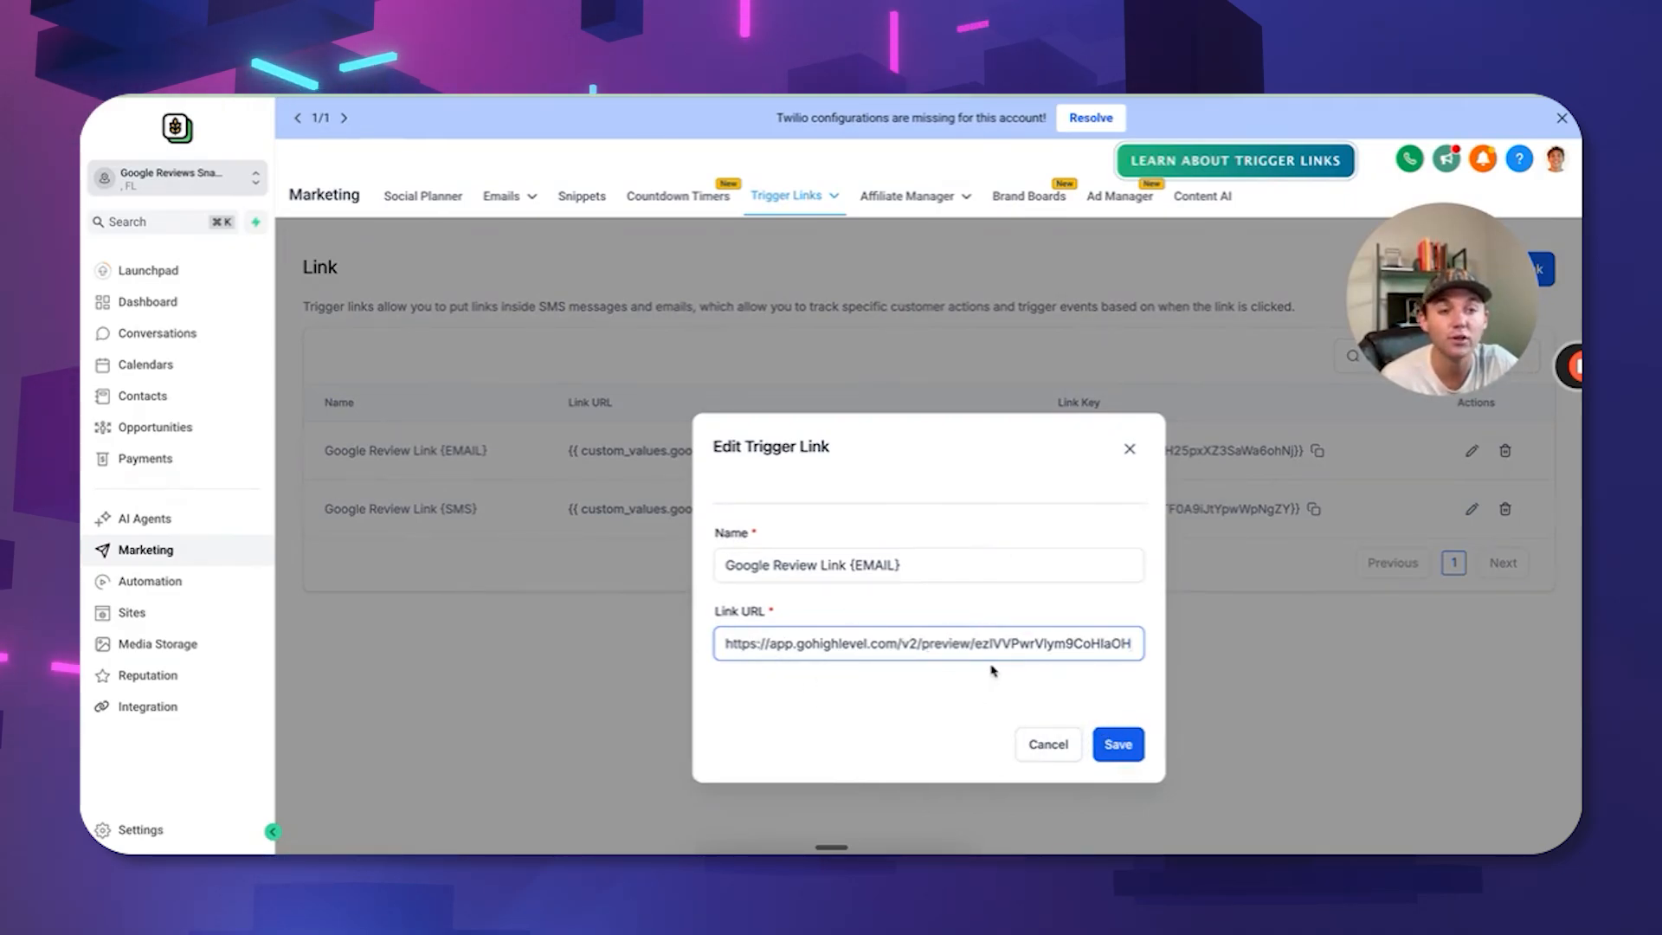
pyautogui.click(1131, 451)
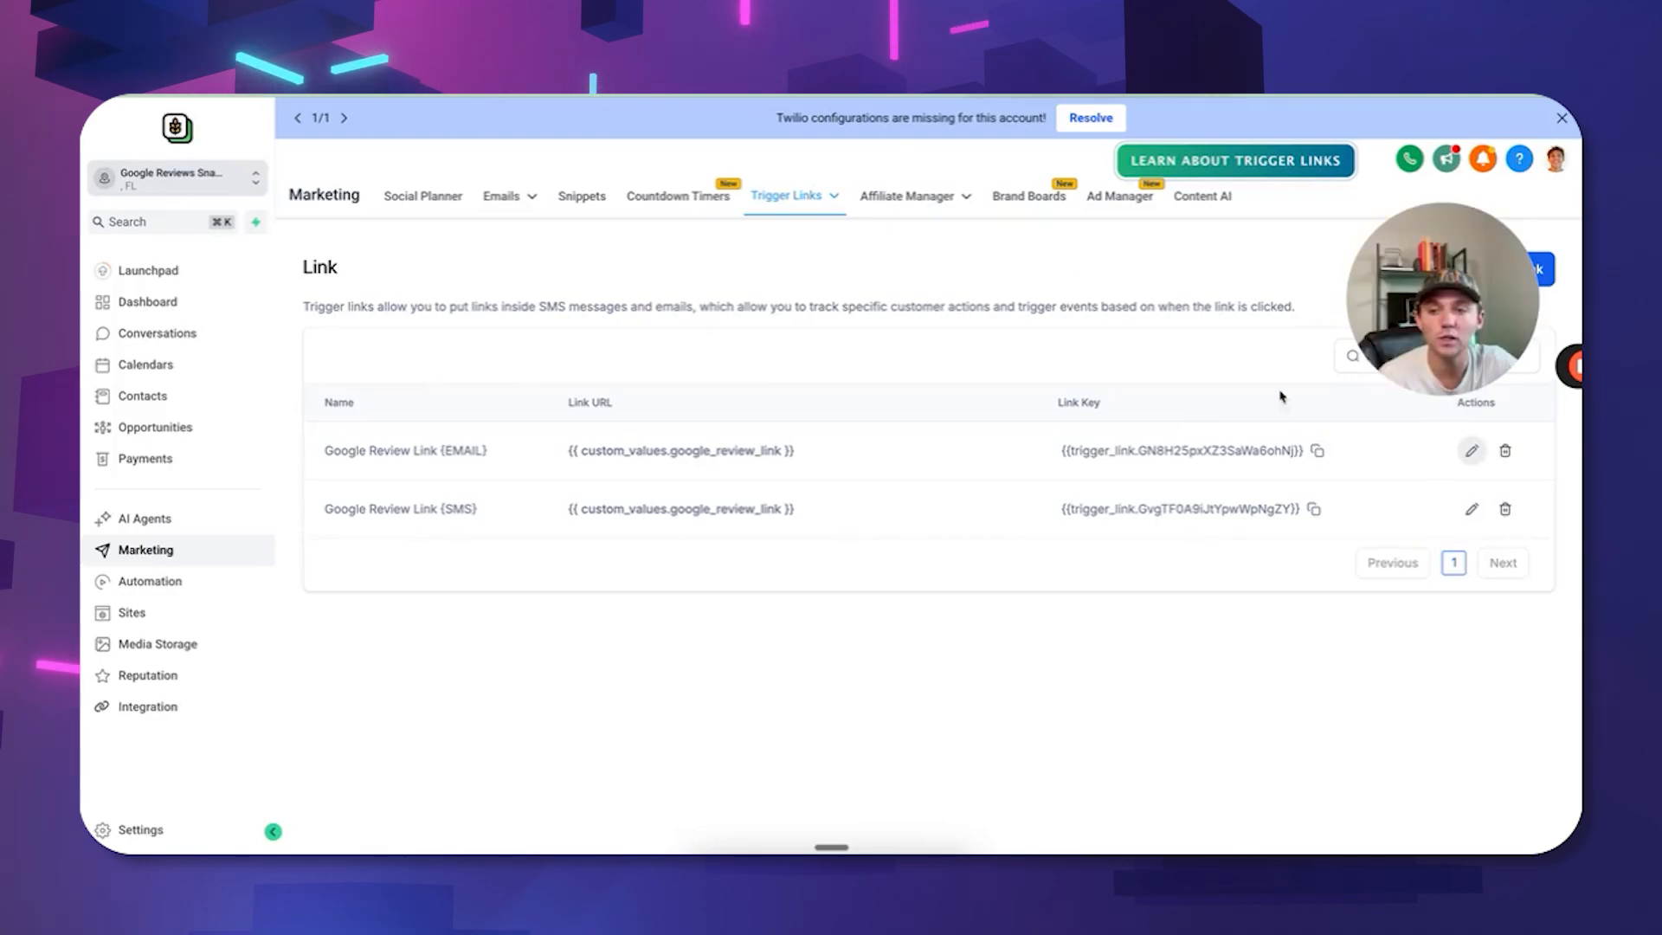
# In the 1. Review Workflows folder, publish the 02. Review Request workflow and confirm.
pyautogui.click(190, 584)
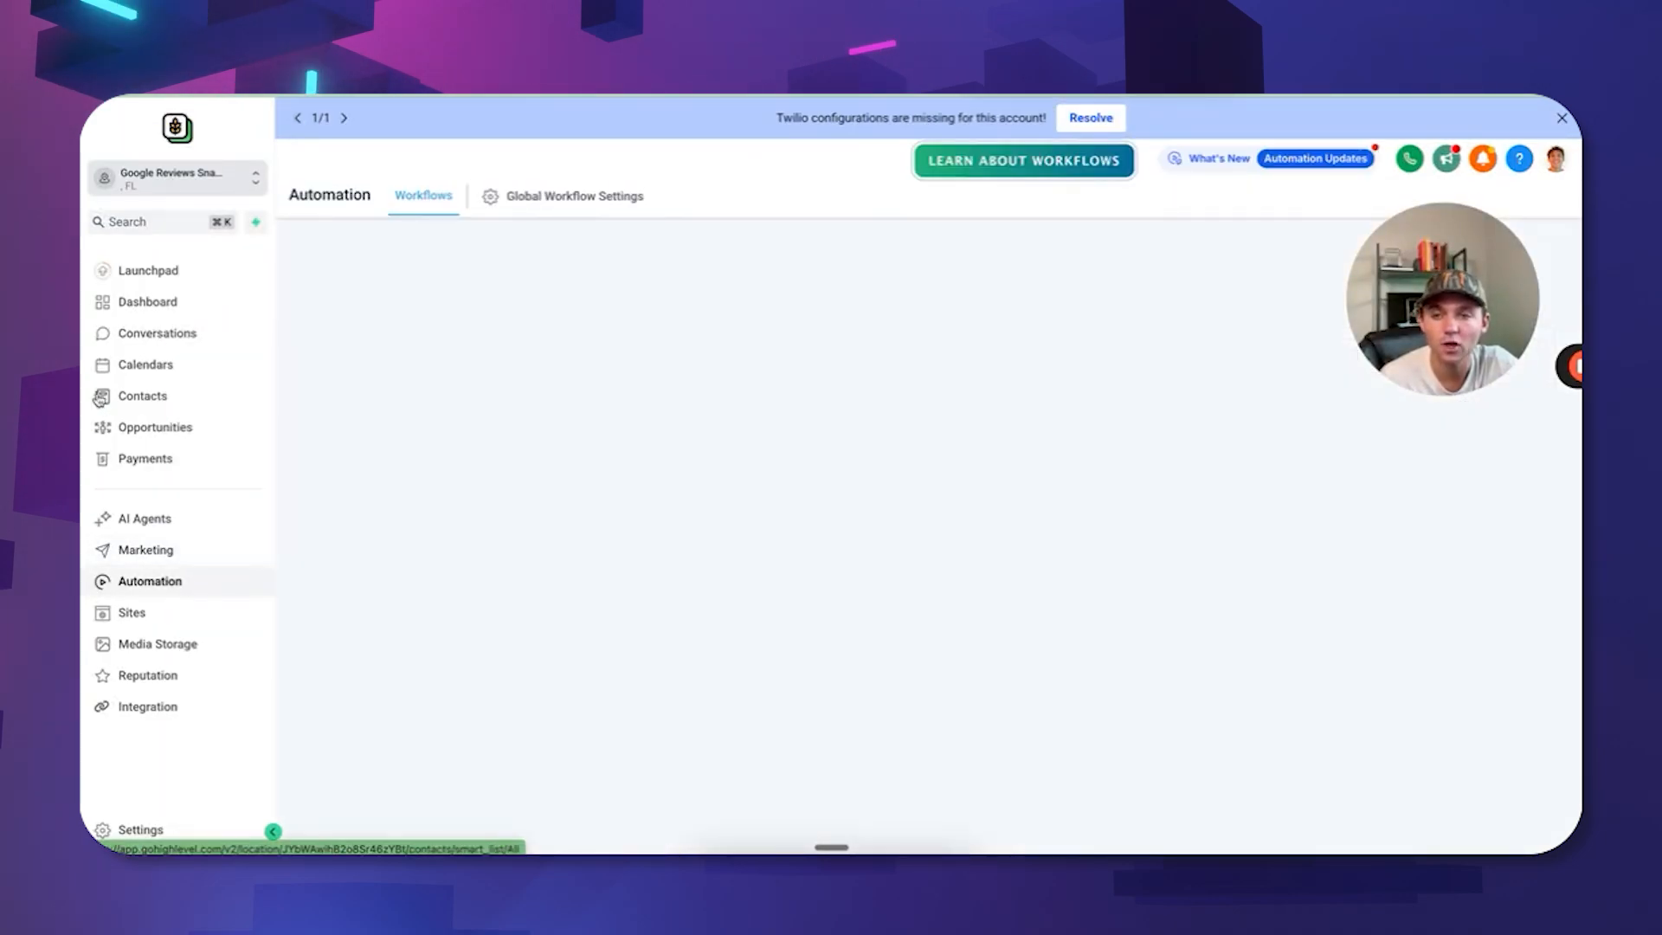
pyautogui.click(142, 396)
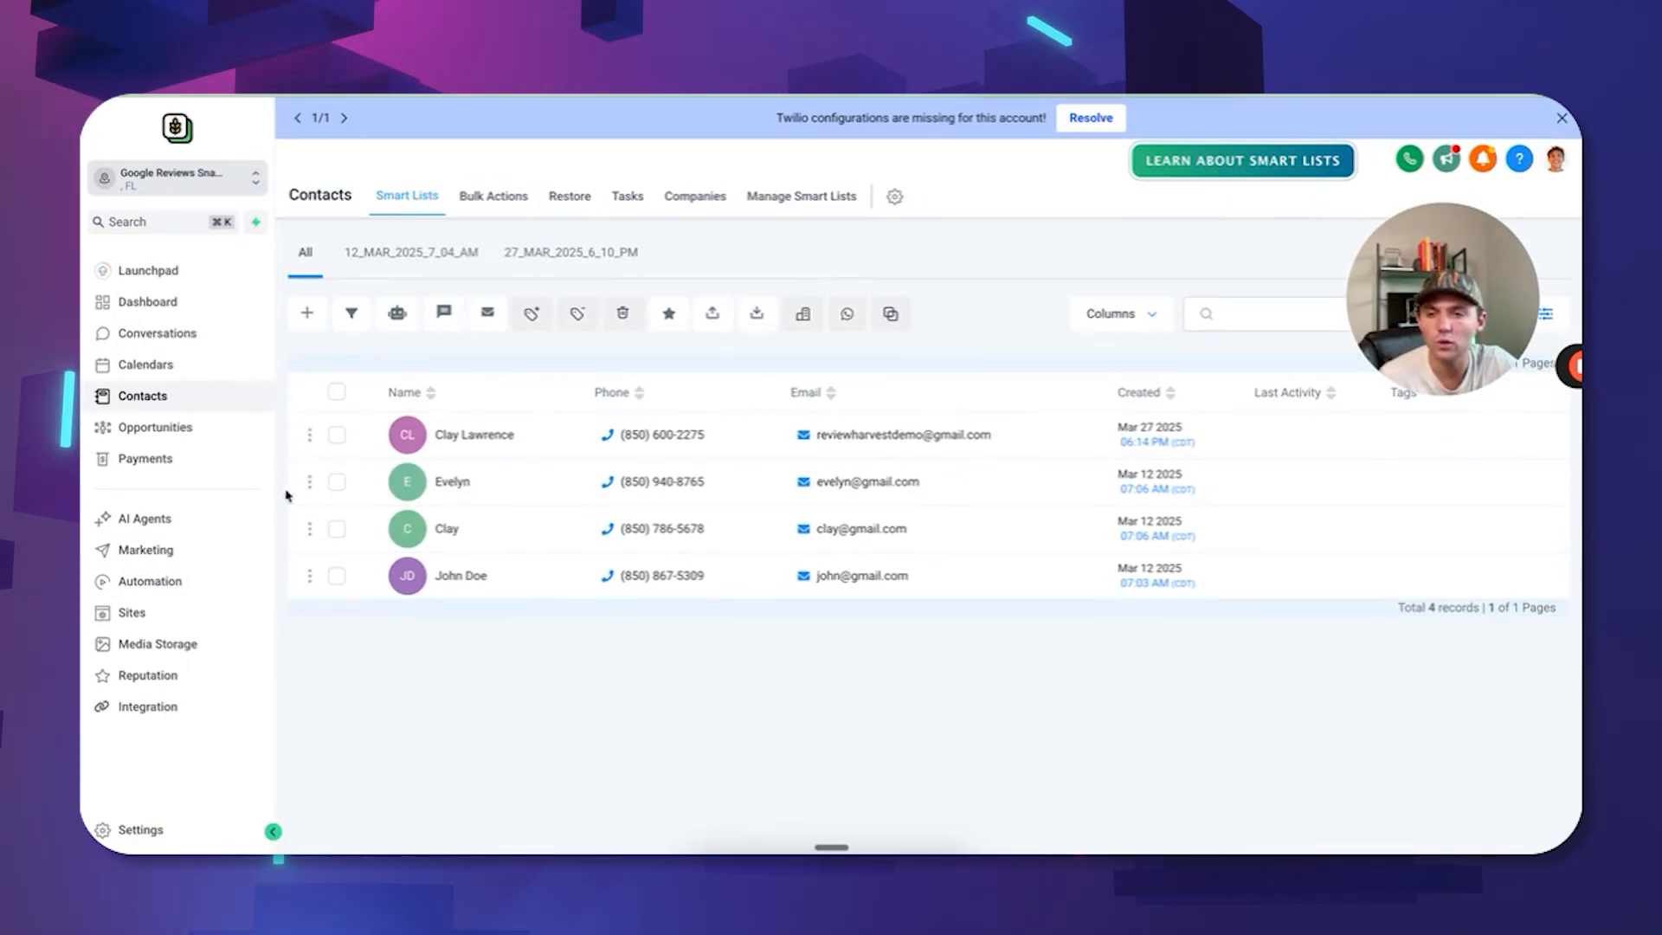
pyautogui.click(164, 584)
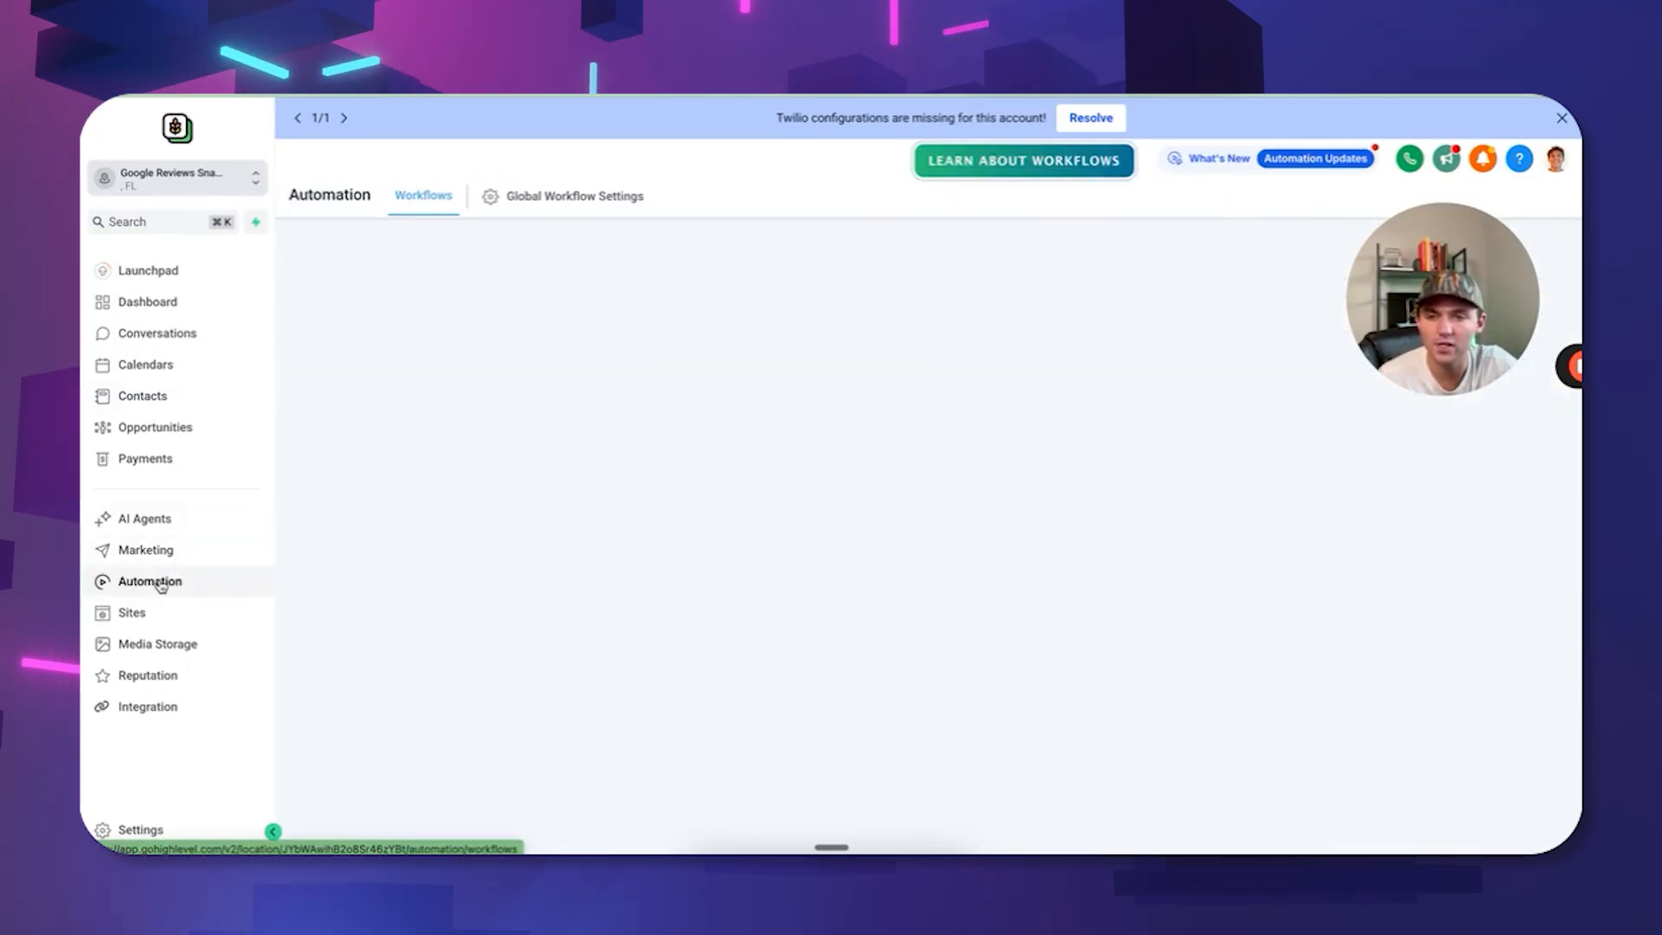
pyautogui.click(487, 483)
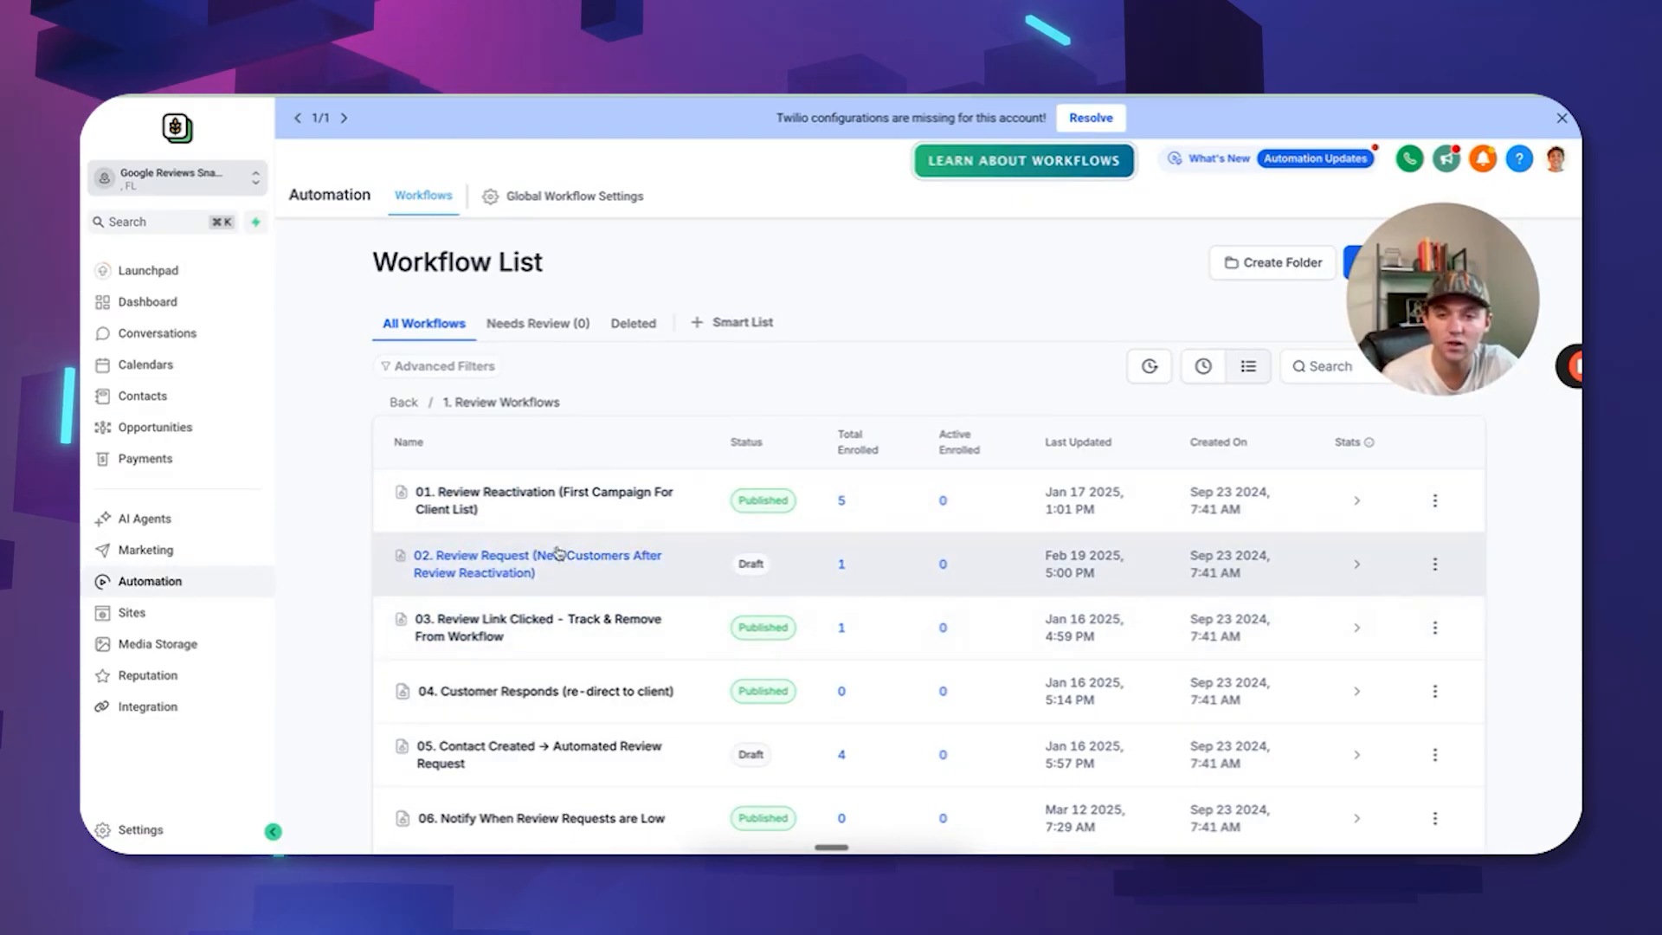
pyautogui.scroll(-1, 565, 568)
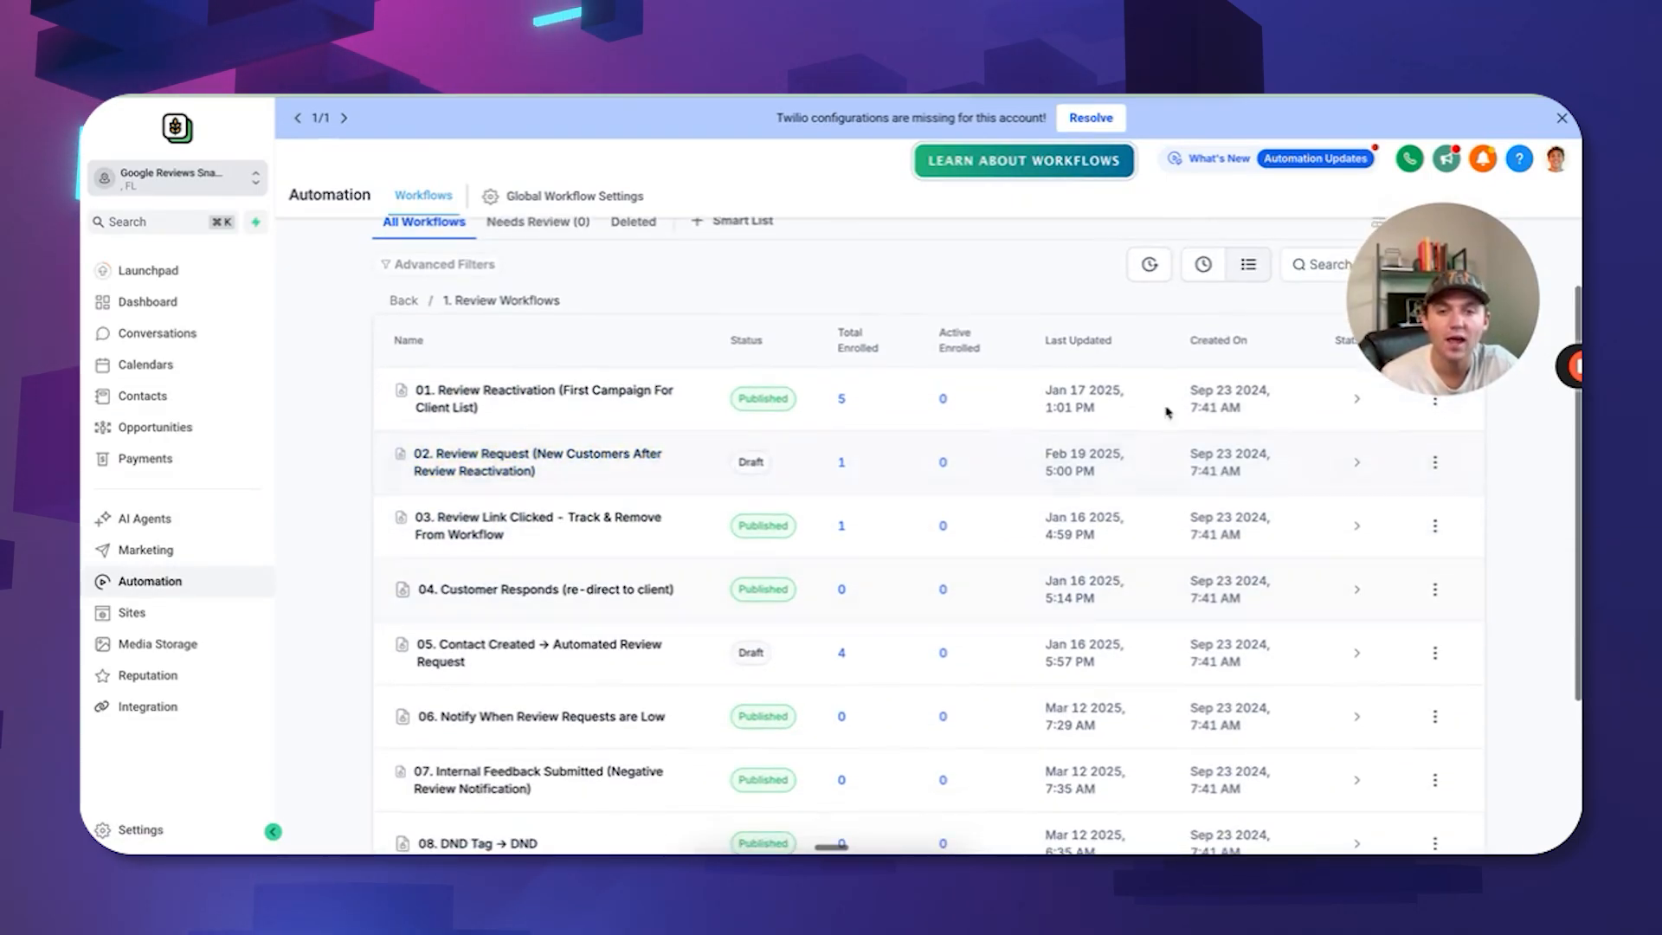
pyautogui.click(1434, 463)
pyautogui.click(1428, 589)
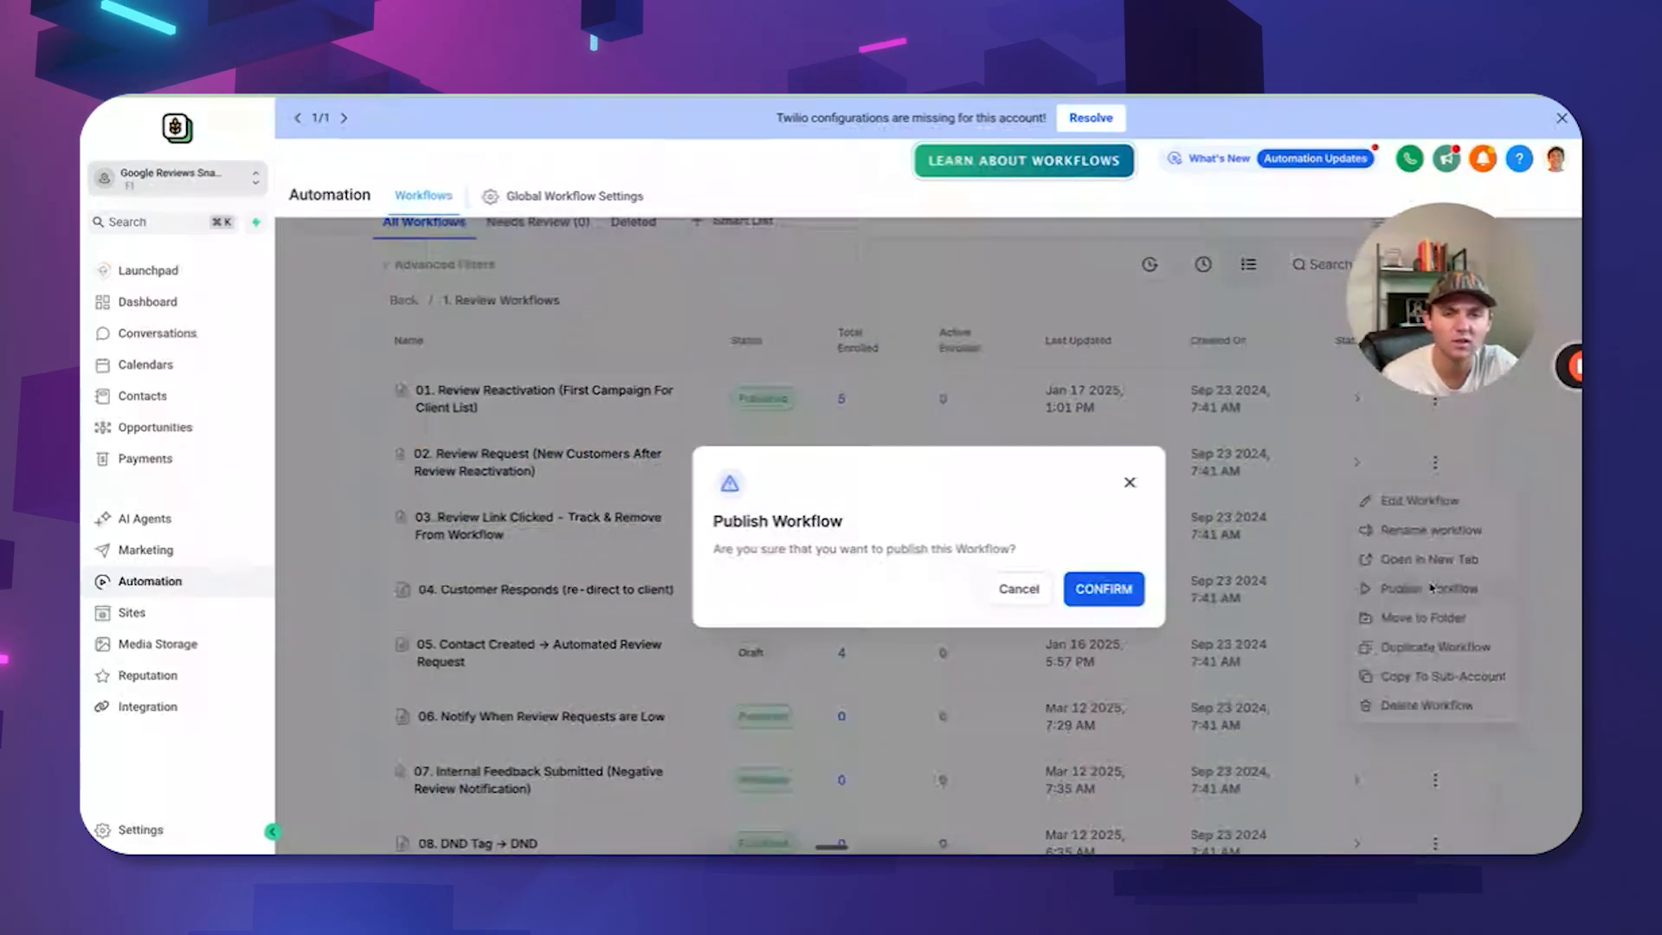
pyautogui.click(1093, 588)
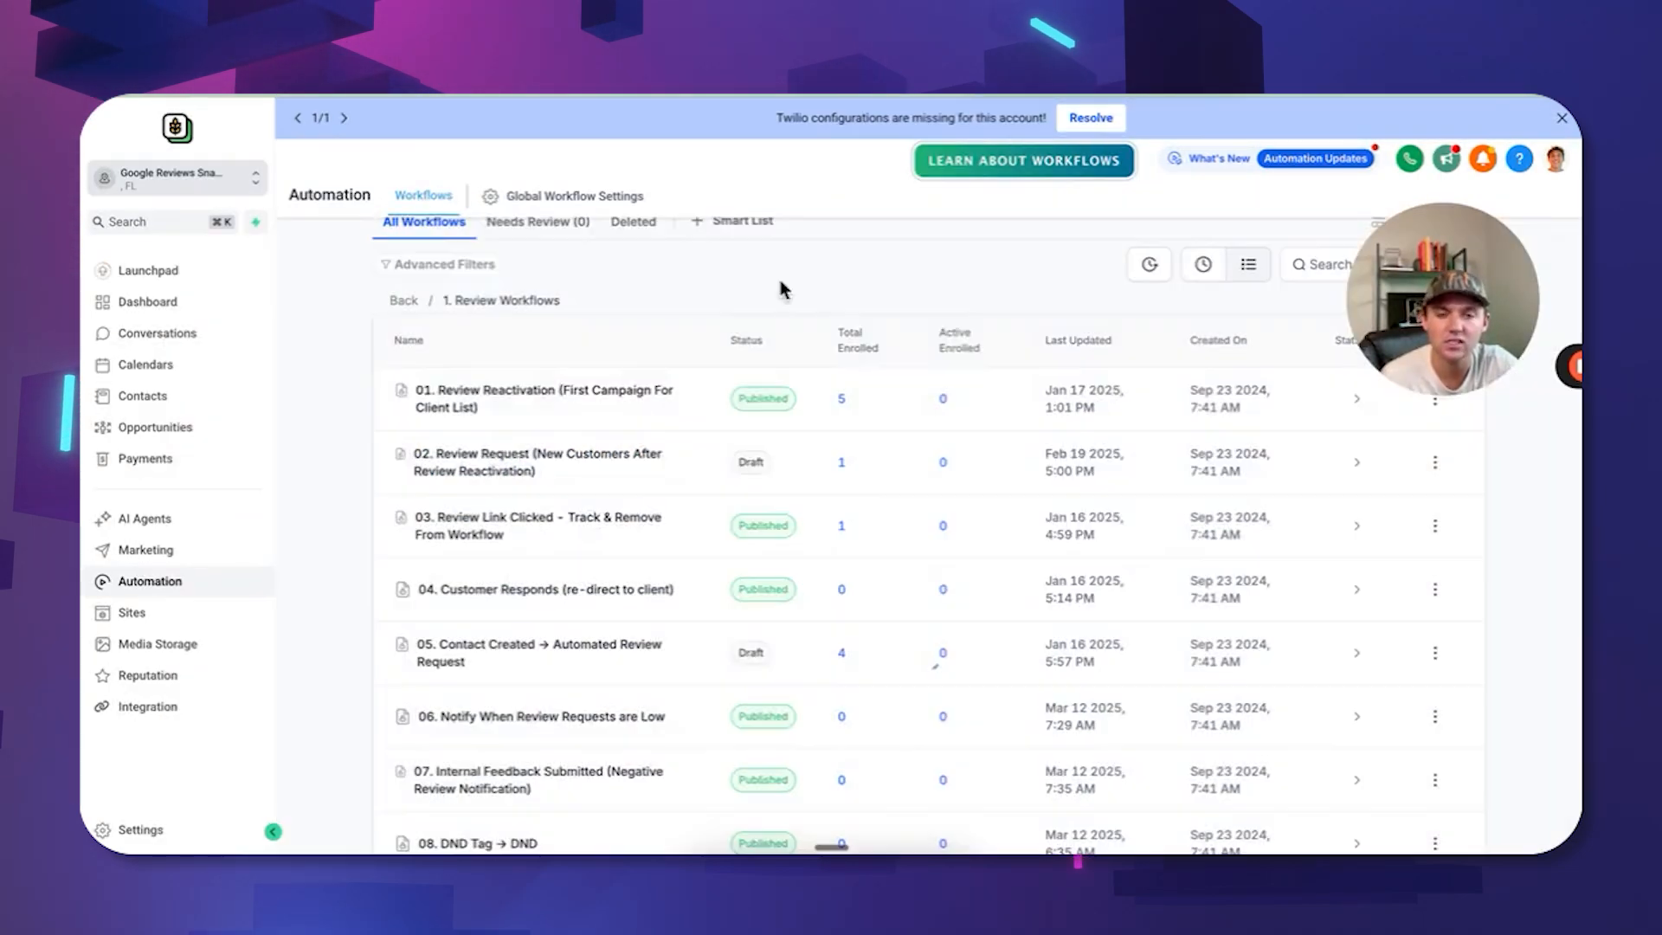
pyautogui.scroll(-1, 883, 519)
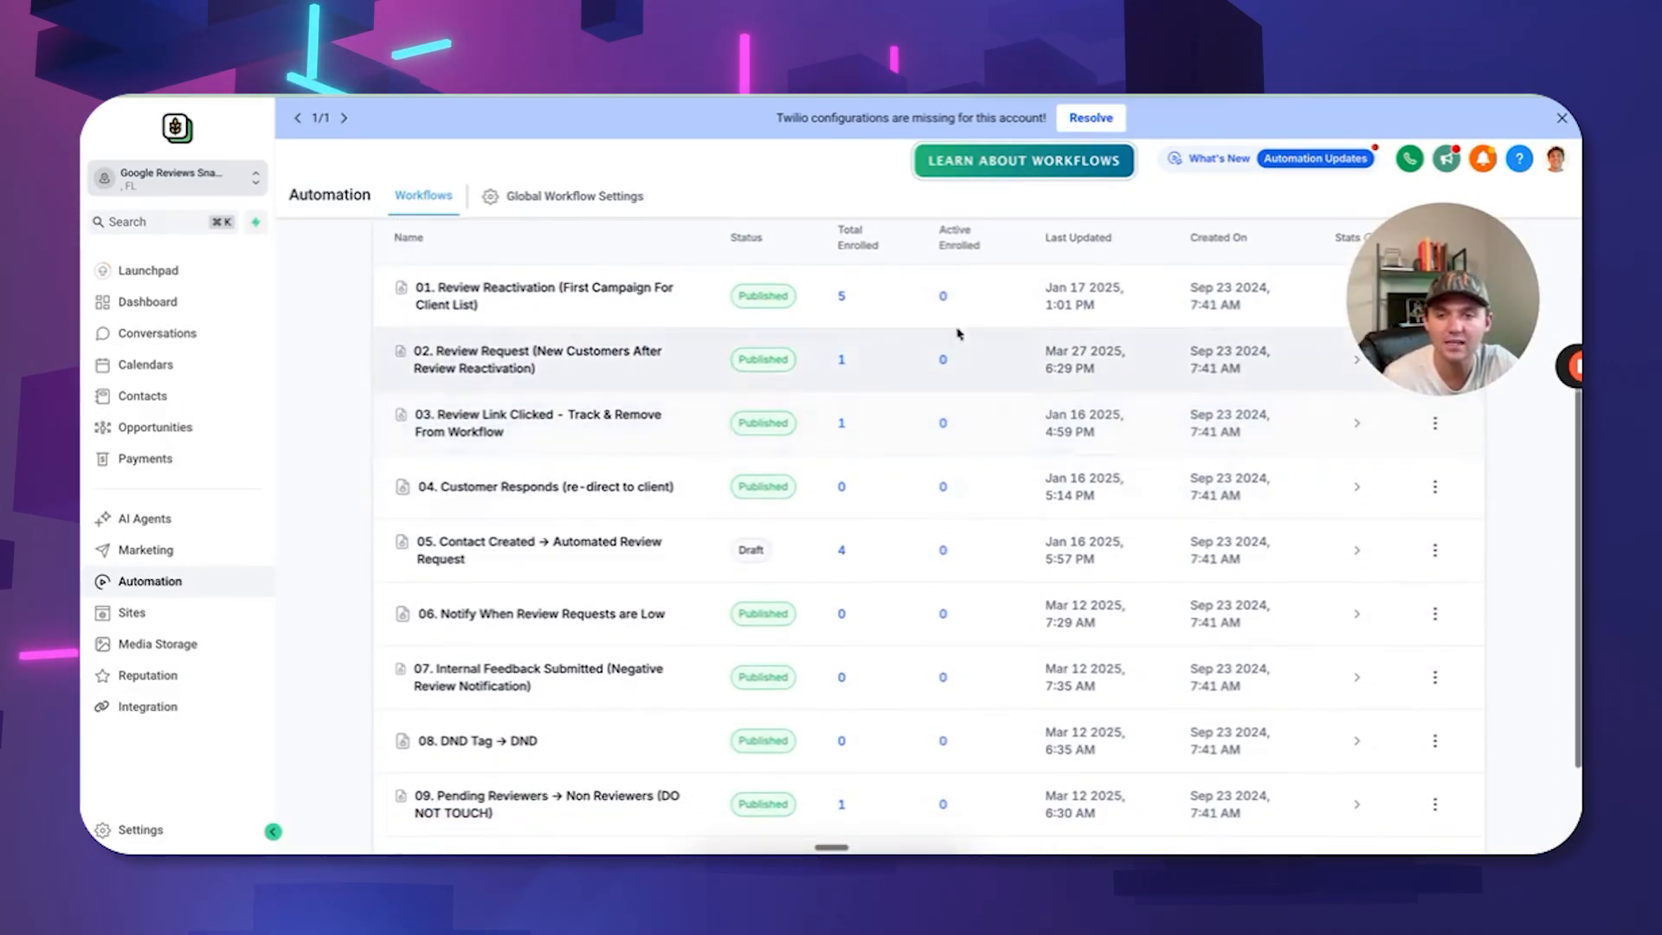
pyautogui.scroll(-1, 751, 438)
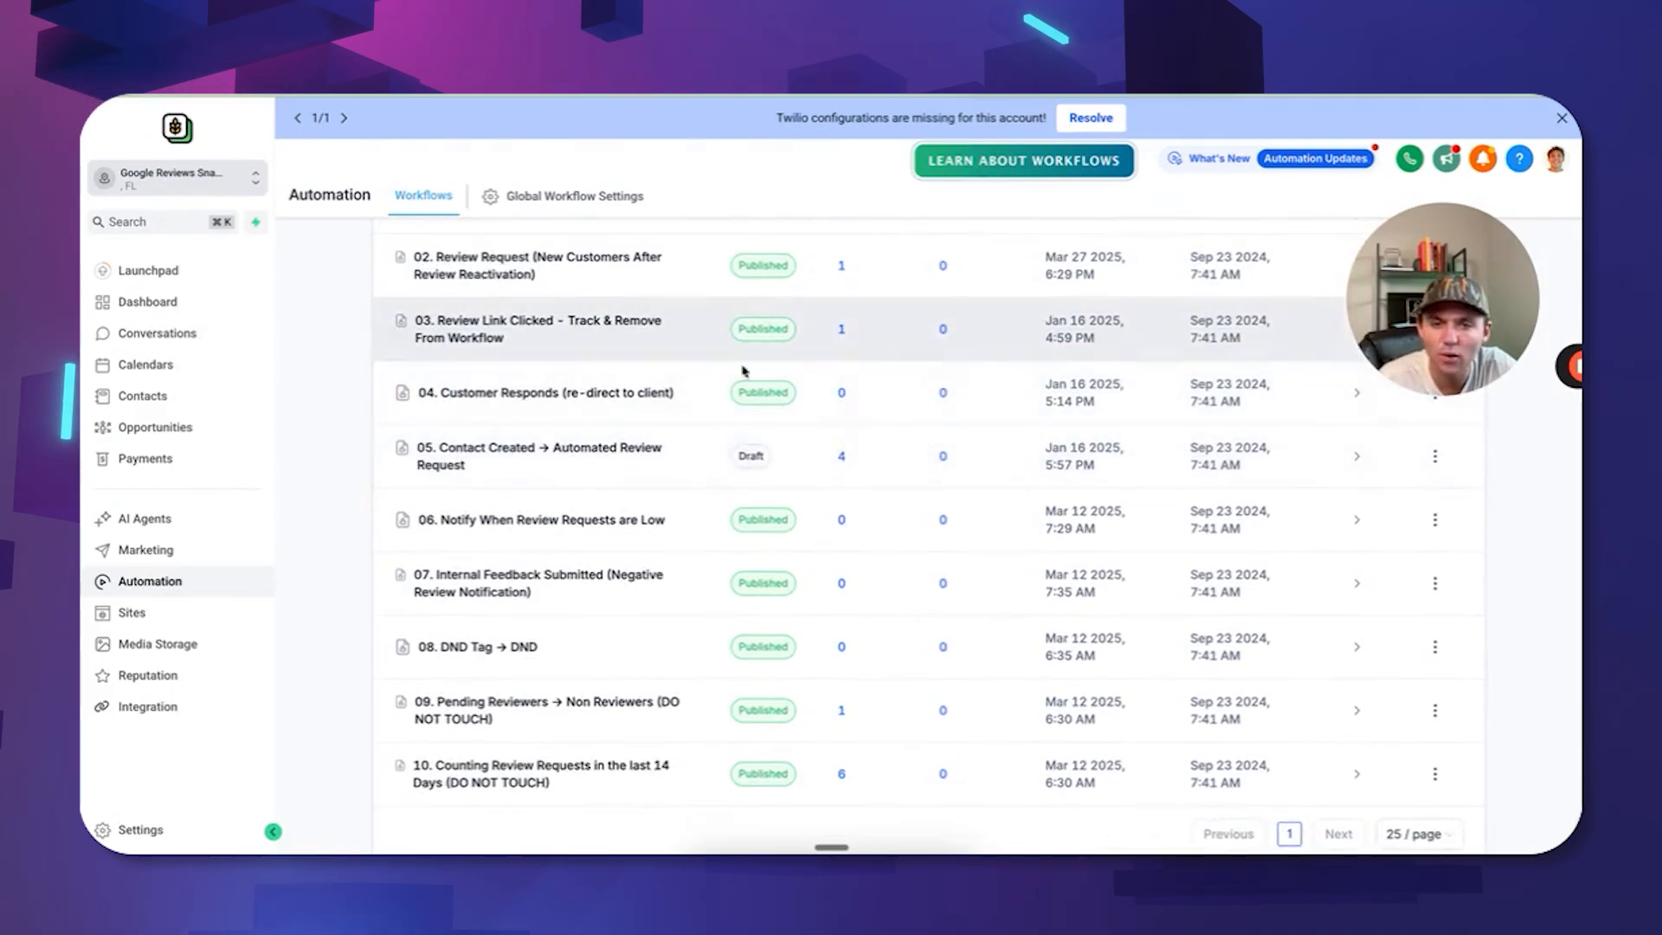
pyautogui.scroll(2, 846, 605)
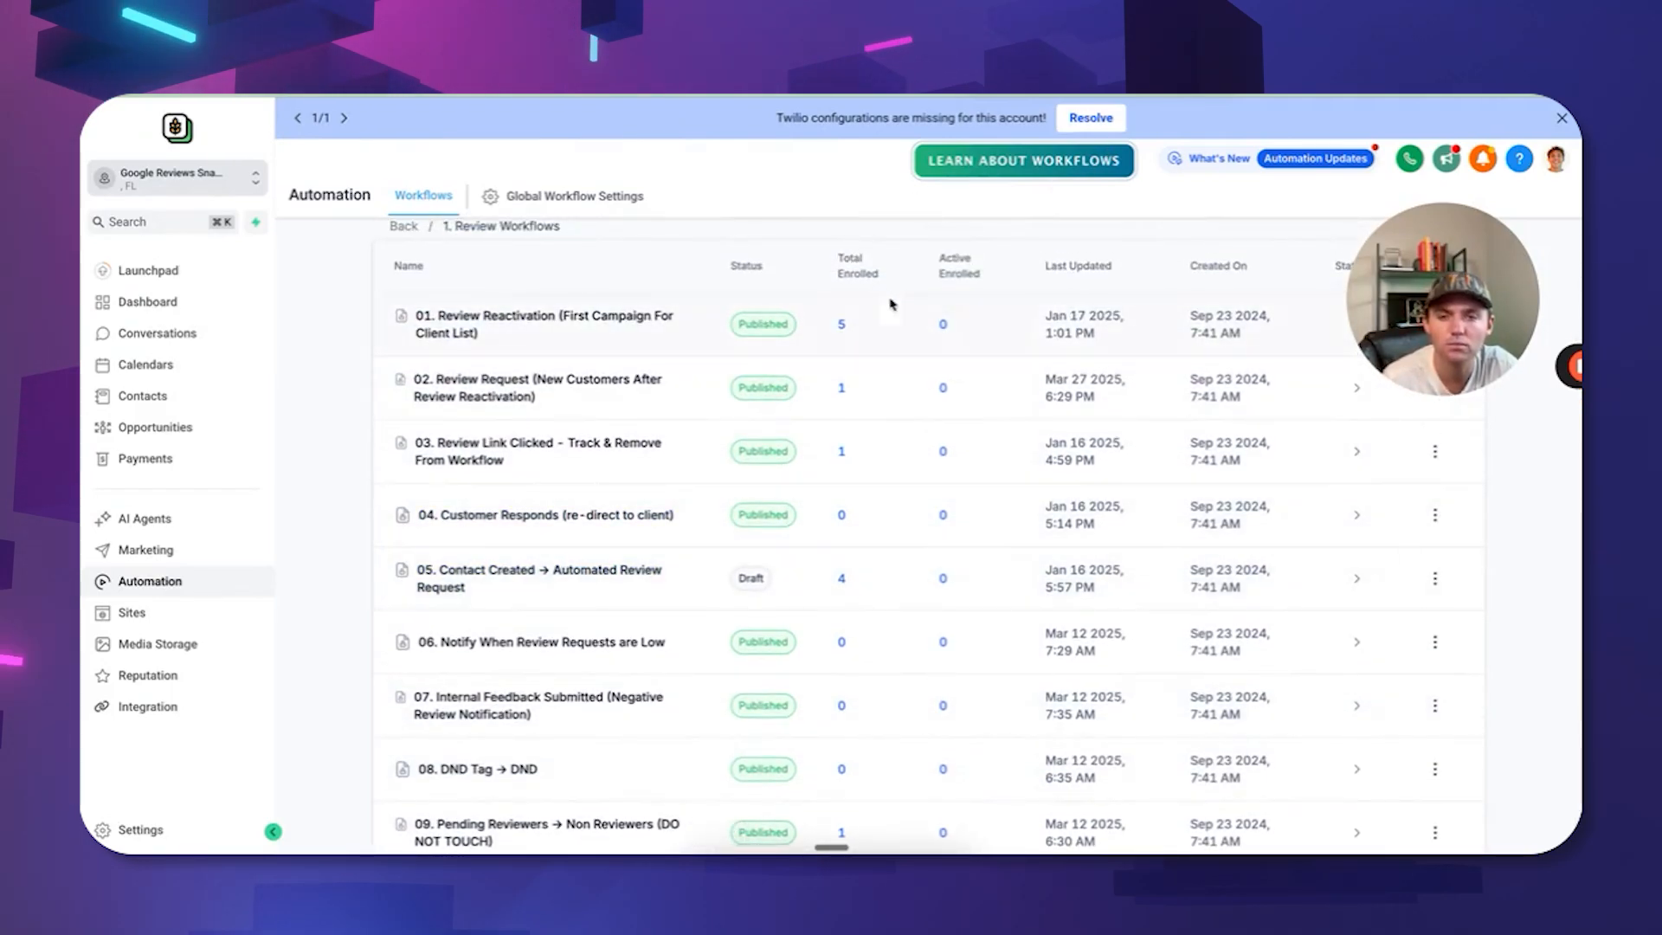
# Run a test of 01. Review Reactivation on the demo contact and view its Enrollment History.
pyautogui.click(586, 324)
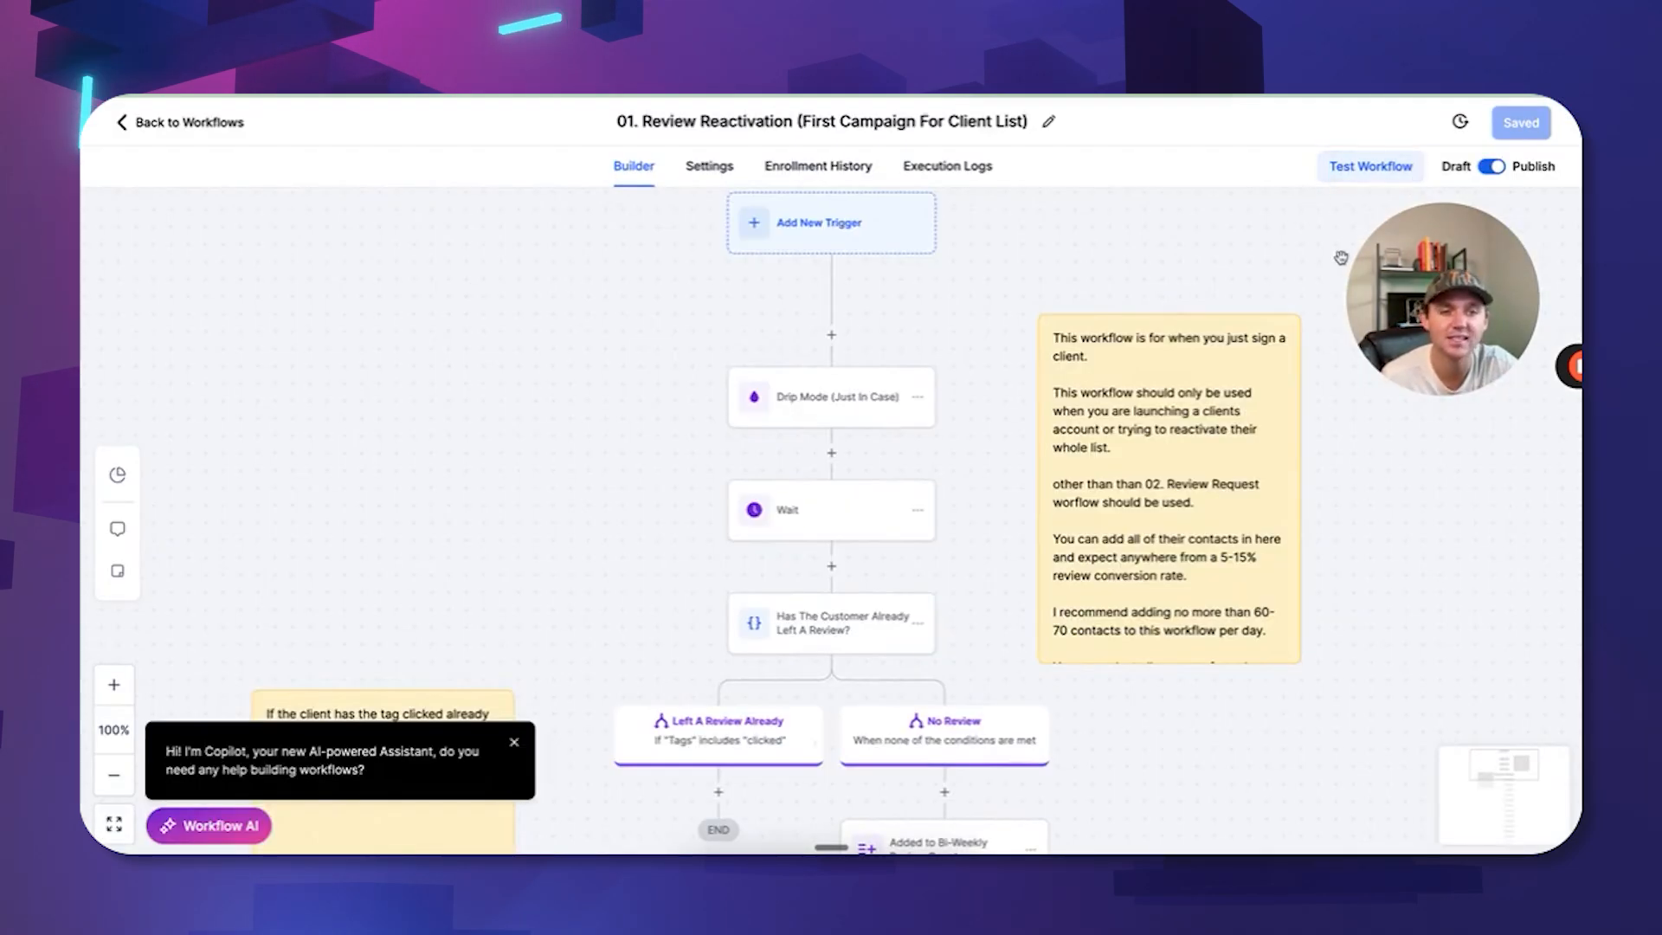
pyautogui.click(1370, 167)
pyautogui.click(1175, 332)
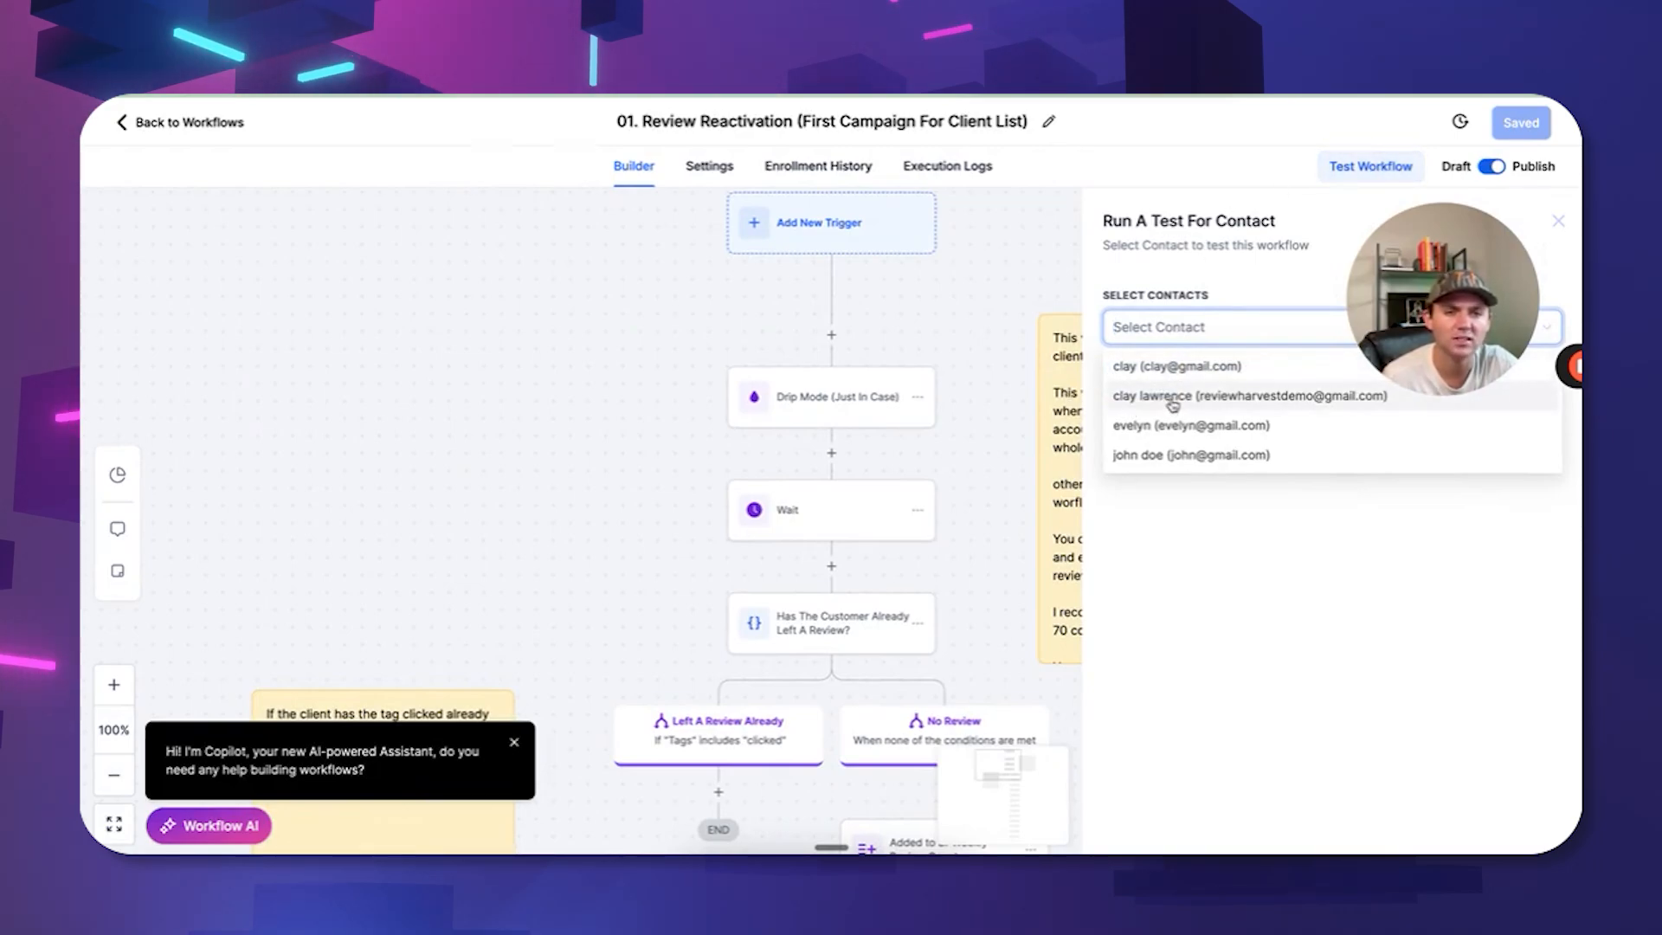
pyautogui.click(1203, 395)
pyautogui.click(1142, 386)
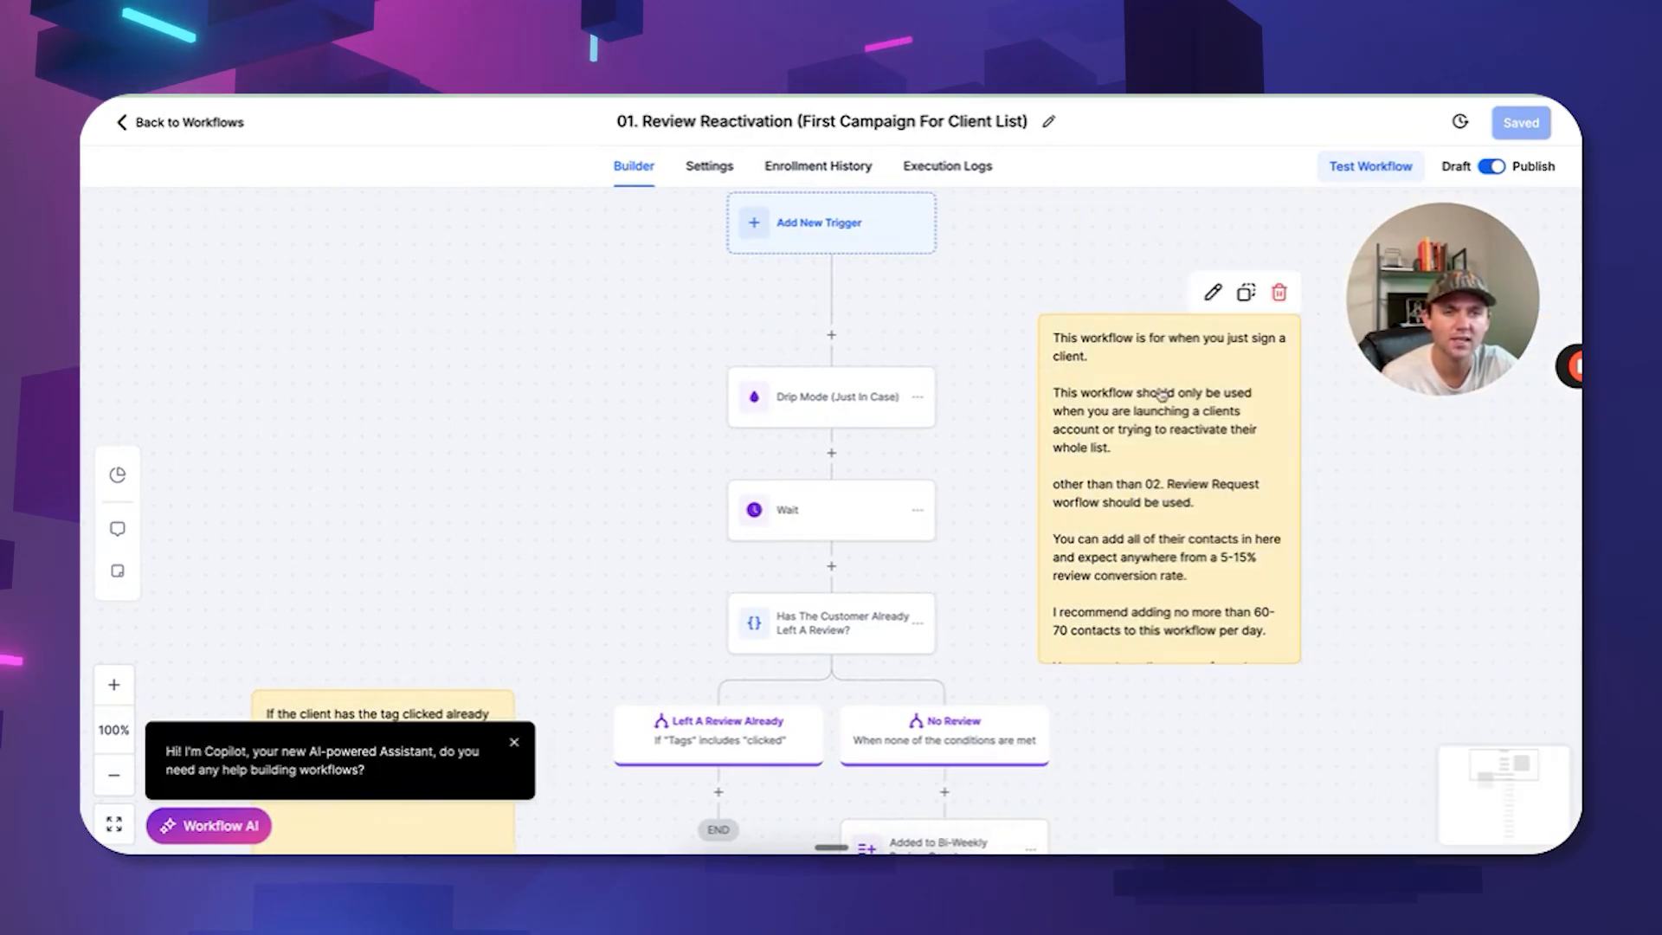
pyautogui.click(809, 167)
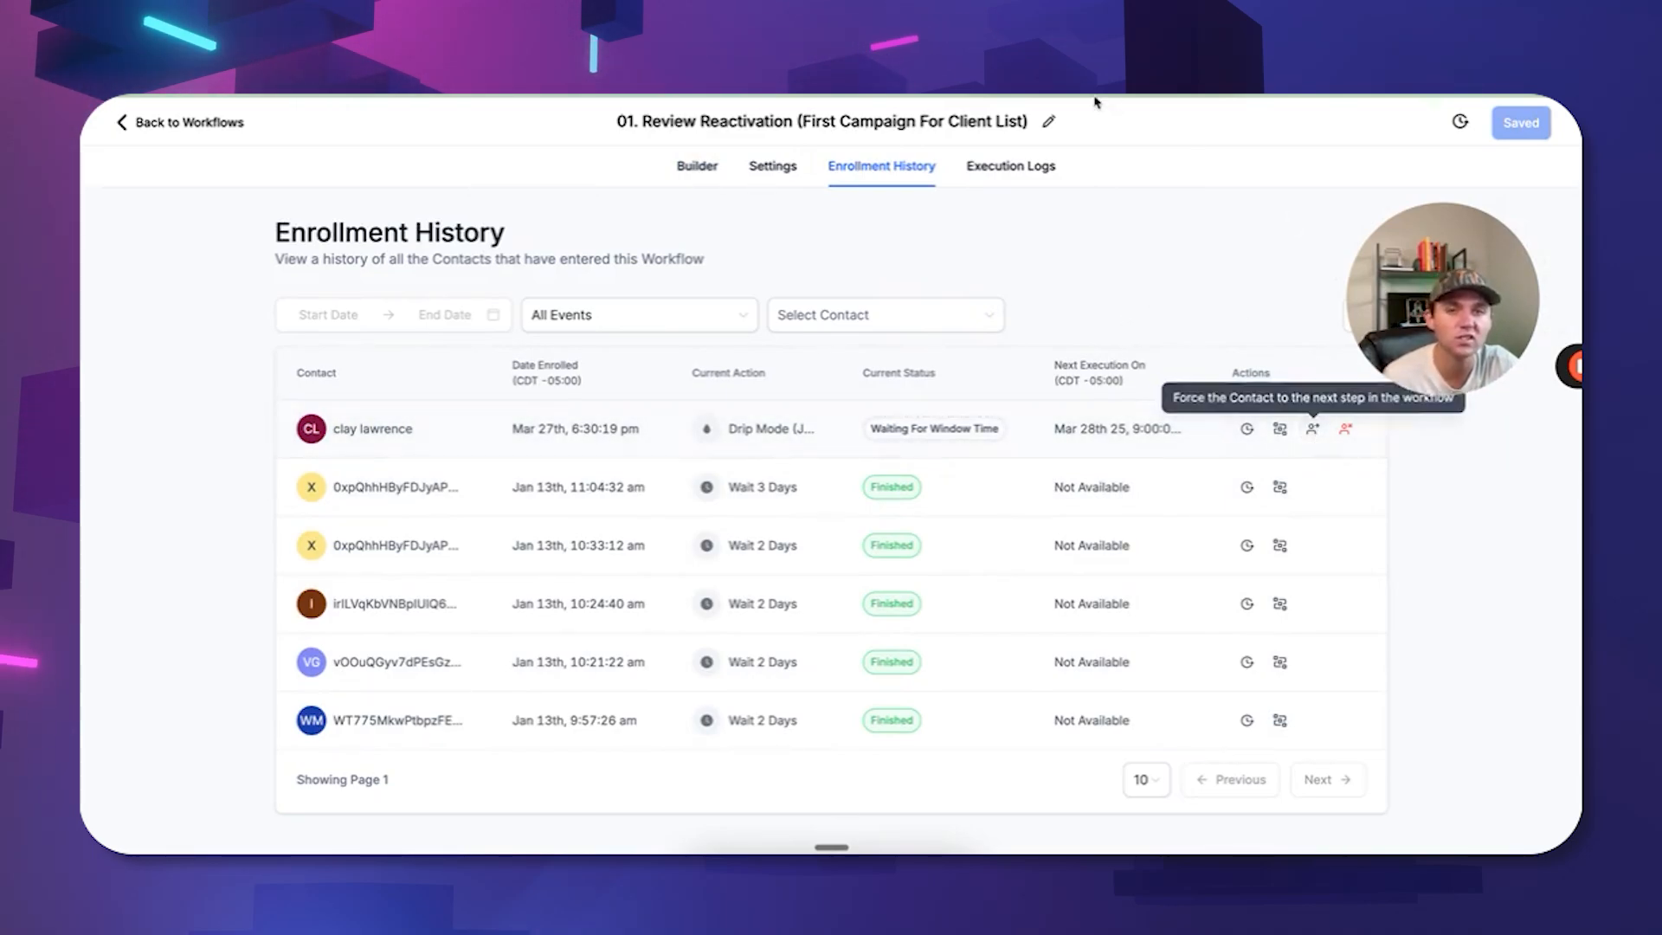
# Check the Execution Logs, remove the test contact from Enrollment History, and go back to workflows.
pyautogui.click(979, 173)
pyautogui.click(874, 168)
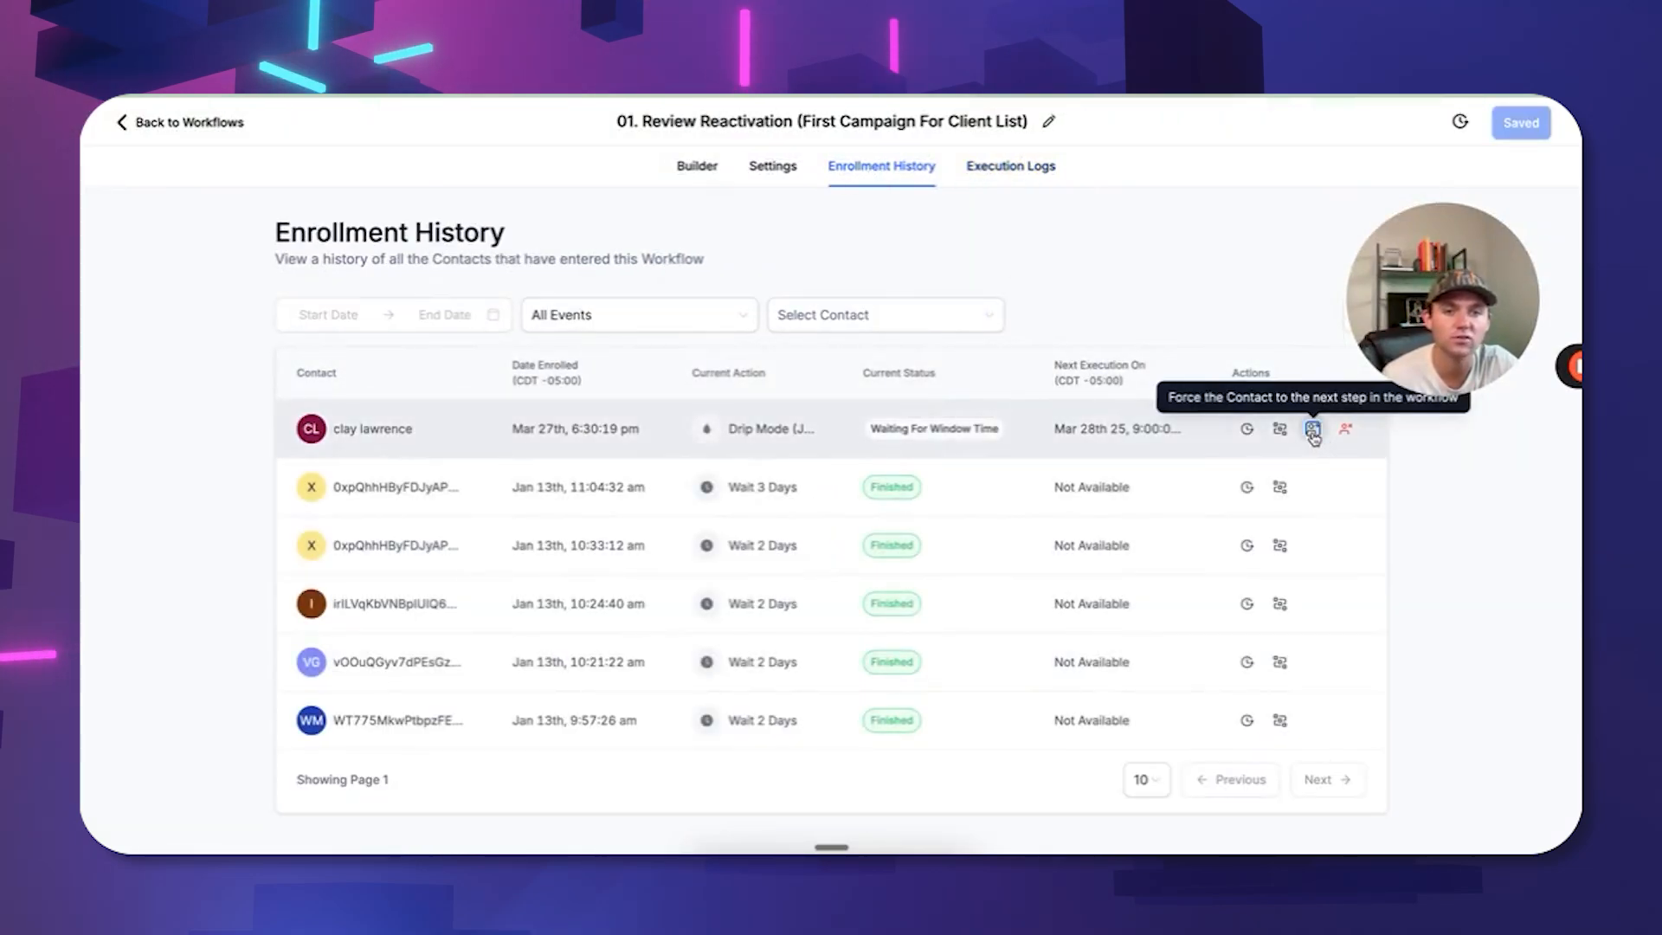
pyautogui.click(995, 169)
pyautogui.click(904, 169)
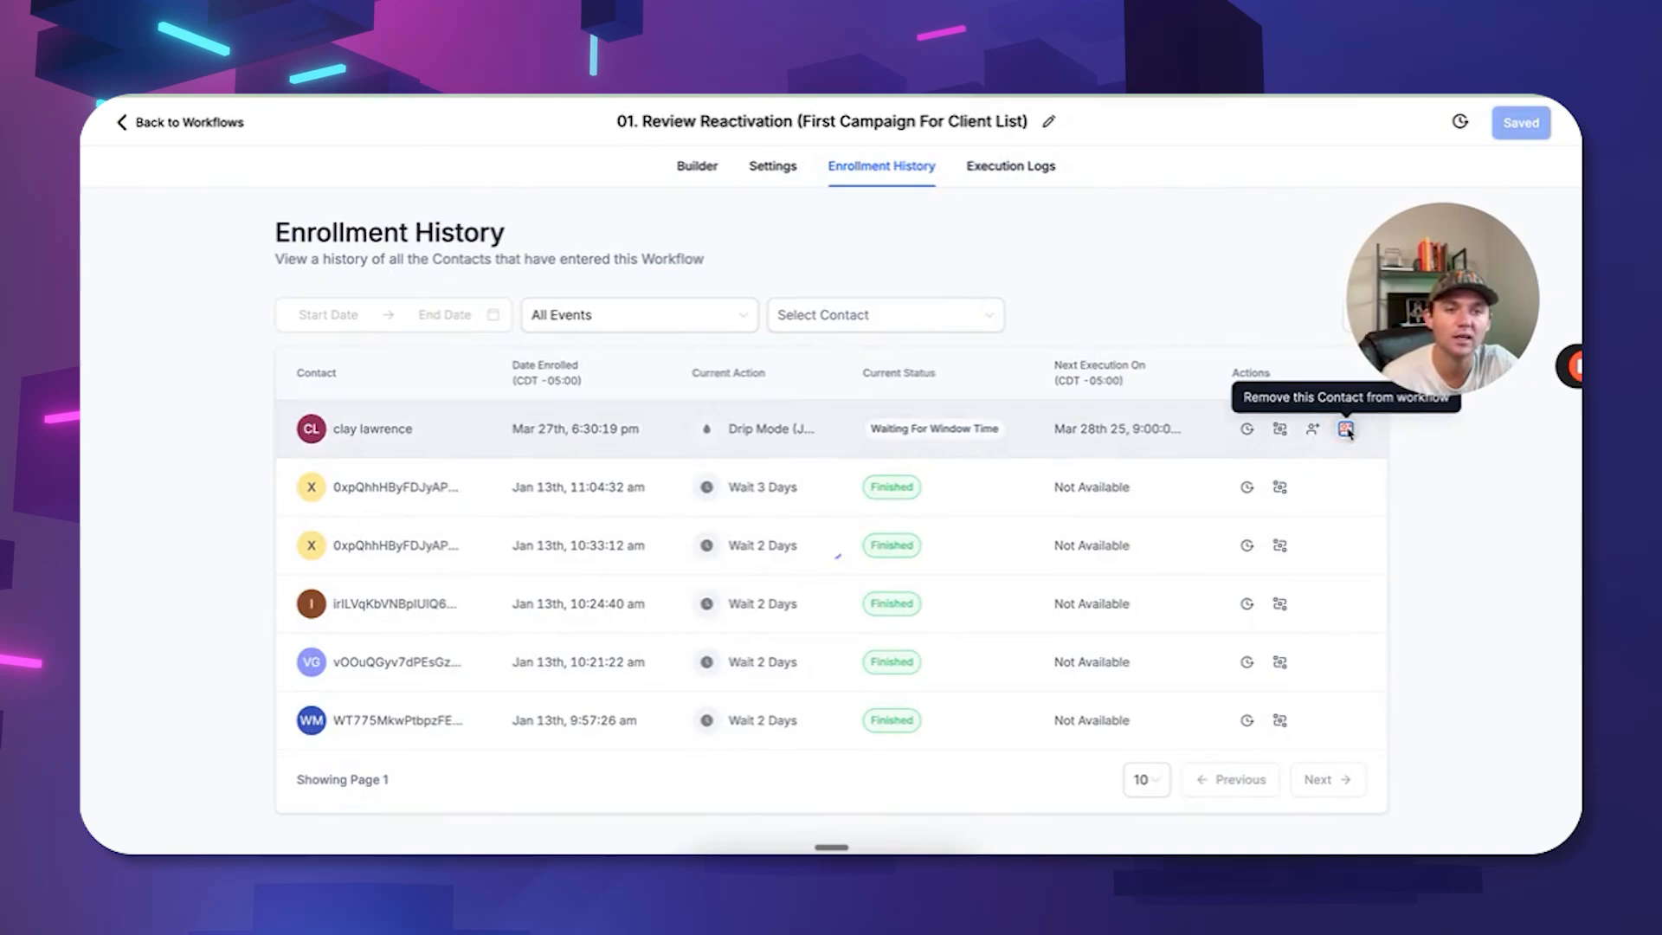
pyautogui.click(1344, 429)
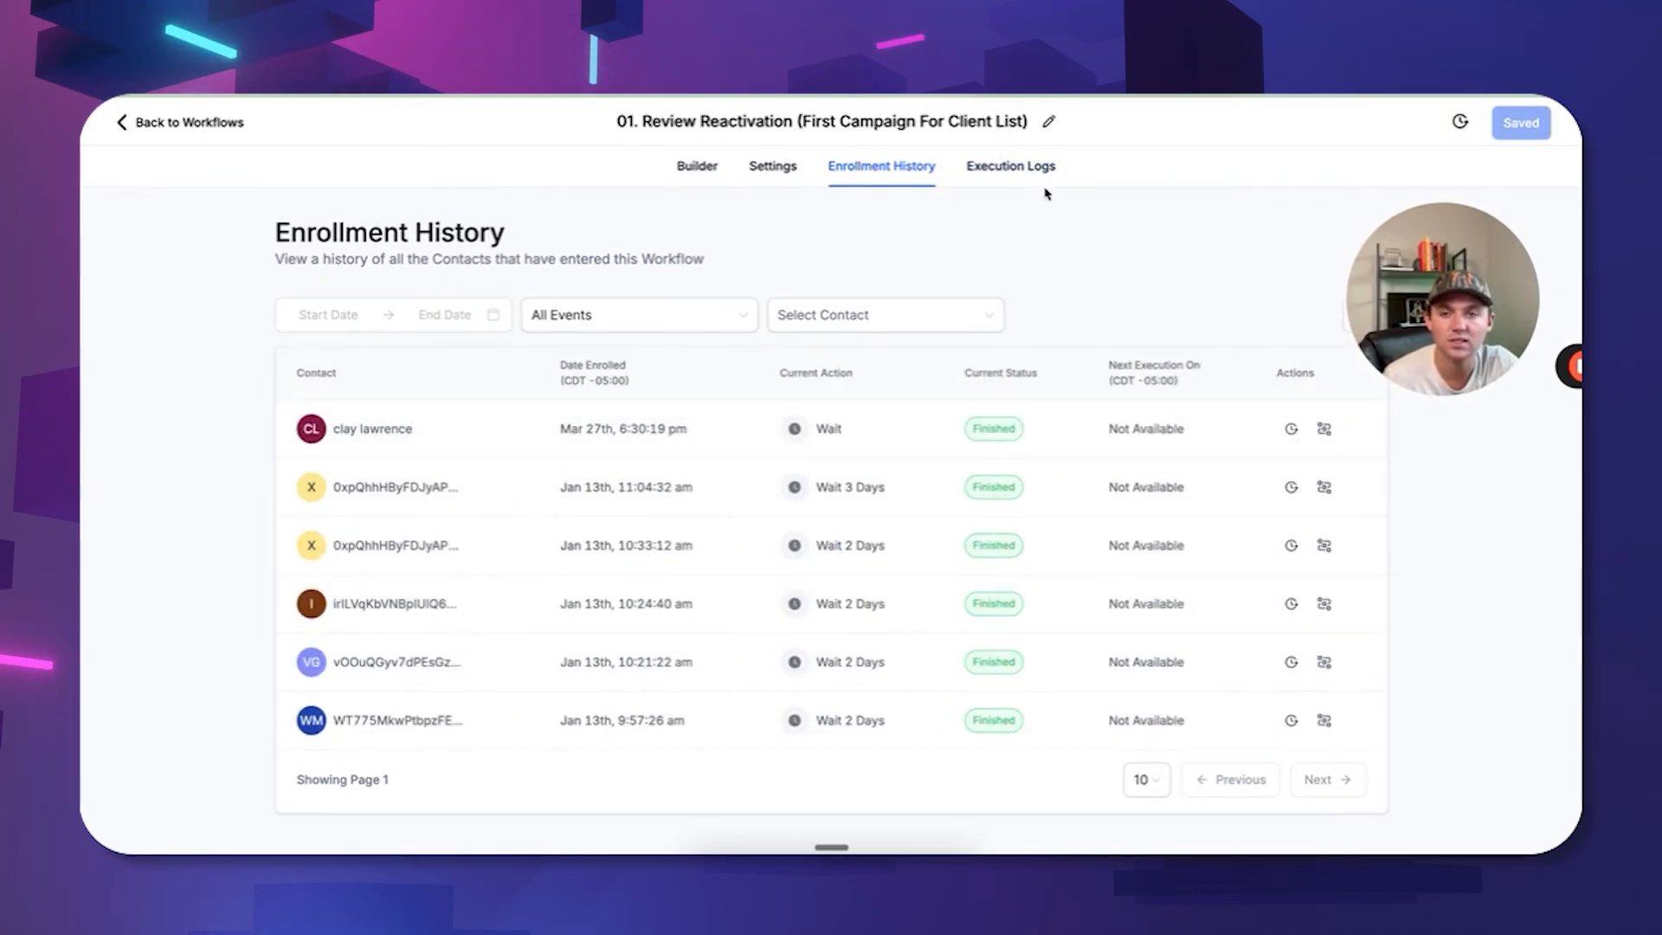
pyautogui.click(191, 123)
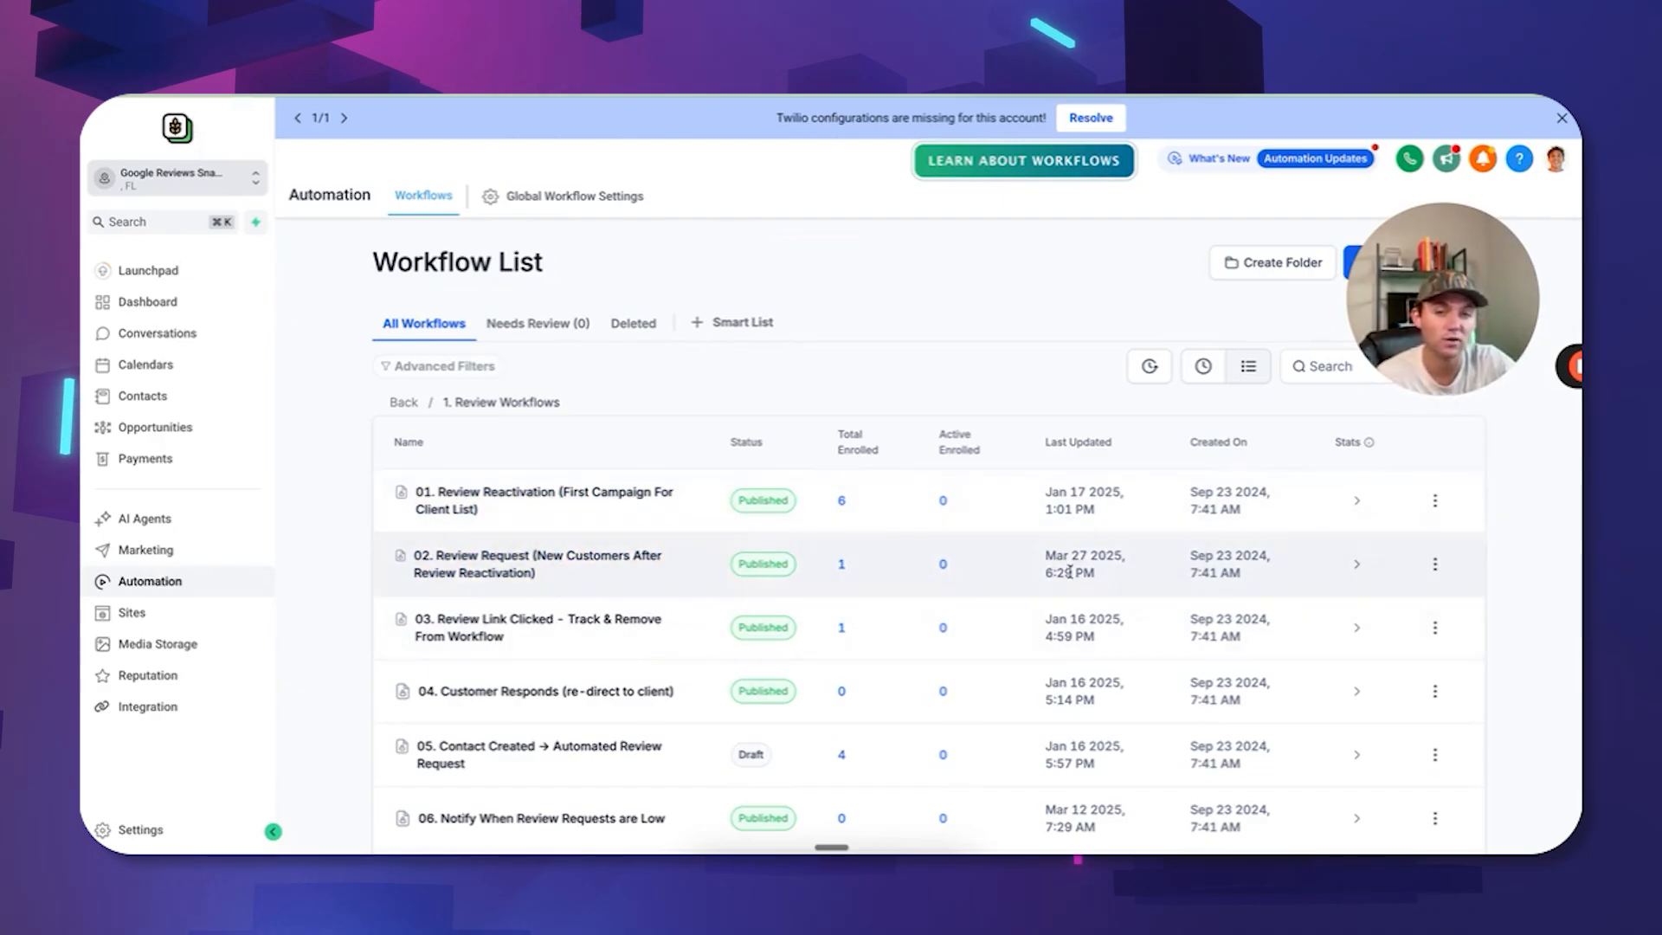
# Move 02. Review Request to Draft and confirm, then go to the Reputation section.
pyautogui.click(1434, 564)
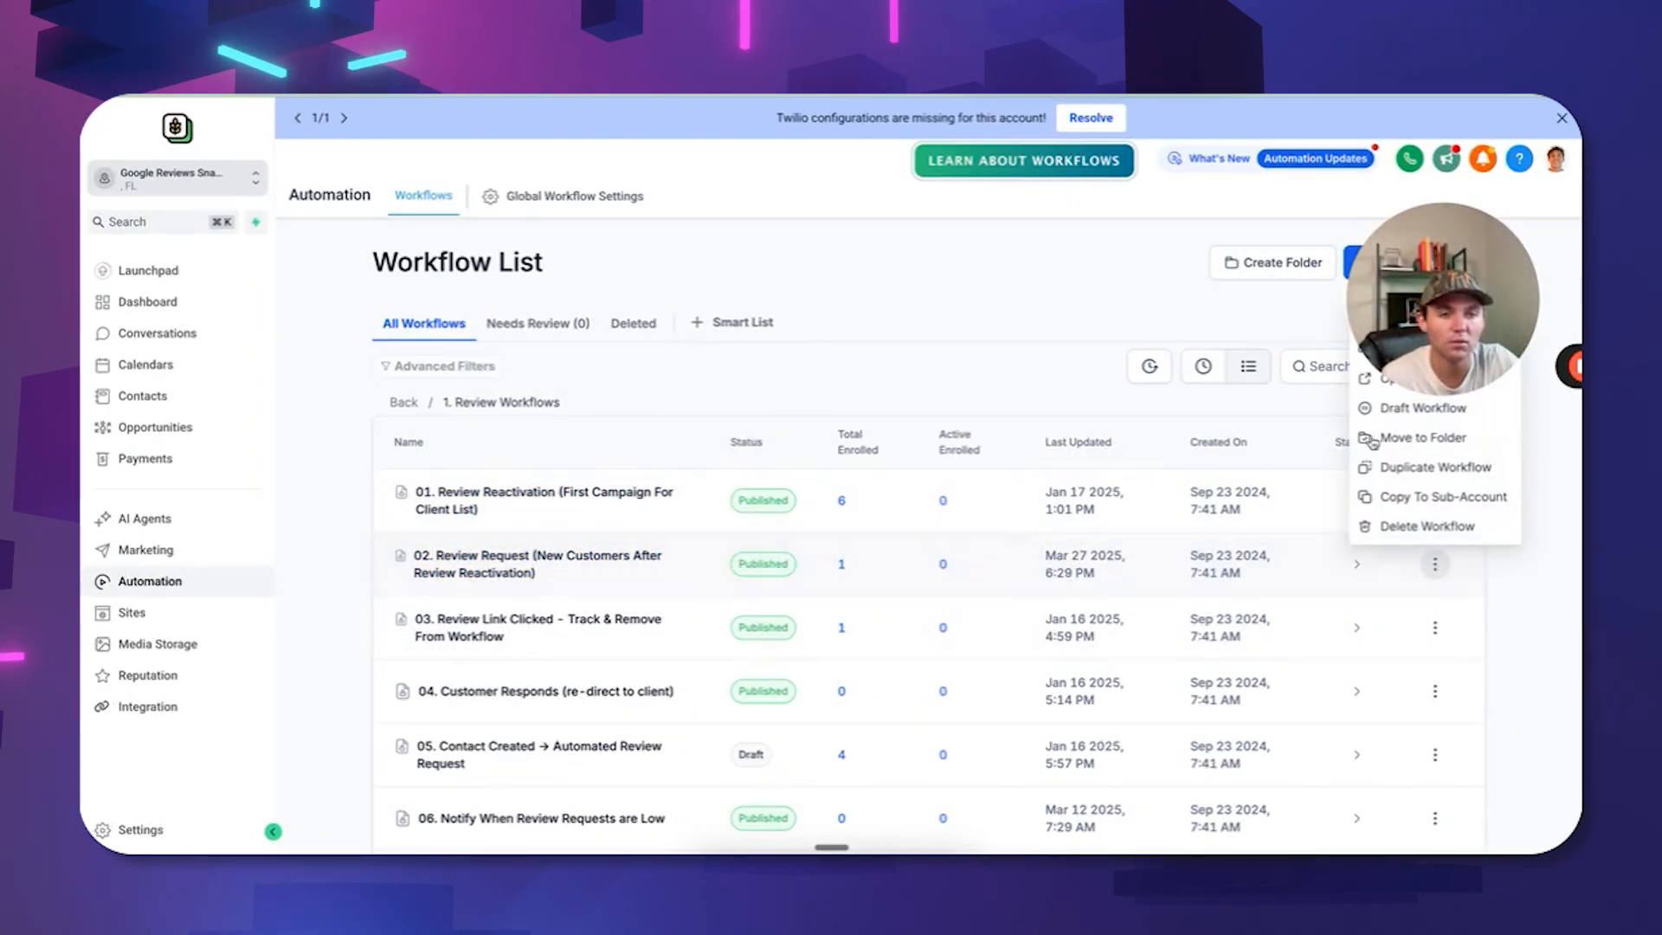
pyautogui.click(1422, 408)
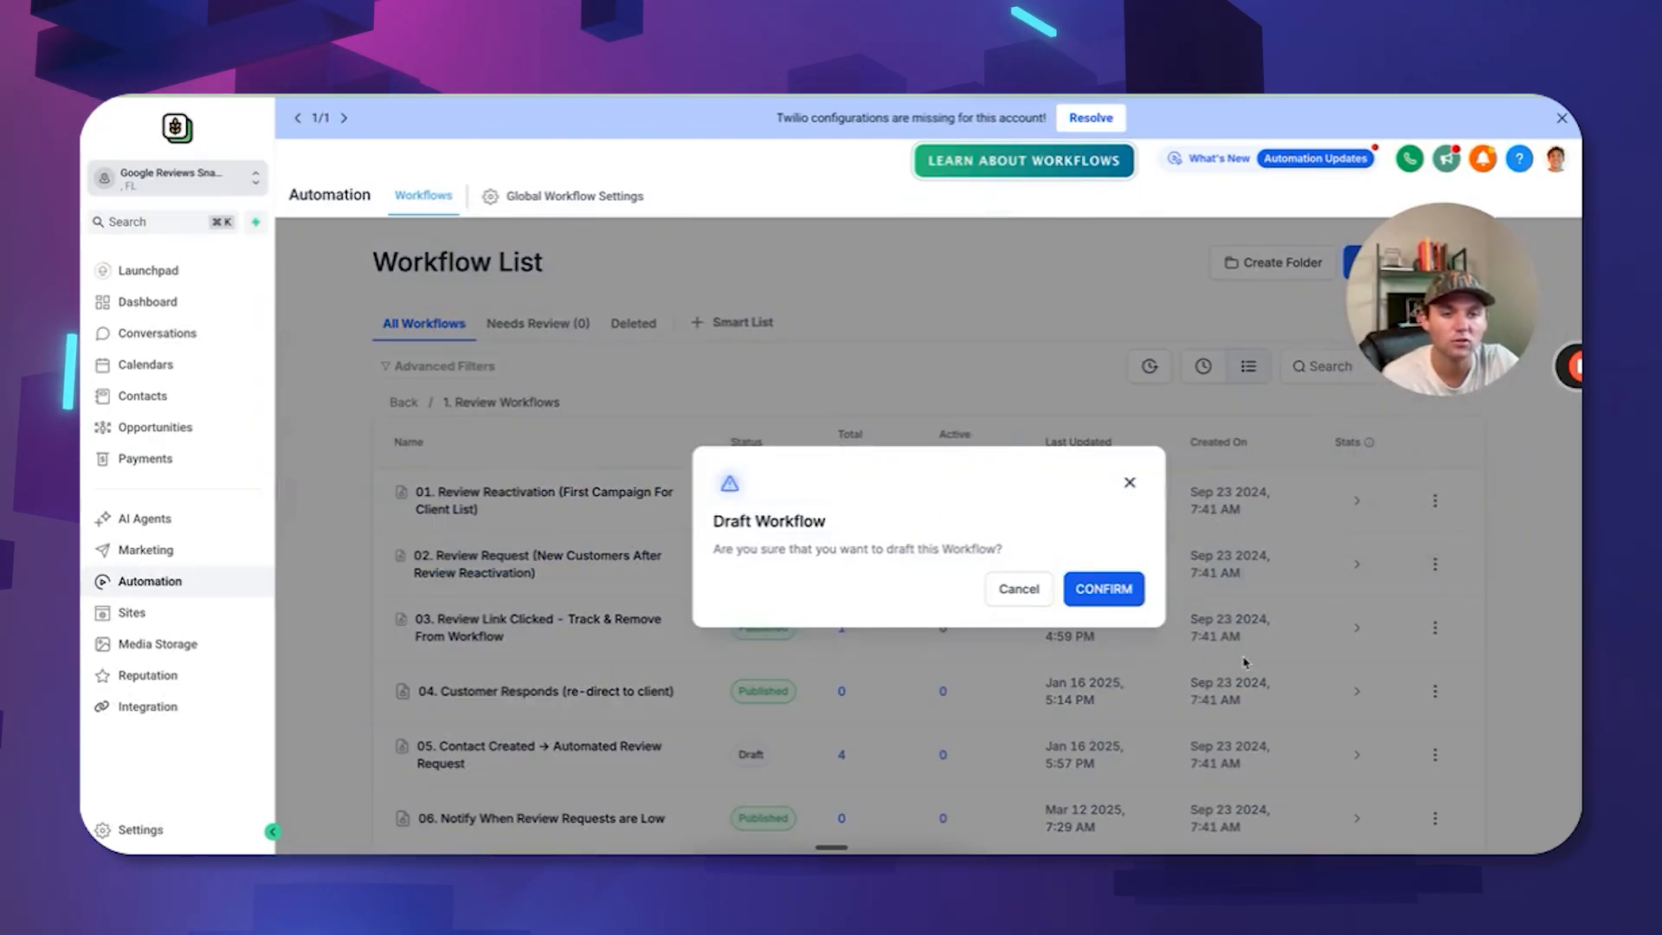
pyautogui.click(1099, 590)
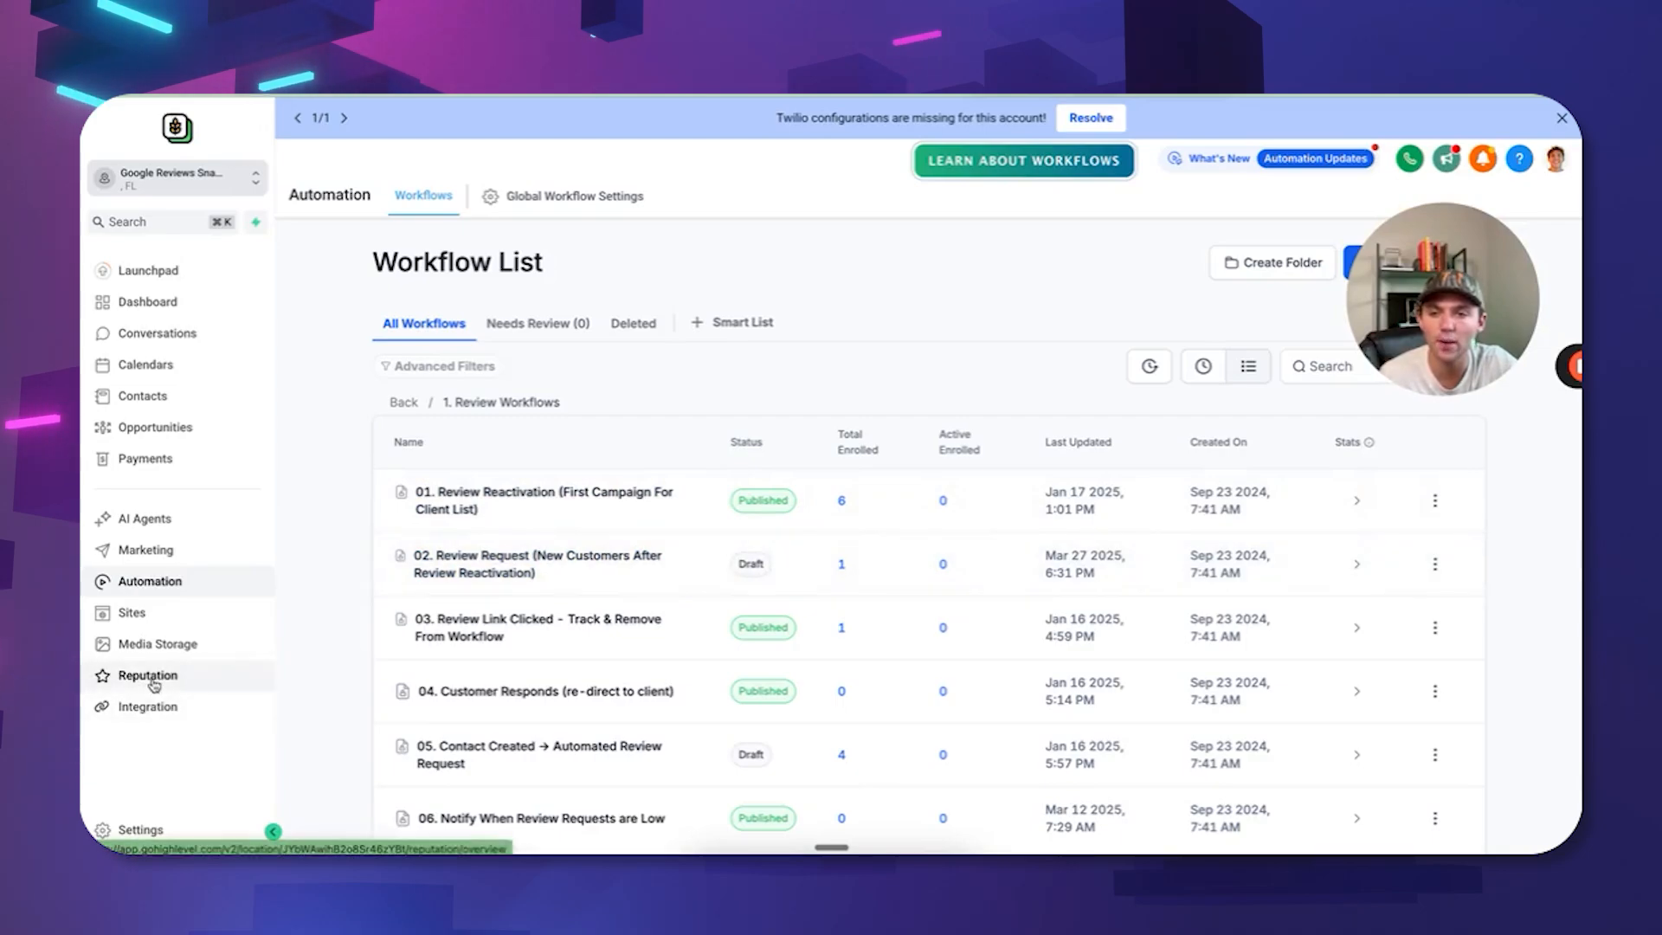
pyautogui.click(149, 677)
# Create a new review widget from Reputation > Widgets and give it a Masonry layout.
pyautogui.click(547, 196)
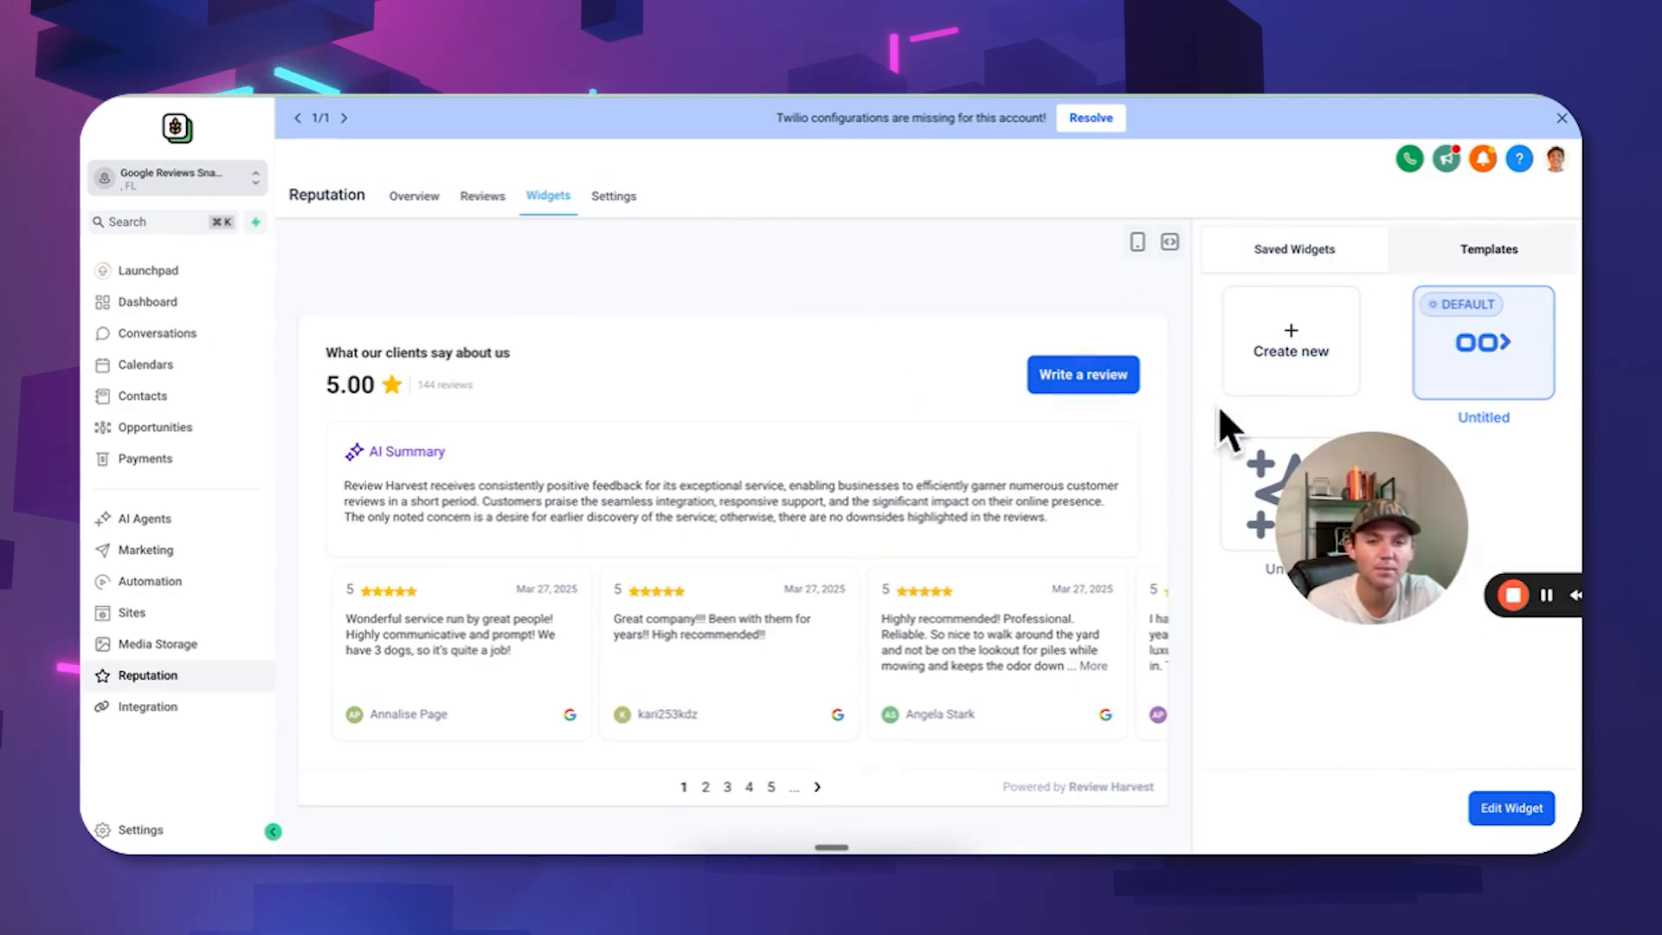
pyautogui.moveTo(1363, 455); pyautogui.dragTo(1356, 579)
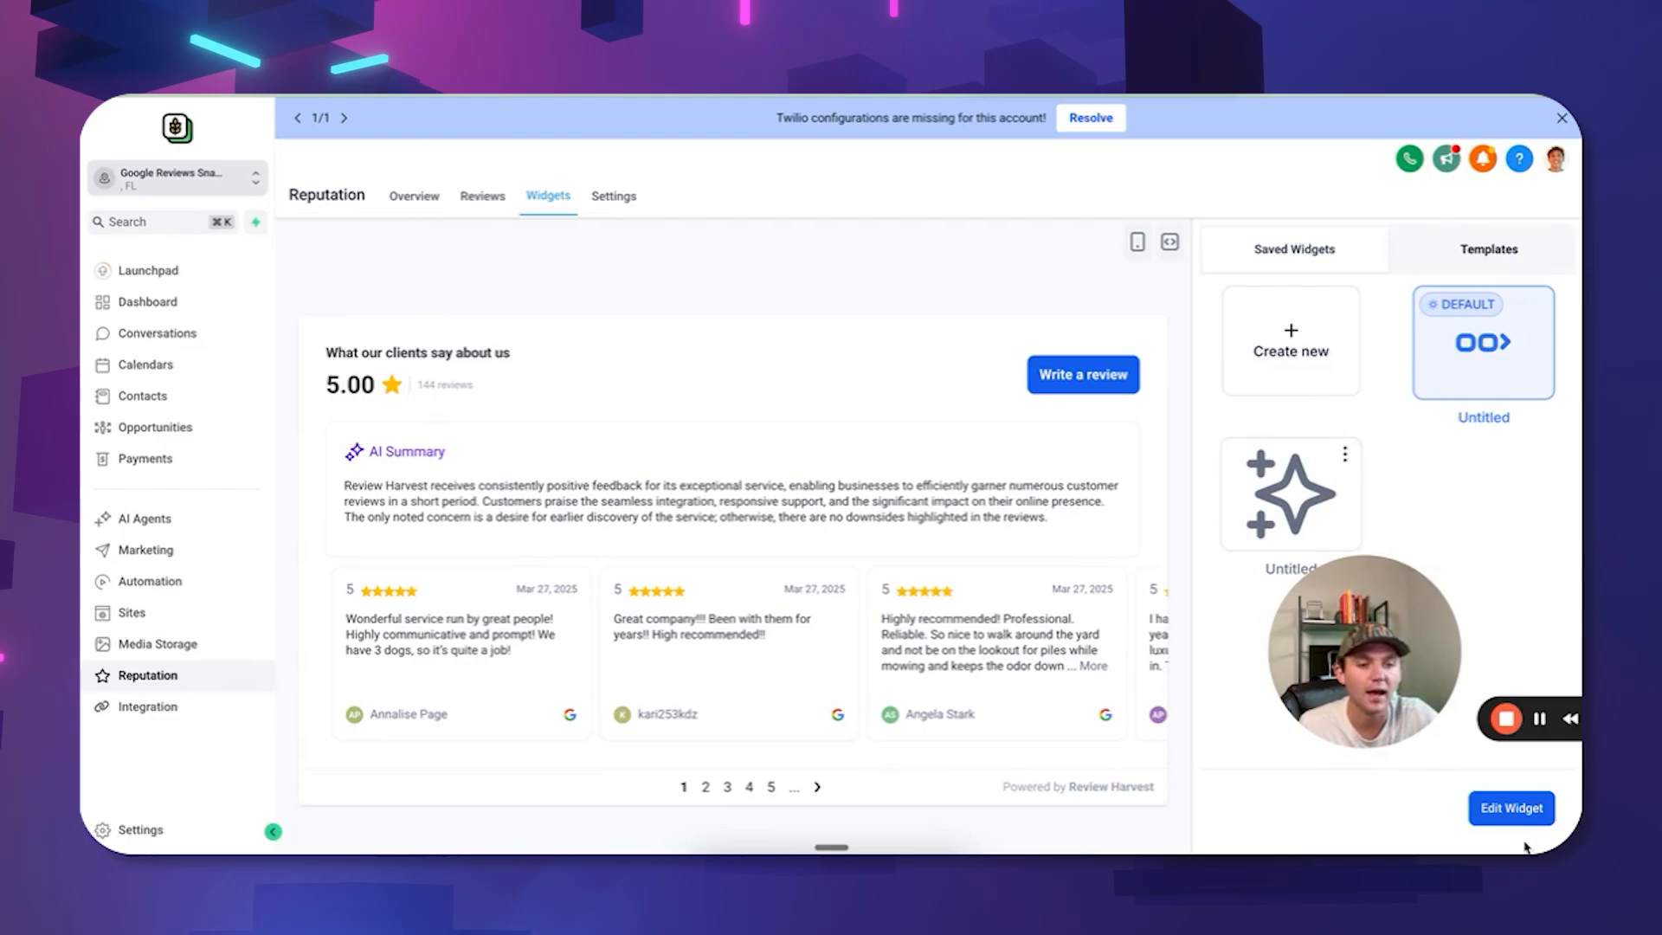
pyautogui.click(1290, 340)
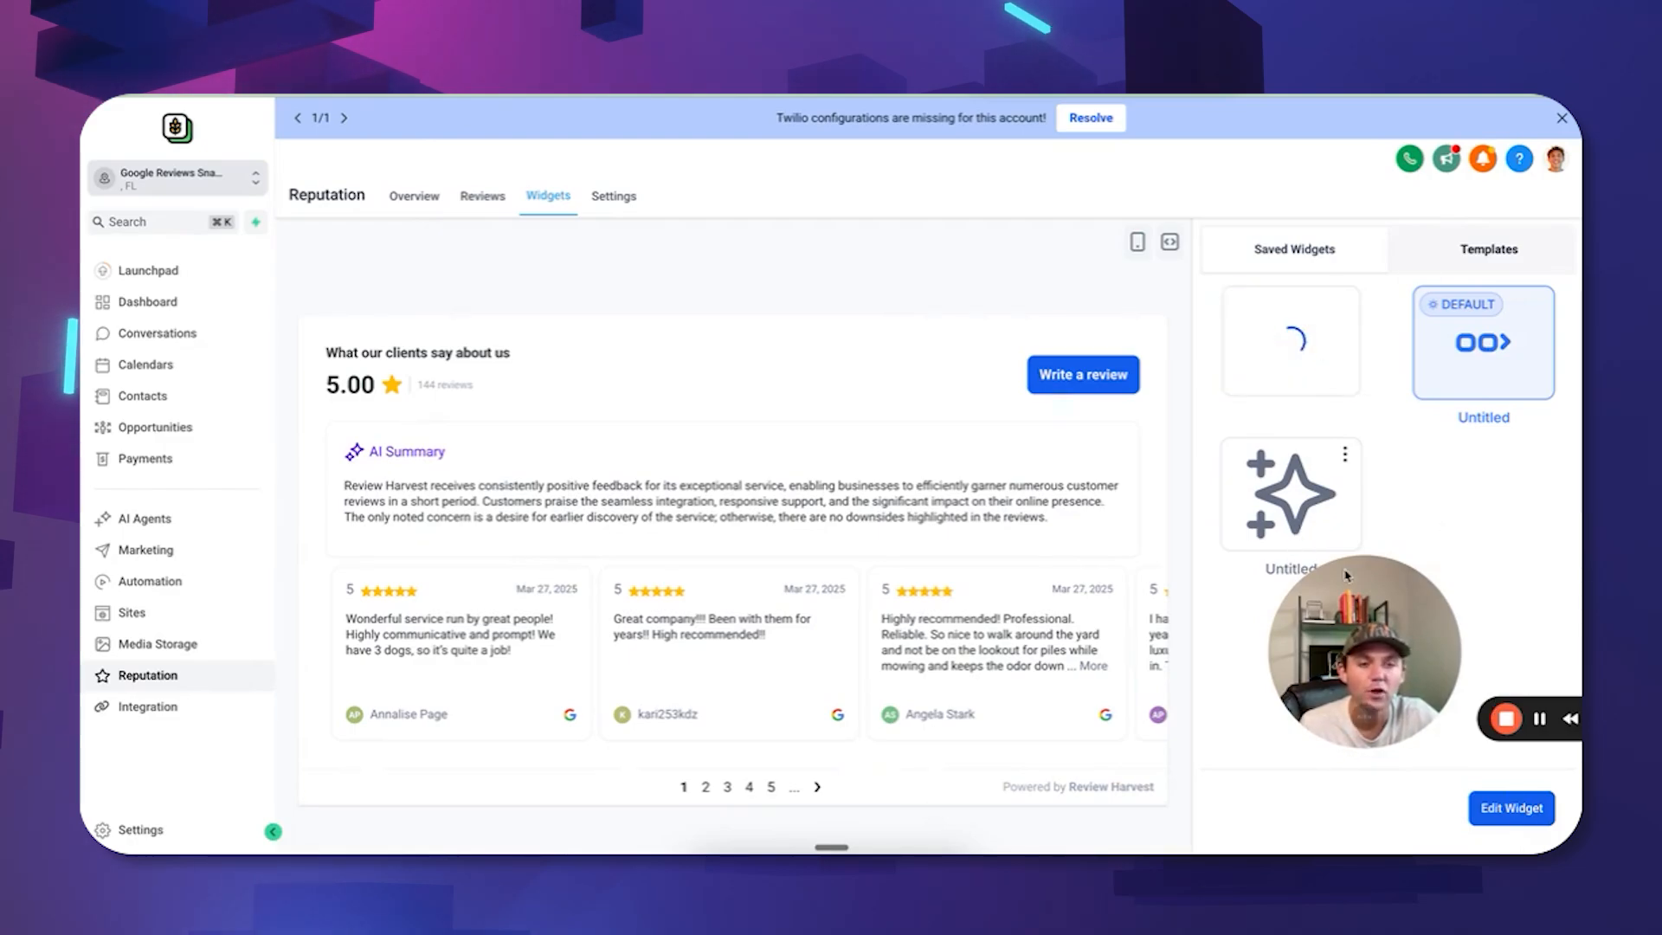
pyautogui.moveTo(1402, 655); pyautogui.dragTo(221, 724)
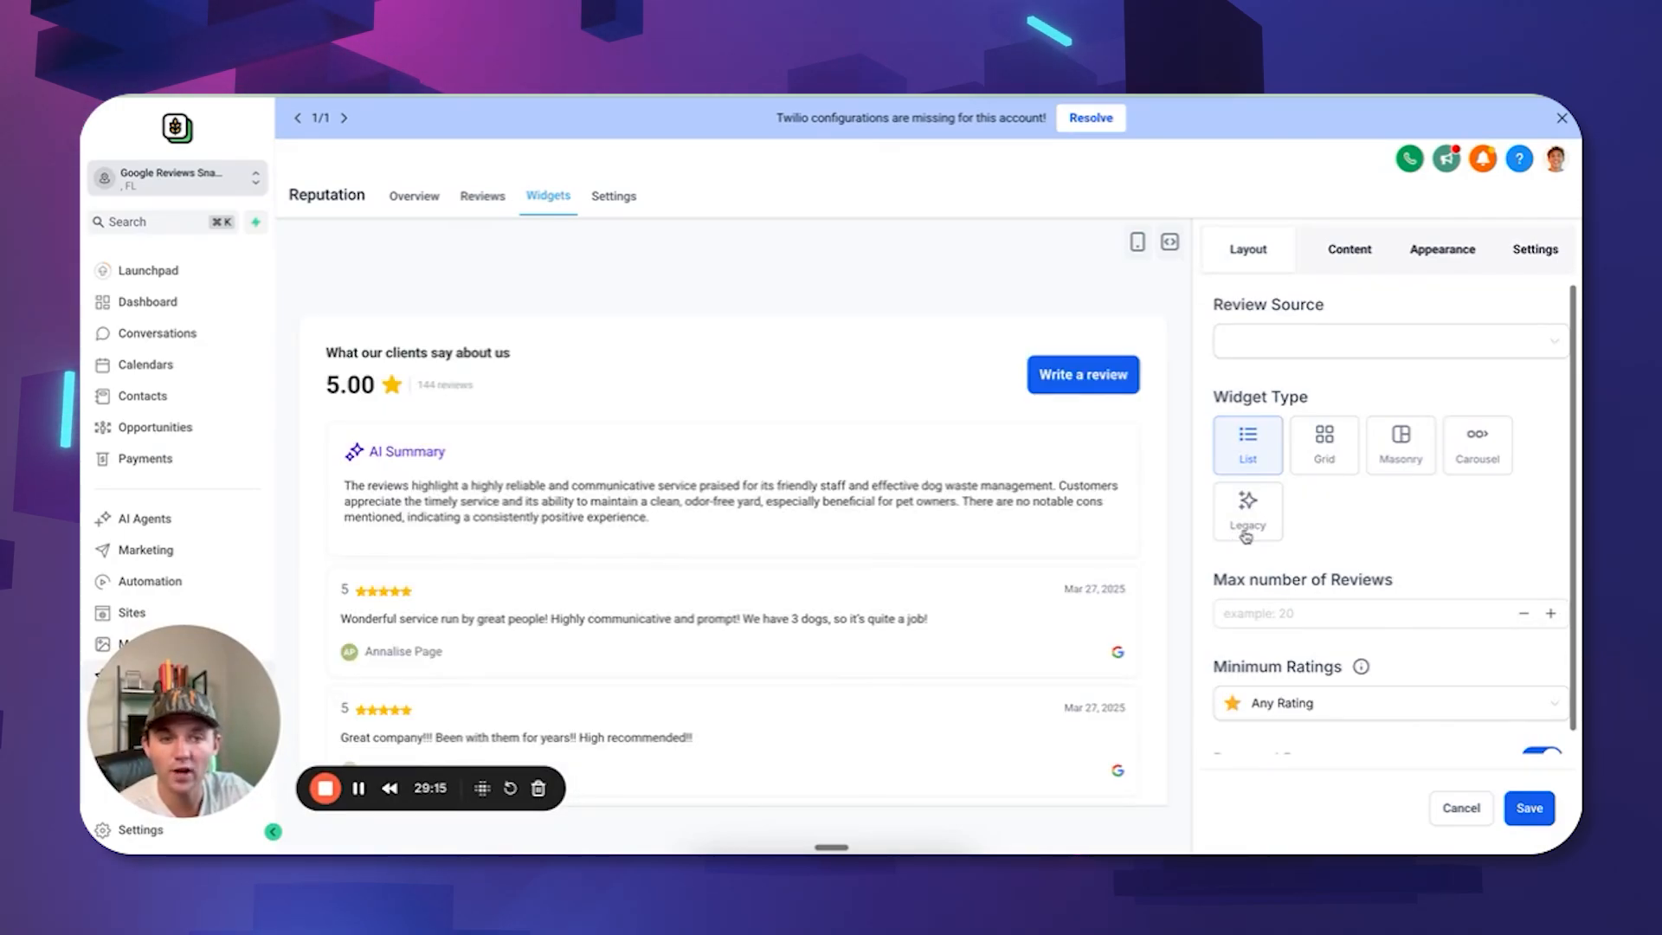
pyautogui.click(1323, 450)
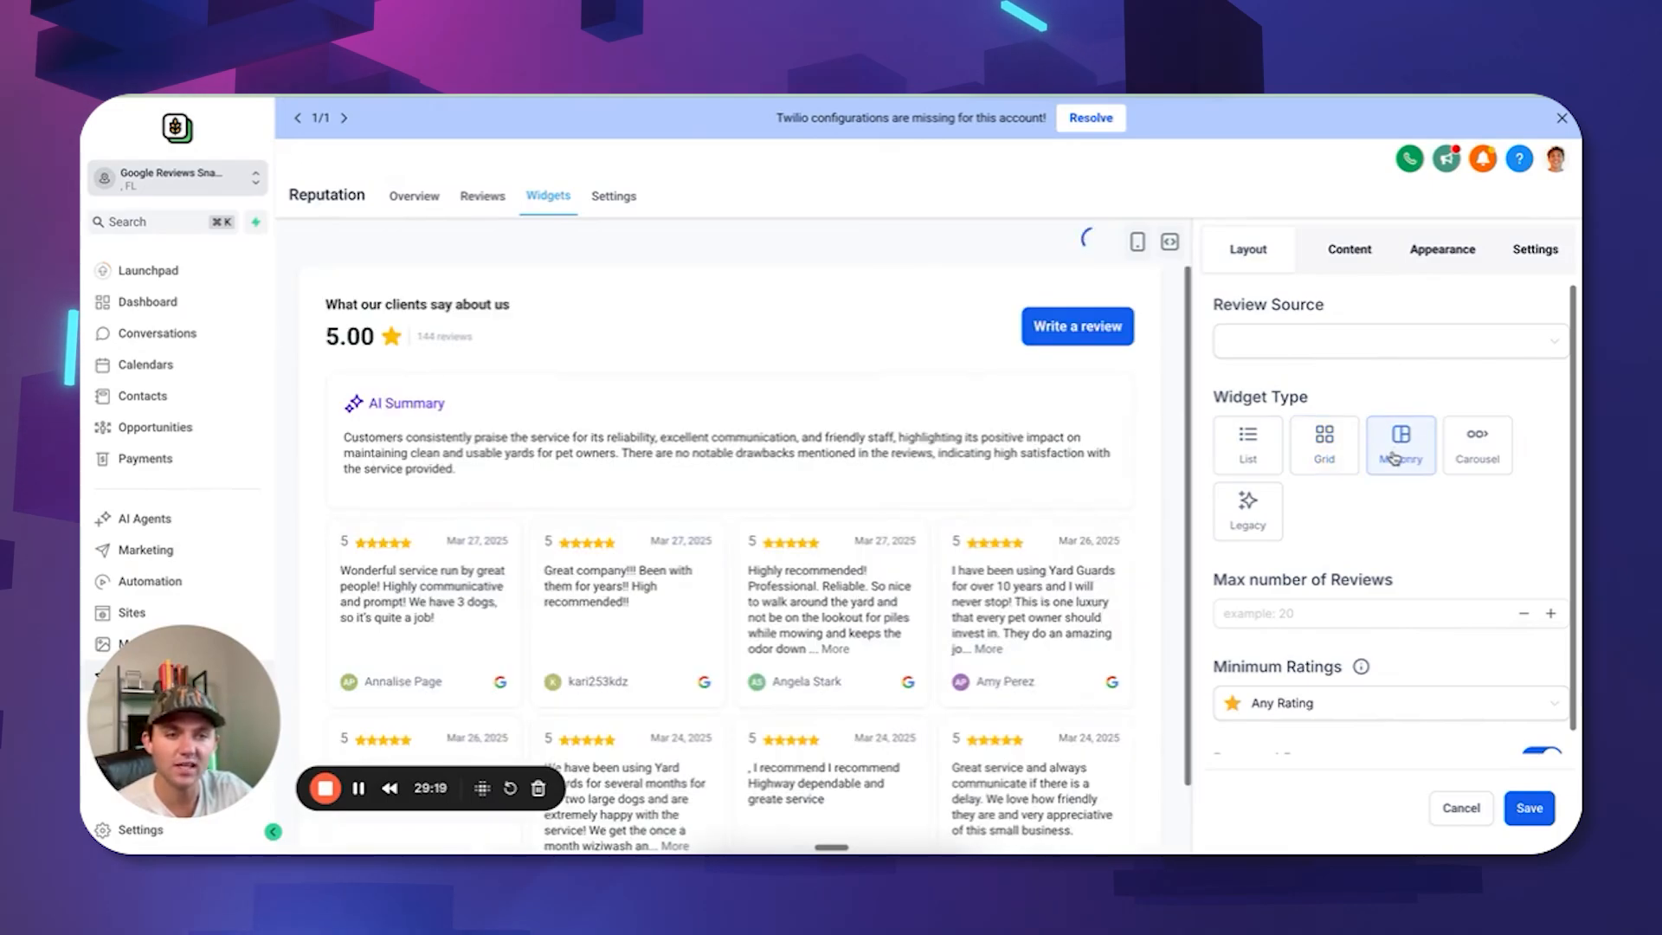
# In the widget Settings, turn off AI Summary and exclude reviews with no description.
pyautogui.click(1439, 250)
pyautogui.scroll(-1, 1346, 342)
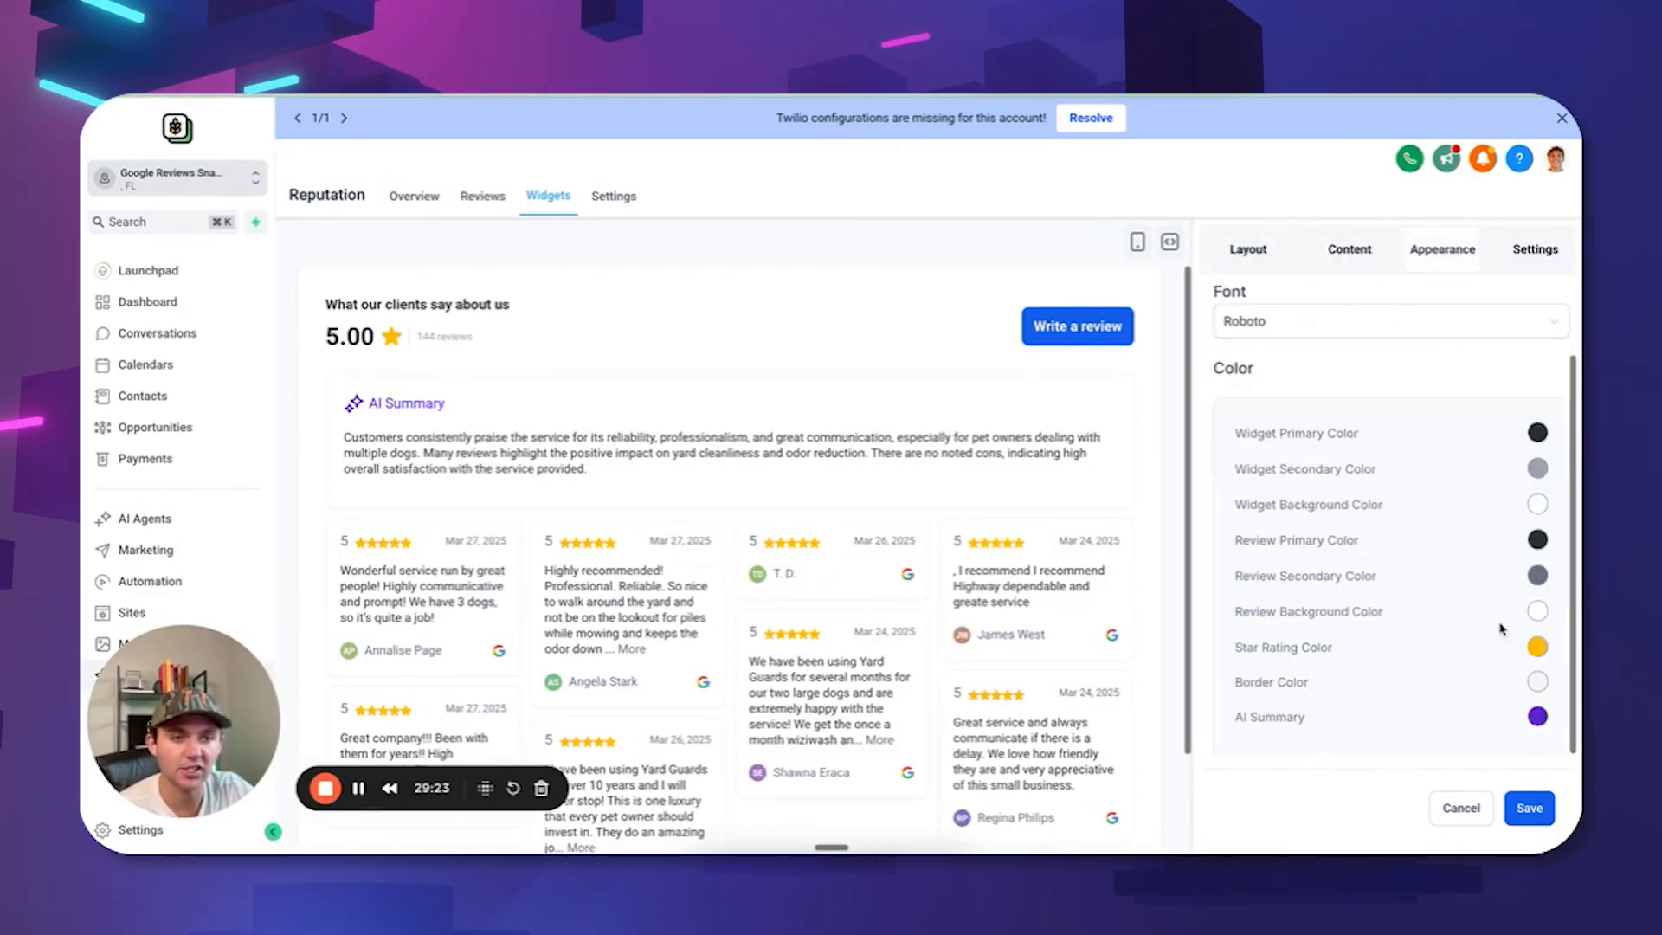
pyautogui.scroll(1, 1389, 294)
pyautogui.click(1531, 251)
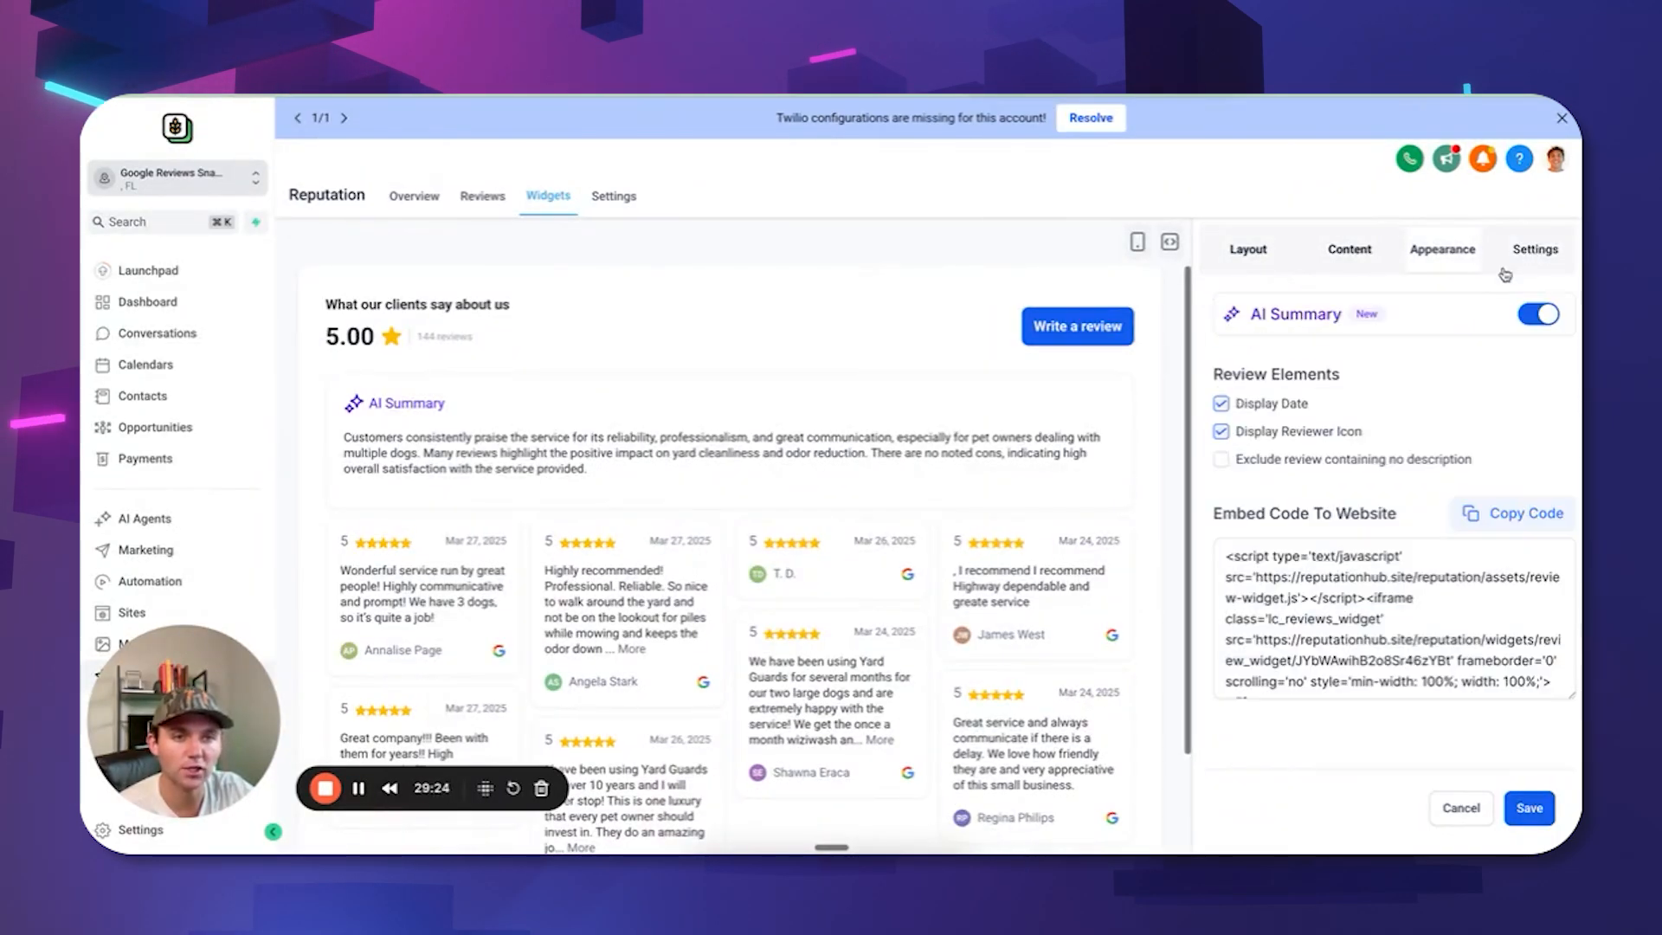
pyautogui.click(1539, 314)
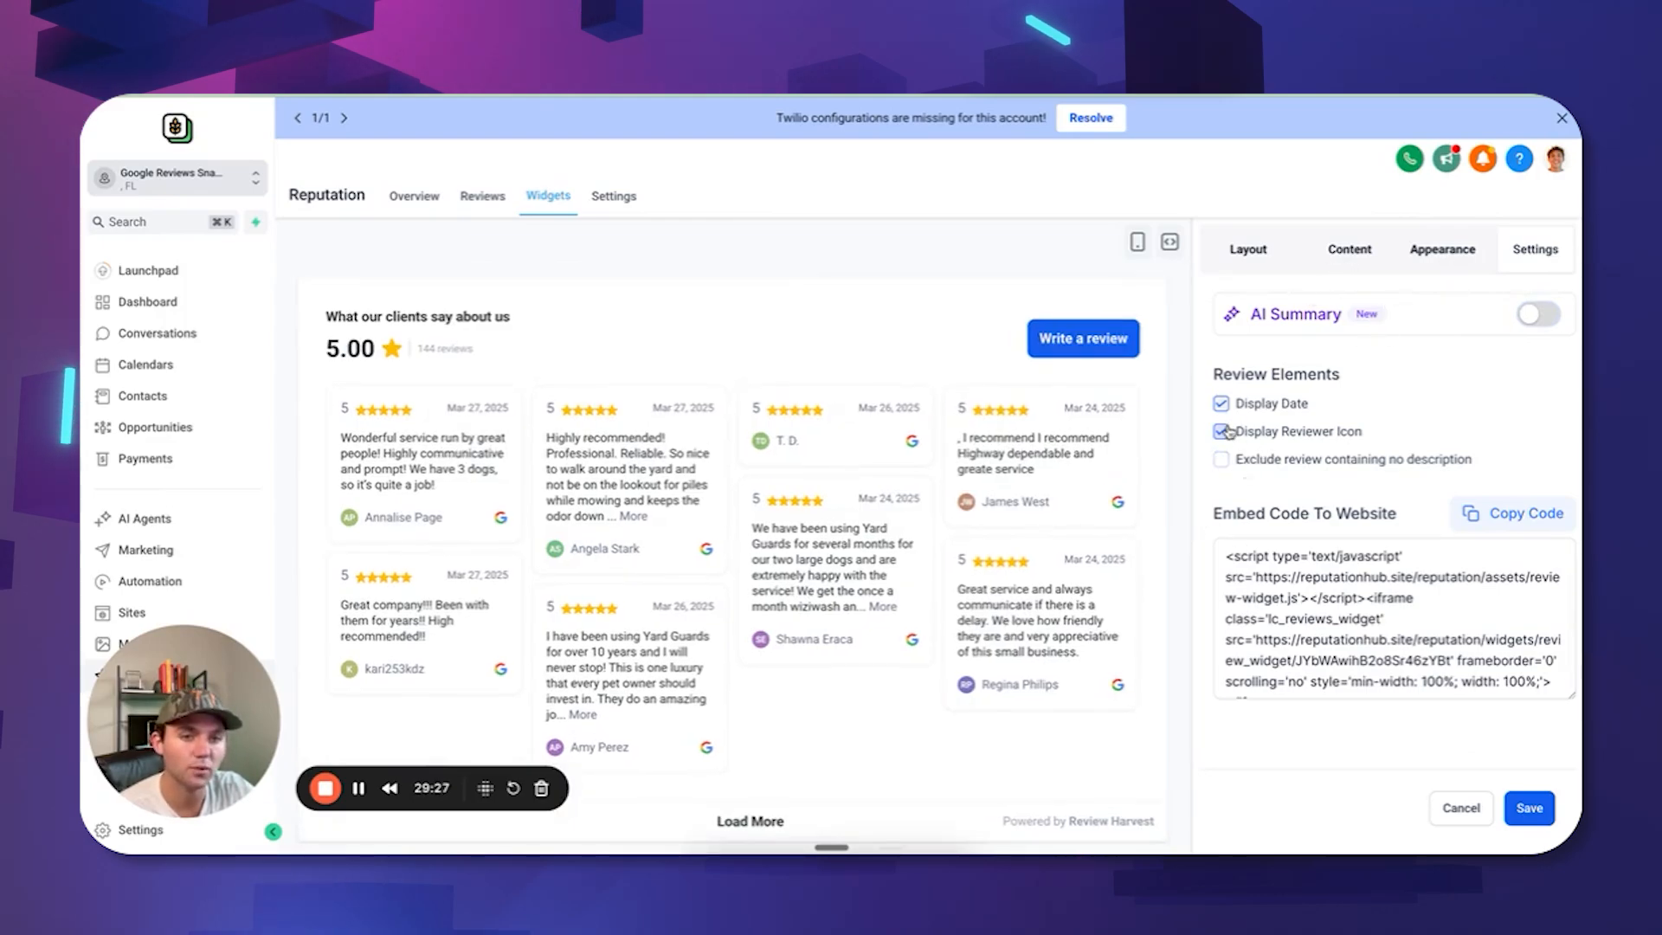
pyautogui.click(1223, 460)
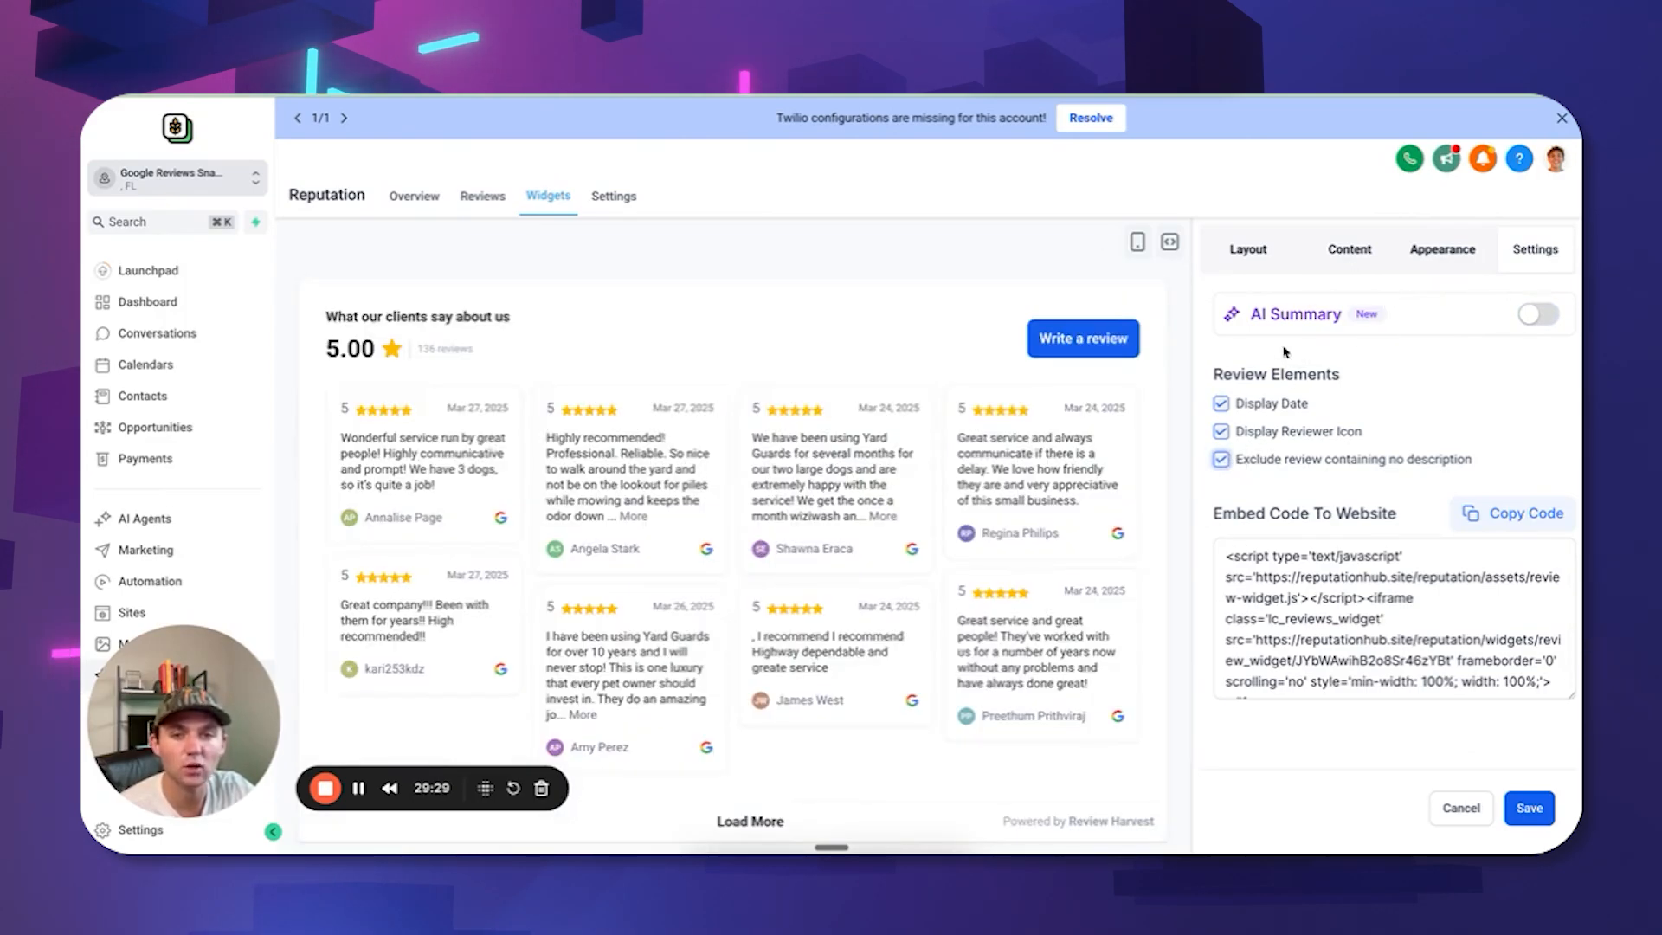
pyautogui.click(1349, 249)
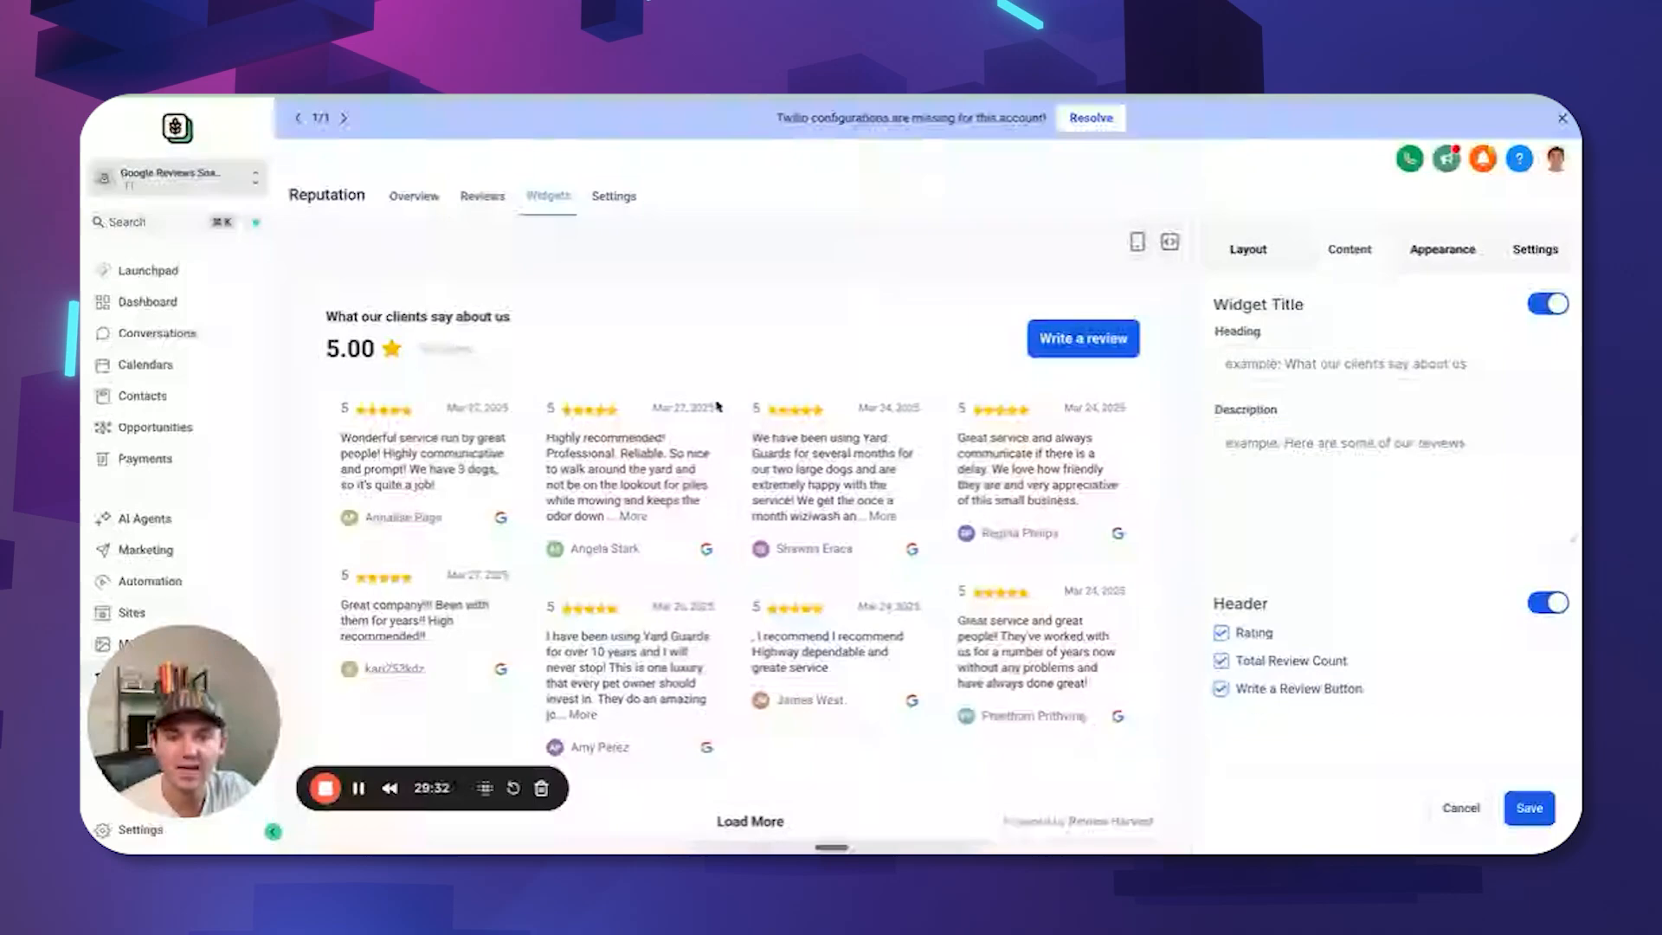
# Save the new review widget under the name 'test'.
pyautogui.click(1530, 808)
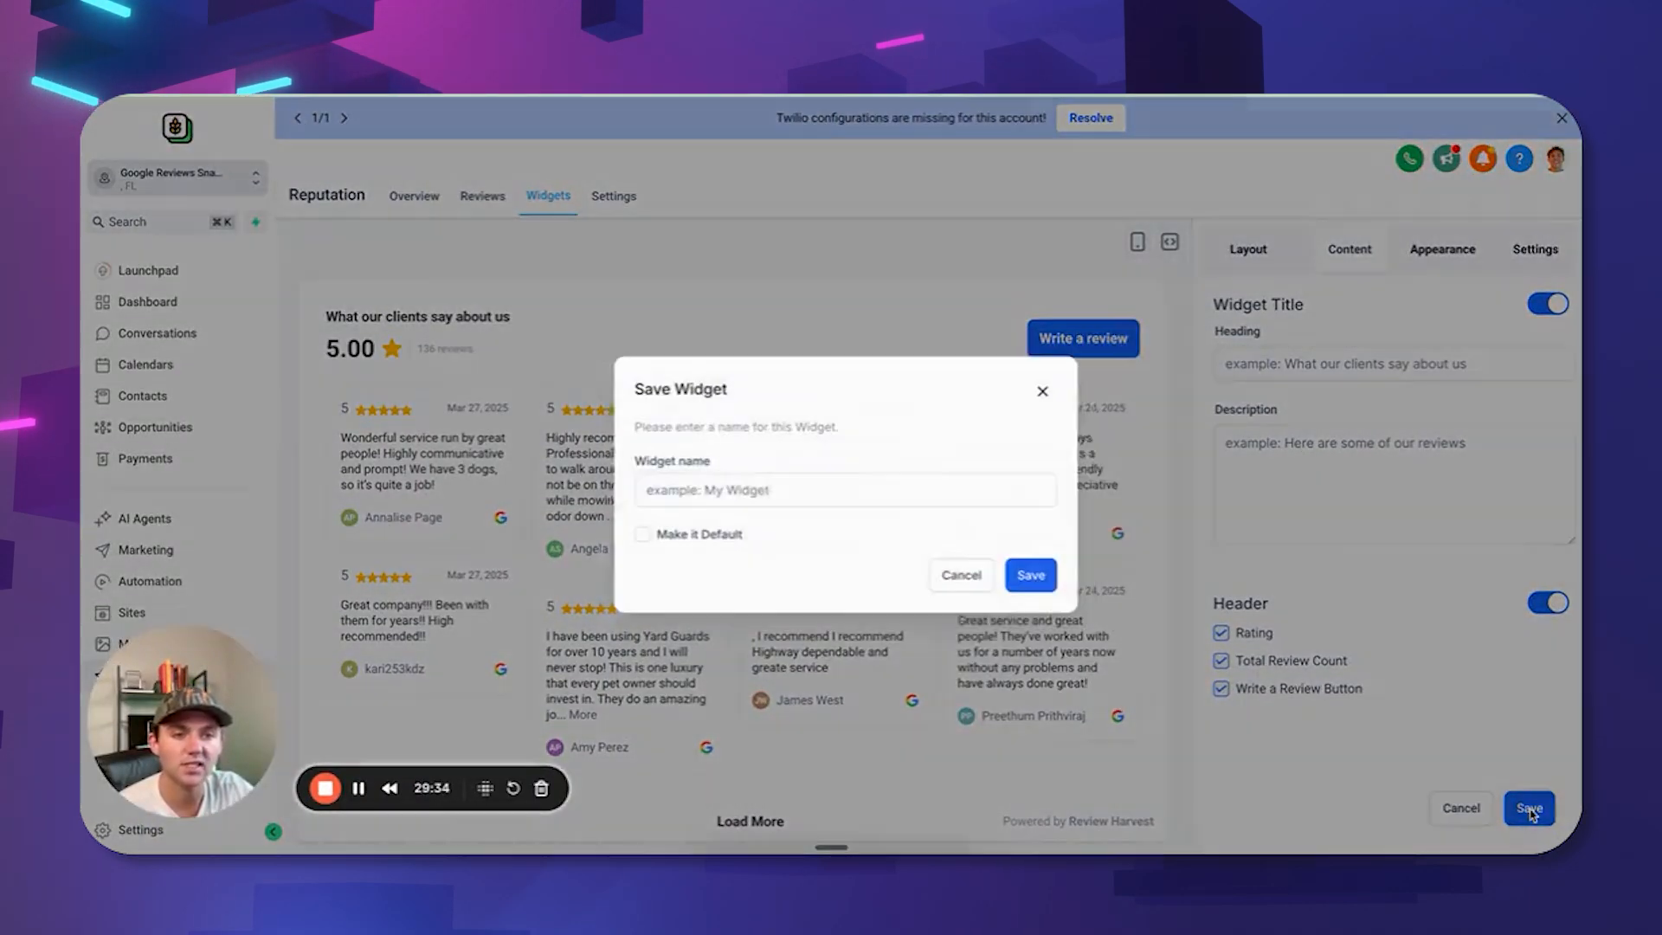
pyautogui.write('test')
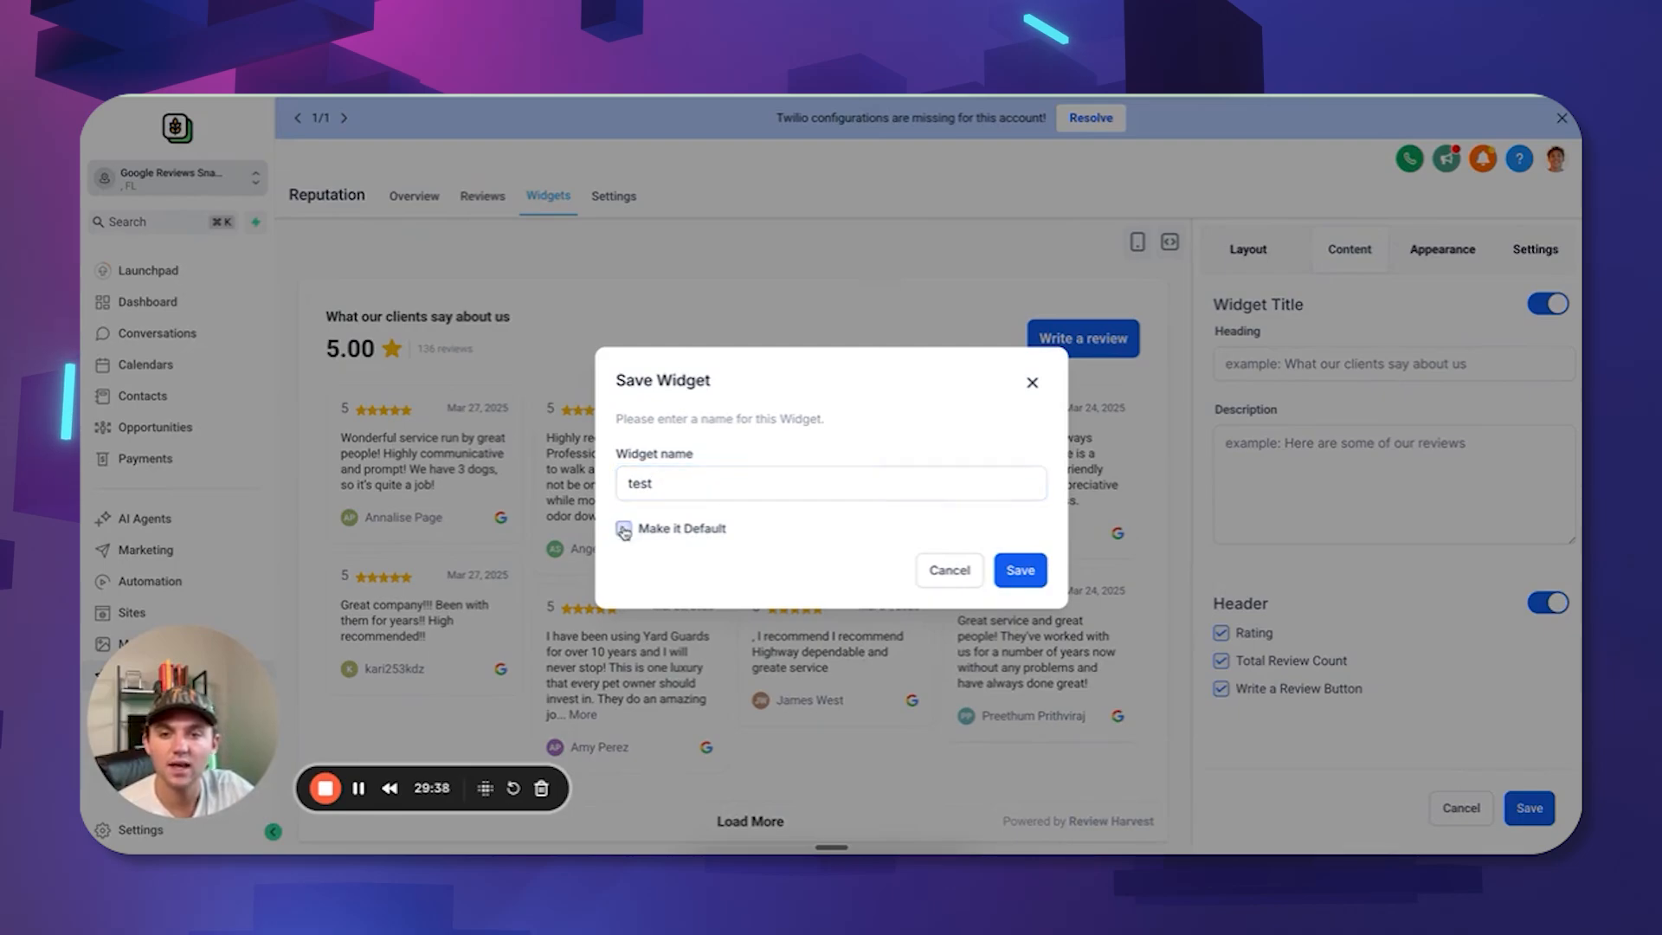
pyautogui.click(1021, 571)
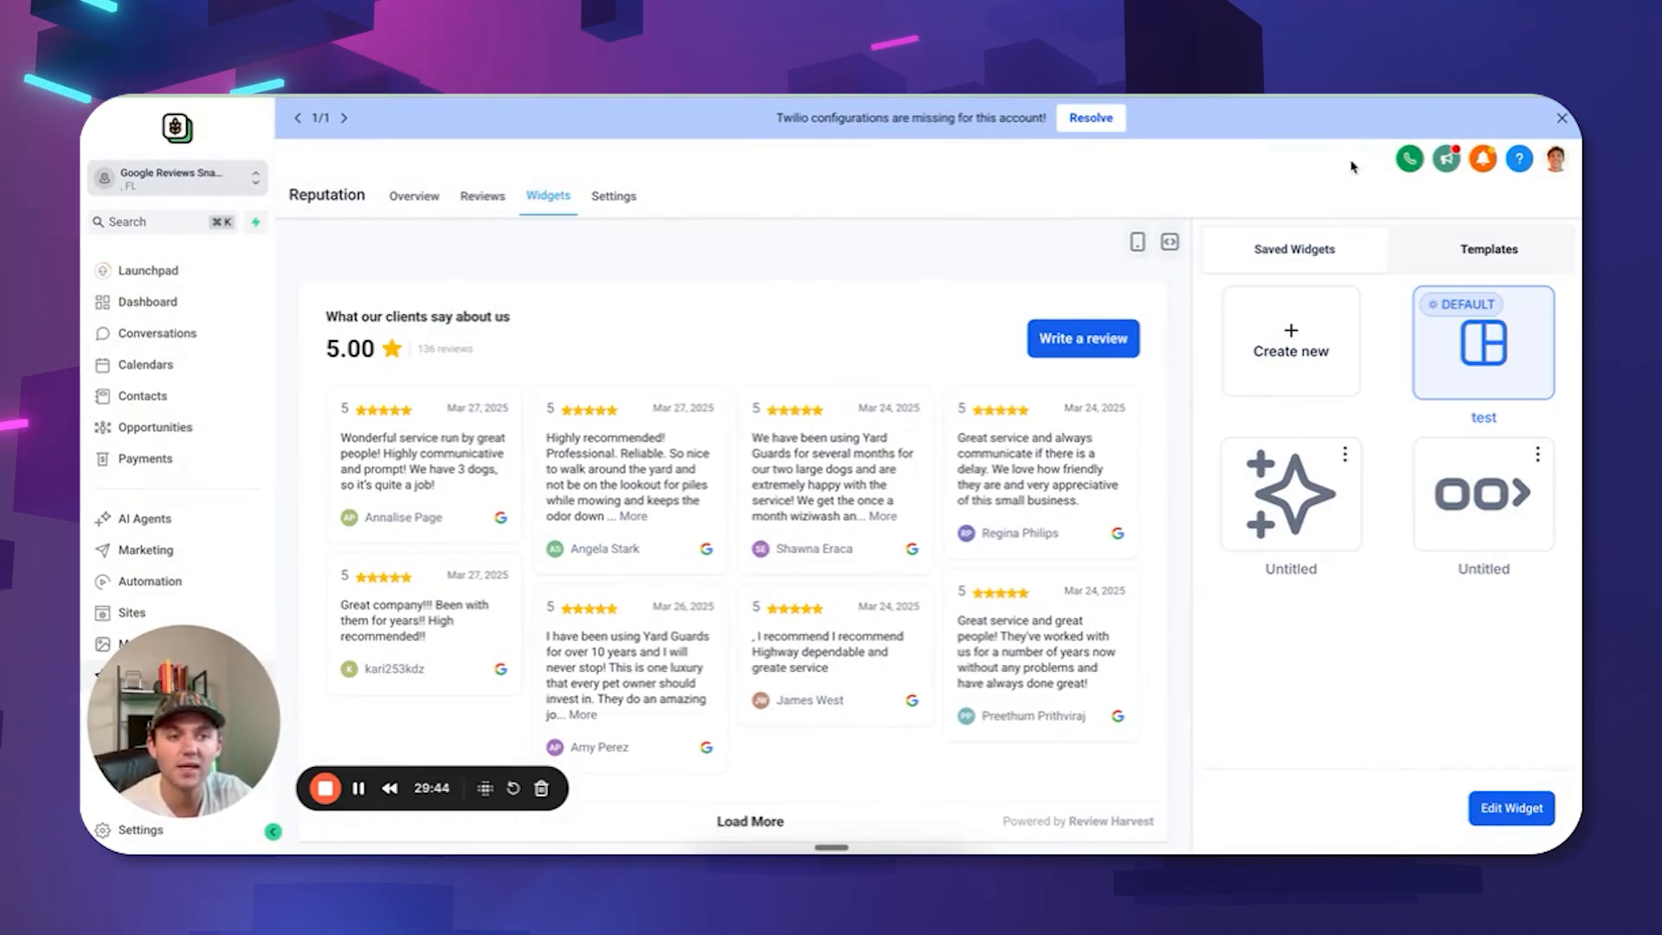
# Copy the widget's embed code, close the Review Widget Code window, and open Contacts.
pyautogui.click(1169, 242)
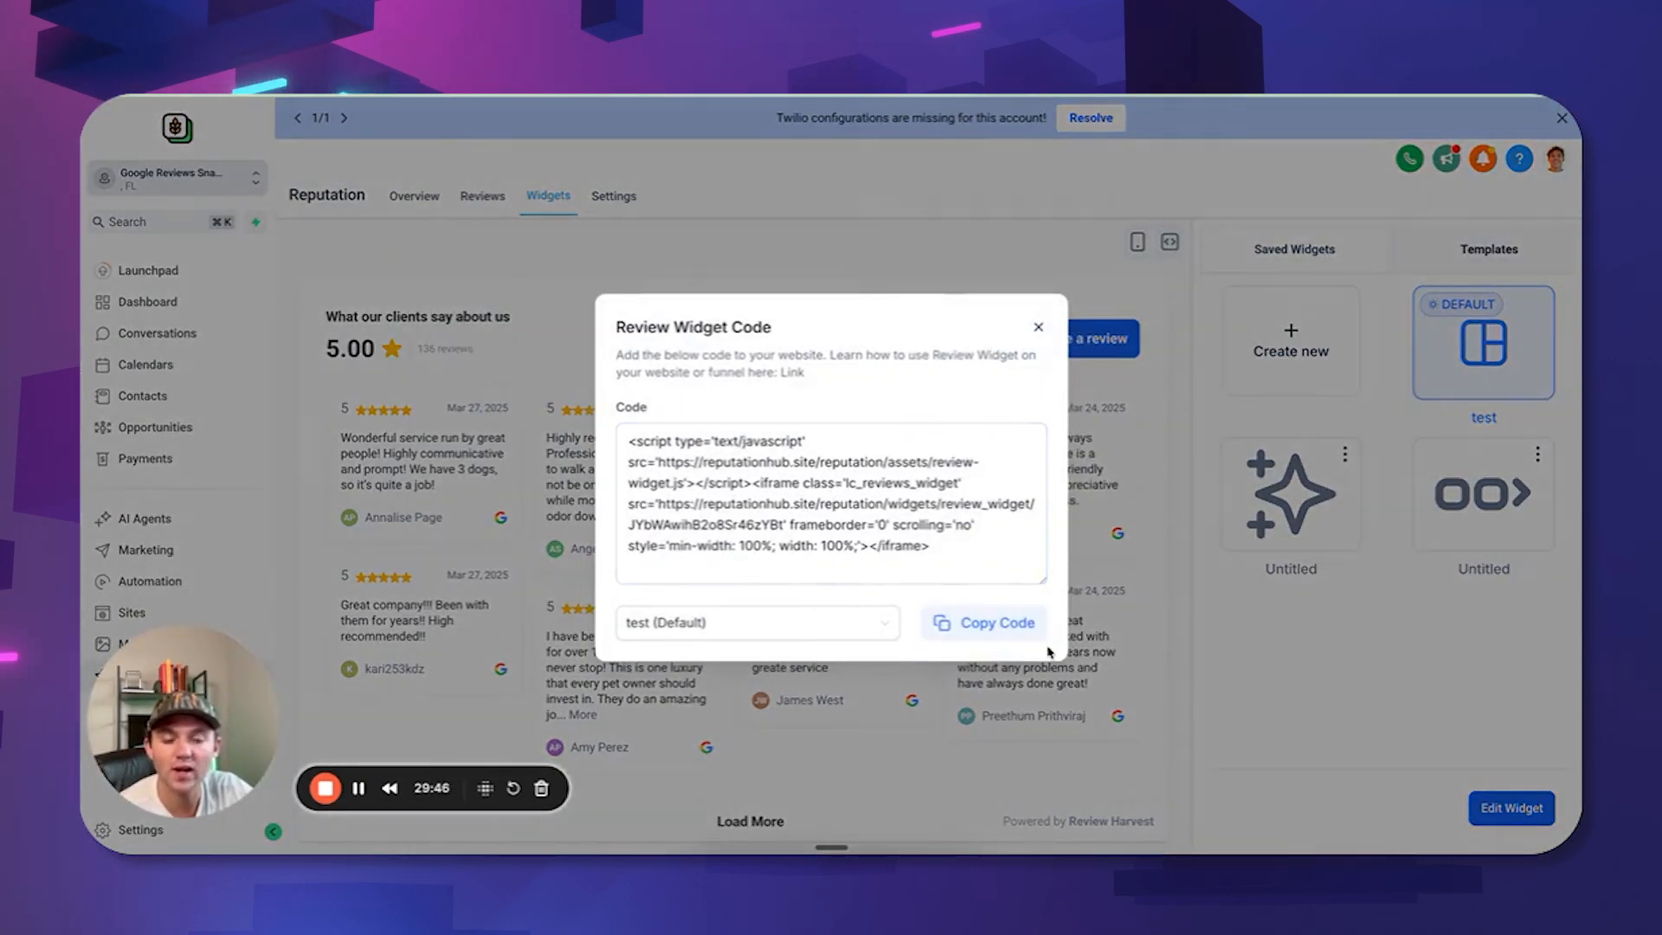
pyautogui.click(1028, 632)
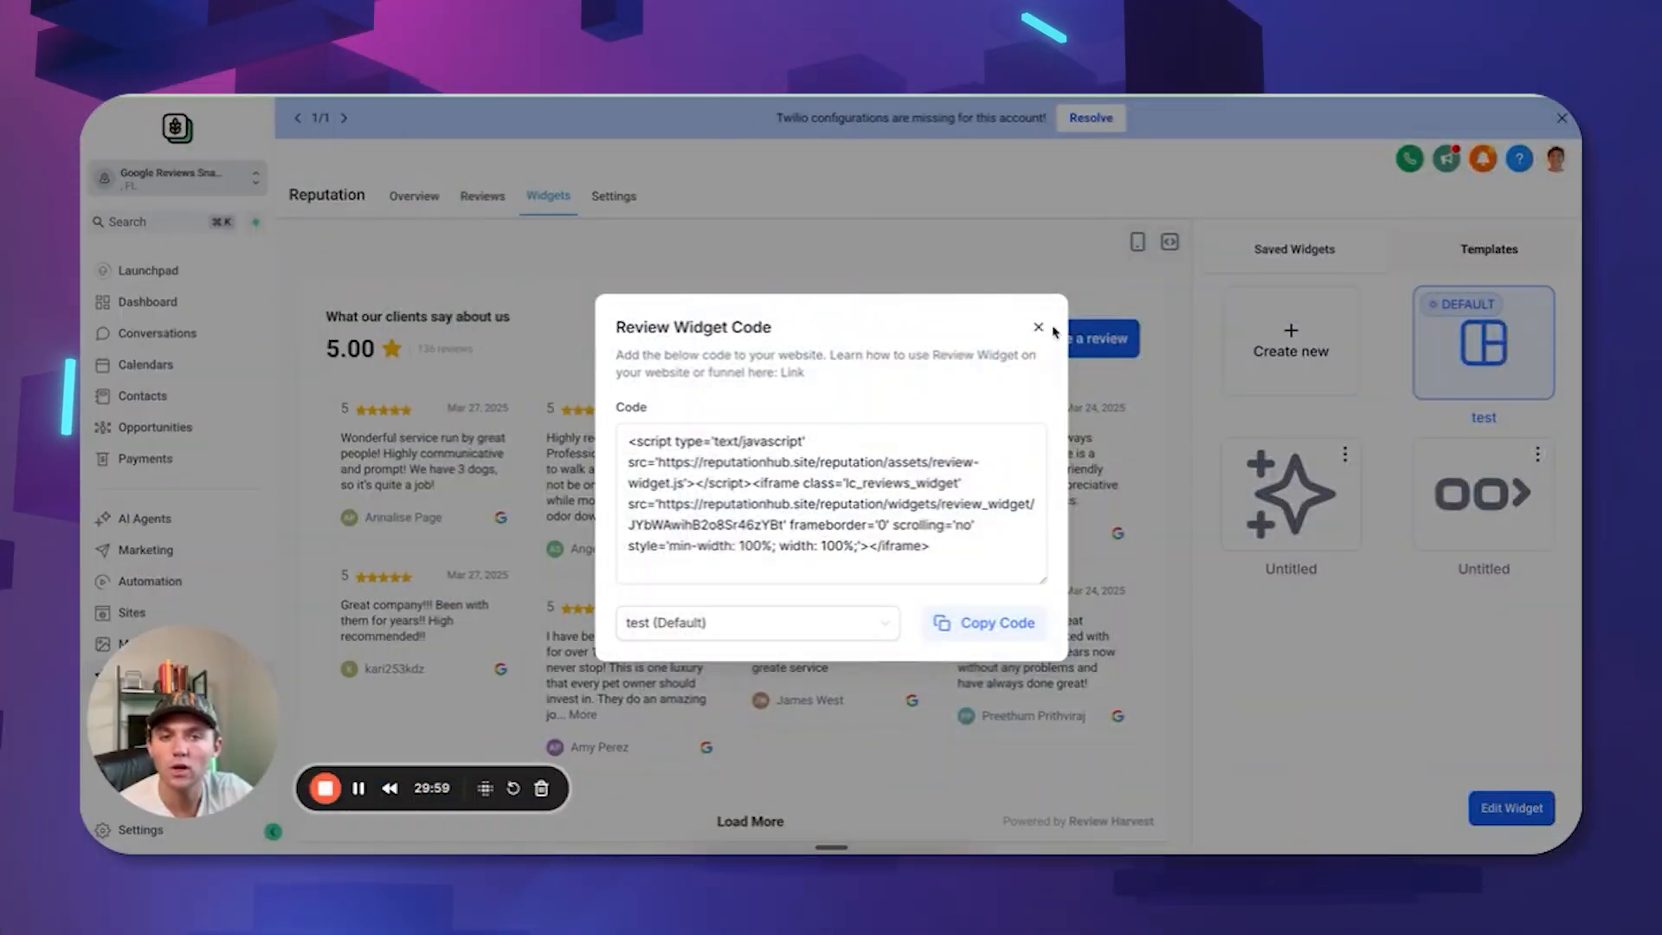
pyautogui.click(1039, 327)
pyautogui.click(142, 396)
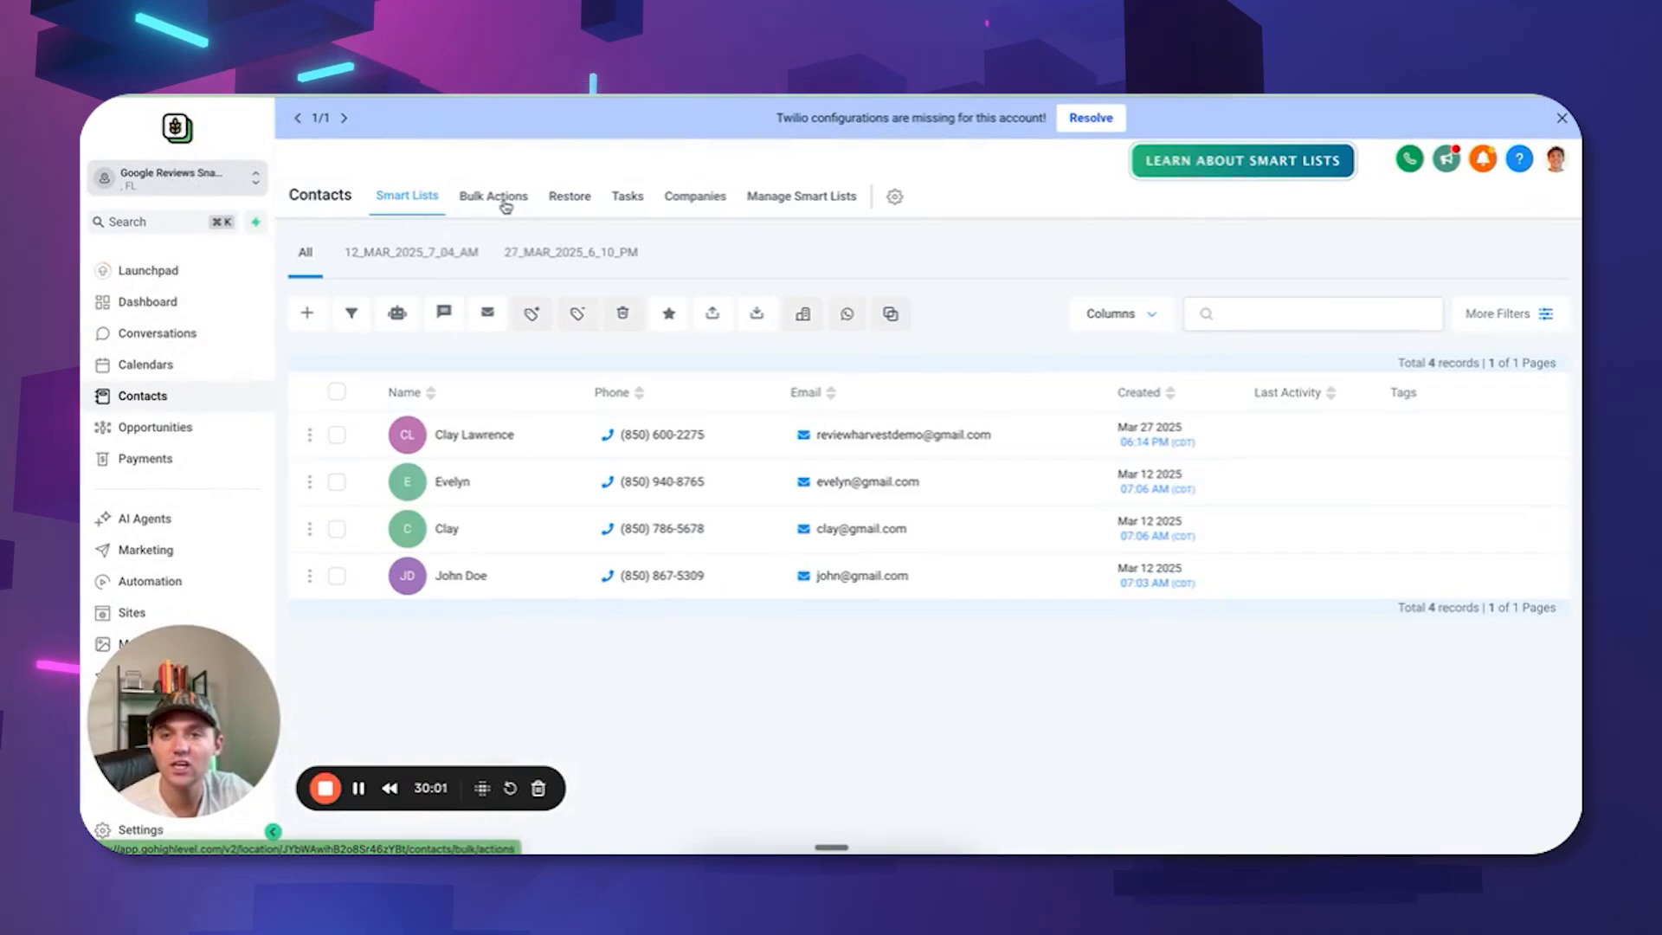
# Select all four contacts in Smart Lists > All and proceed with Add to Automation.
pyautogui.click(506, 201)
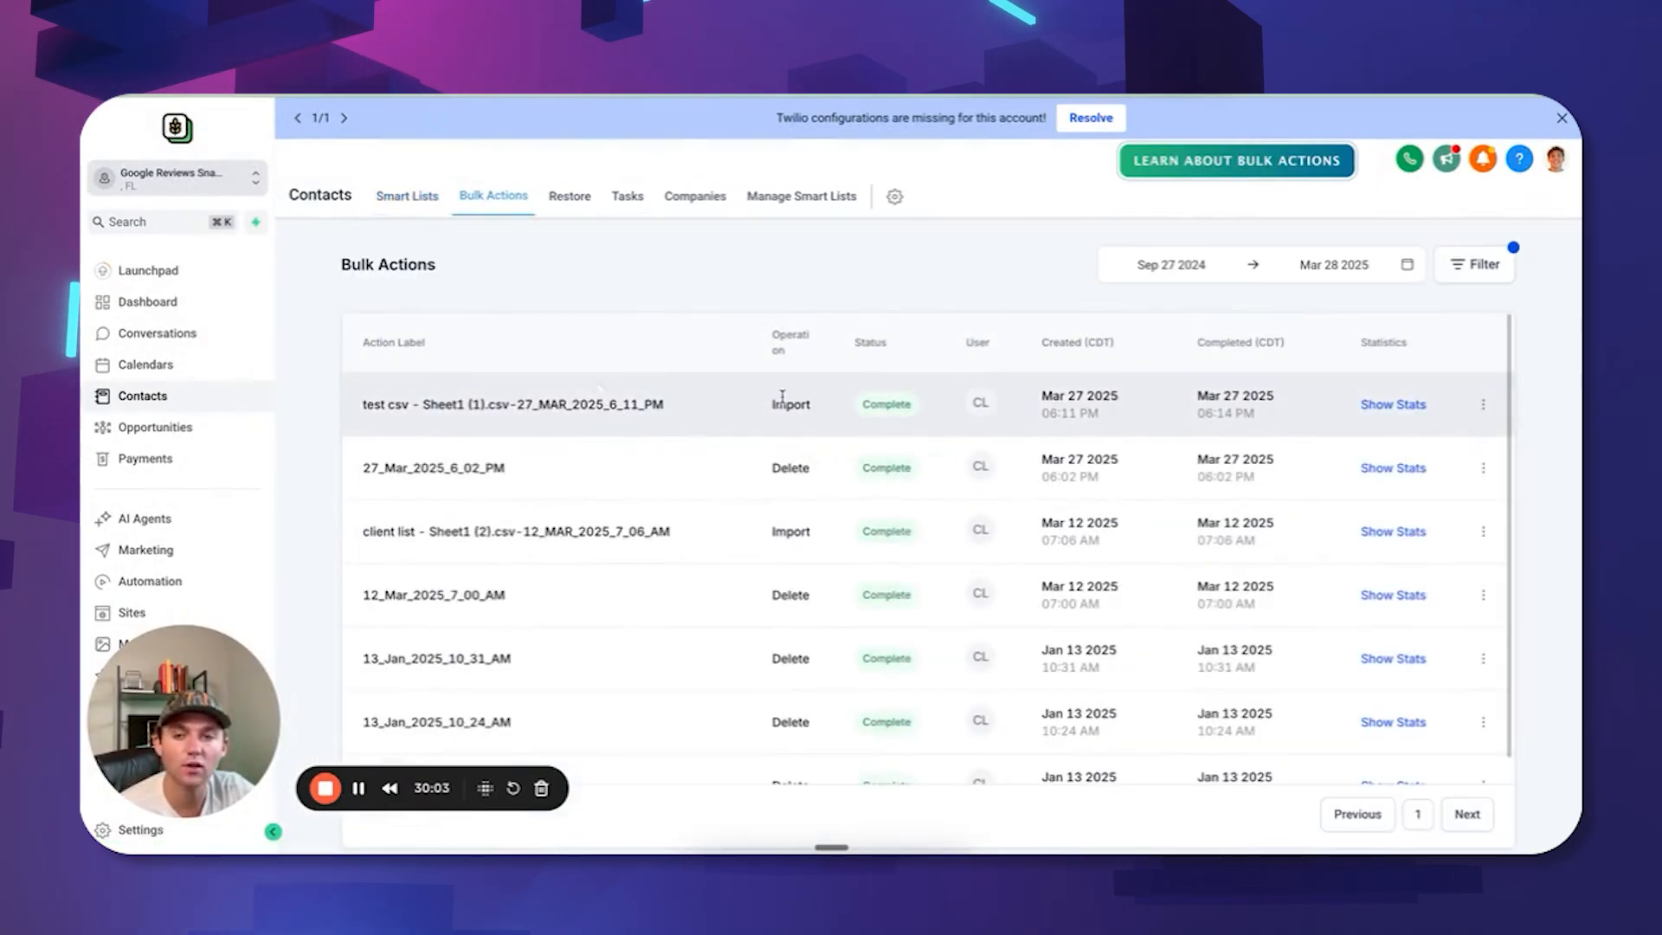
pyautogui.click(405, 196)
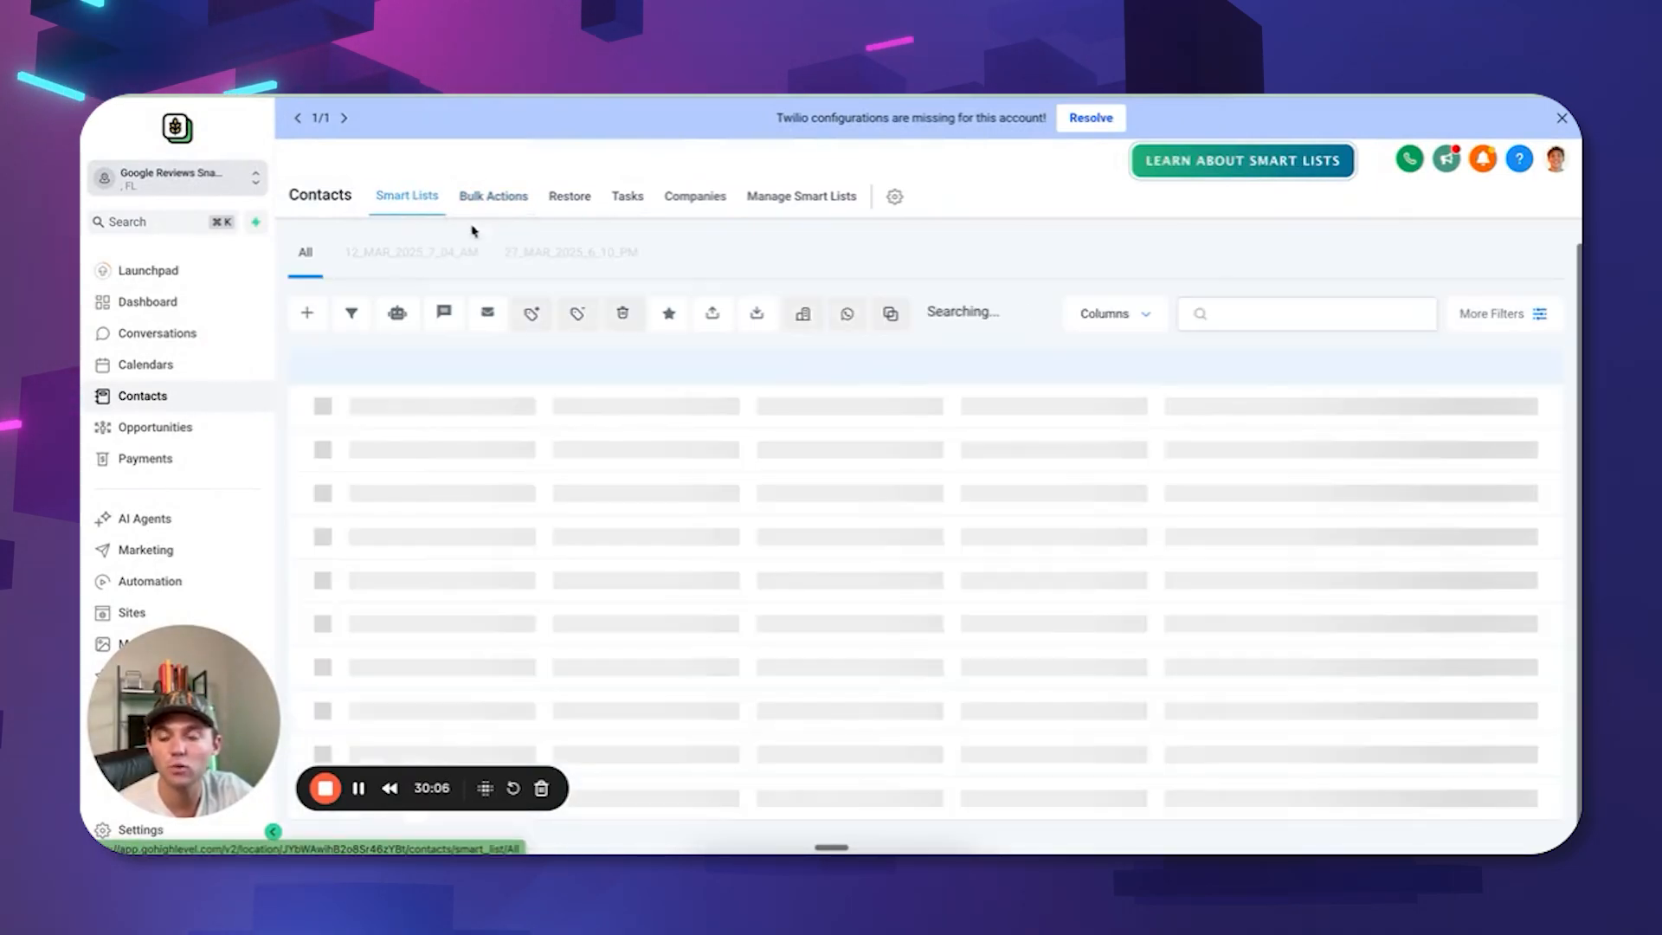
pyautogui.click(592, 257)
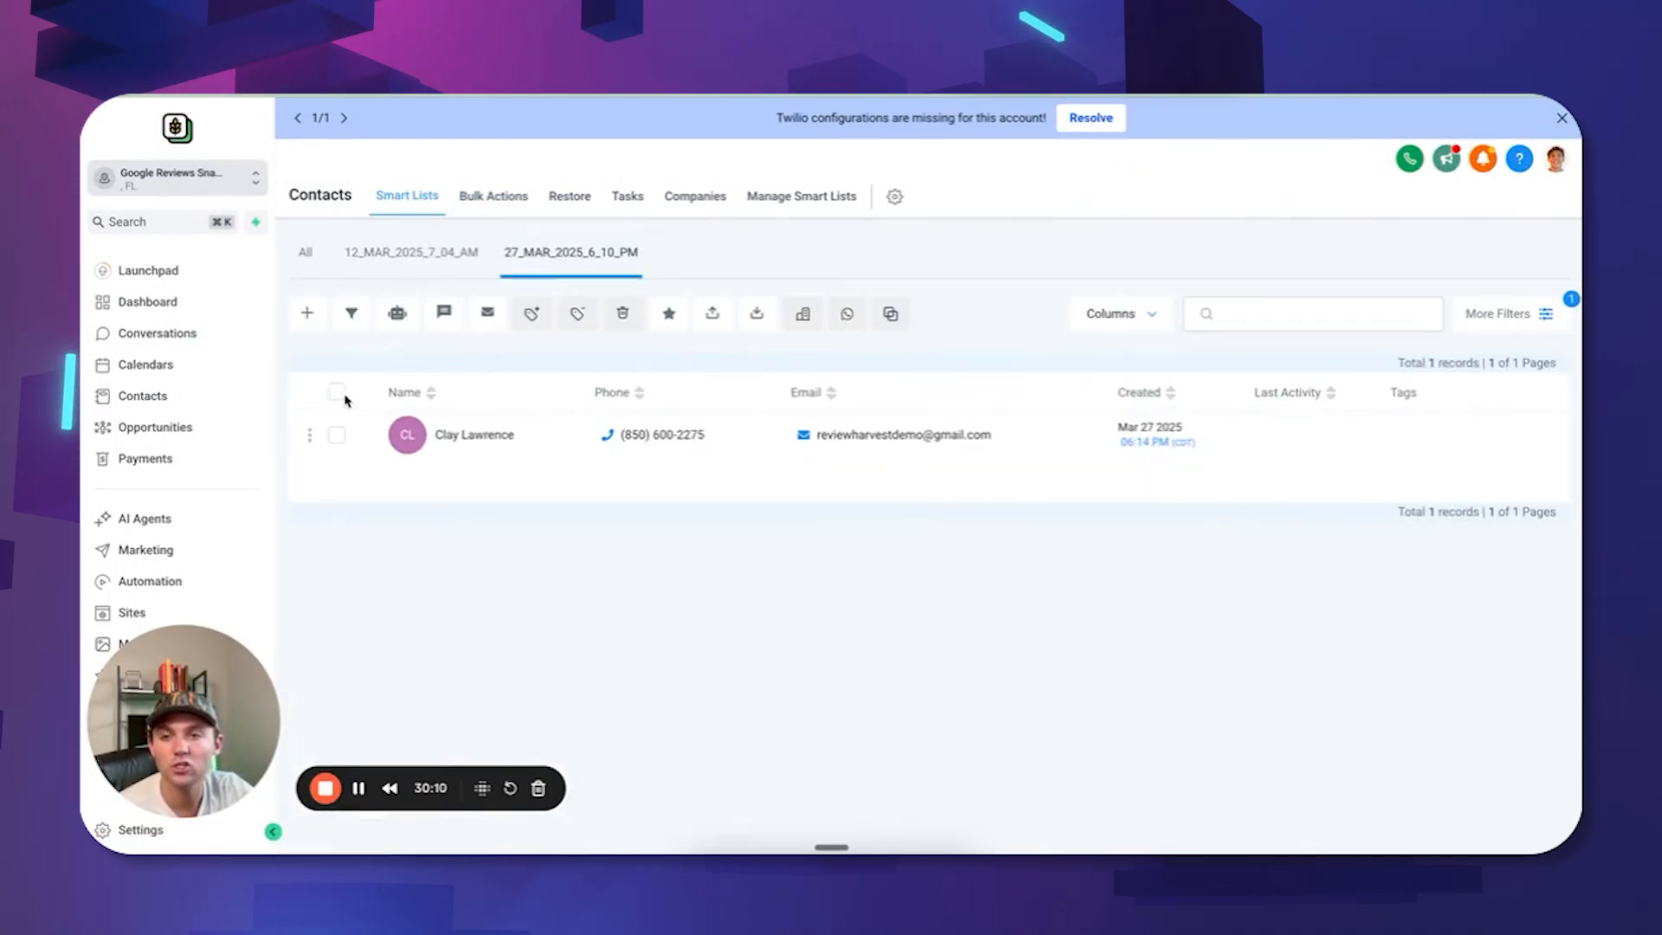
pyautogui.click(305, 252)
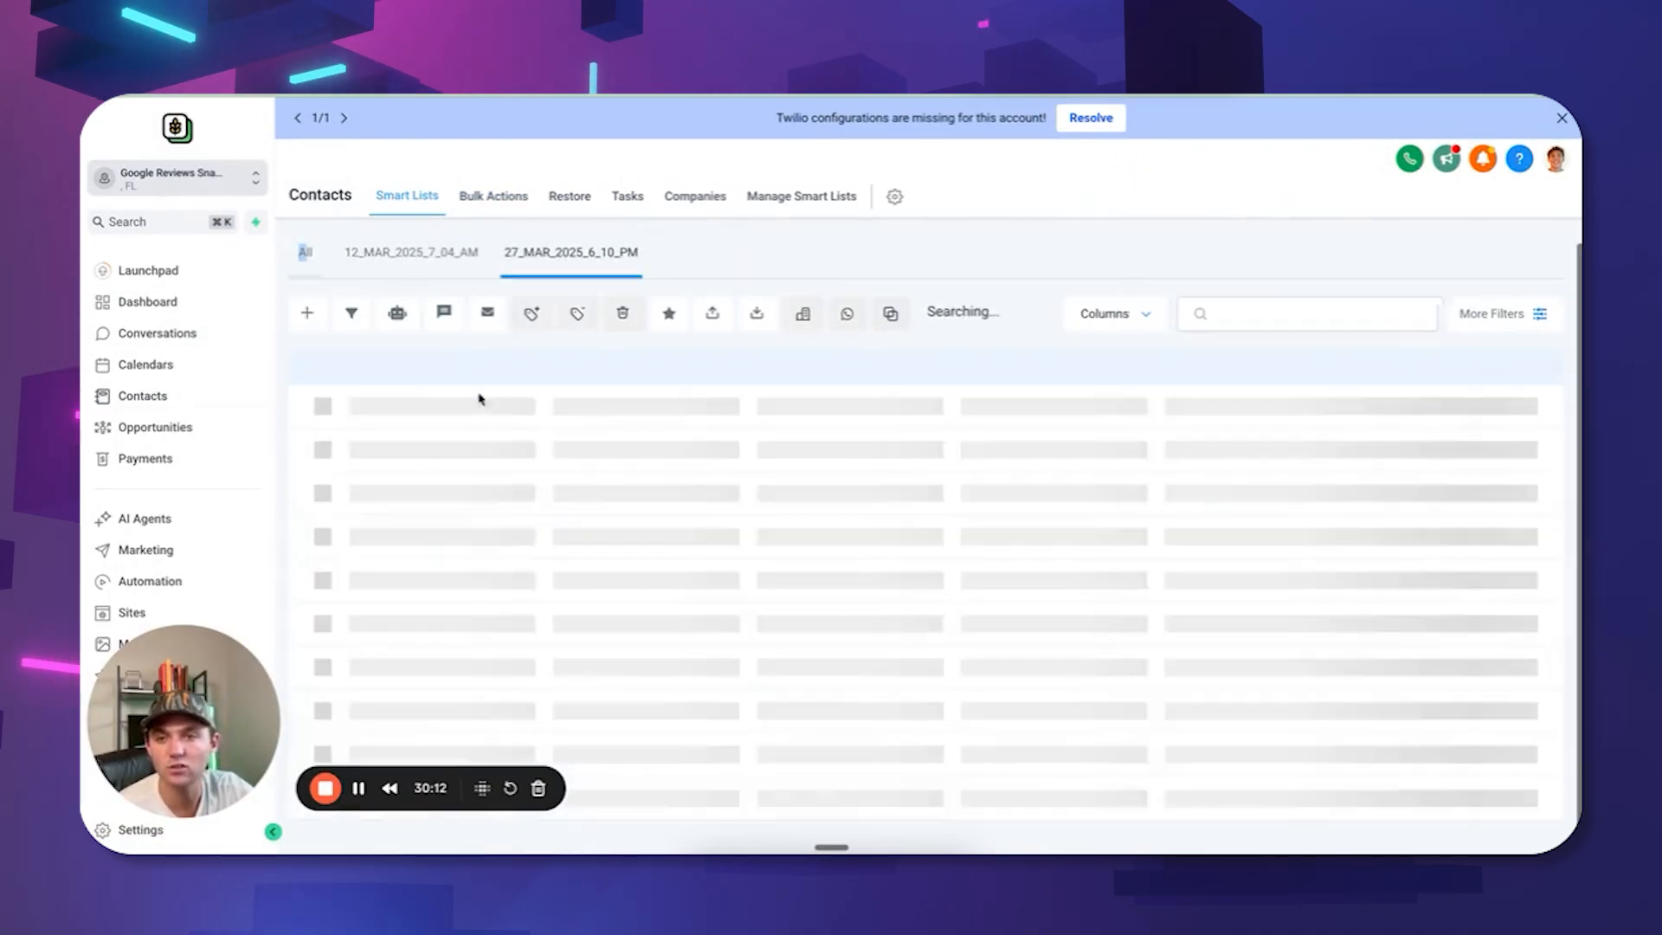
pyautogui.click(336, 392)
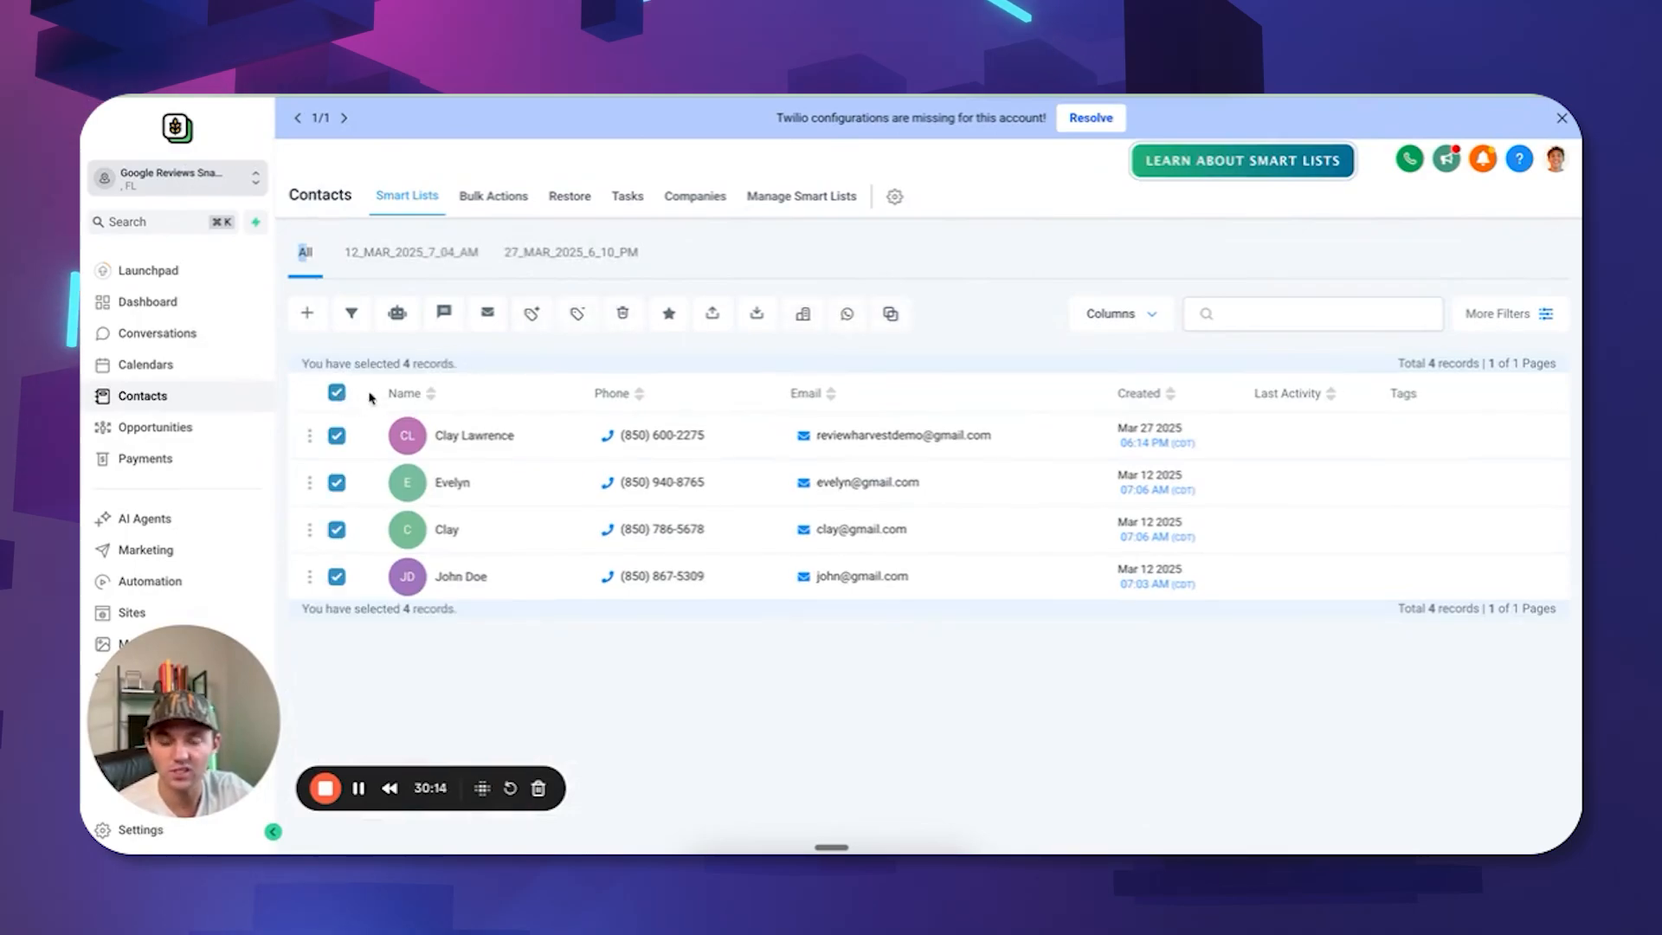
pyautogui.click(401, 315)
pyautogui.click(1054, 439)
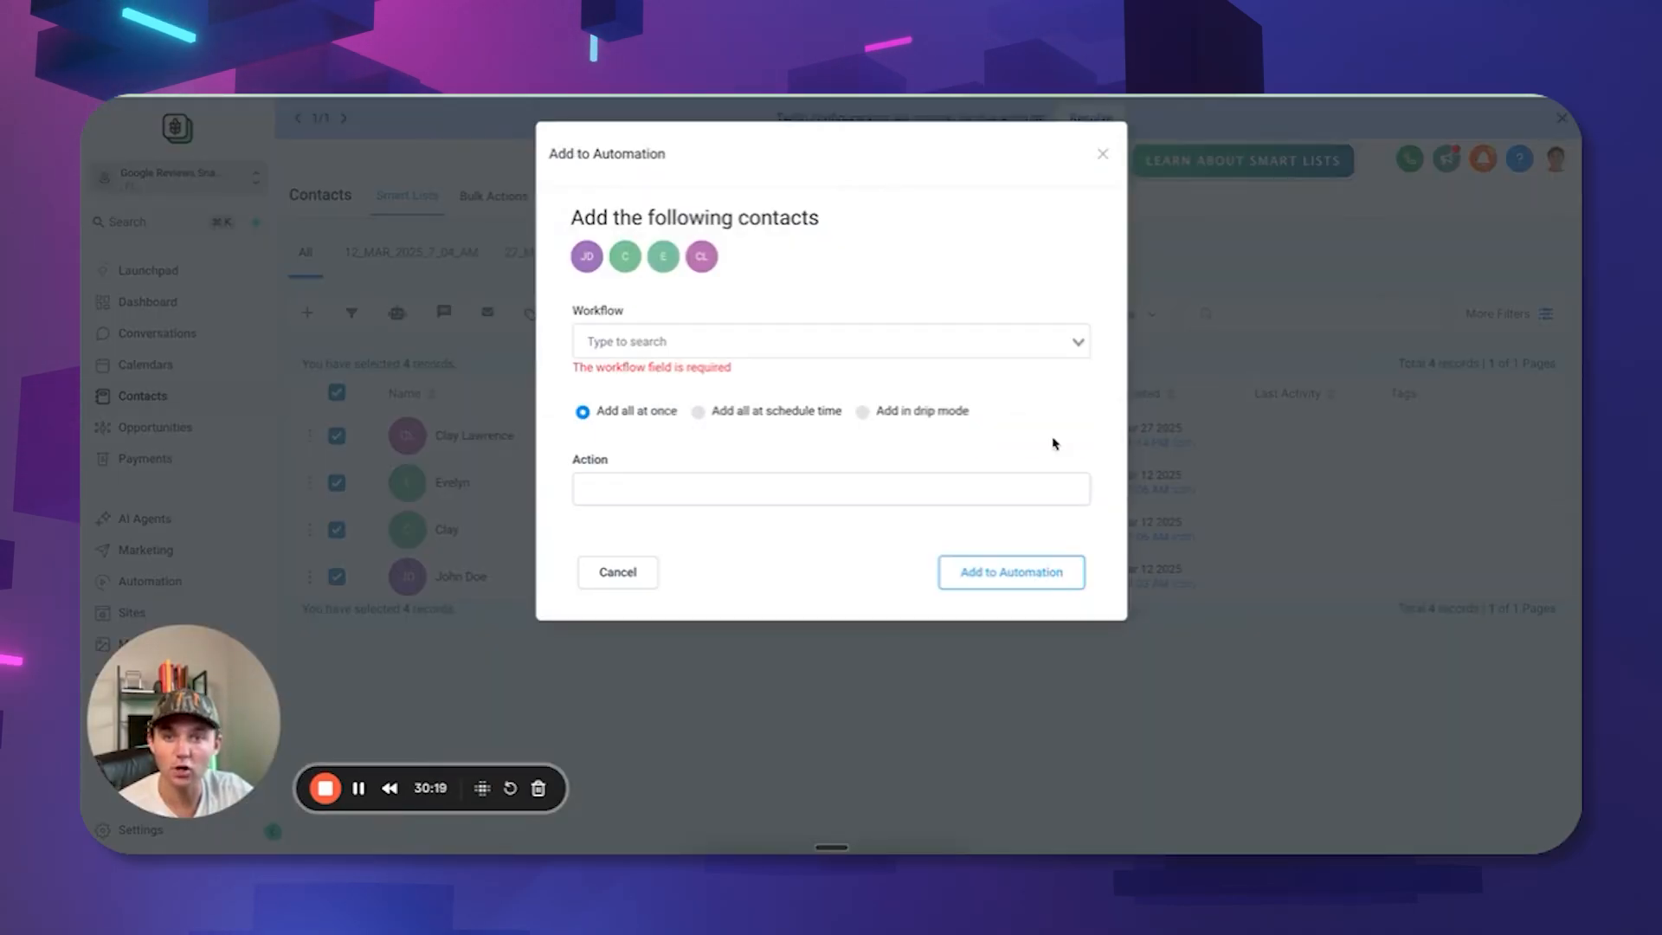
# Choose 01. Review Reactivation in drip mode with the action label Google Review System.
pyautogui.click(938, 339)
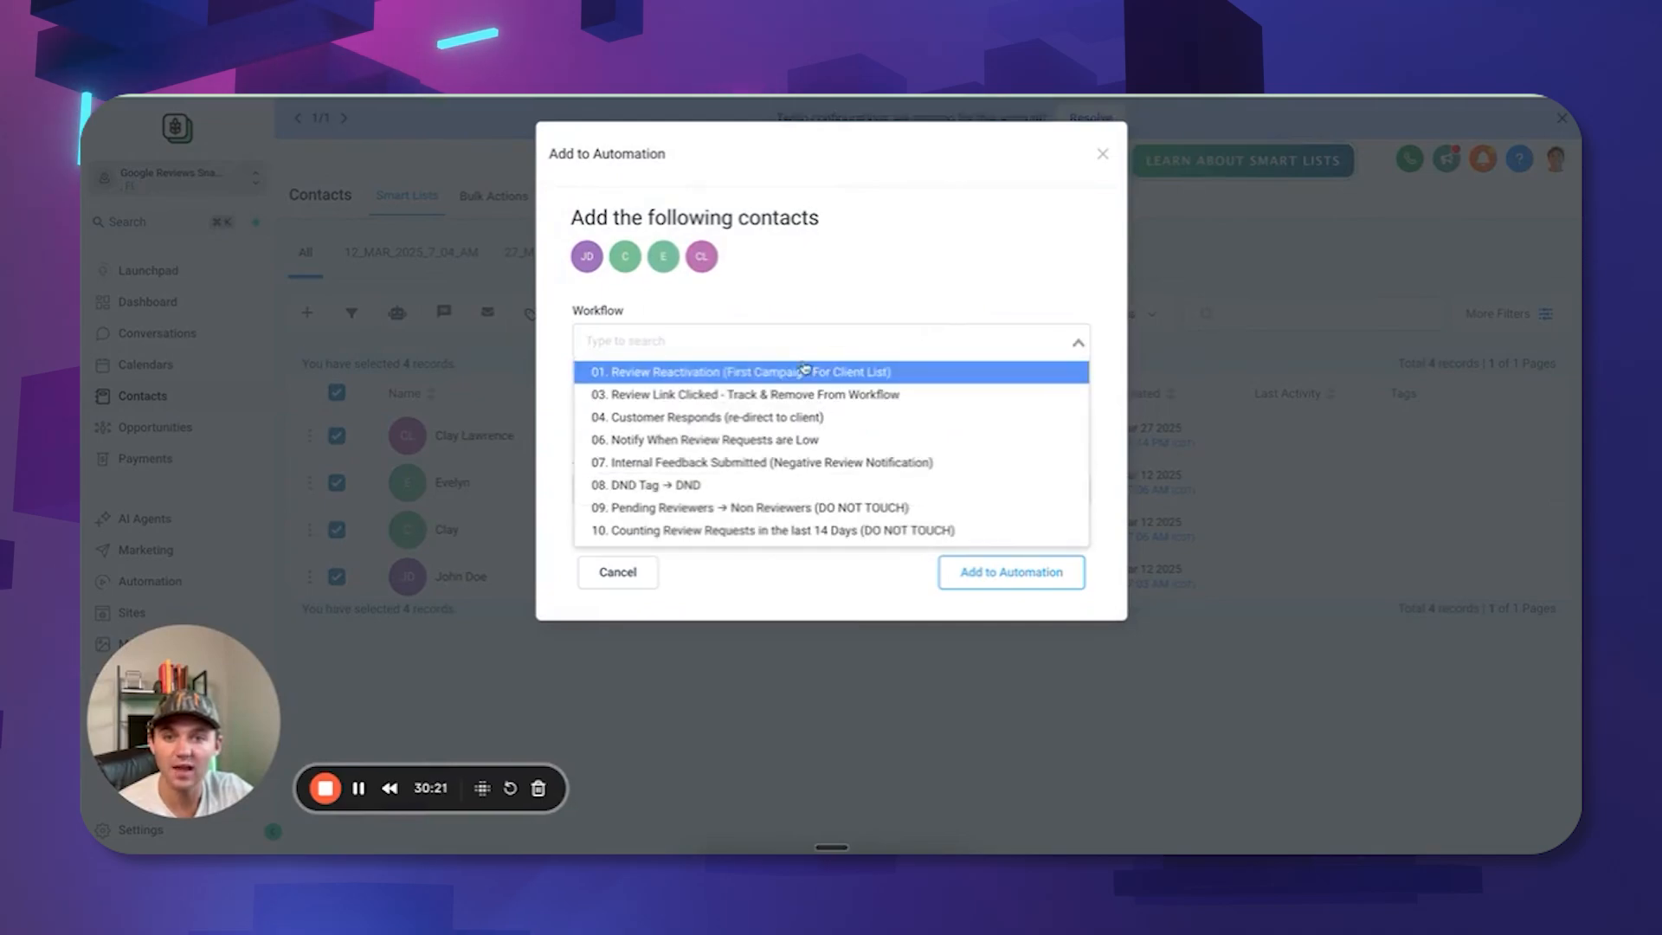
pyautogui.click(733, 374)
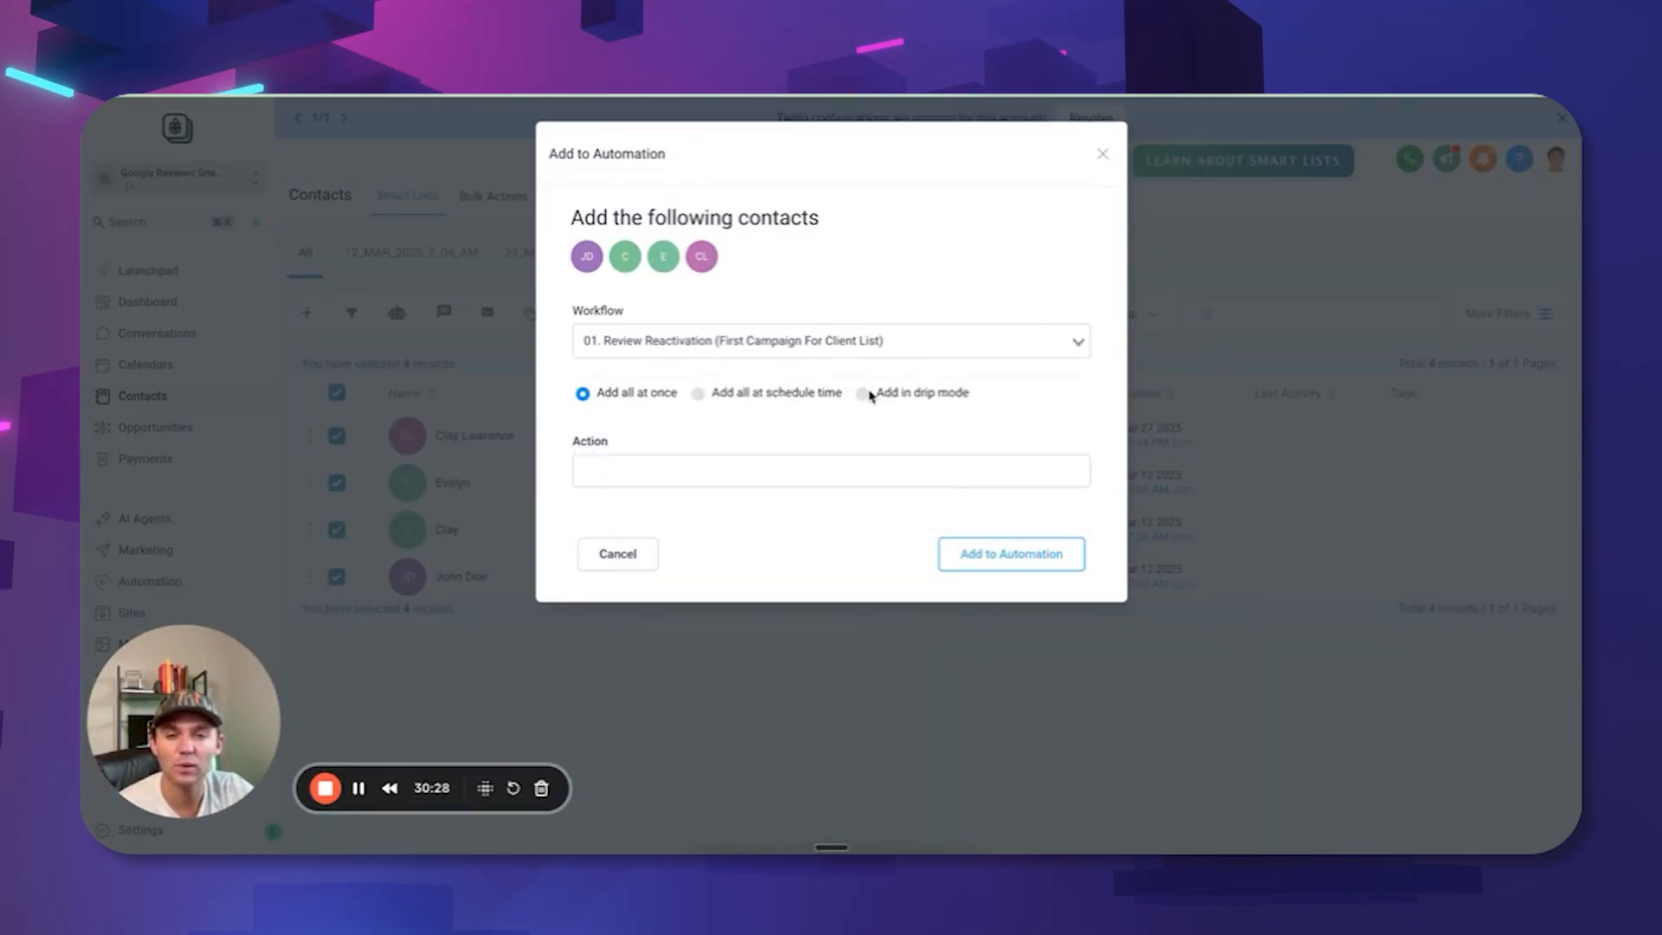
pyautogui.click(863, 394)
pyautogui.click(769, 467)
pyautogui.click(728, 513)
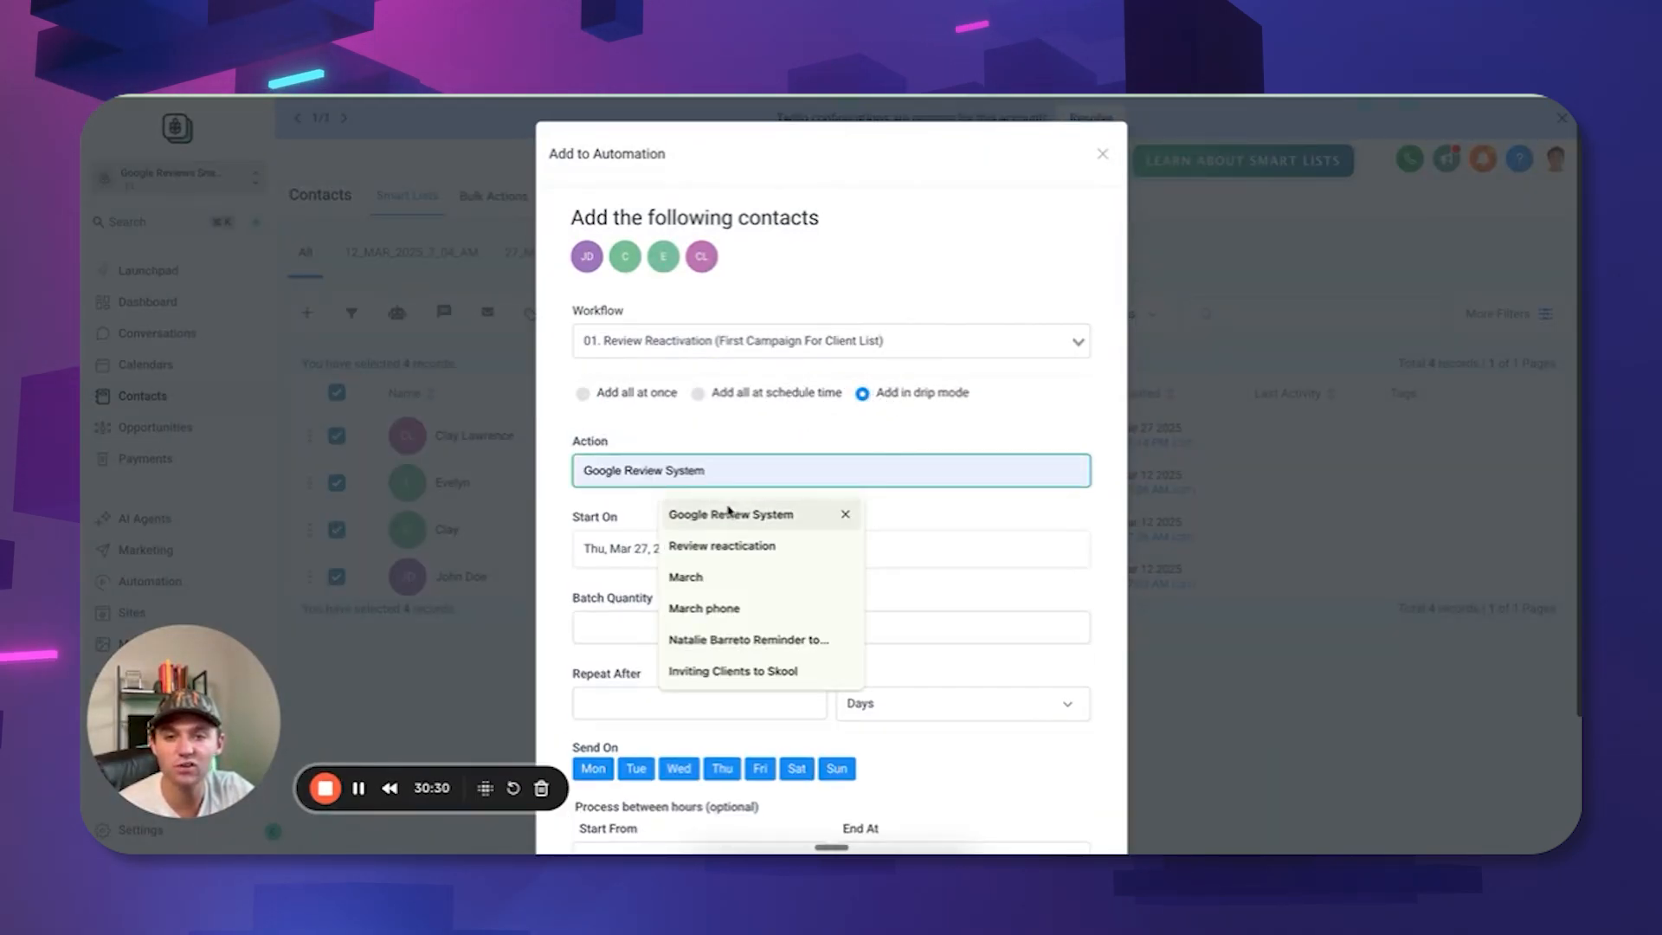
pyautogui.scroll(-1, 746, 344)
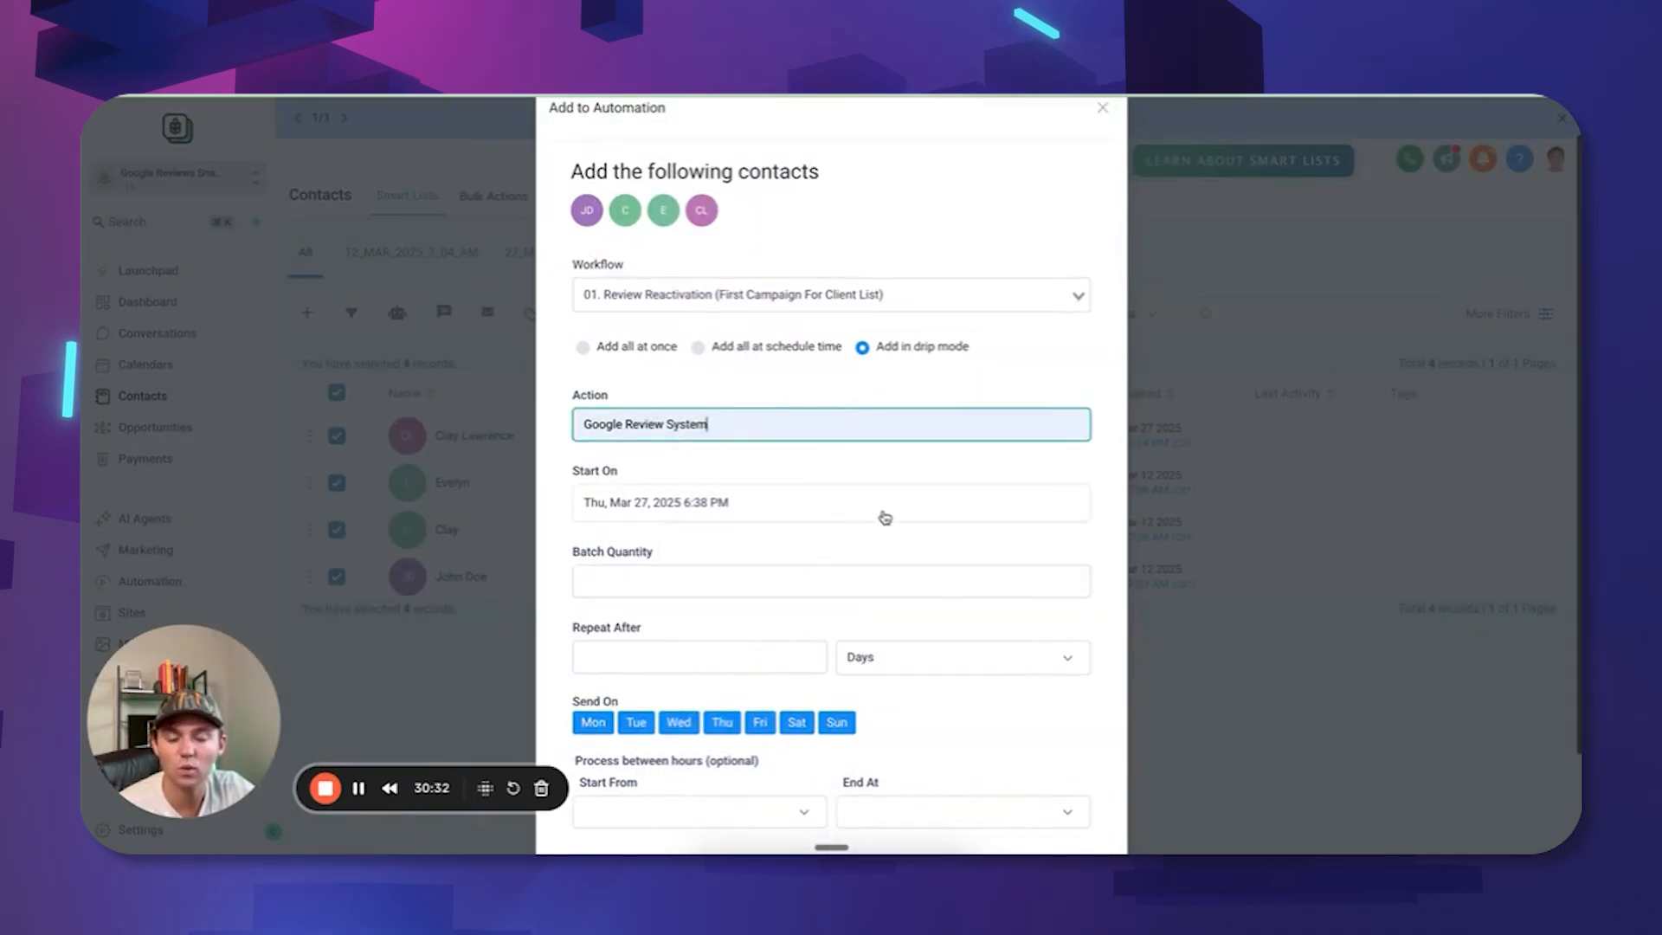
pyautogui.scroll(-1, 559, 363)
# Start the drip at 6:39 PM, batch quantity 2, repeating every 20 minutes.
pyautogui.click(714, 483)
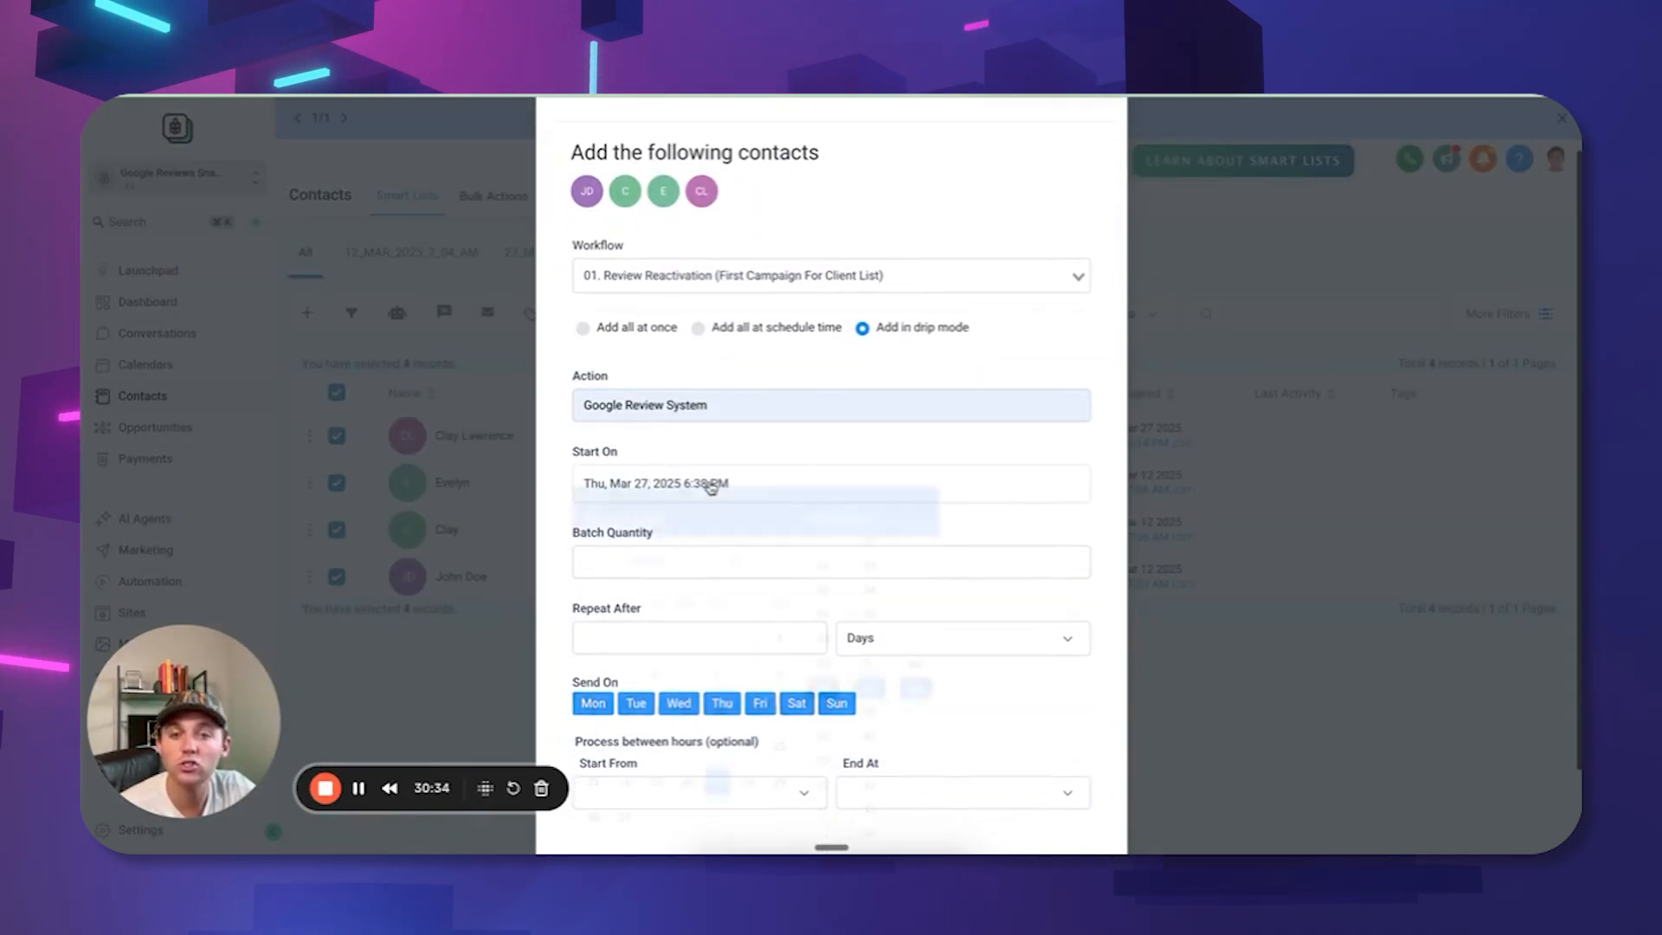
pyautogui.click(867, 750)
pyautogui.click(779, 386)
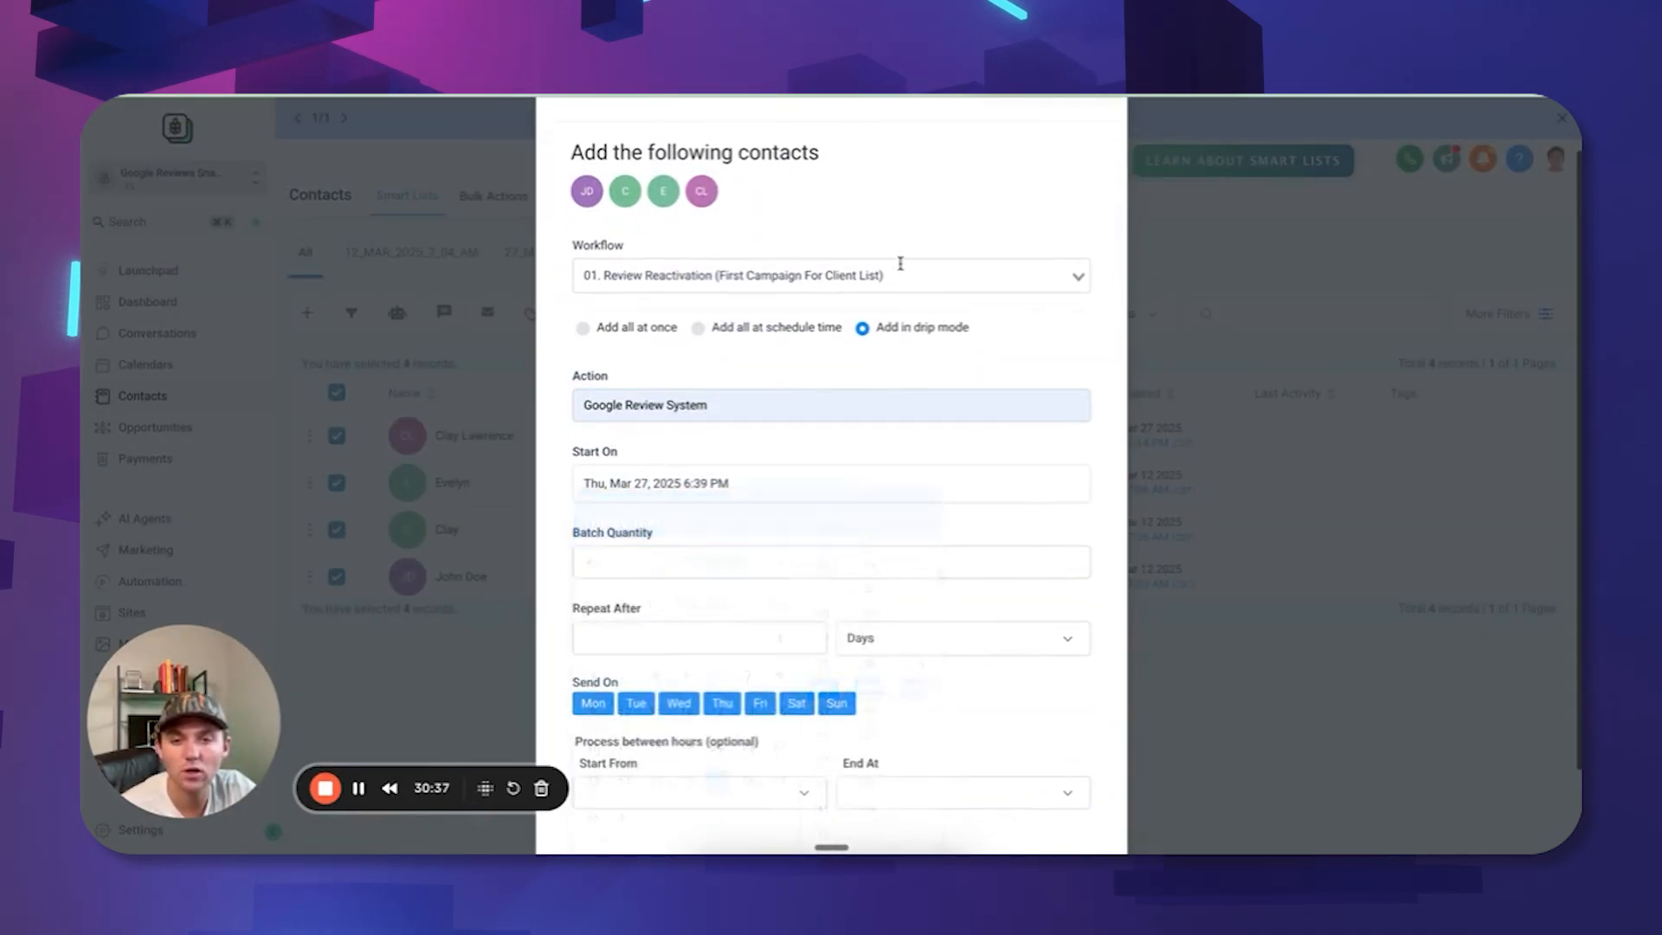
pyautogui.scroll(-2, 918, 258)
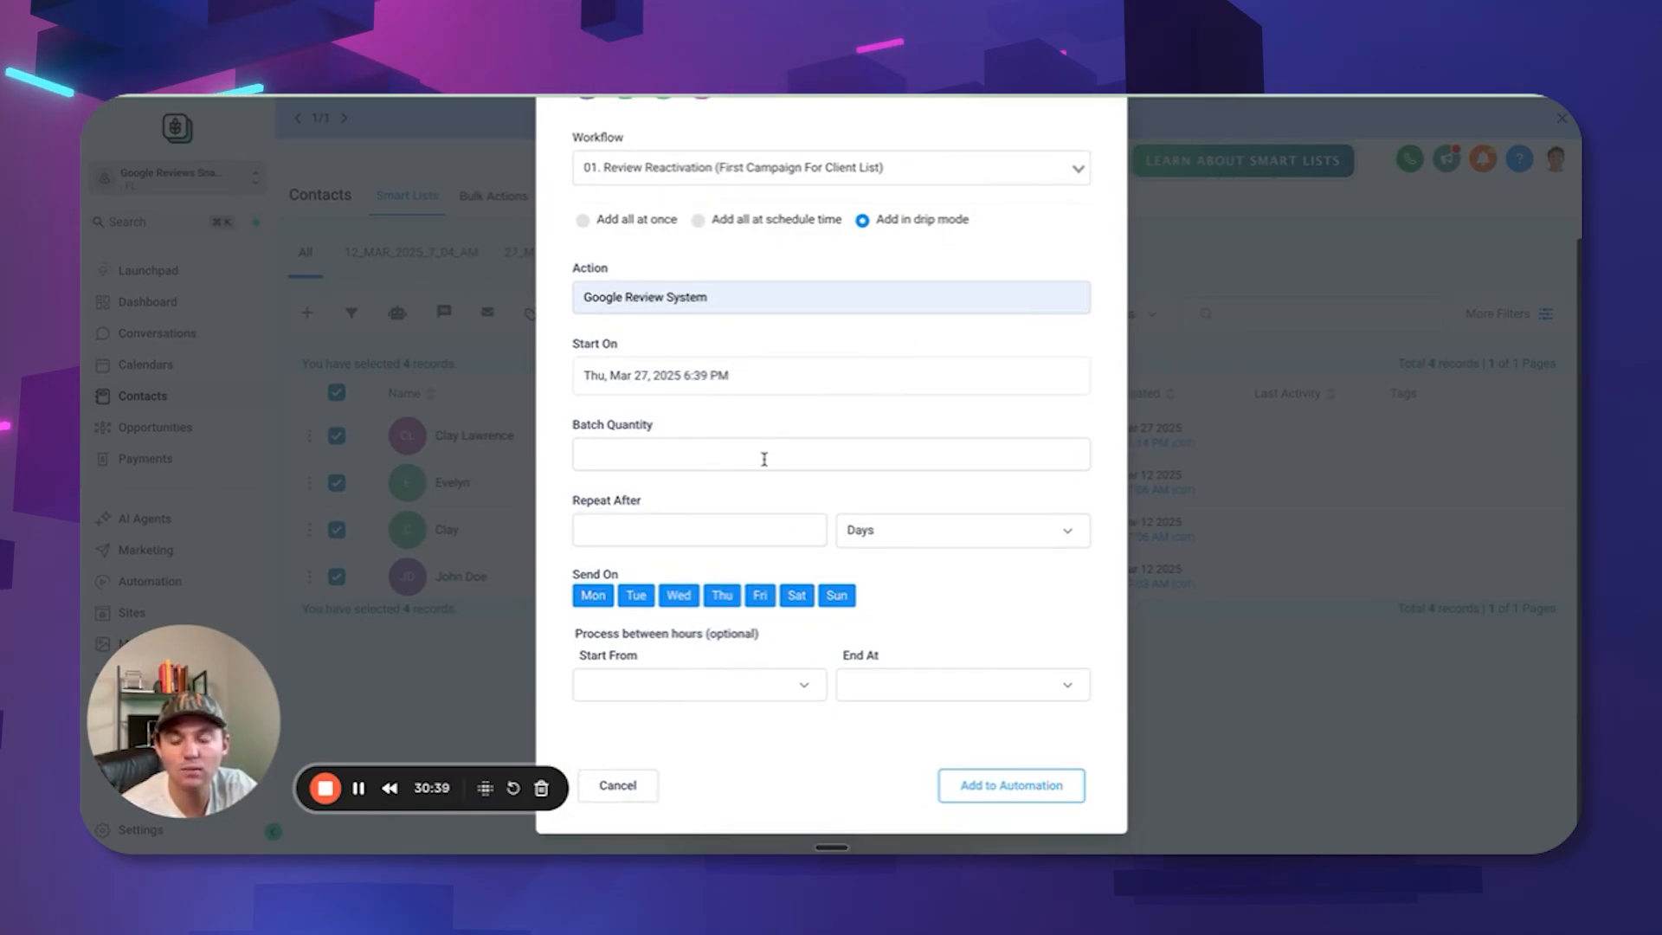
pyautogui.click(692, 458)
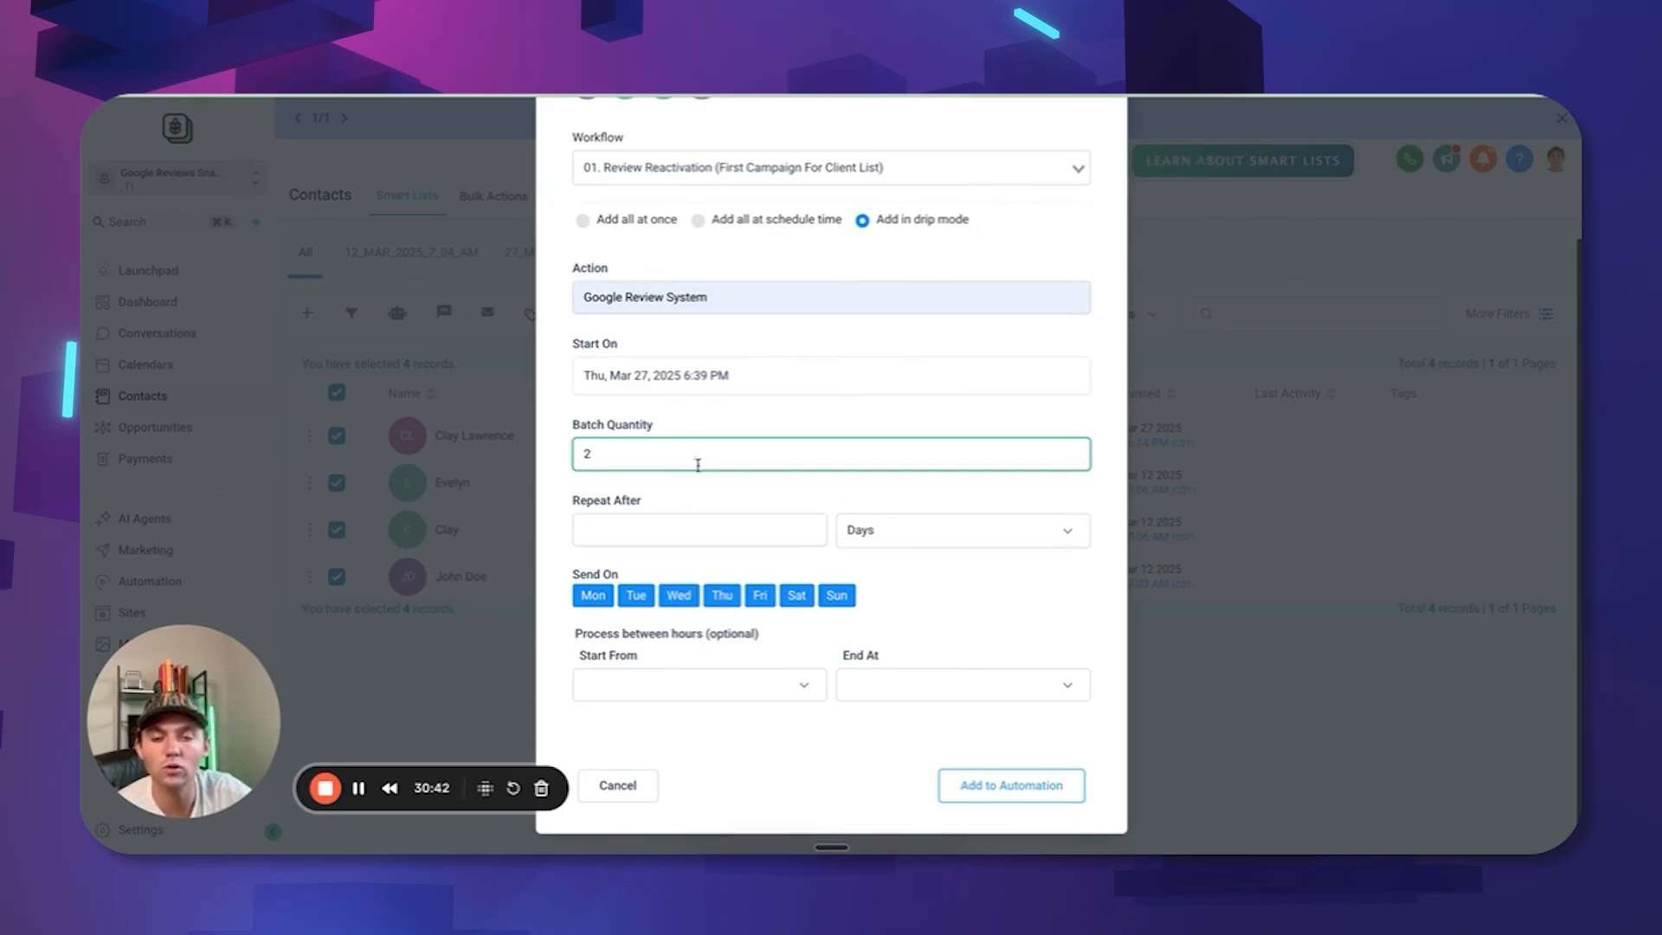
pyautogui.click(675, 531)
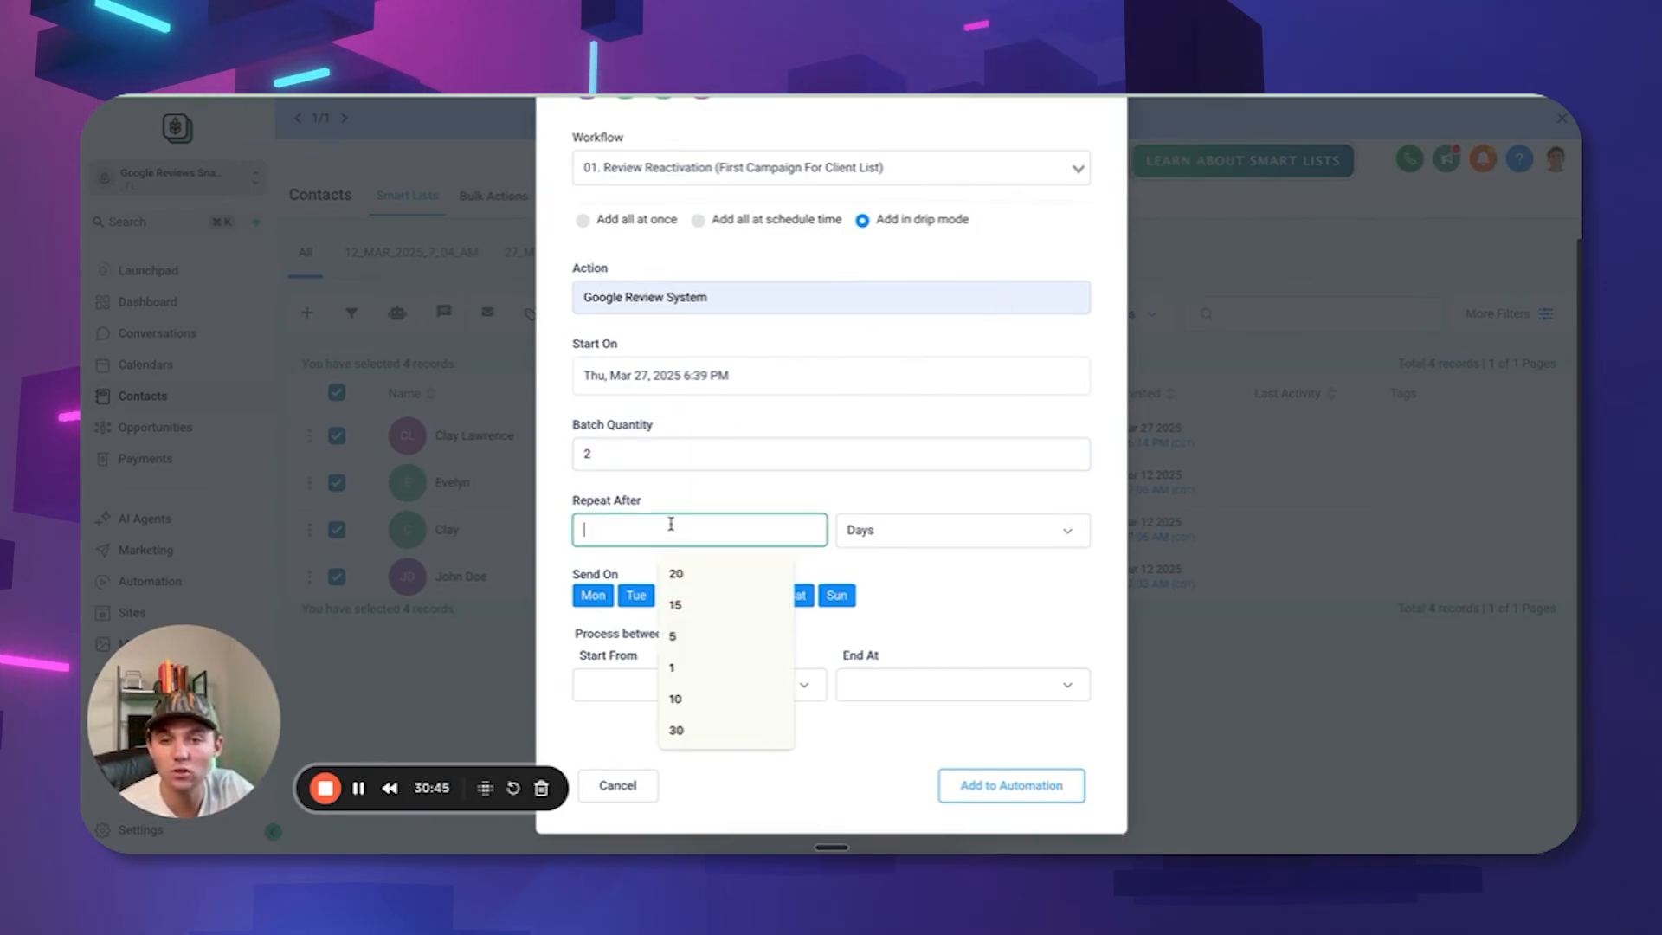
pyautogui.write('2')
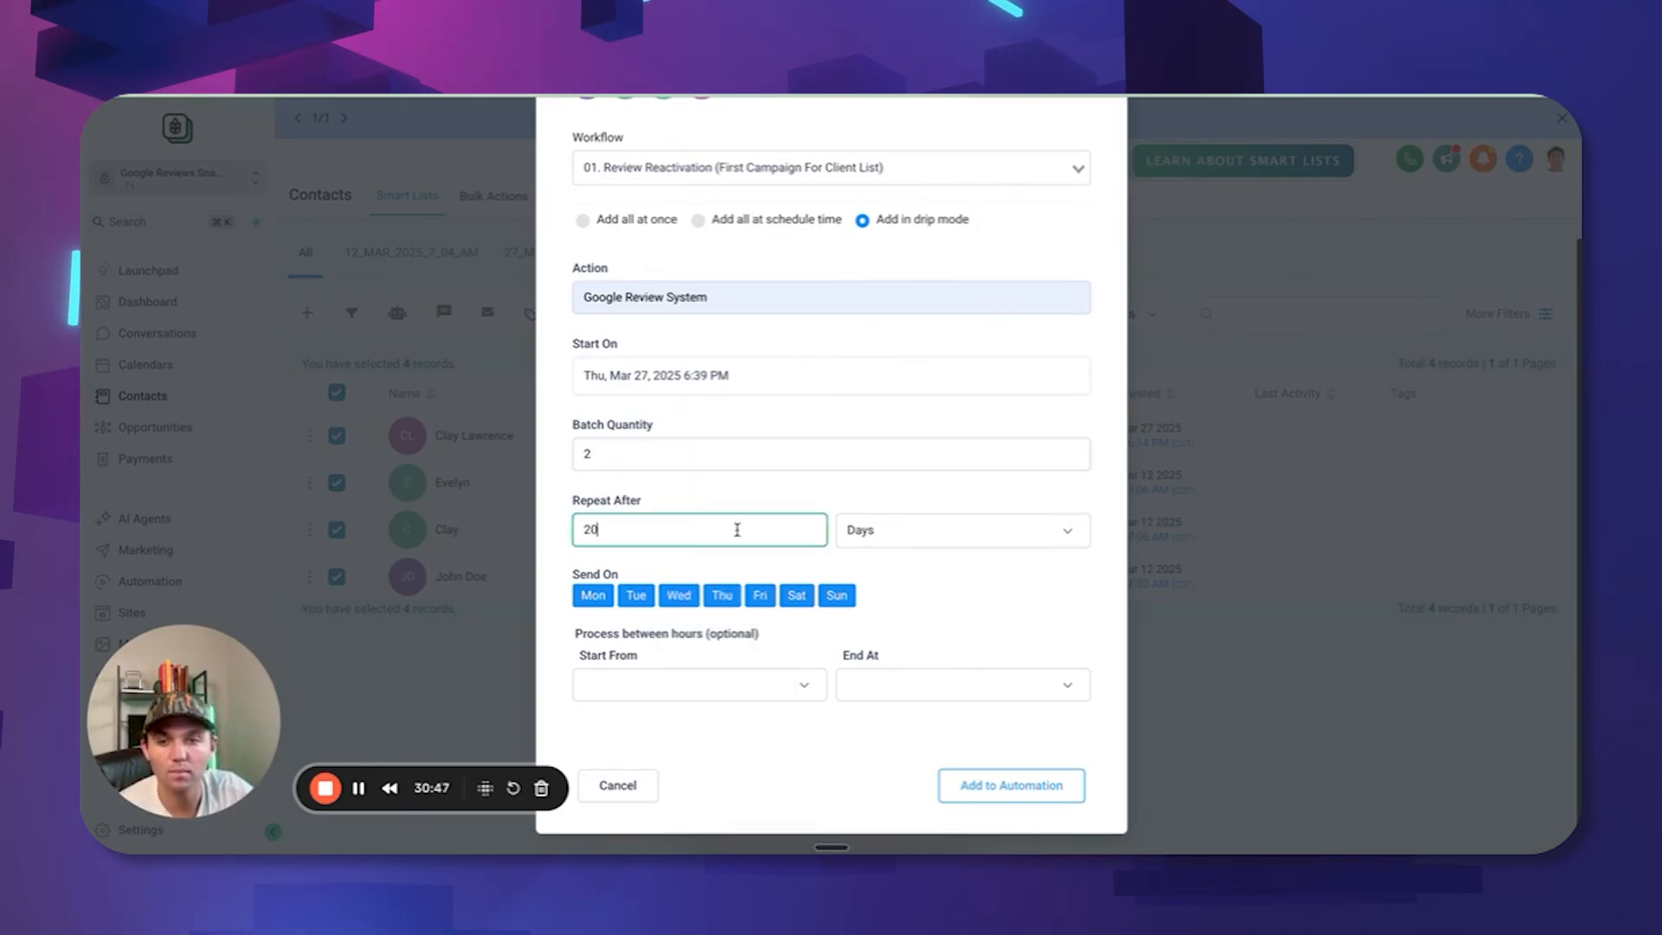
pyautogui.write('0')
pyautogui.click(876, 539)
pyautogui.click(905, 624)
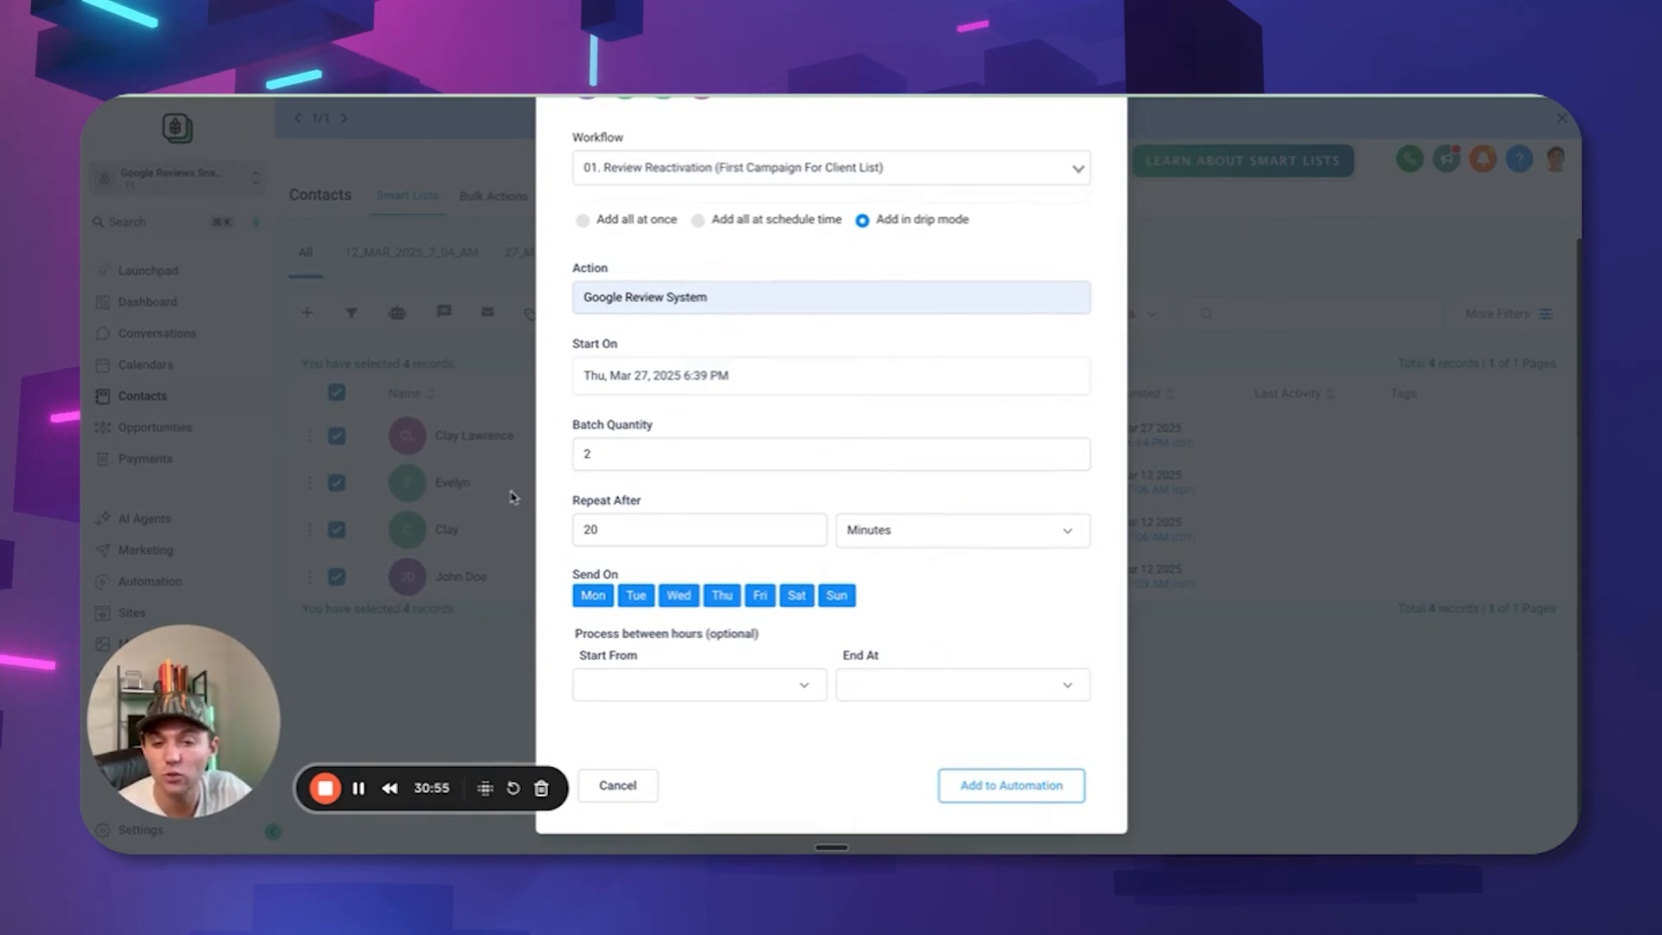
# Limit processing to 10:00 am–06:00 pm and submit the drip enrollment.
pyautogui.scroll(-2, 697, 717)
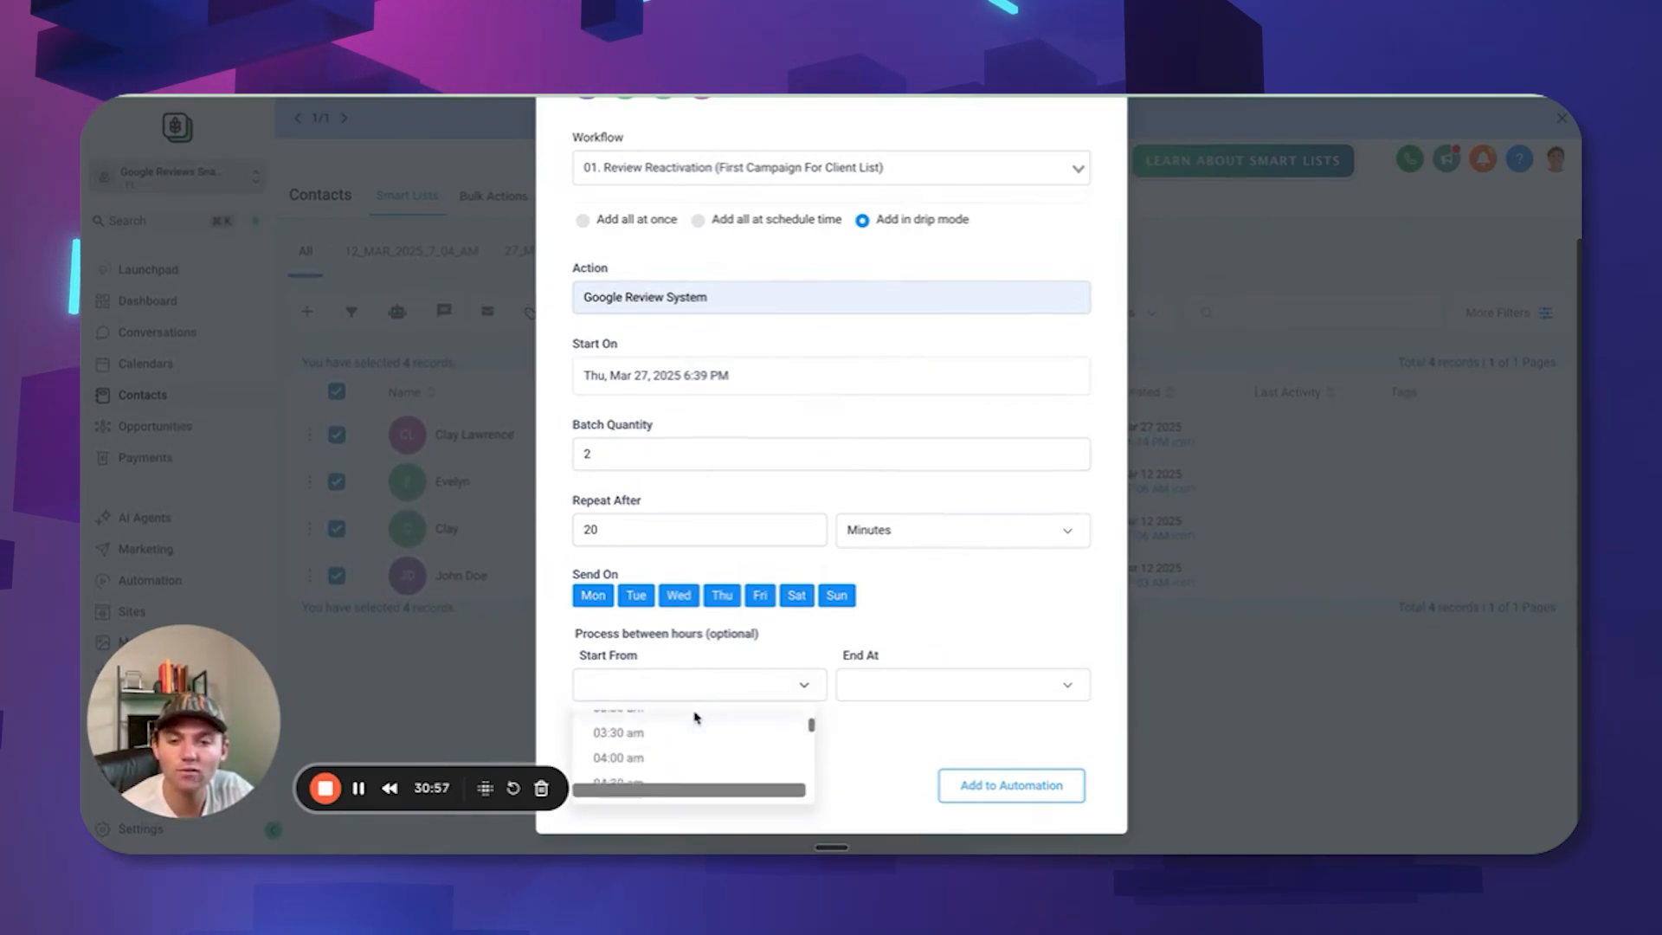
pyautogui.scroll(-3, 690, 733)
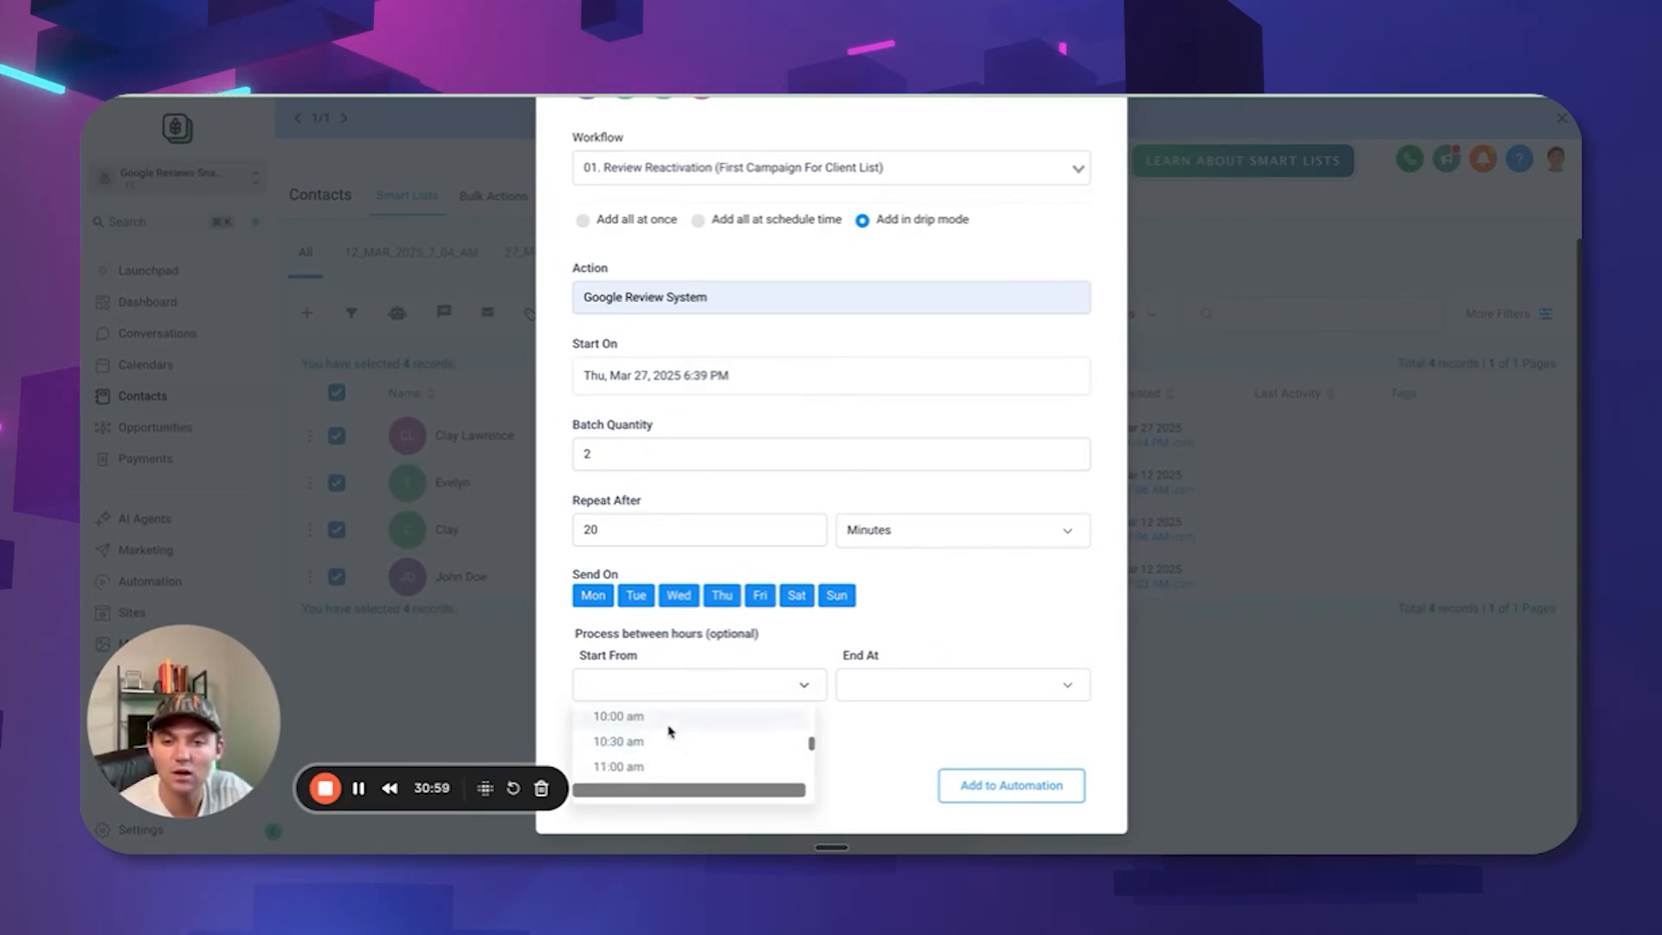
pyautogui.click(679, 740)
pyautogui.click(940, 688)
pyautogui.scroll(-5, 972, 753)
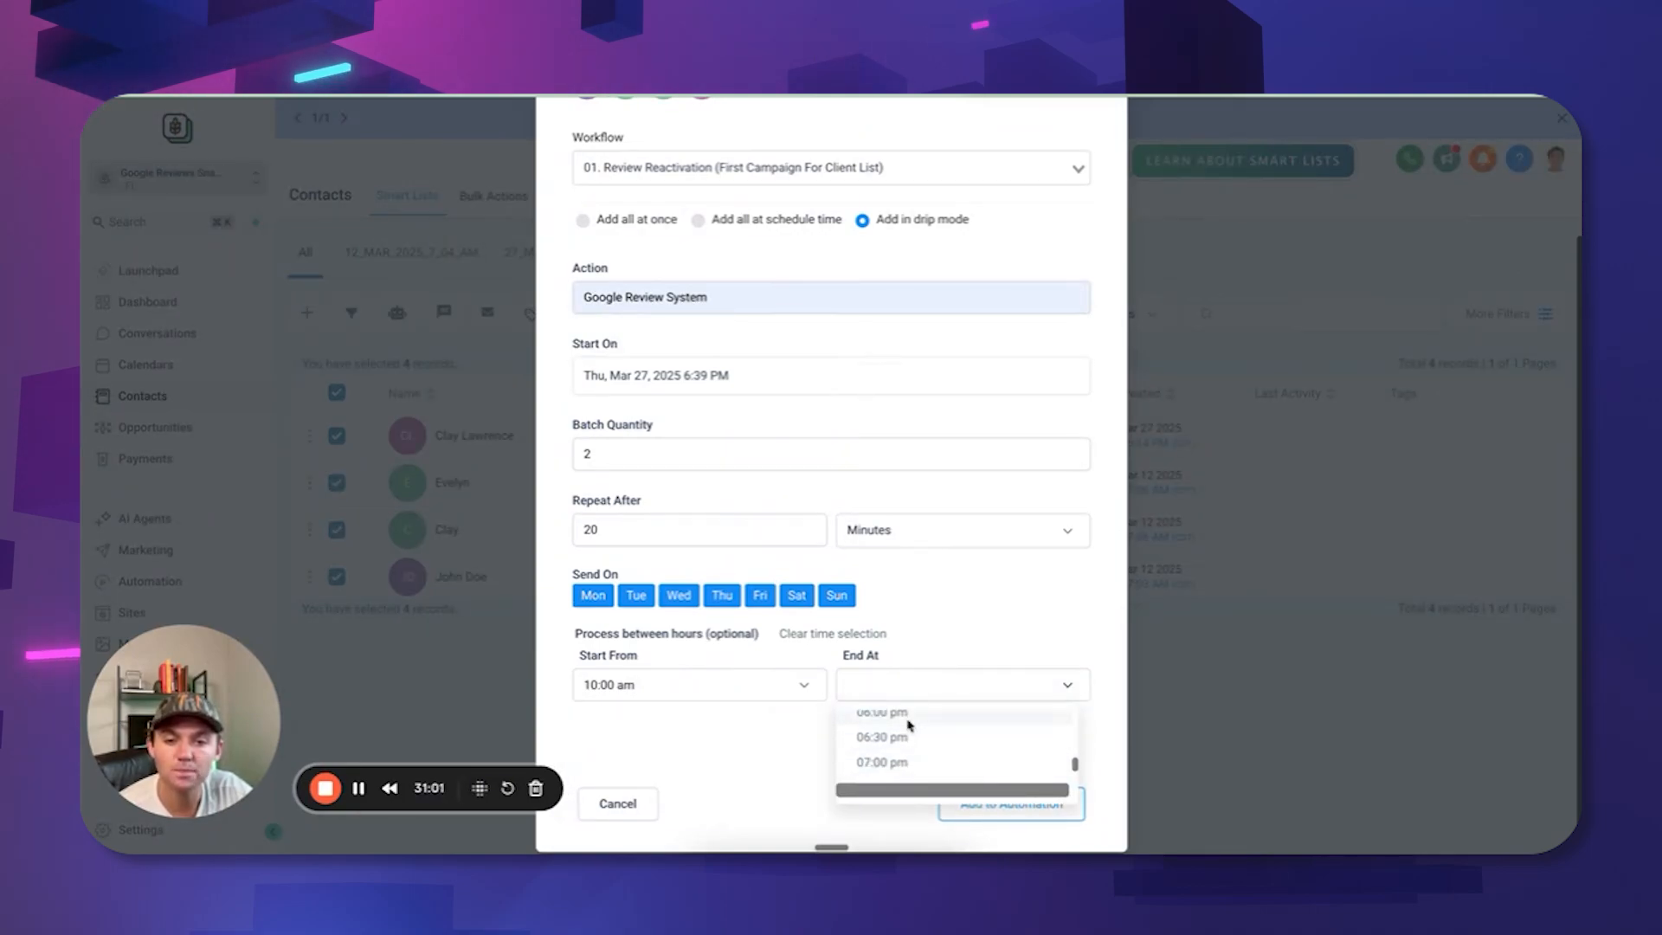
pyautogui.click(974, 761)
pyautogui.scroll(2, 1004, 750)
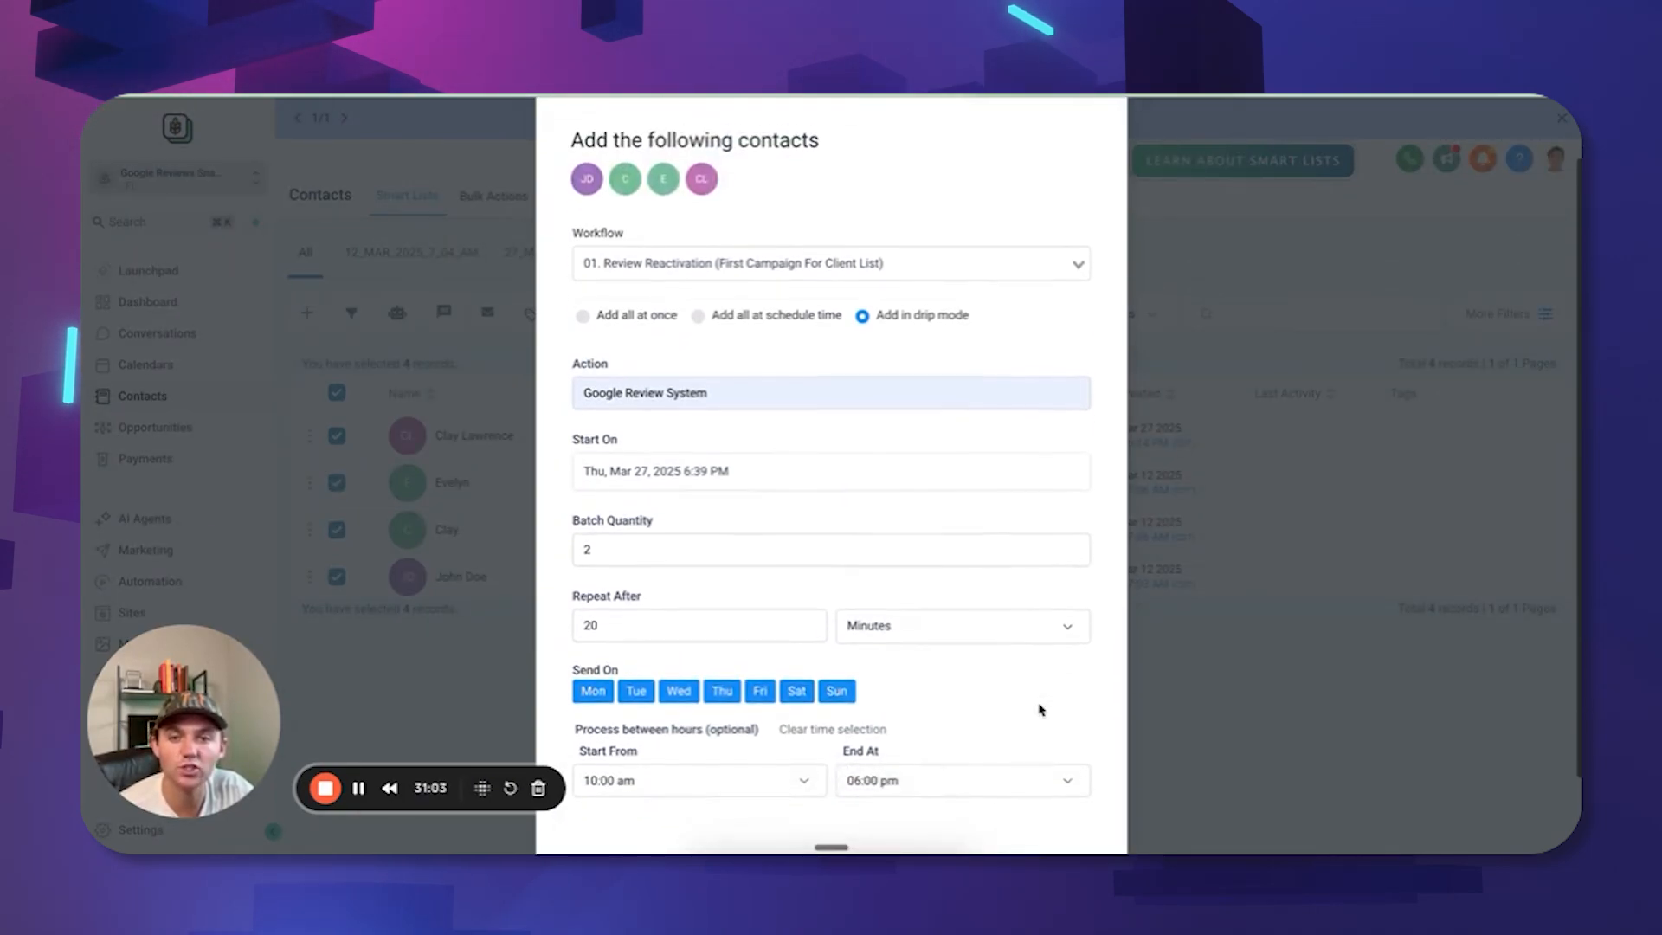
pyautogui.scroll(-2, 1050, 768)
pyautogui.click(1021, 793)
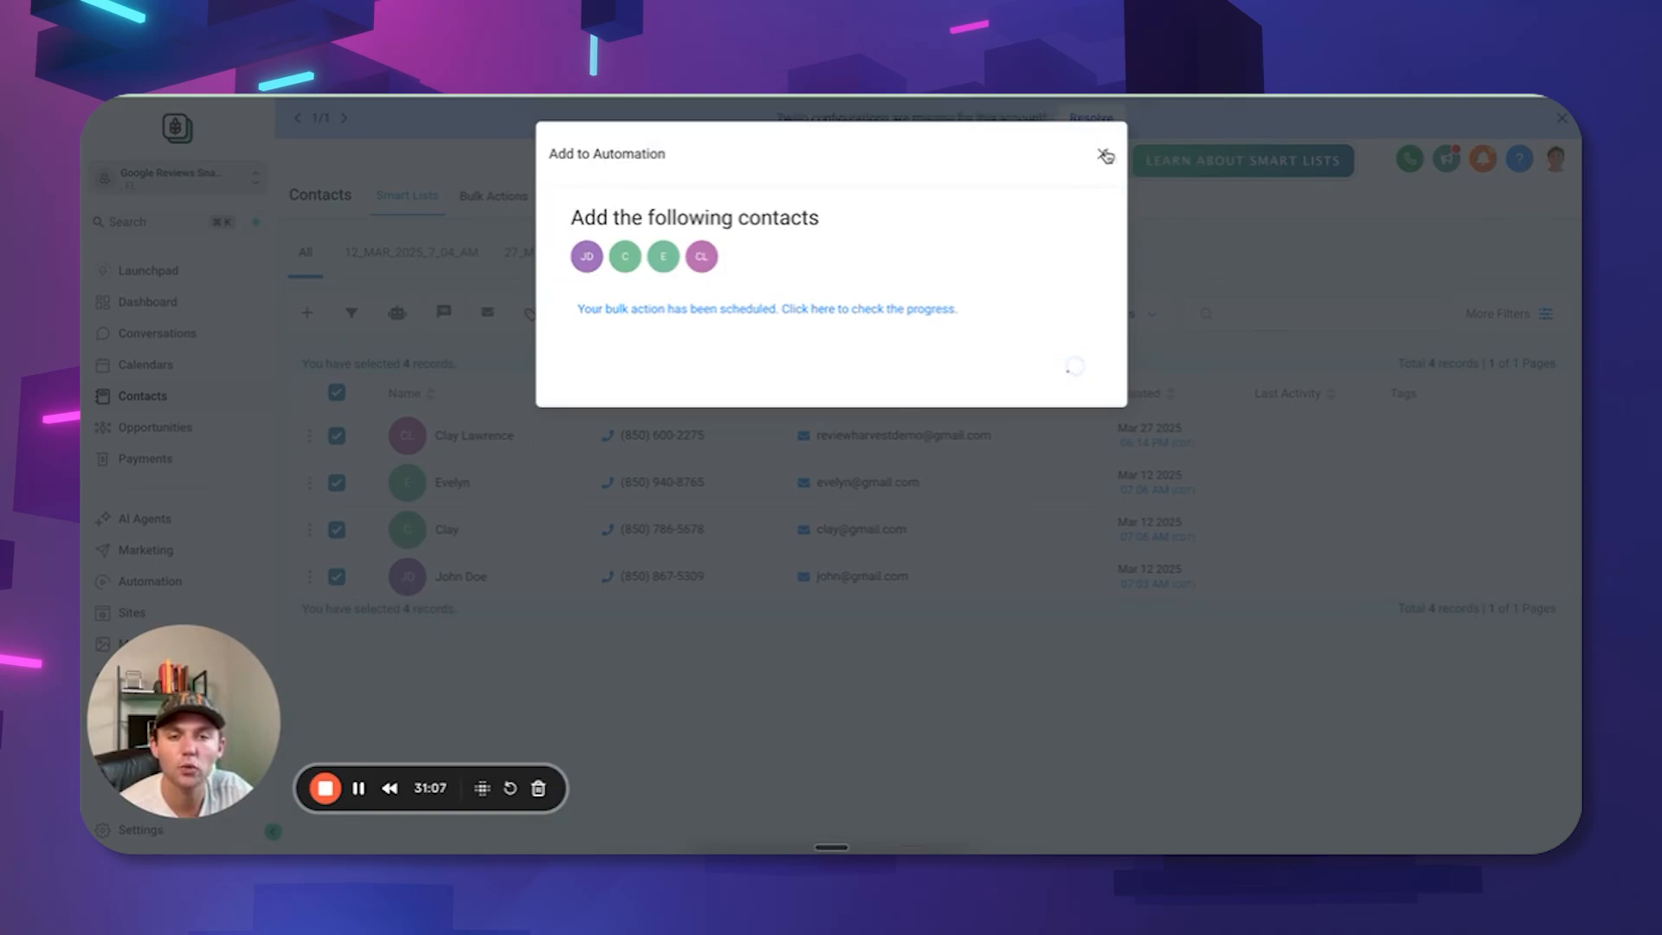
pyautogui.click(1103, 158)
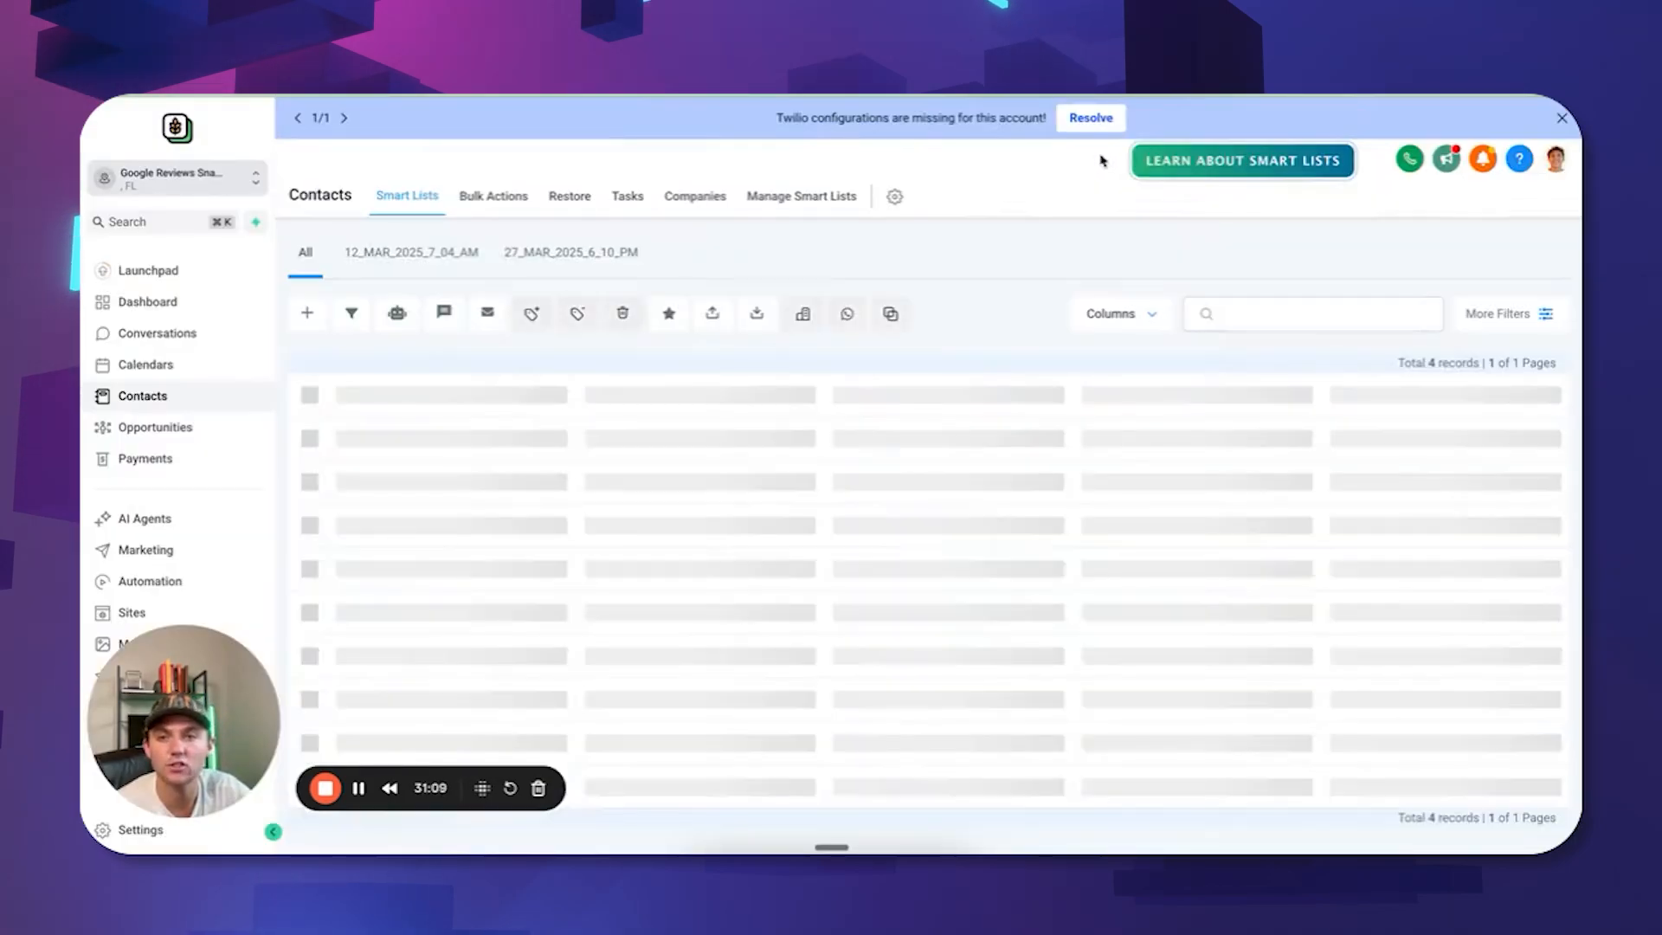
# In Bulk Actions, review the queued Google Review System action's status and details.
pyautogui.click(490, 196)
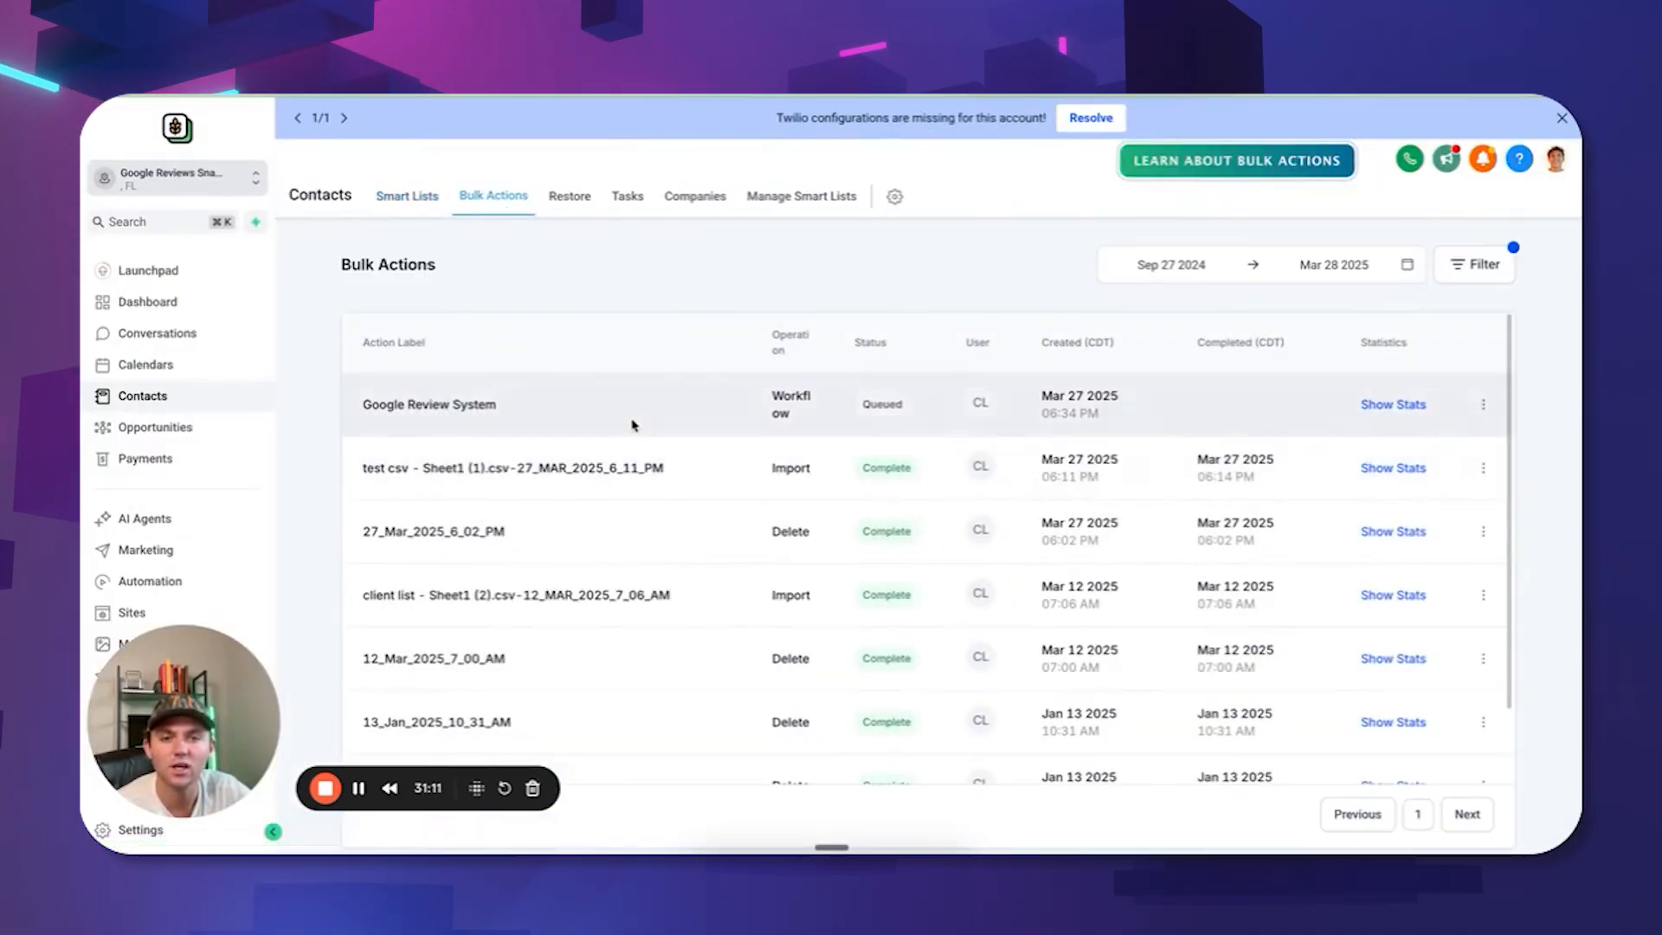
pyautogui.click(1391, 405)
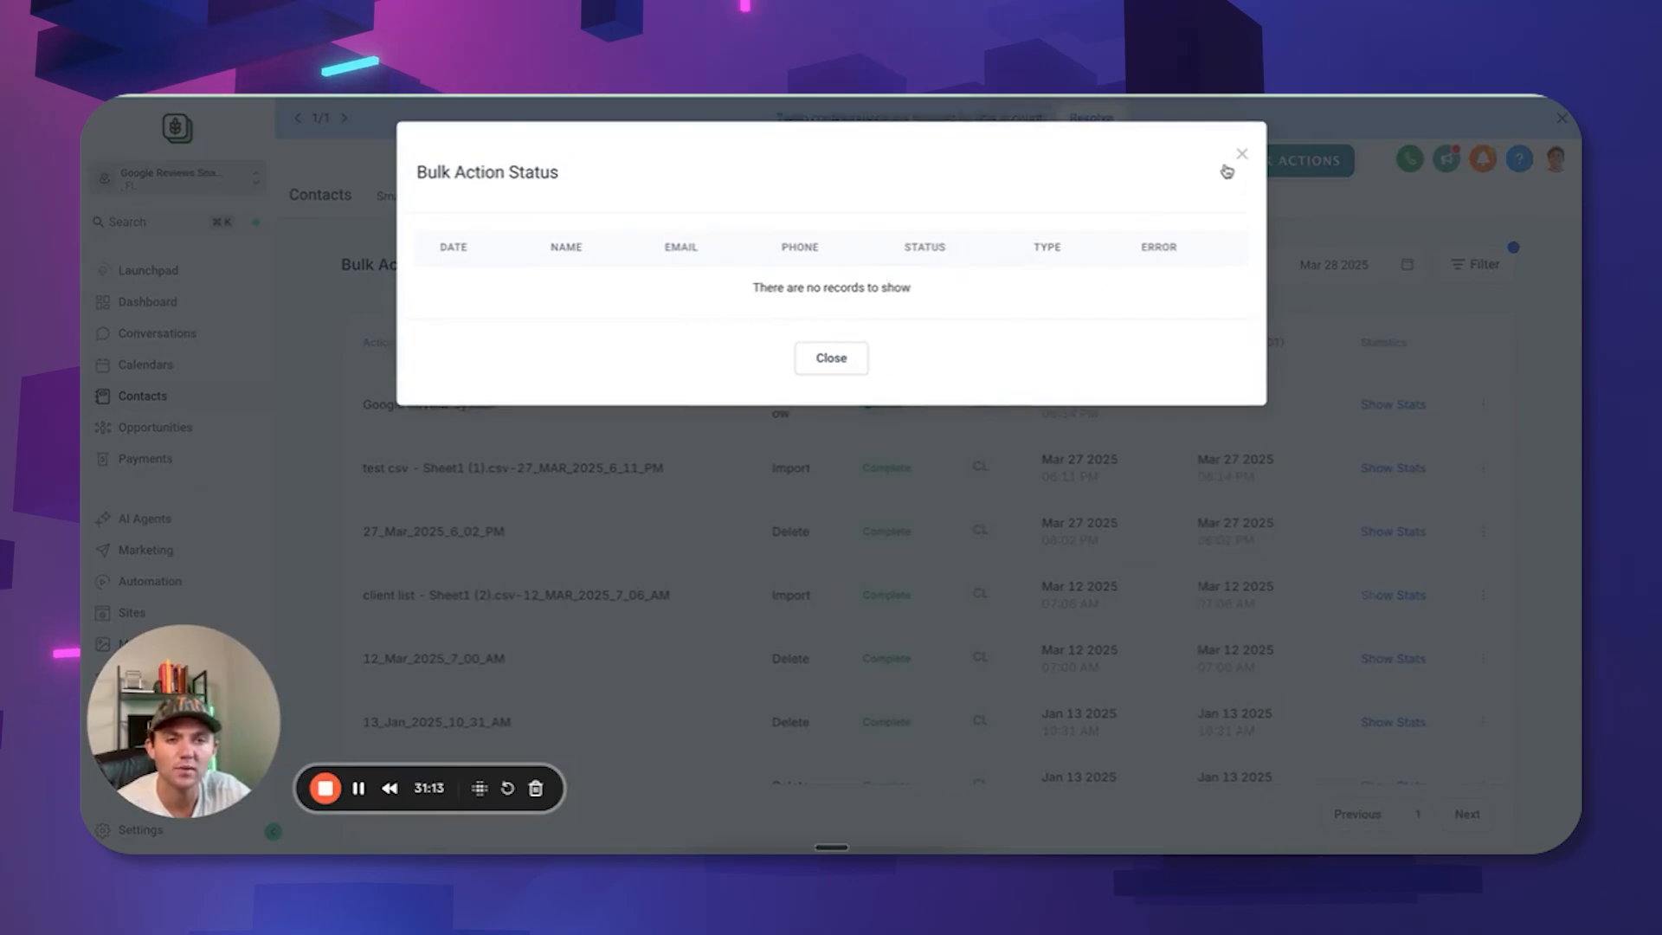
pyautogui.click(1227, 168)
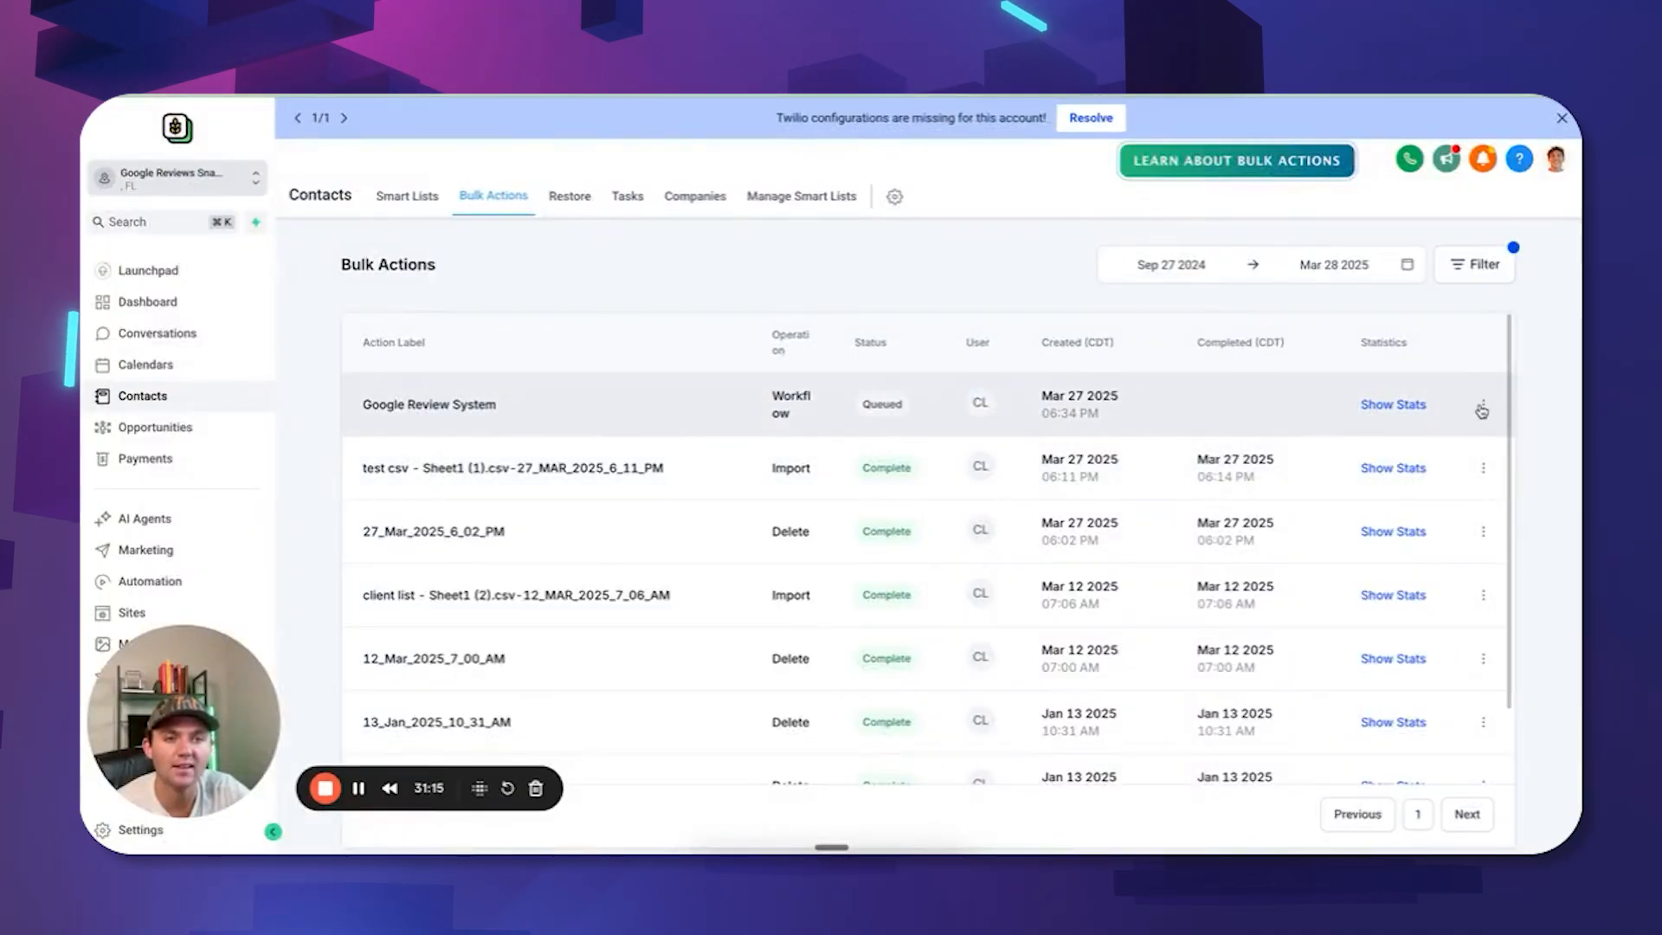
pyautogui.click(1481, 407)
pyautogui.click(1428, 463)
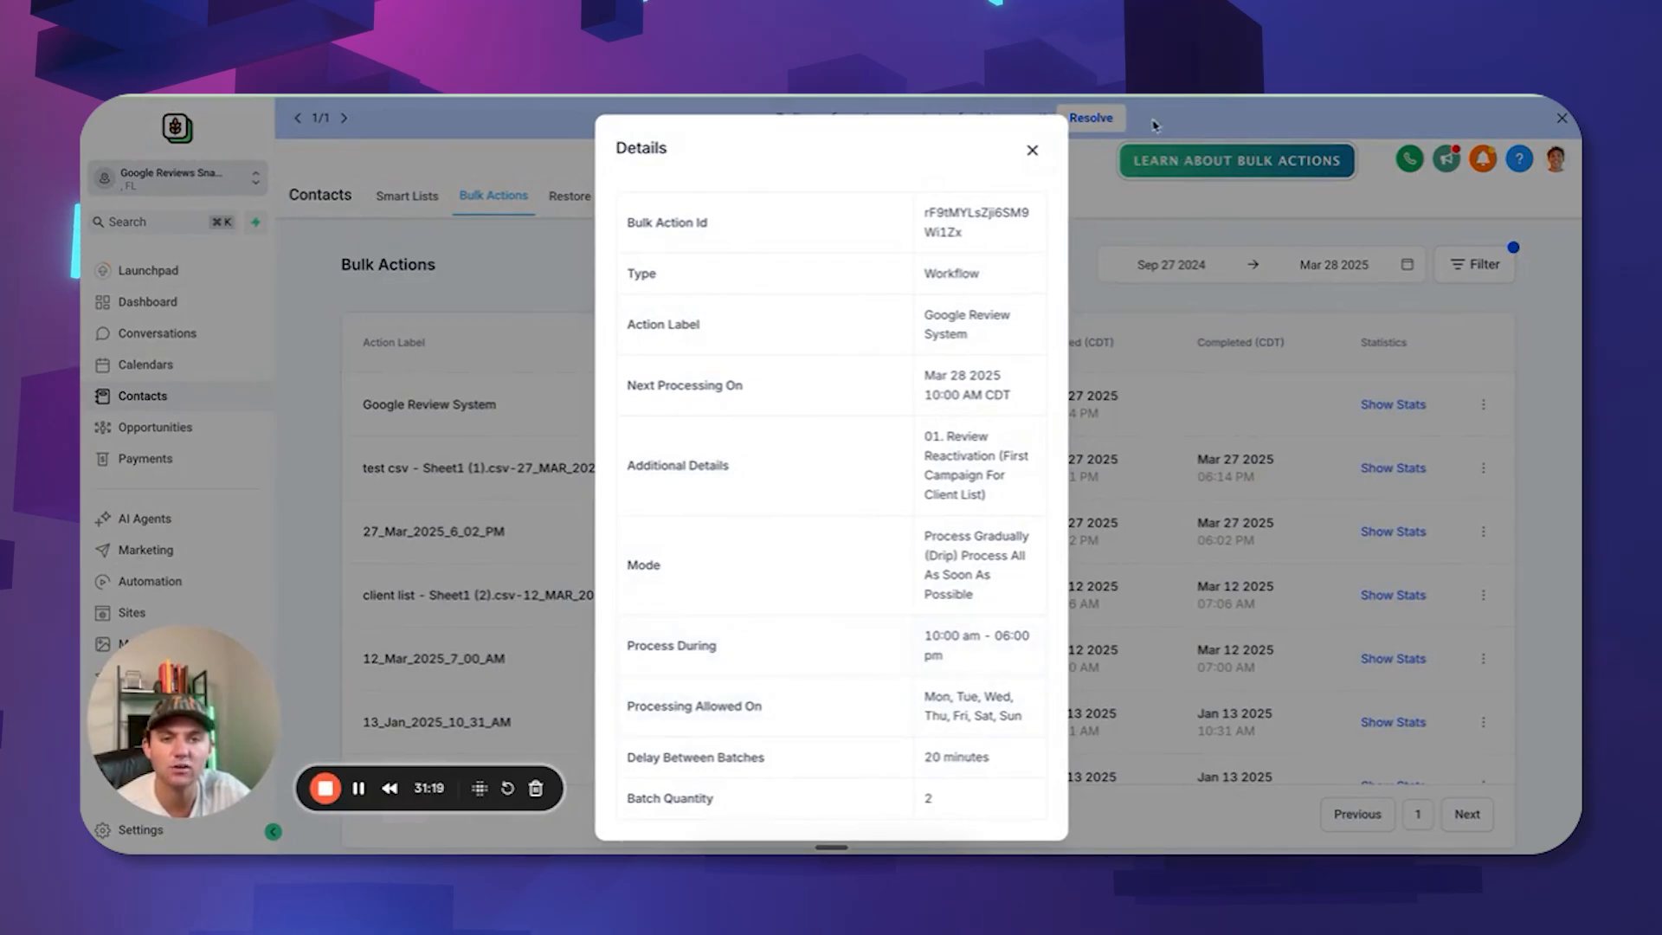
pyautogui.click(1030, 151)
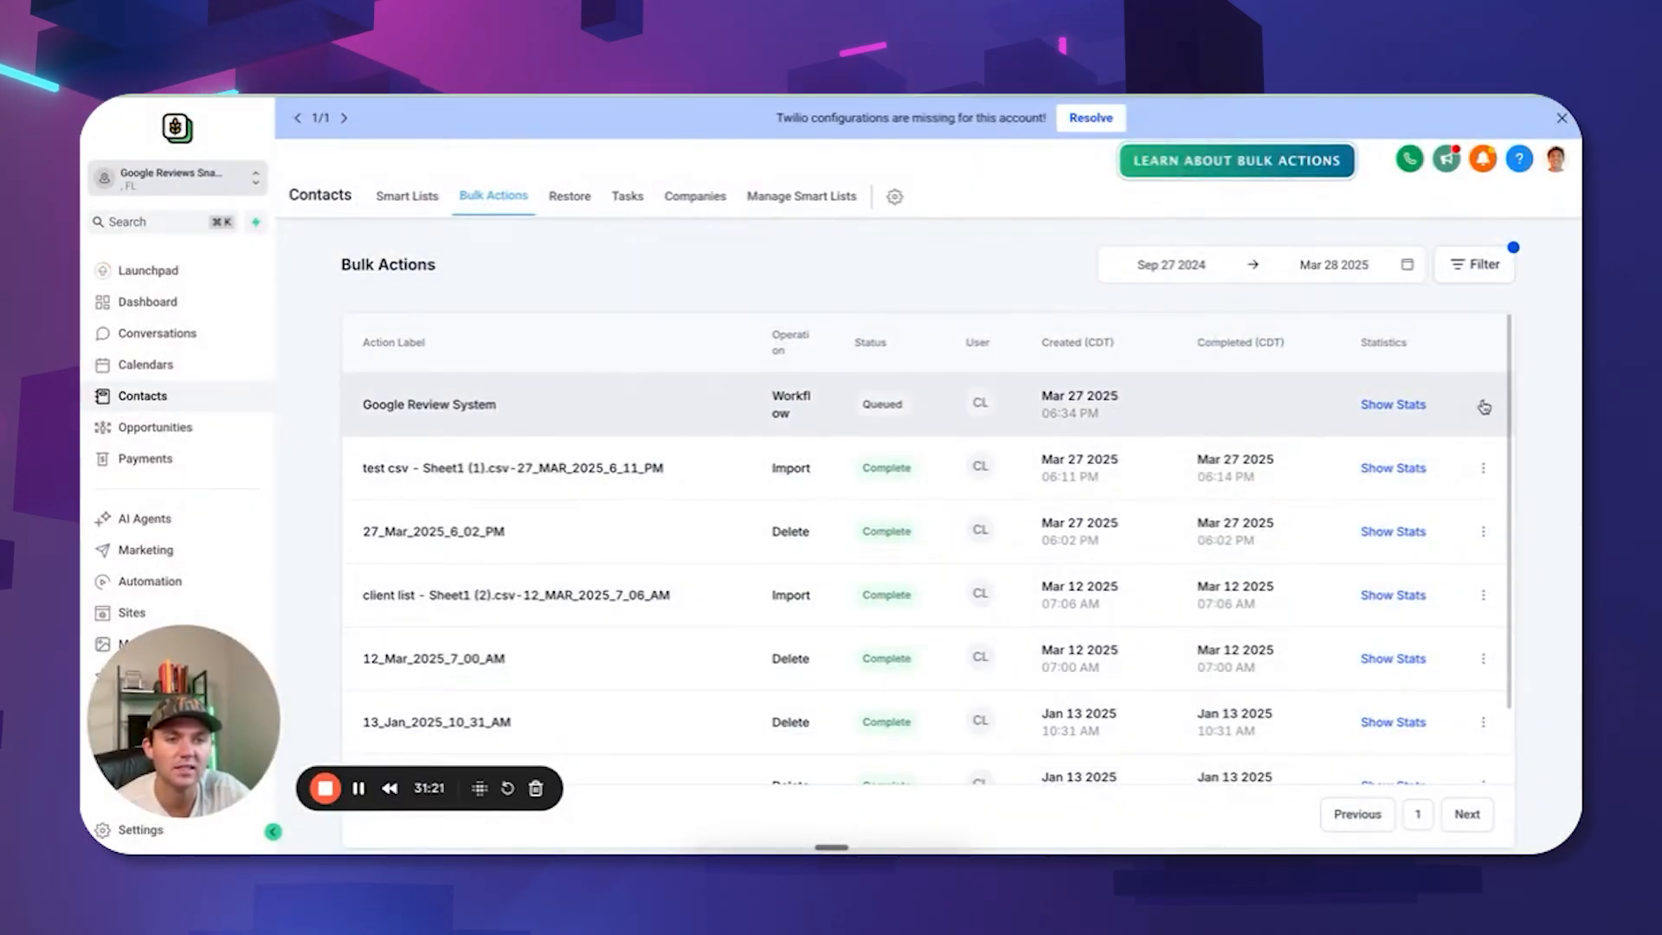
# Cancel the Google Review System bulk action with Yes, Cancel, then open Automation.
pyautogui.click(1482, 404)
pyautogui.click(1435, 553)
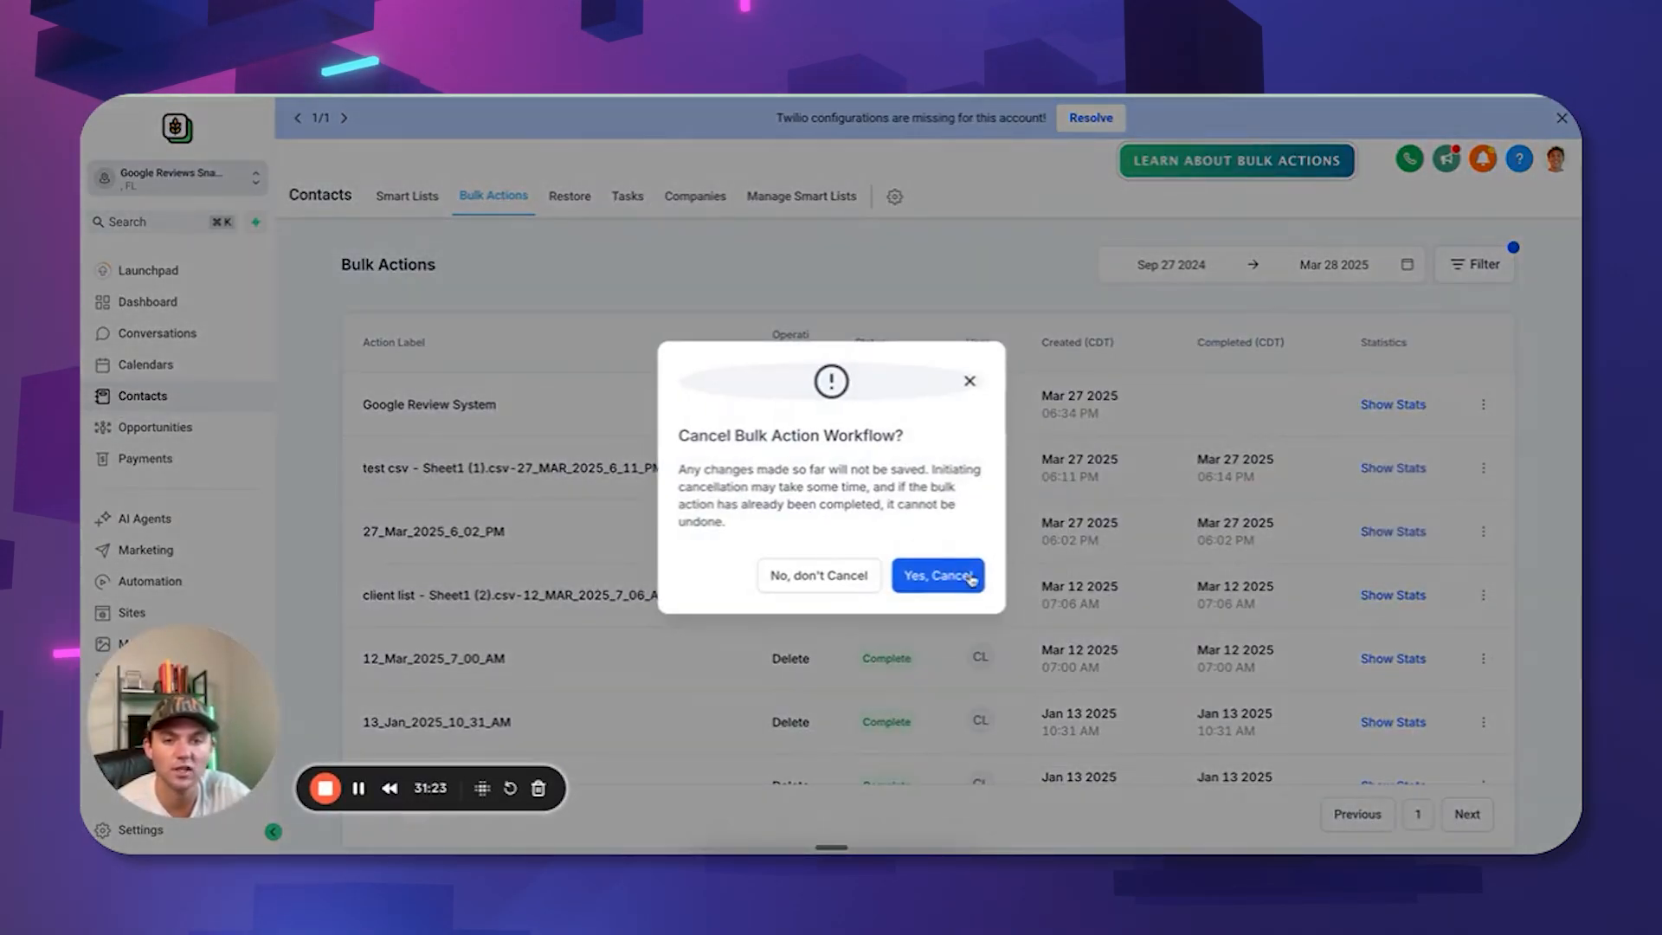
pyautogui.click(959, 576)
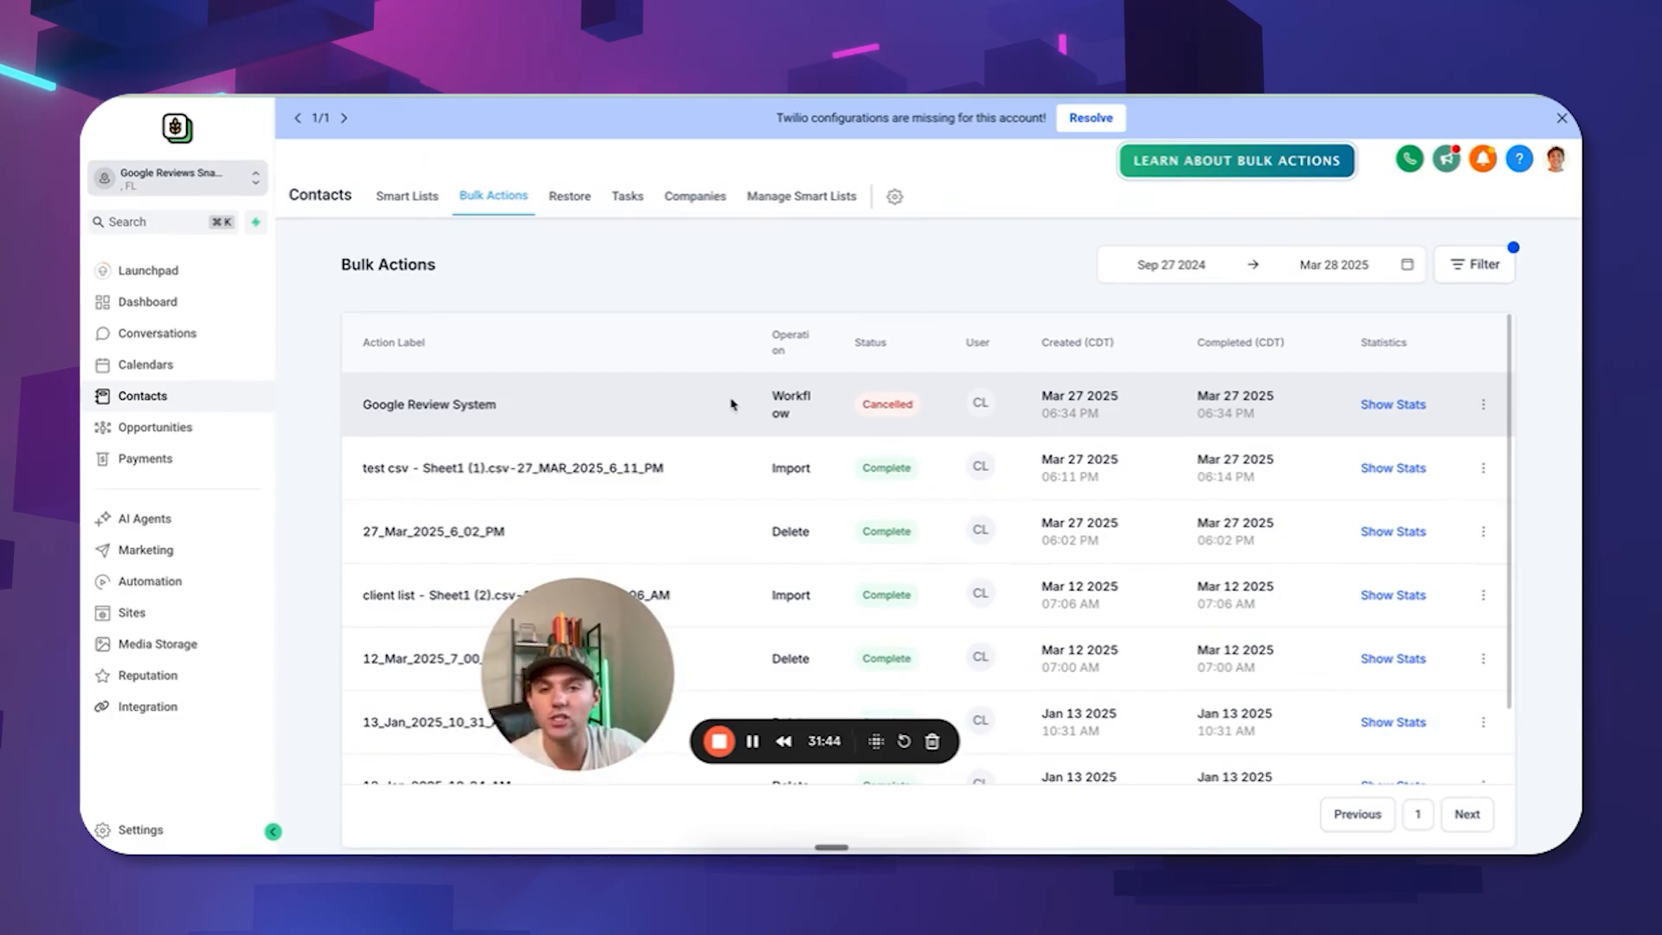
pyautogui.click(177, 581)
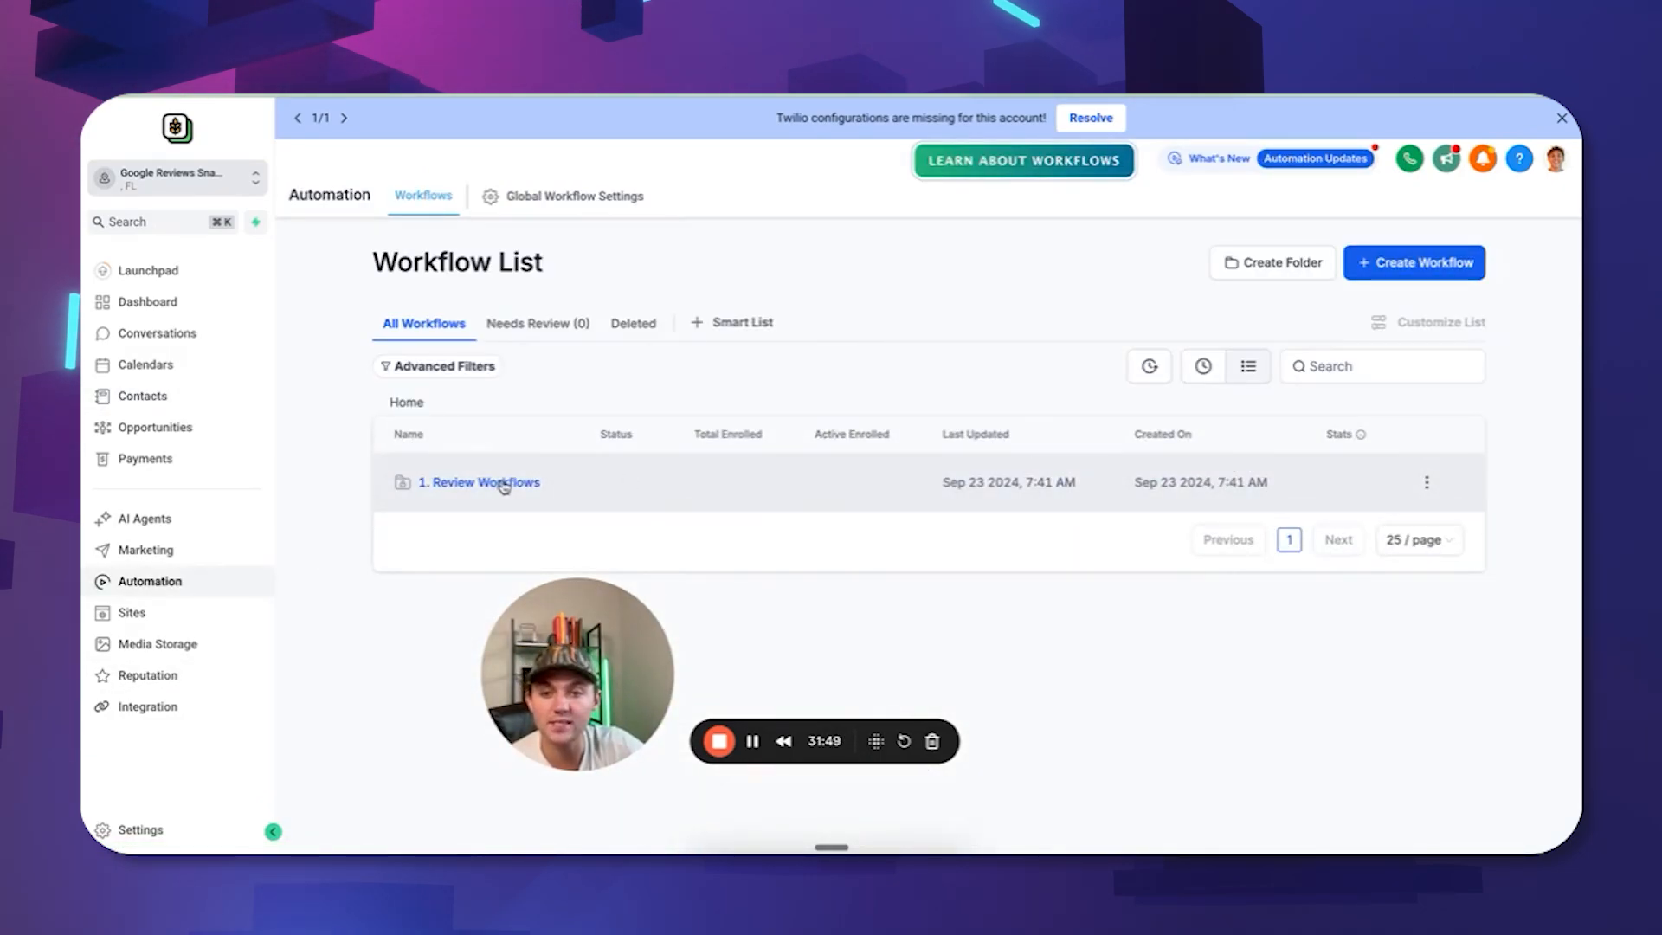
# Open the 1. Review Workflows folder and scroll through its workflows and their statuses.
pyautogui.click(505, 483)
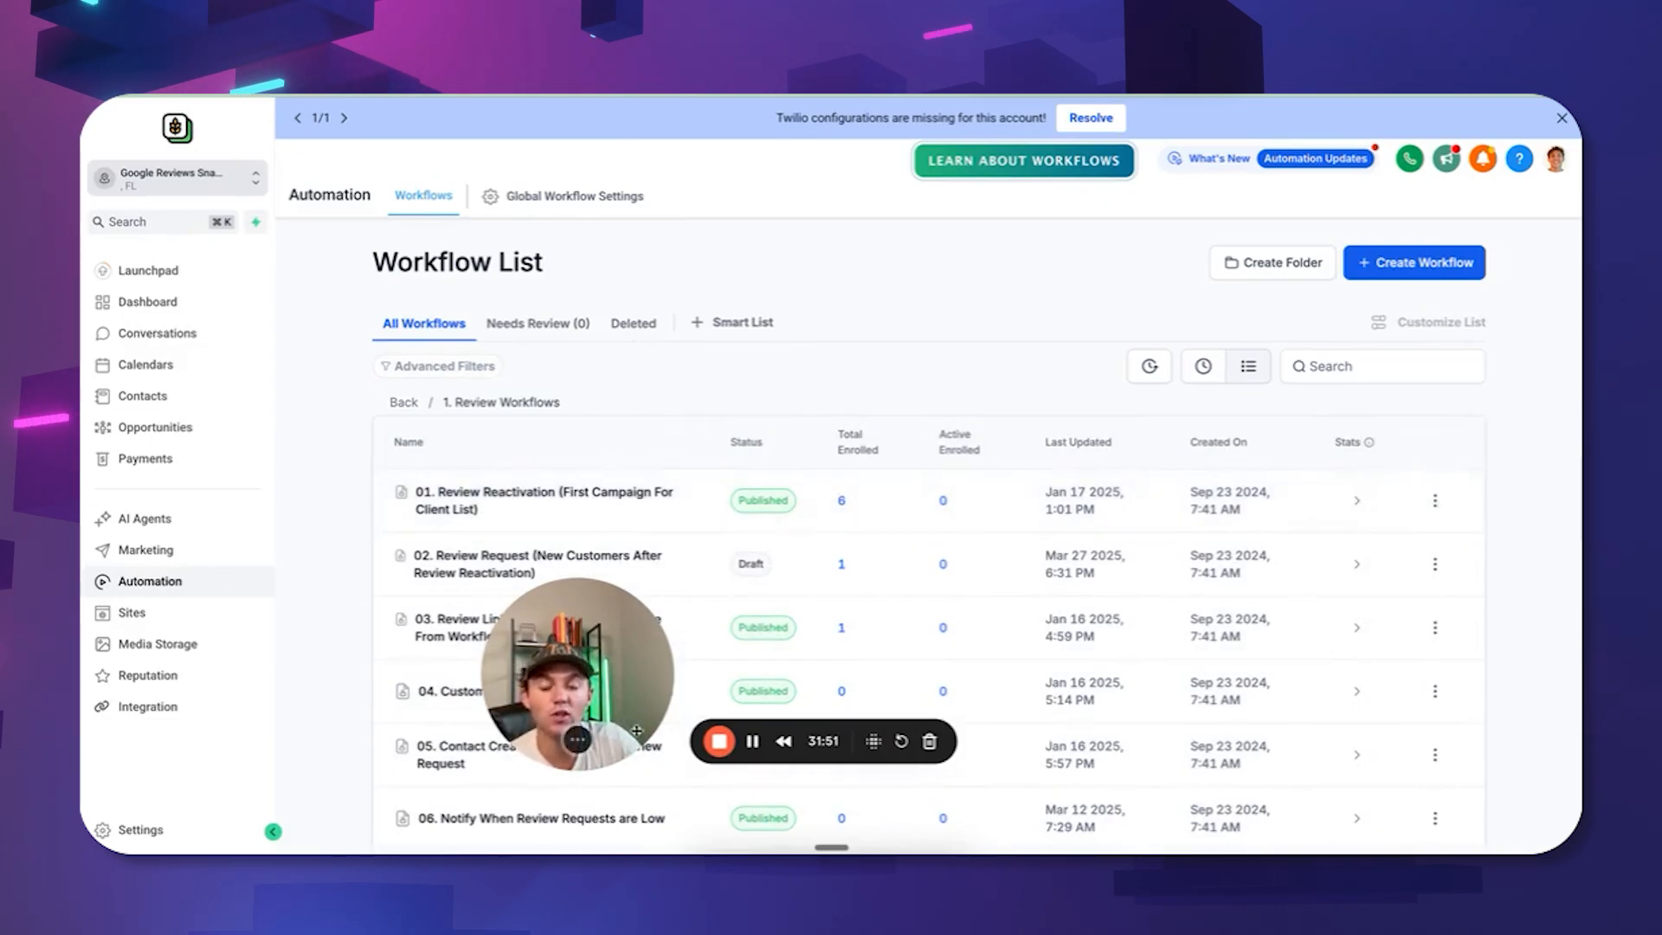
pyautogui.moveTo(639, 666); pyautogui.dragTo(305, 734)
pyautogui.scroll(-2, 550, 501)
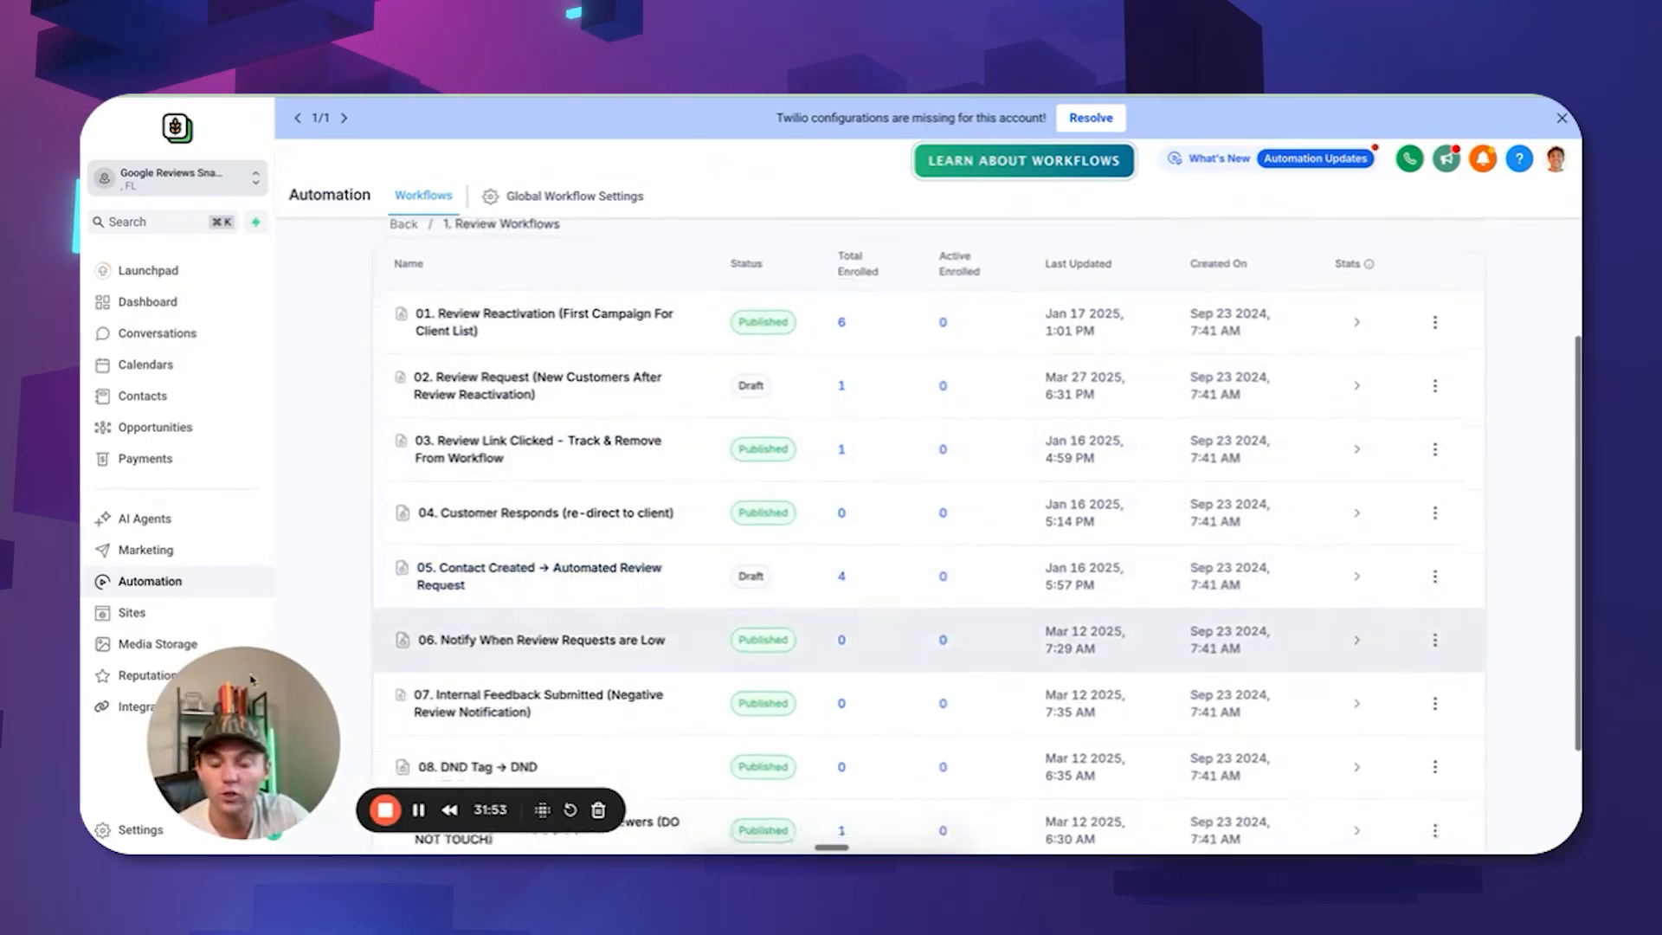
pyautogui.scroll(-1, 550, 501)
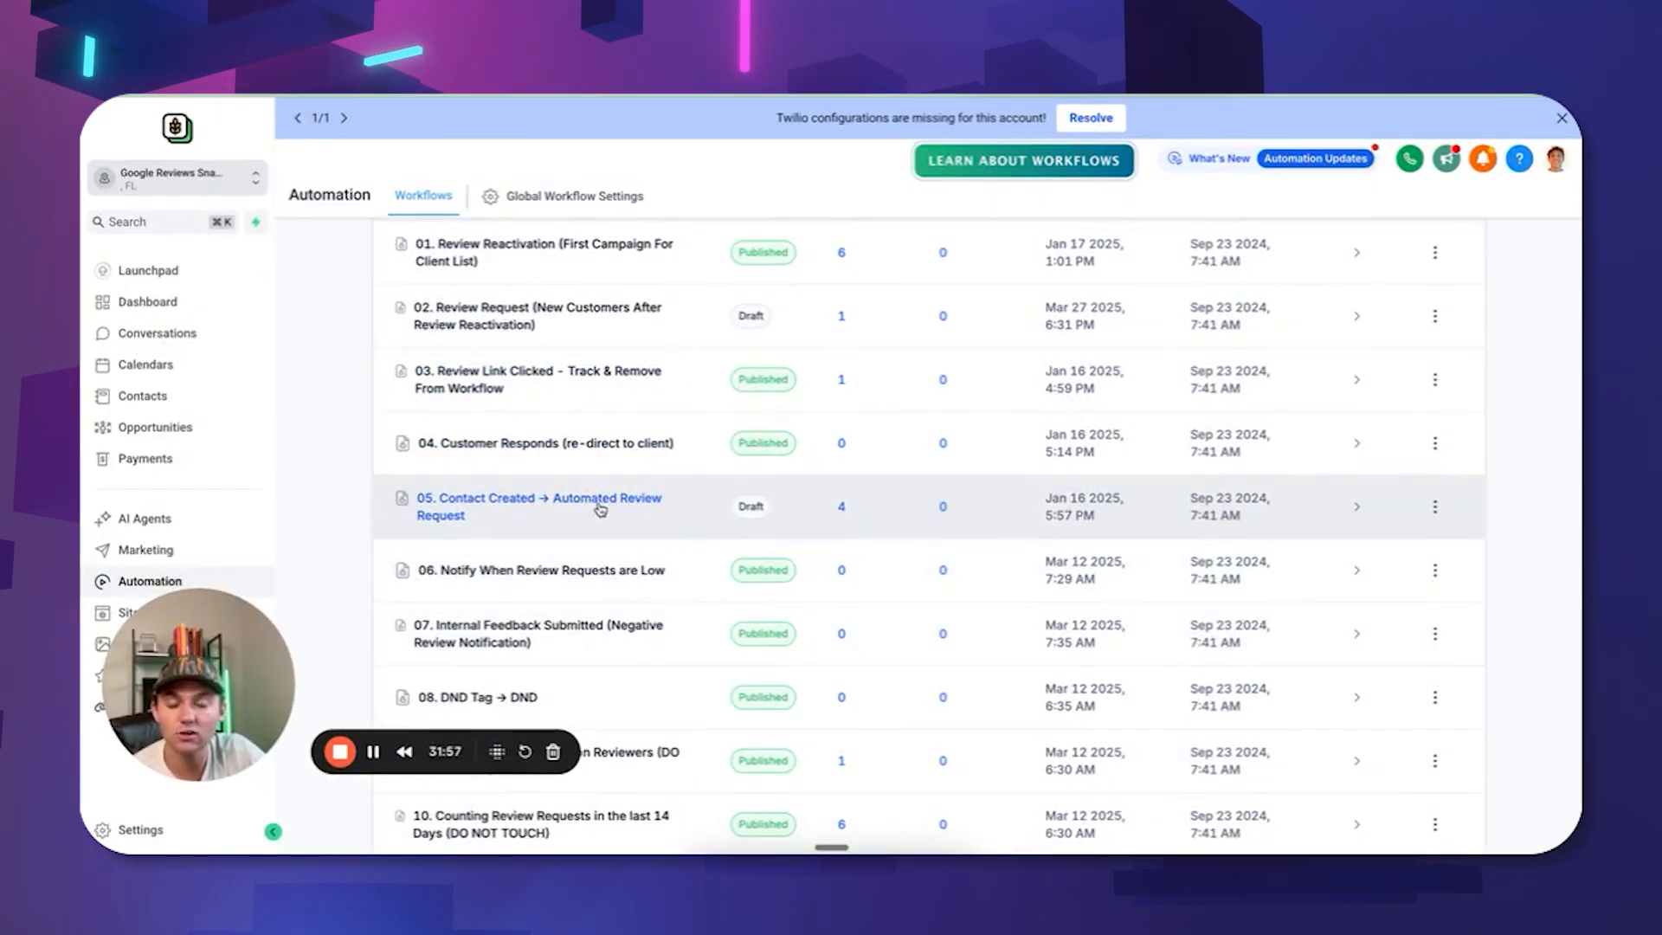
pyautogui.scroll(1, 641, 520)
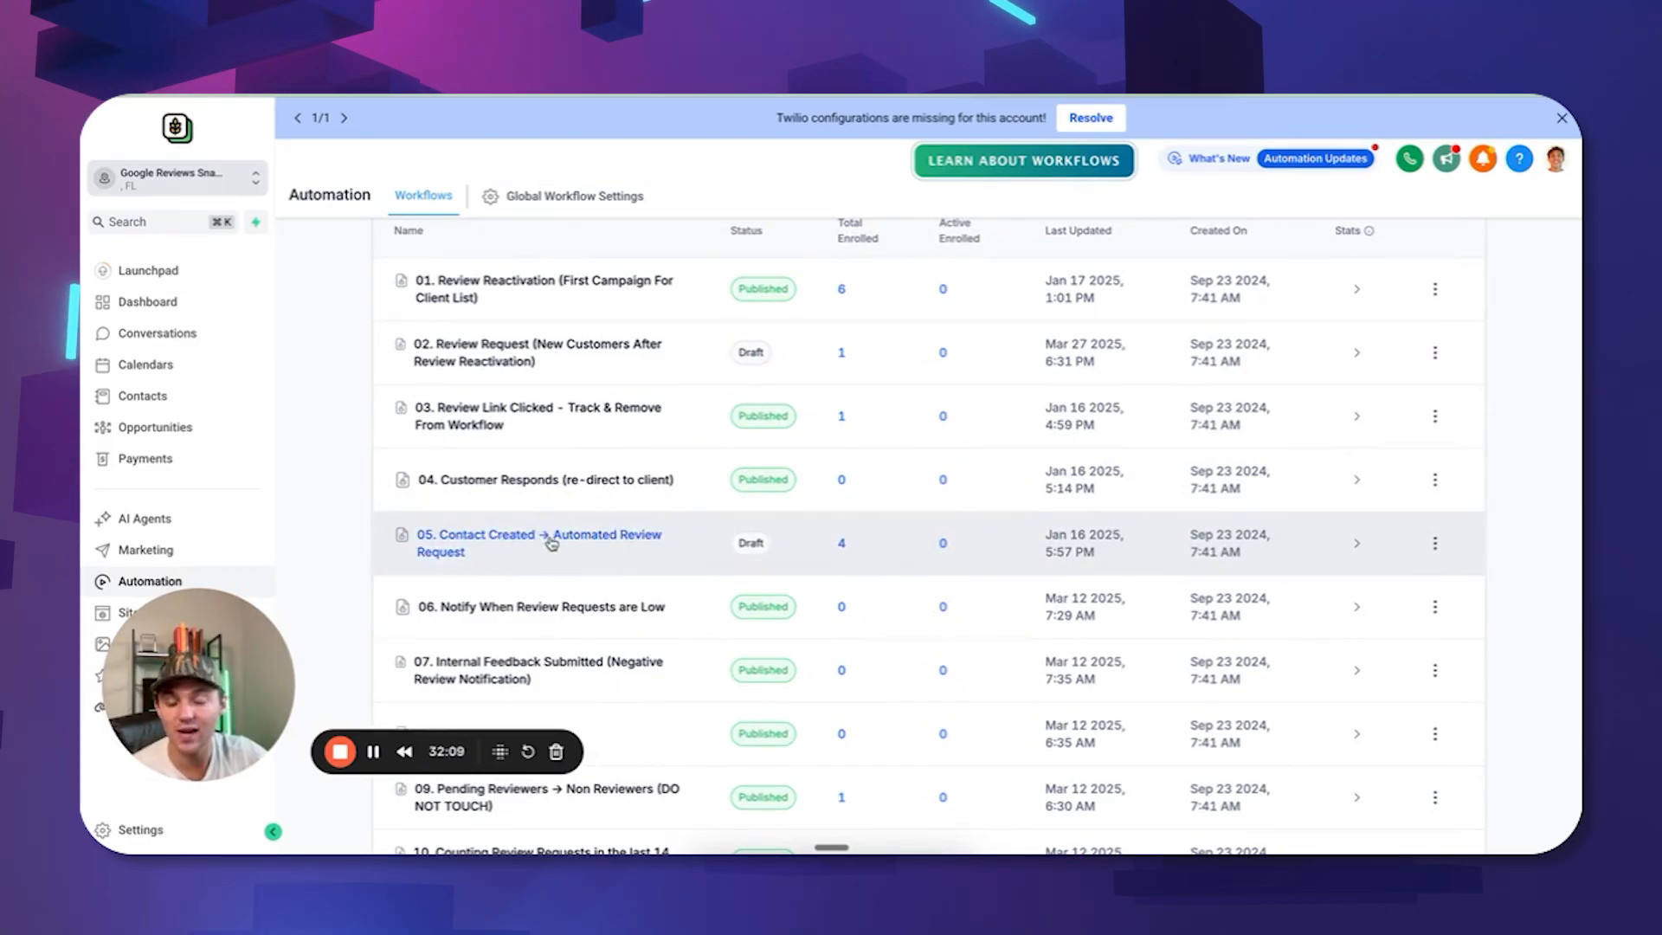
pyautogui.scroll(2, 882, 519)
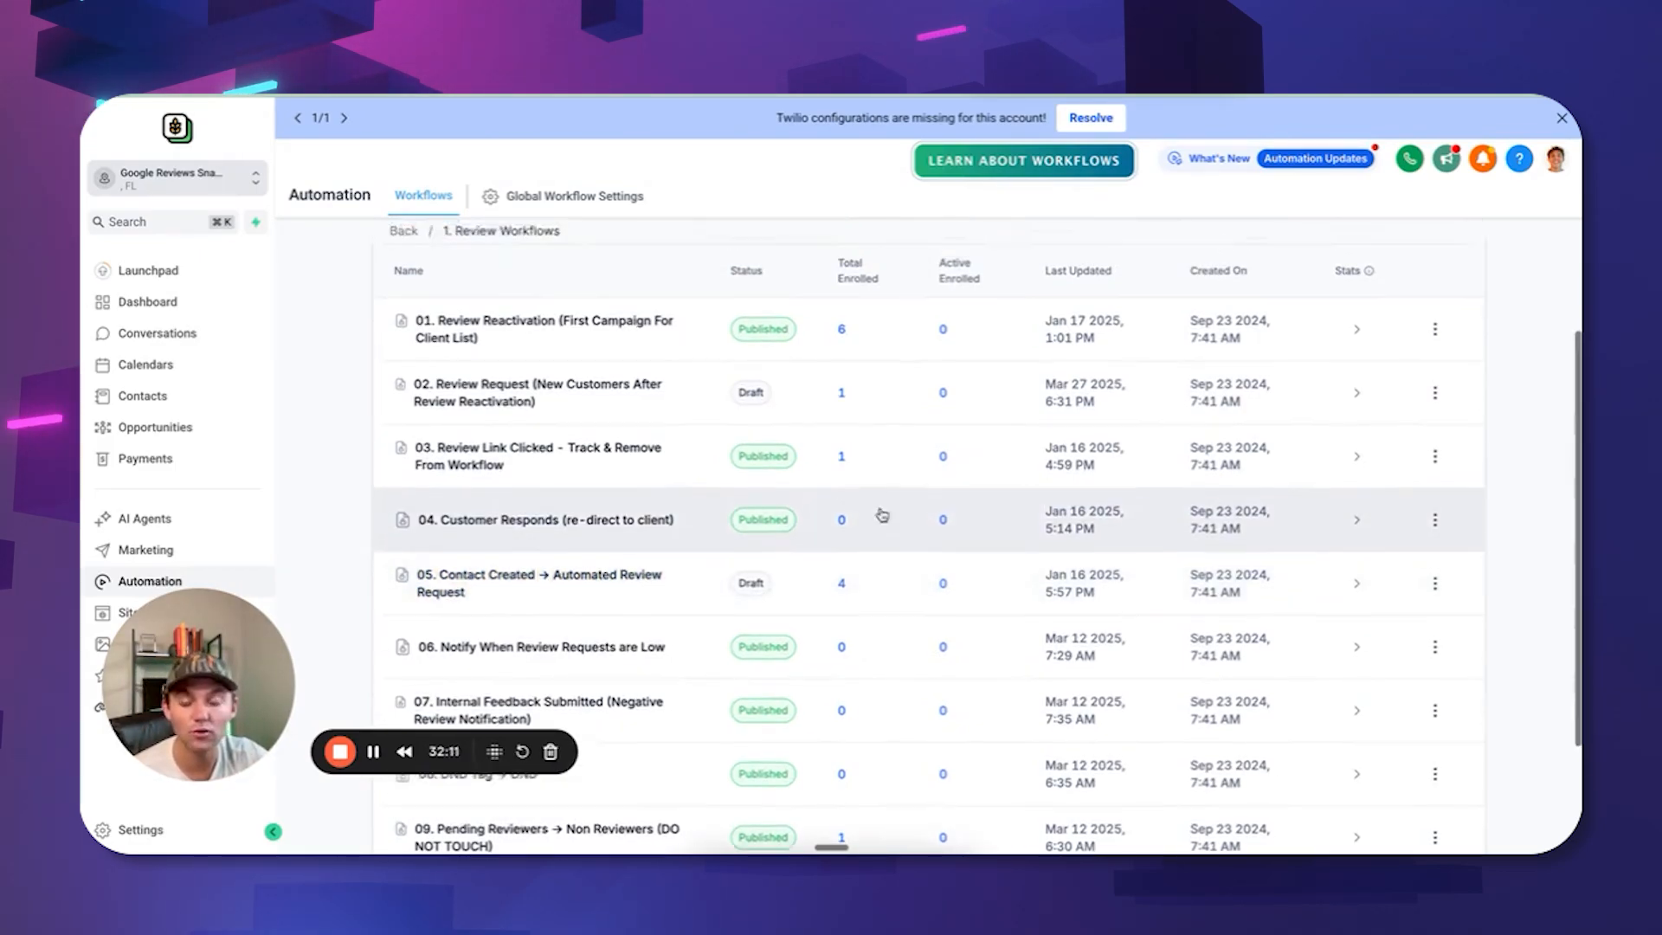
# Inspect the tag filter on 02. Review Request's Customer Tag Added trigger, then return to workflows.
pyautogui.click(494, 437)
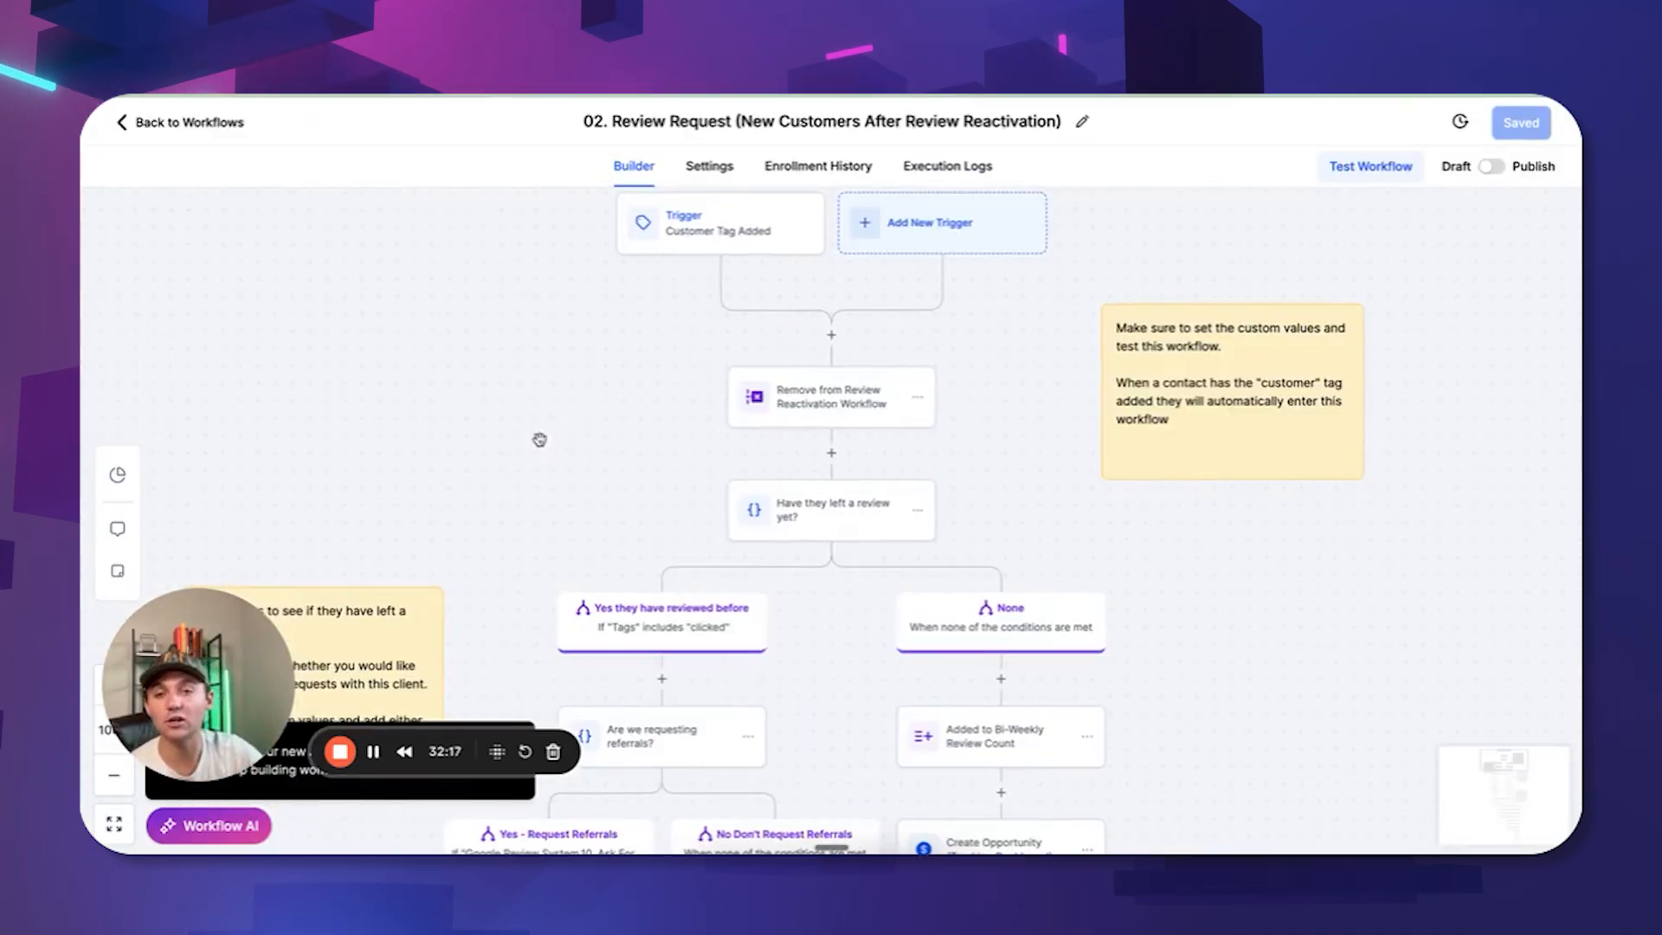
pyautogui.click(906, 228)
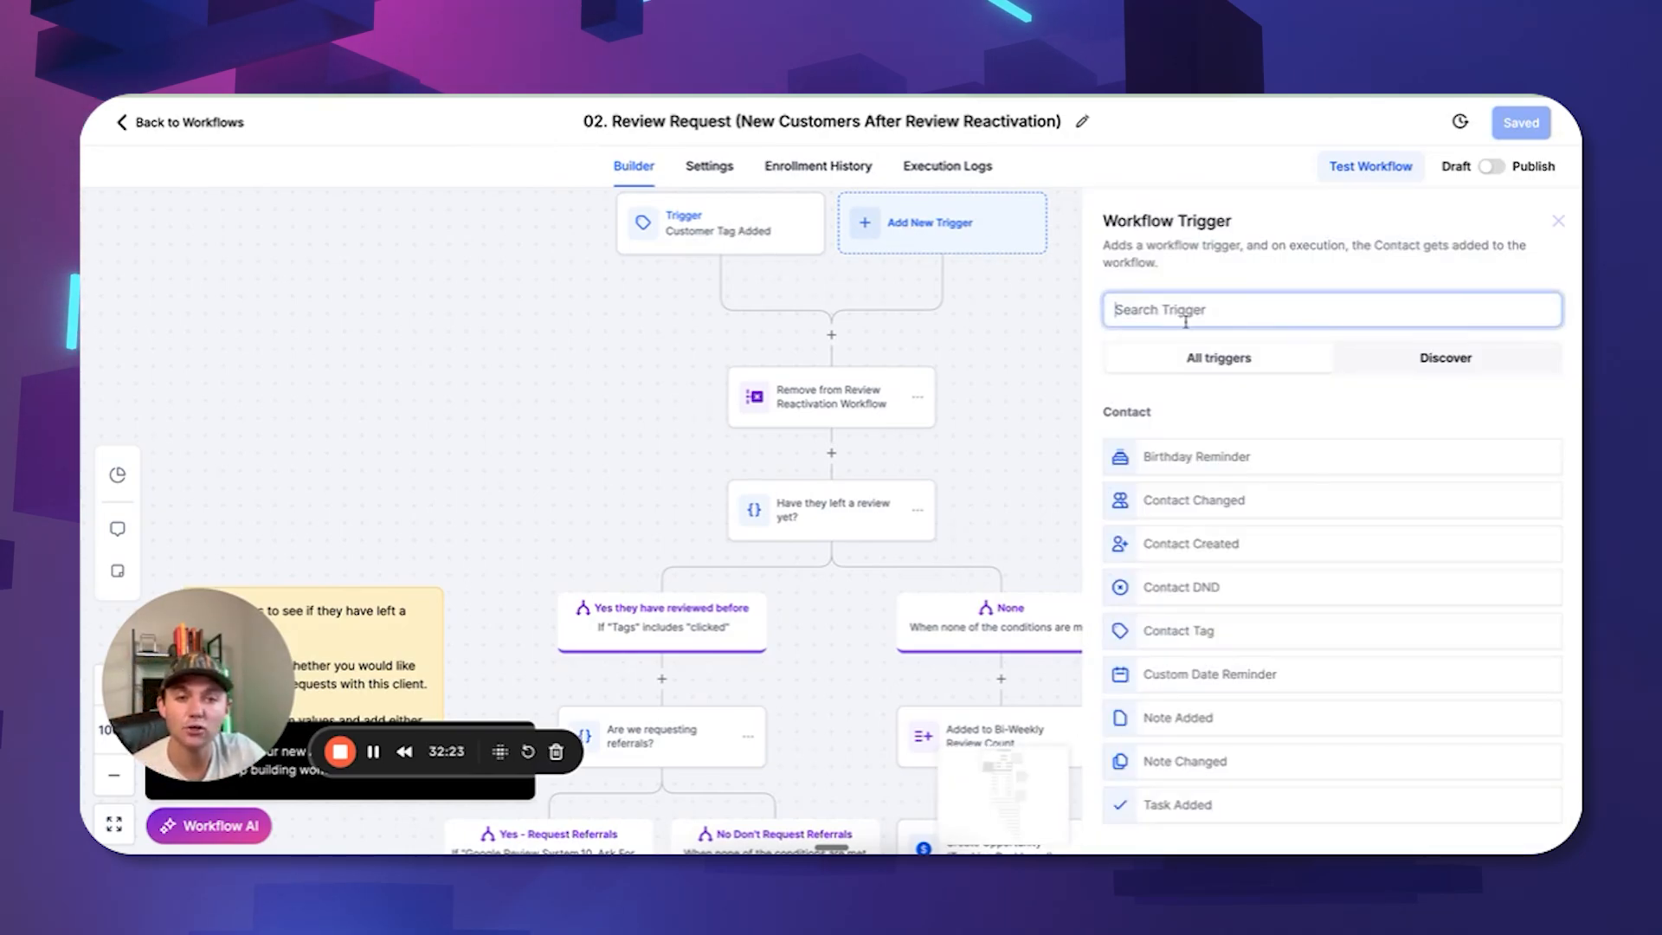
pyautogui.click(718, 223)
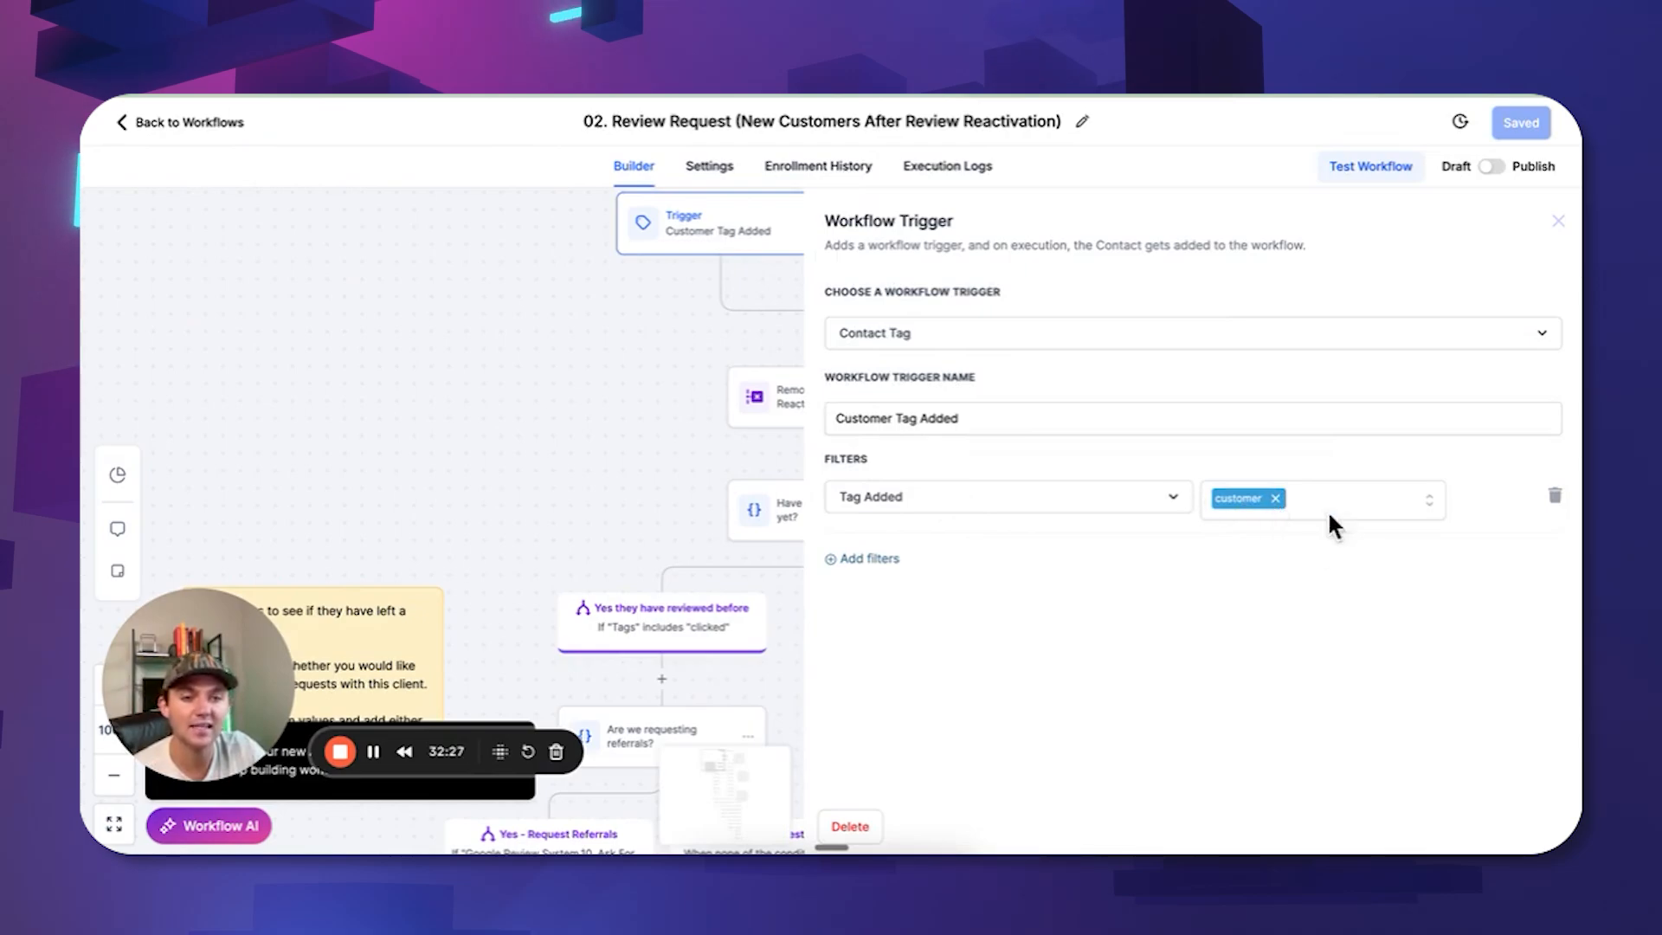
pyautogui.click(1357, 496)
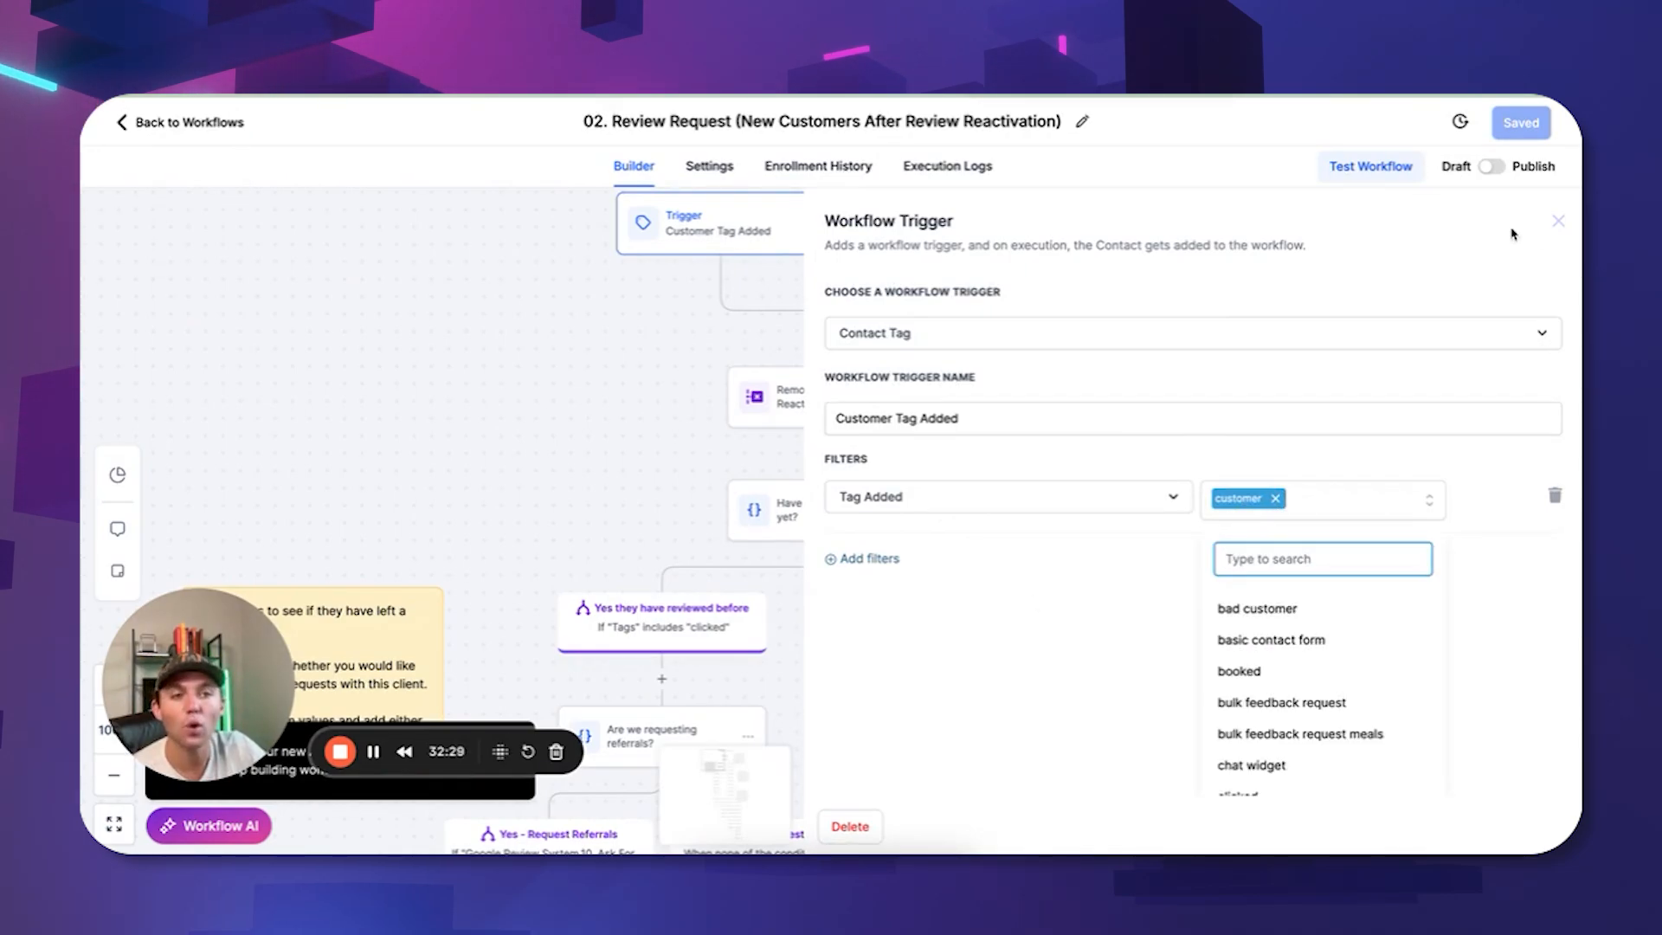
pyautogui.click(1557, 225)
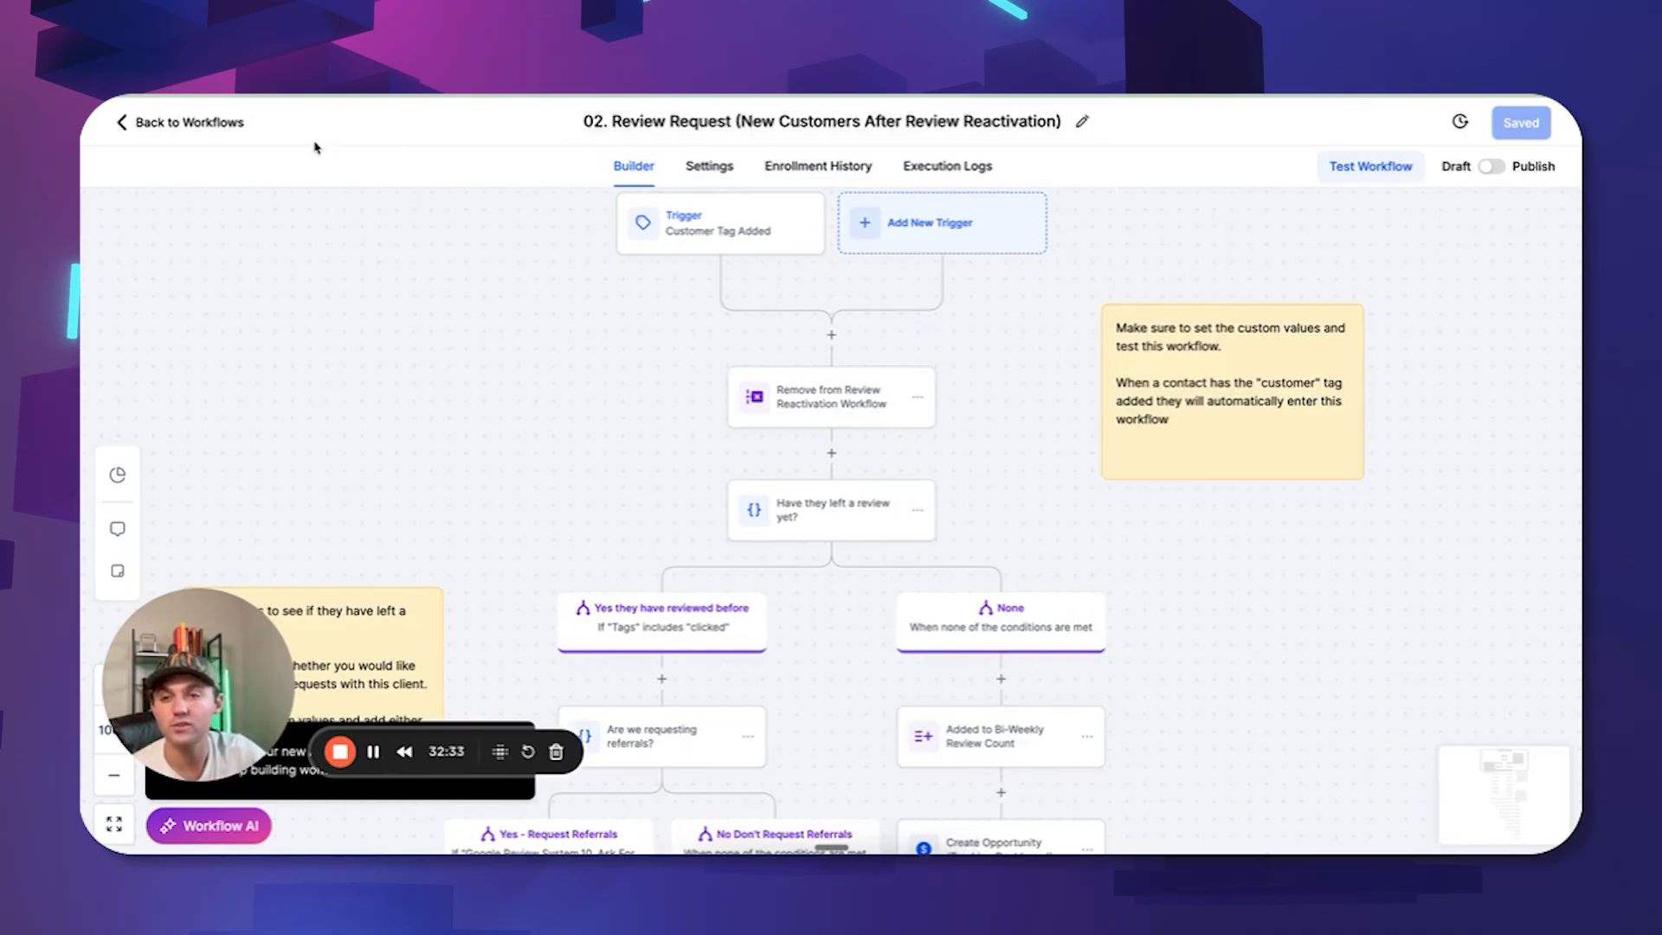
pyautogui.click(218, 127)
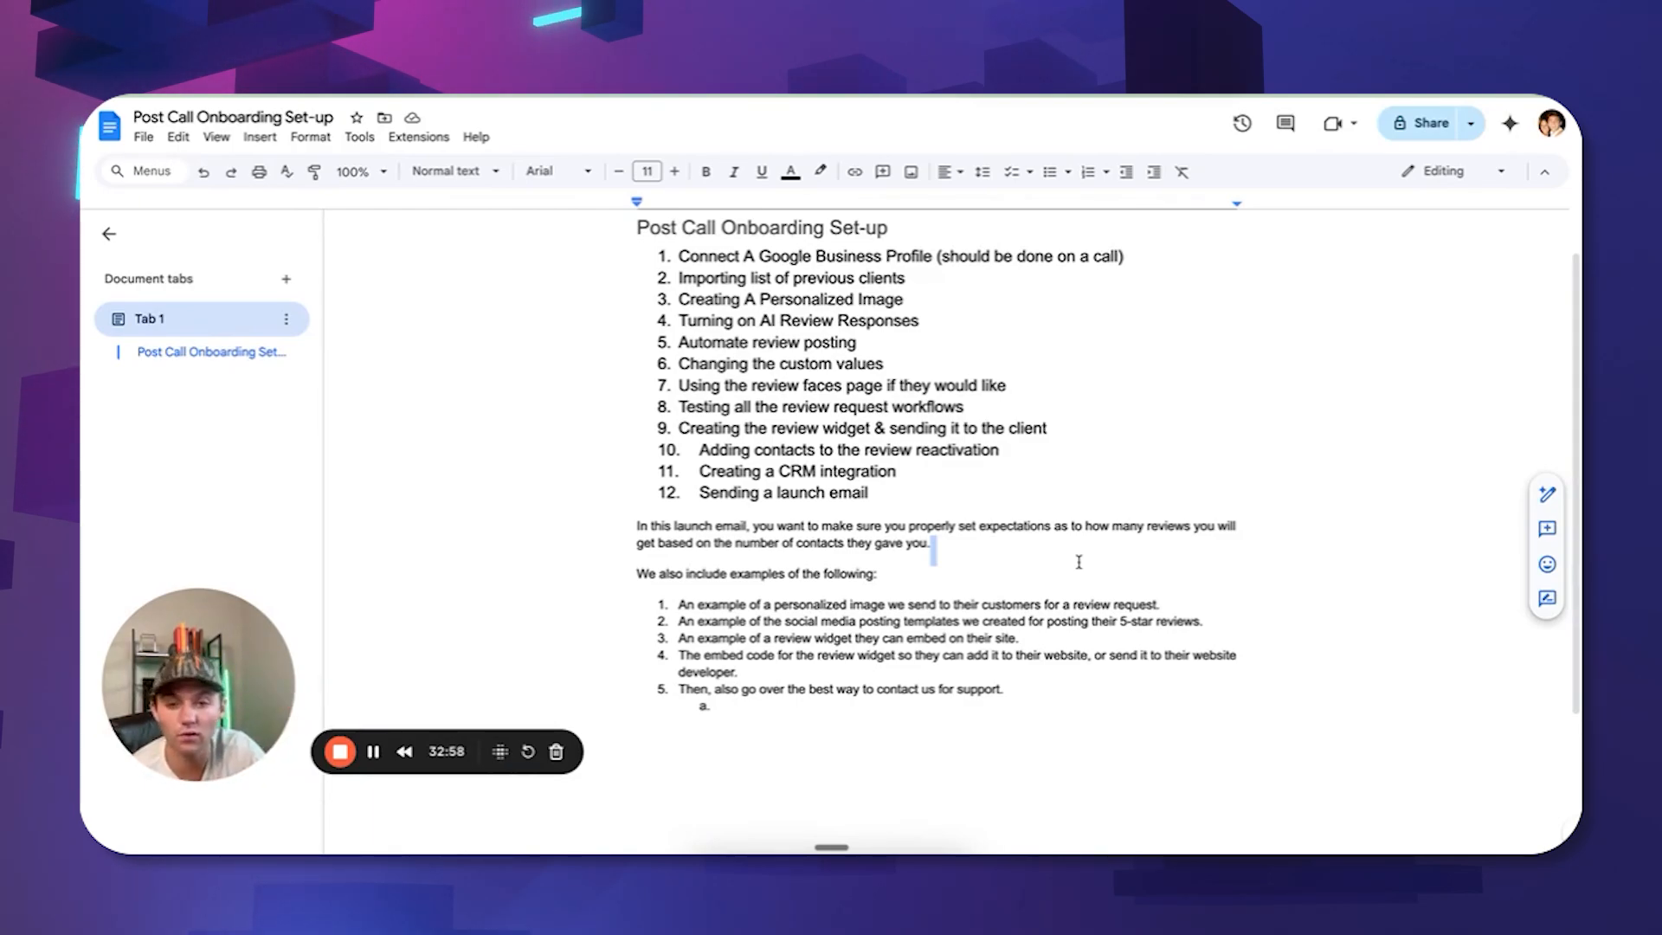
# Highlight each launch-email example in turn: personalized image, social media templates, review widget, embed code, support contact.
pyautogui.click(1003, 572)
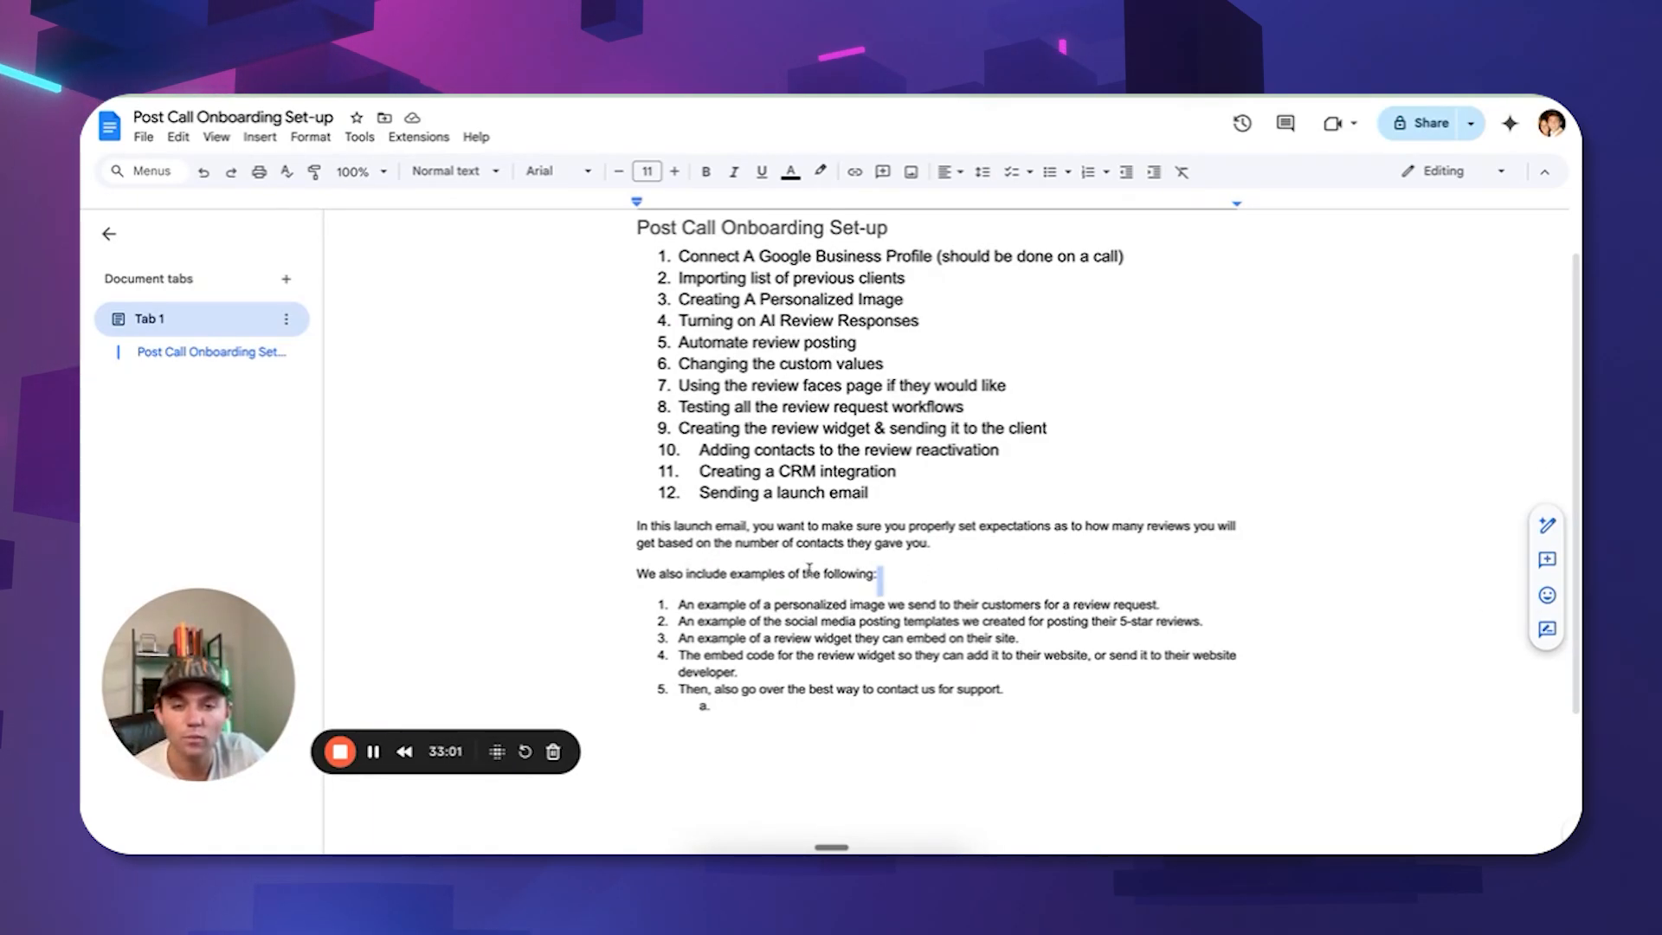
pyautogui.scroll(-1, 809, 568)
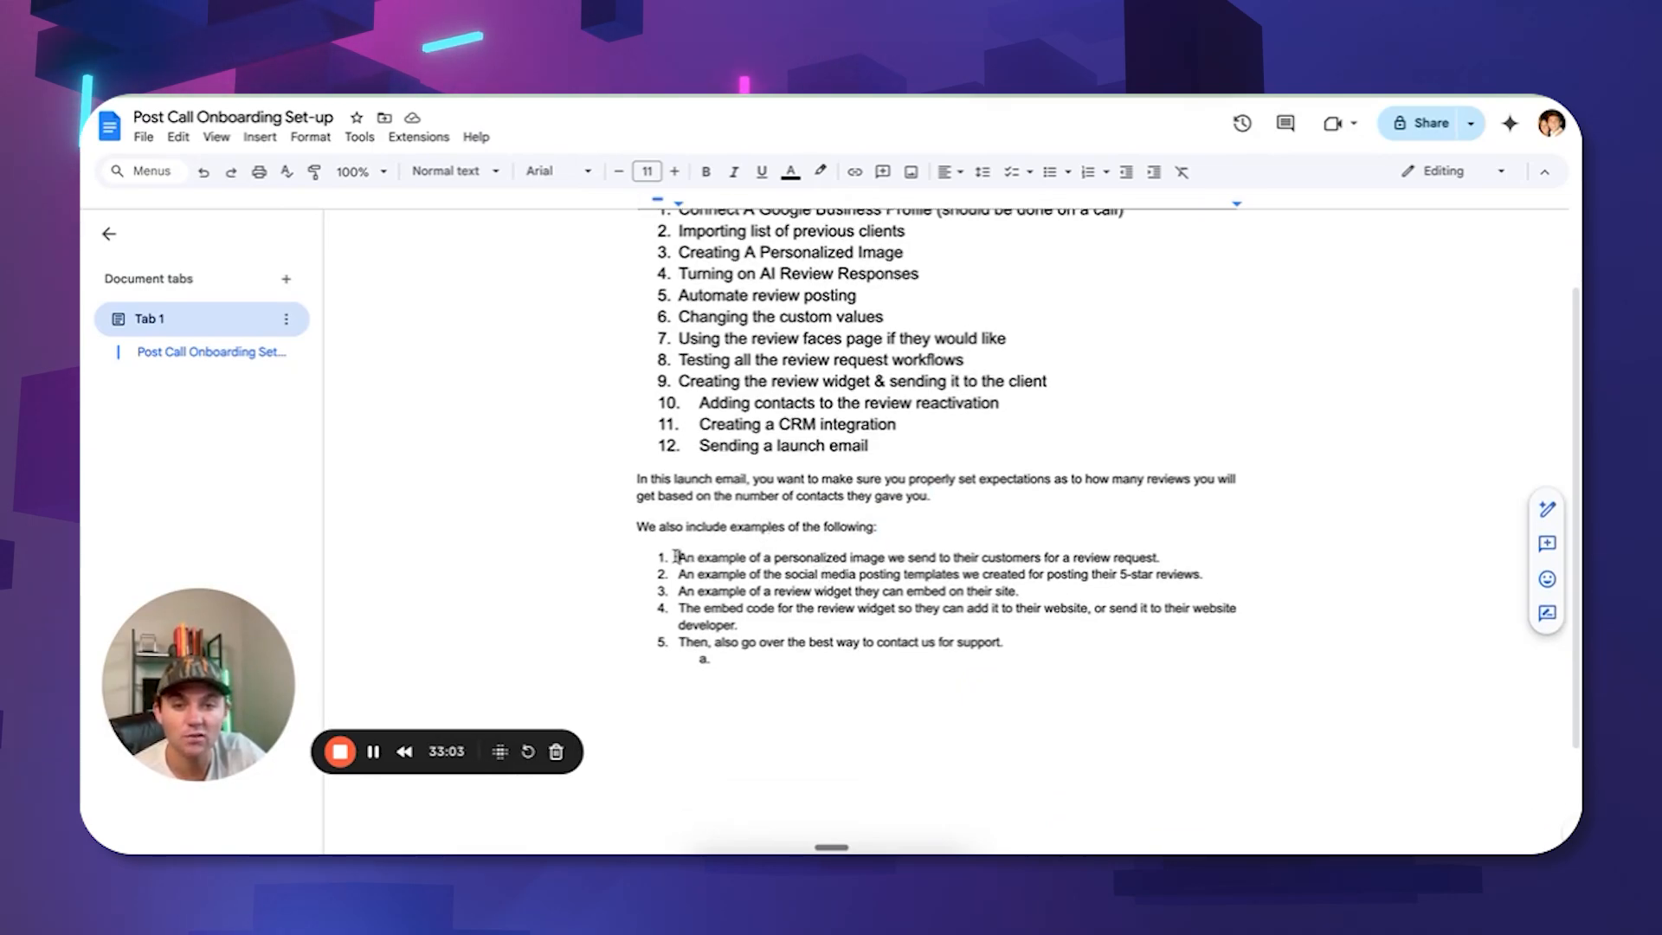
pyautogui.moveTo(676, 556); pyautogui.dragTo(1177, 552)
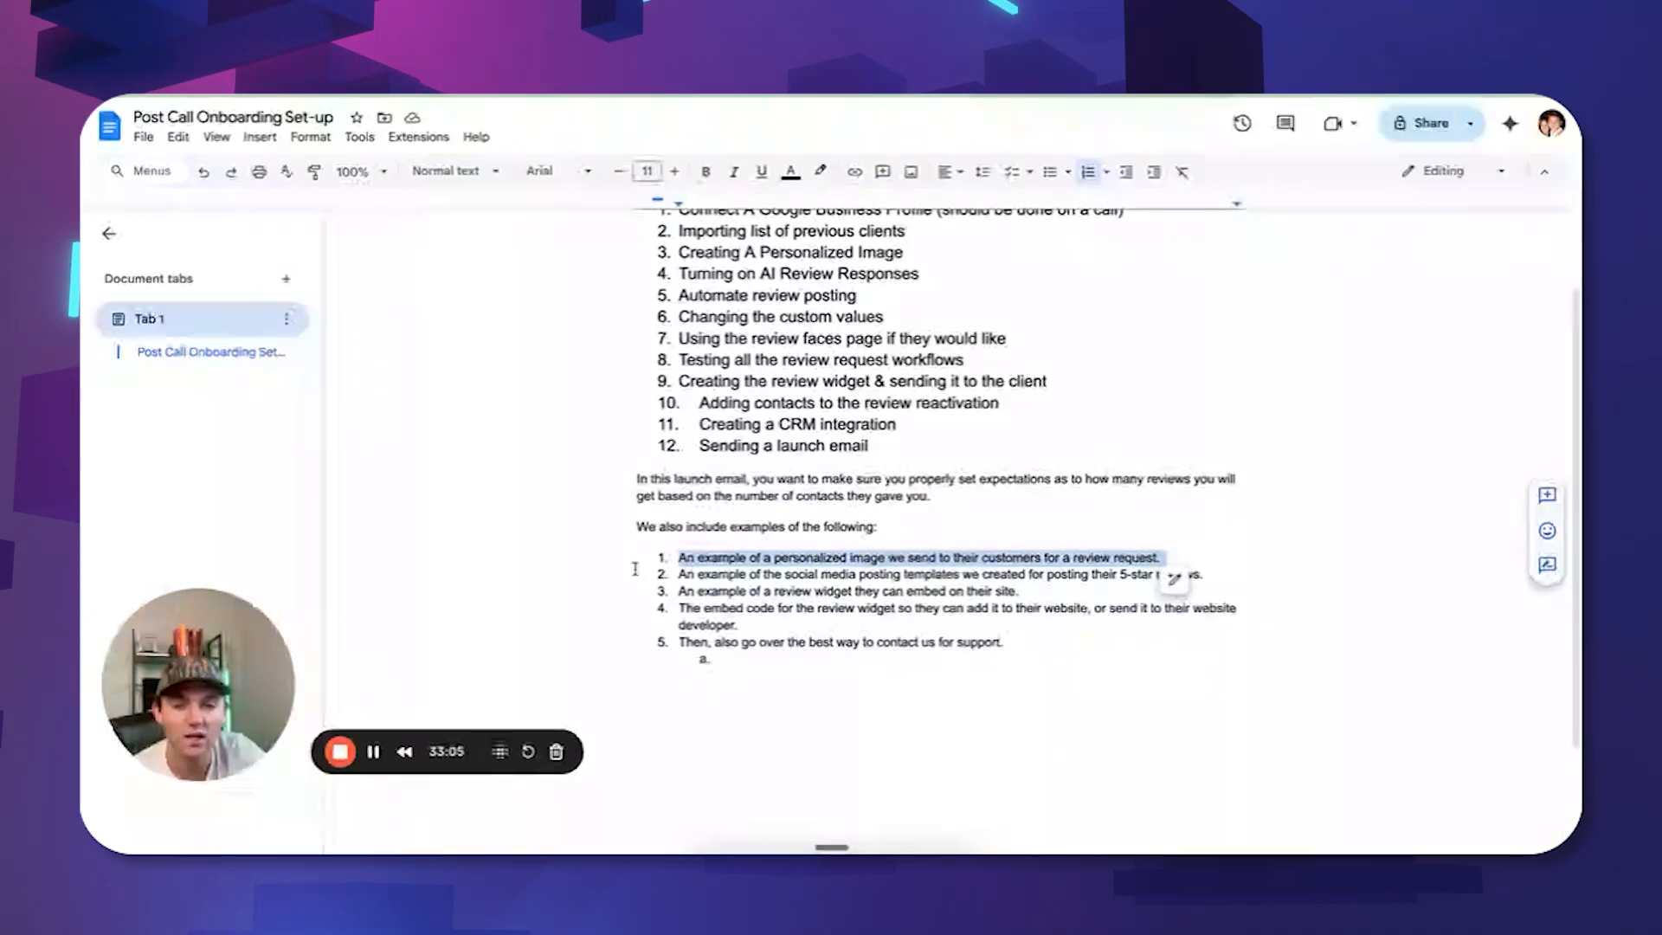
pyautogui.moveTo(678, 573); pyautogui.dragTo(1215, 581)
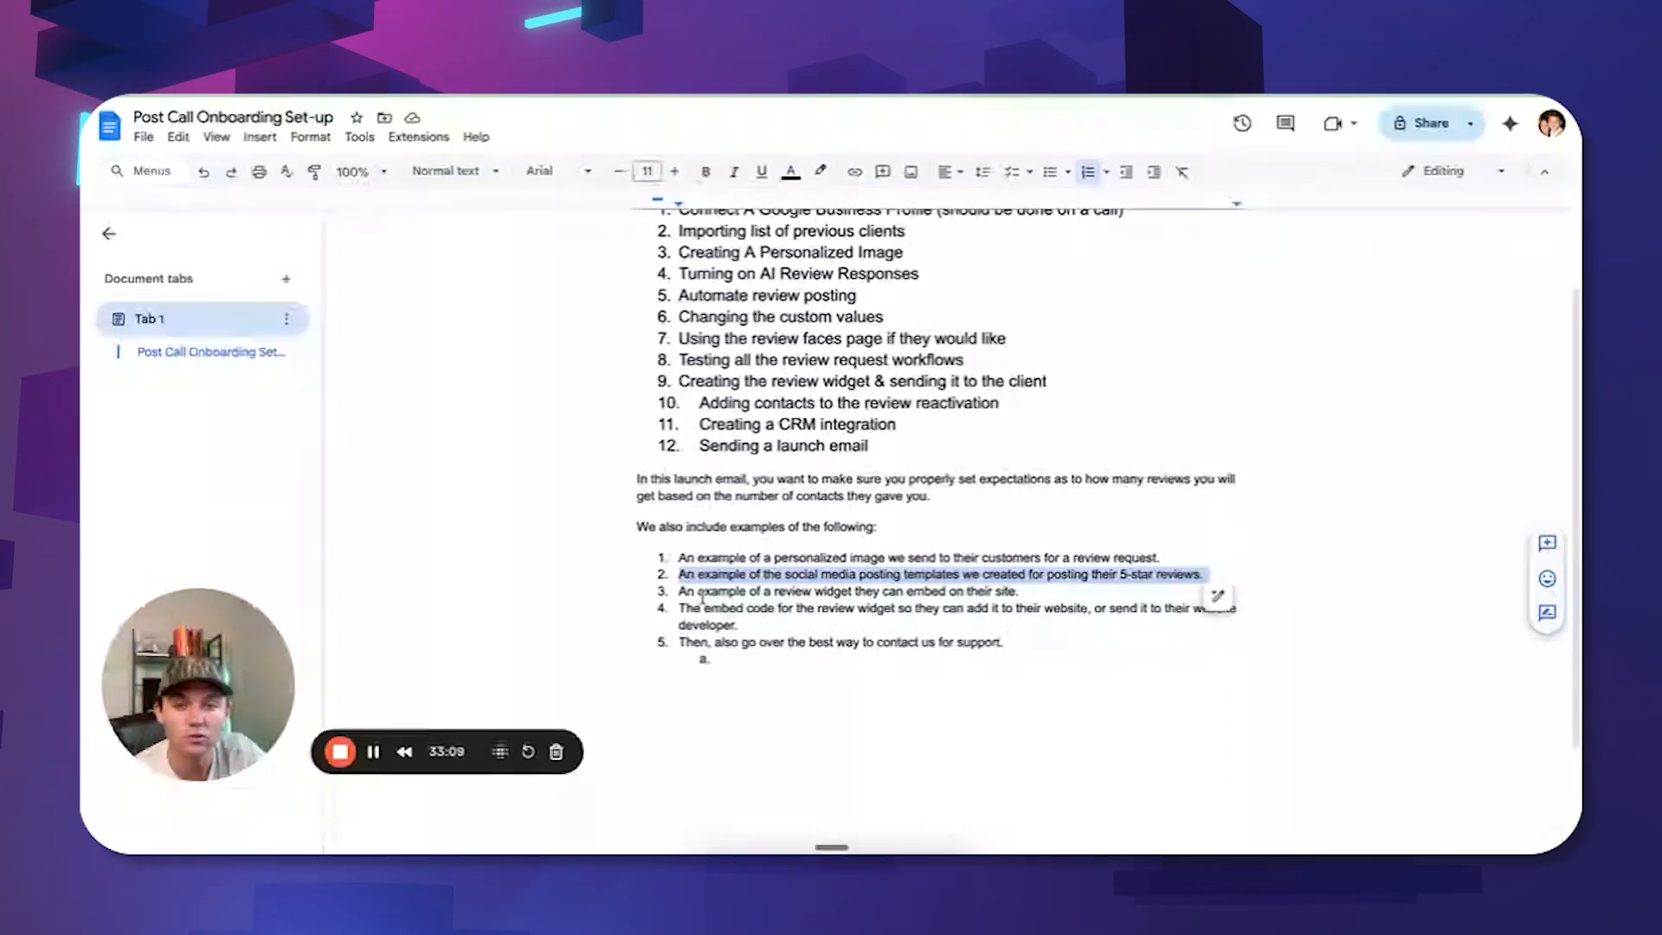
pyautogui.moveTo(678, 591); pyautogui.dragTo(1019, 589)
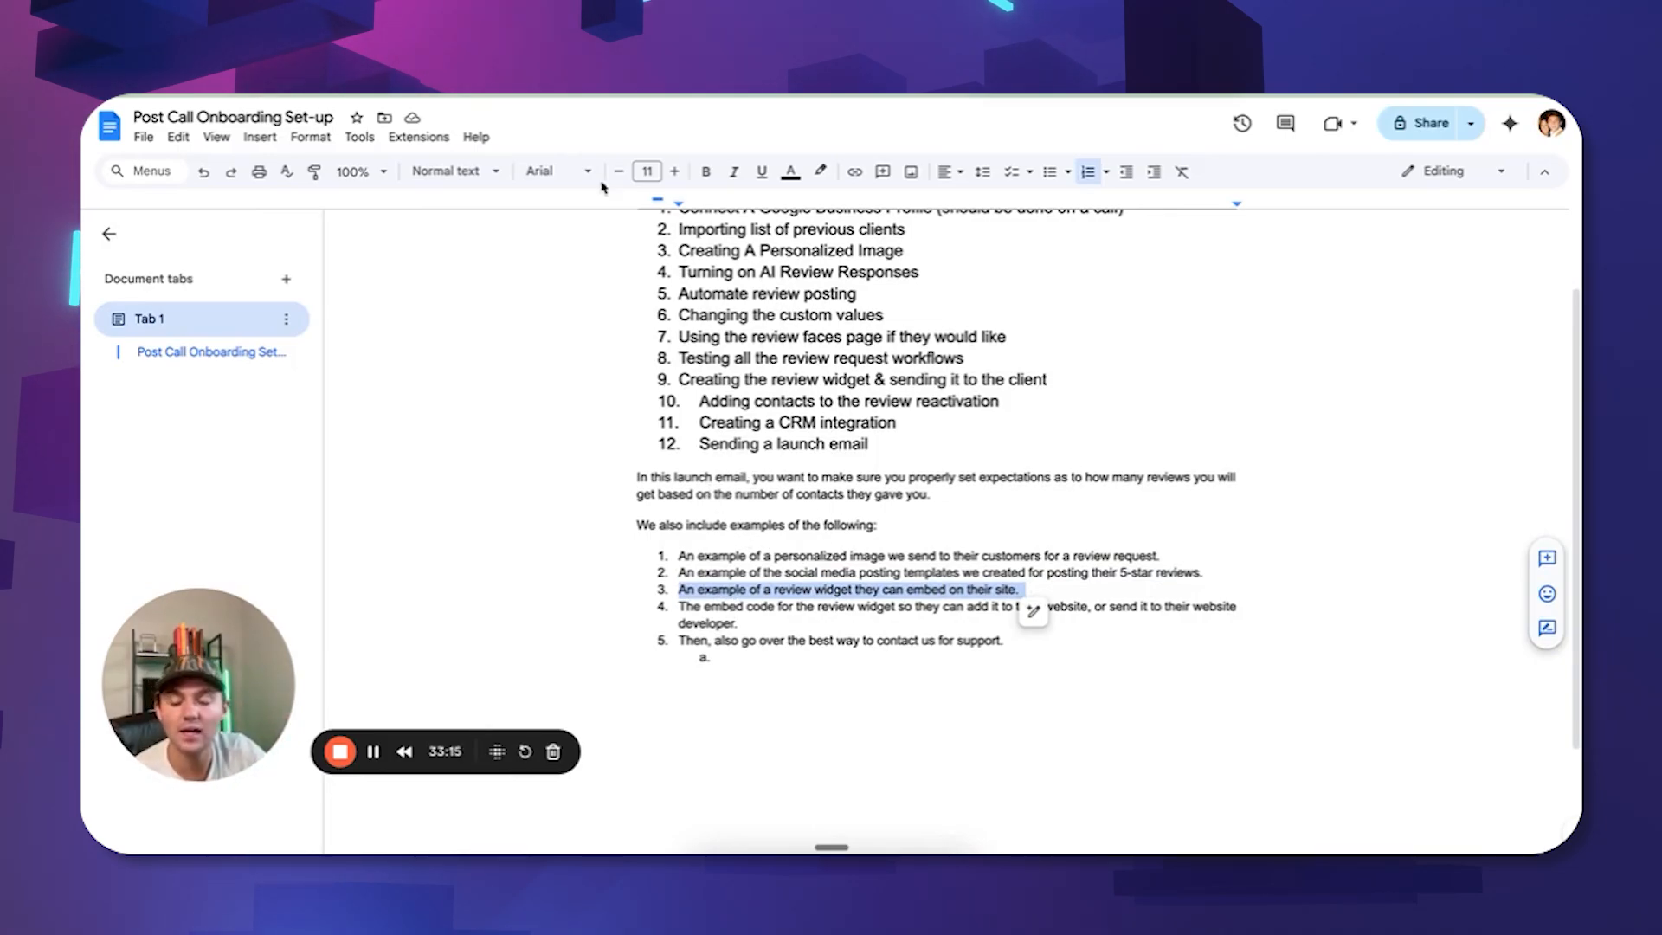
pyautogui.moveTo(678, 605); pyautogui.dragTo(740, 623)
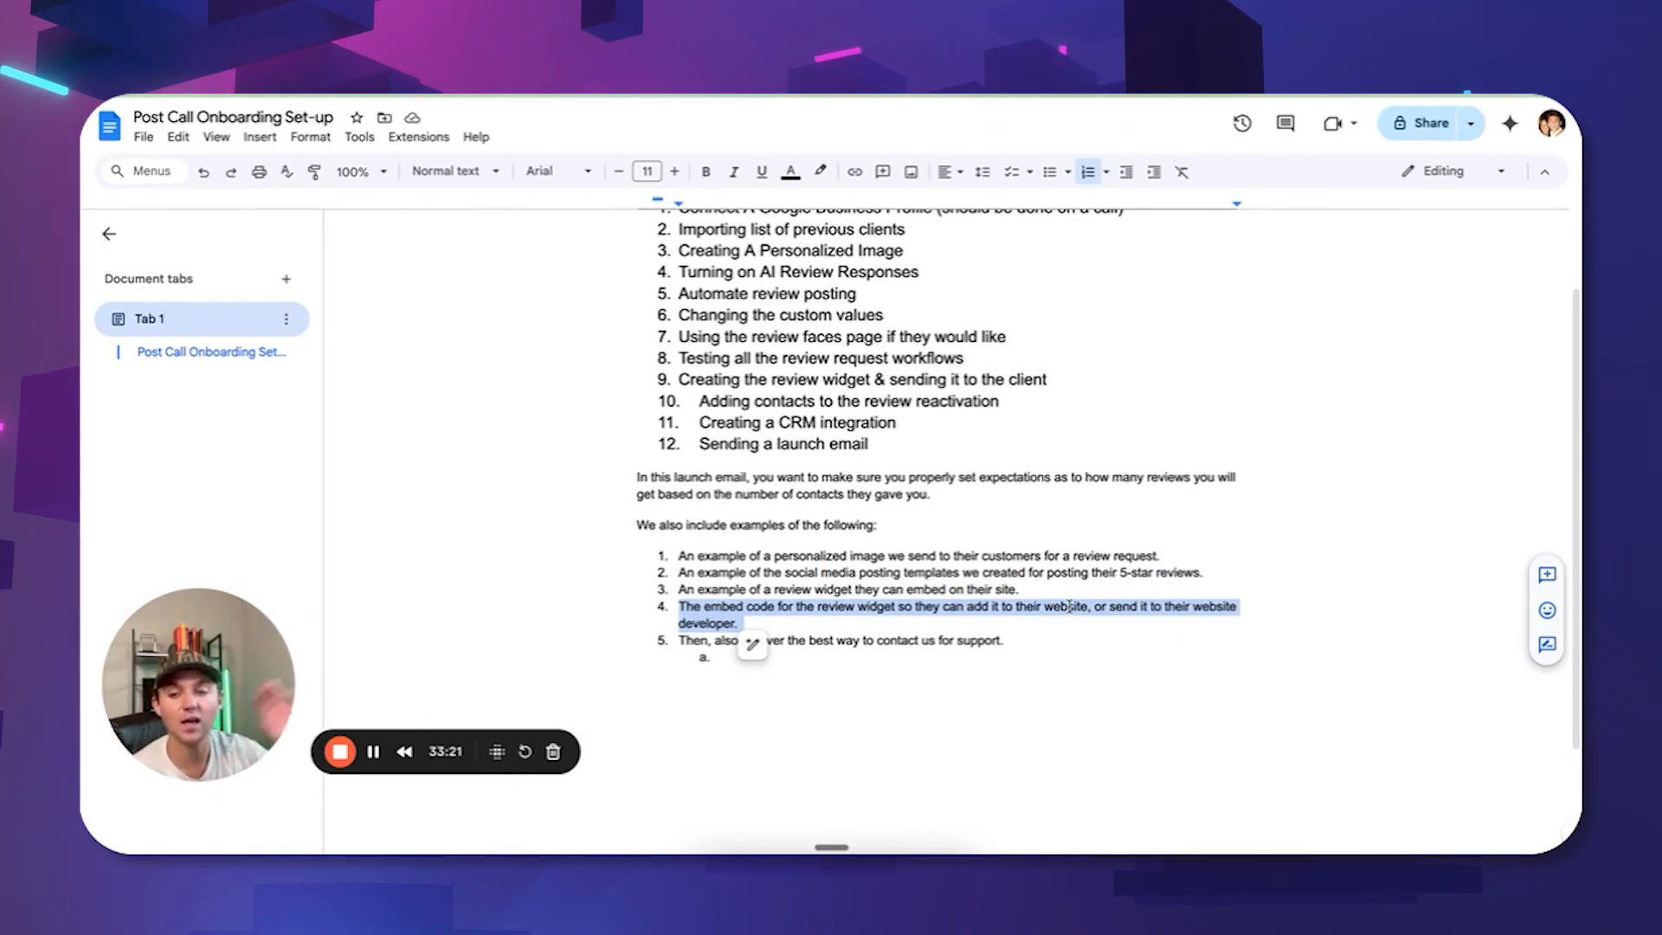
pyautogui.click(825, 650)
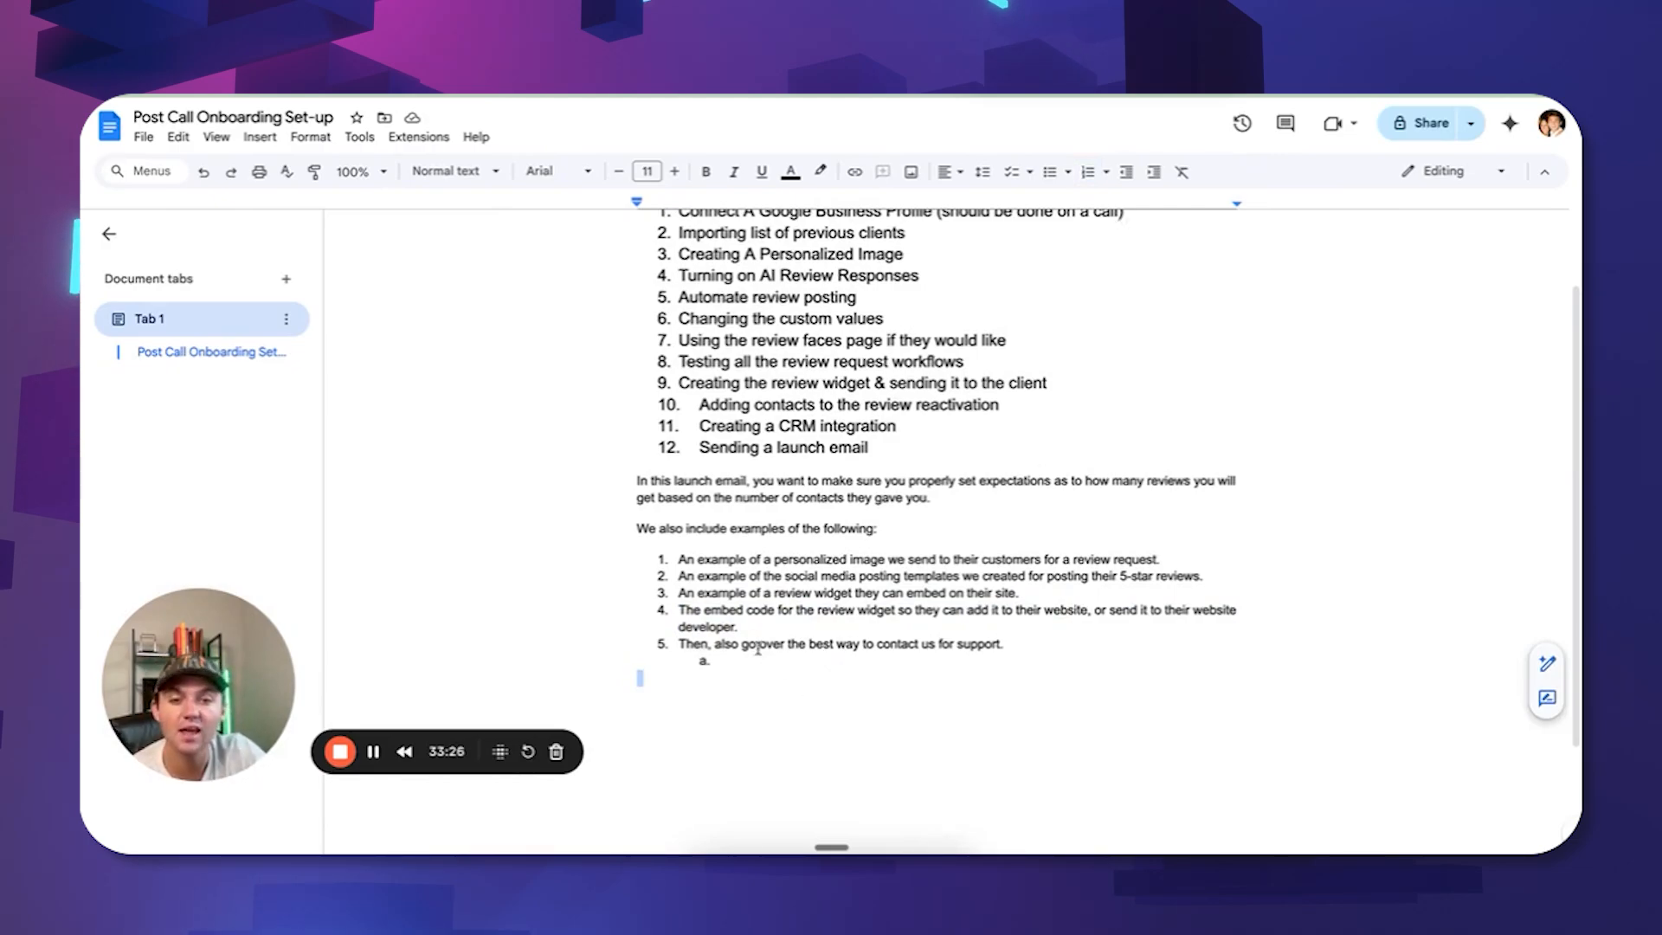
pyautogui.moveTo(679, 645); pyautogui.dragTo(1028, 645)
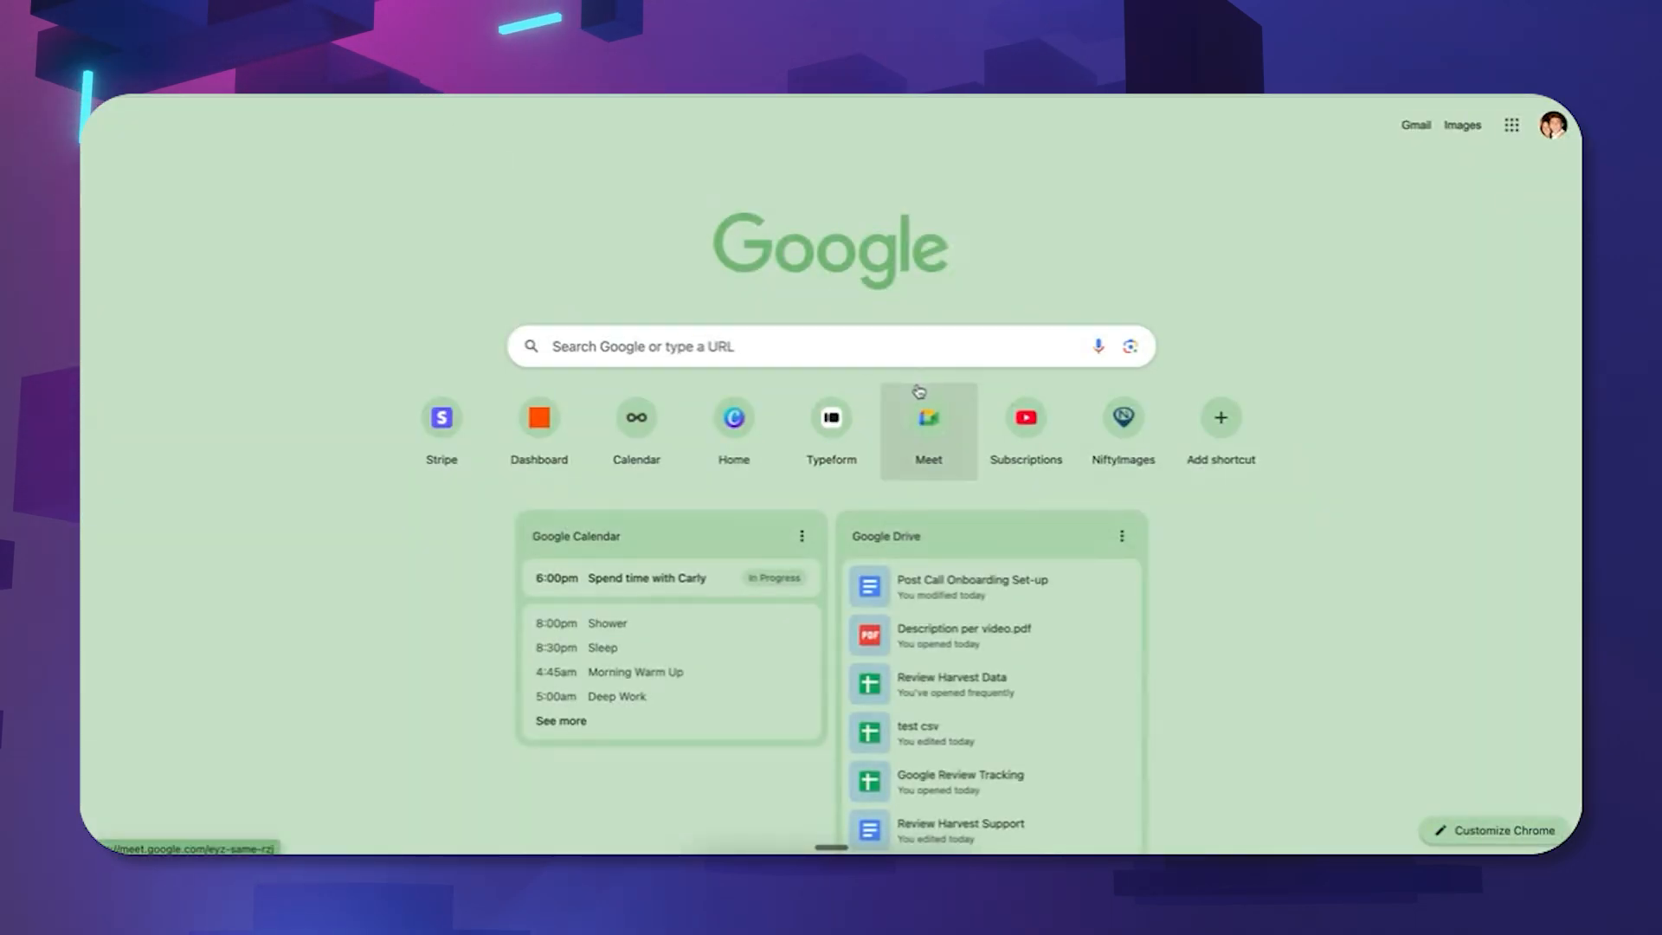
# Open The HighLevel House community in Skool and look through its event calendar and classroom courses.
pyautogui.click(920, 393)
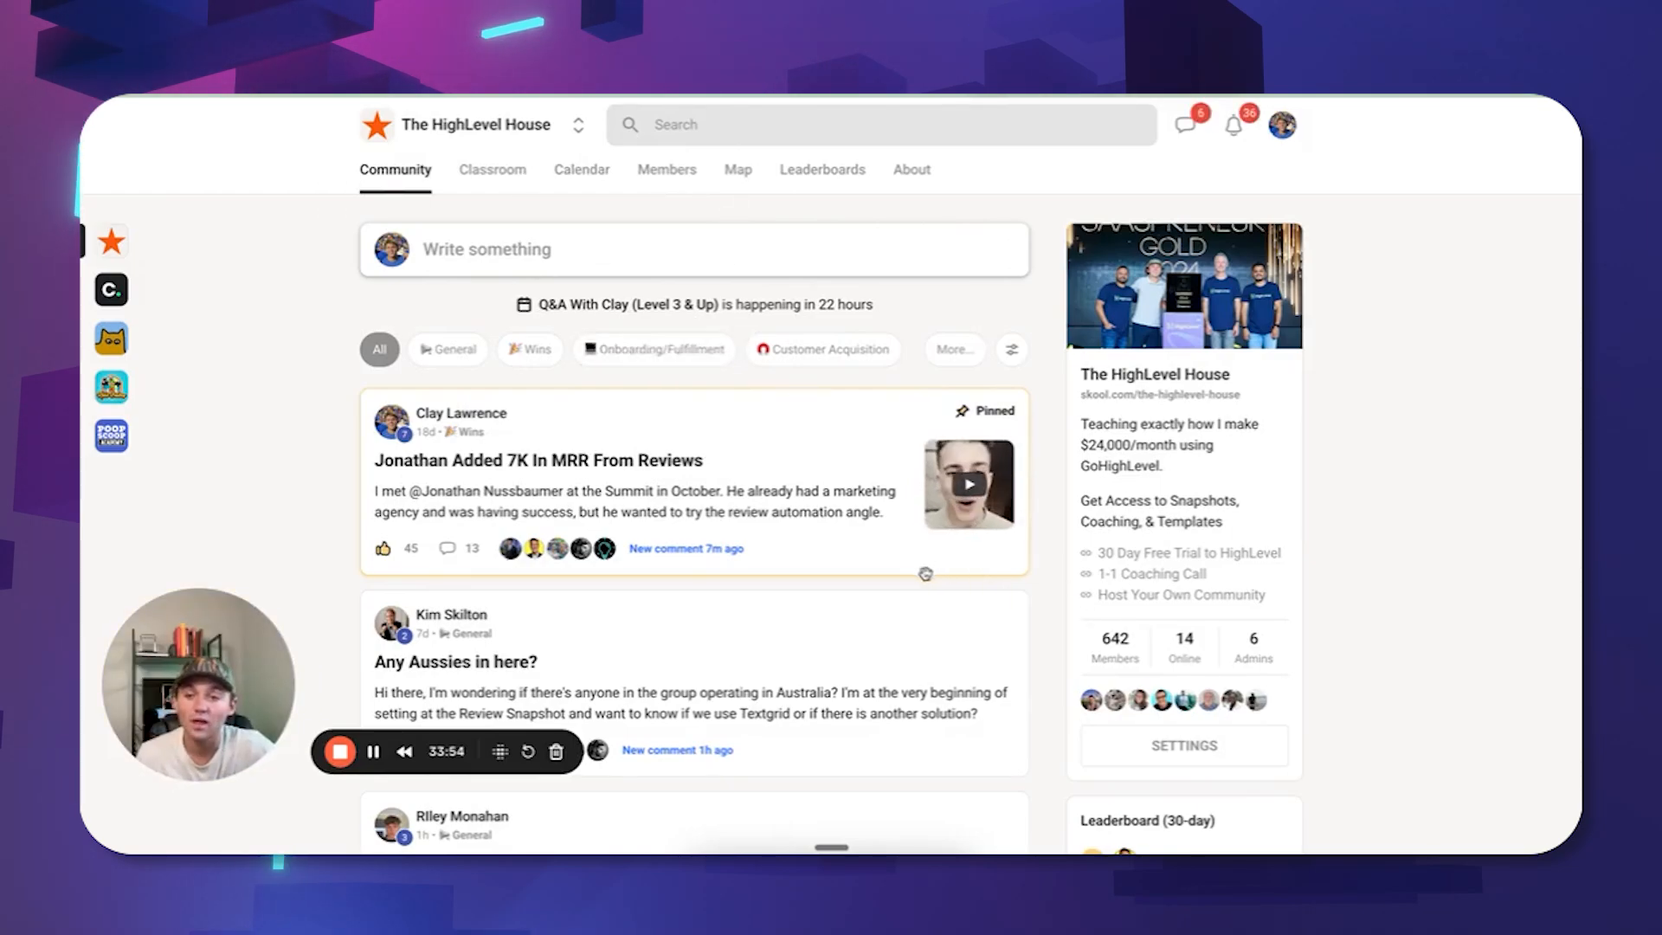
pyautogui.scroll(-2, 1023, 553)
pyautogui.scroll(2, 1023, 552)
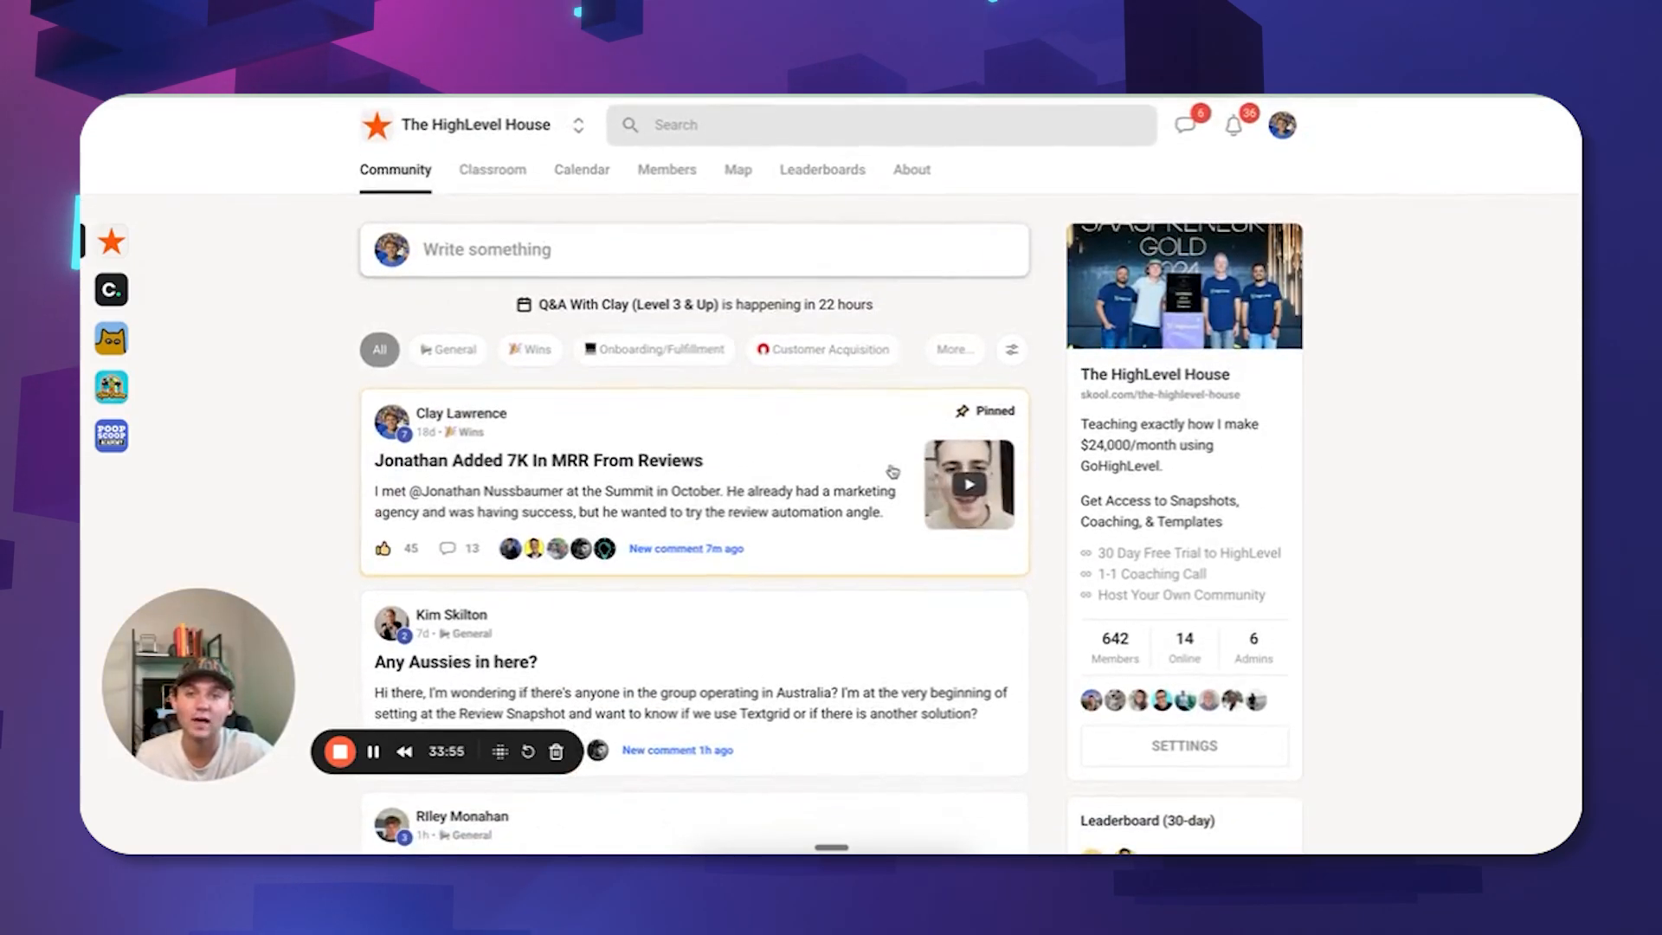
pyautogui.click(575, 173)
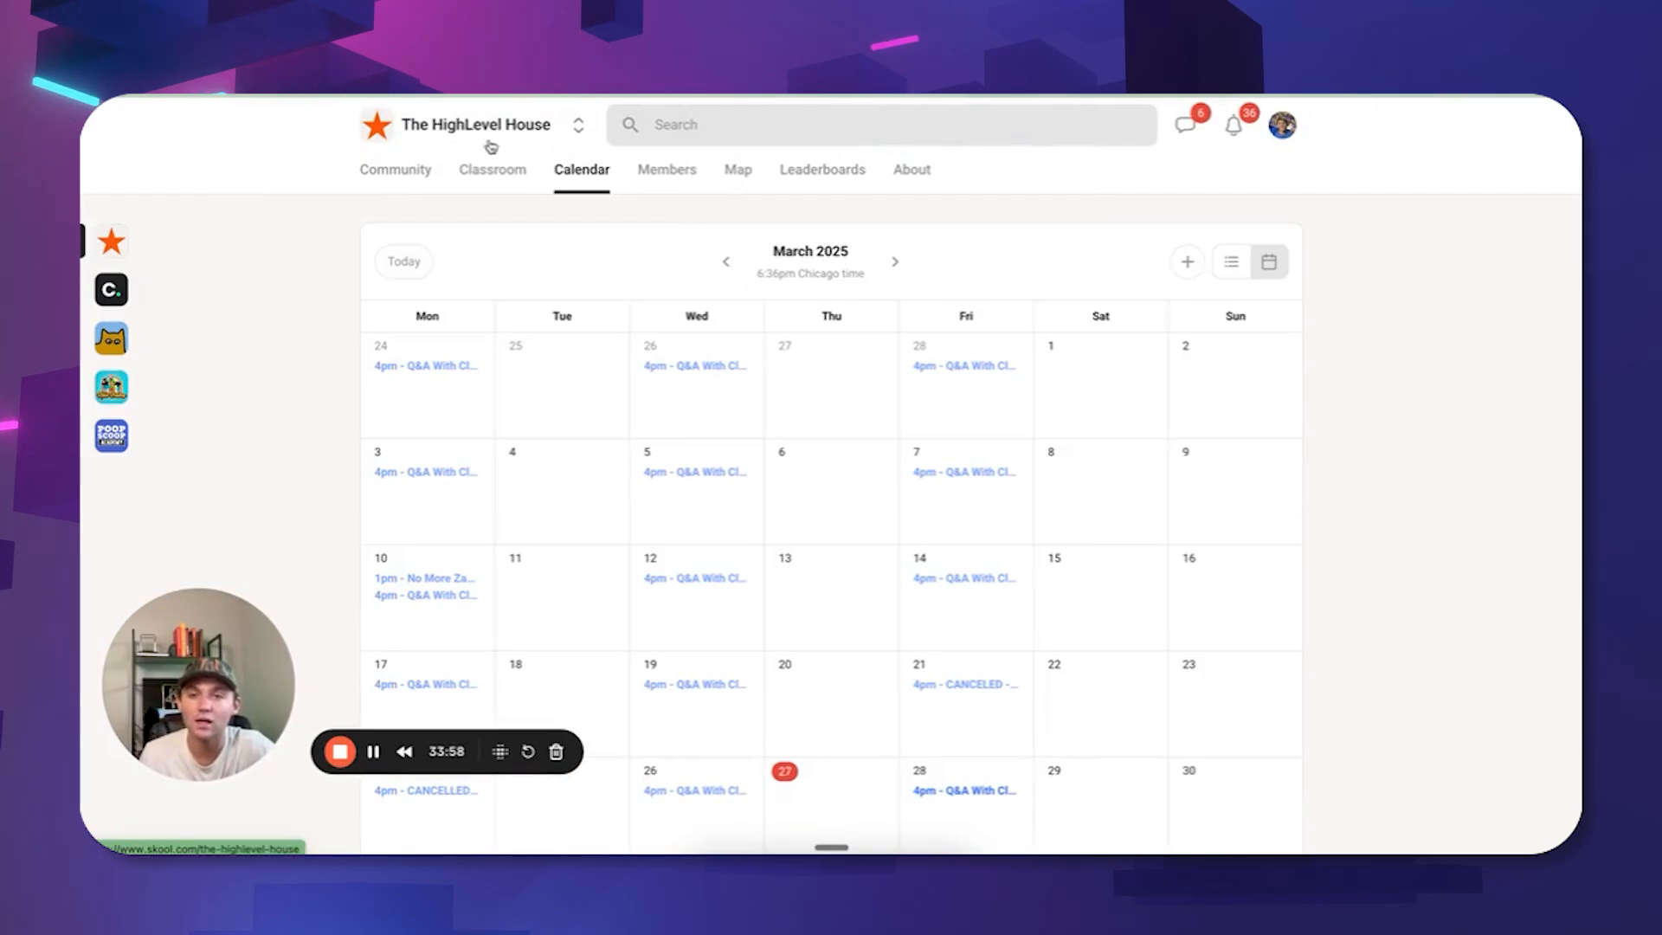
pyautogui.click(492, 173)
pyautogui.scroll(-3, 843, 335)
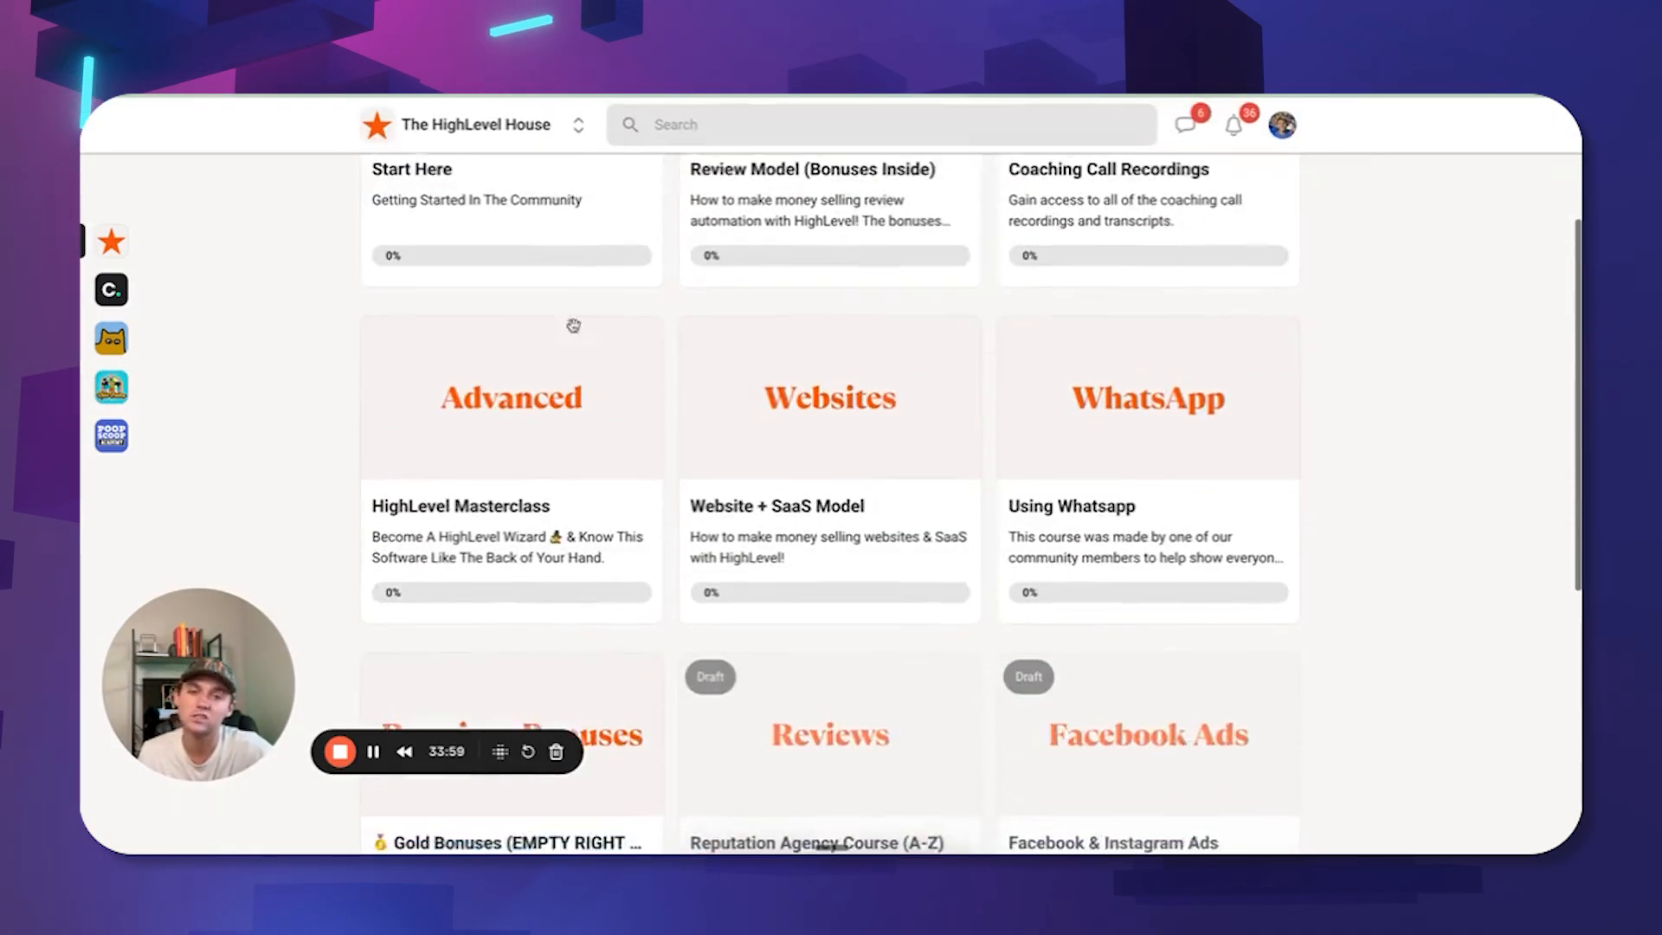
pyautogui.scroll(3, 753, 408)
pyautogui.scroll(-1, 769, 515)
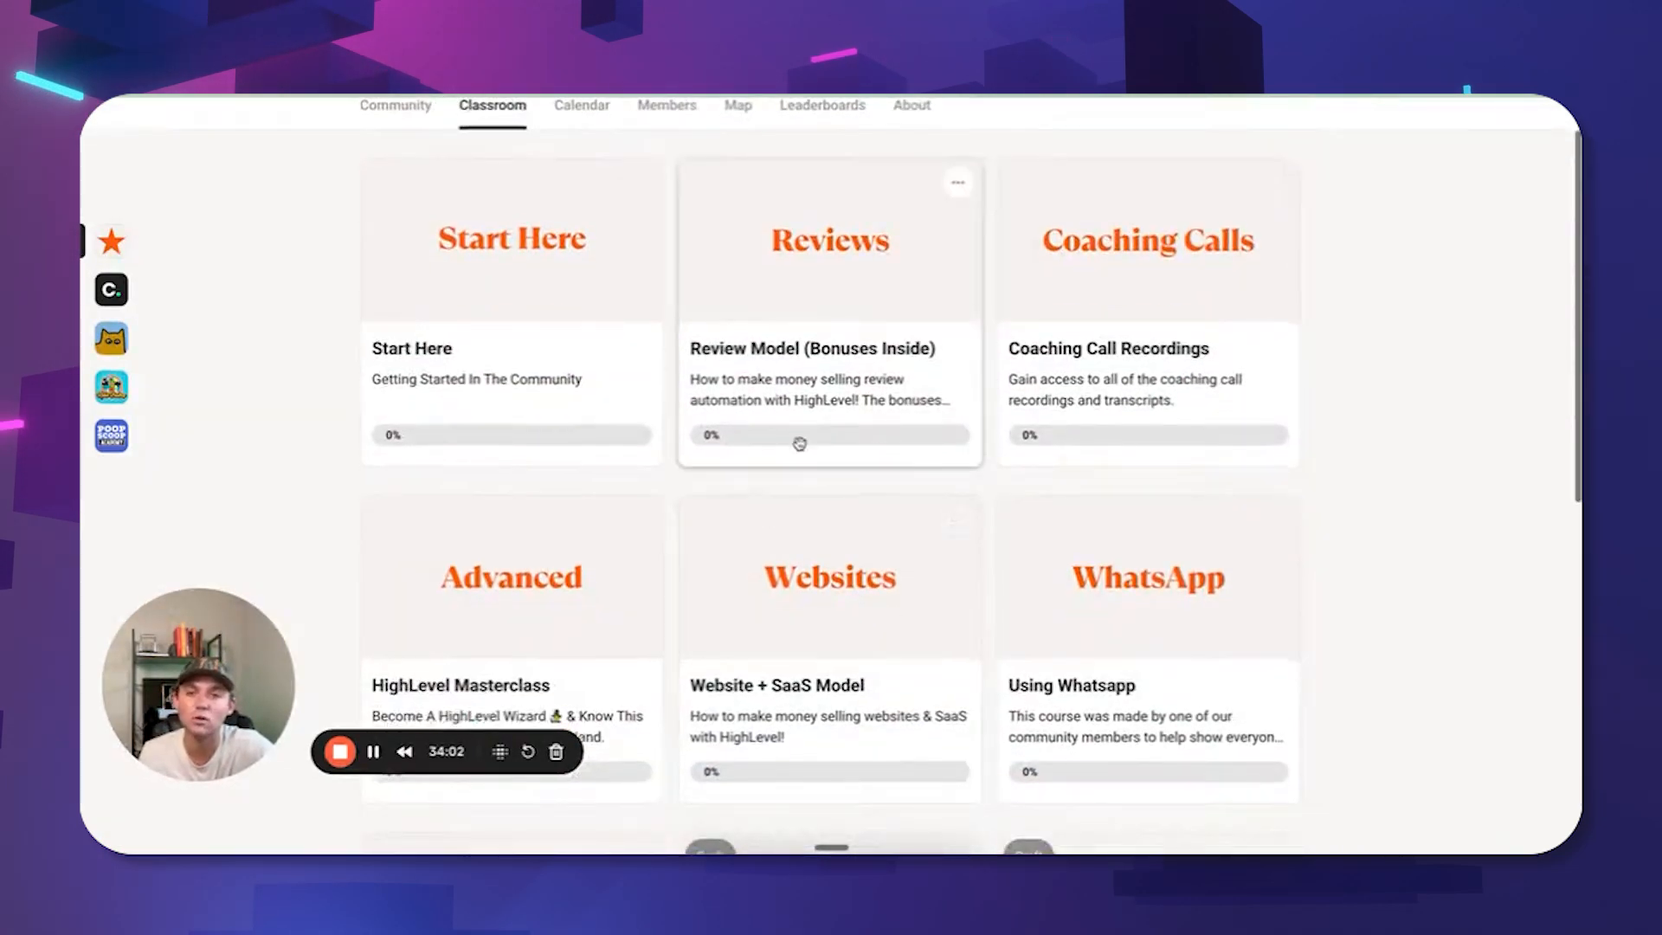
pyautogui.scroll(1, 809, 434)
# Return to the community feed and scroll through its posts.
pyautogui.click(398, 173)
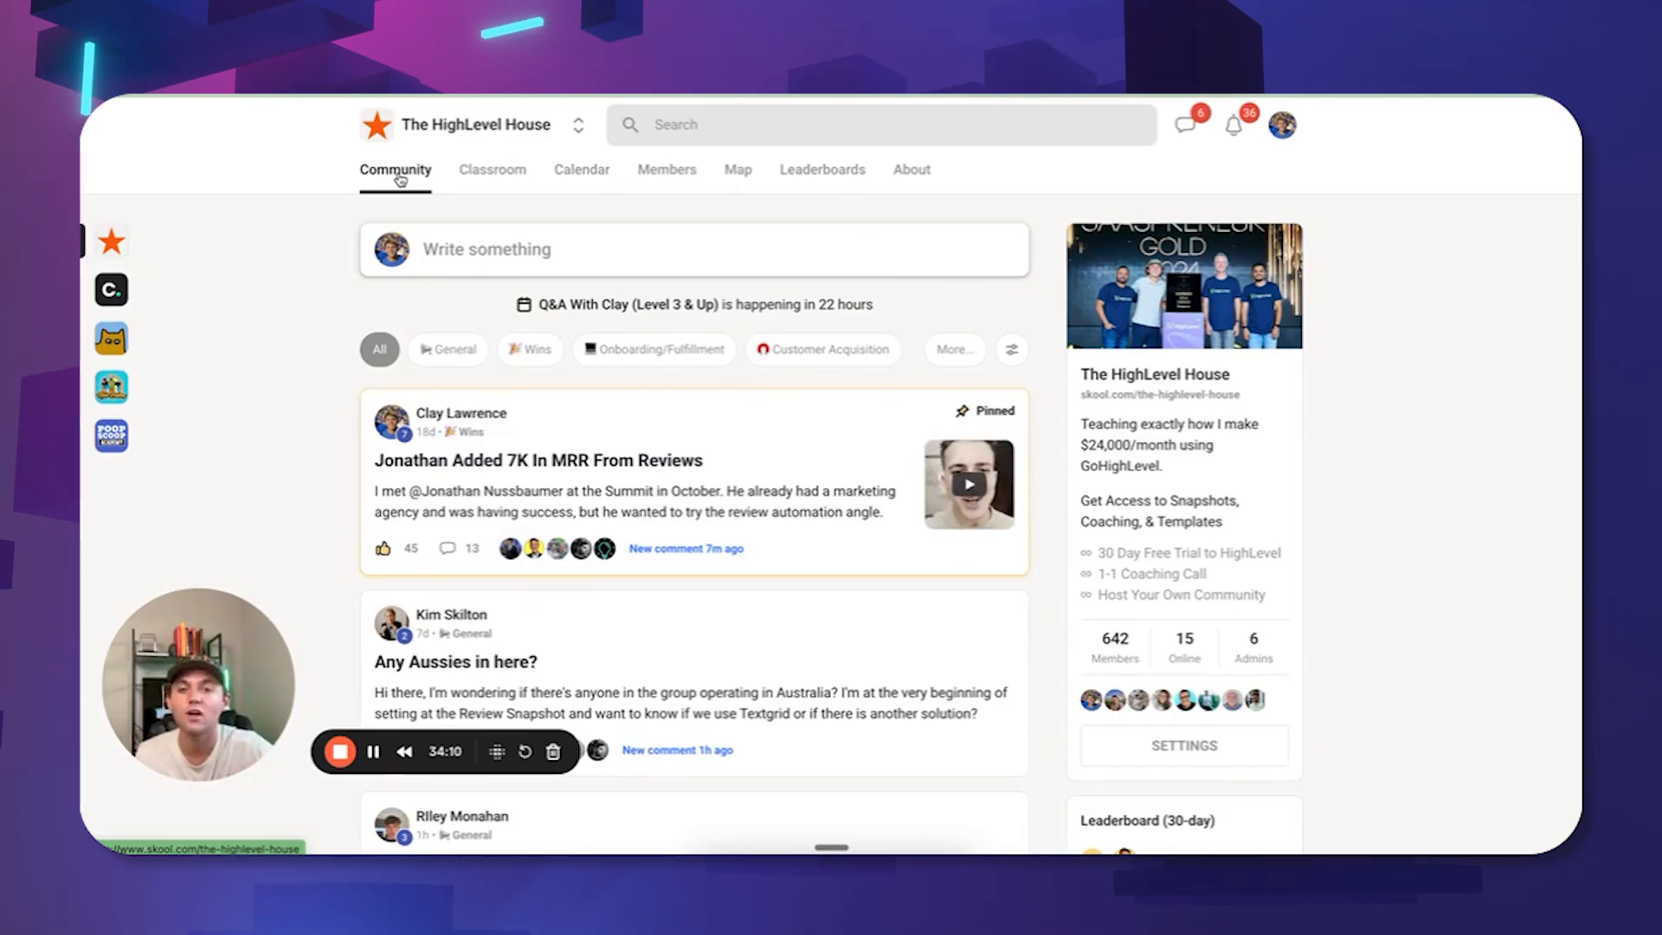
pyautogui.scroll(-3, 762, 455)
pyautogui.scroll(3, 782, 482)
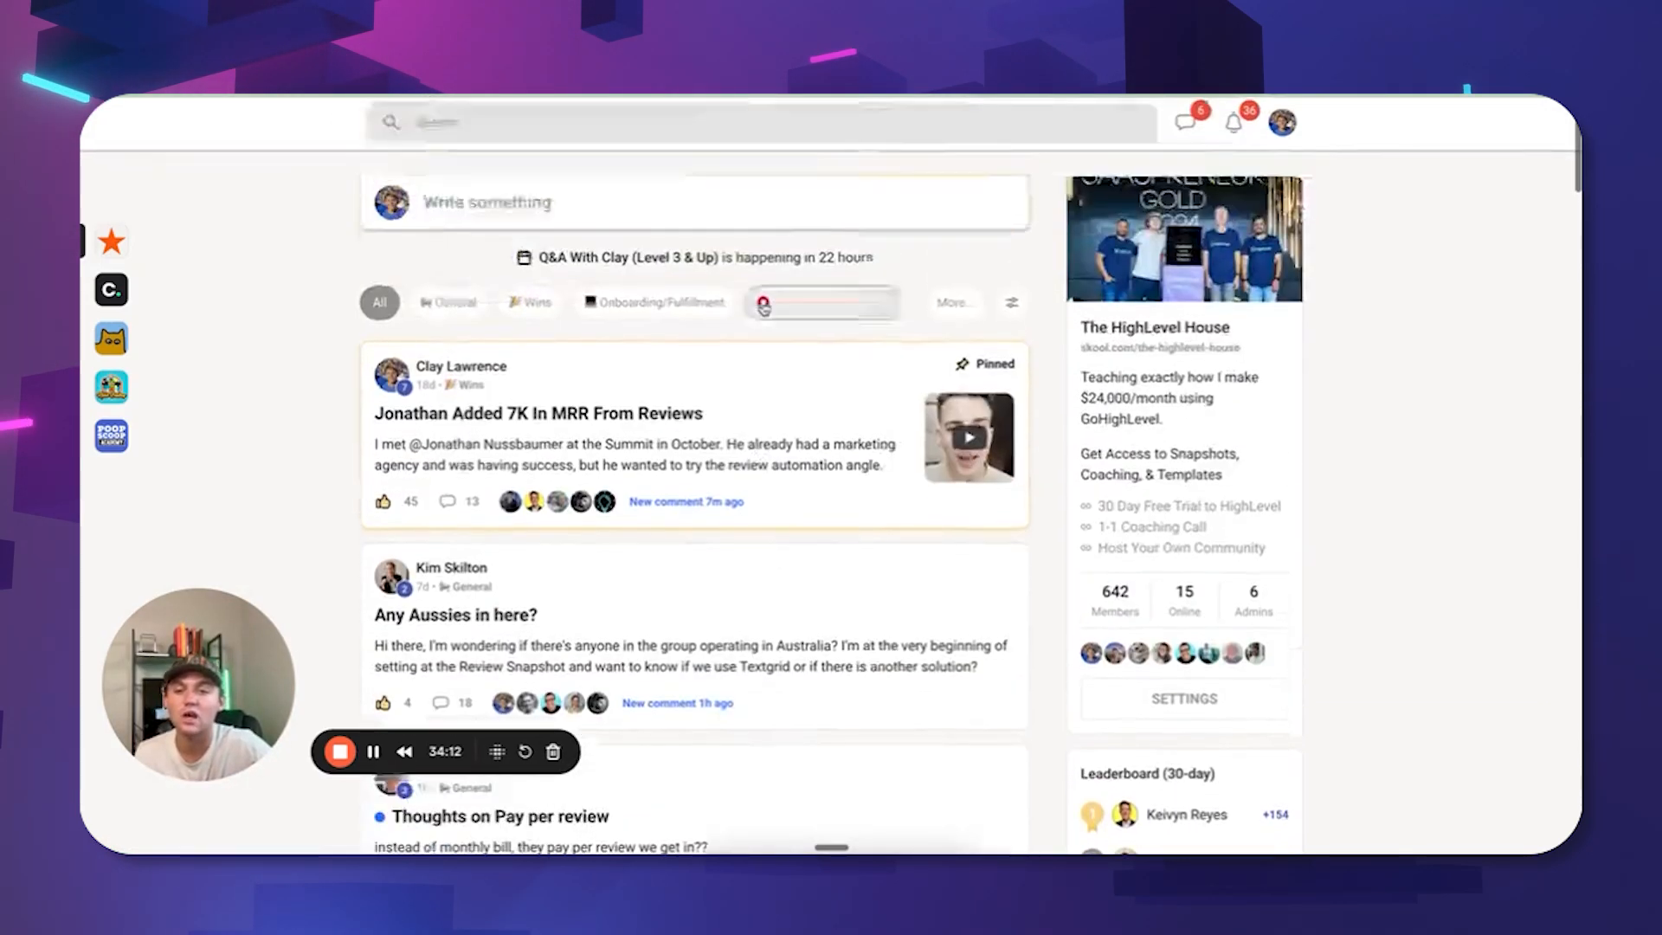